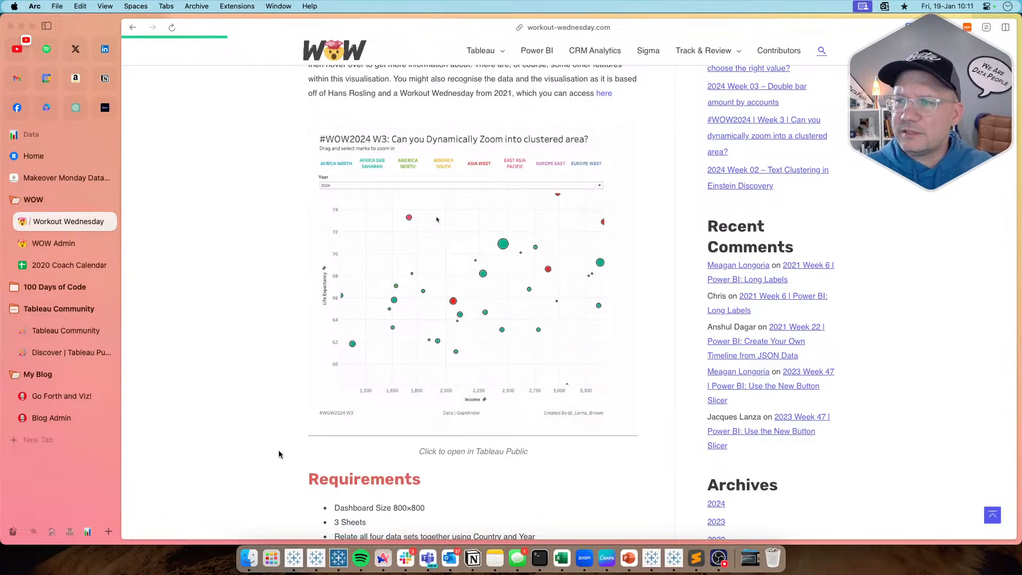
- Look over the Workout Wednesday challenge's introduction and example visualisation, and launch Tableau Desktop
scroll(310, 392, down, 3)
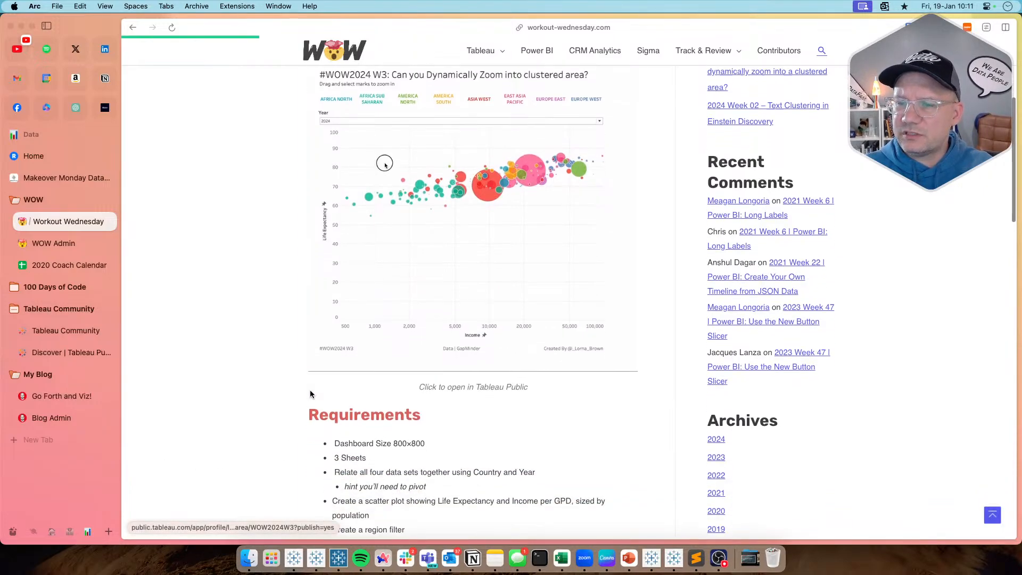
scroll(311, 395, up, 4)
scroll(311, 395, up, 4)
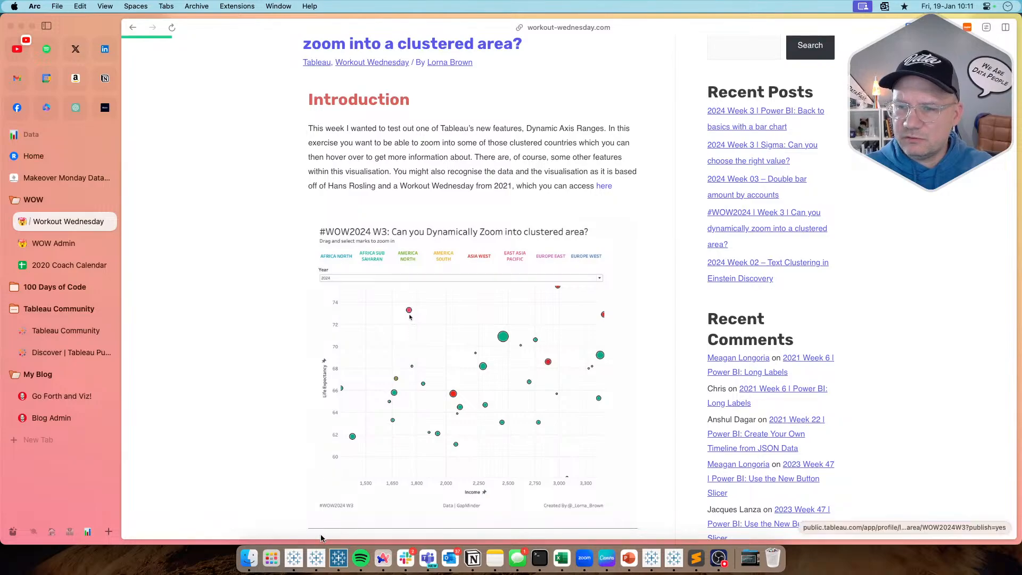
click(315, 555)
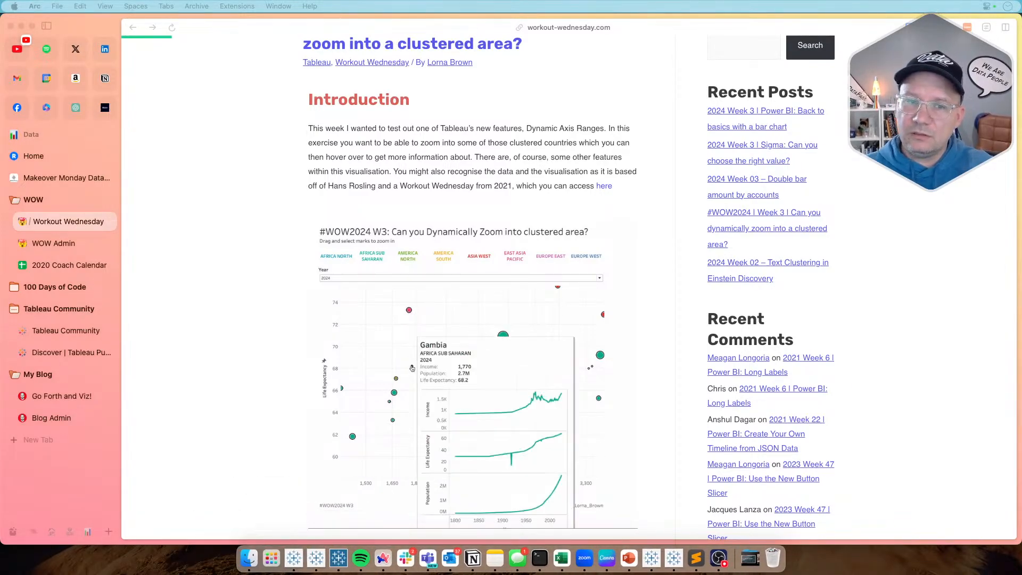
click(183, 325)
- Open the challenge's Data.World dataset, WOW2021 W11, and look through its files
scroll(206, 329, down, 10)
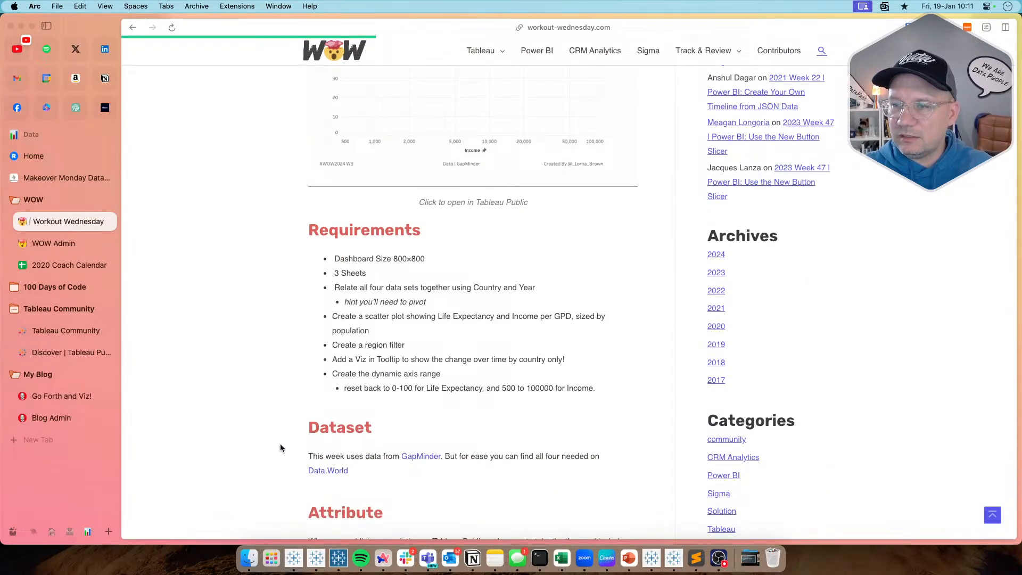
click(325, 472)
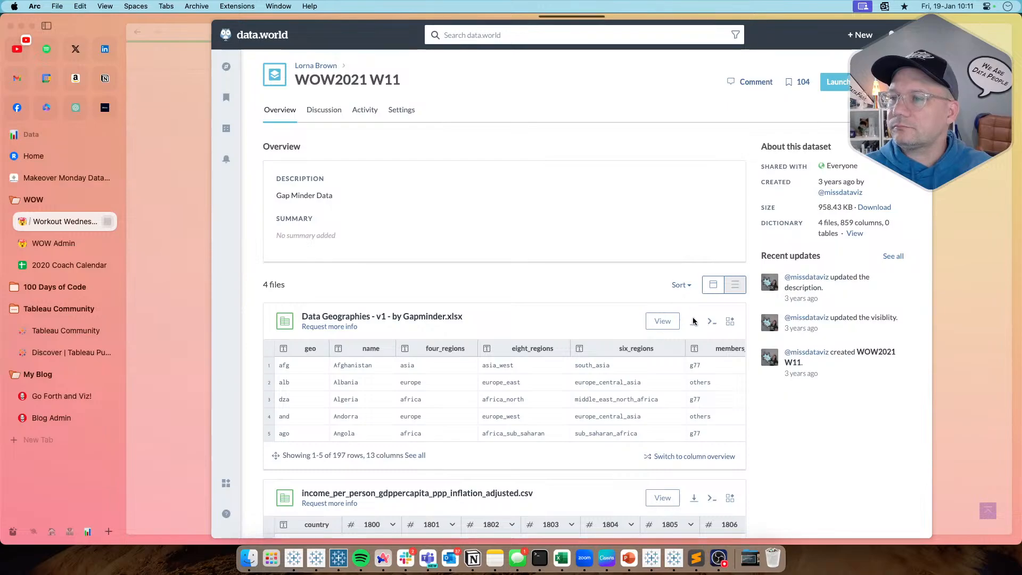
scroll(554, 282, down, 10)
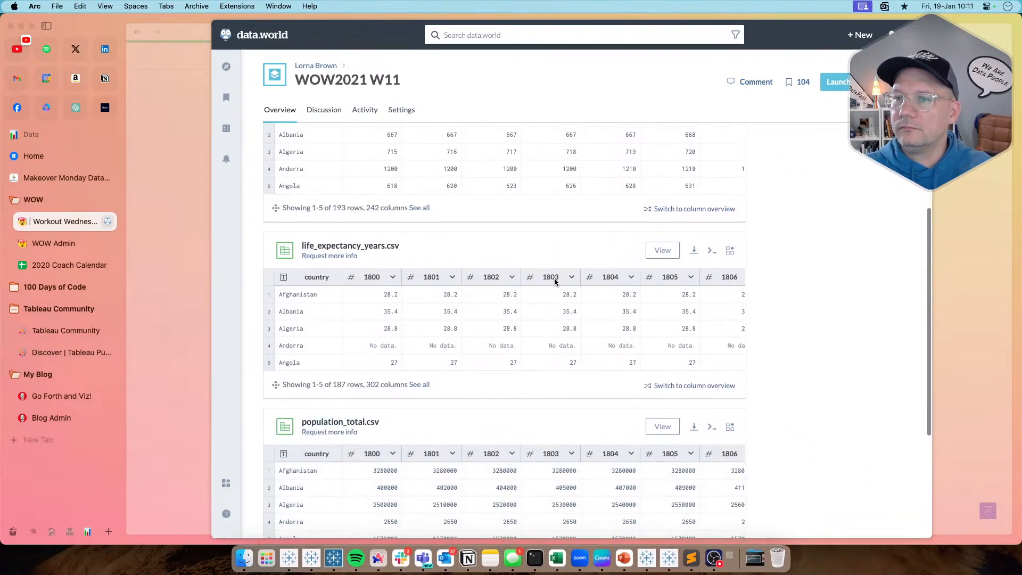
scroll(554, 282, down, 4)
scroll(555, 283, up, 10)
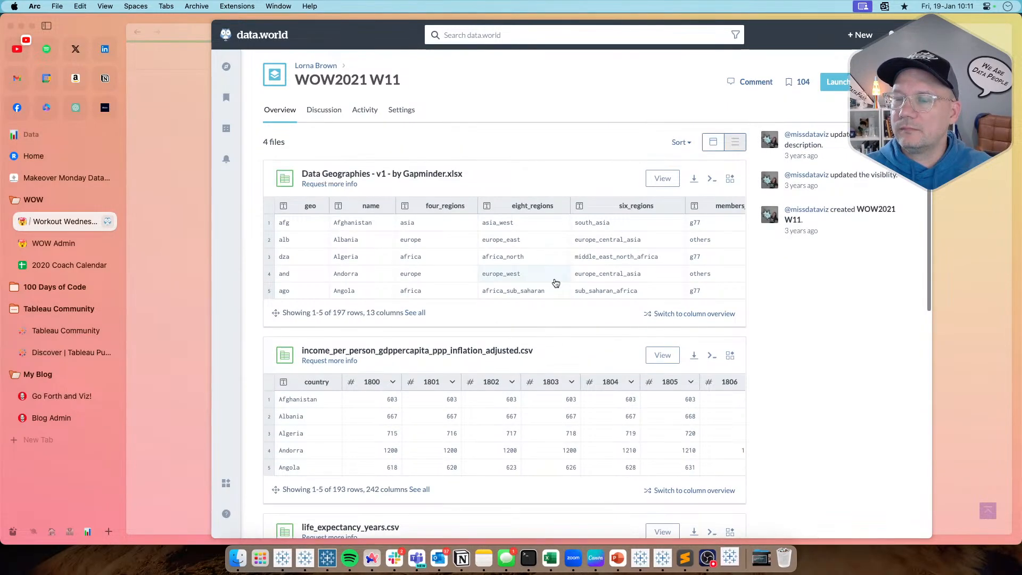
scroll(555, 283, up, 1)
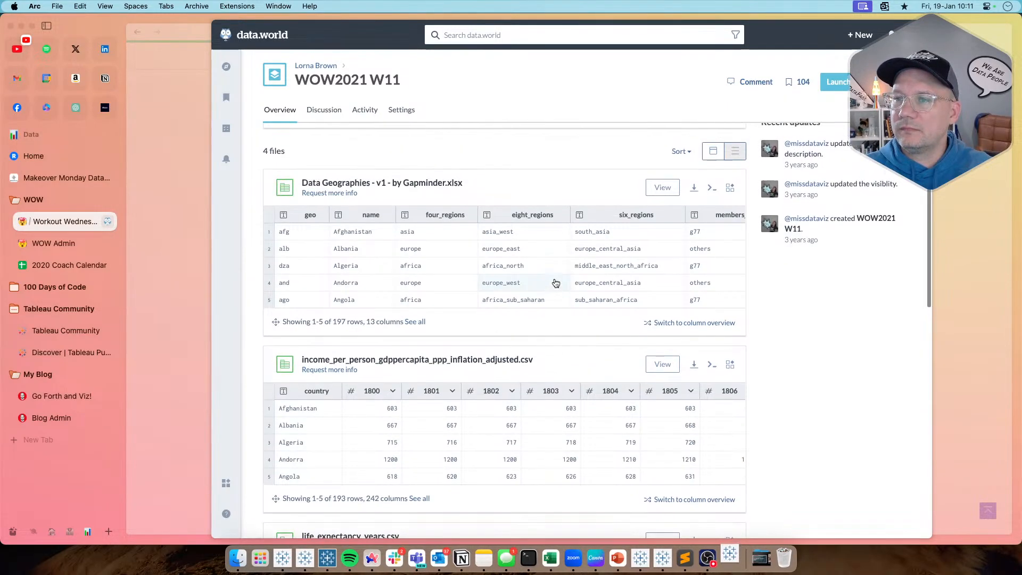
- Download all files of the WOW2021 W11 dataset, follow the dataset's author and close the dataset preview
click(695, 189)
click(638, 210)
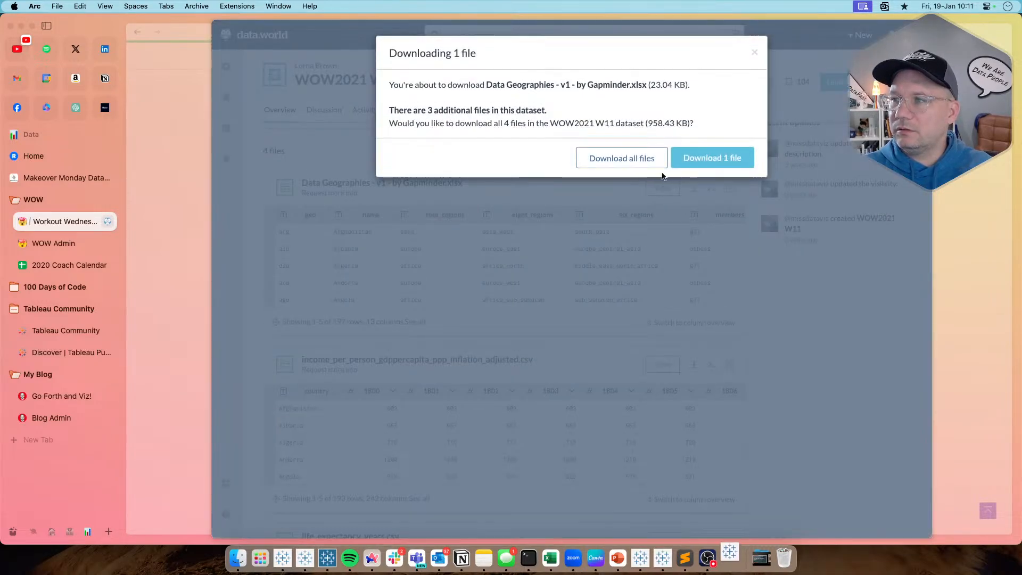
click(633, 157)
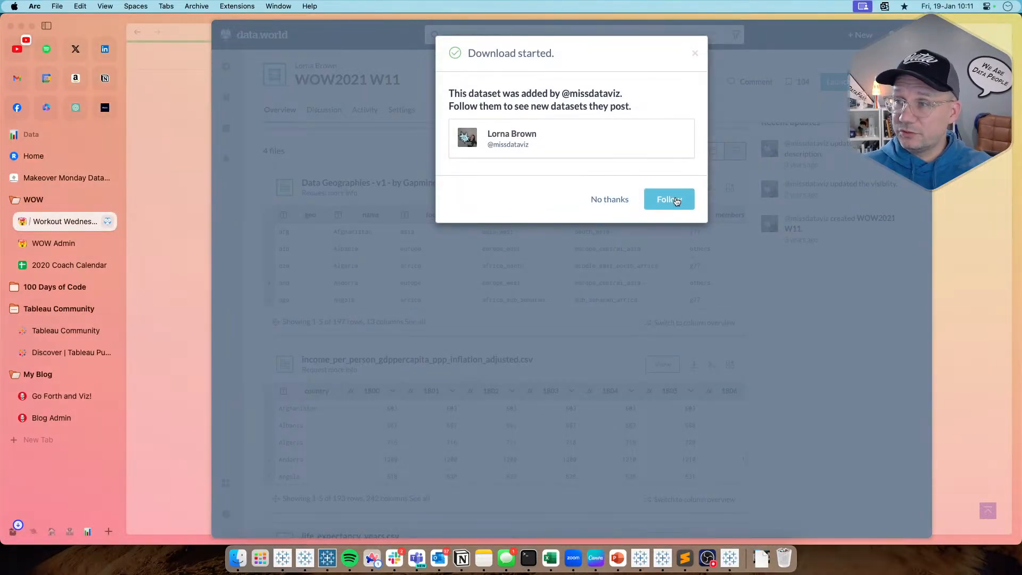
click(656, 196)
click(181, 260)
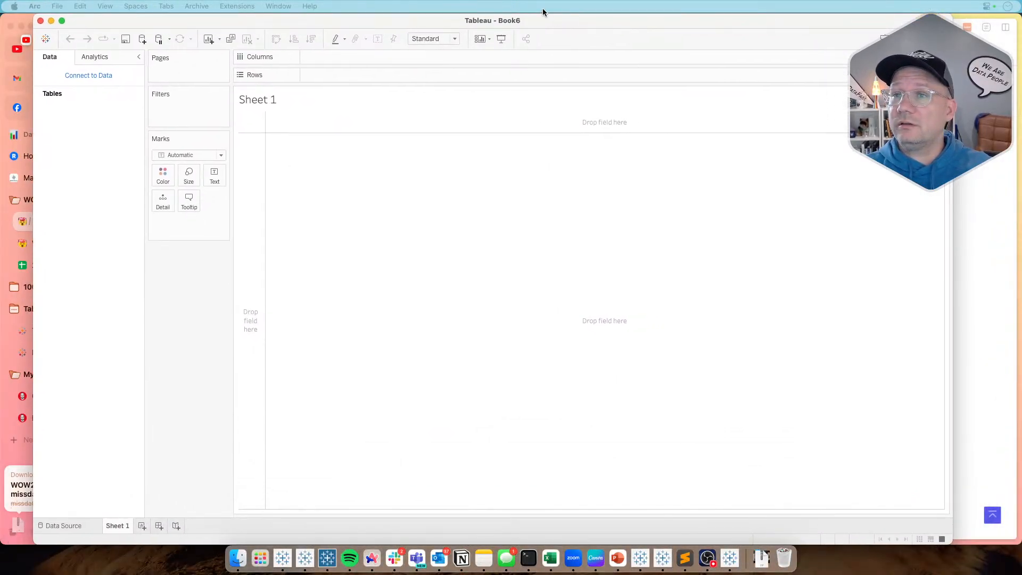
- Reposition the blank Tableau workbook window and return to the challenge page to review the requirements
drag(588, 17, 609, 18)
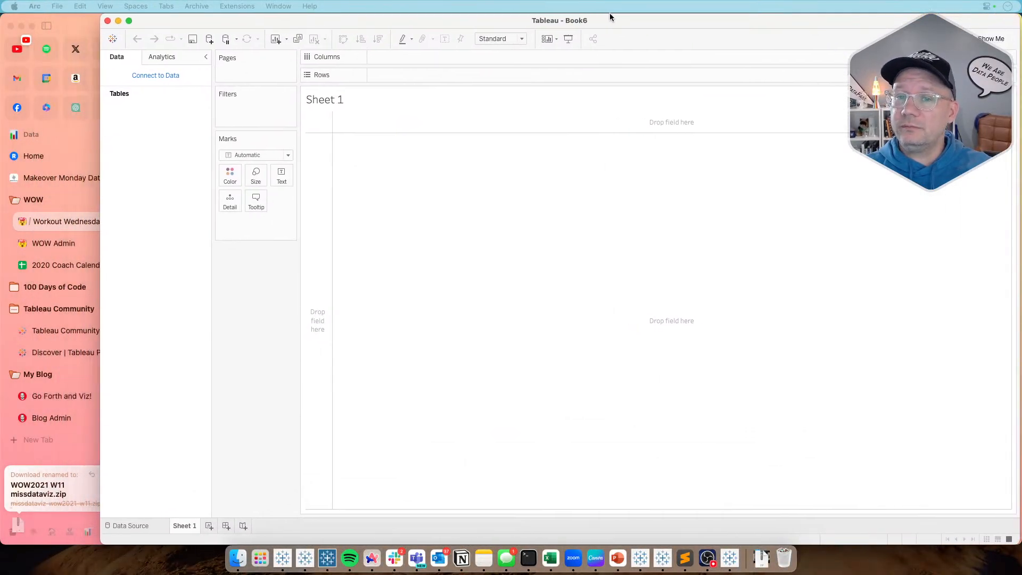
click(84, 427)
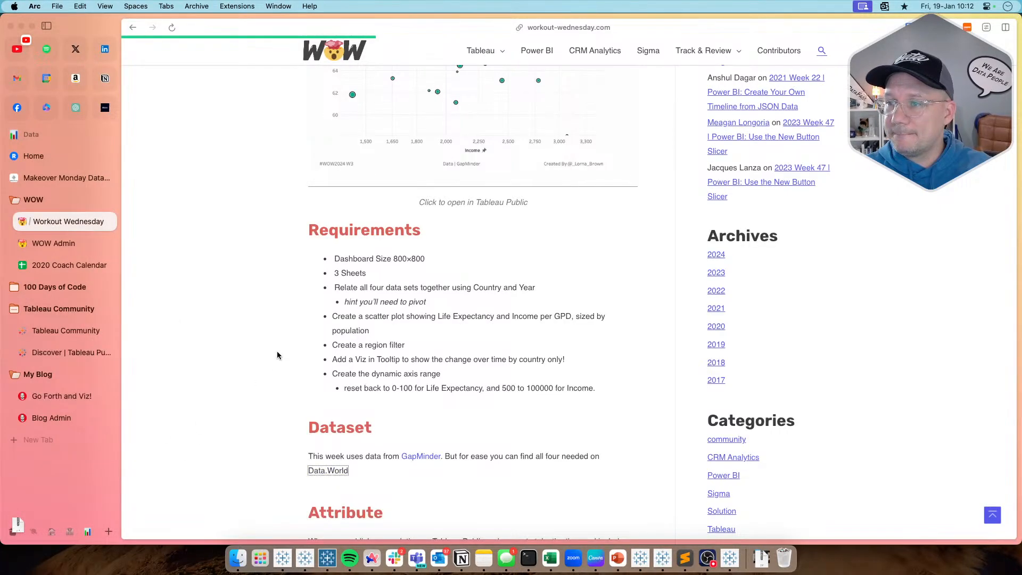
scroll(277, 354, up, 5)
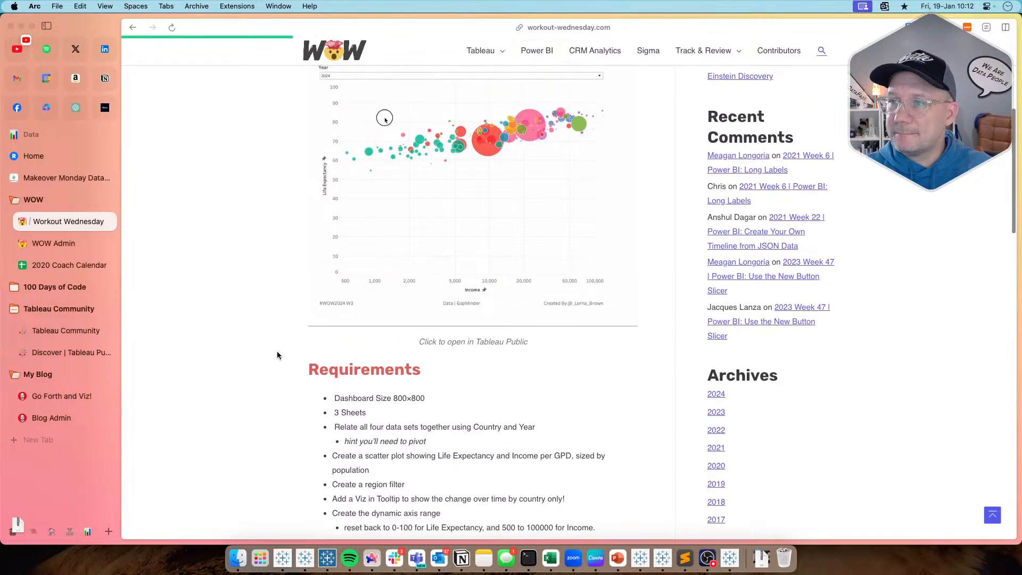
scroll(277, 354, down, 6)
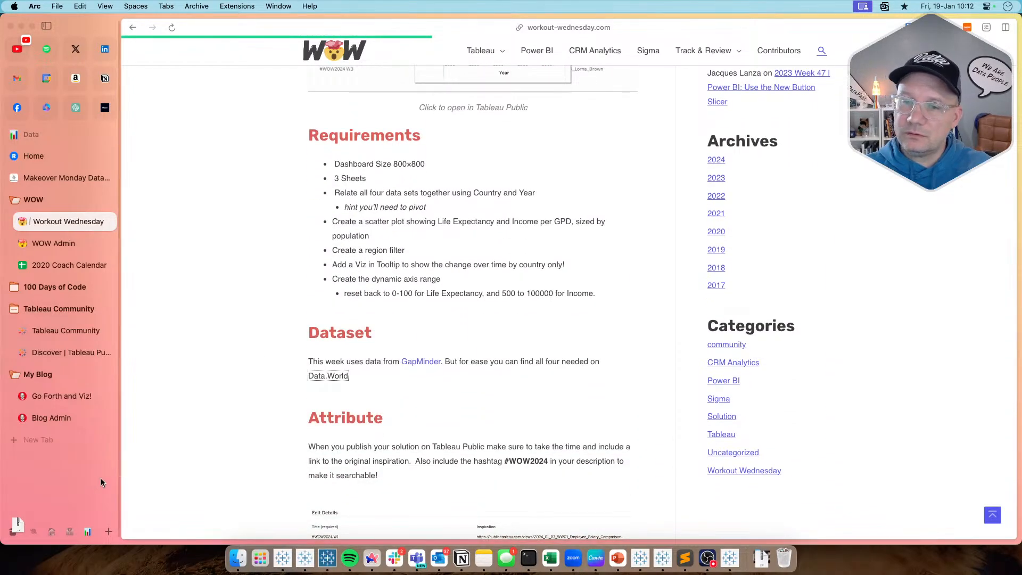
- Extract the downloaded WOW2021 W11 zip archive from the browser's recent downloads
click(16, 527)
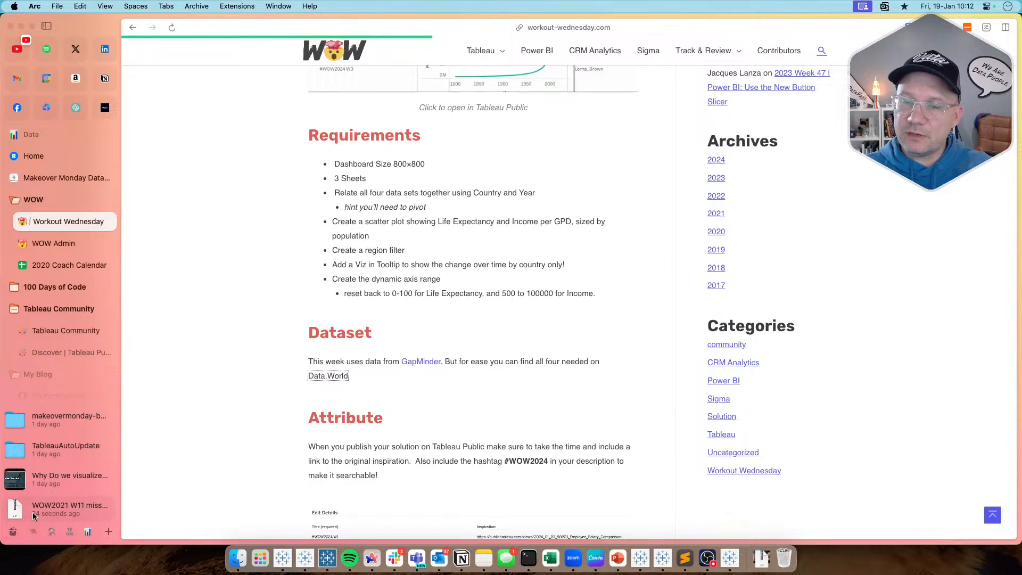
click(33, 514)
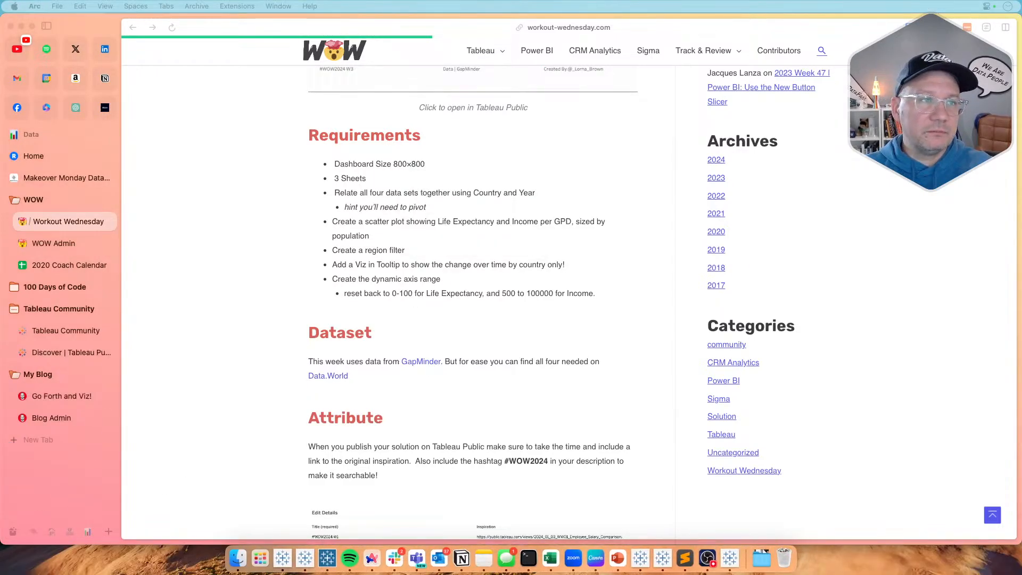
scroll(254, 401, up, 5)
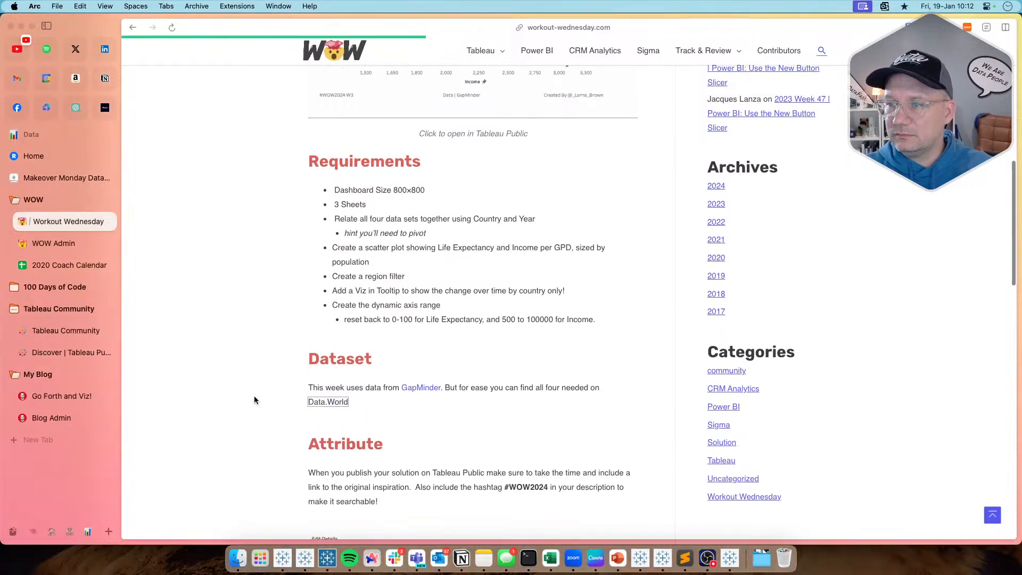
scroll(254, 399, up, 3)
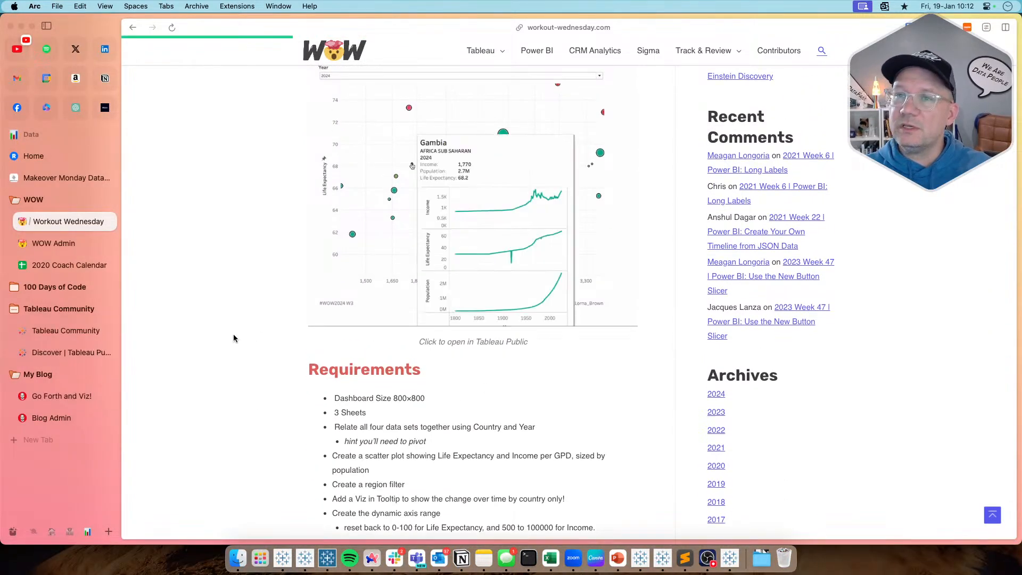
- Switch to Tableau Desktop and connect to the text file population_total.csv in the downloaded missdataviz-wow2021-w11 folder
key(super+Tab)
key(super+Tab)
key(super+Tab)
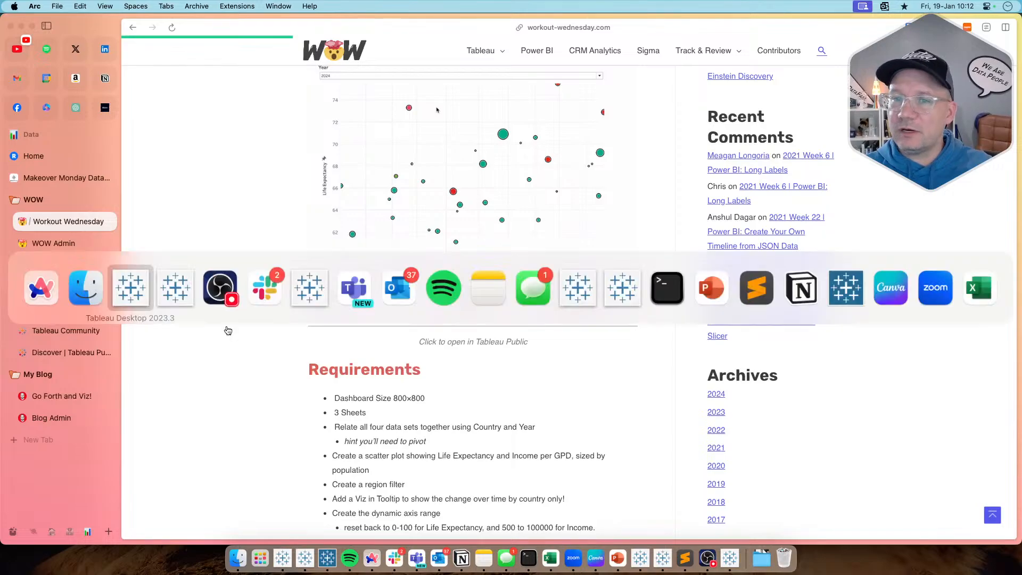
click(154, 76)
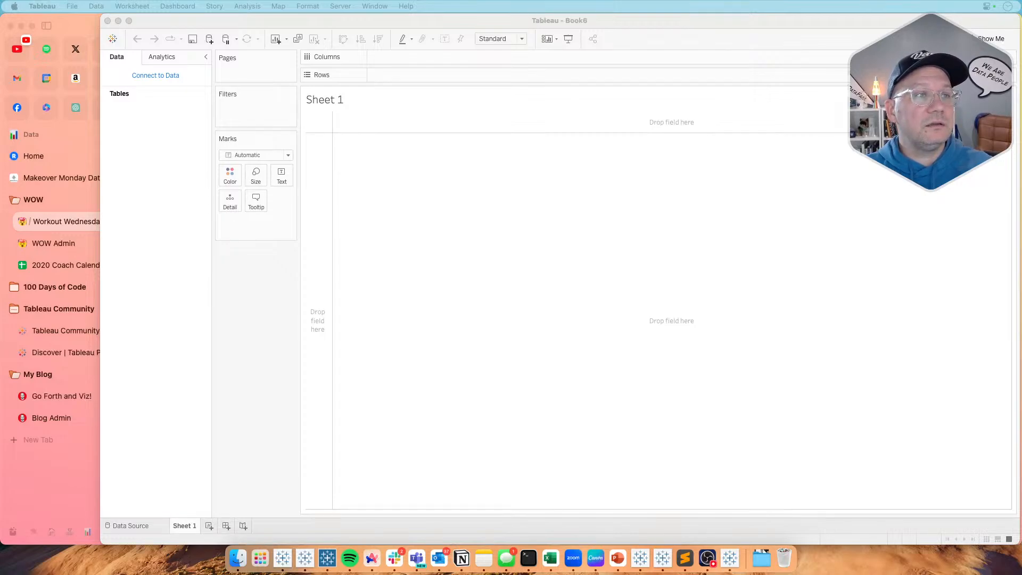
click(158, 75)
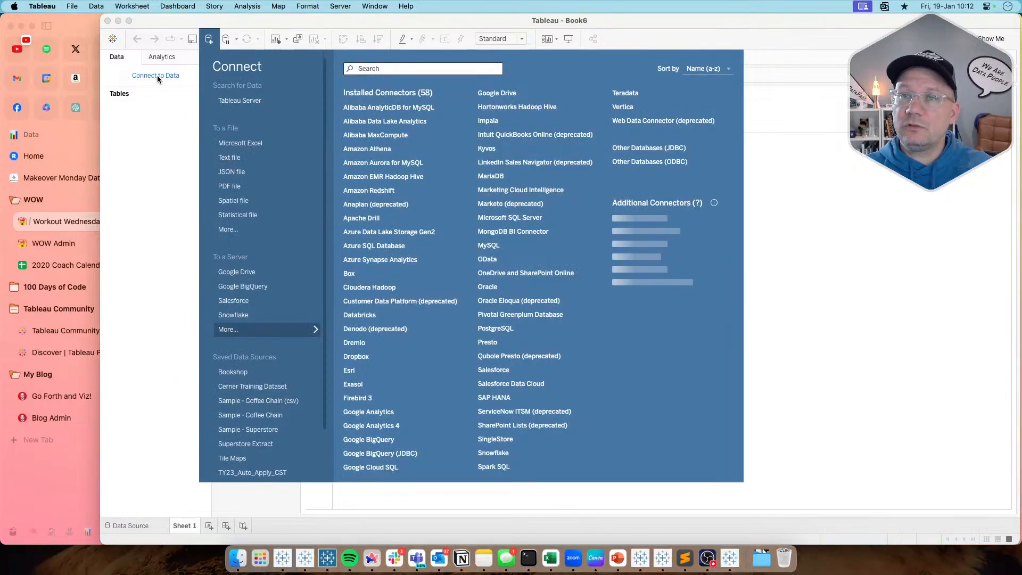
click(241, 159)
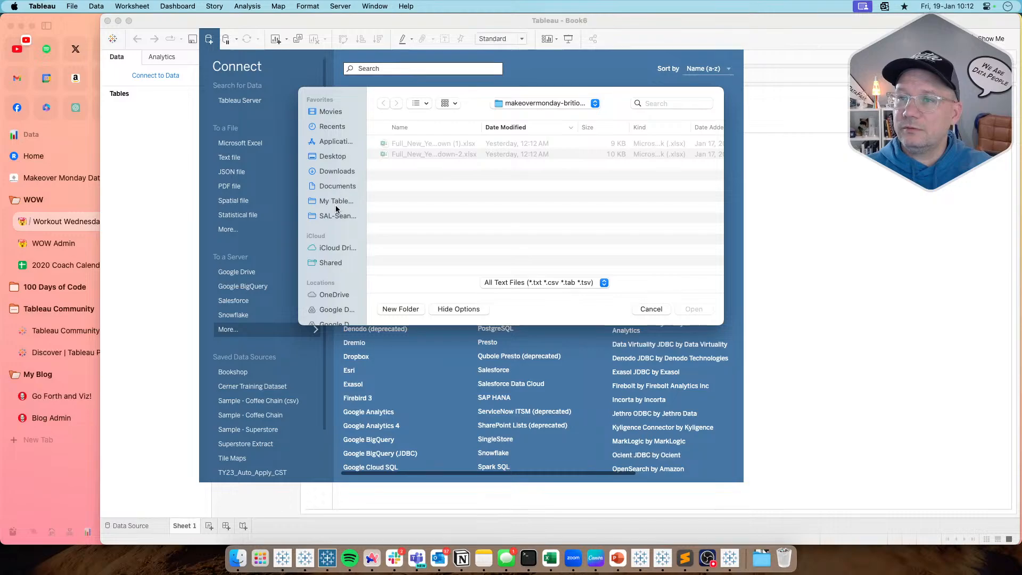
click(332, 174)
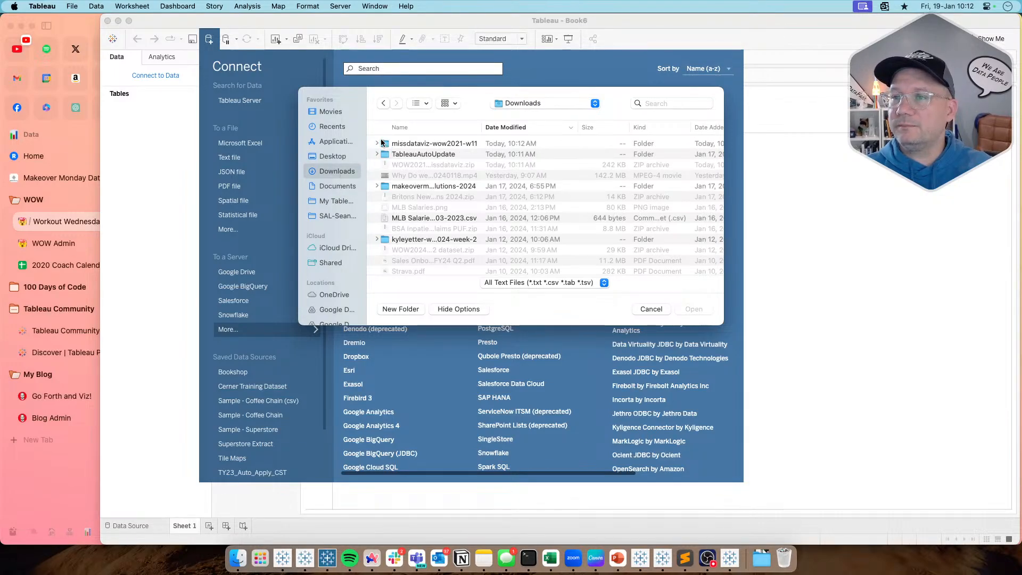
click(377, 143)
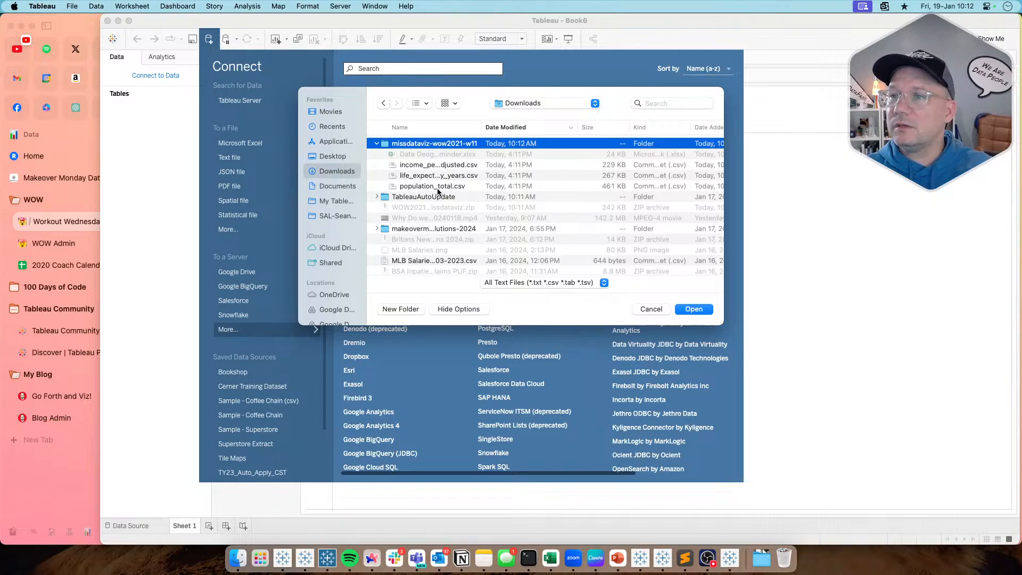
double_click(427, 186)
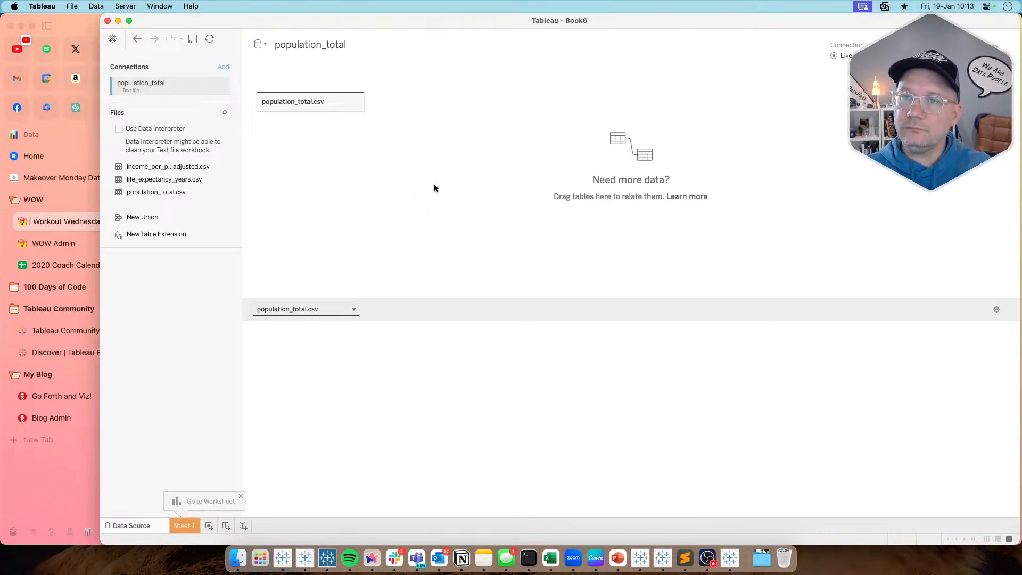
- Try to relate life_expectancy_years.csv to the population_total.csv table
drag(160, 180, 425, 153)
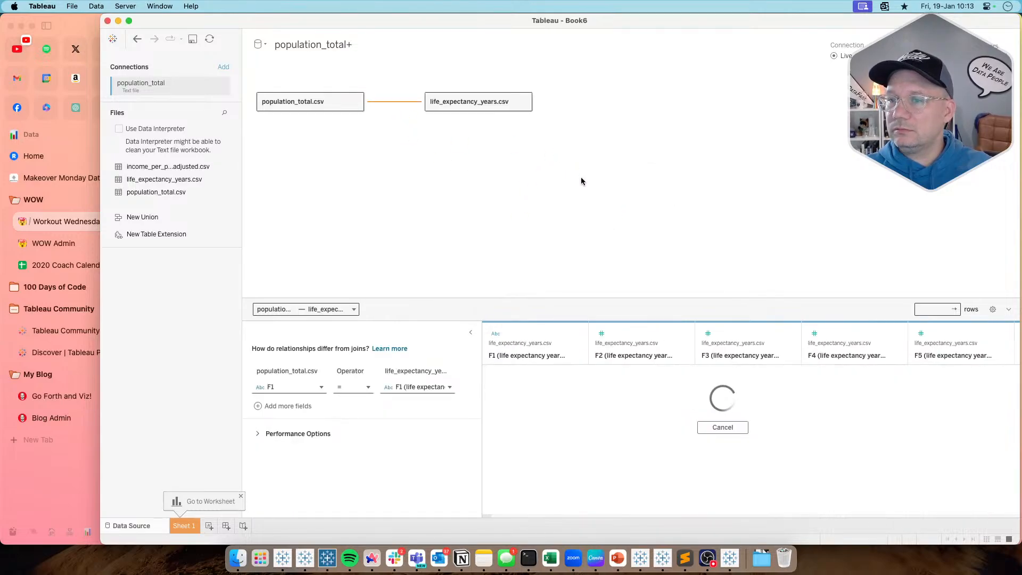
key(super+z)
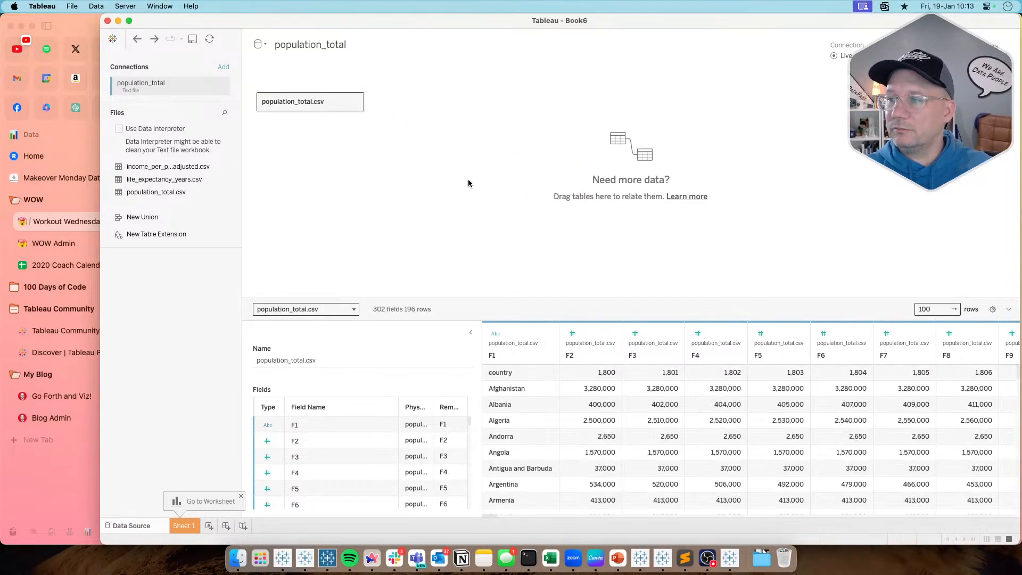
click(993, 309)
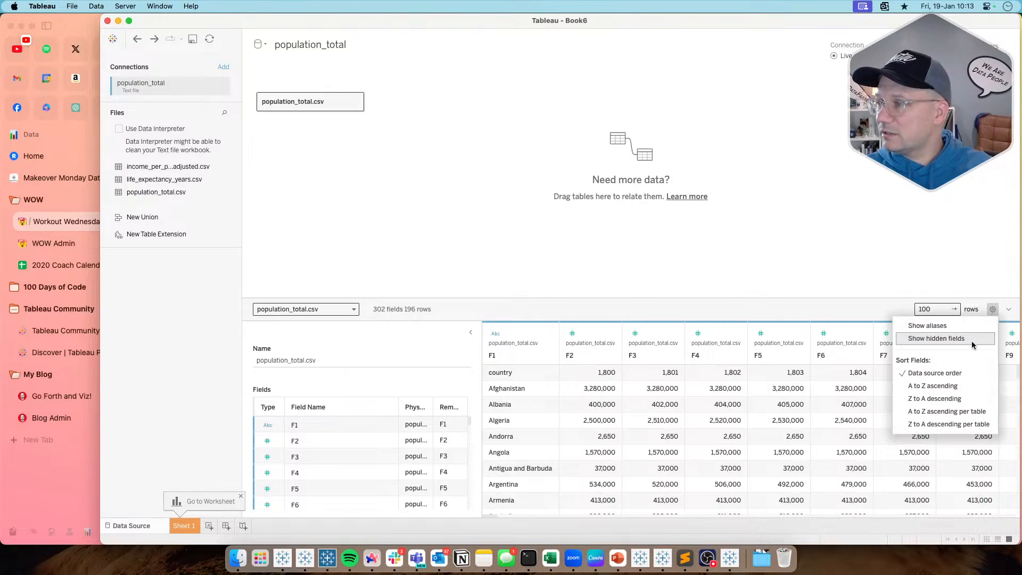
click(366, 128)
- Set population_total.csv to take its field names from the first row
click(355, 101)
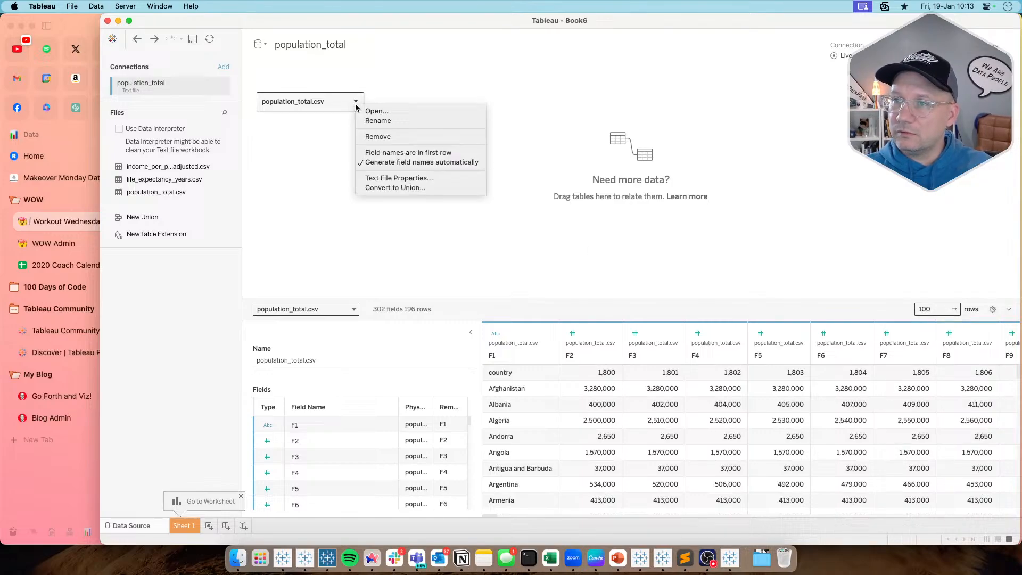
click(401, 152)
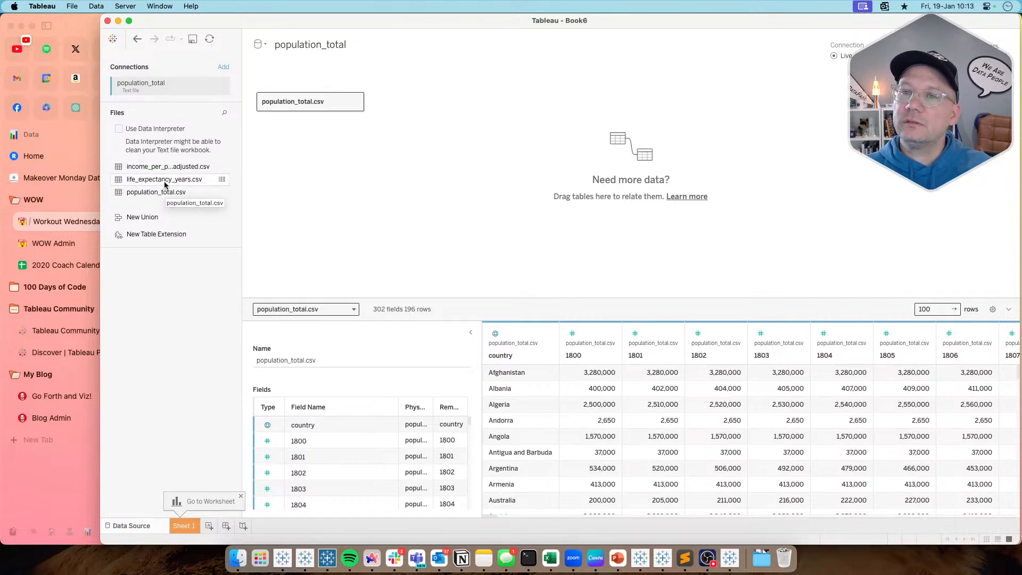
- Add life_expectancy_years.csv alongside the population table and take its field names from the first row
drag(164, 181, 374, 157)
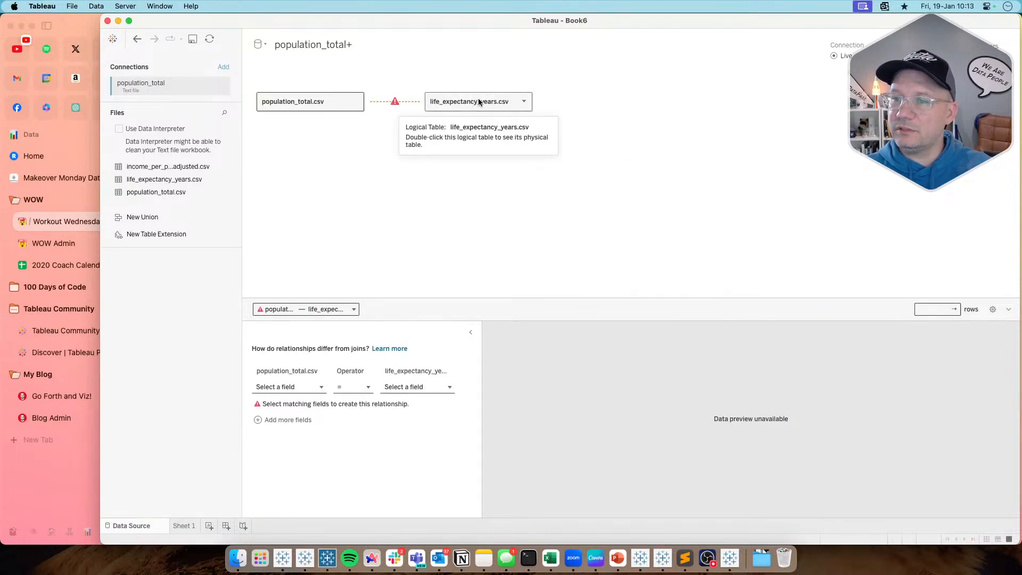
click(524, 101)
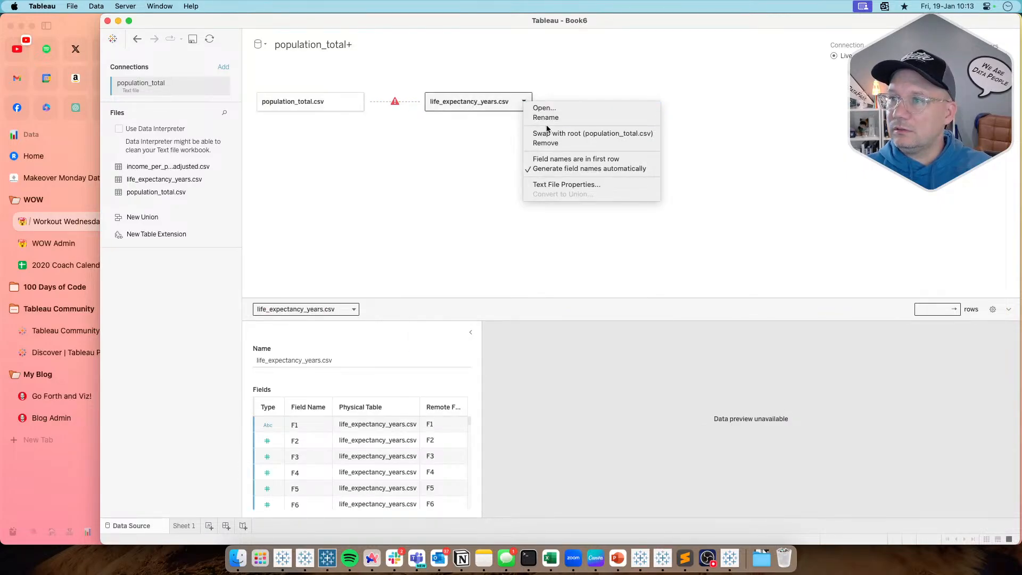
click(553, 158)
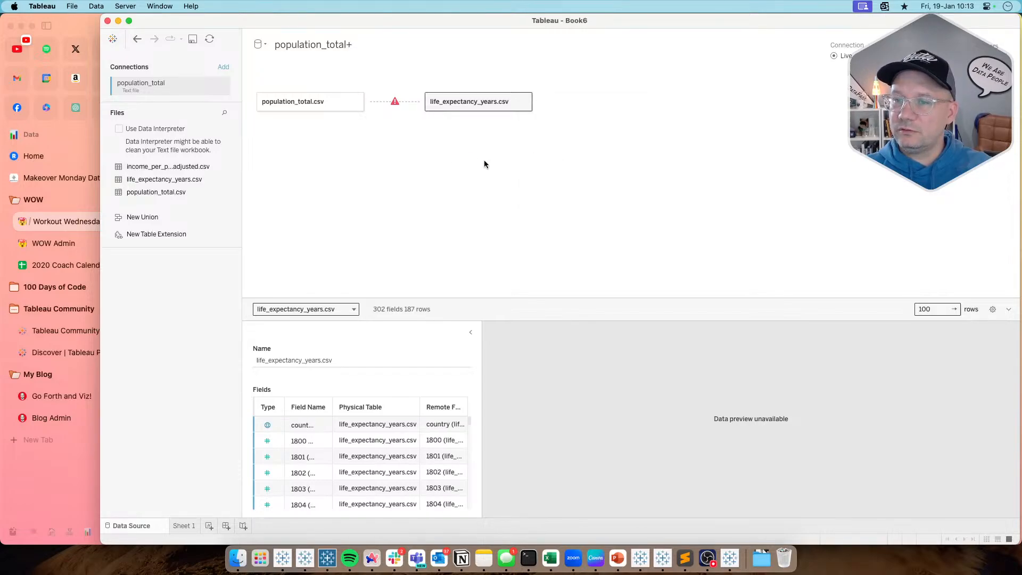
click(321, 103)
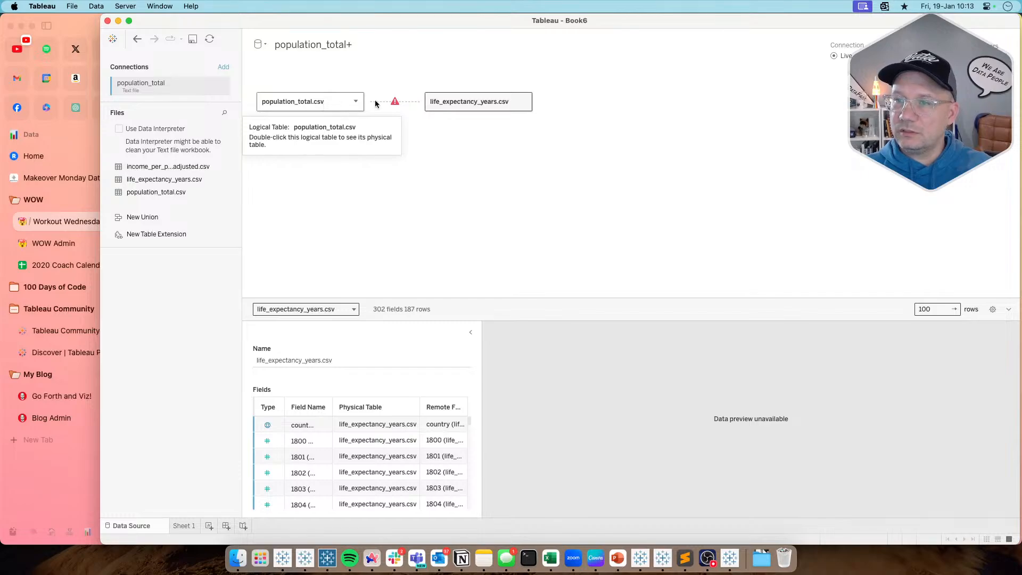
- Relate population_total.csv to life_expectancy_years.csv by matching the country field of both tables with the = operator
click(462, 103)
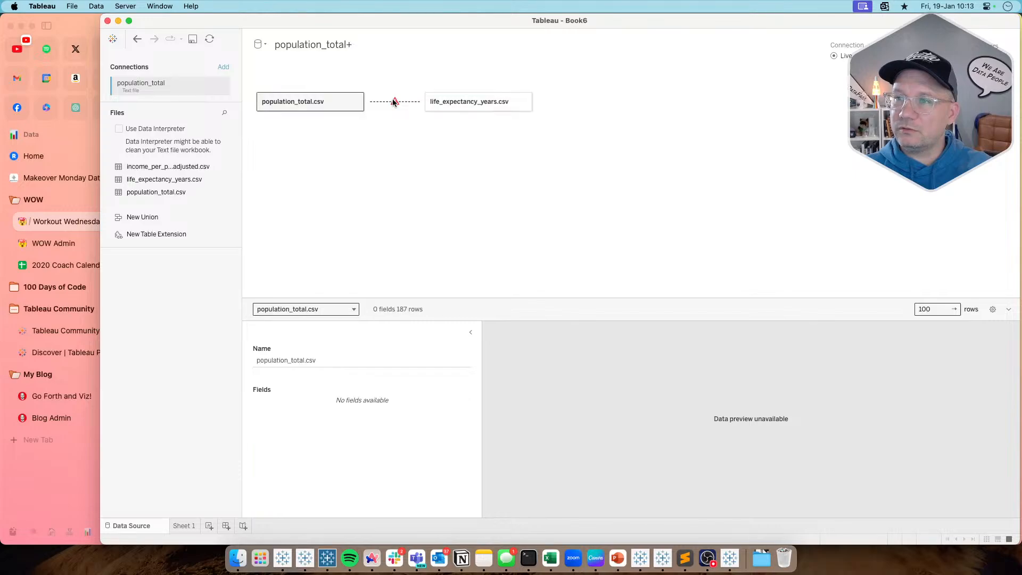
click(376, 102)
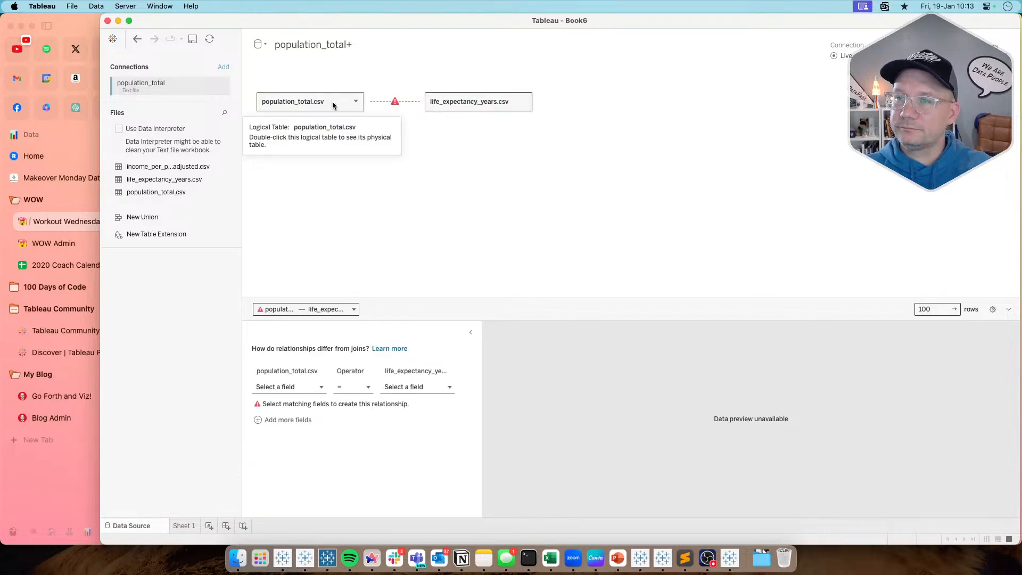
click(338, 101)
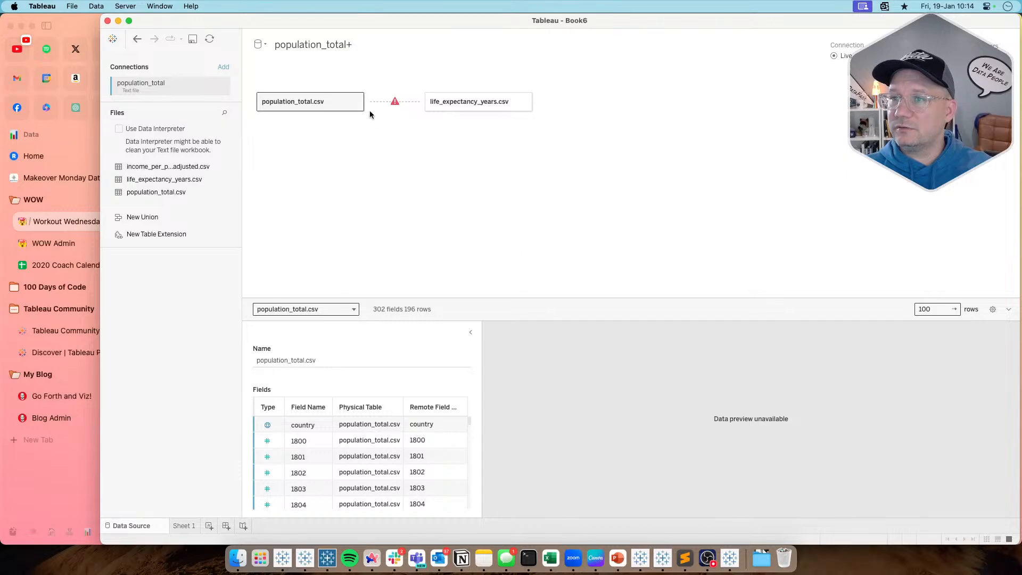
click(398, 101)
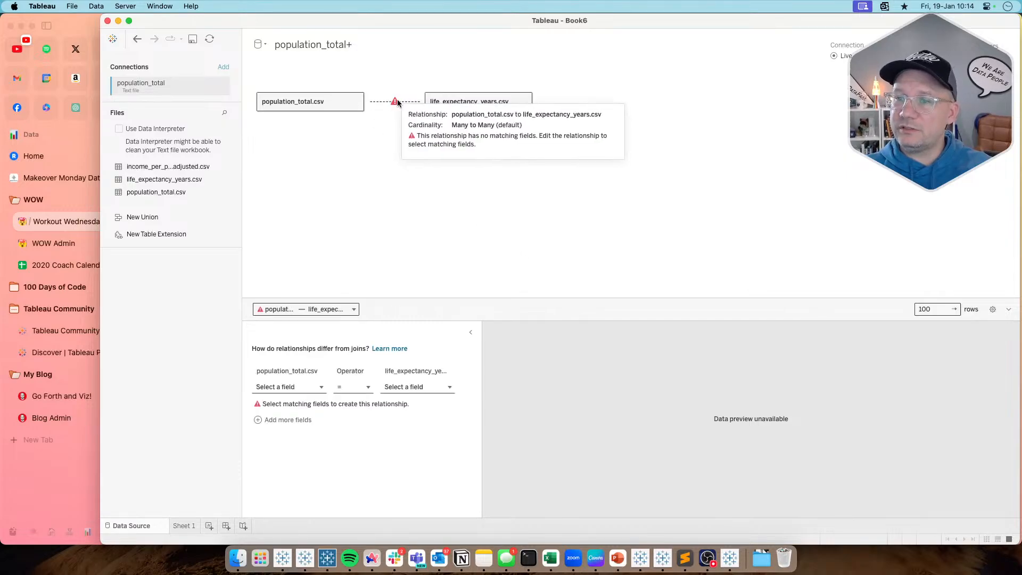
click(297, 385)
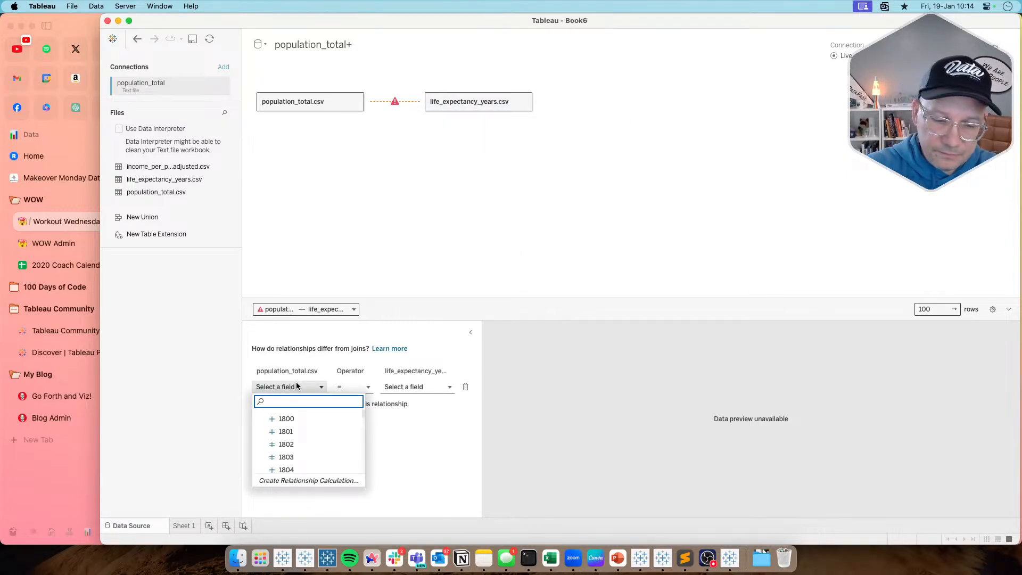
text(coun)
click(290, 418)
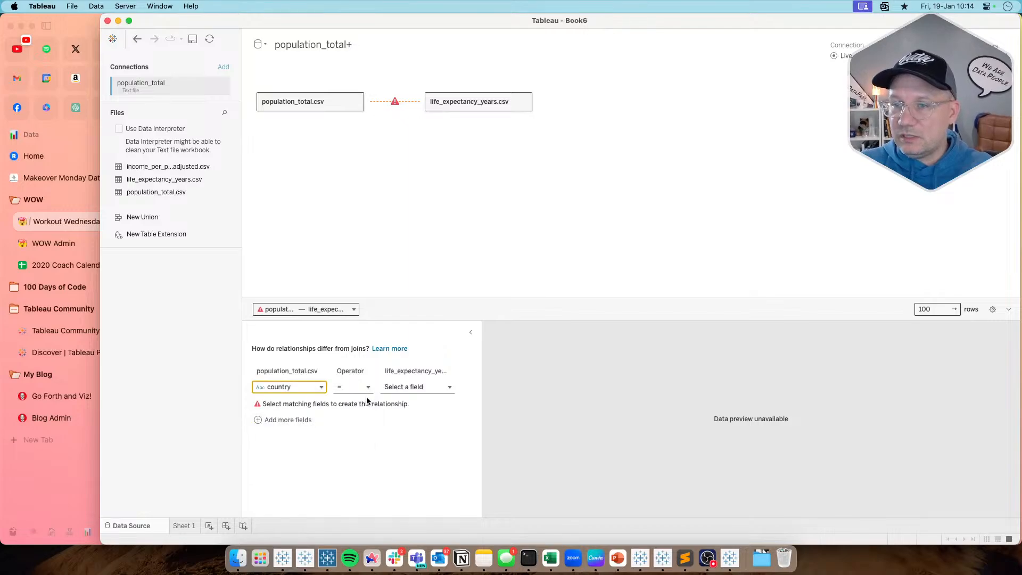
click(408, 387)
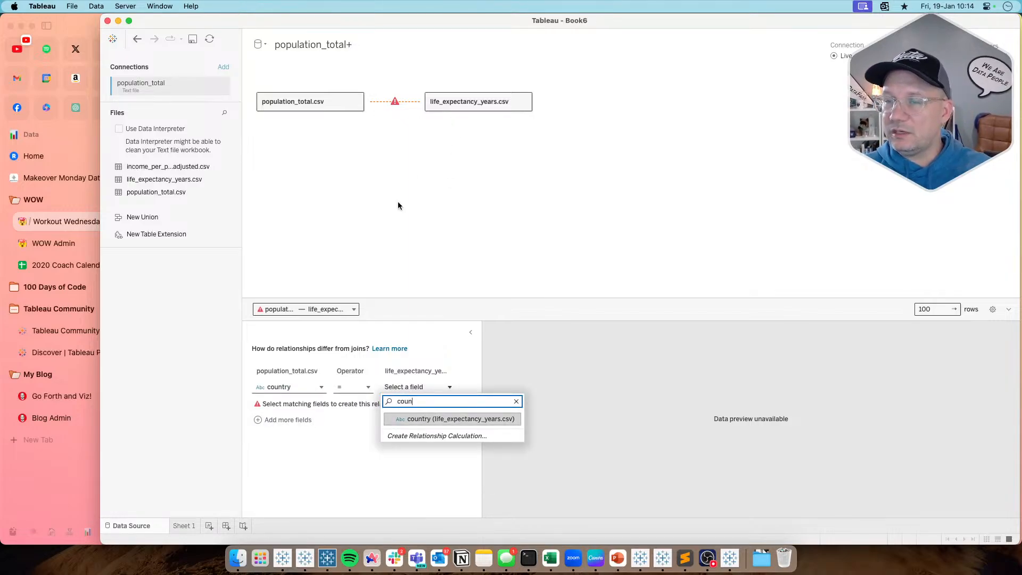
key(Return)
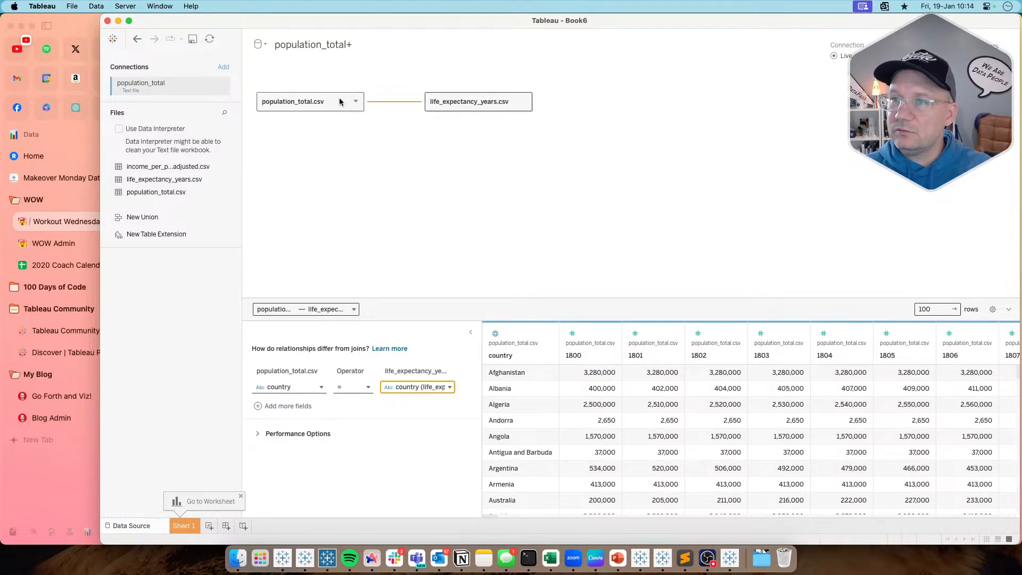
- Pivot all the year columns of population_total.csv, from 1800 through 2100, into rows
click(594, 333)
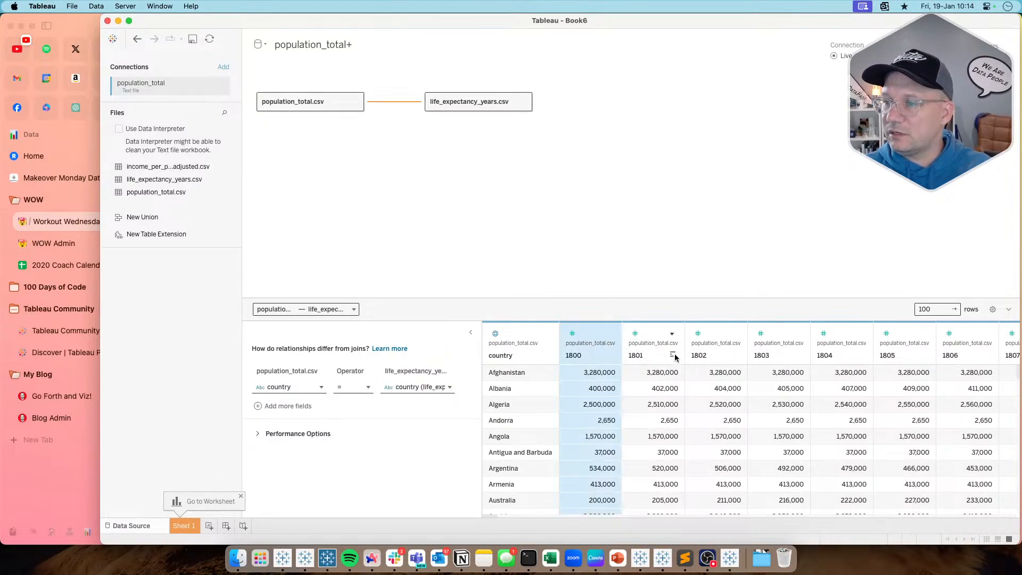
scroll(708, 442, right, 10)
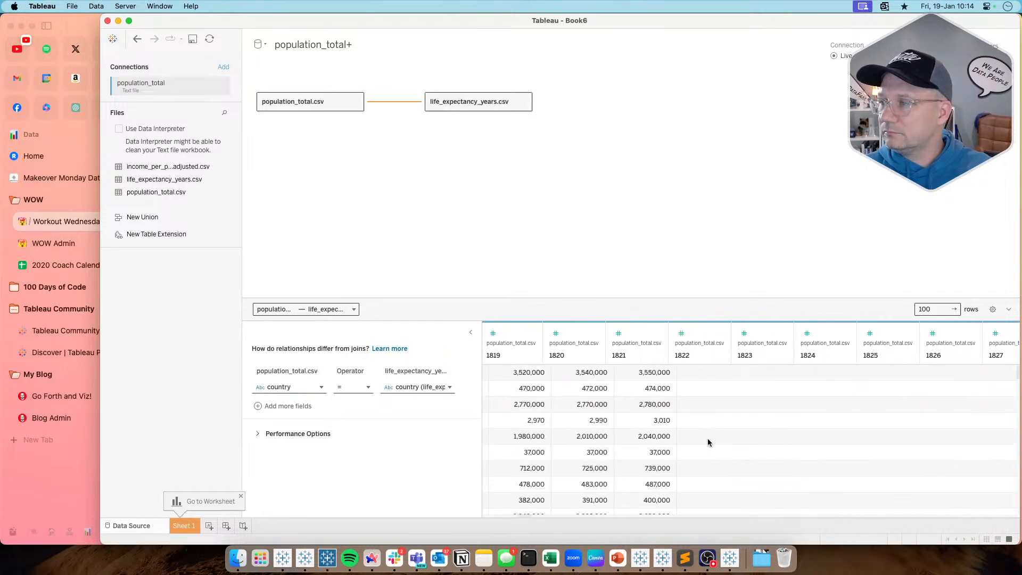
scroll(708, 442, right, 20)
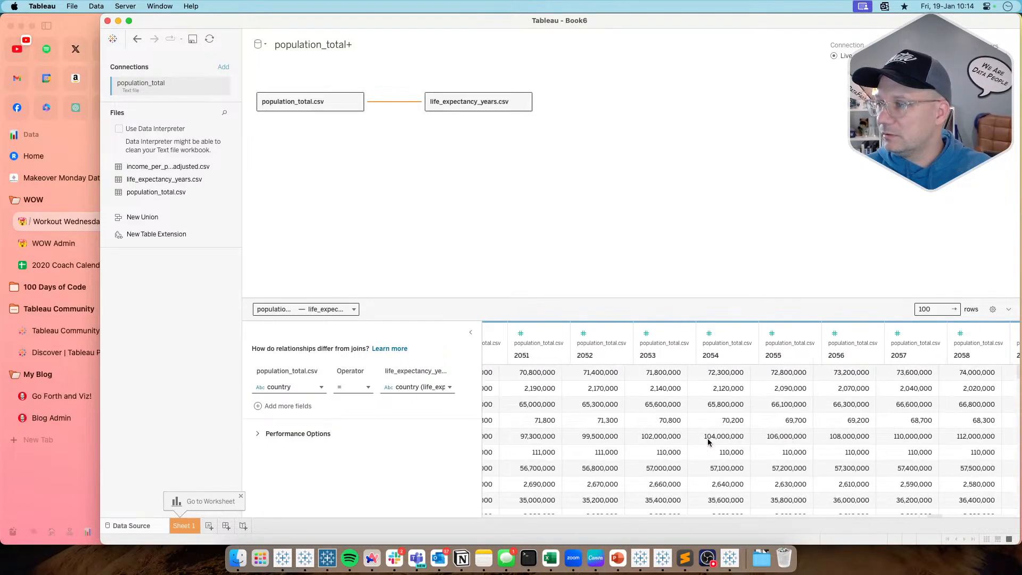
scroll(708, 438, right, 15)
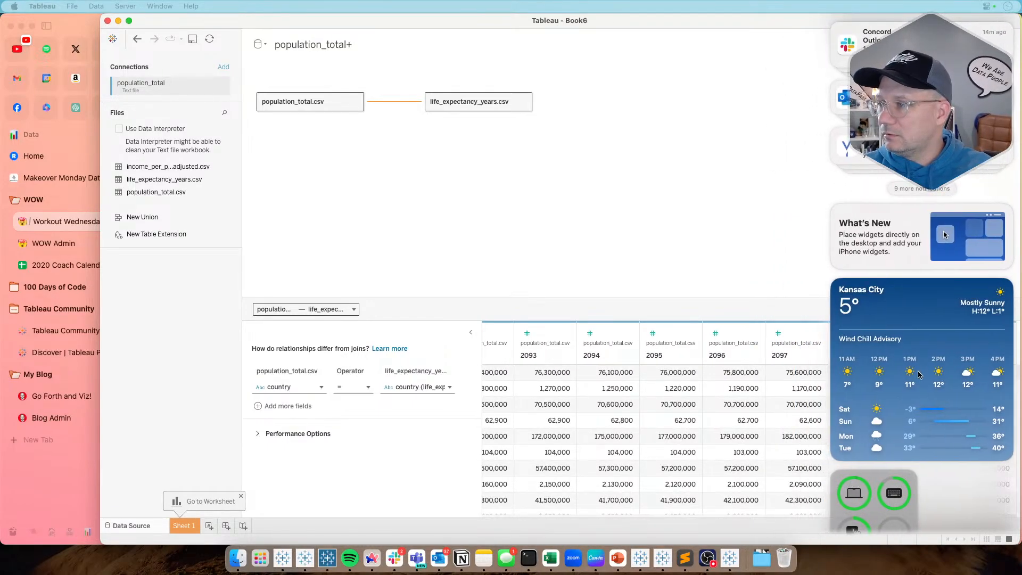
scroll(919, 375, left, 20)
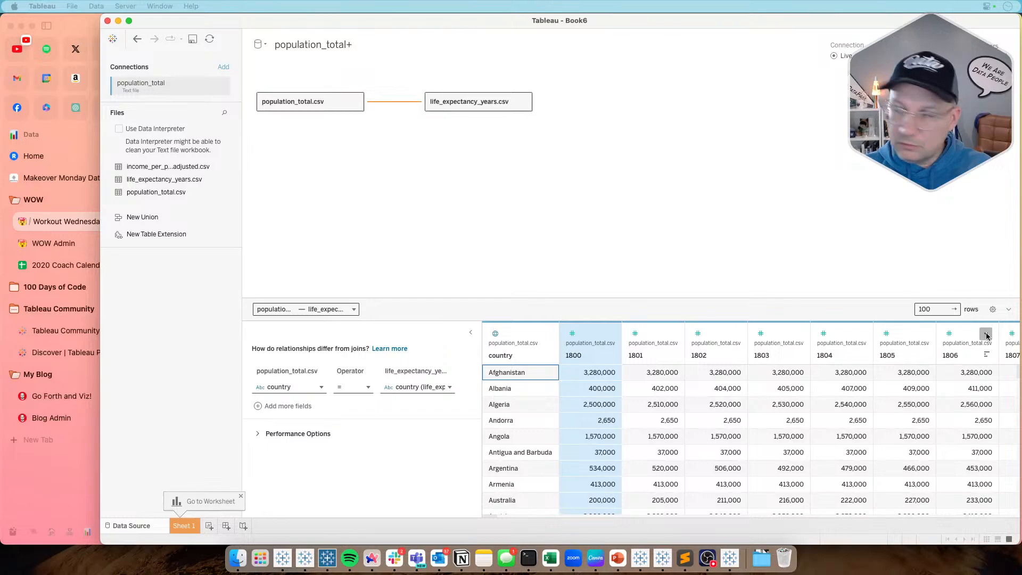
scroll(966, 388, right, 10)
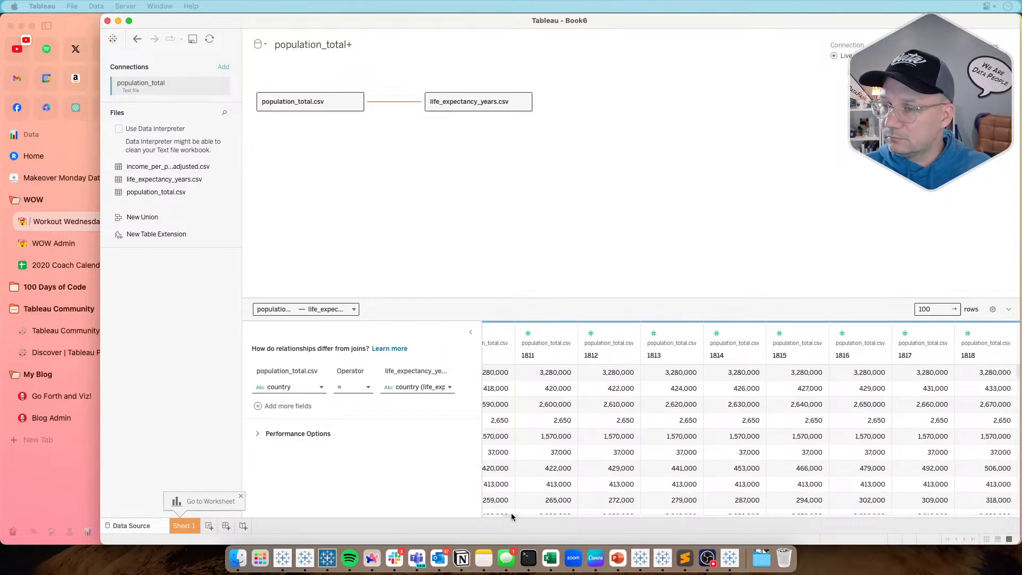
drag(510, 515, 1021, 522)
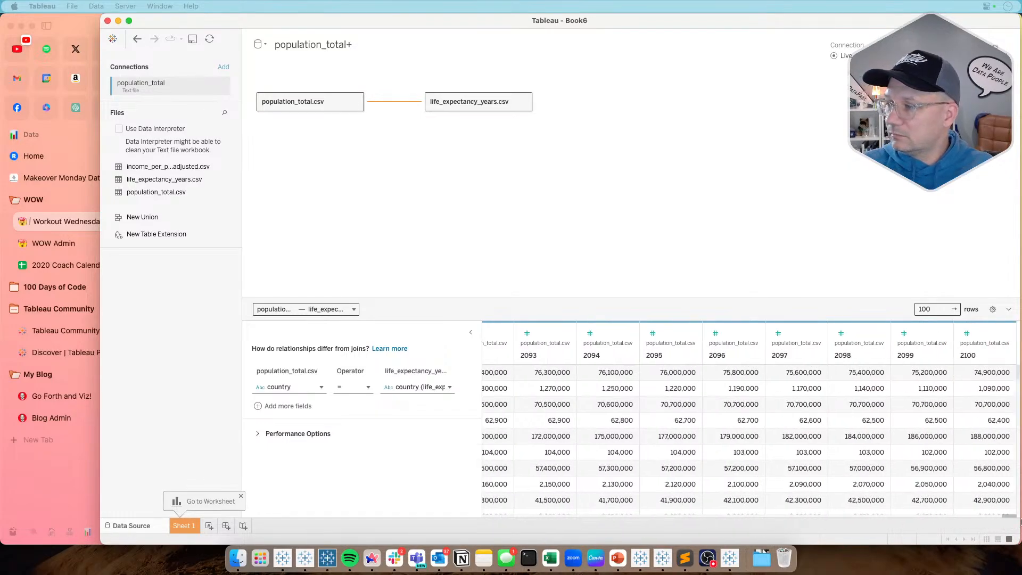
shift+click(989, 334)
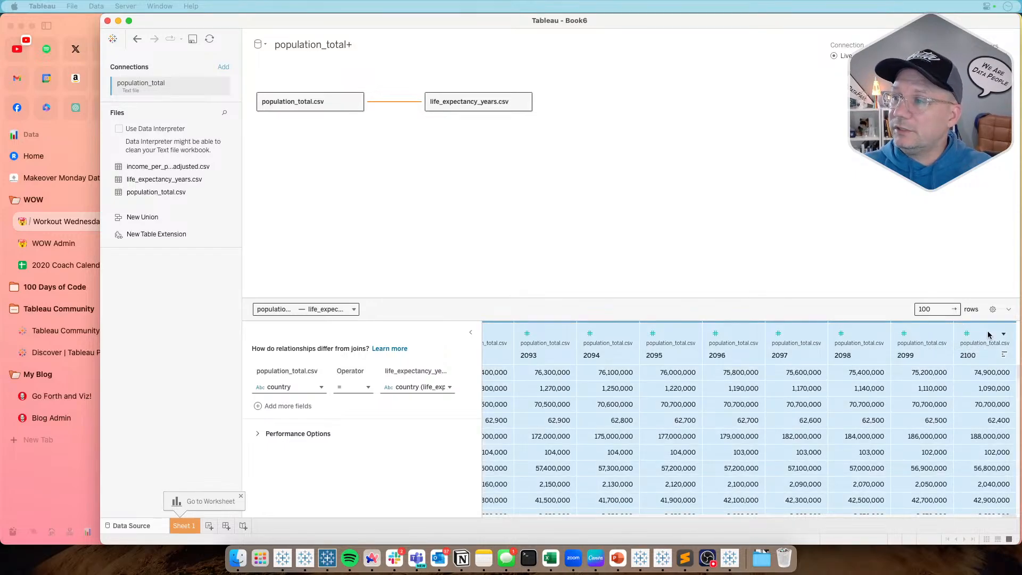
click(1003, 334)
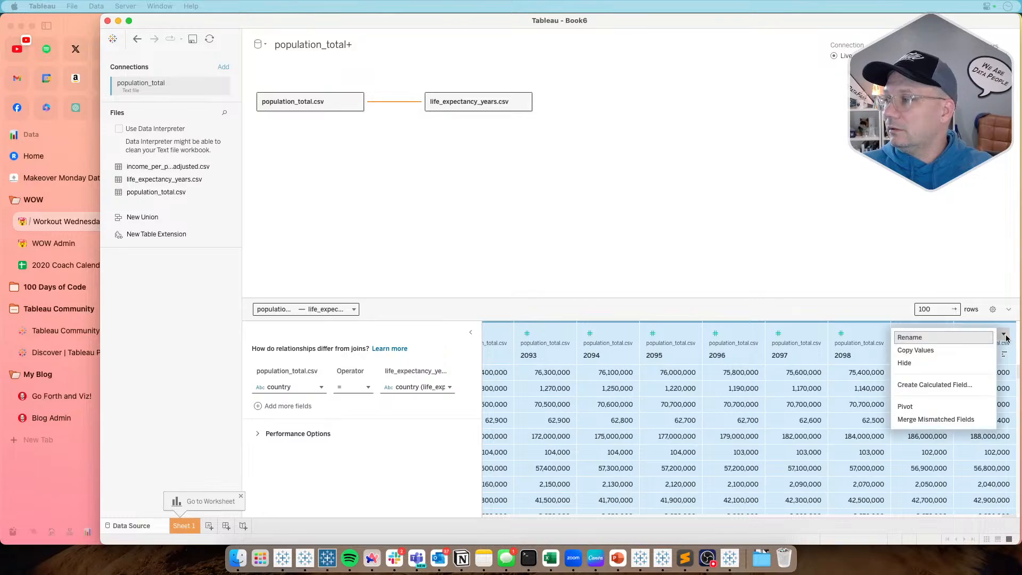
click(915, 407)
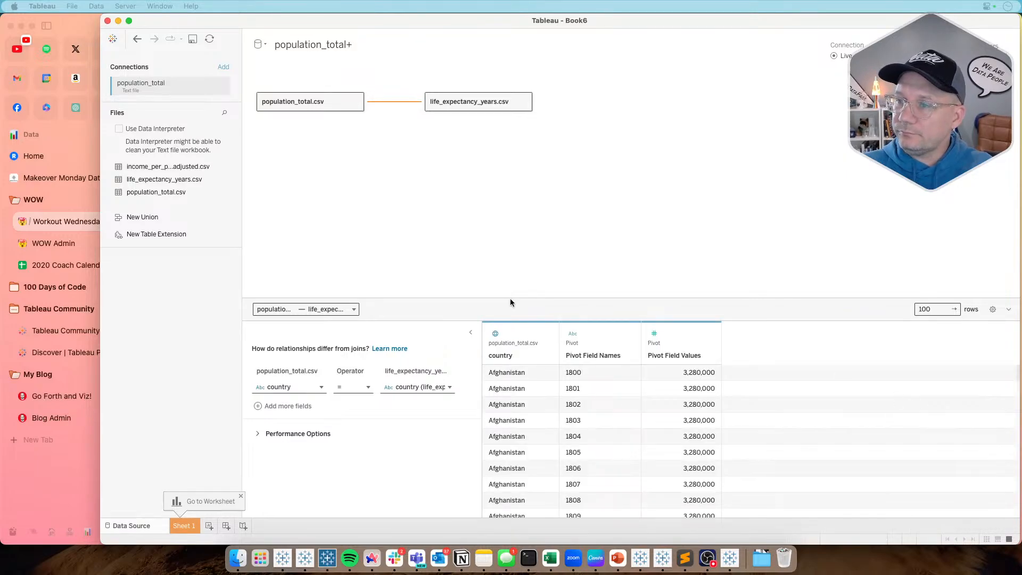
- Rename the pivoted population name and value fields to Year and Population, and set Year's data type to Number (whole)
double_click(585, 357)
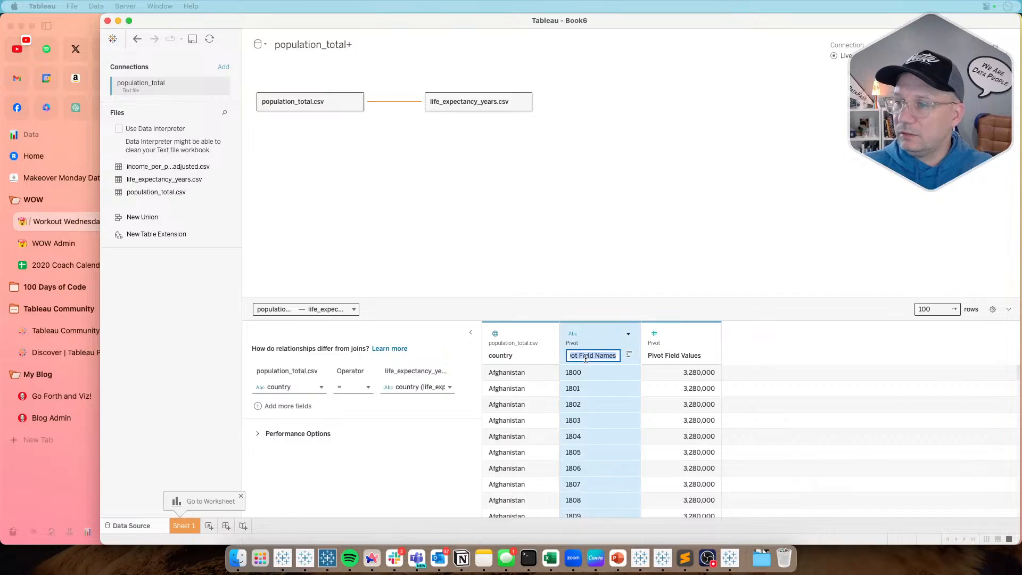
text(Year)
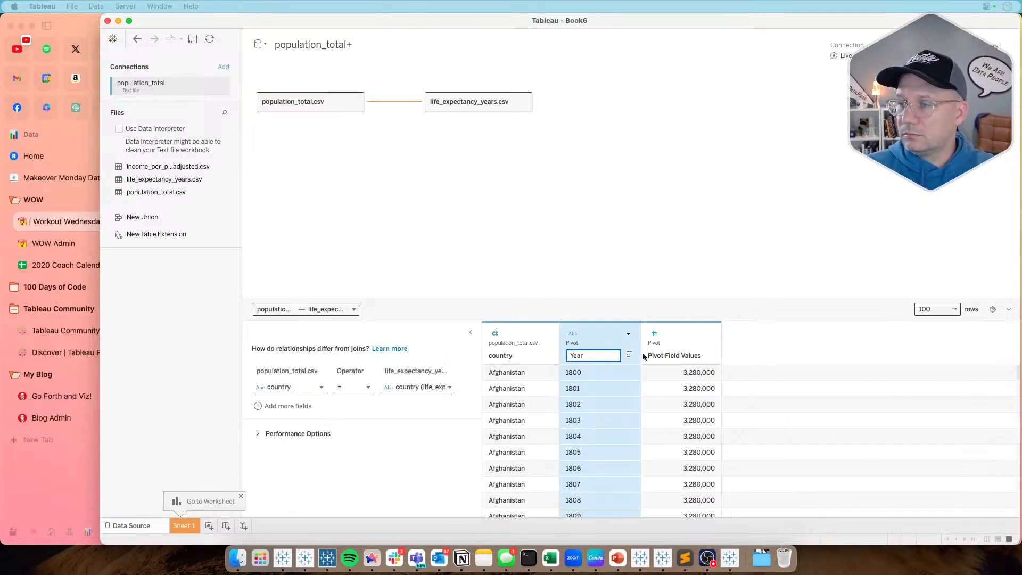
key(Return)
click(666, 356)
double_click(666, 354)
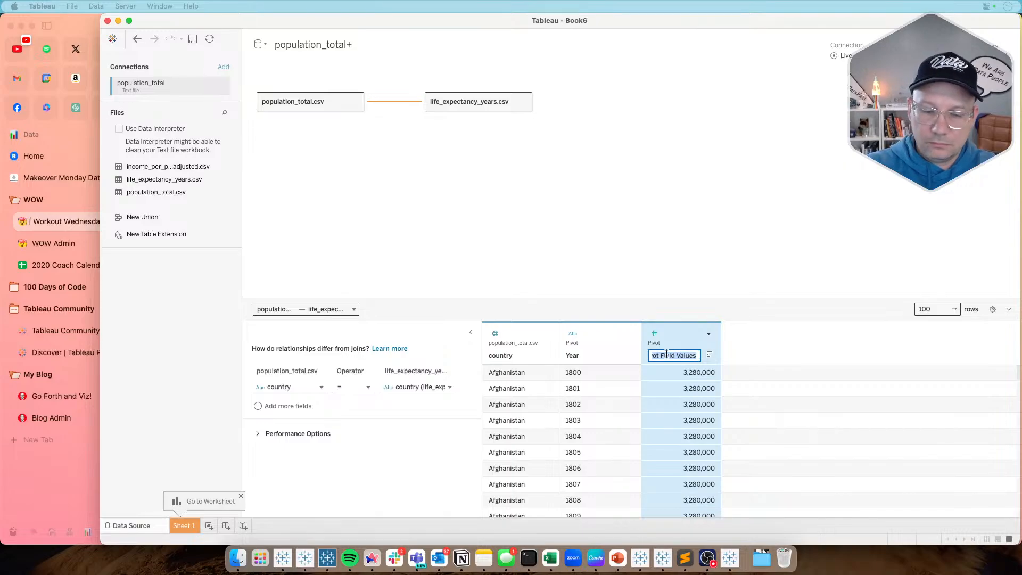
text(Population)
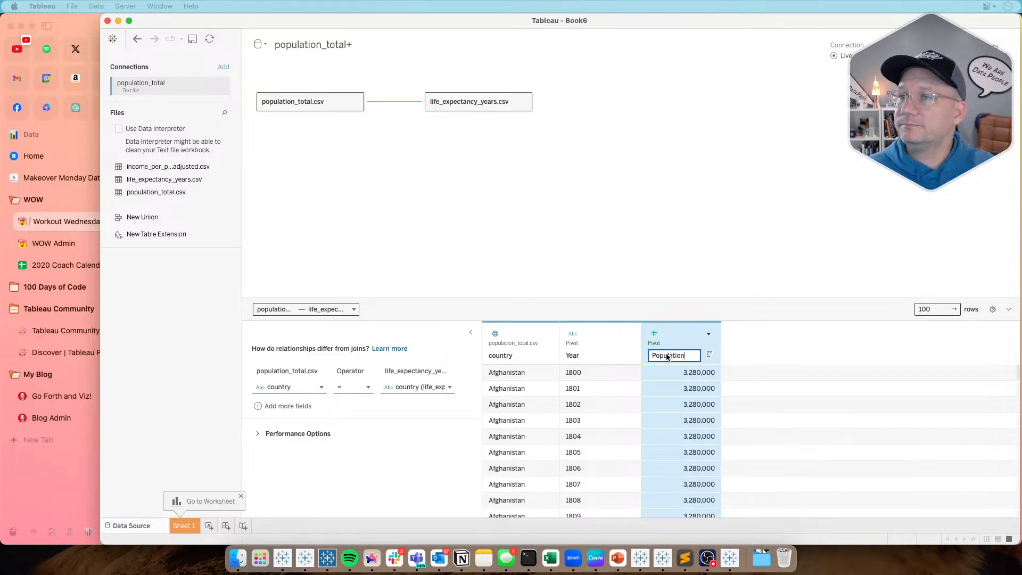
click(461, 214)
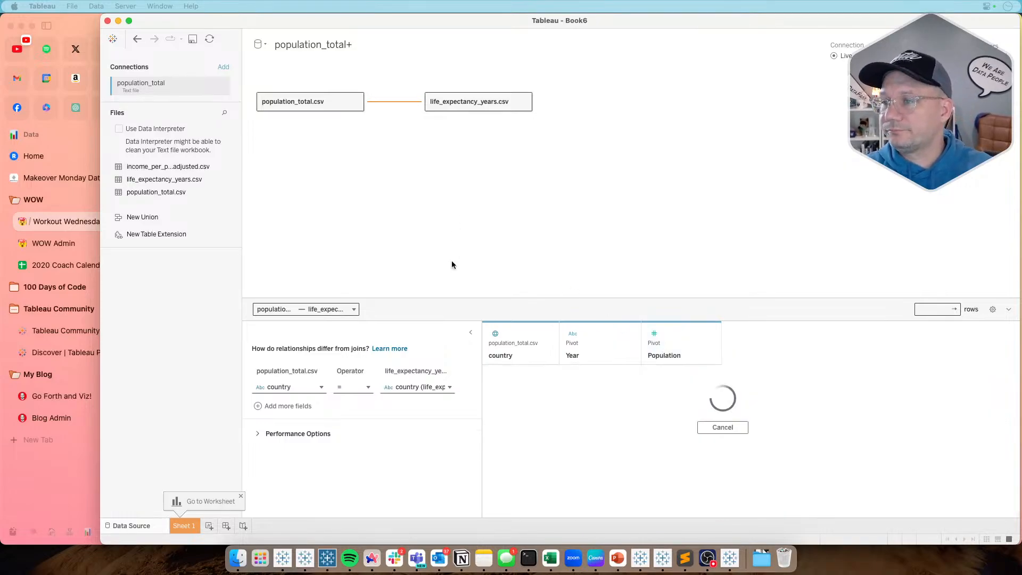
click(573, 335)
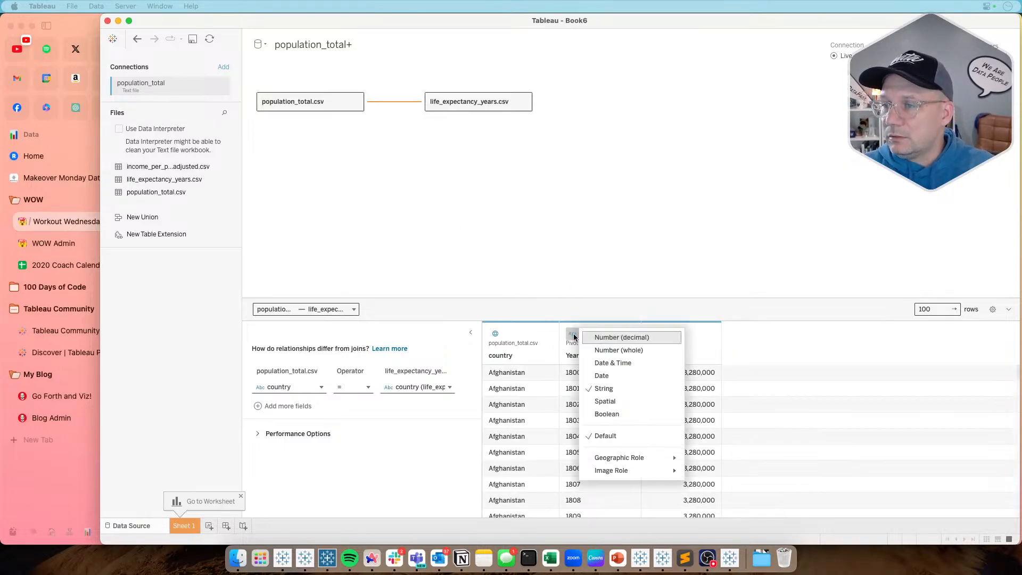
click(624, 351)
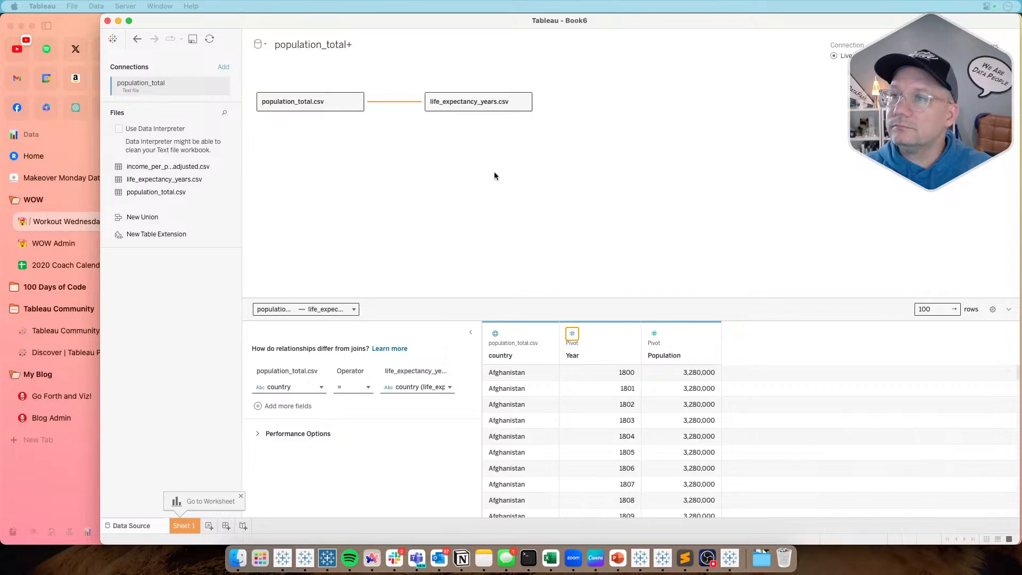
- Pivot all the year columns of life_expectancy_years.csv, from 1800 through 2100, into rows
click(478, 101)
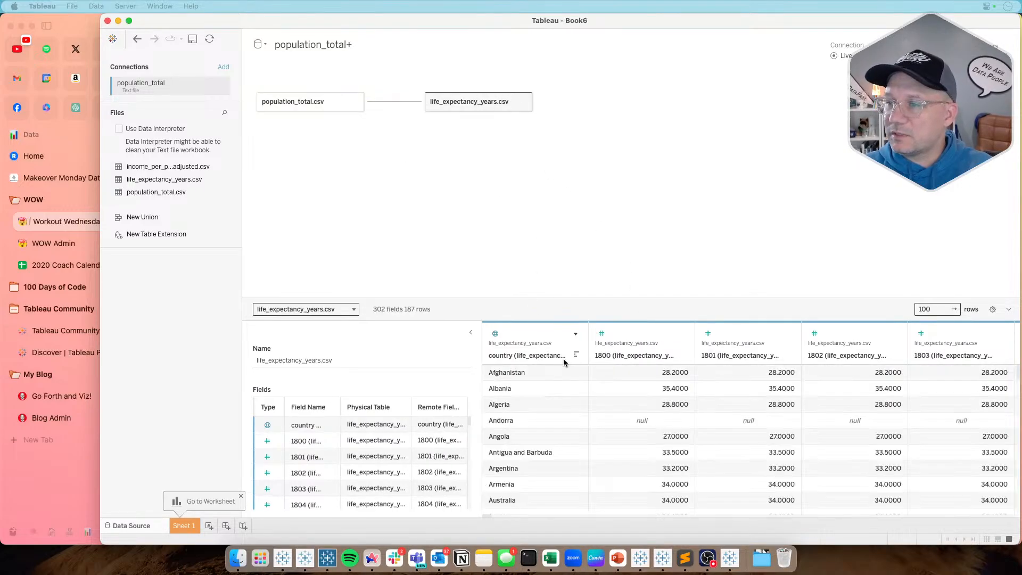
click(640, 343)
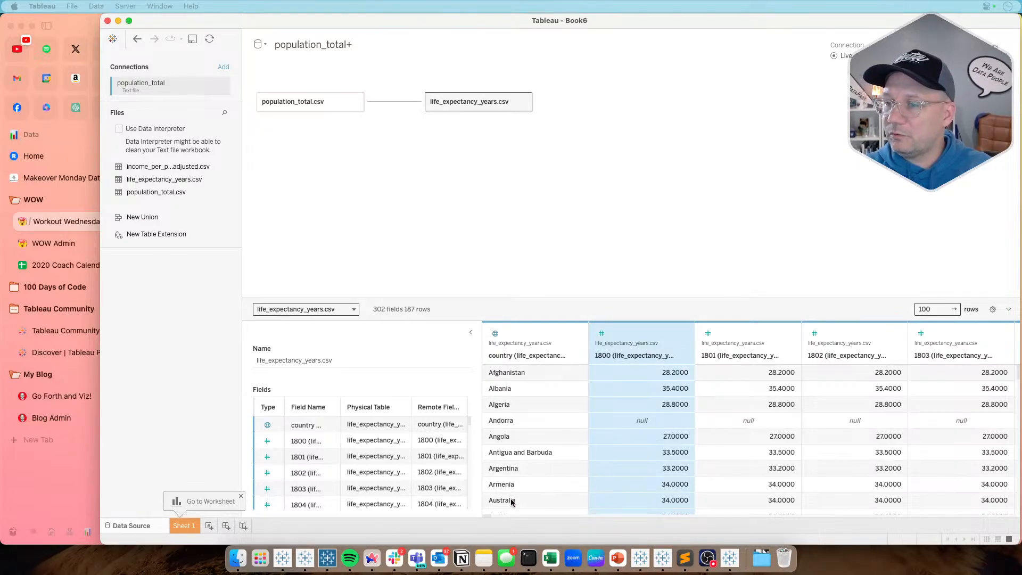
drag(484, 514, 1020, 524)
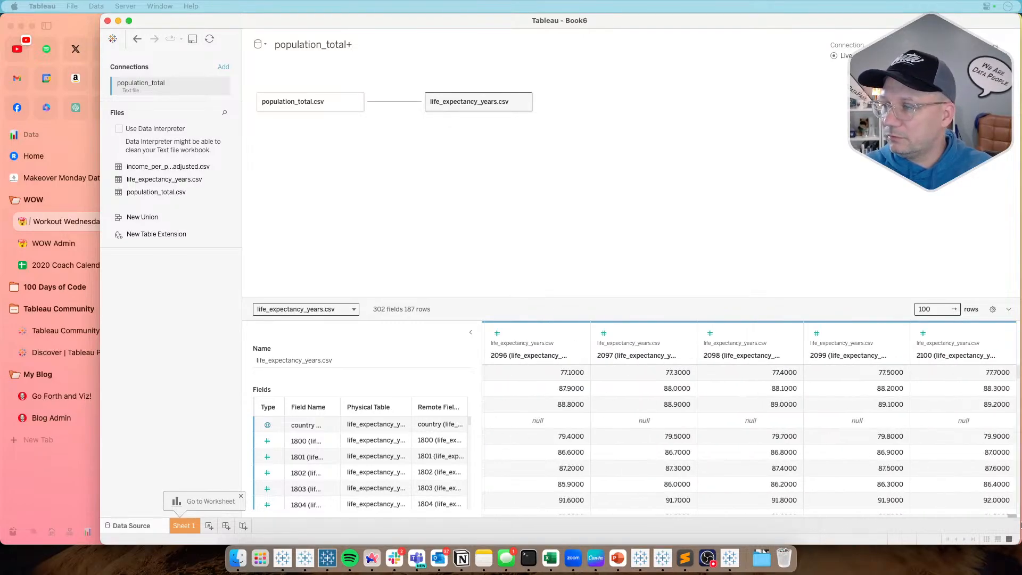
shift+click(953, 328)
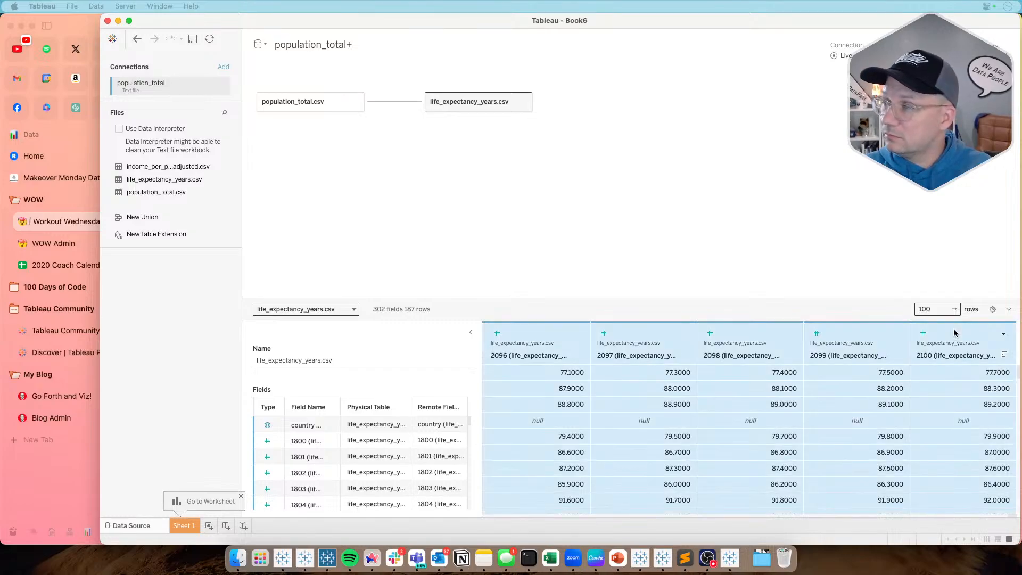
click(1004, 334)
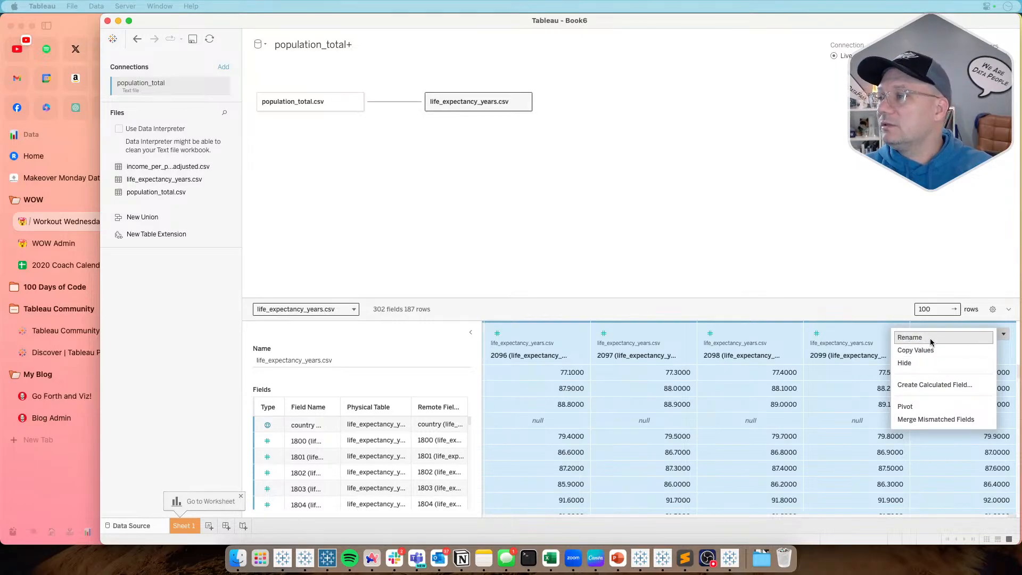
click(921, 408)
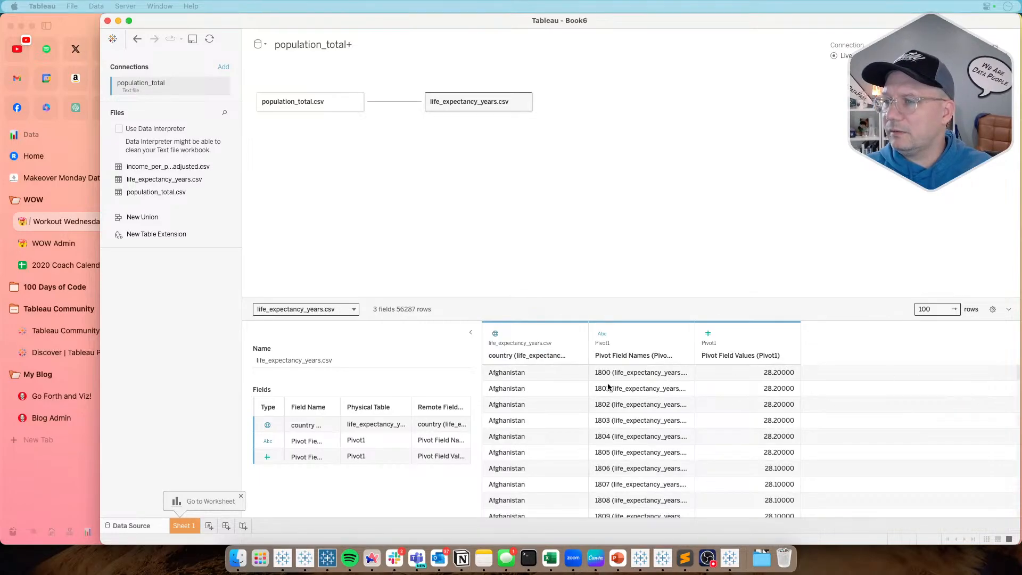
- Try Number (whole) as the data type of the life expectancy table's pivot names field, and set it back to String
click(602, 336)
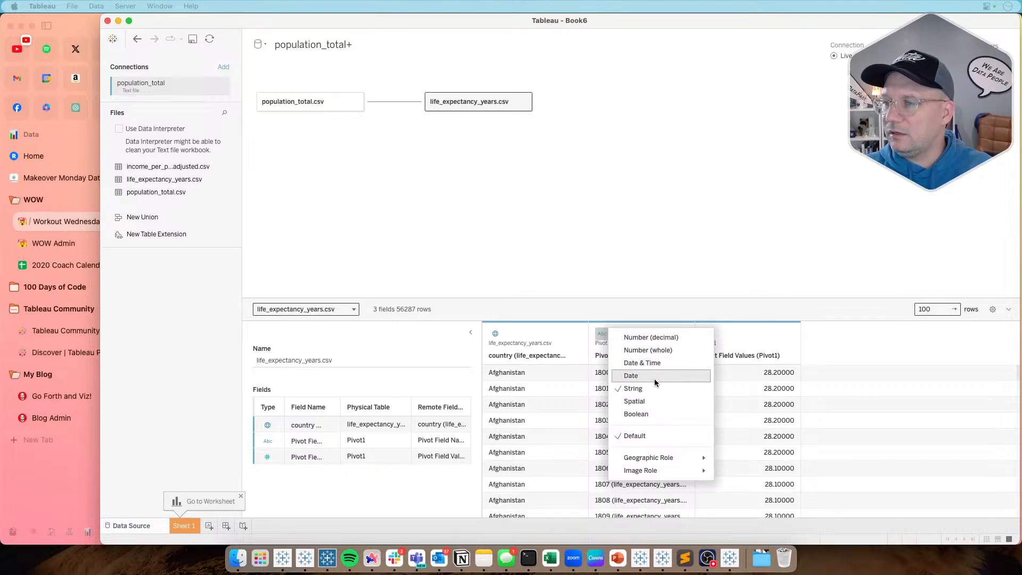
click(653, 350)
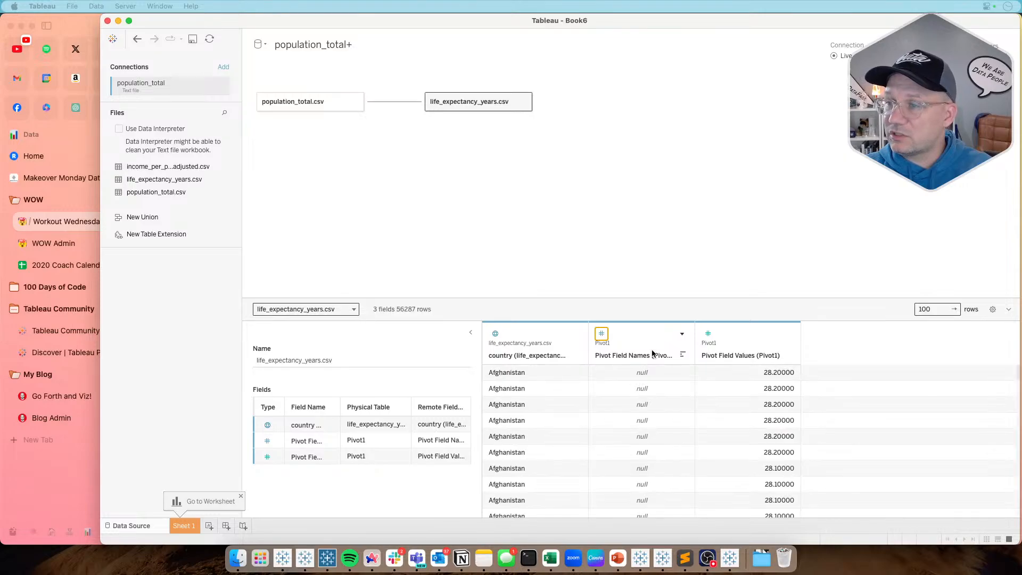
click(603, 335)
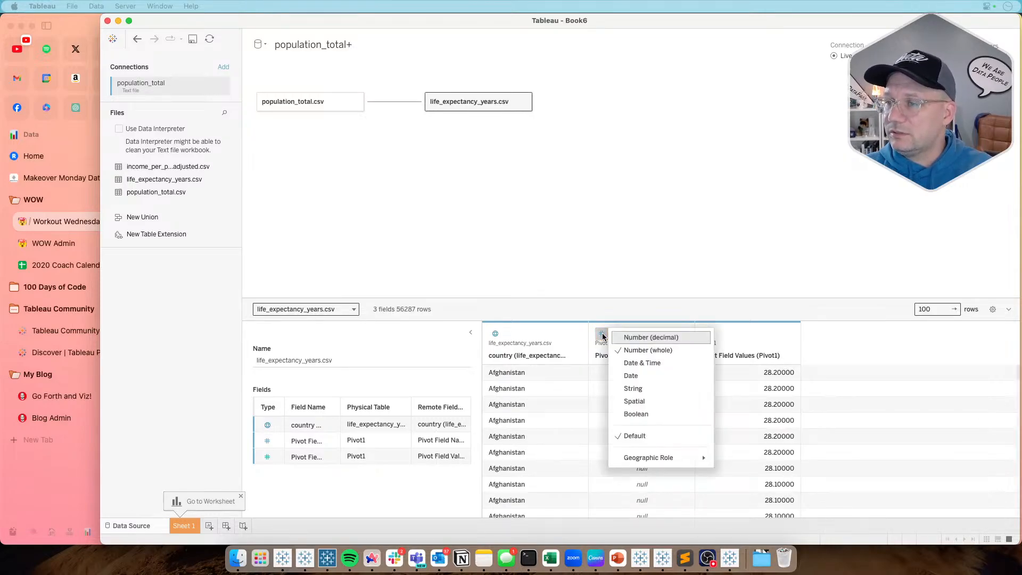
click(638, 385)
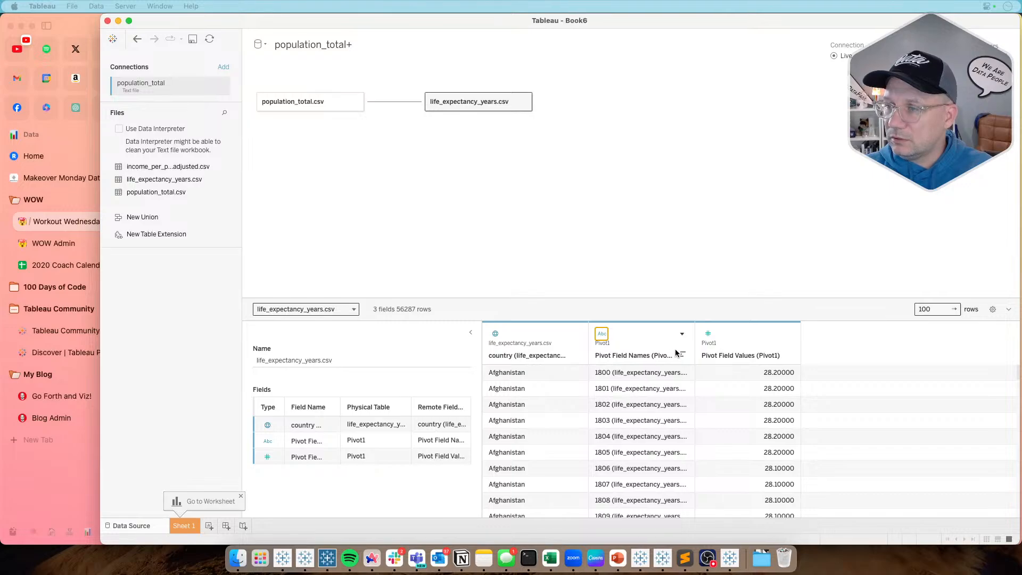
- Create a calculated field from the life expectancy pivot names field with the formula int(left([Pivot Field Names (Pivot1)],4))
click(681, 334)
click(681, 334)
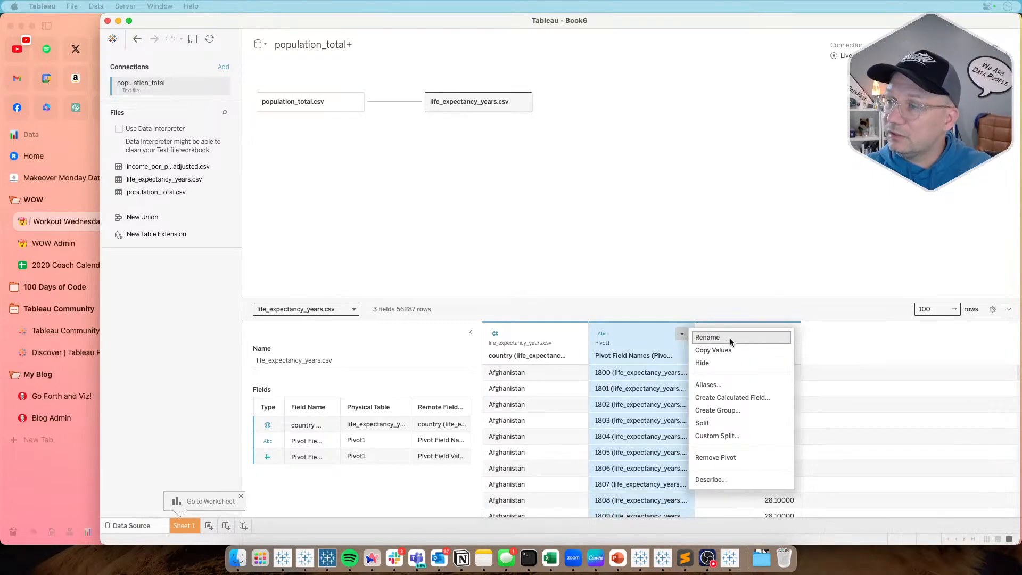
click(716, 397)
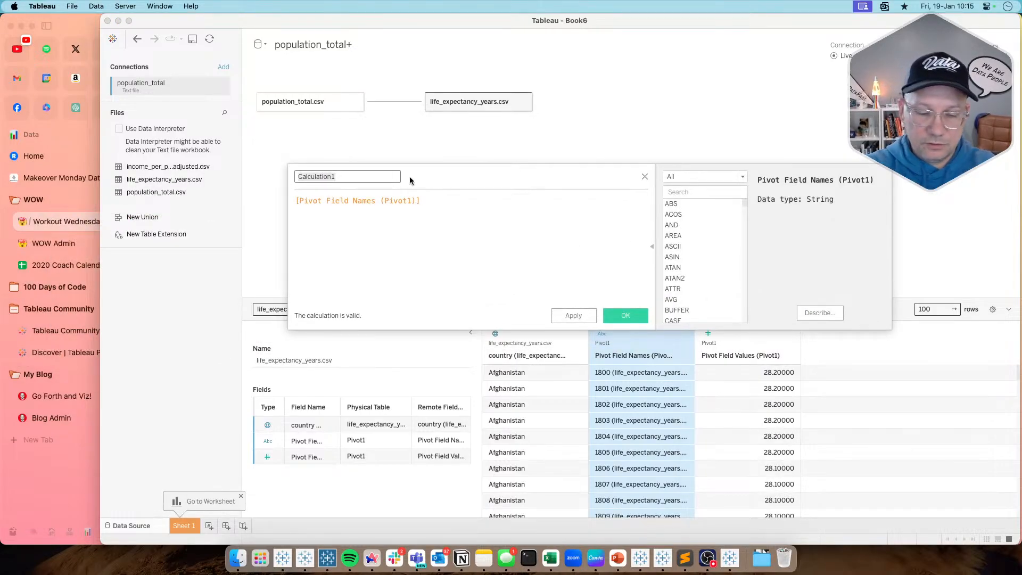
text(year)
key(Tab)
key(Left)
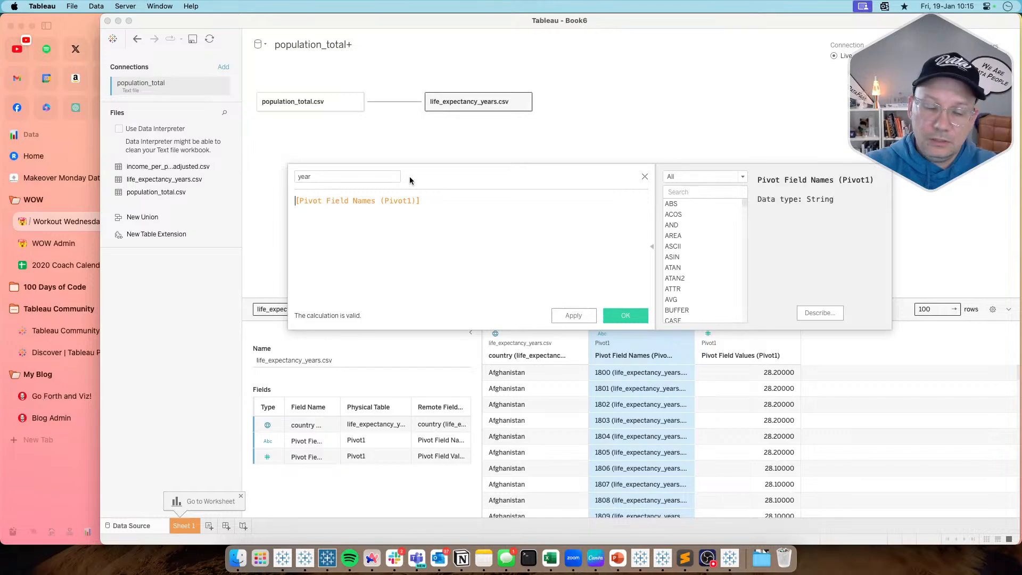
text(int()
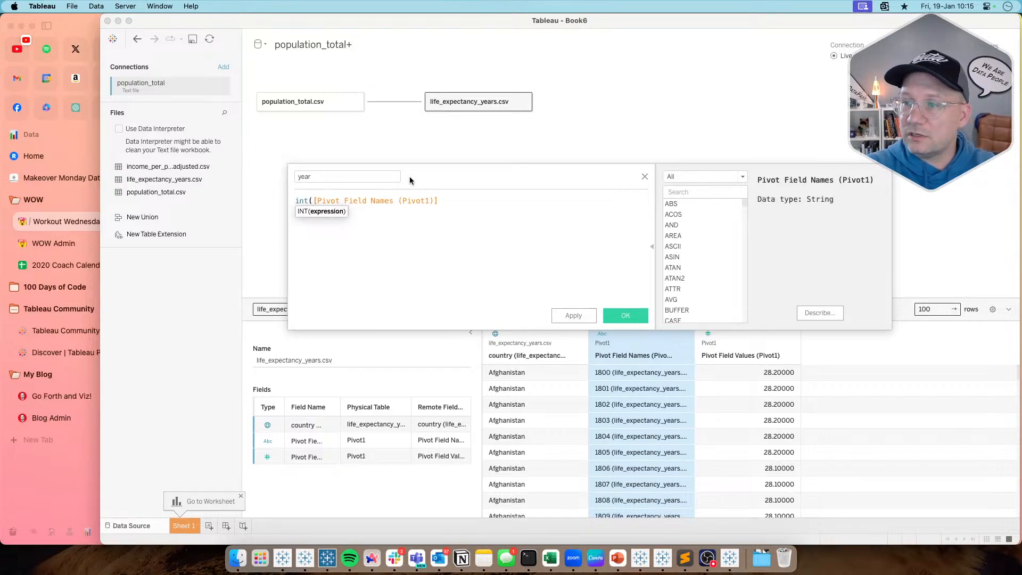
text(left()
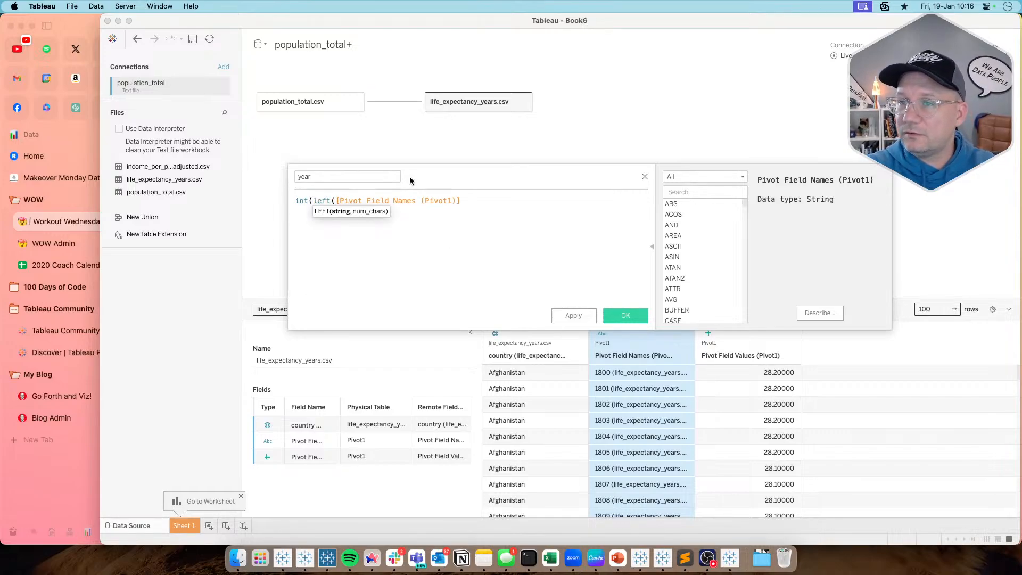
text(,4)))
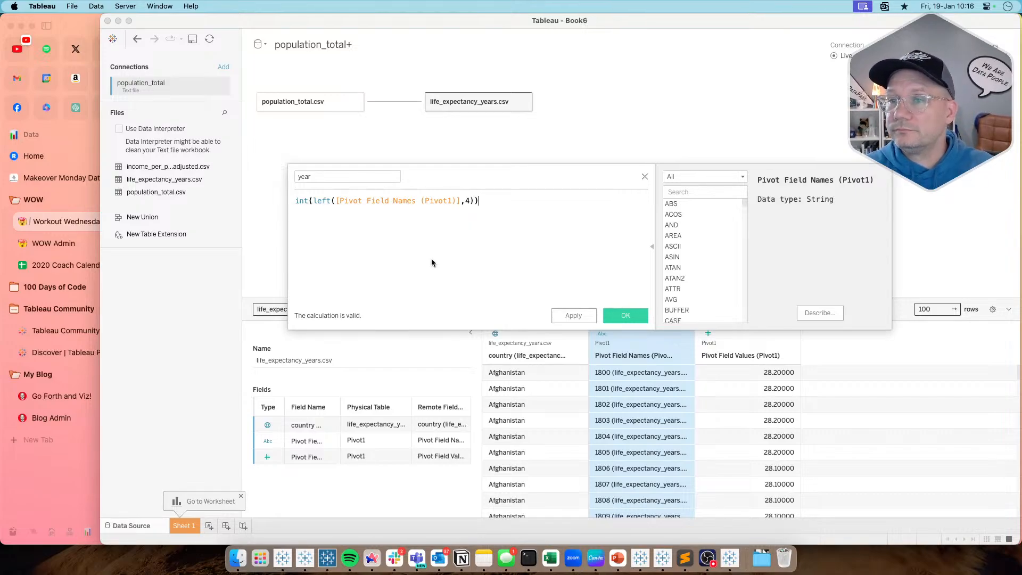
- Try Year as the calculated field's name, then name it Year (LE) and save the calculation
click(311, 177)
key(BackSpace)
key(BackSpace)
key(BackSpace)
key(BackSpace)
text(Year)
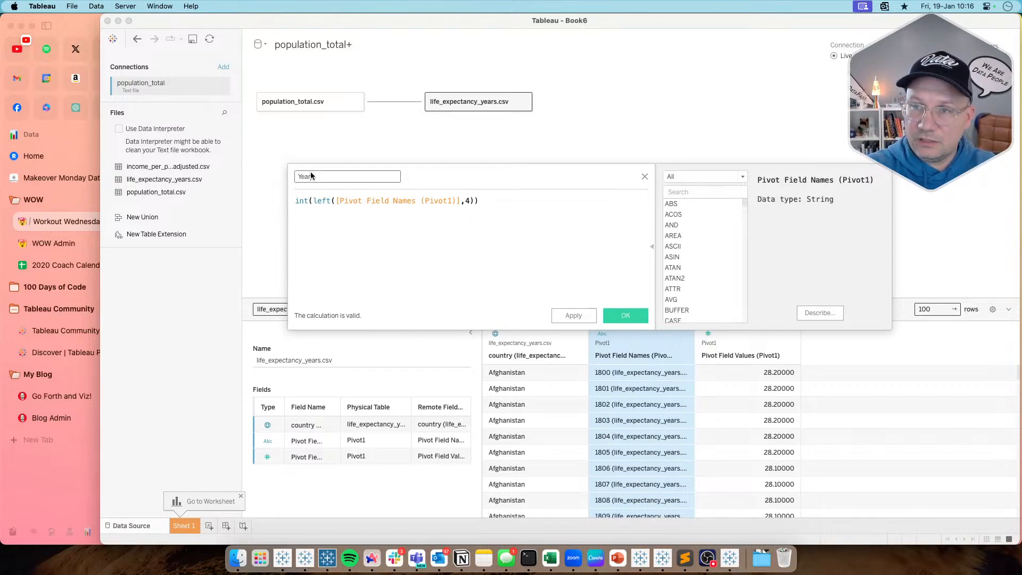
click(629, 317)
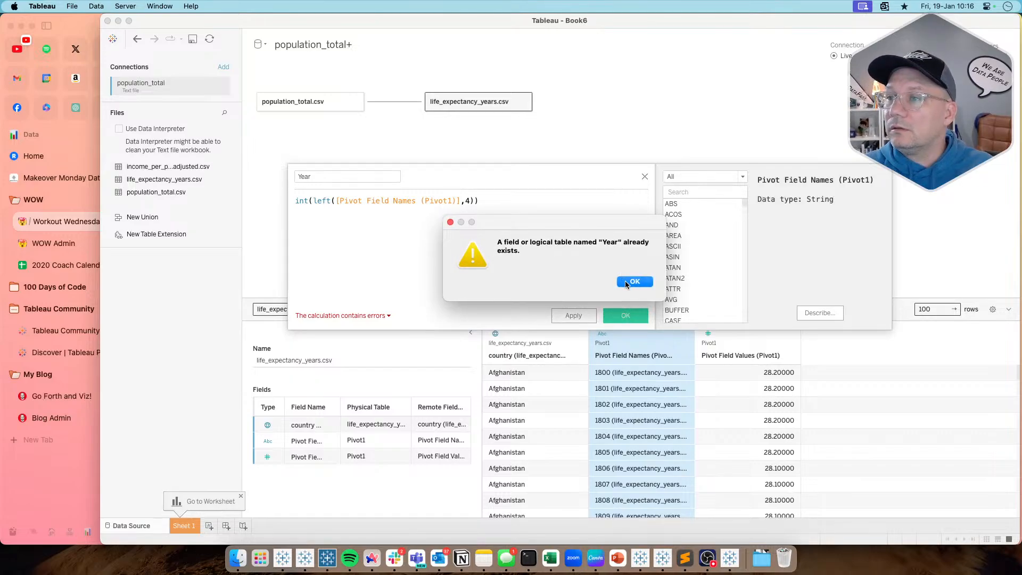
click(626, 281)
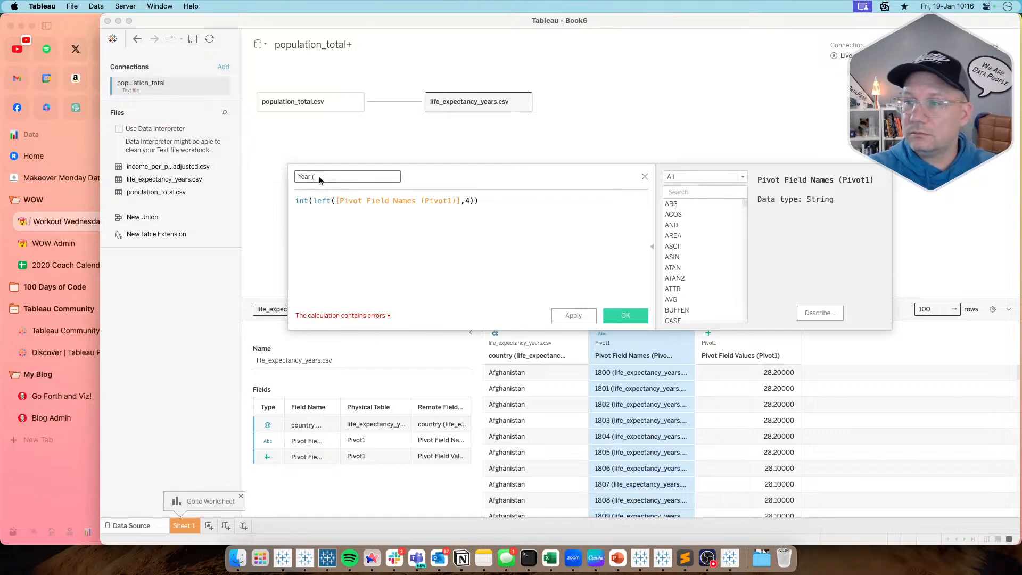
text(LE)
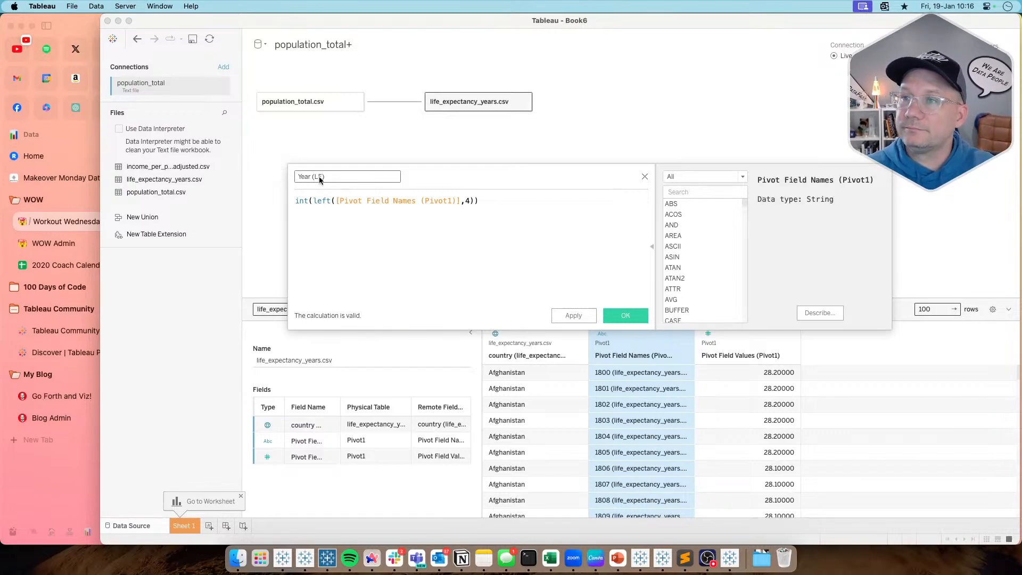
click(618, 315)
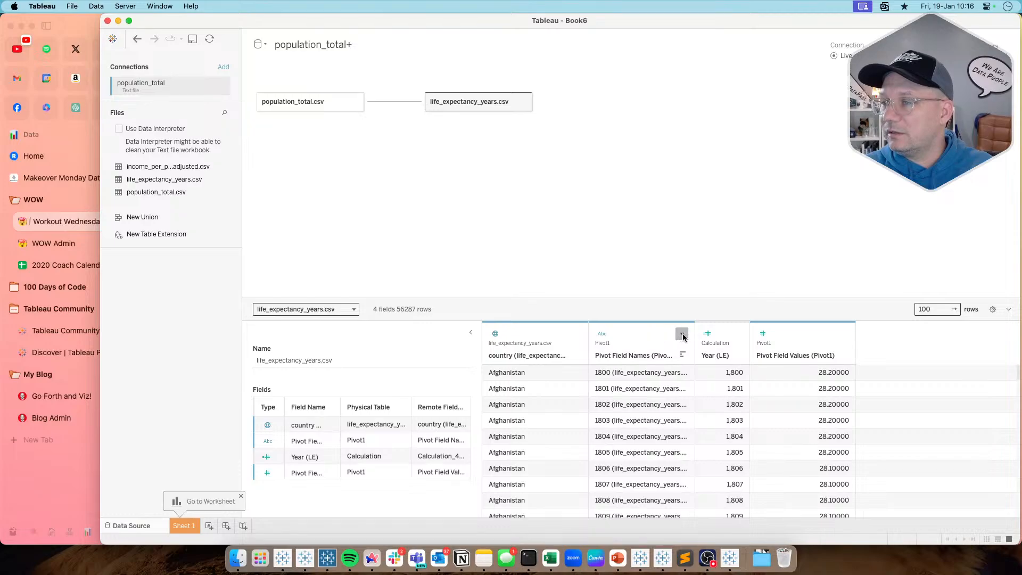
- Hide the pivot names field of the life_expectancy_years.csv table
click(682, 334)
click(682, 334)
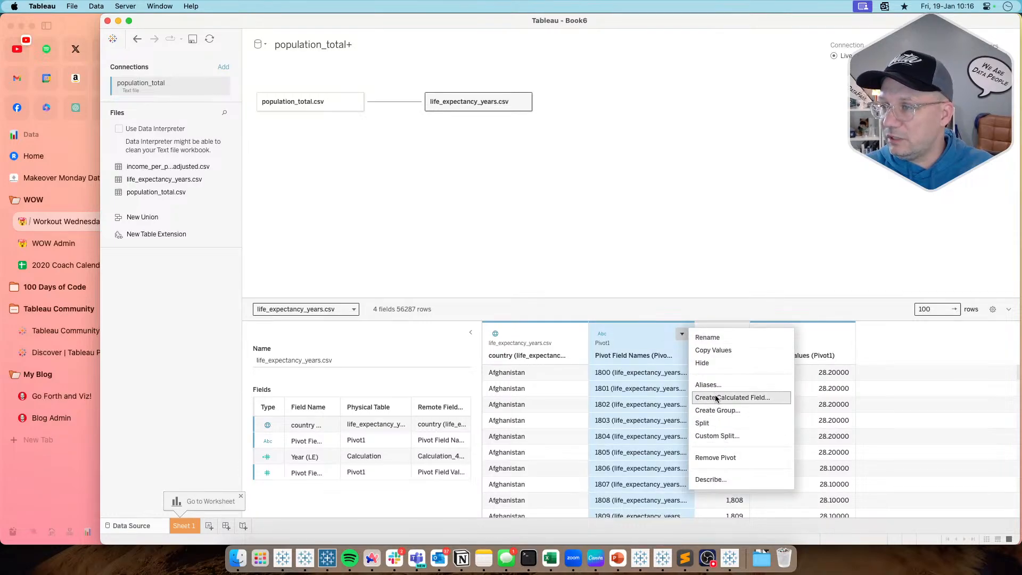
click(710, 363)
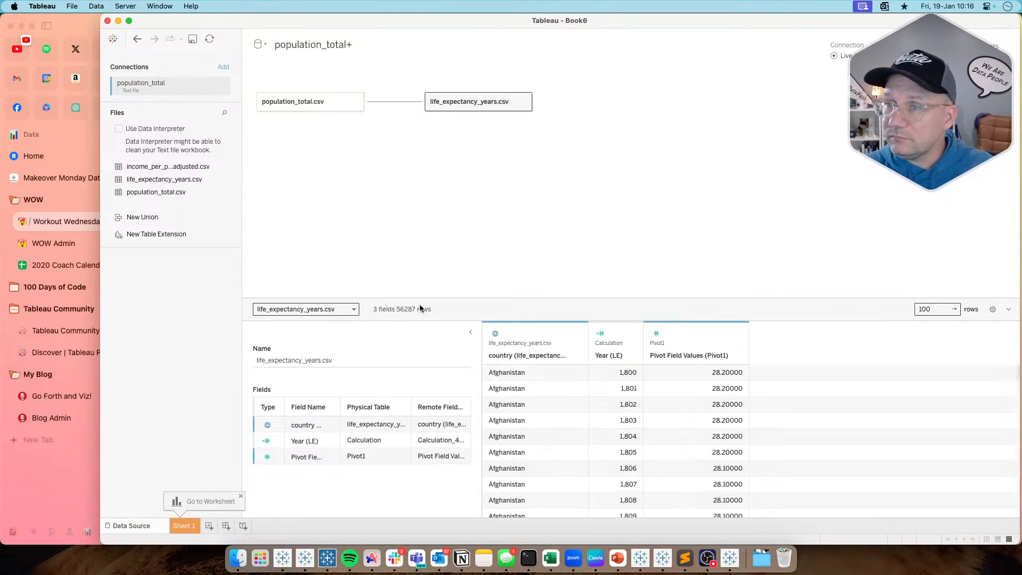
- Add a second field pair to the relationship between the two tables, using Year on the population_total.csv side
click(398, 101)
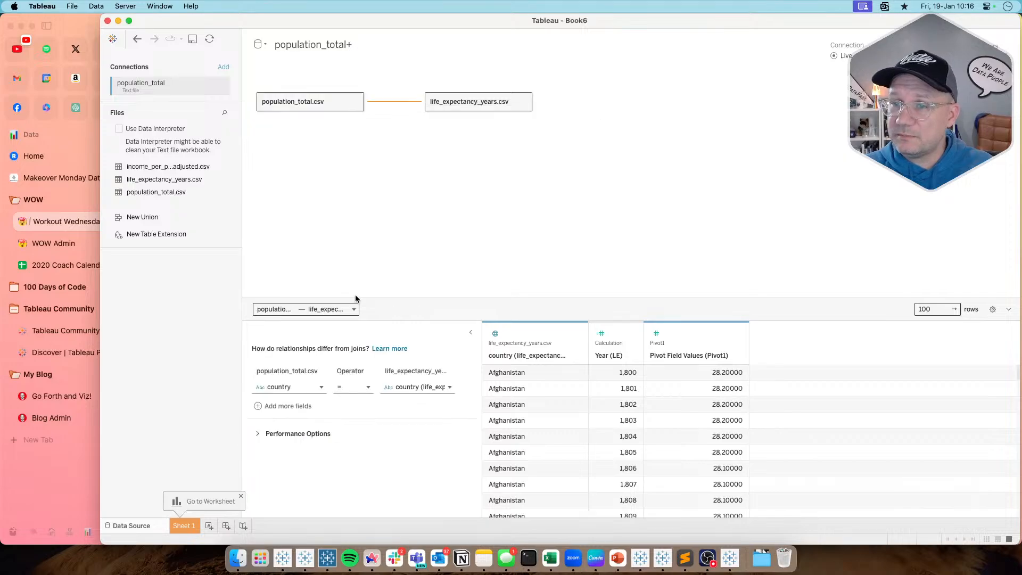
click(284, 403)
click(284, 403)
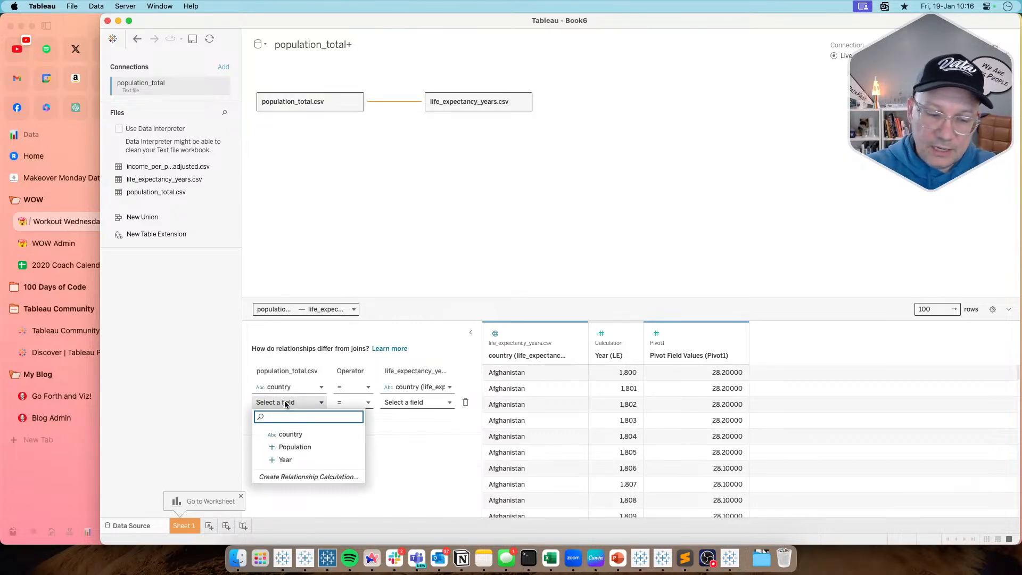
text(Year)
key(Return)
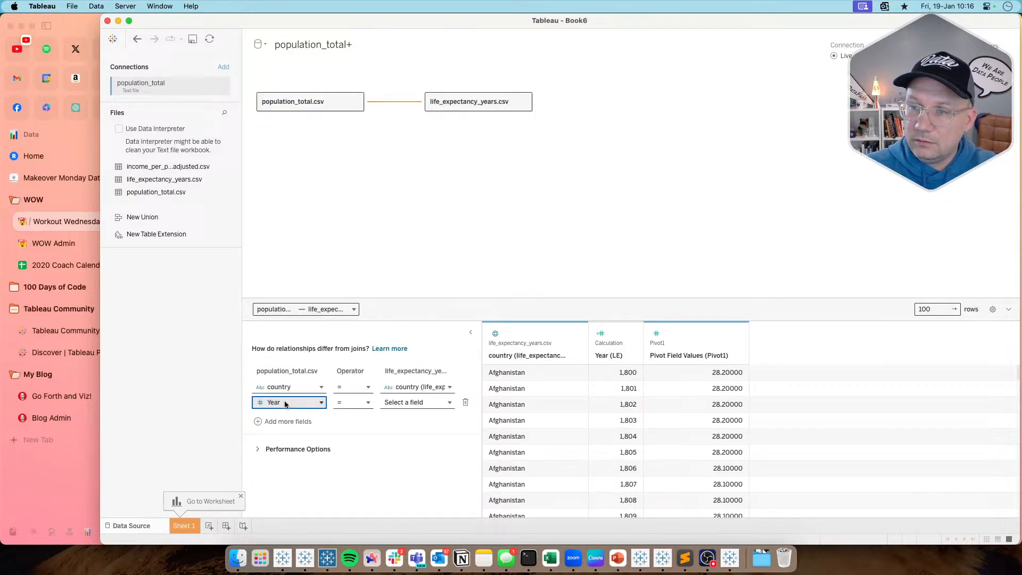
- Try matching Year on the life expectancy side with a relationship calculation consisting of [Year (LE)]
click(416, 402)
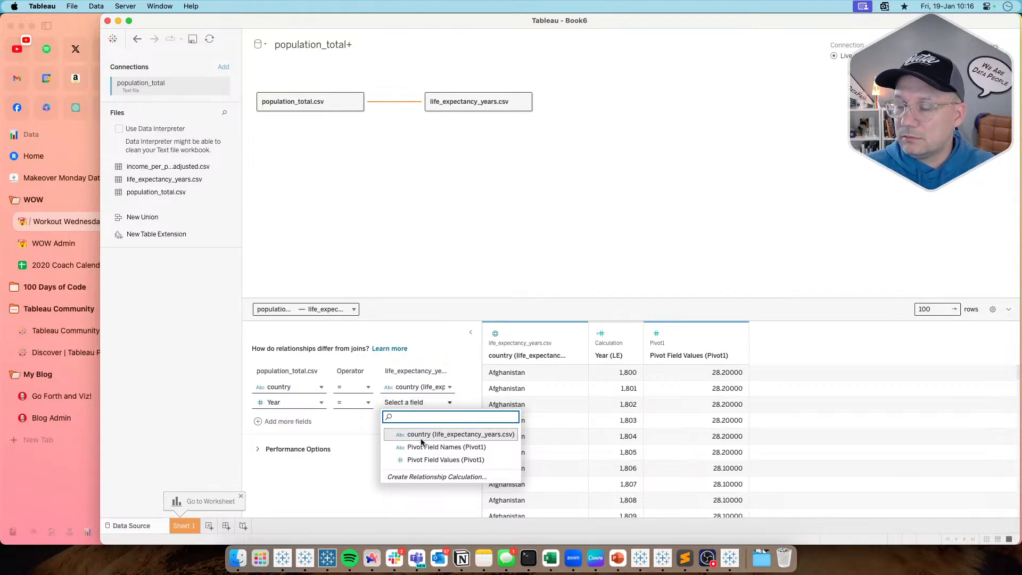
click(425, 477)
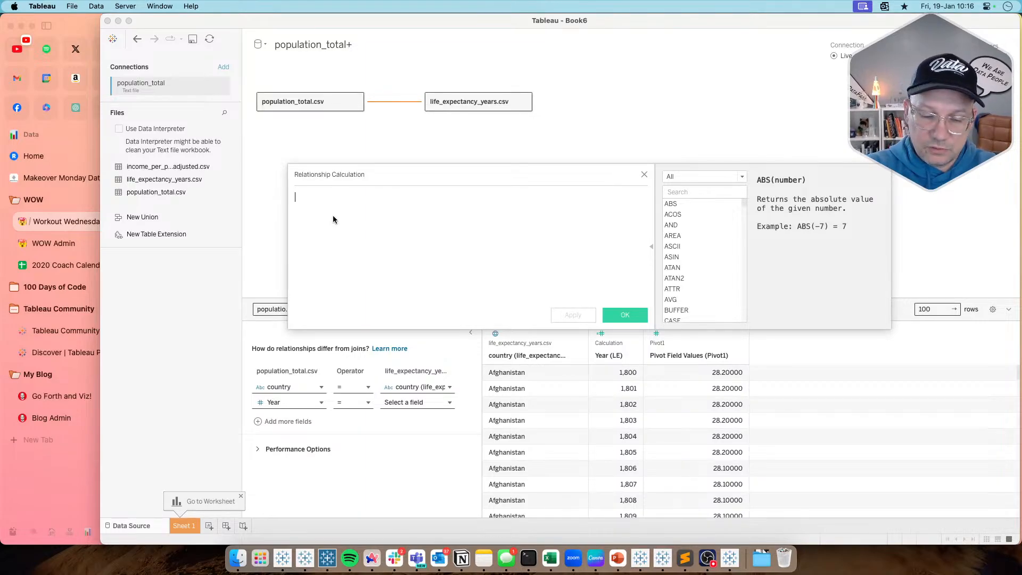
text(int()
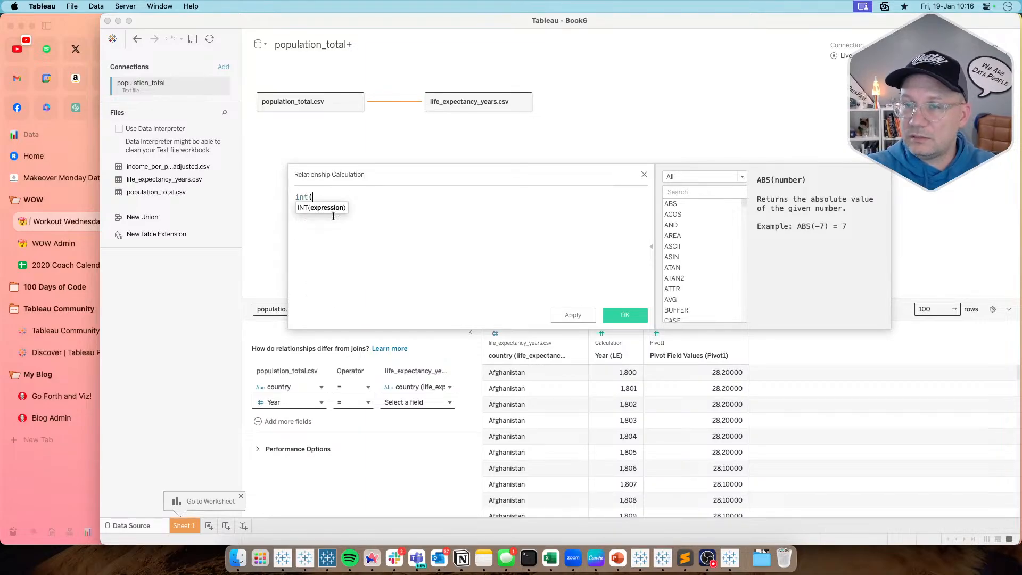
text(year)
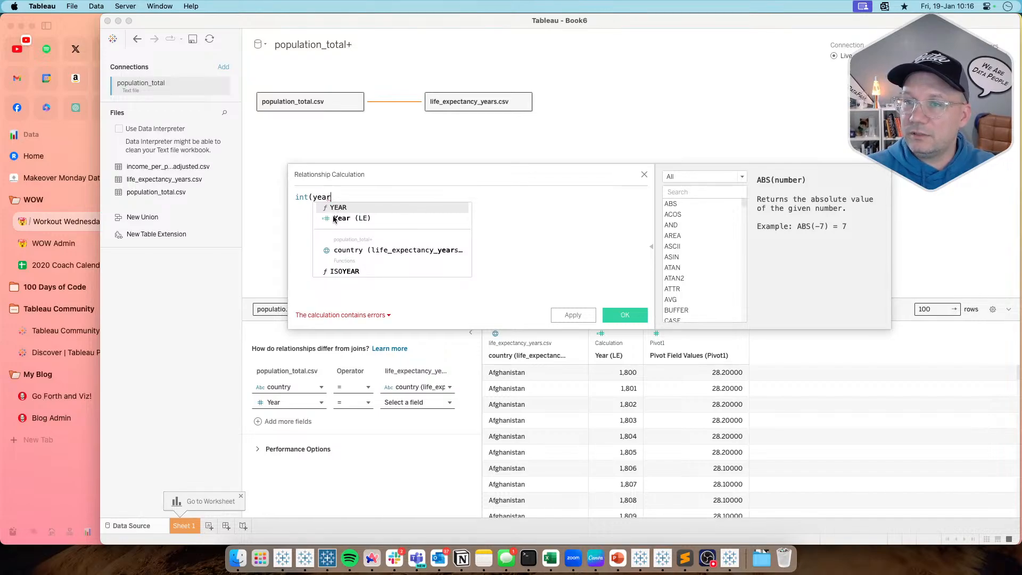
click(344, 200)
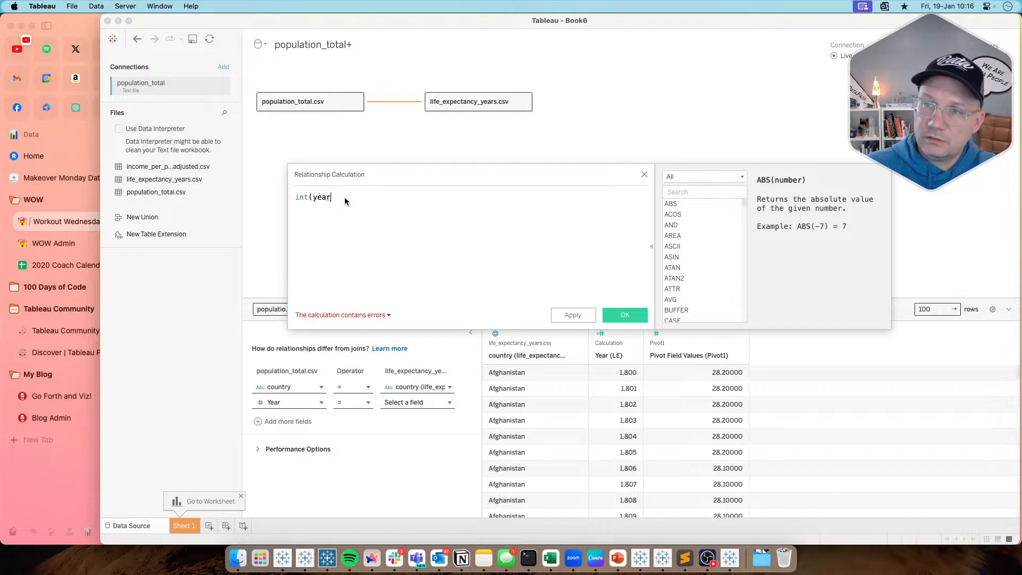
drag(345, 200, 275, 196)
text(year)
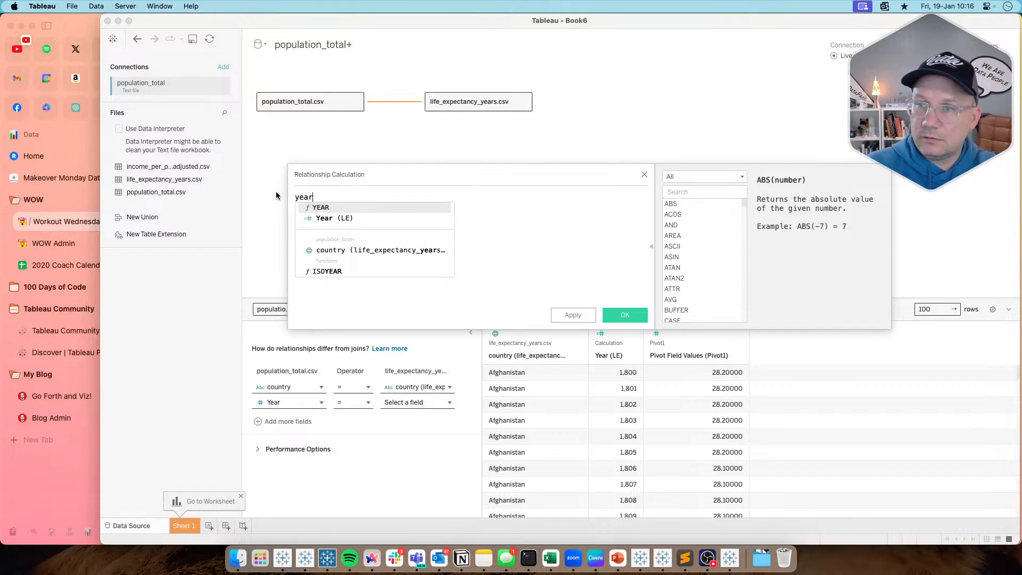
key(Down)
key(Return)
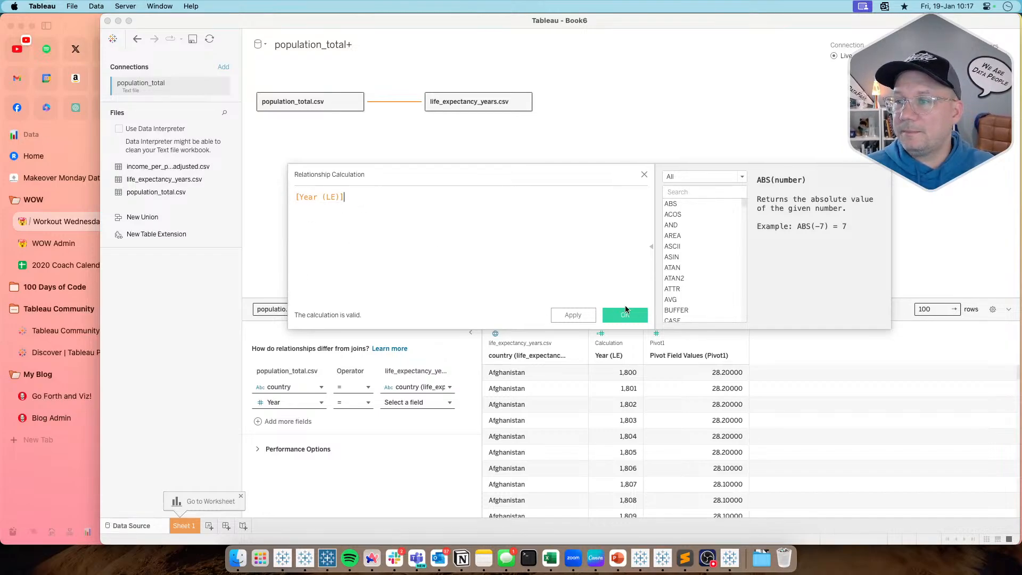
click(626, 315)
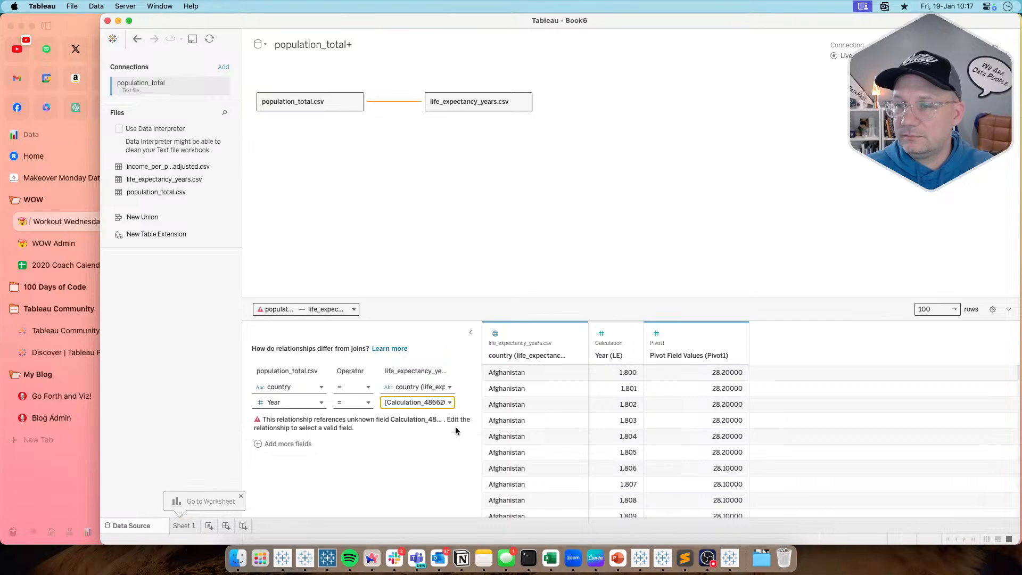
click(423, 402)
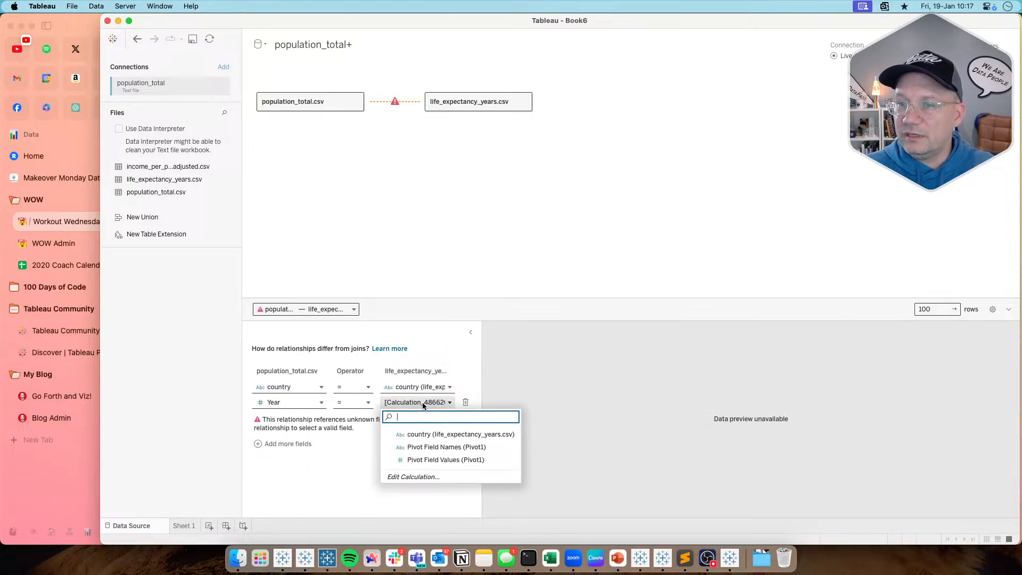
click(414, 477)
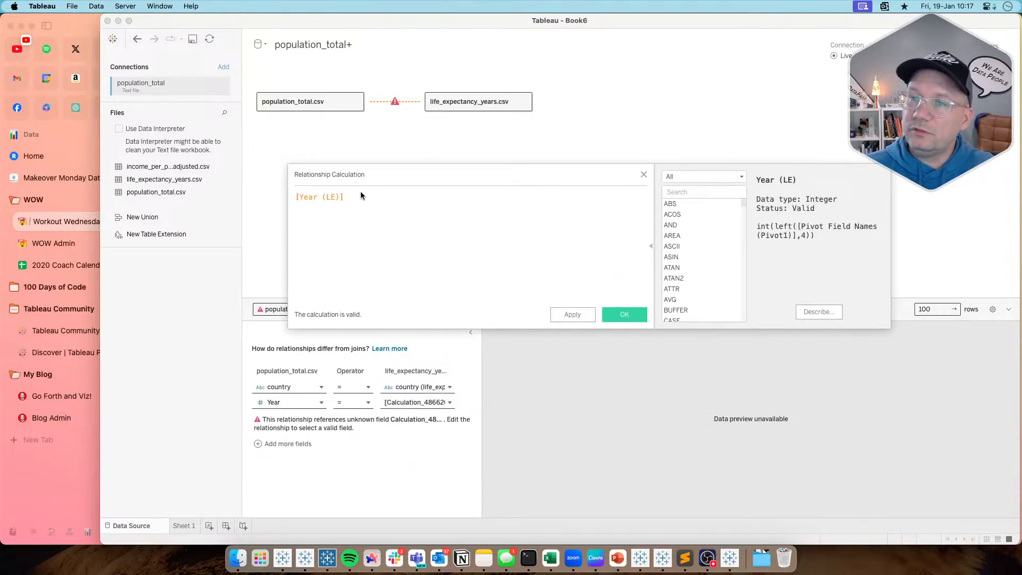
drag(362, 193, 240, 197)
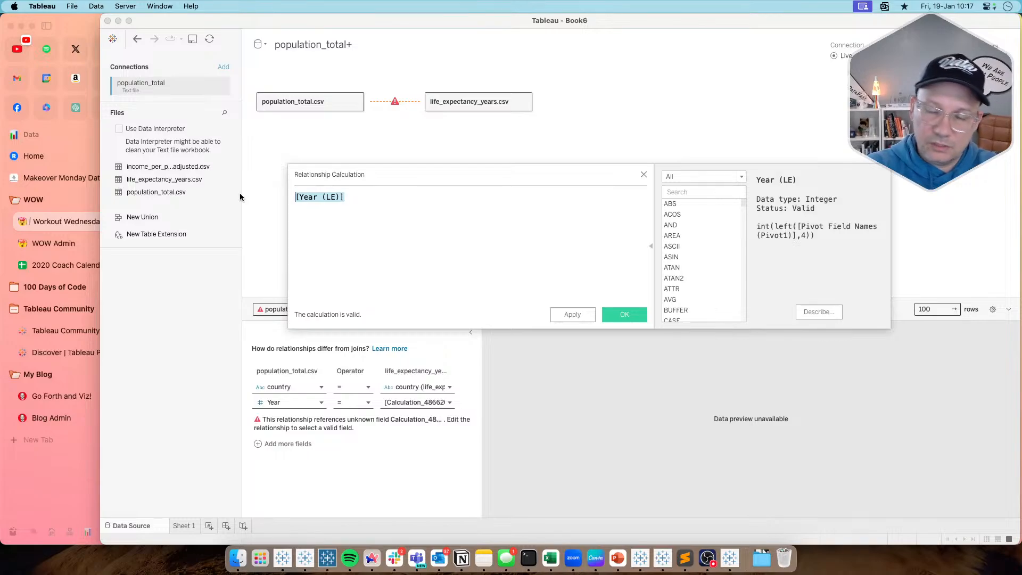
text(int(left()
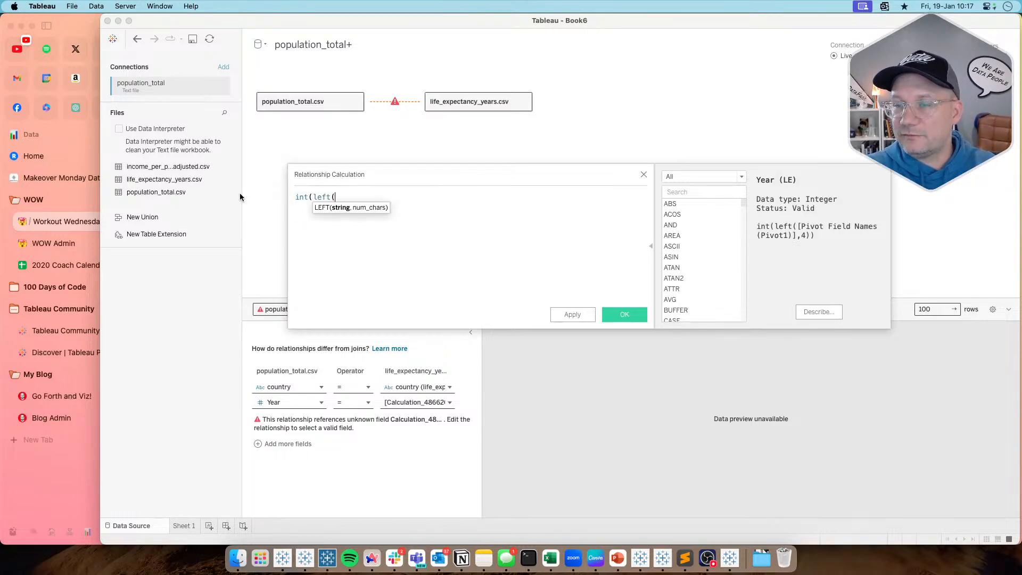
text(p)
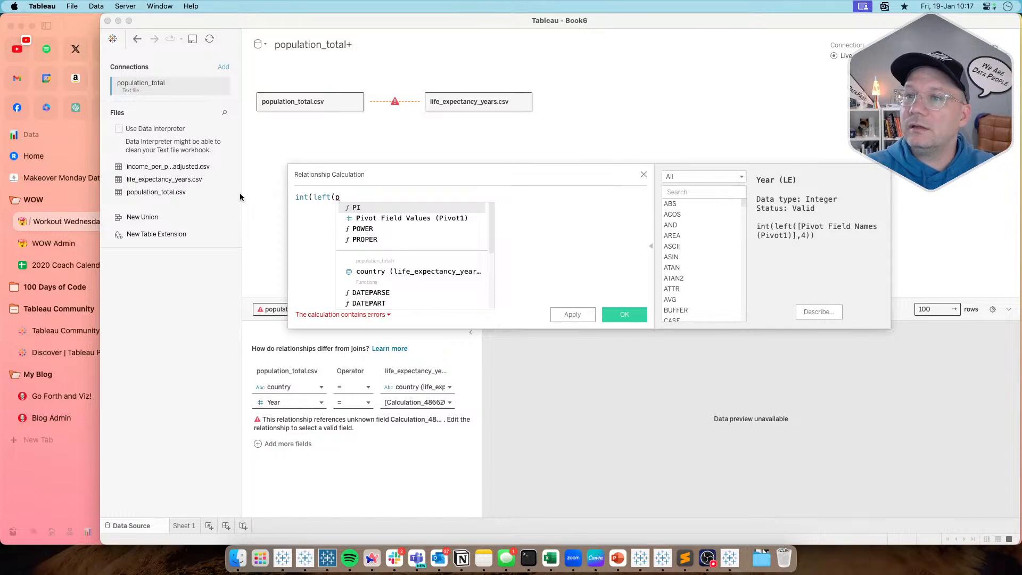
key(BackSpace)
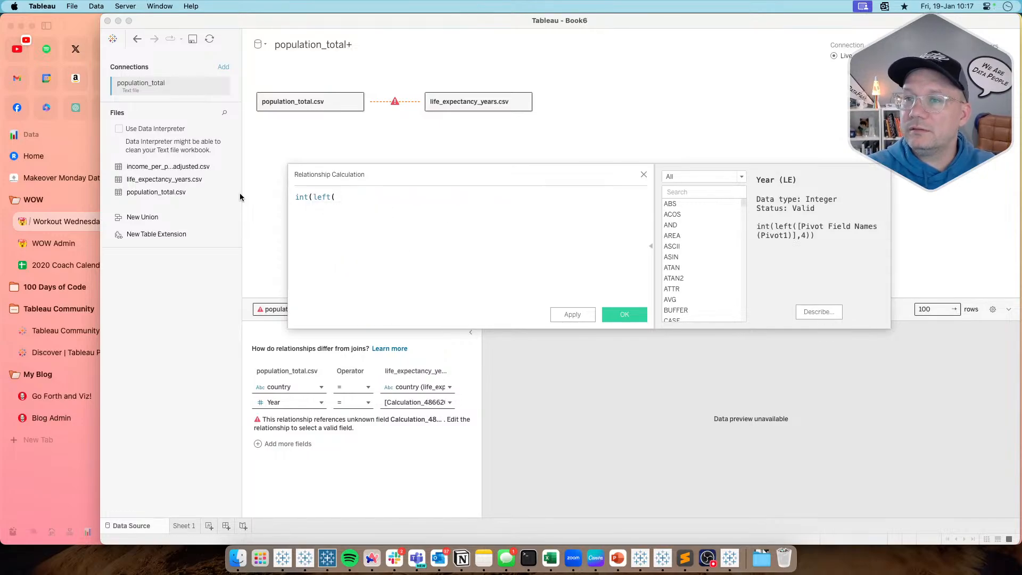
click(644, 174)
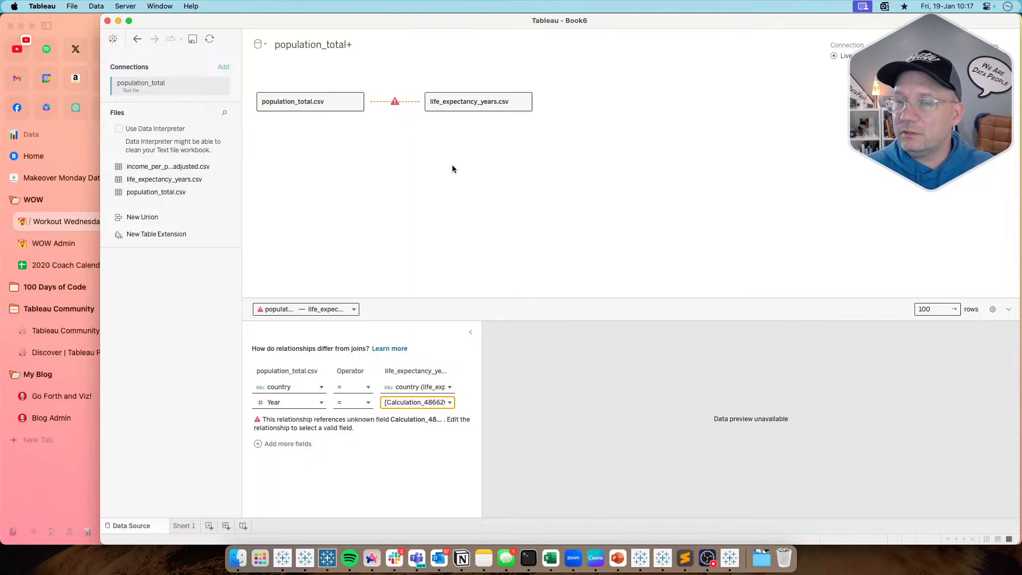
- Undo the added Year relationship pair and the hiding of the life expectancy pivot names field
click(137, 40)
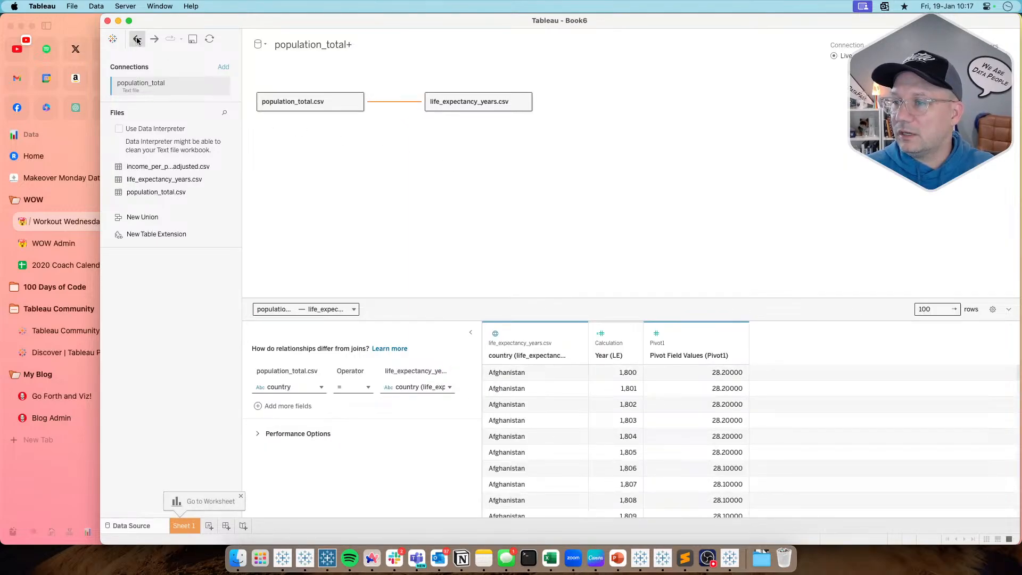
click(137, 40)
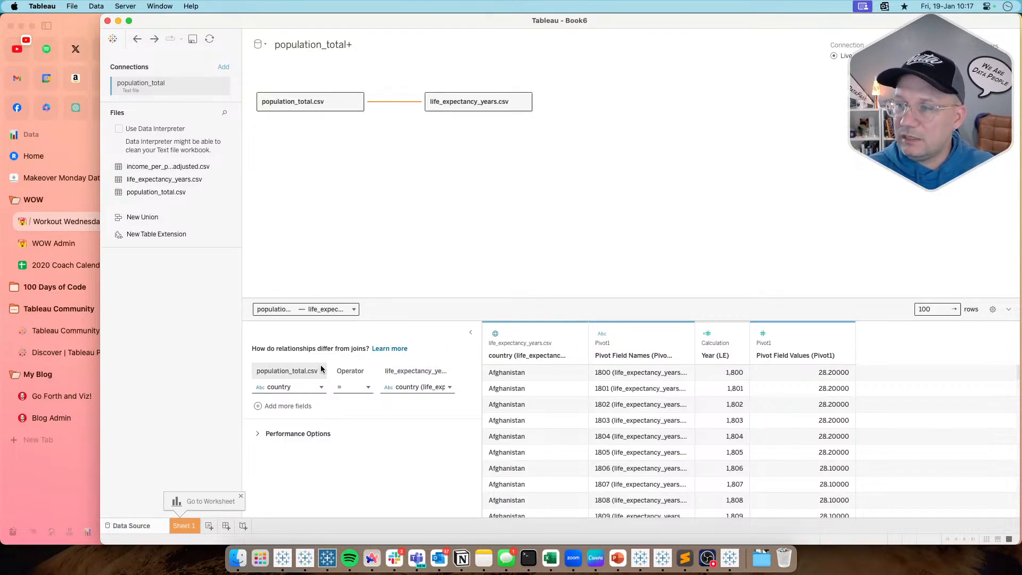
- Add a second field pair to the population–life expectancy relationship, using Year on the population_total.csv side
click(285, 405)
click(289, 402)
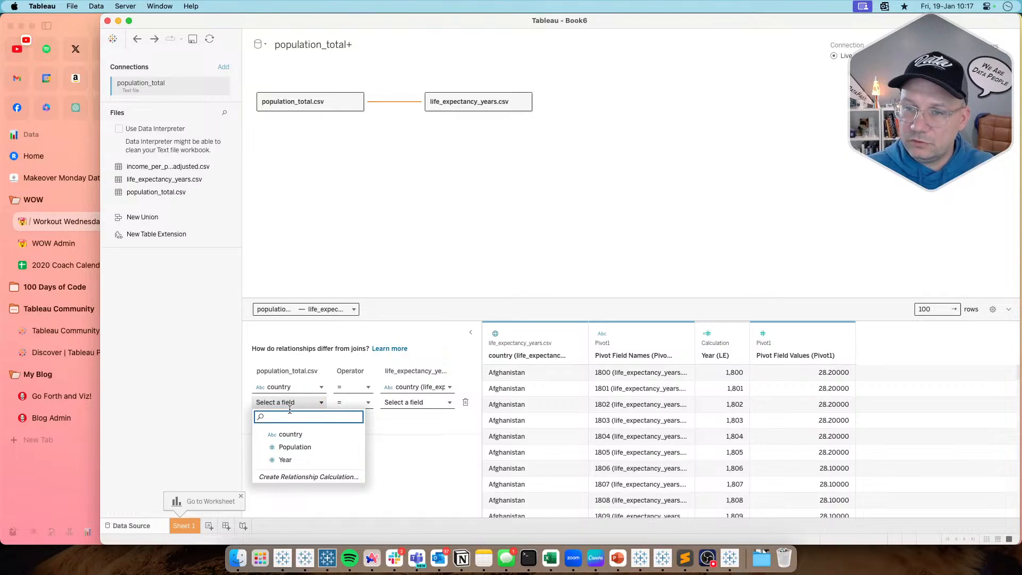
click(286, 459)
- Match Year on the life expectancy side with the relationship calculation int(LEFT([Pivot Field Names (Pivot1)],4))
click(411, 403)
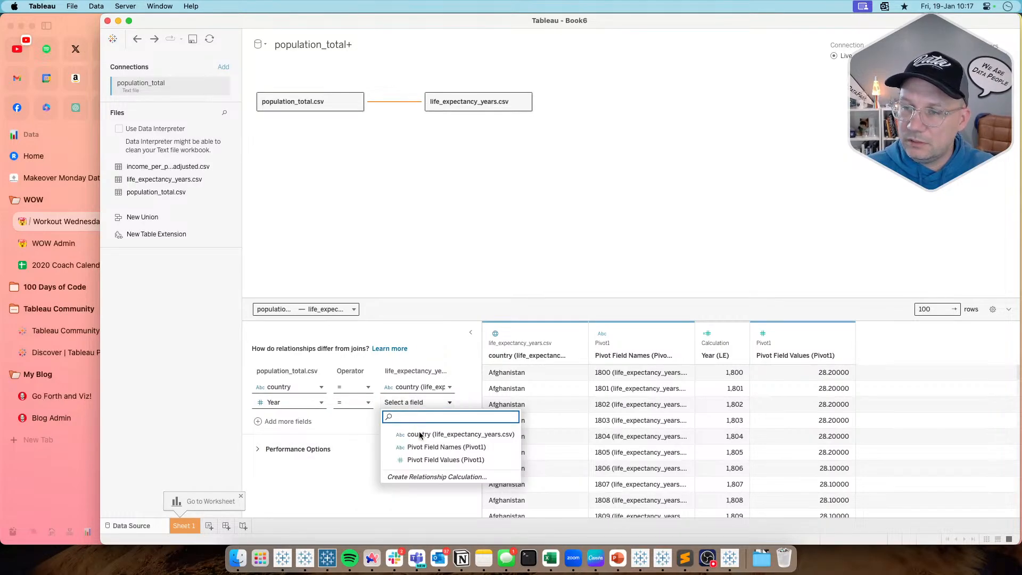
click(440, 476)
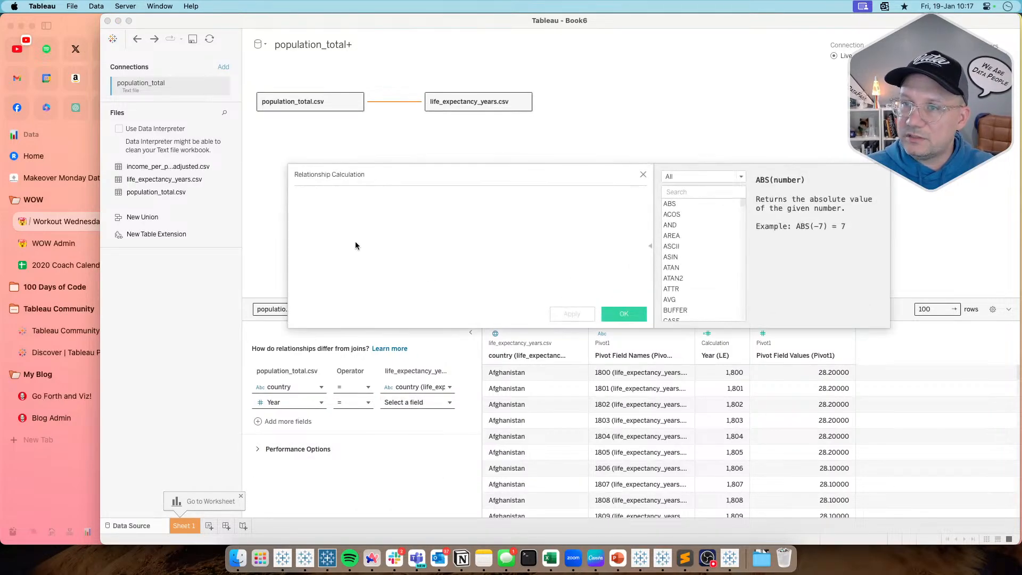
text(int()
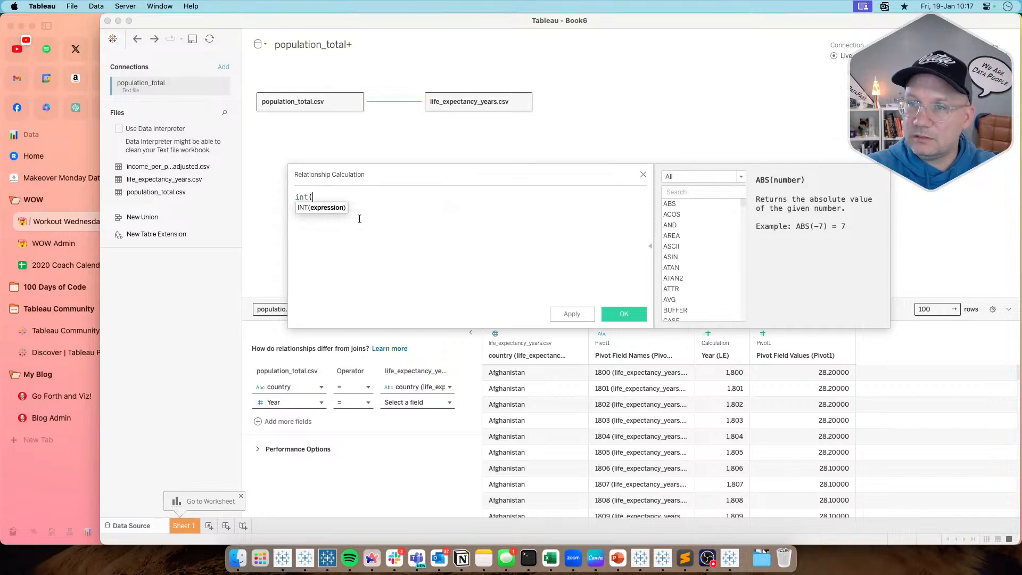
text(LEFT(n)
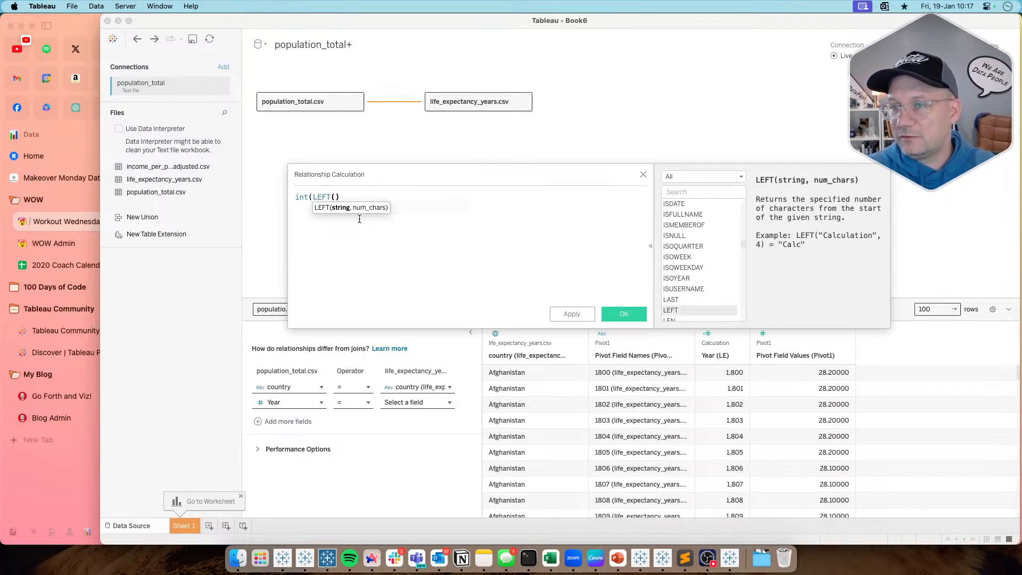
key(BackSpace)
text(piv)
key(Return)
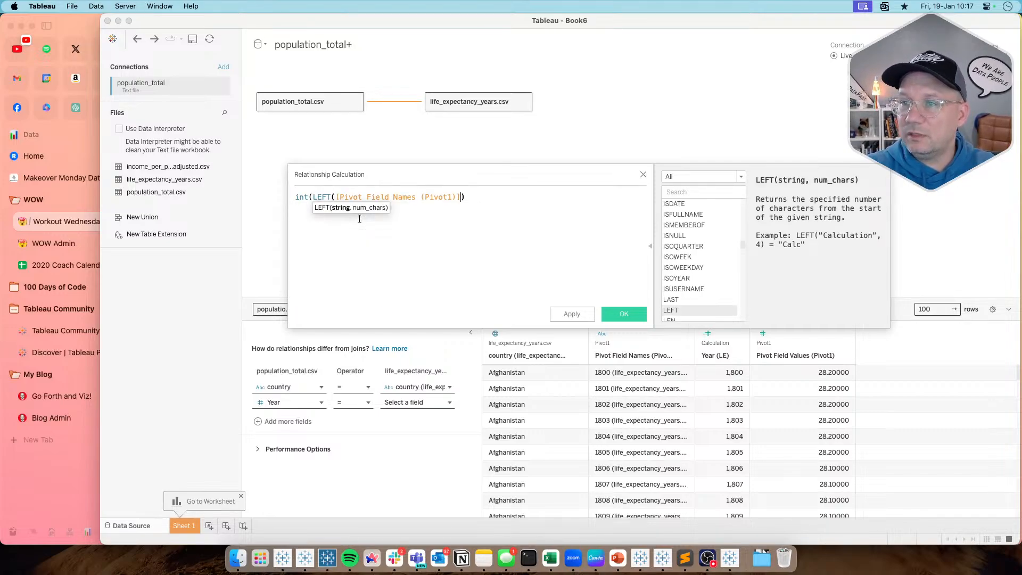
text(,4))
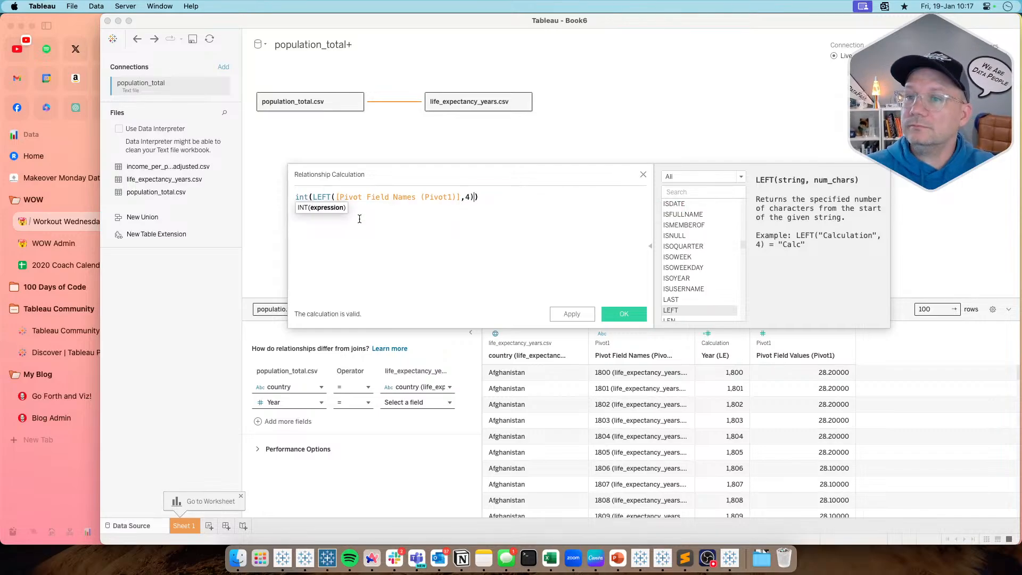
click(584, 315)
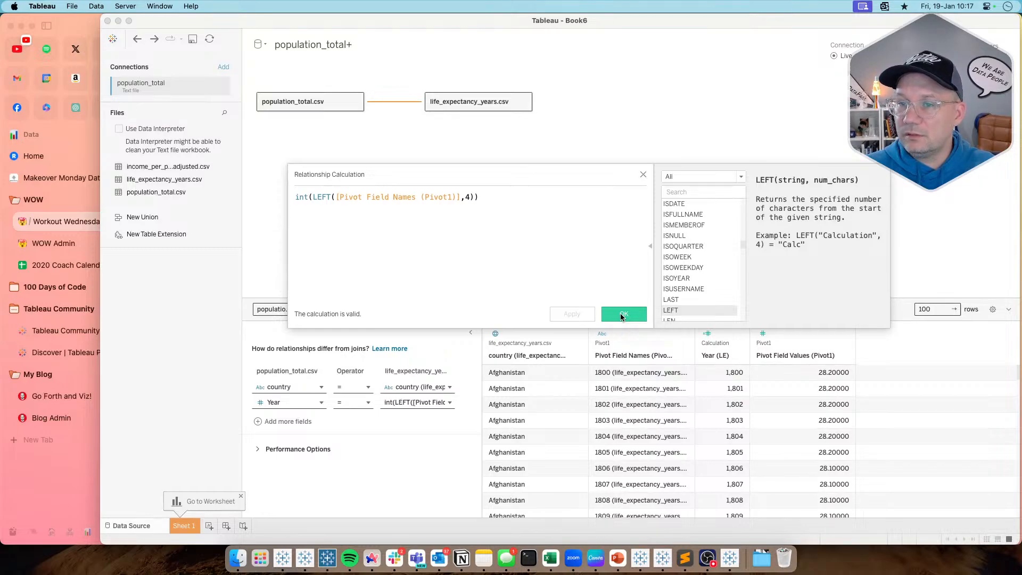
click(621, 315)
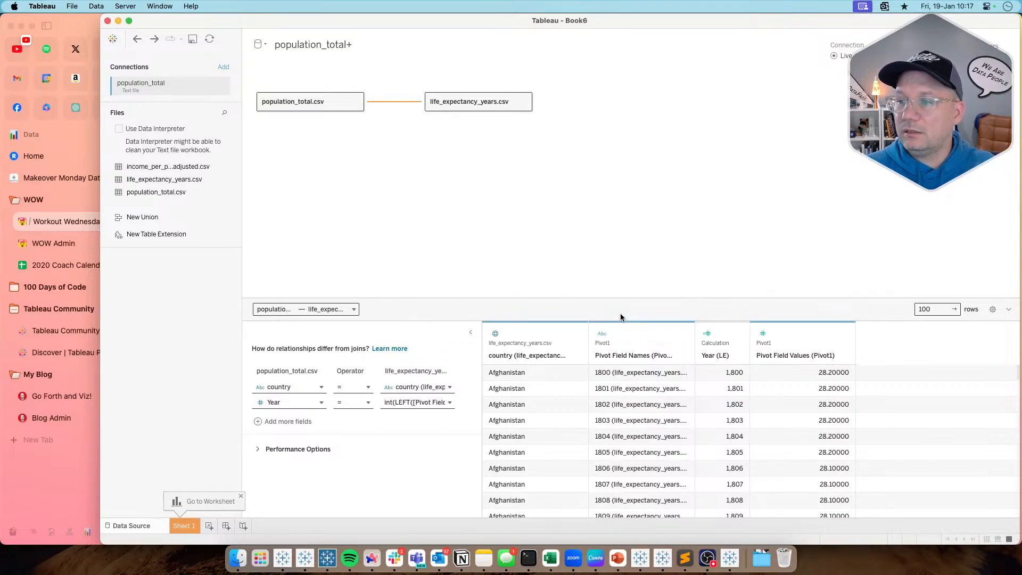
- Hide the Pivot Field Names (Pivot1) field of the life_expectancy_years.csv table
click(676, 336)
click(682, 334)
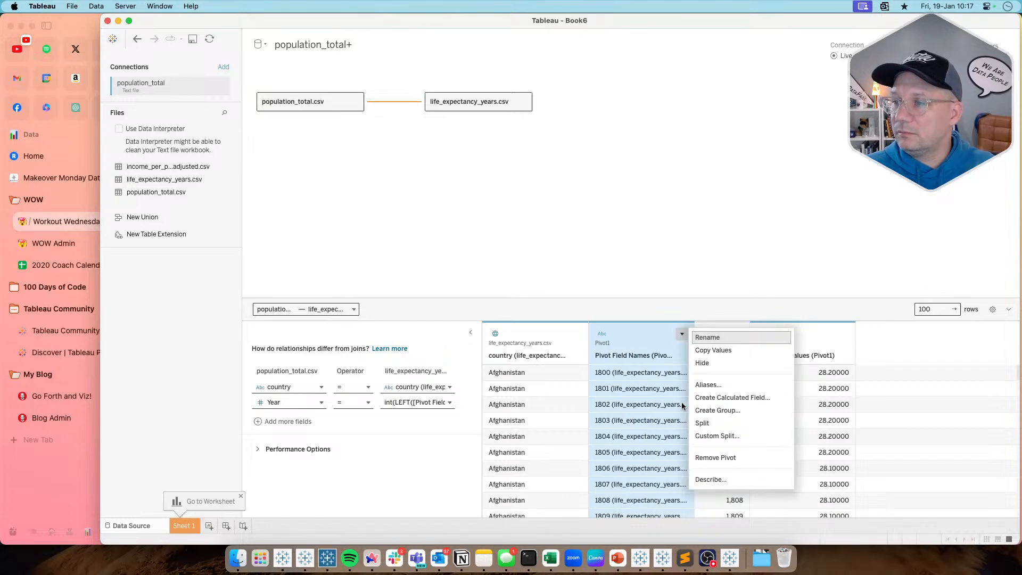
click(703, 364)
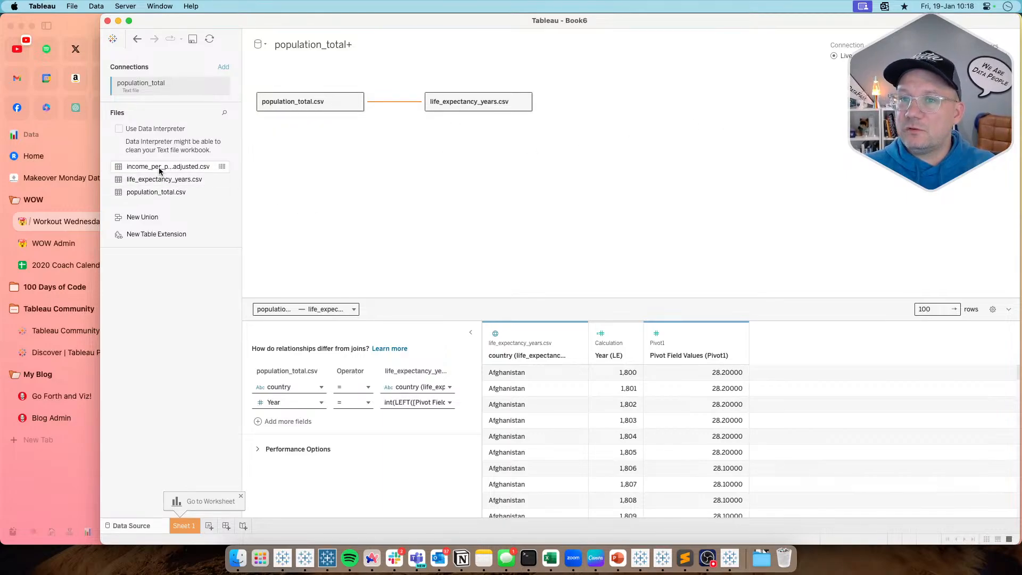
- Add the income_per_person CSV as a table related to population_total.csv and take its field names from the first row
drag(158, 167, 378, 166)
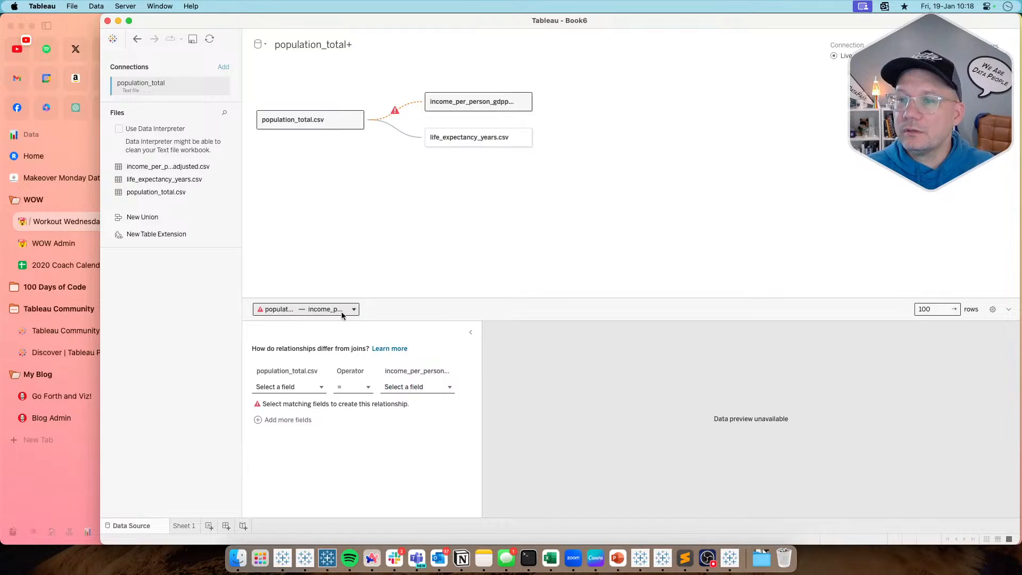
click(522, 101)
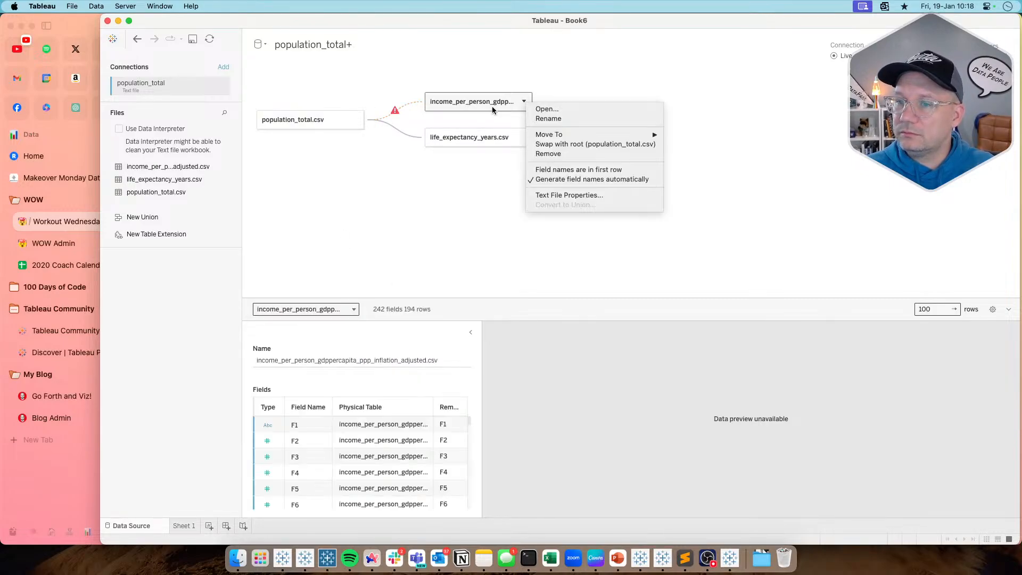
click(573, 170)
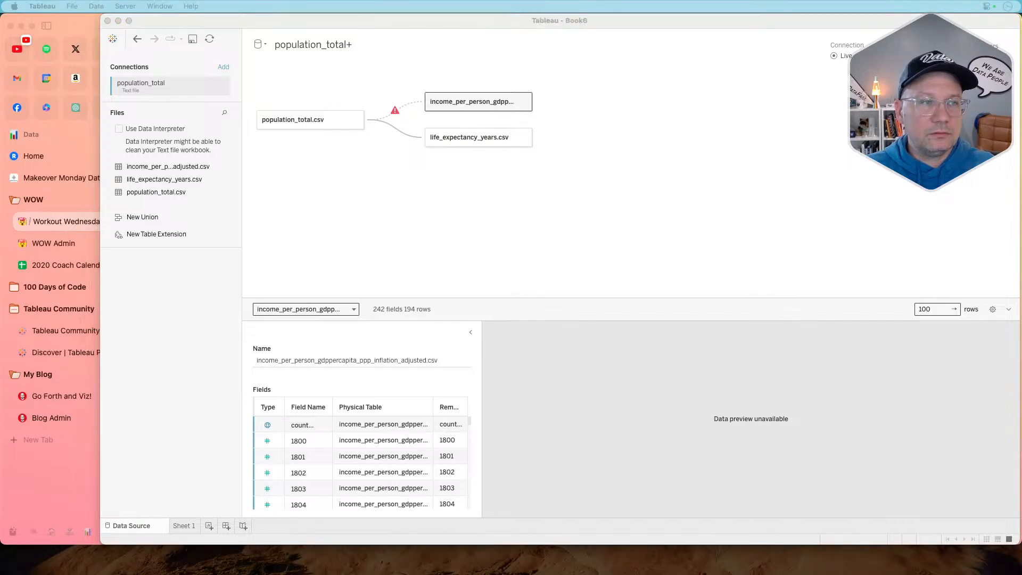
- Relate population_total.csv to the income per person table by matching country with the income table's country field
click(405, 109)
click(401, 109)
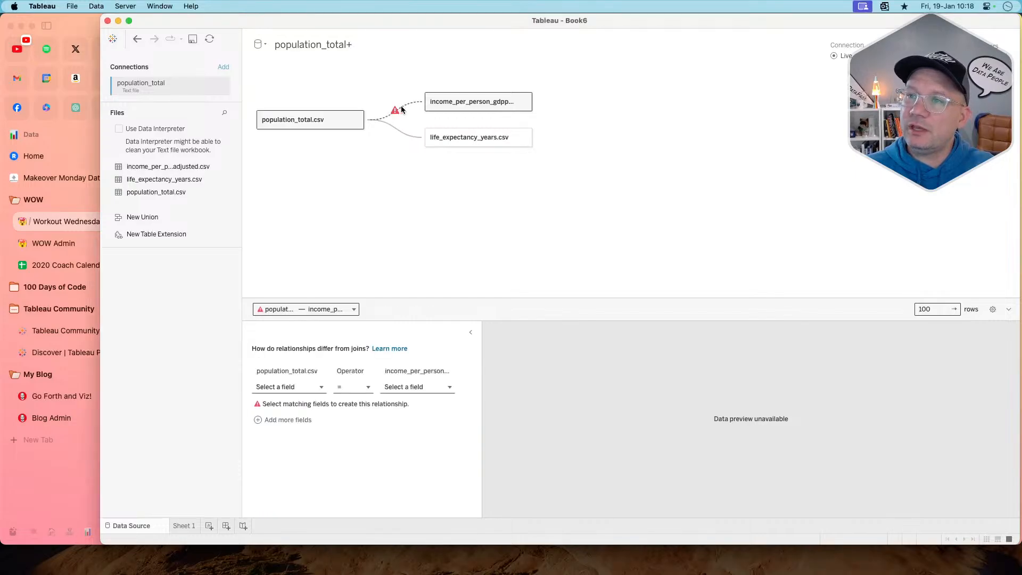
click(306, 386)
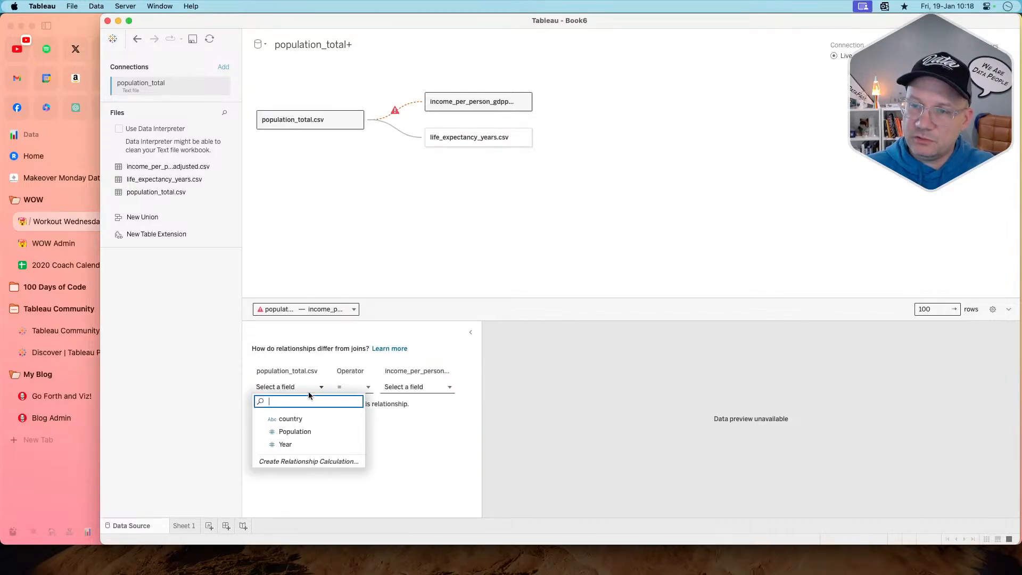
click(291, 418)
click(417, 387)
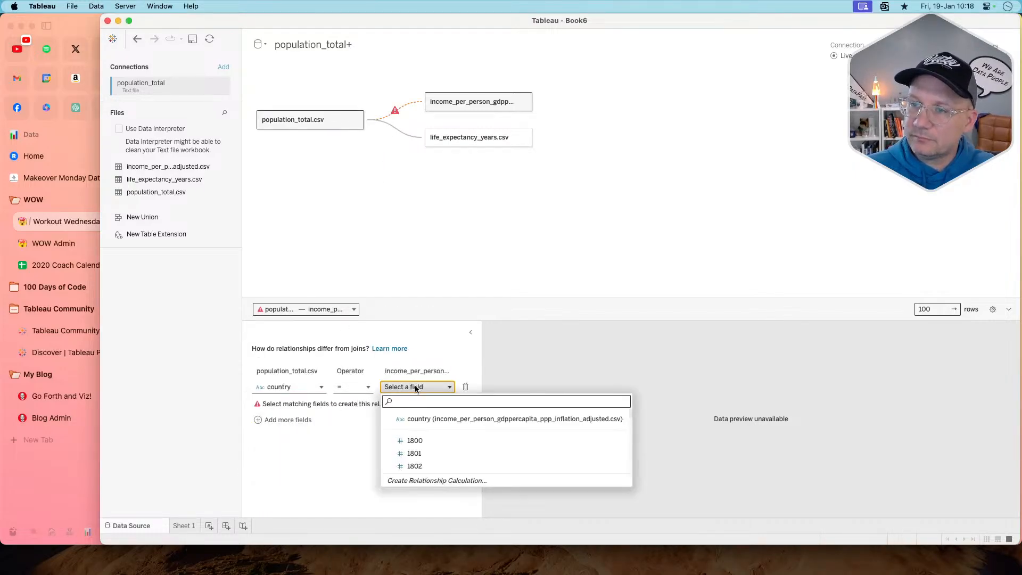
click(417, 420)
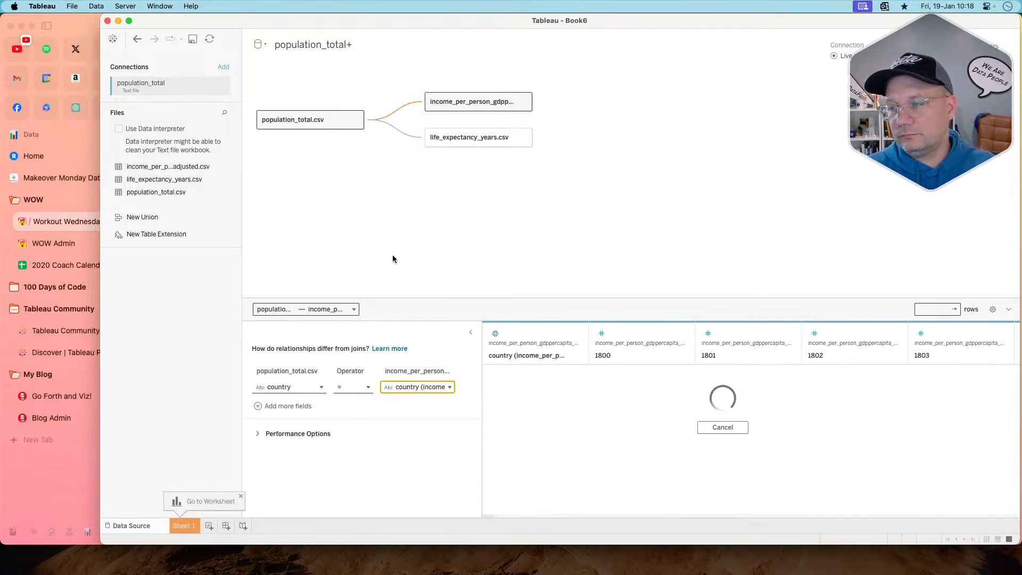
- Switch to Finder and preview the population, life expectancy, income and Data Geographies files in the missdataviz-wow2021-w11 folder
key(super+Tab)
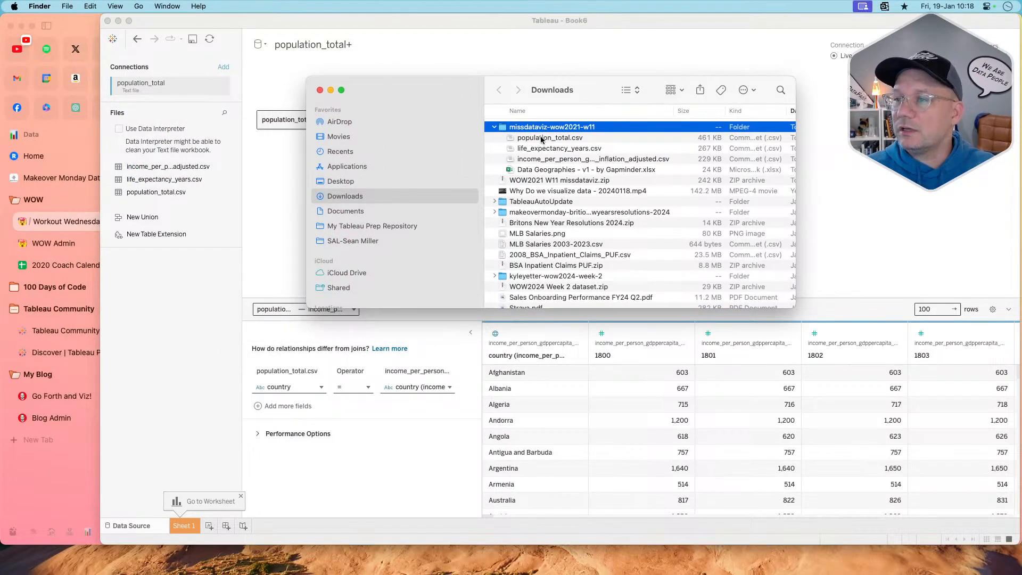
click(542, 140)
key(space)
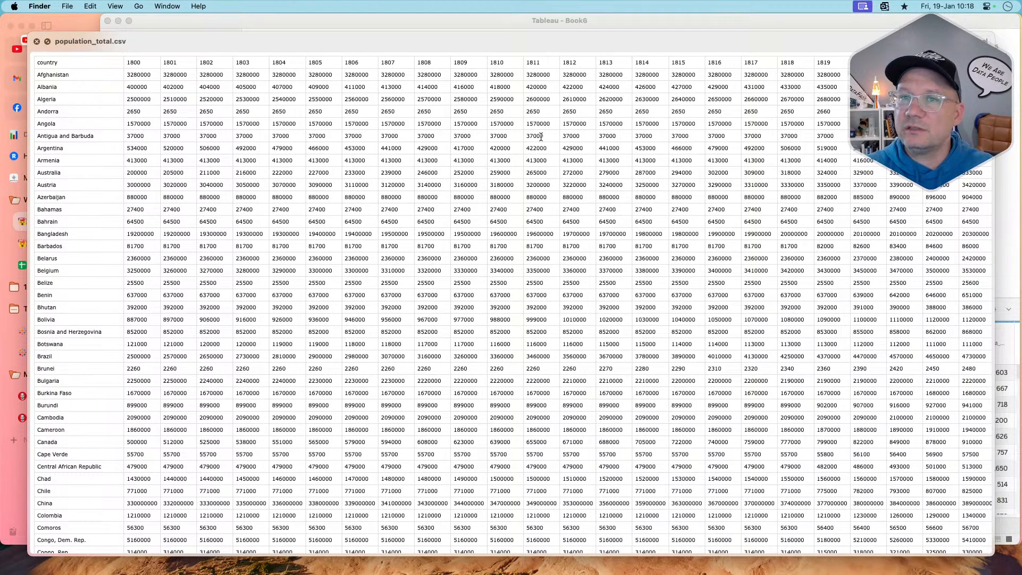
key(Down)
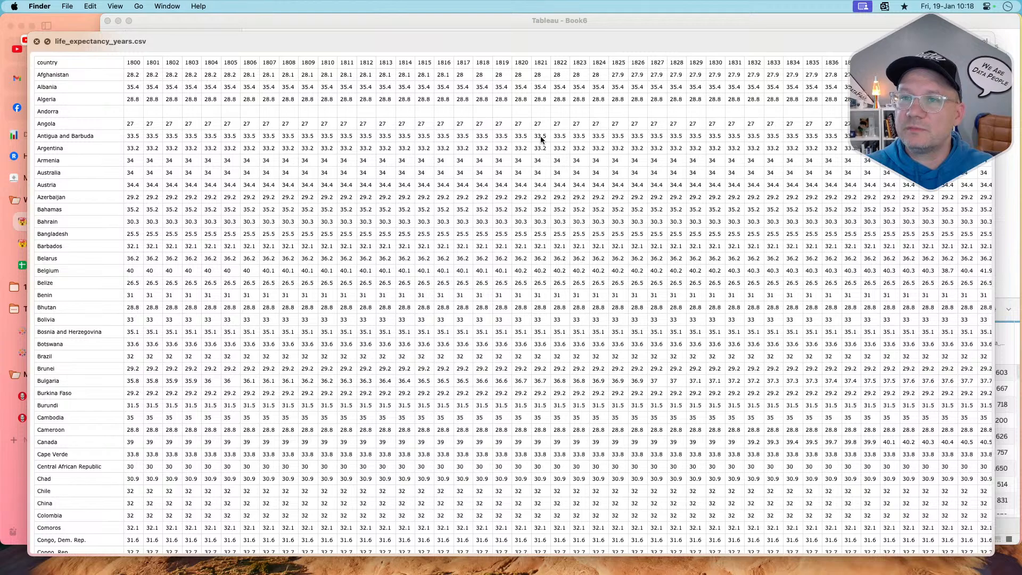
key(Down)
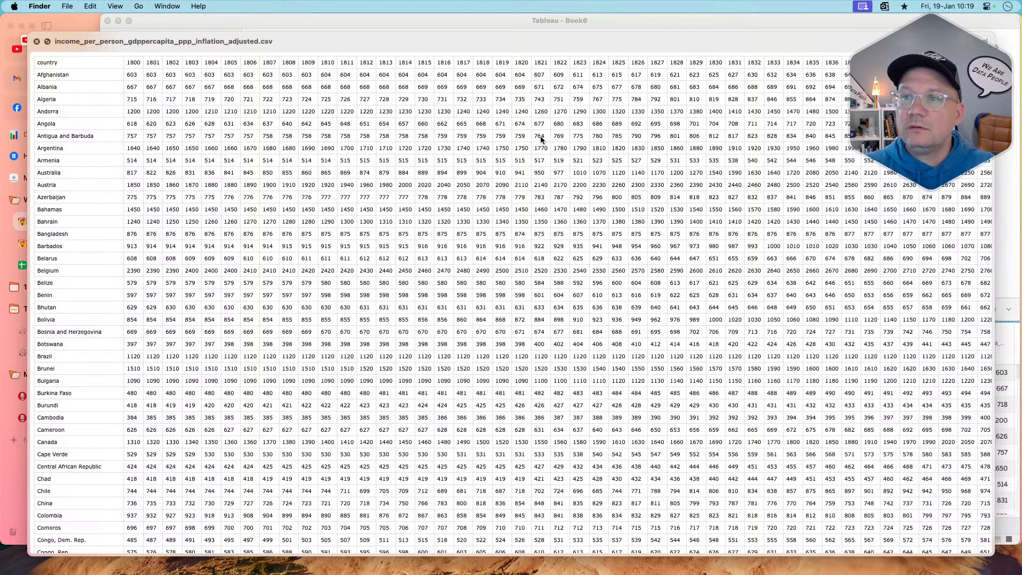
key(Down)
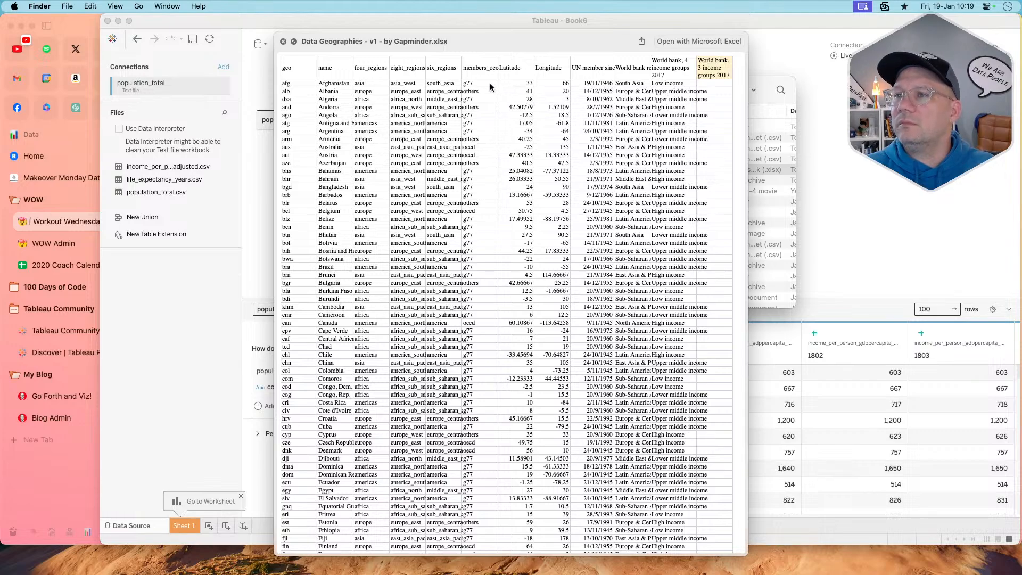
click(284, 43)
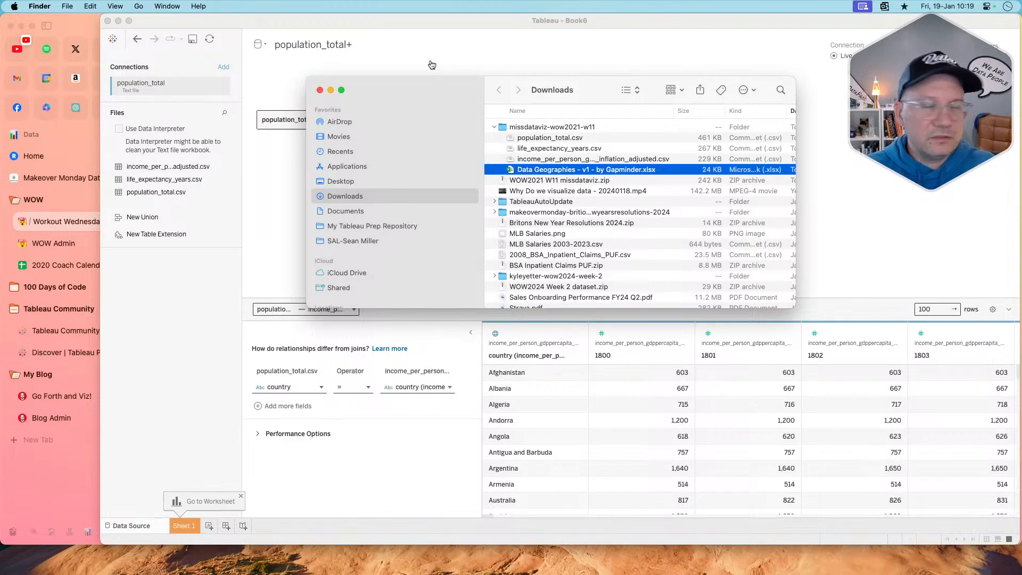
- Check the example visualisation on the Workout Wednesday page in the browser and return to the Tableau data source
key(super+Tab)
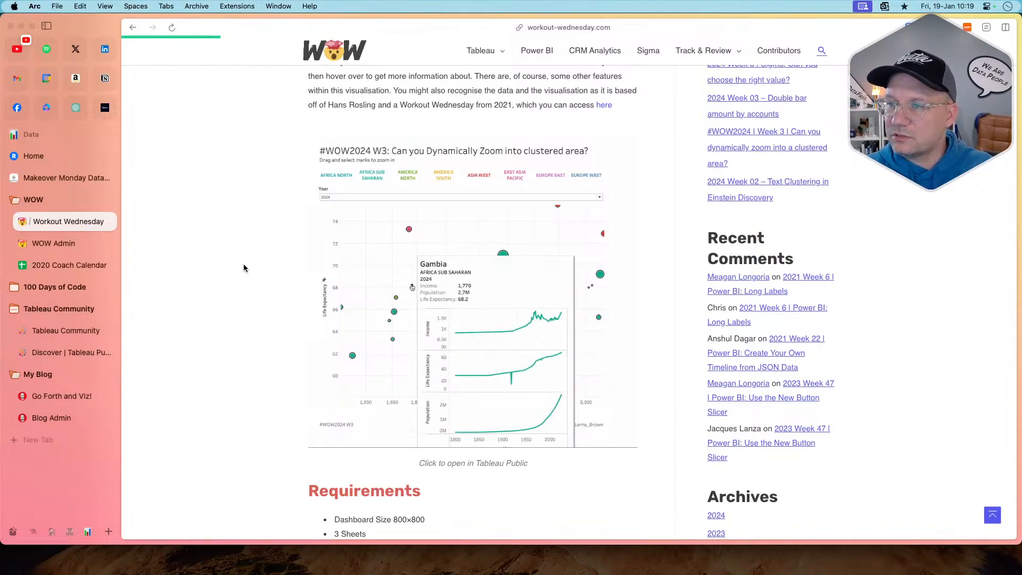
key(super+Tab)
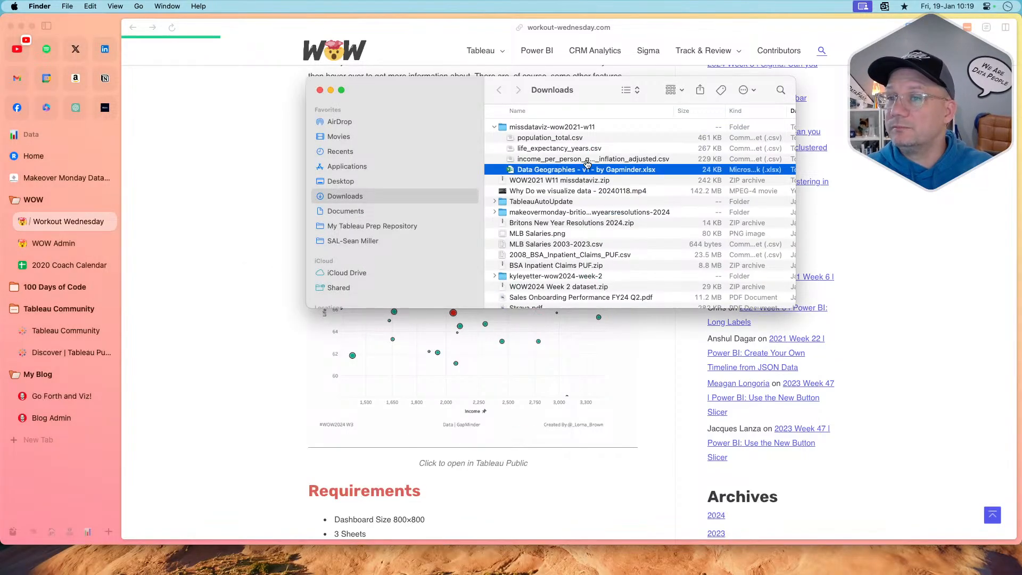
key(super+Tab)
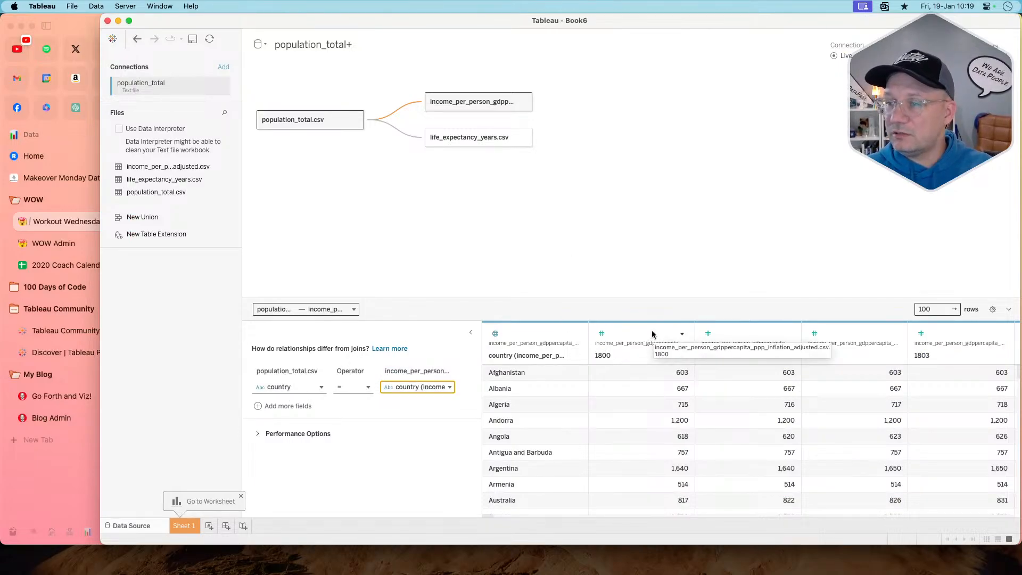
- Pivot the income table's year columns from 1800 through 2040
click(654, 357)
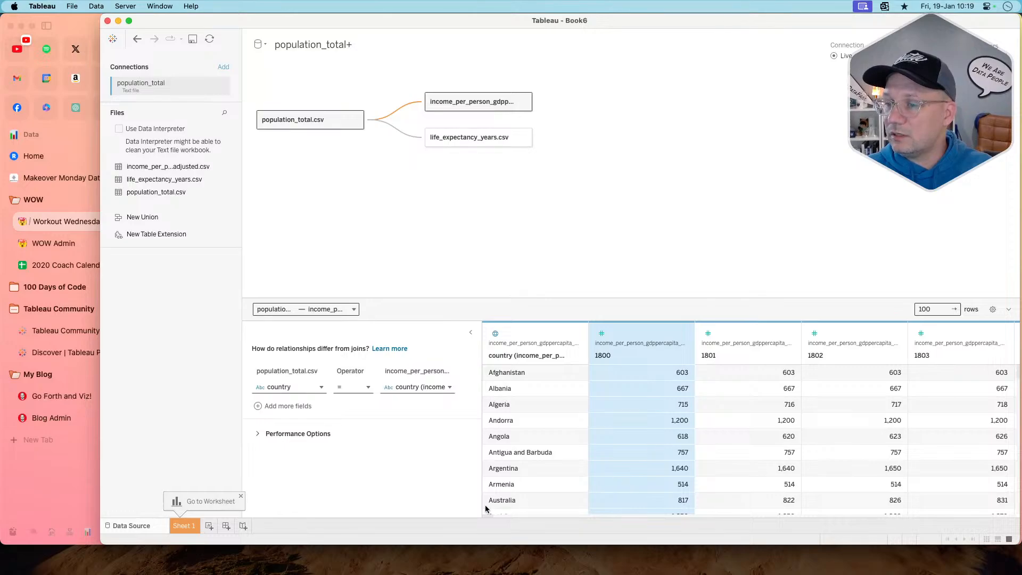
drag(484, 513, 1019, 520)
shift+click(964, 331)
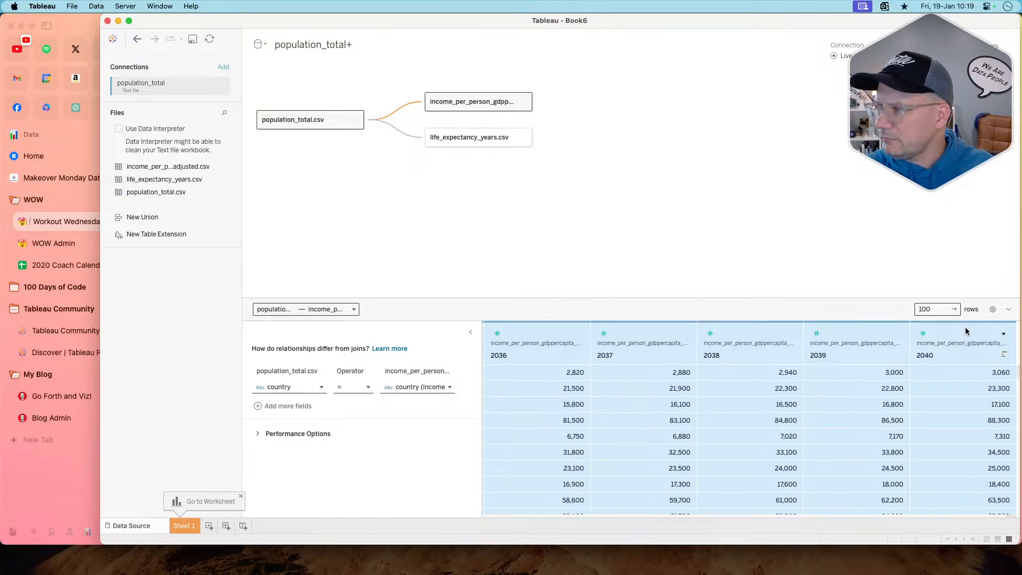
right_click(975, 367)
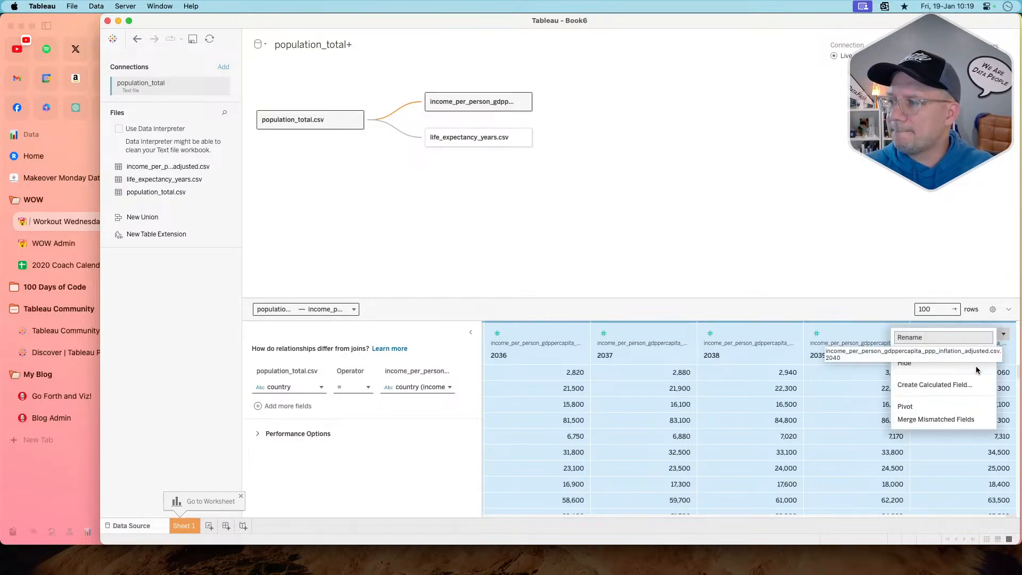
click(908, 406)
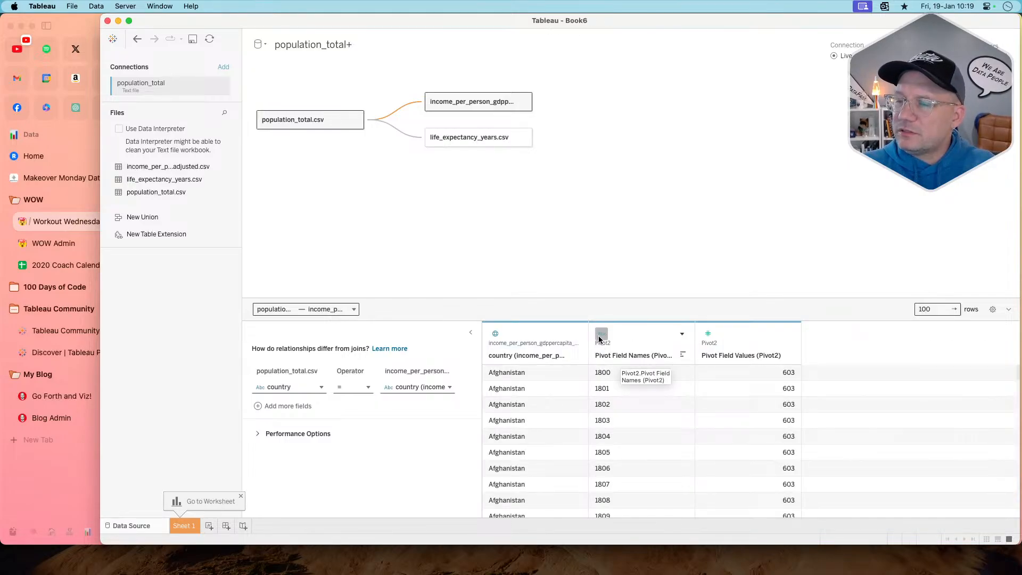
- Add a second relationship condition matching population's Year to the income table calculation int([Pivot Field Names (Pivot2)])
click(261, 406)
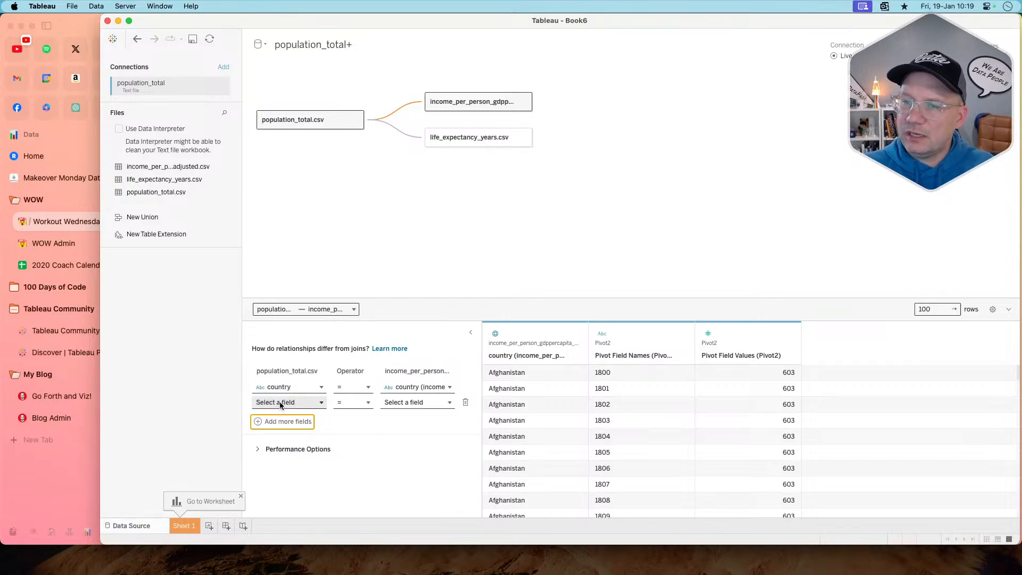
click(280, 403)
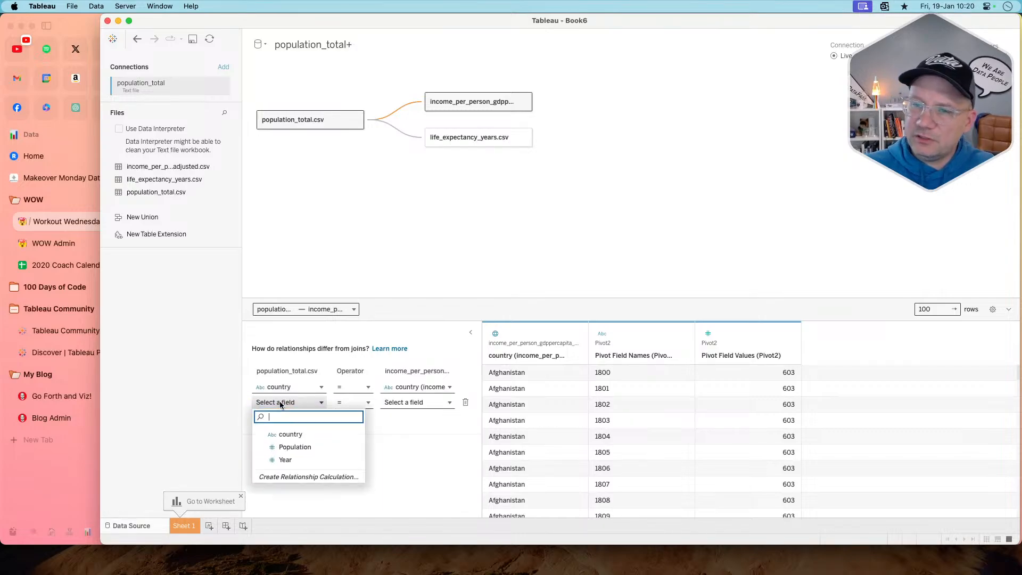
click(286, 458)
click(404, 402)
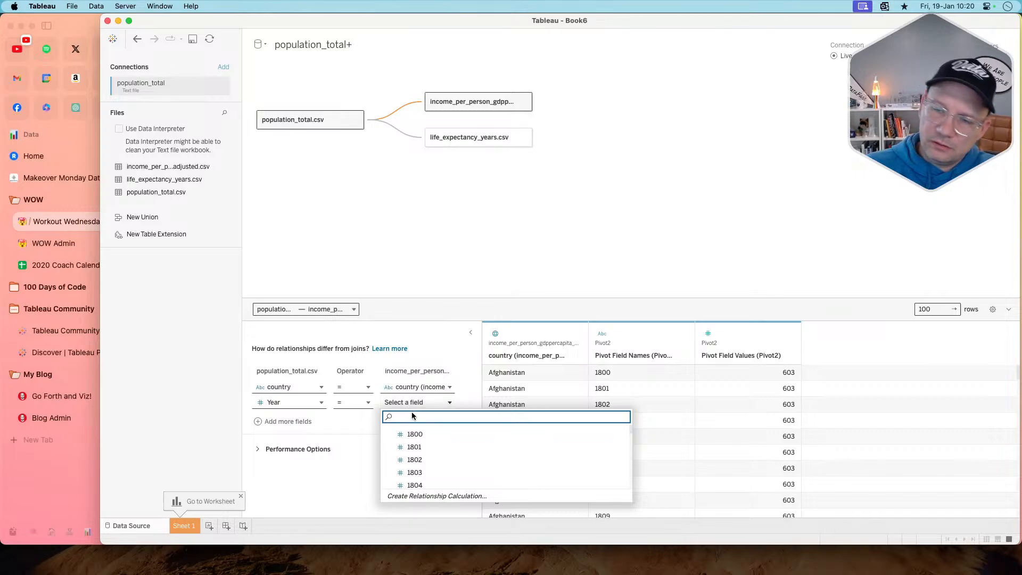
click(417, 496)
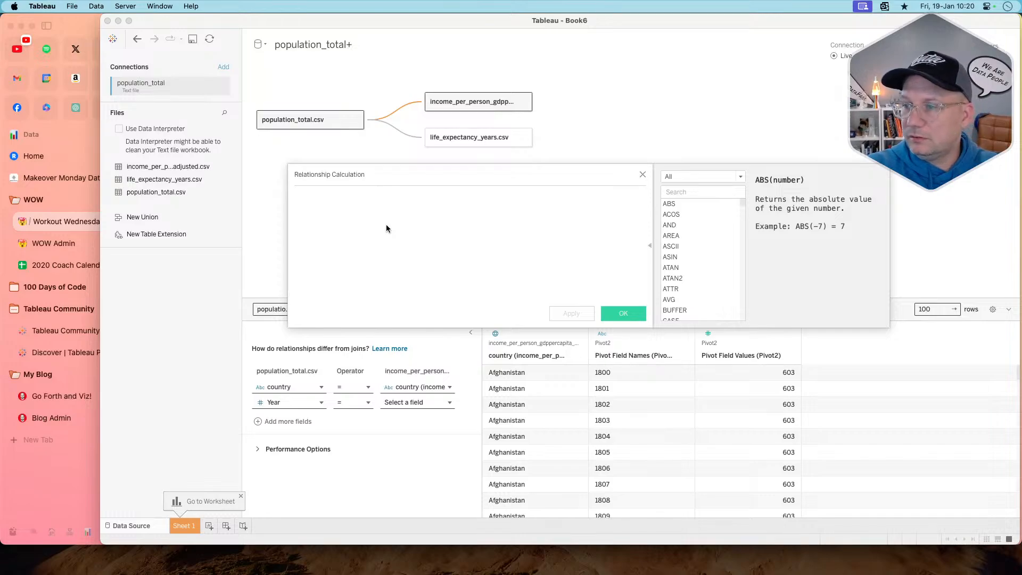
text(int(left)
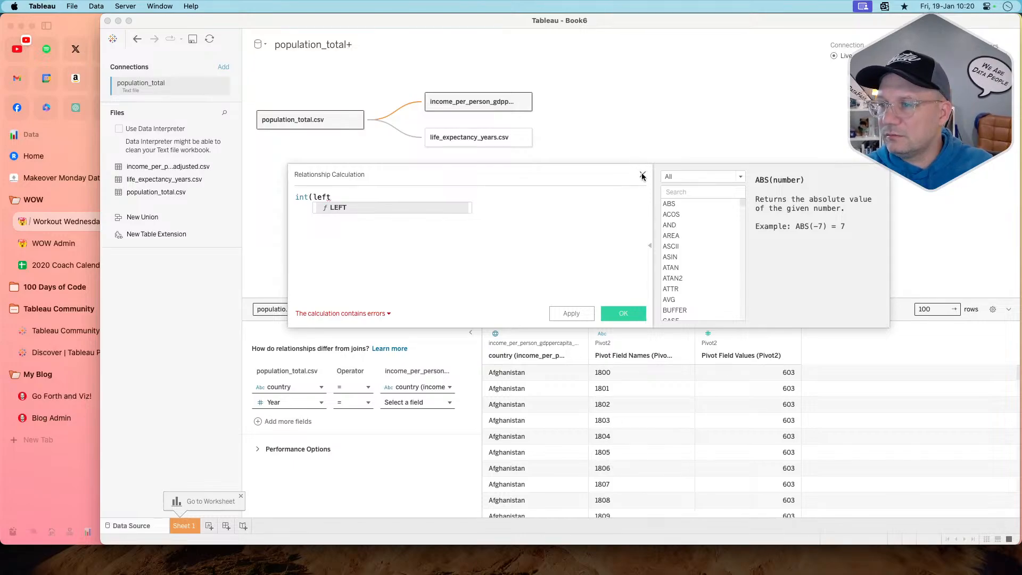
key(BackSpace)
key(BackSpace)
key(BackSpace)
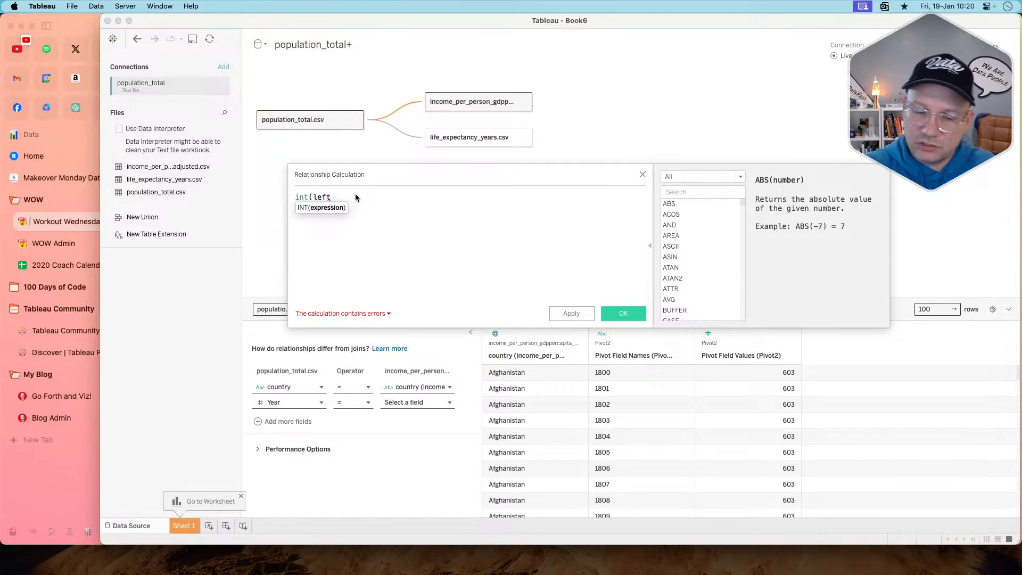
key(BackSpace)
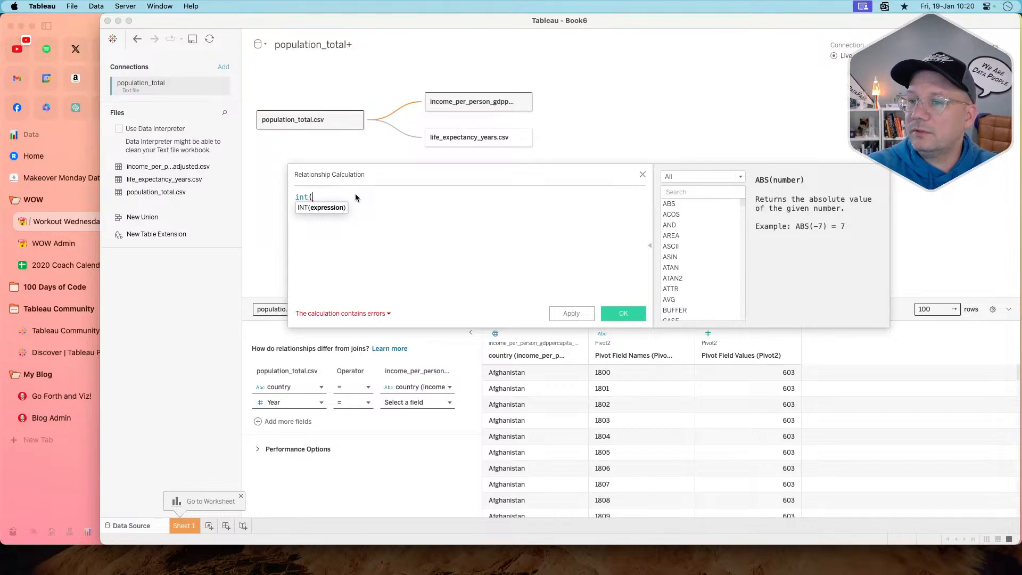
text([Pivot Field Names (Pivot2)]))
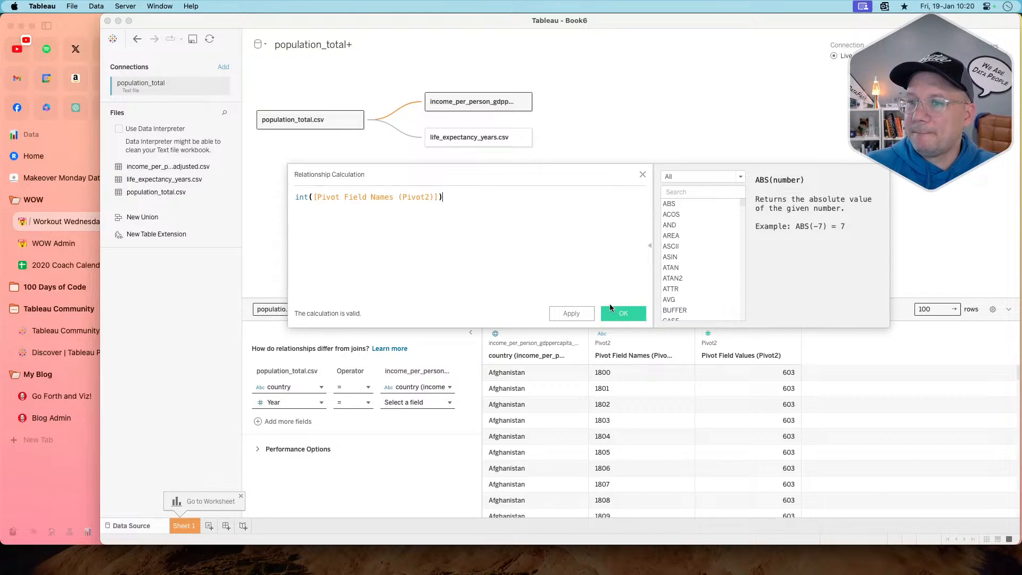
click(620, 314)
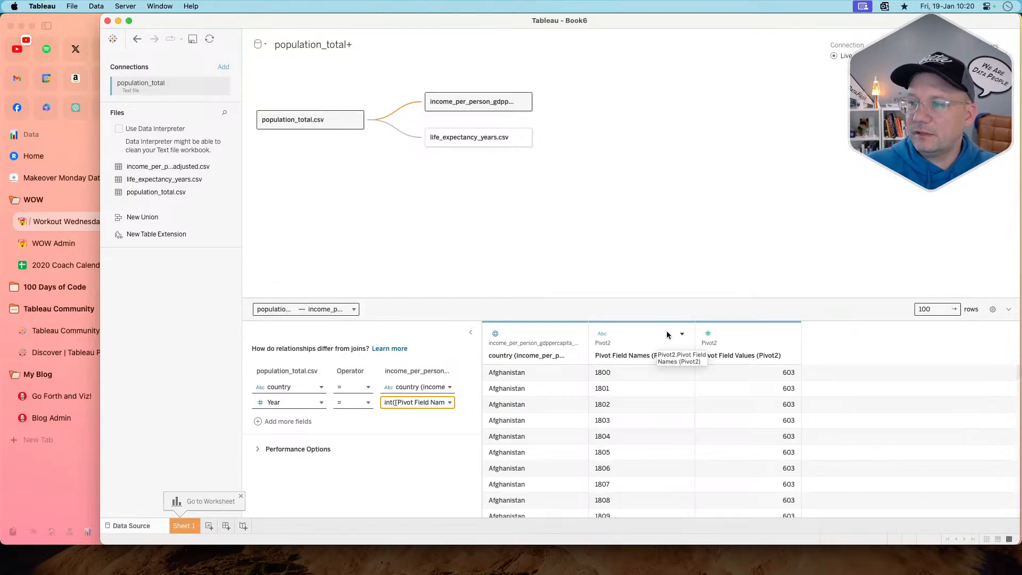
- Change the income table's Pivot Field Names (Pivot2) column to Number (whole) and try to rename it Year
click(602, 334)
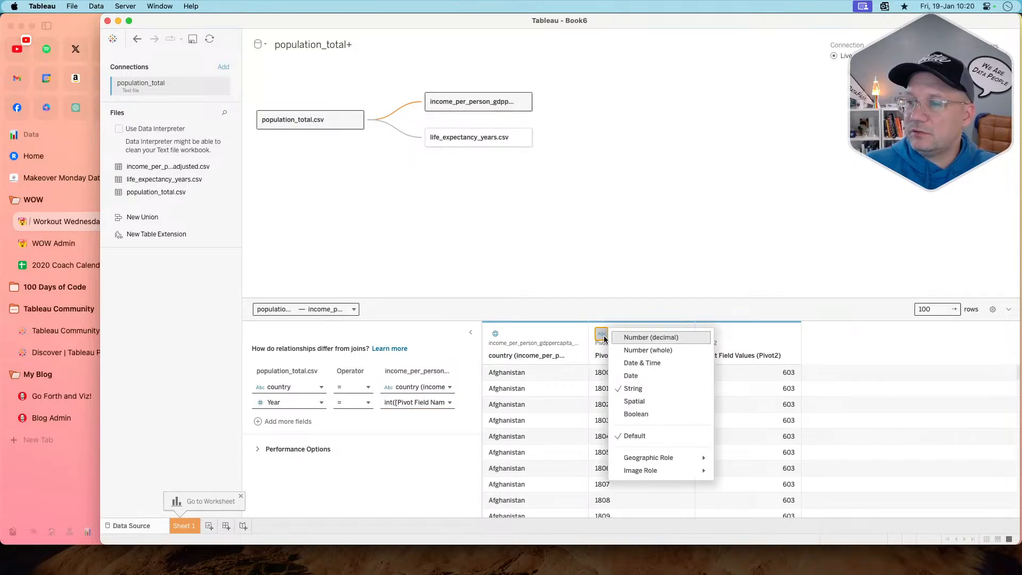
click(655, 351)
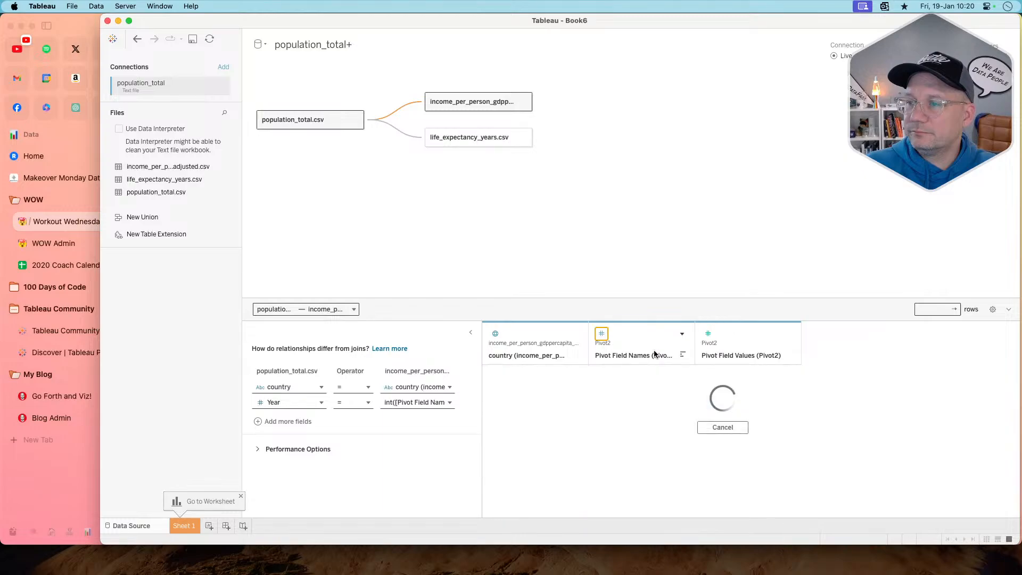
double_click(643, 356)
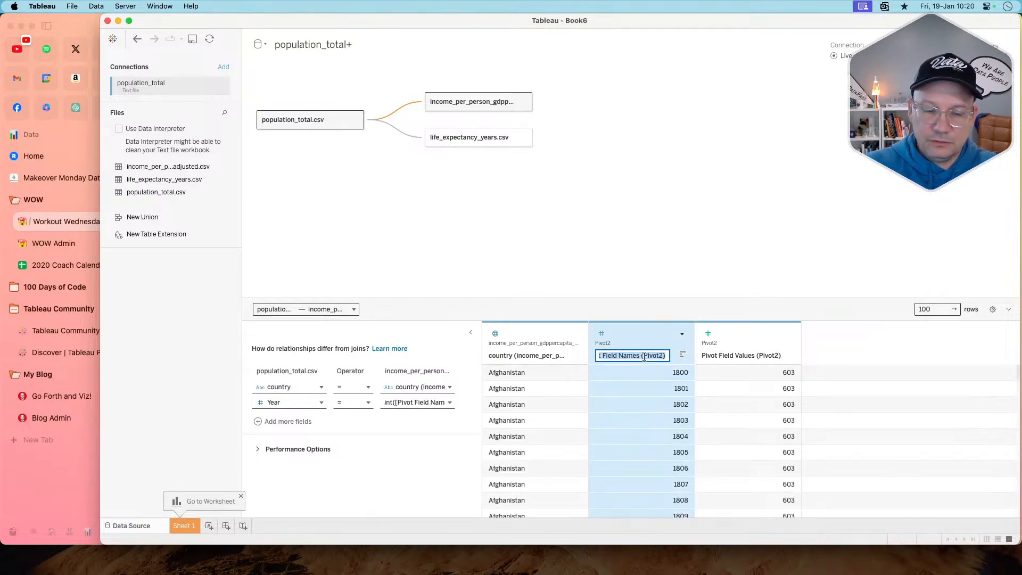
text(Year)
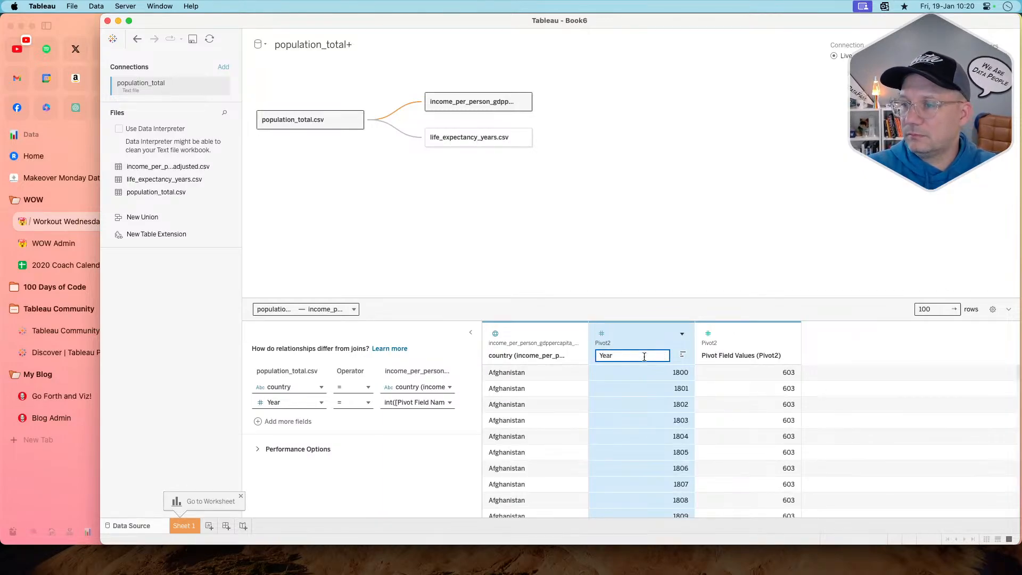
key(Return)
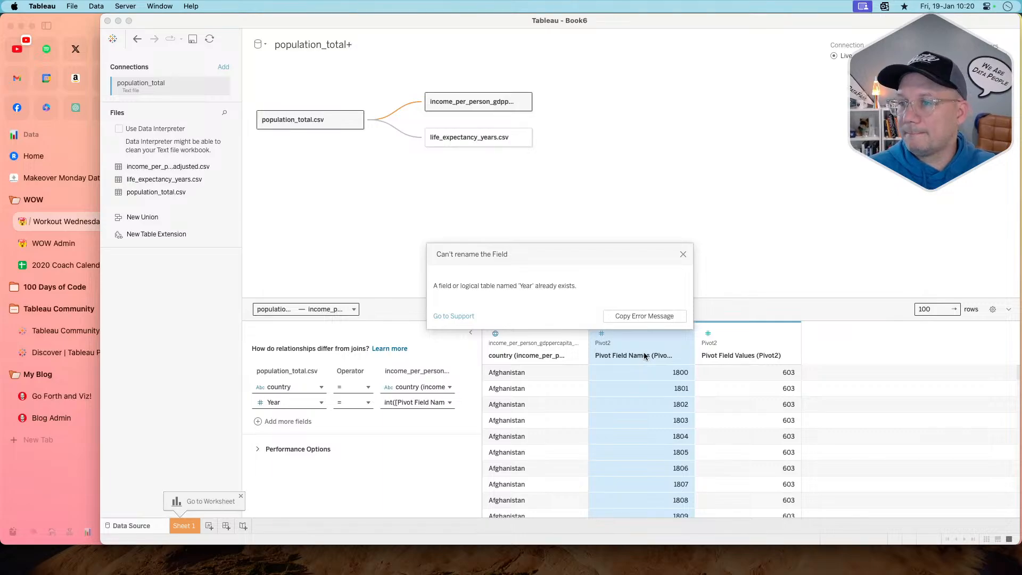
click(684, 255)
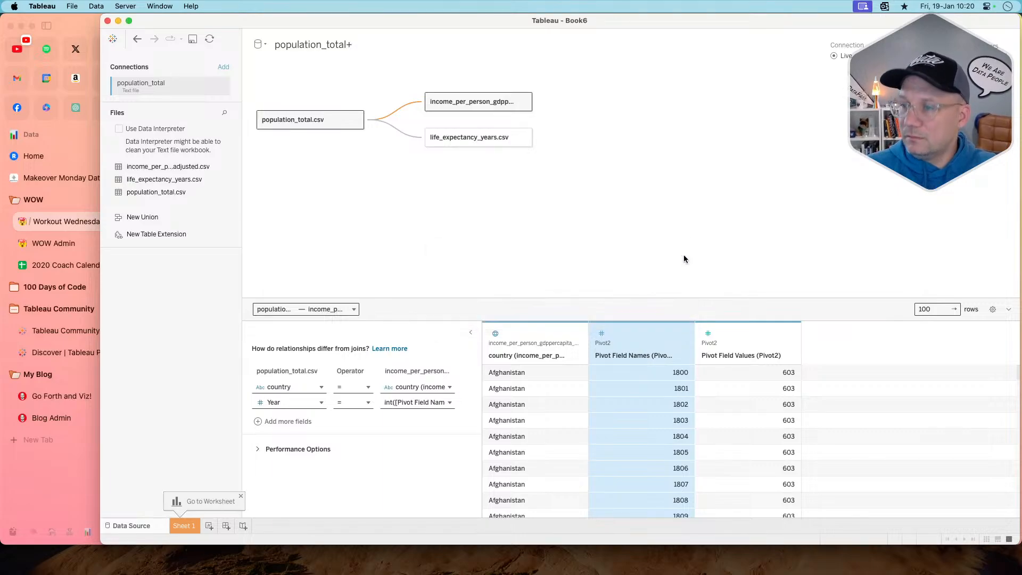
- Rename the income table's pivot field names column to Year (Income)
right_click(626, 356)
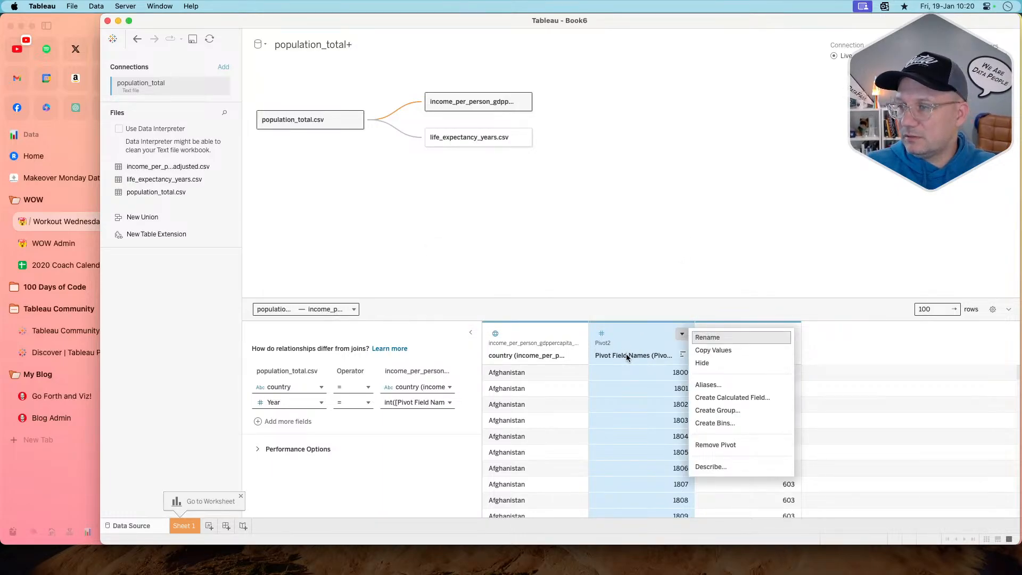
click(722, 338)
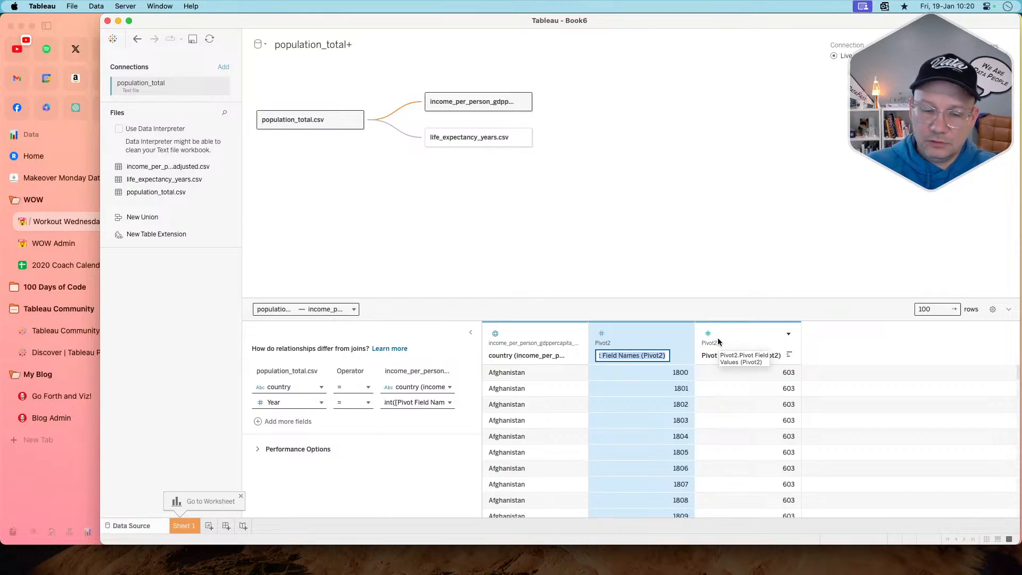
text(Year ()
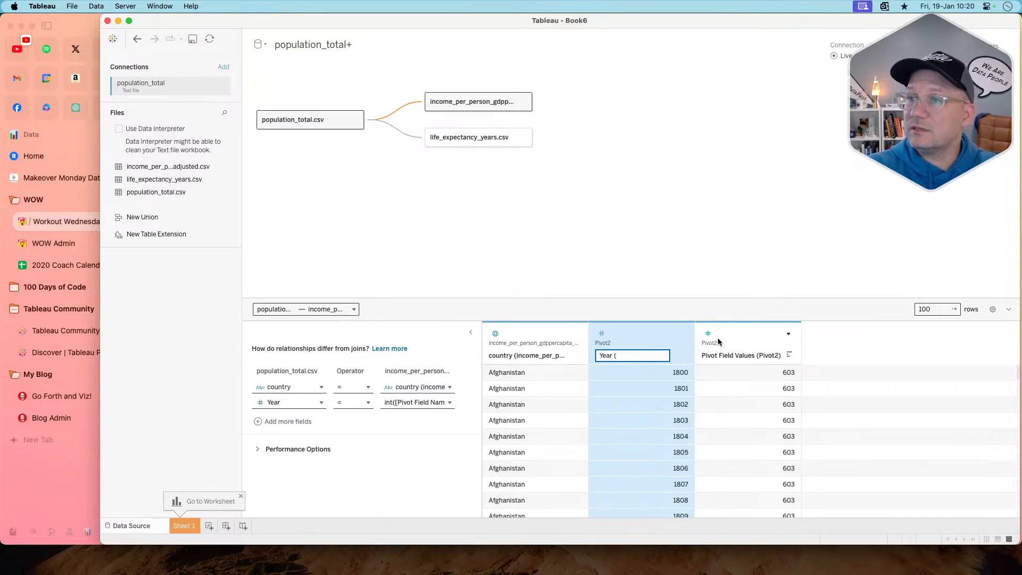
text(Income))
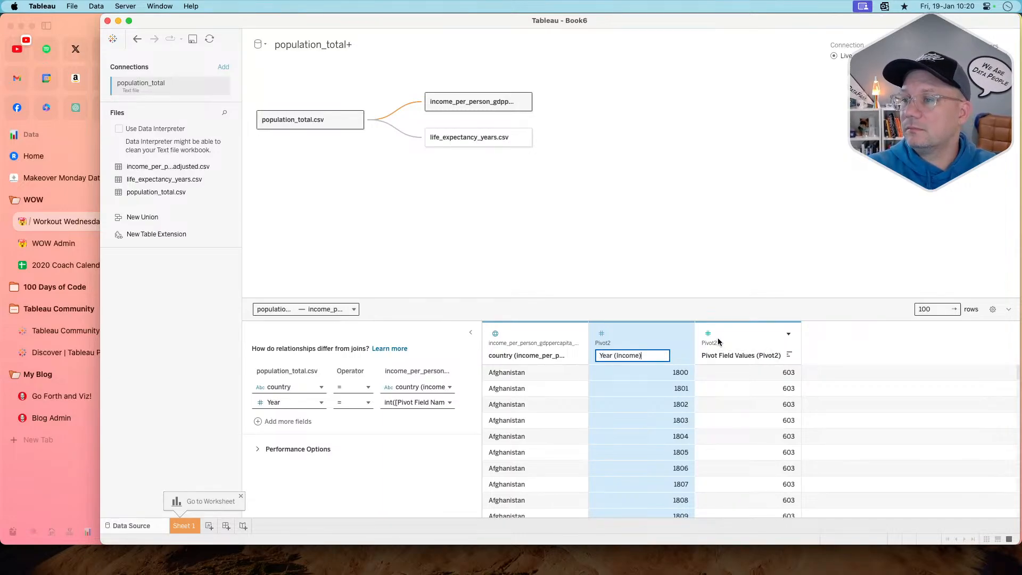
key(Return)
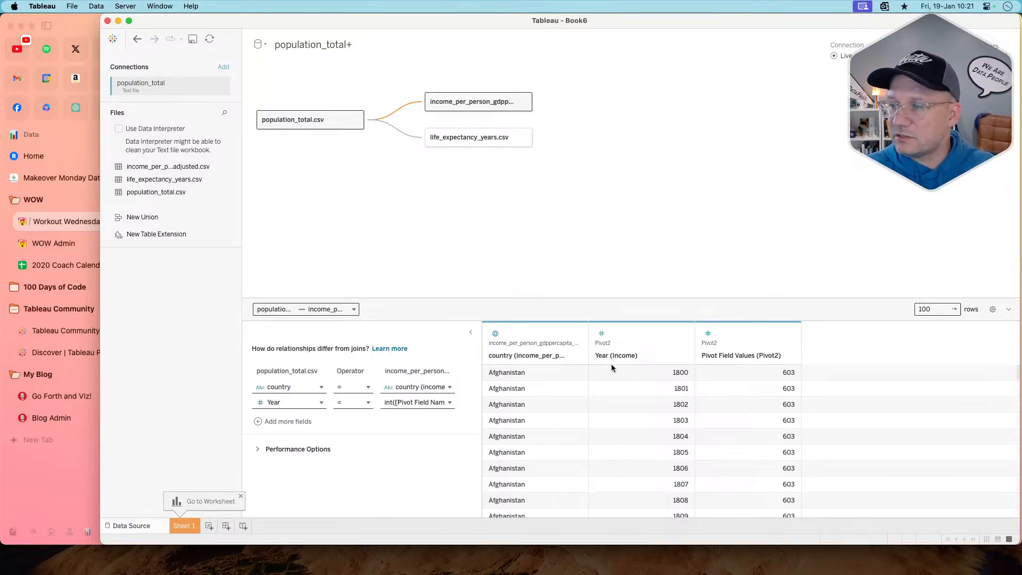
- Rename the income table's pivot field values column to Income per Person and check the field list on Sheet 1
double_click(738, 355)
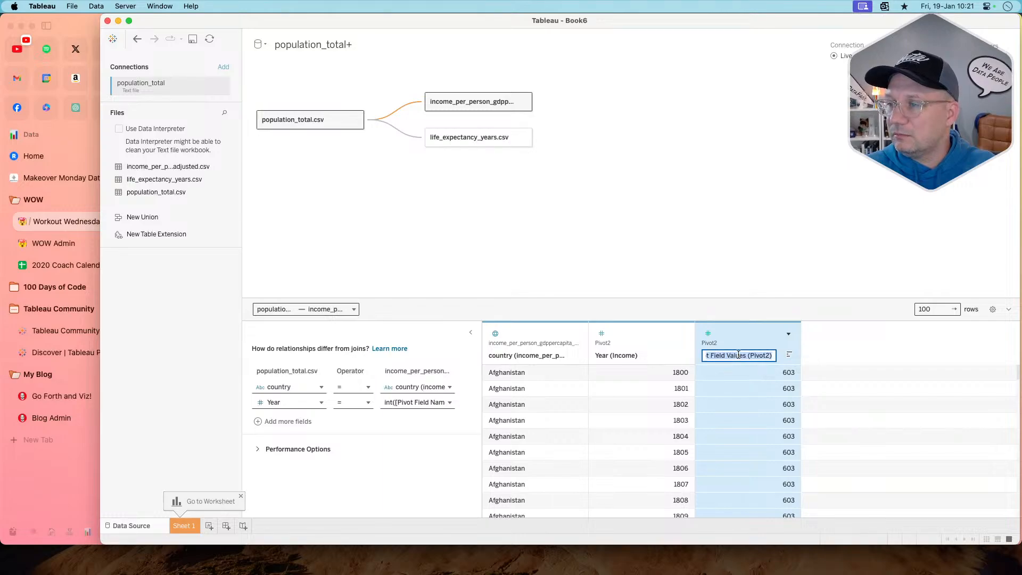
text(I)
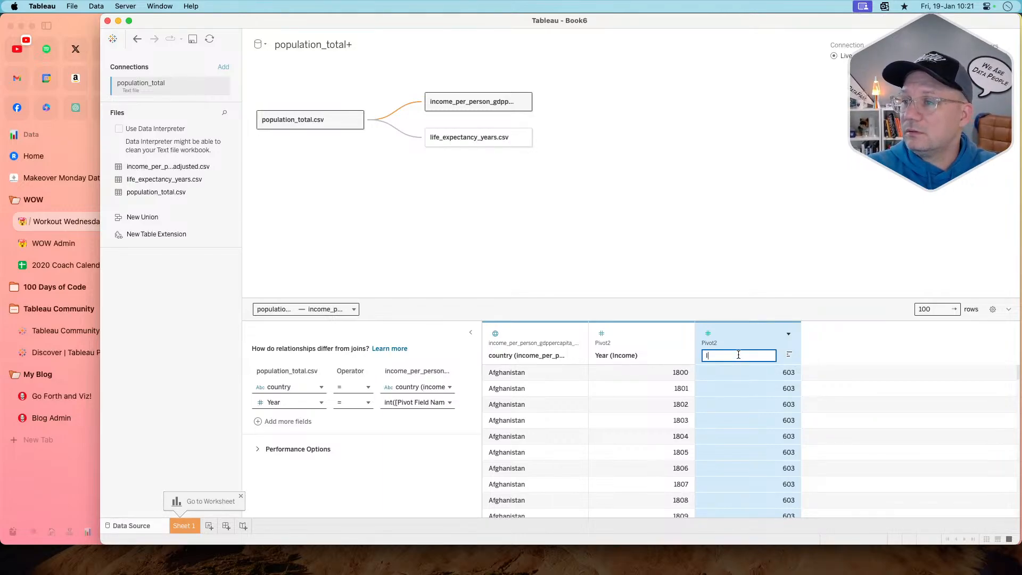
text(ncome )
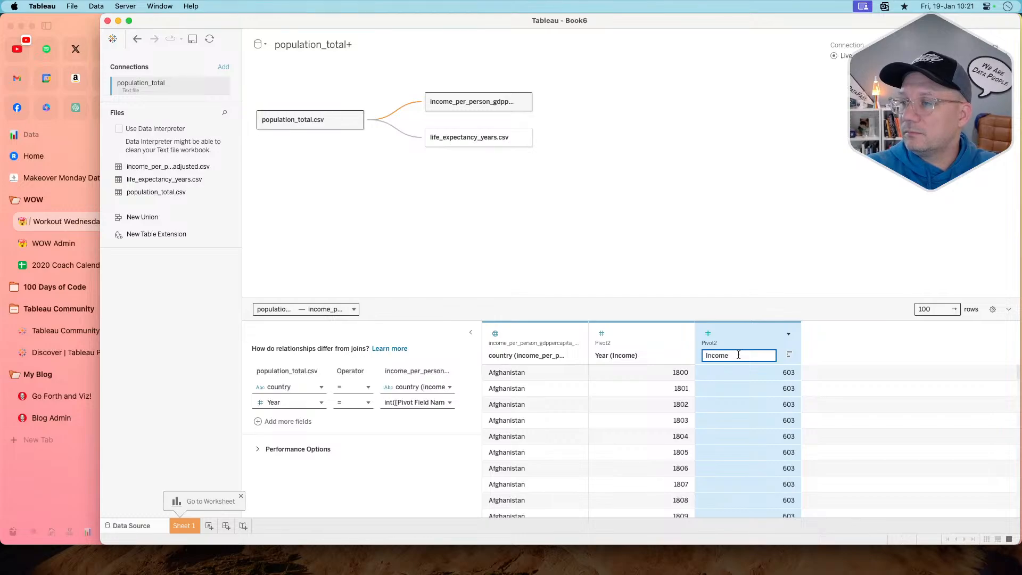
text(per Person)
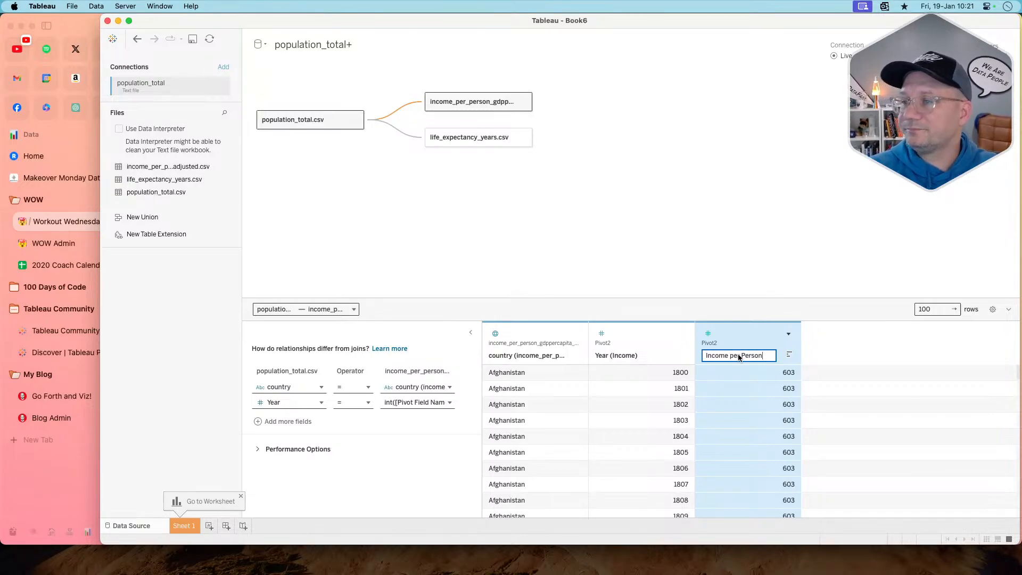
click(449, 273)
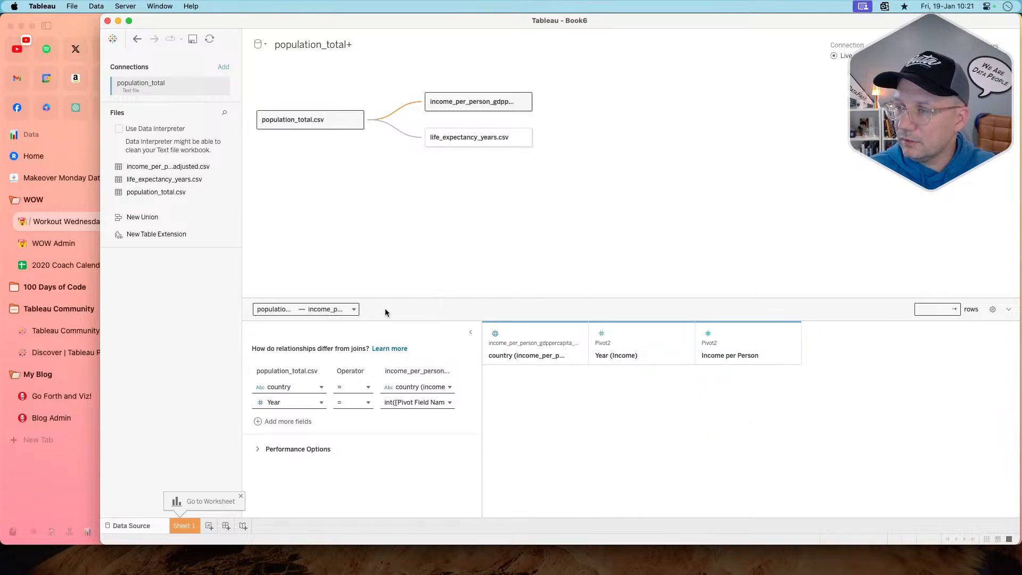
click(186, 525)
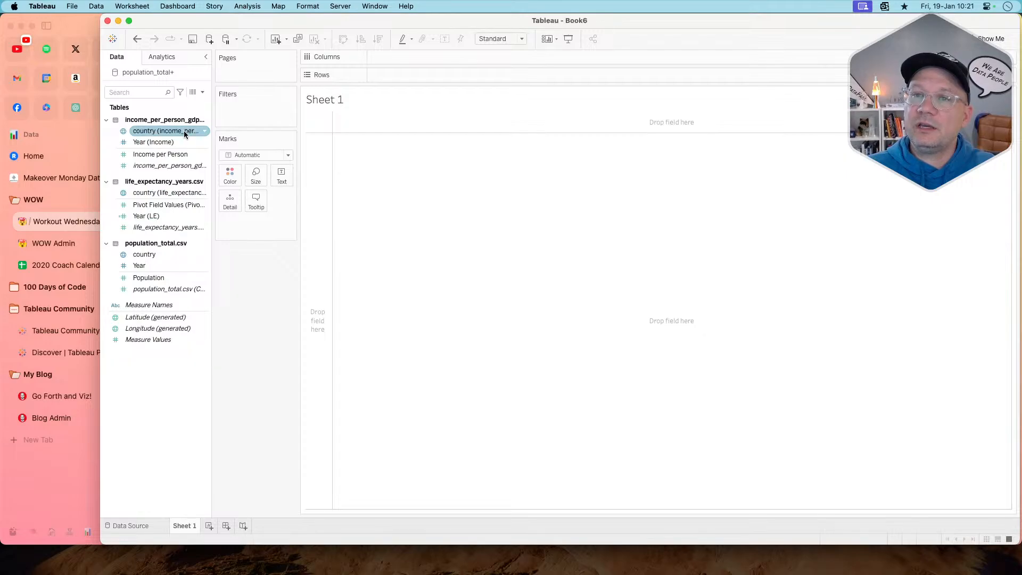
- Return to the data source and add a Microsoft Excel connection to the Data Geographies by Gapminder workbook
click(169, 527)
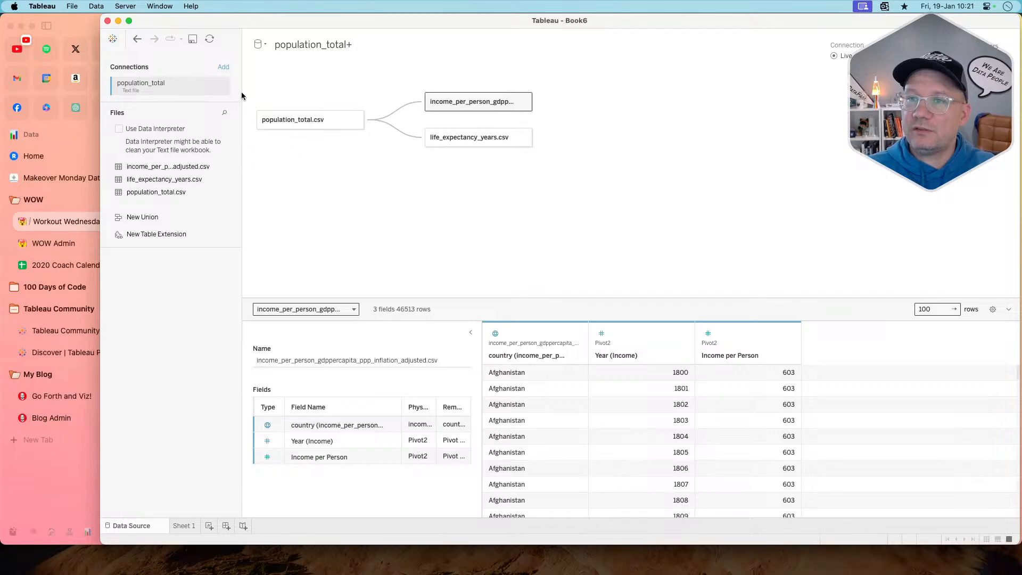
click(224, 67)
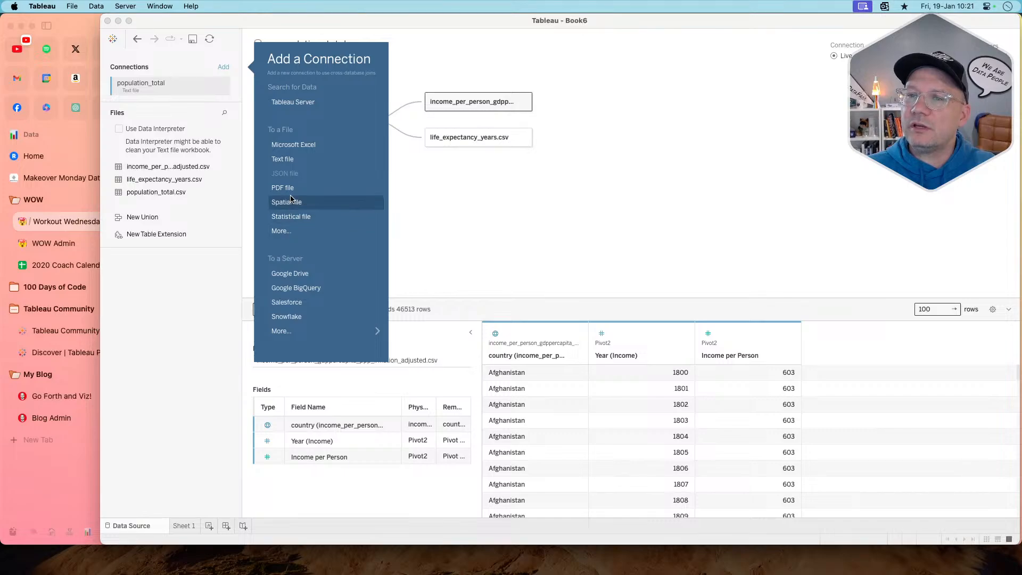
click(295, 148)
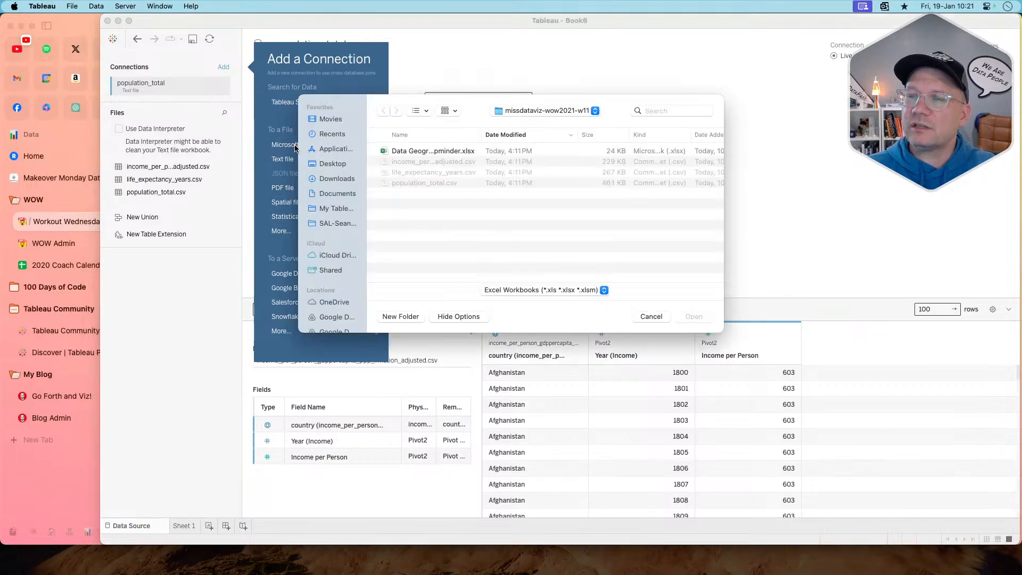
double_click(419, 156)
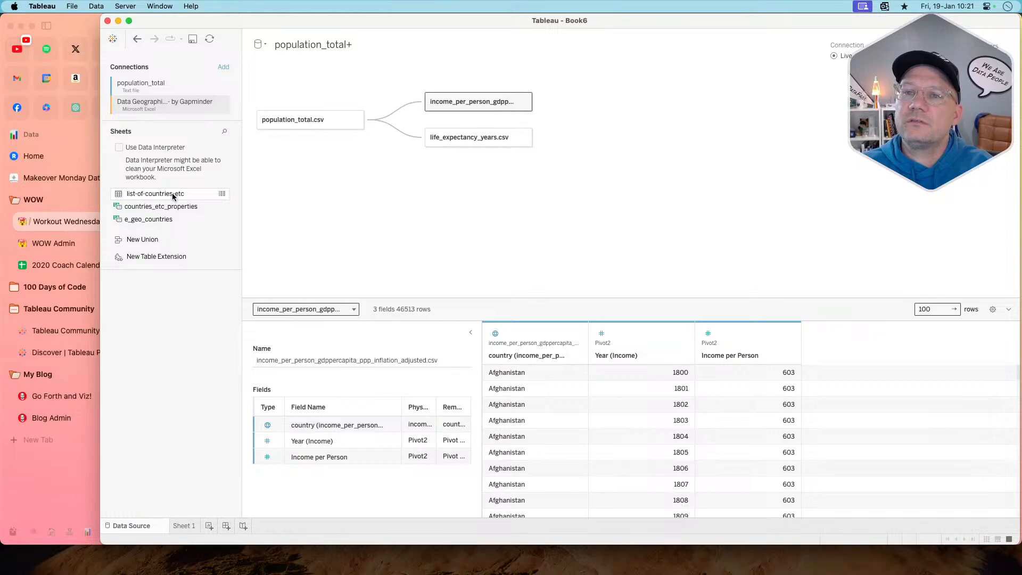
- Add the list-of-countries-etc sheet to the data model as a table related to population_total.csv and show its field list
drag(153, 194, 336, 209)
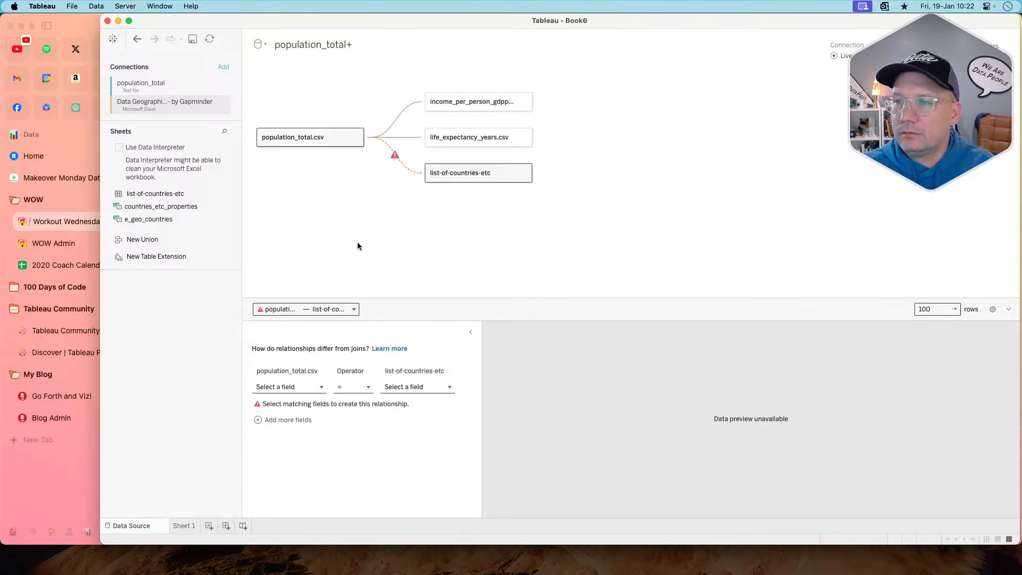
mouse_move(403, 167)
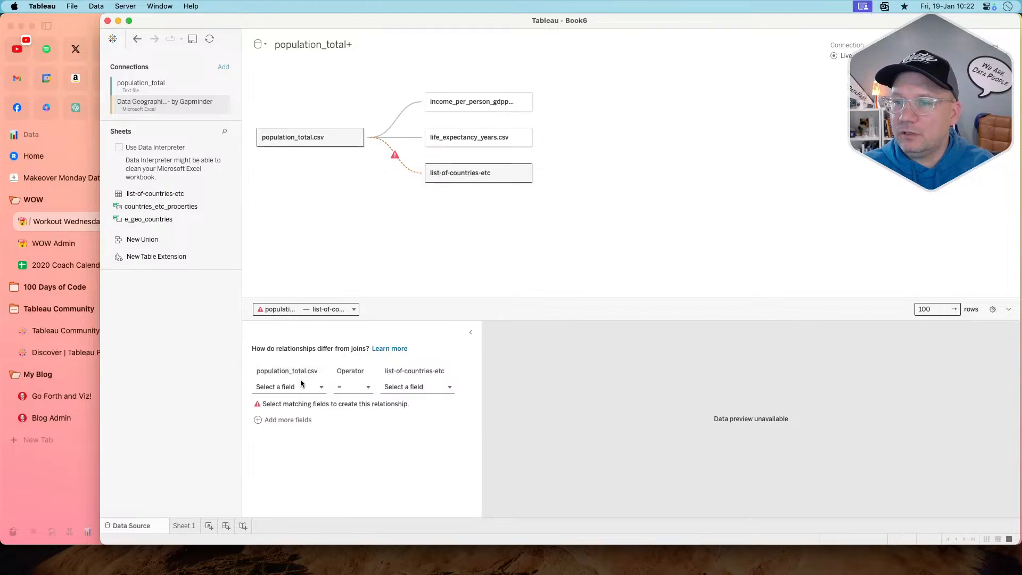
click(488, 180)
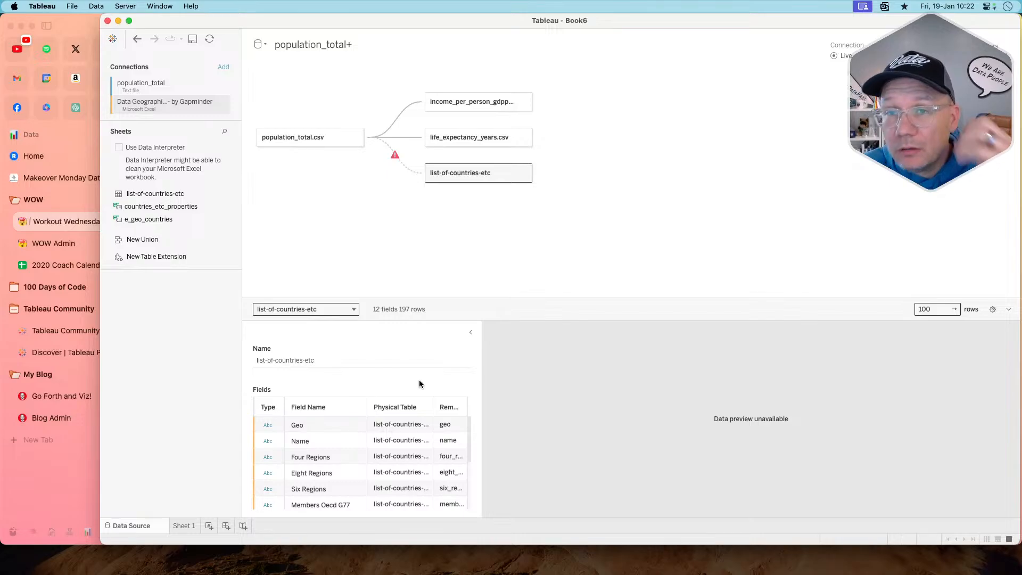
- Switch to Finder and preview the Data Geographies - v1 - by Gapminder.xlsx file to examine its columns
key(super+Tab)
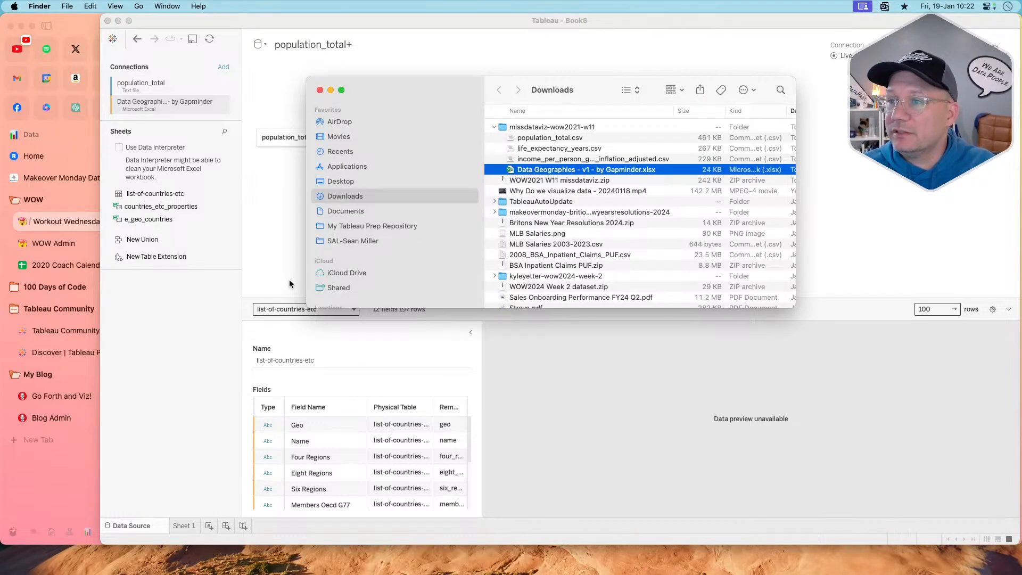
key(space)
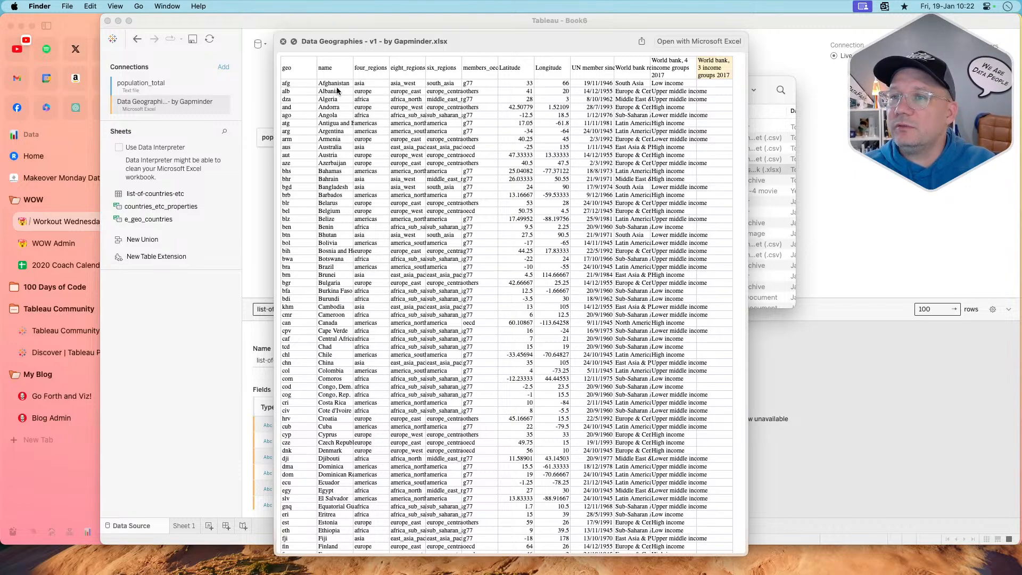
- Back in Tableau, relate population_total.csv's country to list-of-countries-etc's Name and make list-of-countries-etc the root table
key(space)
click(290, 261)
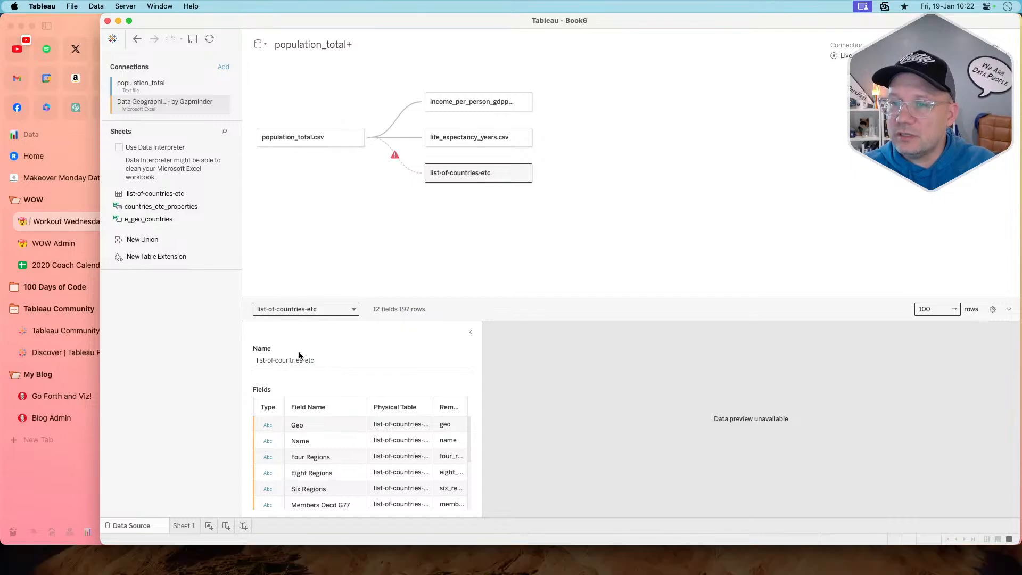
click(403, 164)
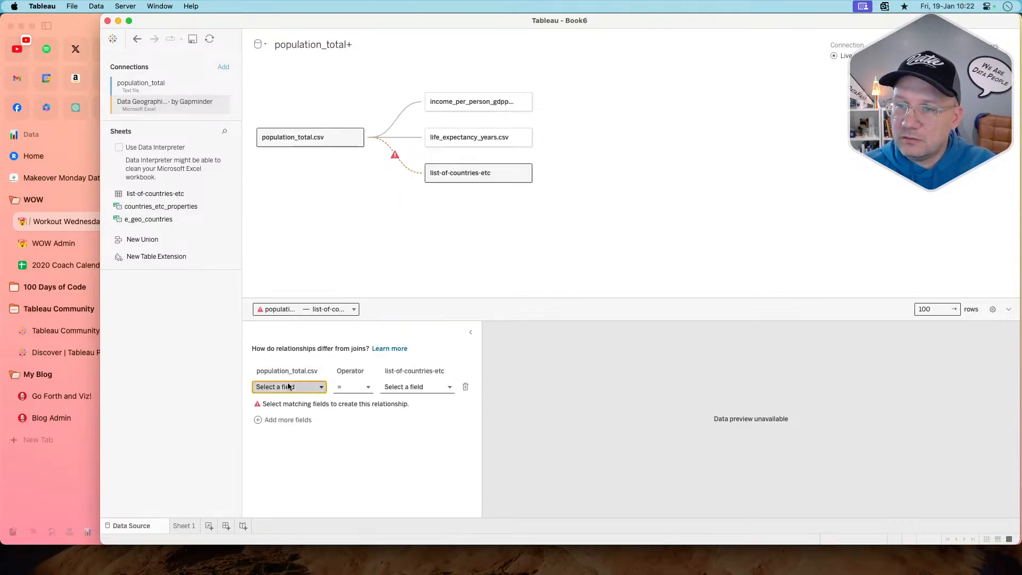
click(289, 386)
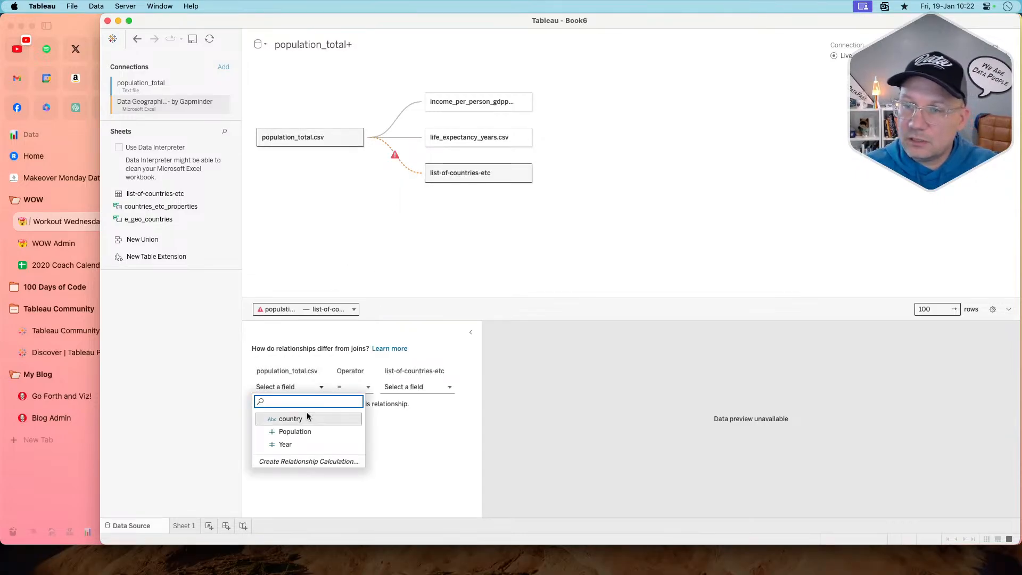
click(292, 418)
click(411, 386)
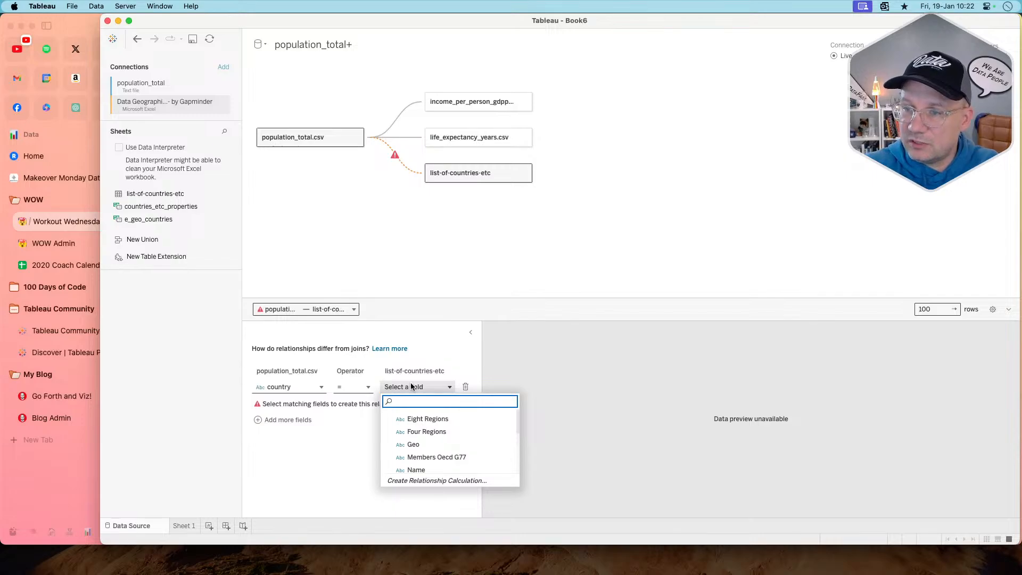
scroll(437, 468, down, 1)
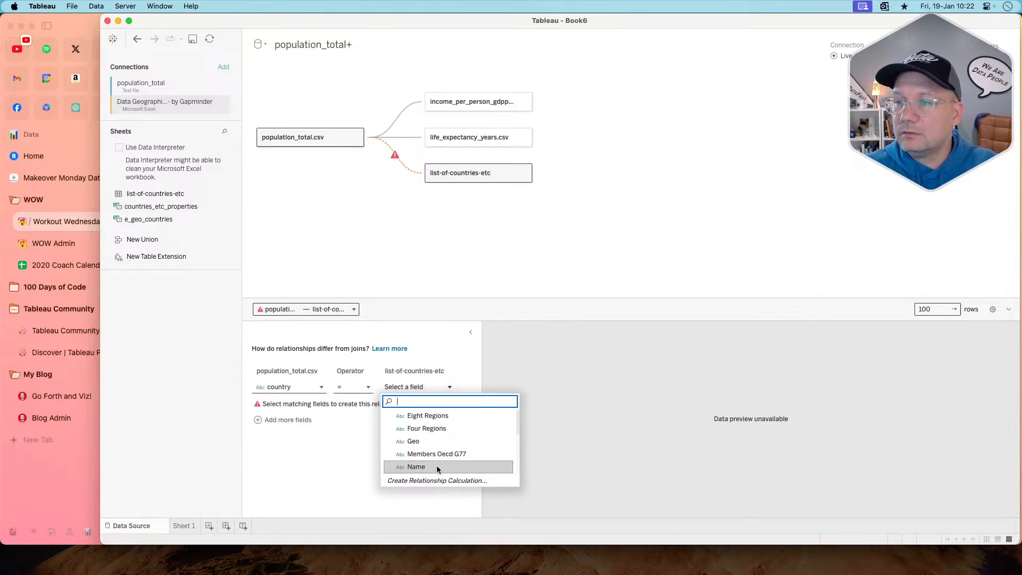
key(Return)
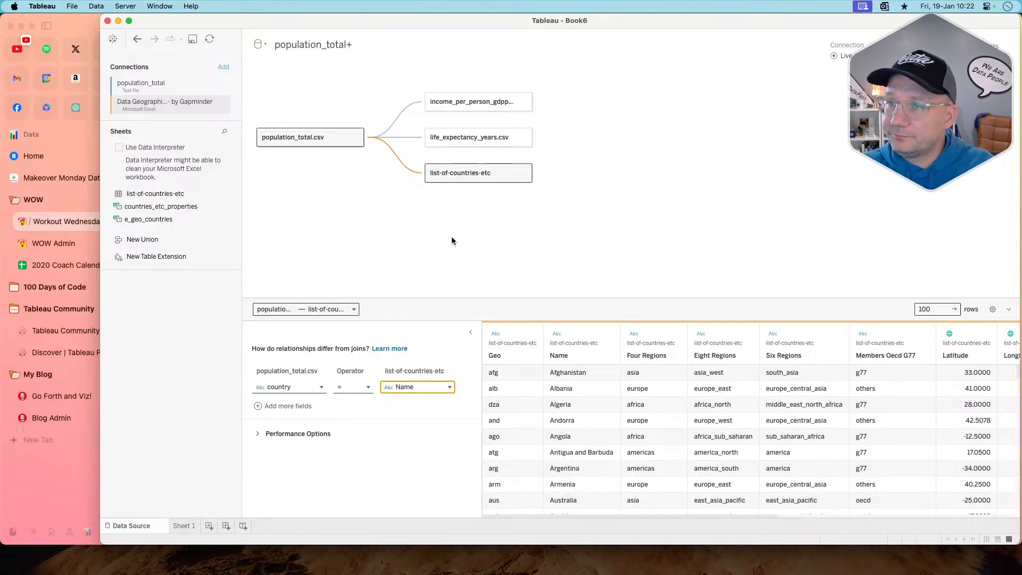
click(523, 174)
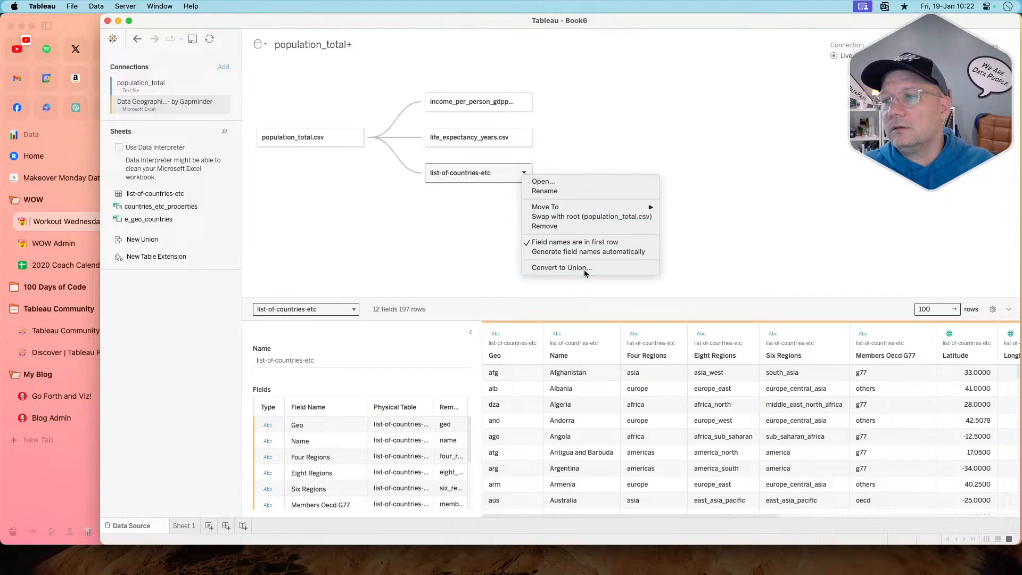
click(584, 216)
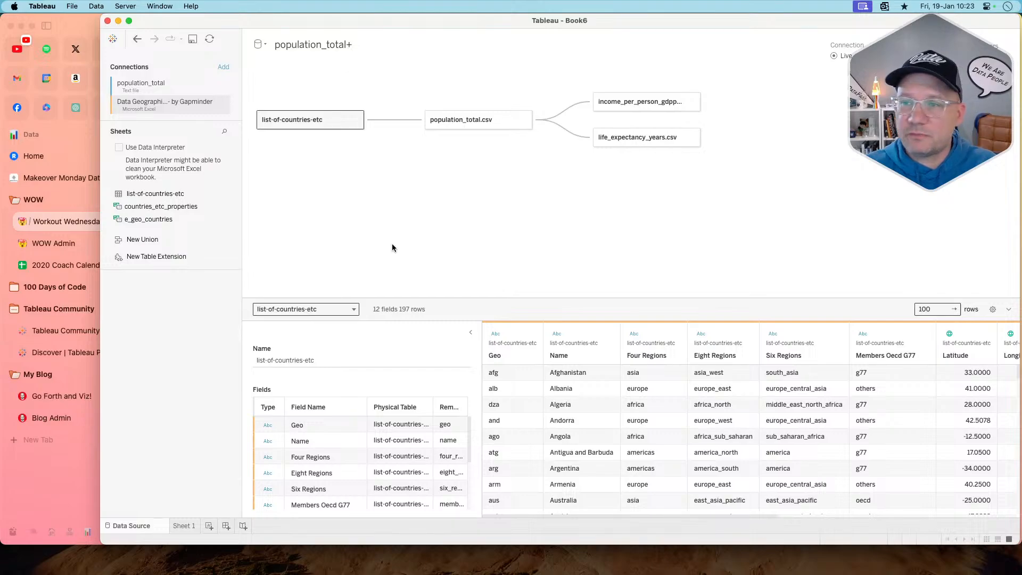
- On Sheet 1, list Name from list-of-countries-etc and Year from population_total.csv as rows, and look through the table
click(185, 526)
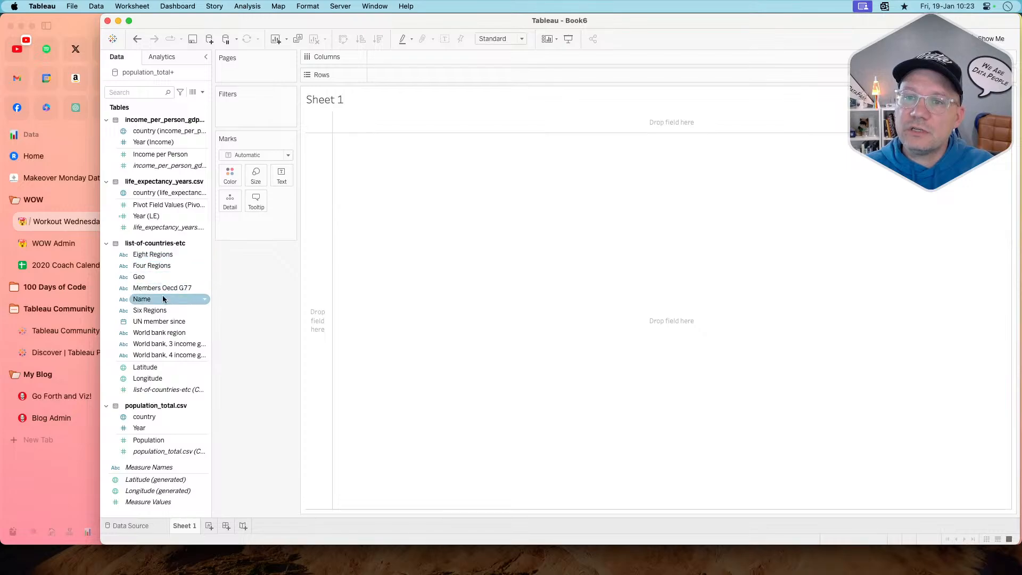
drag(163, 300, 437, 72)
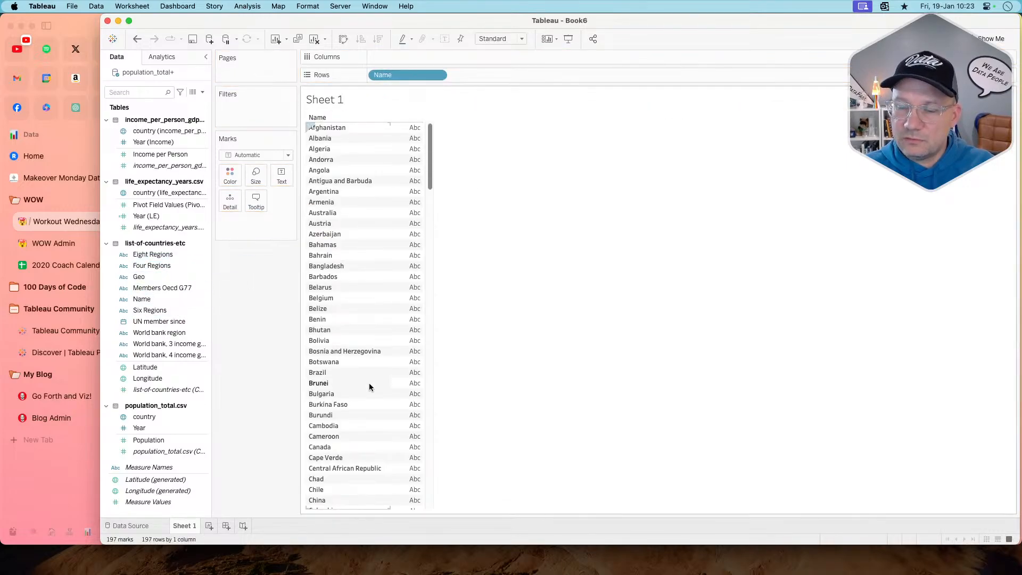
scroll(369, 382, down, 15)
scroll(369, 382, up, 15)
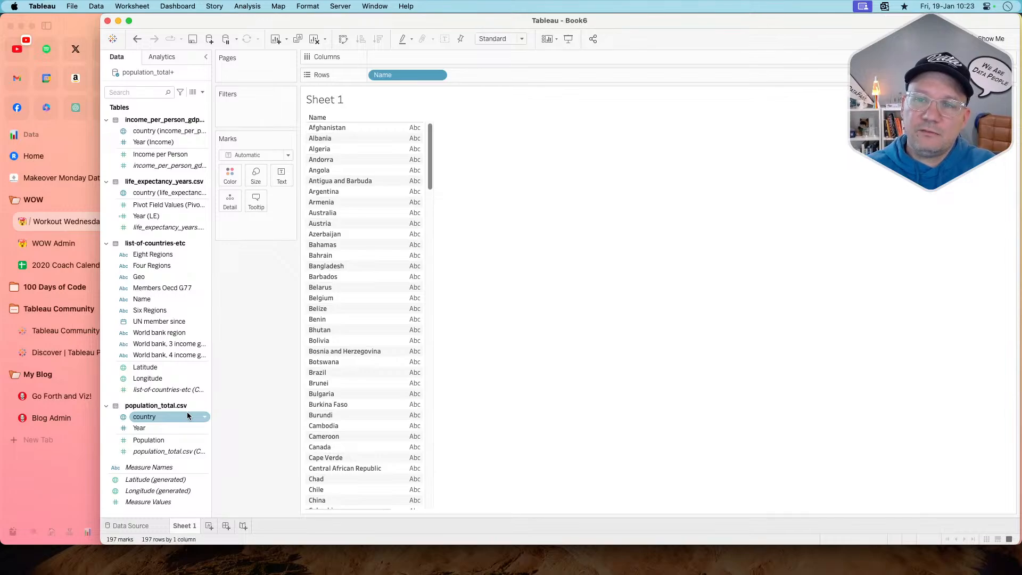
click(156, 429)
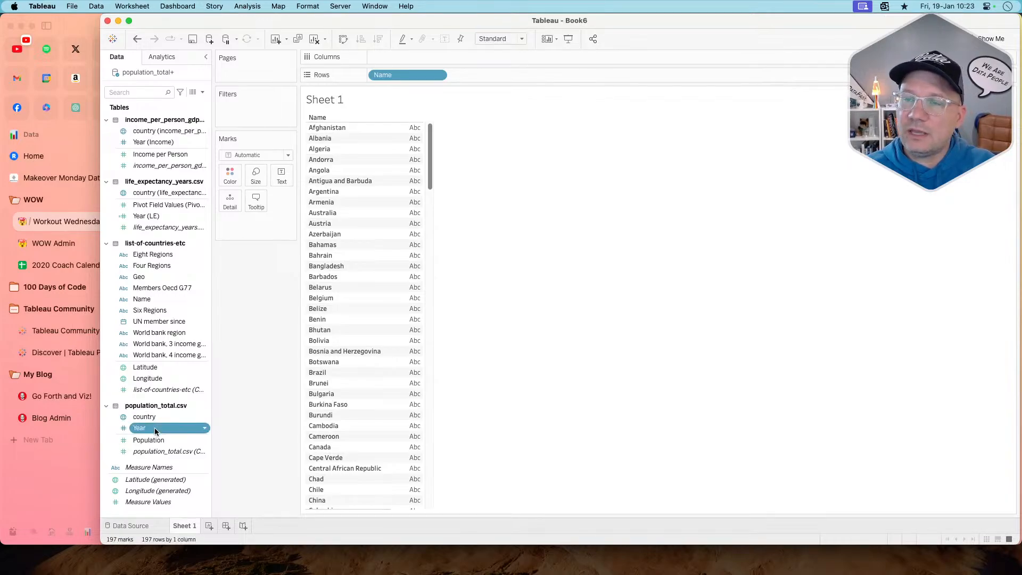
mouse_move(155, 431)
mouse_down()
mouse_move(379, 247)
mouse_move(513, 86)
mouse_move(505, 71)
mouse_up()
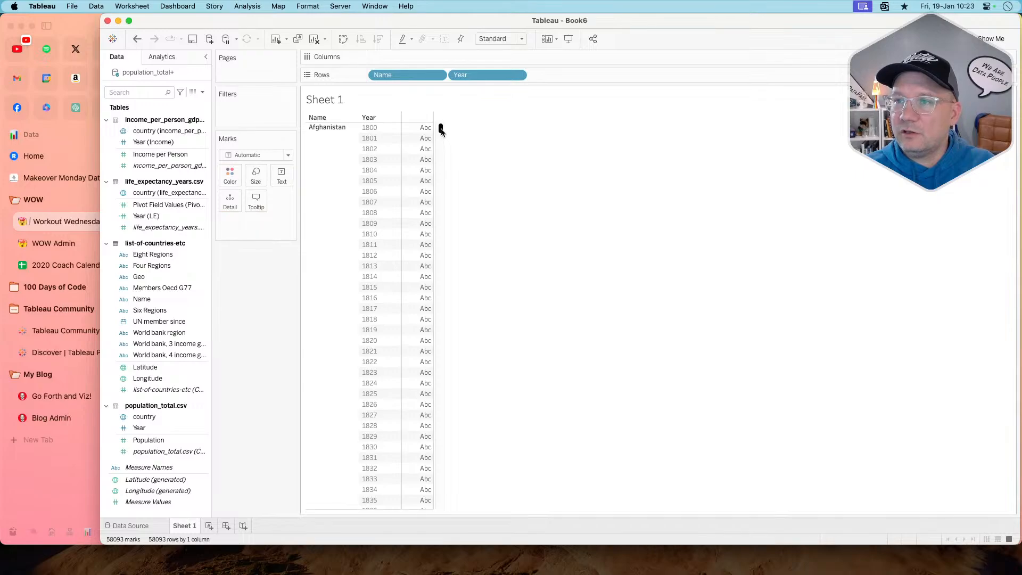
mouse_move(441, 129)
mouse_down()
mouse_move(440, 236)
mouse_move(441, 129)
mouse_up()
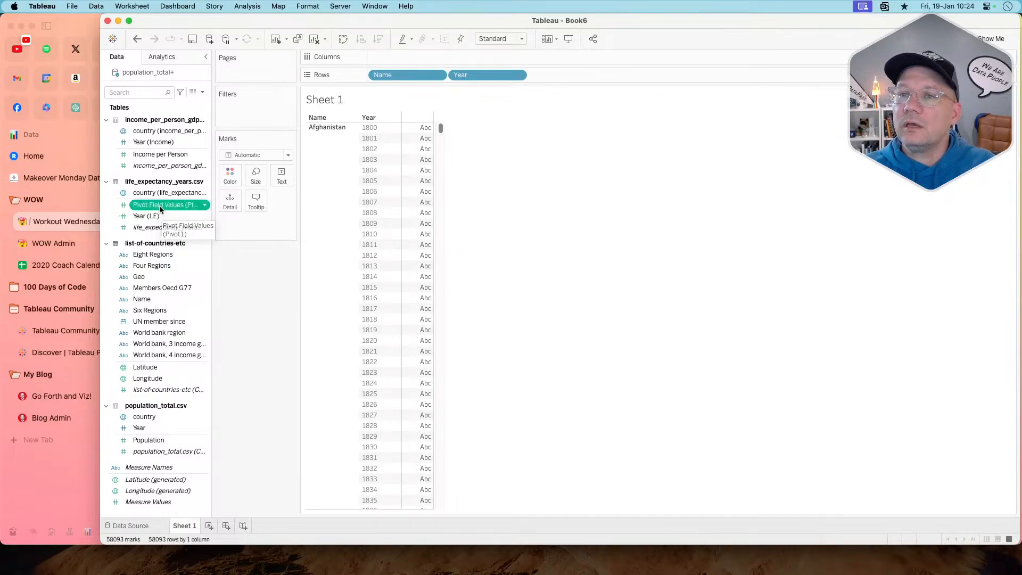
- Show life_expectancy_years.csv's pivot field values as text for each Name and Year, and examine the Null rows
drag(158, 205, 276, 175)
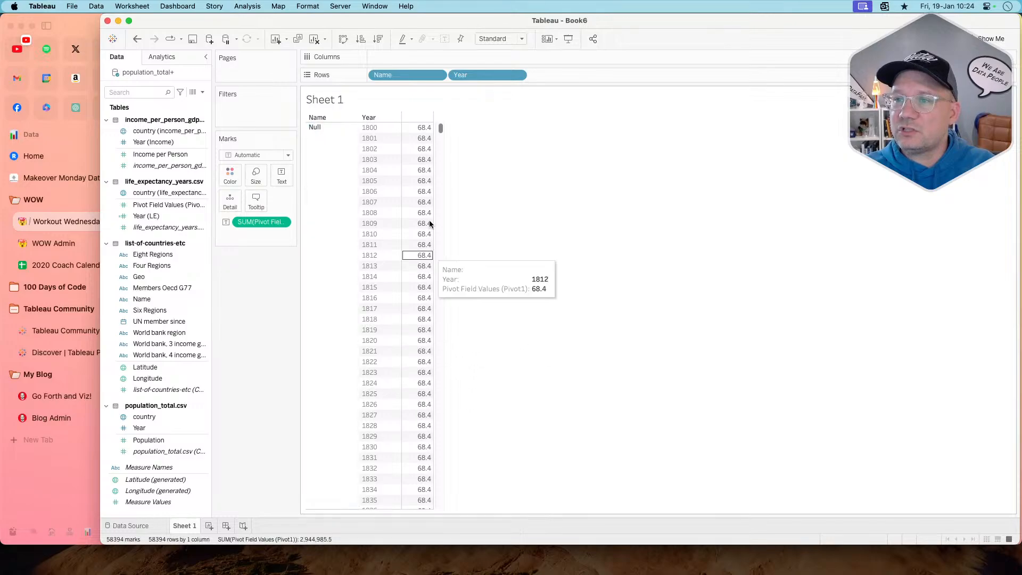
scroll(419, 364, down, 5)
scroll(419, 364, up, 5)
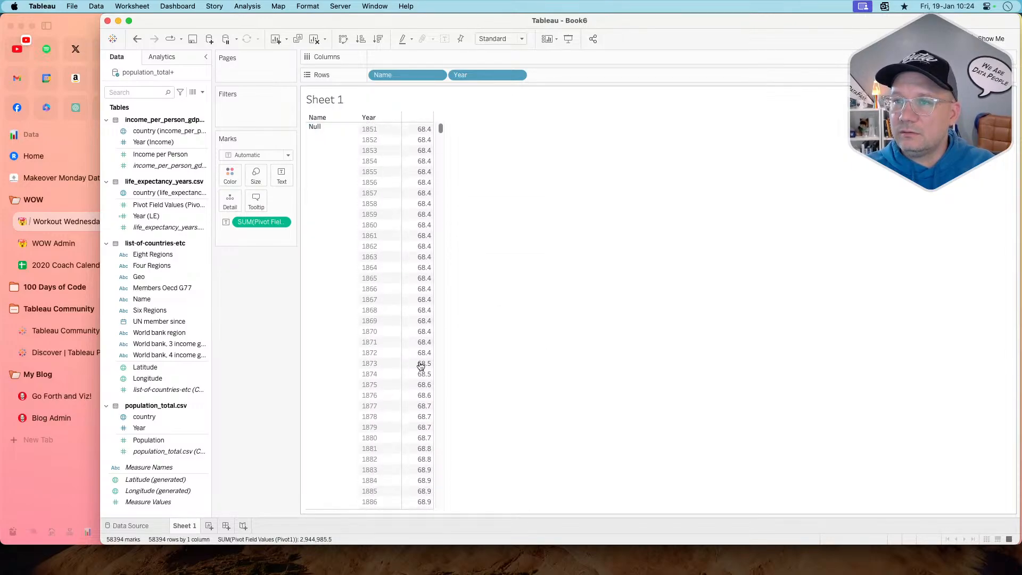
scroll(419, 364, up, 5)
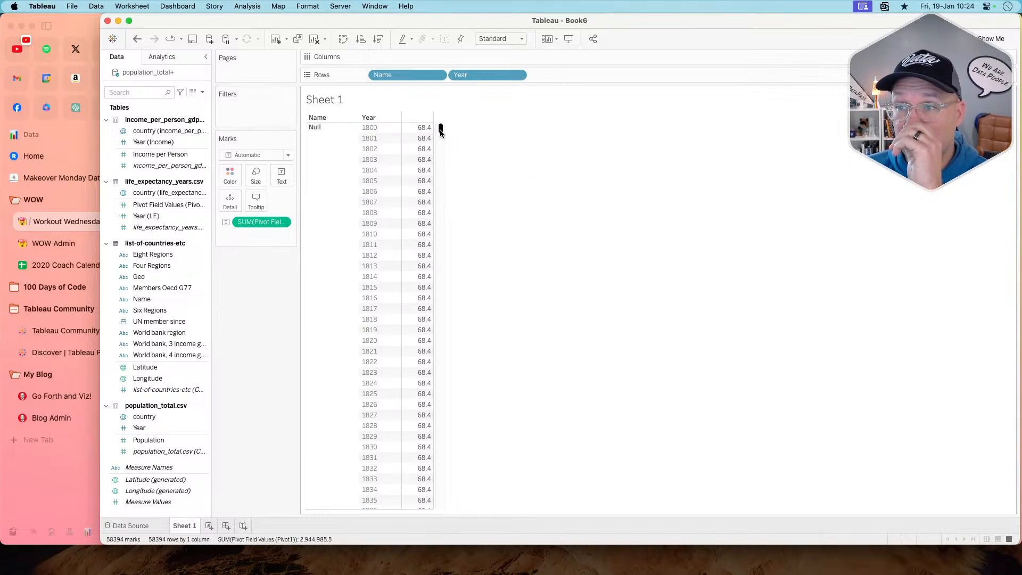
mouse_move(440, 130)
mouse_down()
mouse_move(442, 283)
mouse_move(440, 127)
mouse_up()
mouse_move(411, 75)
mouse_down()
mouse_move(554, 73)
mouse_move(405, 75)
mouse_up()
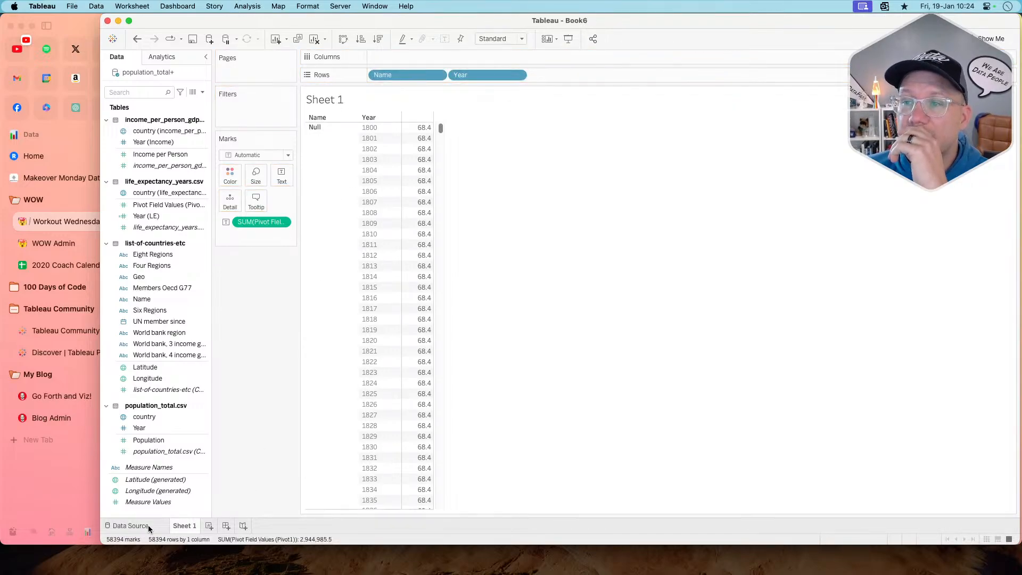
- Examine the list-of-countries-etc data and the matching fields of every relationship in the data source
click(130, 526)
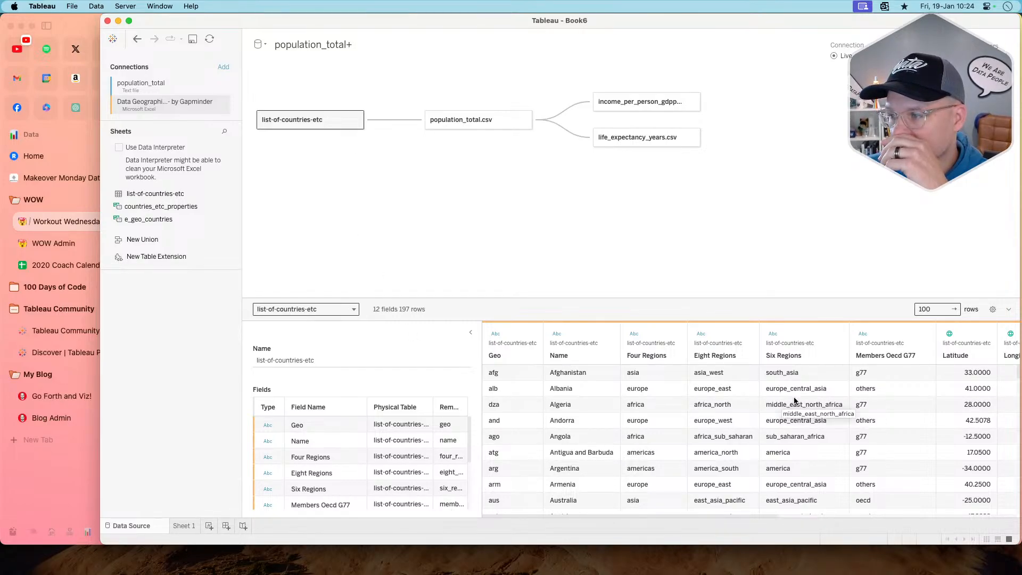
scroll(789, 461, right, 5)
scroll(790, 459, right, 3)
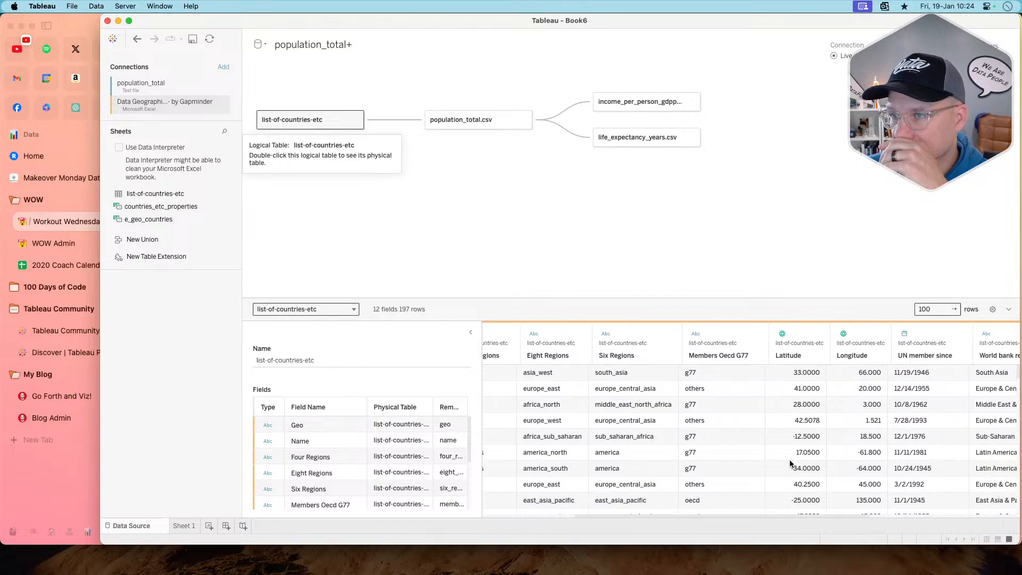
scroll(790, 459, left, 5)
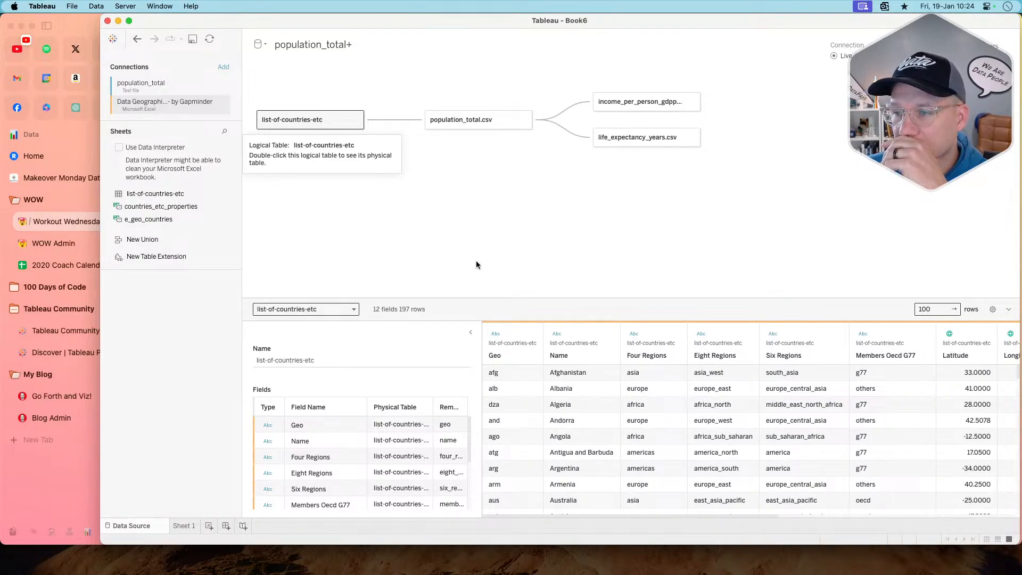
click(403, 120)
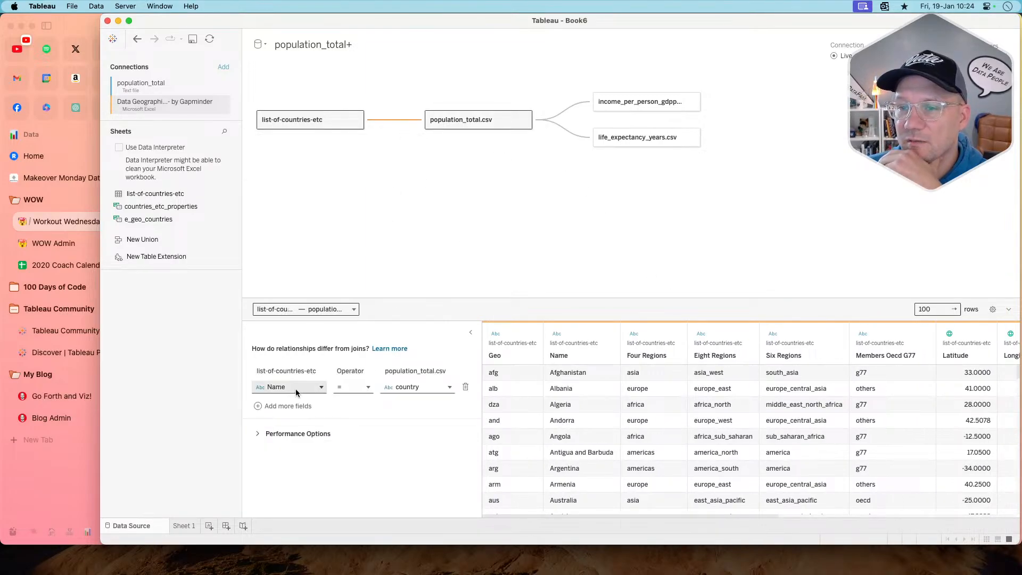
click(567, 109)
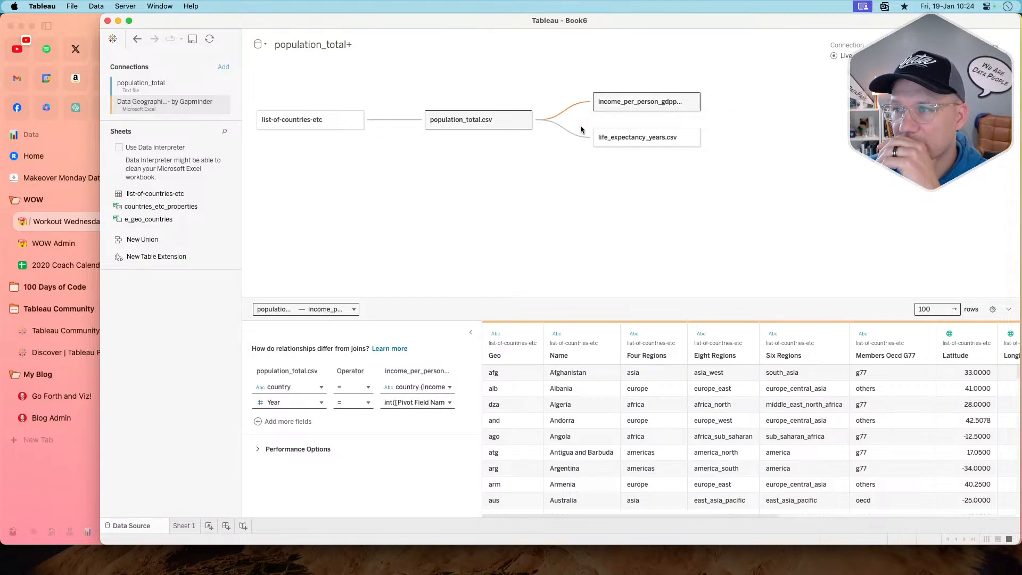
click(580, 133)
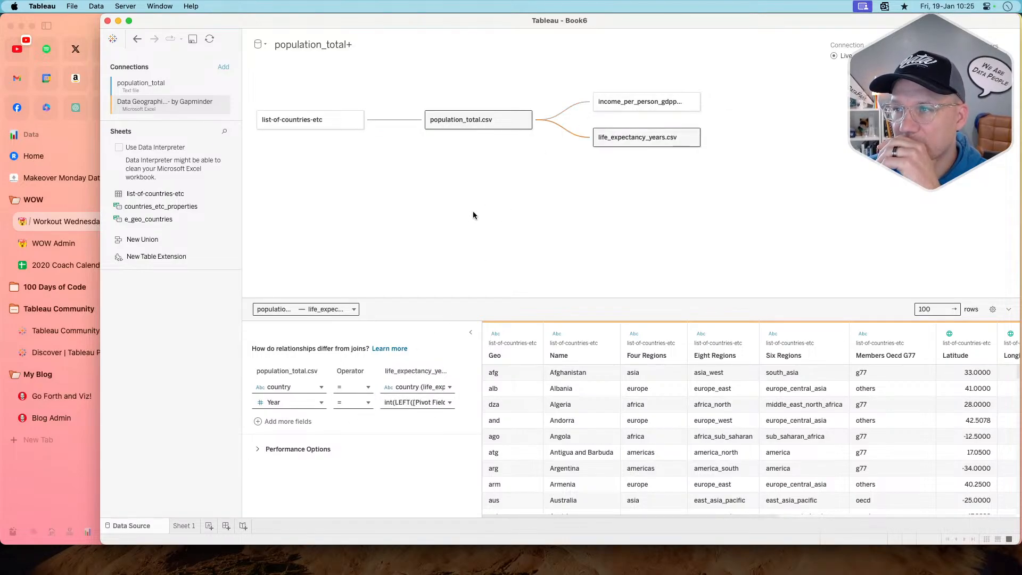
- Rename the pivot field values column of life_expectancy_years.csv to Life Expectancy
click(632, 143)
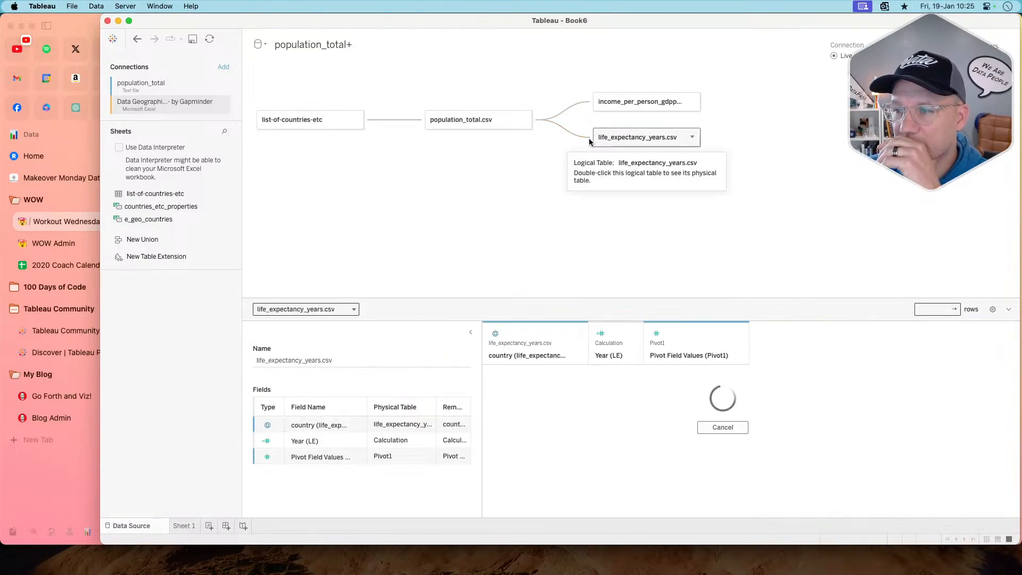
double_click(684, 354)
text(Life Expectancy)
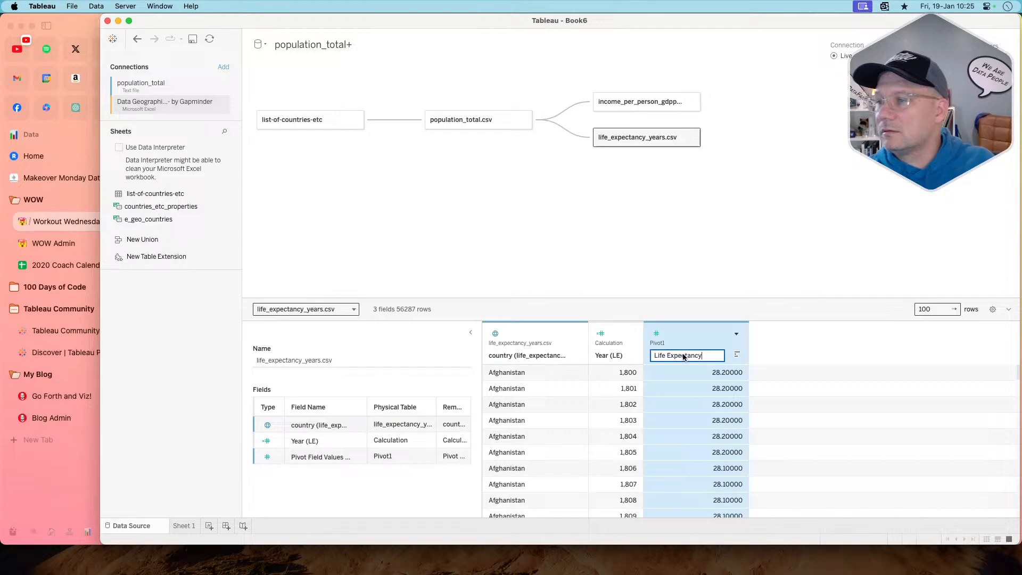
click(658, 271)
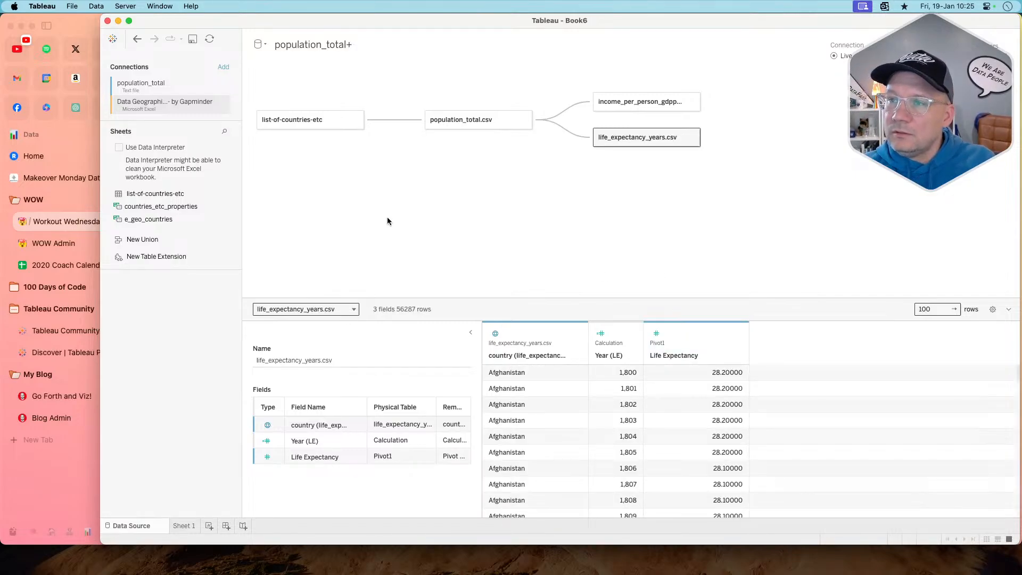
- Review the Life Expectancy values by Name and Year on Sheet 1, including the Null rows
click(184, 526)
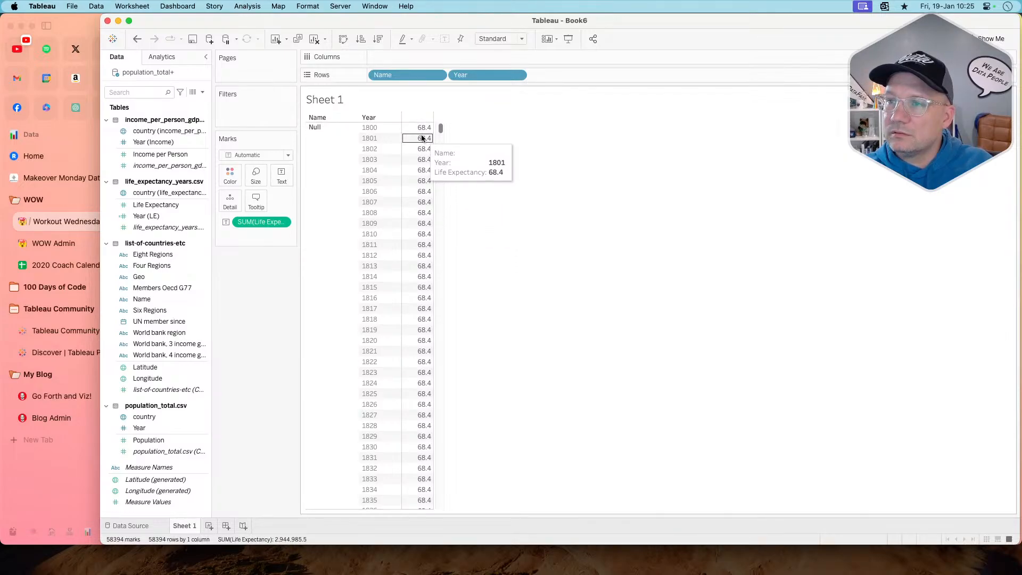
mouse_move(441, 130)
mouse_down()
mouse_move(440, 247)
mouse_move(446, 120)
mouse_up()
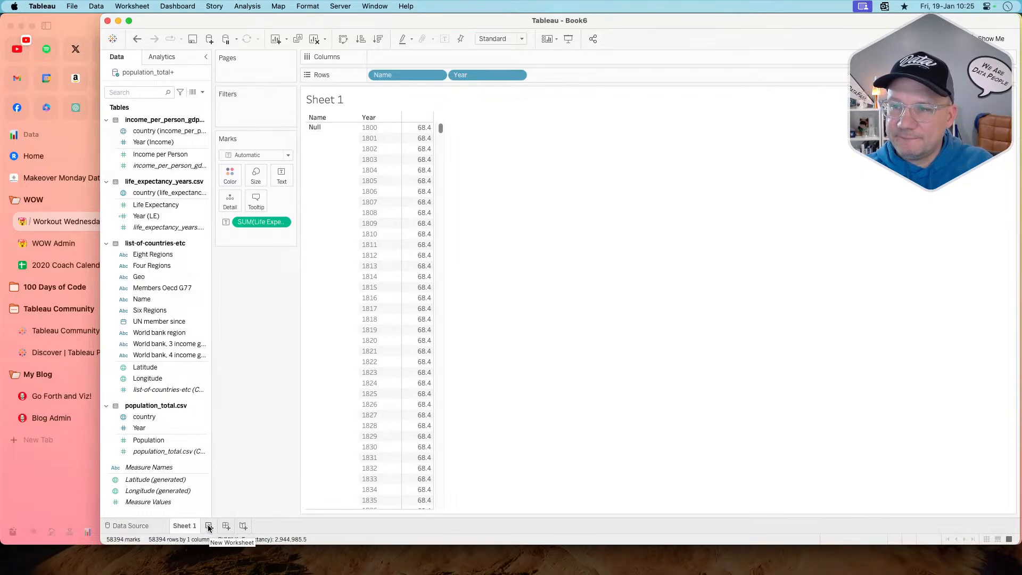
scroll(420, 380, down, 10)
scroll(420, 380, down, 3)
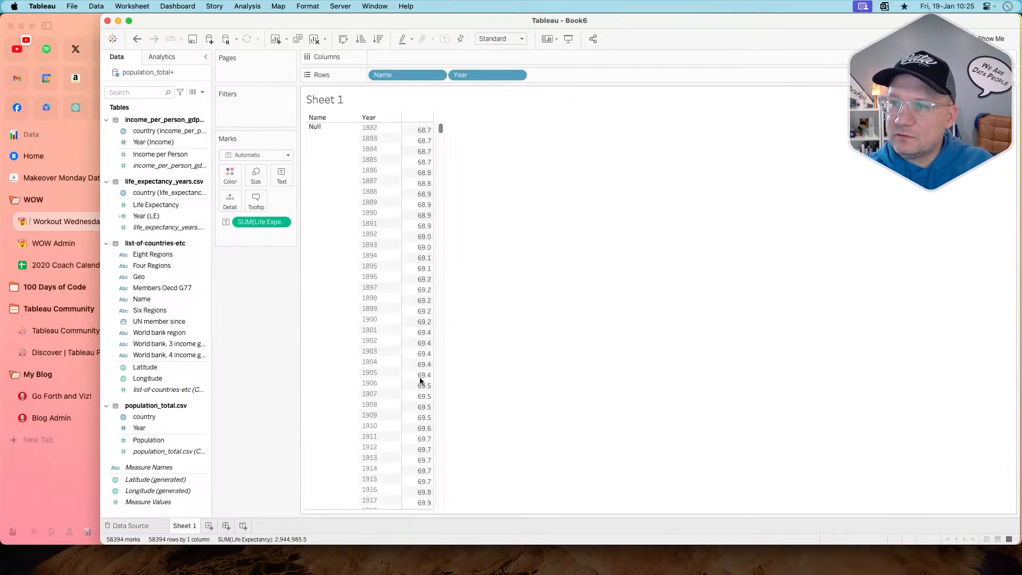
scroll(420, 381, up, 15)
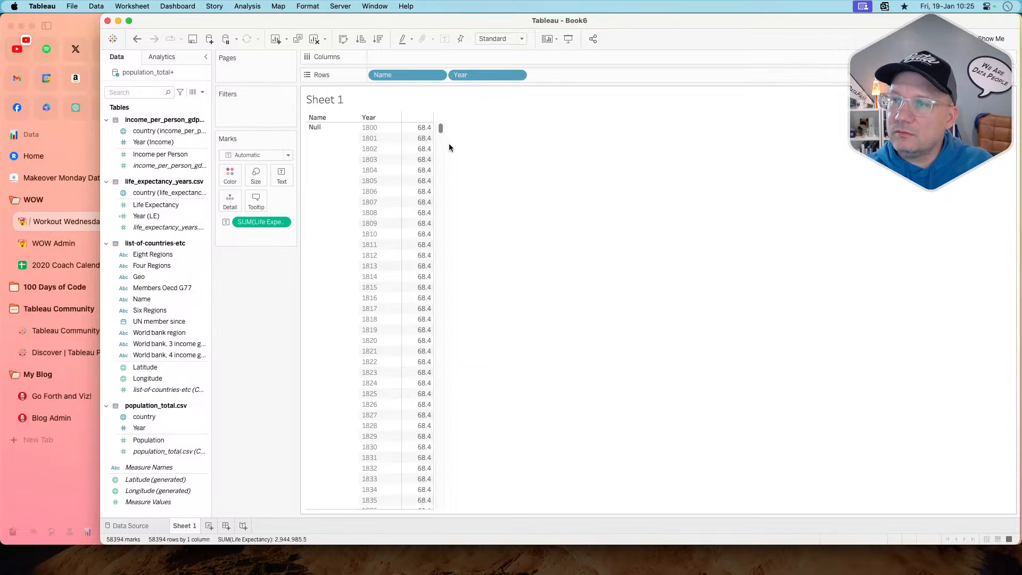
click(441, 151)
drag(441, 152, 441, 126)
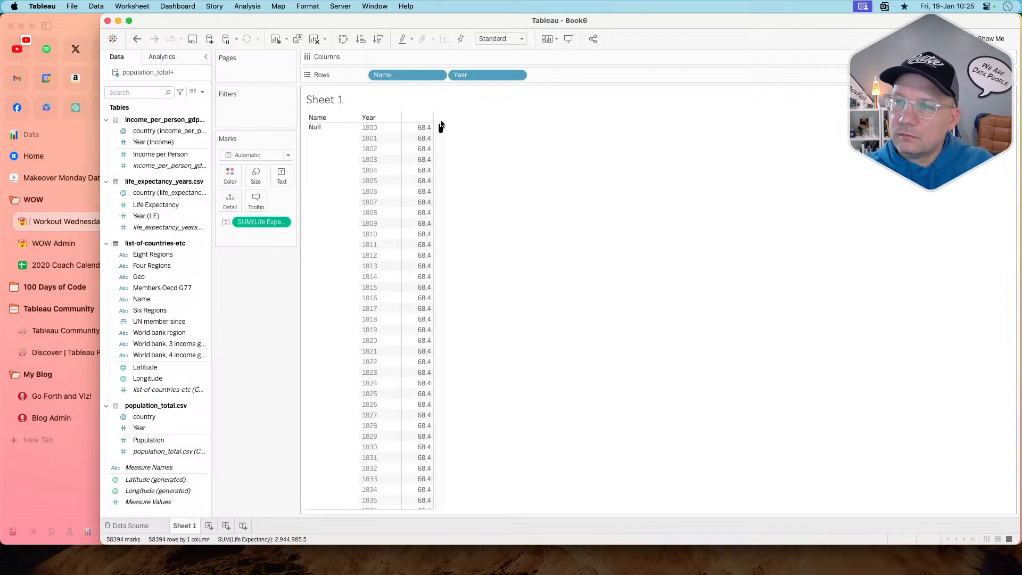
- Try aggregating Life Expectancy as an average on Sheet 1, and undo the change
click(284, 222)
mouse_move(334, 312)
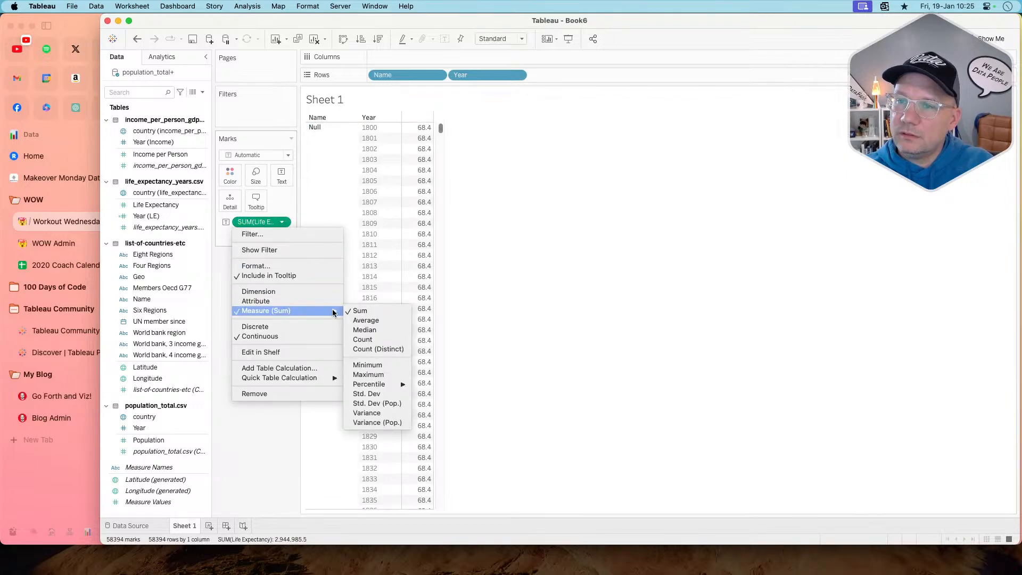
click(375, 321)
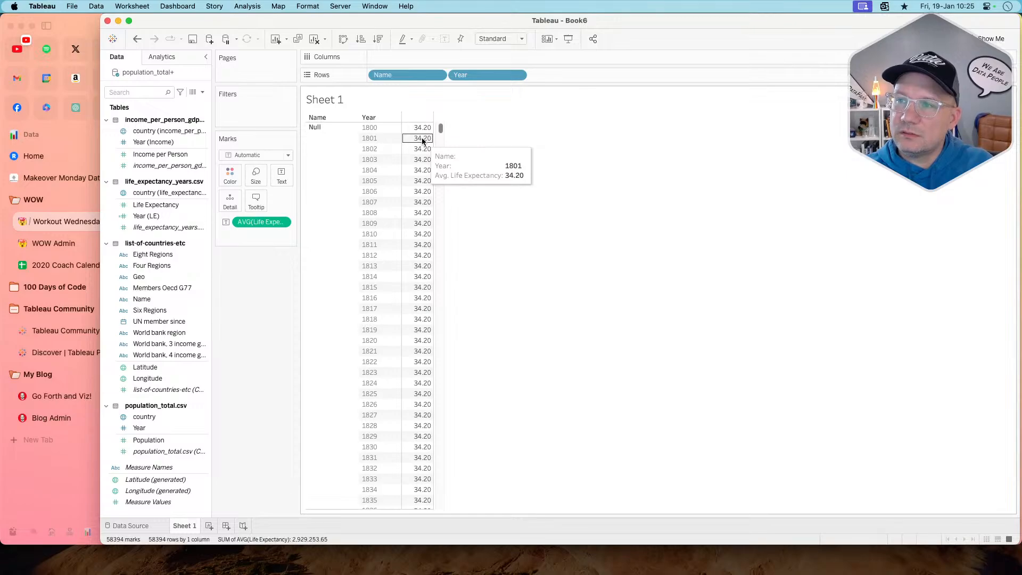
key(super+z)
- Inspect the underlying life_expectancy_years.csv rows behind the Null name's 1800 value on Sheet 1
click(420, 125)
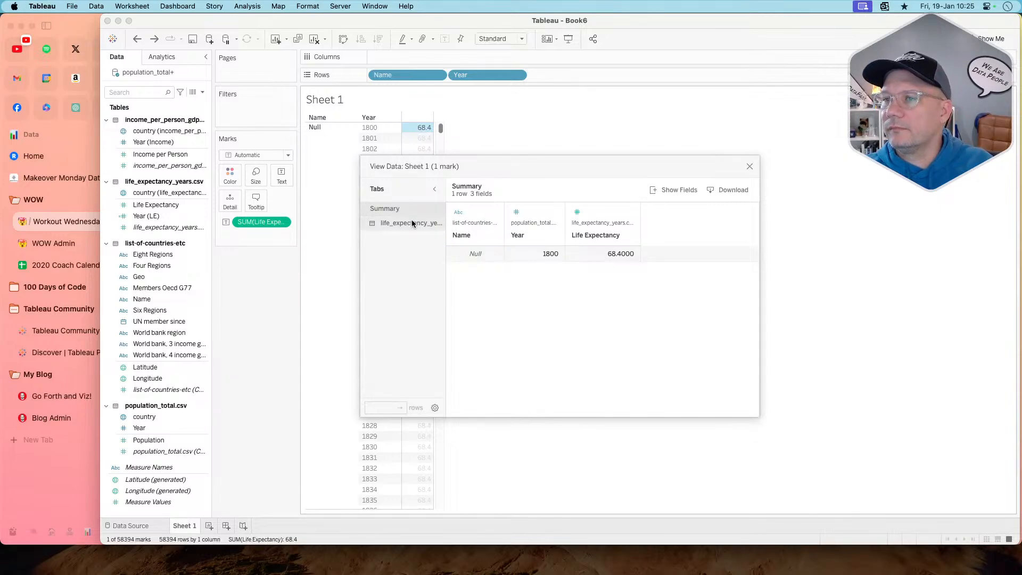
click(411, 222)
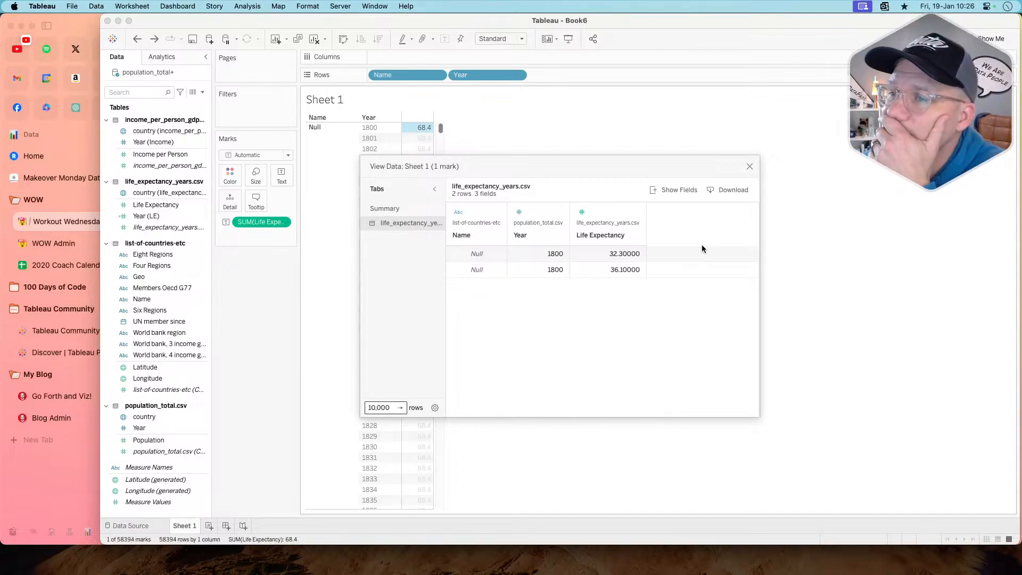
click(749, 166)
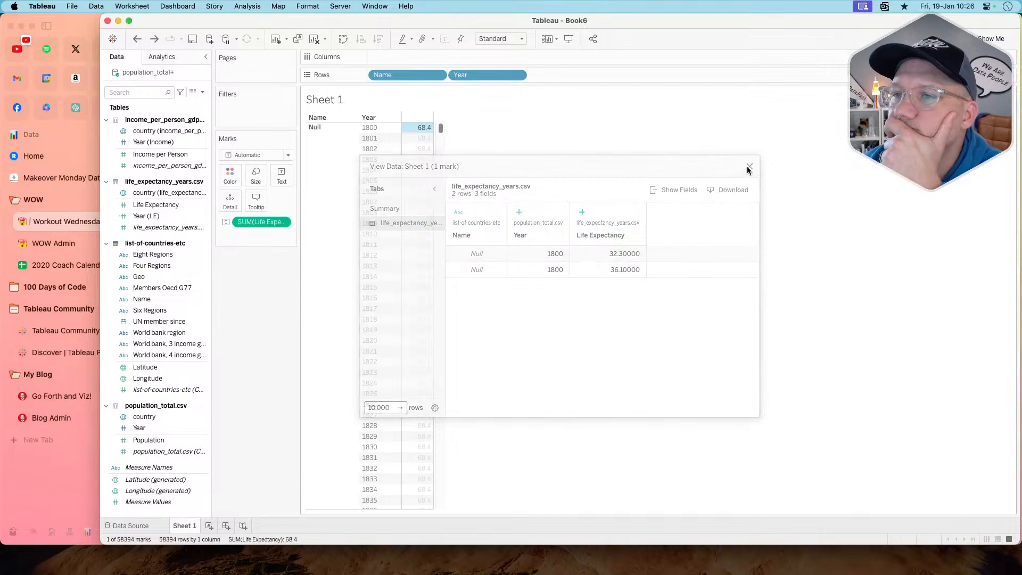
- Clear Sheet 1 and list Name followed by the life_expectancy_years.csv country field on Rows to compare the two
click(314, 39)
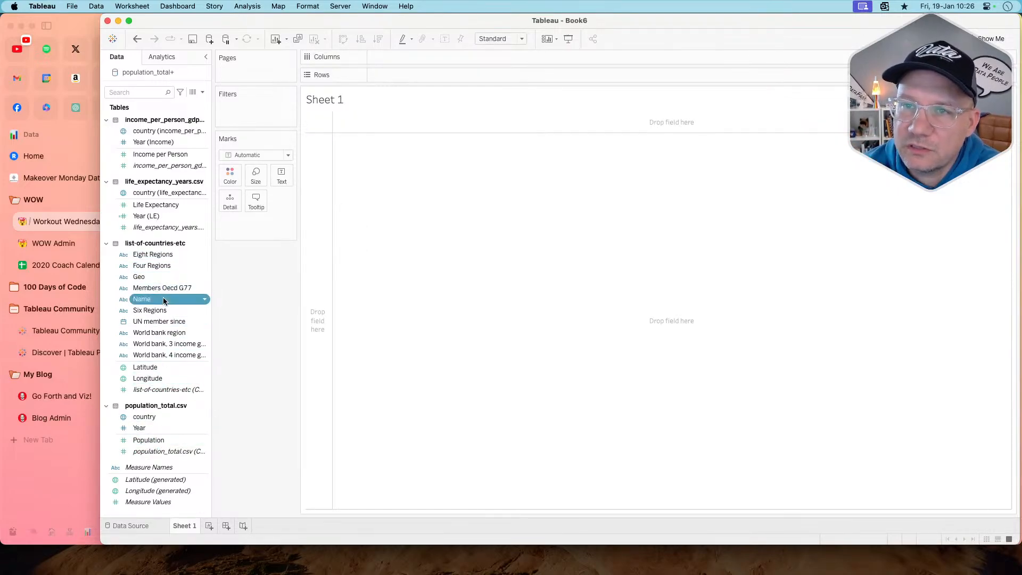
drag(162, 298, 444, 75)
click(178, 193)
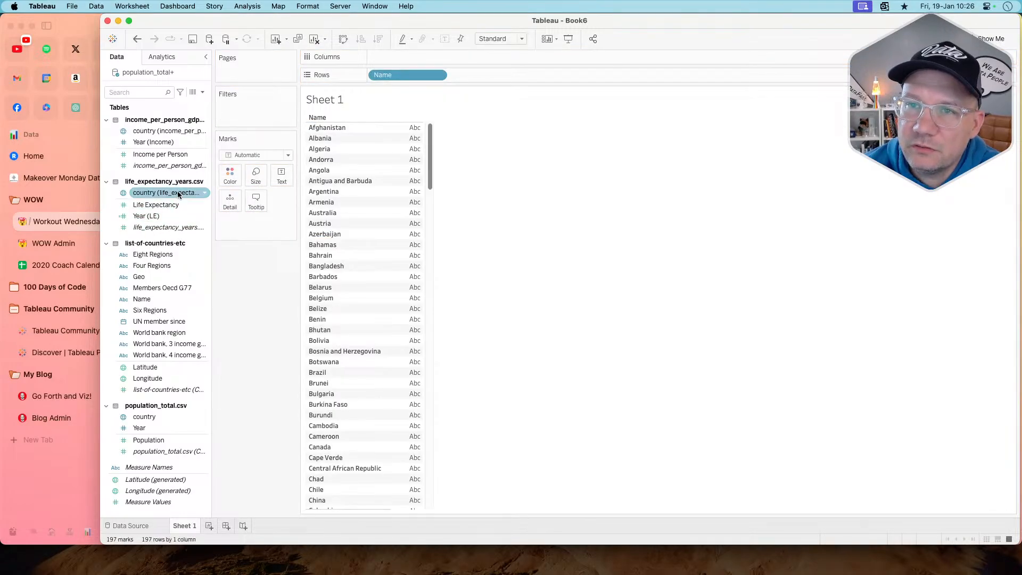
drag(179, 193, 488, 76)
scroll(447, 218, down, 20)
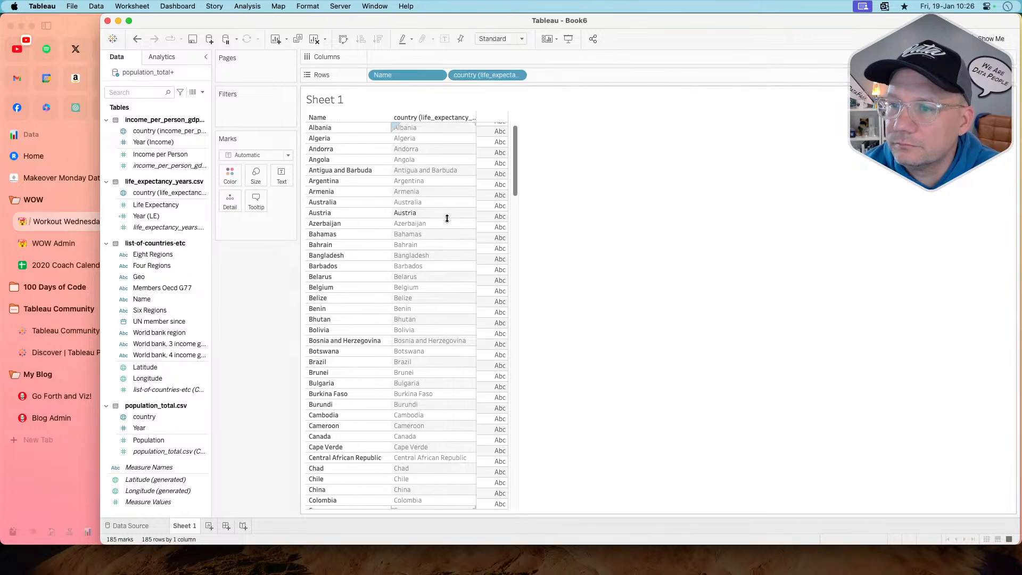
scroll(447, 218, down, 8)
scroll(445, 217, up, 20)
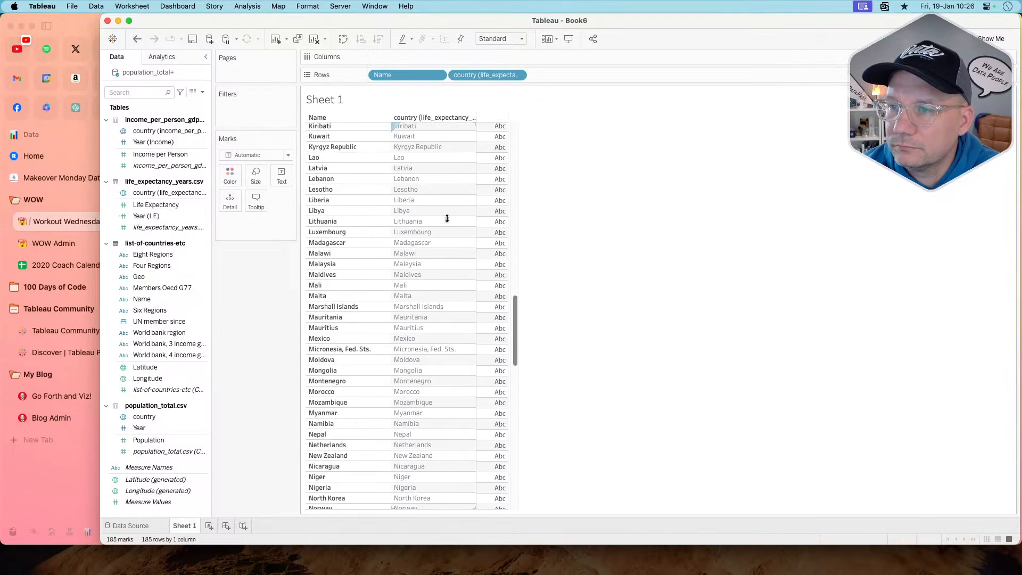
- Move the life expectancy country field ahead of Name on Rows and compare both country lists
drag(480, 78, 372, 78)
scroll(361, 234, up, 5)
scroll(361, 234, down, 20)
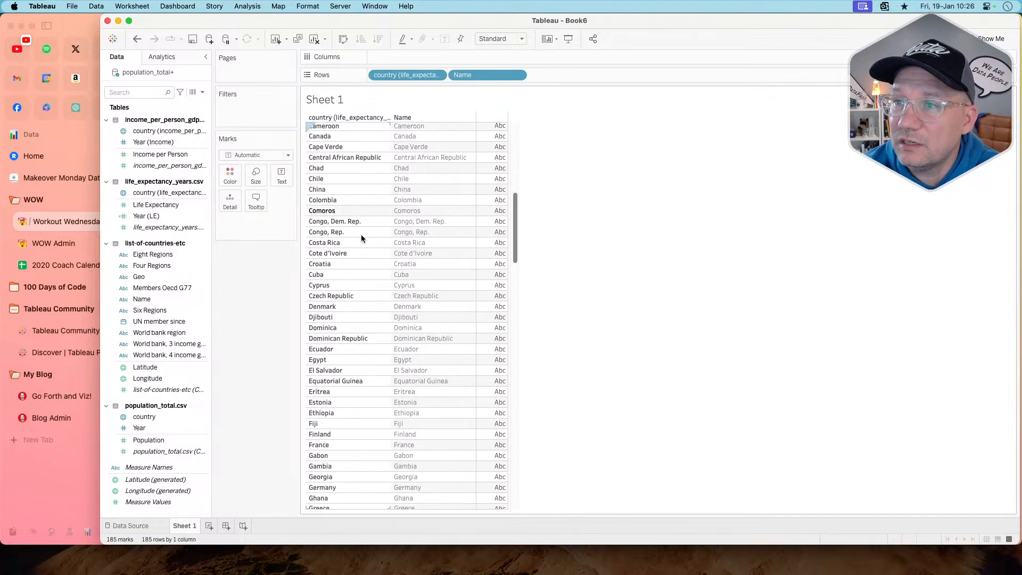
scroll(360, 234, up, 20)
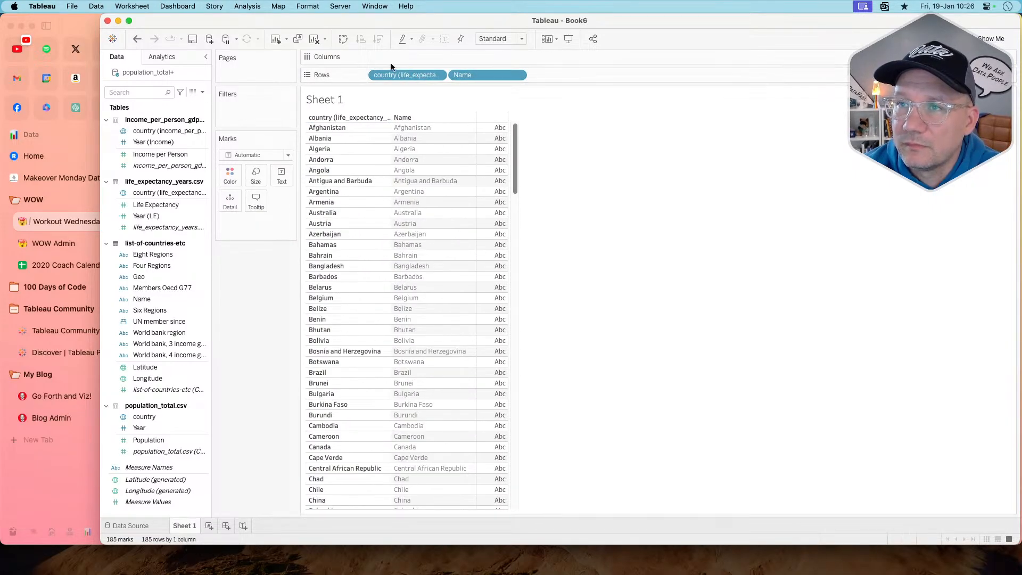
scroll(405, 213, down, 20)
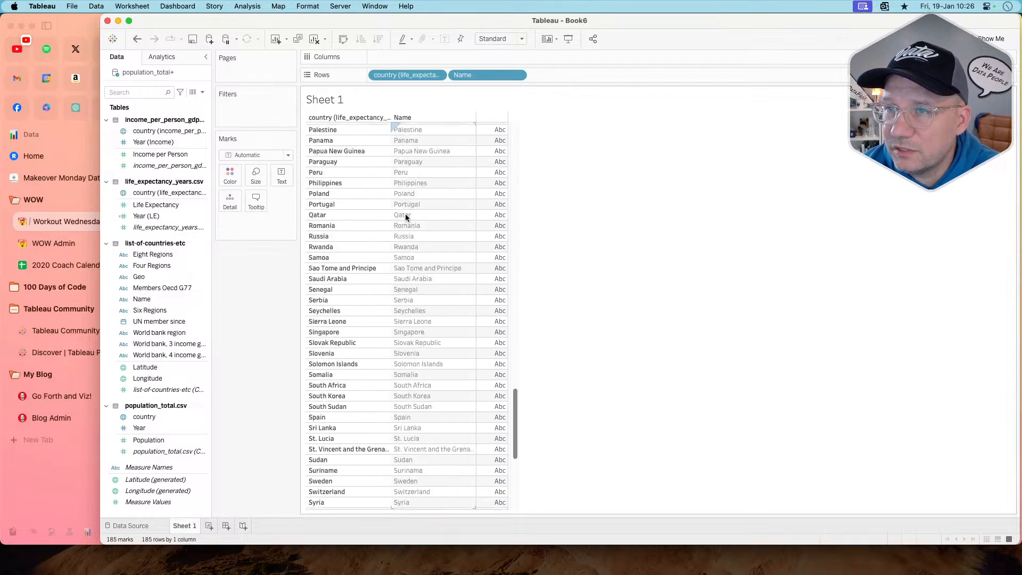
click(313, 40)
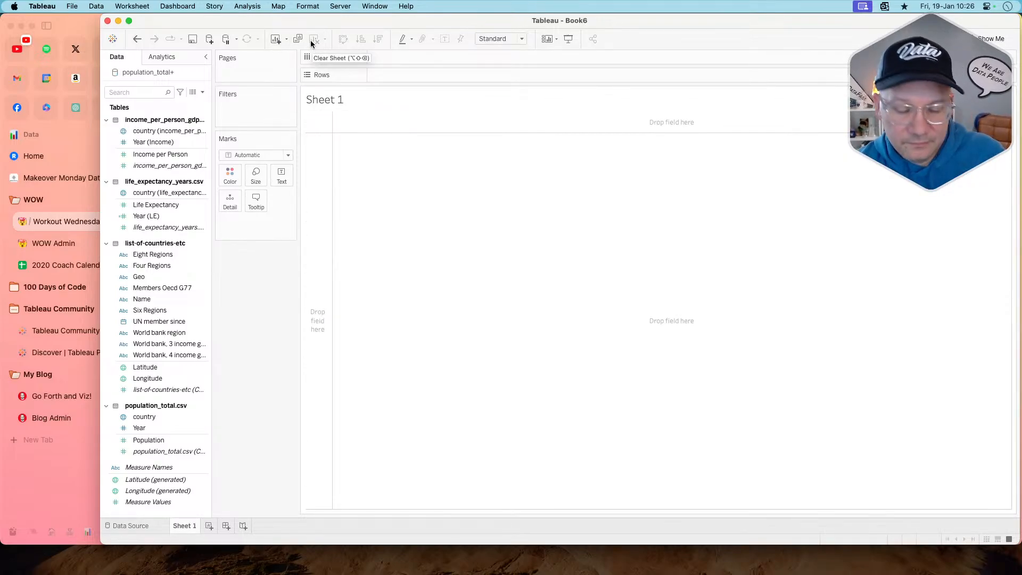
key(super+z)
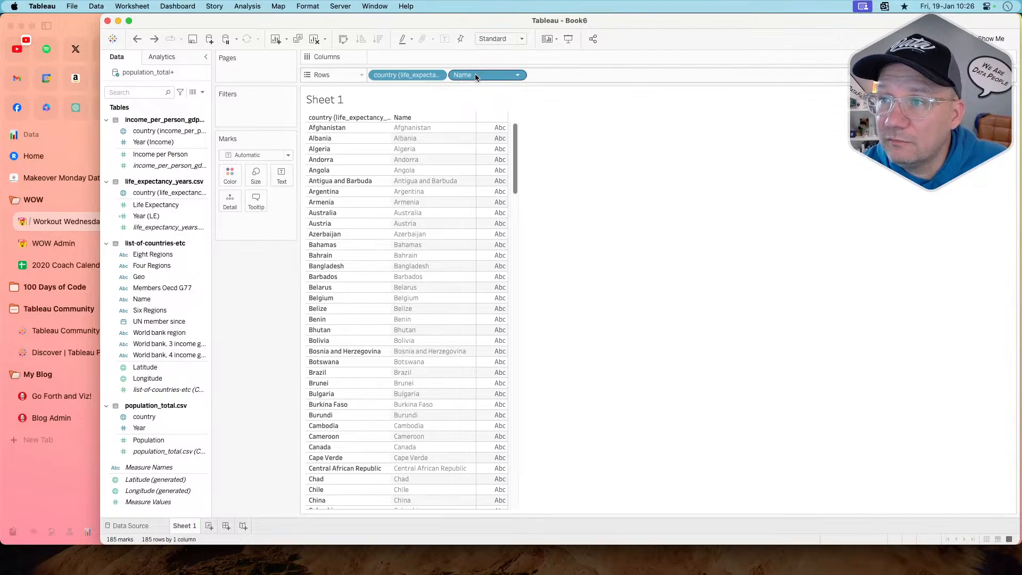
- Remove and re-add Name on Rows, and place the list-of-countries-etc count on Detail
drag(476, 77, 271, 293)
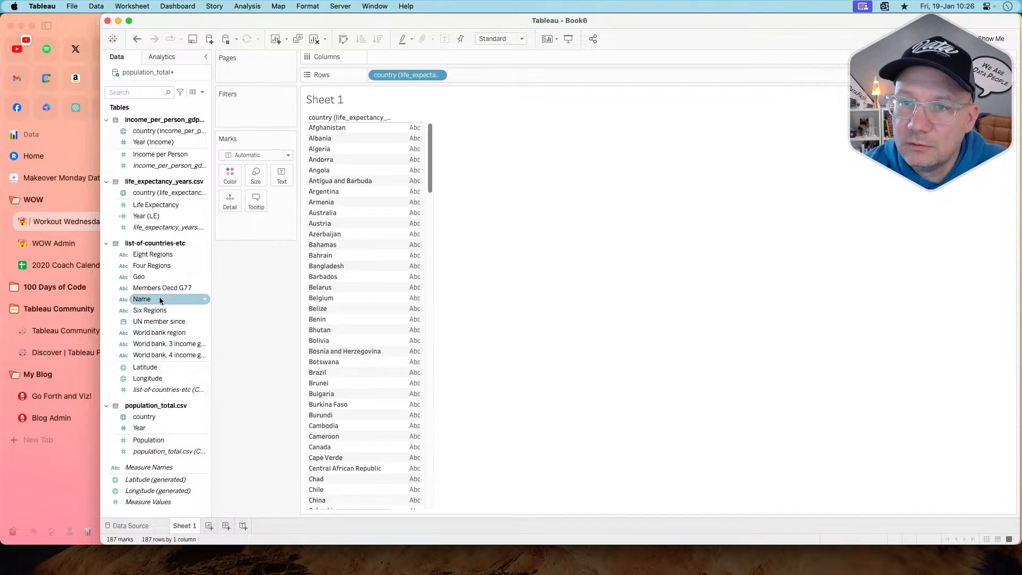
drag(143, 299, 493, 75)
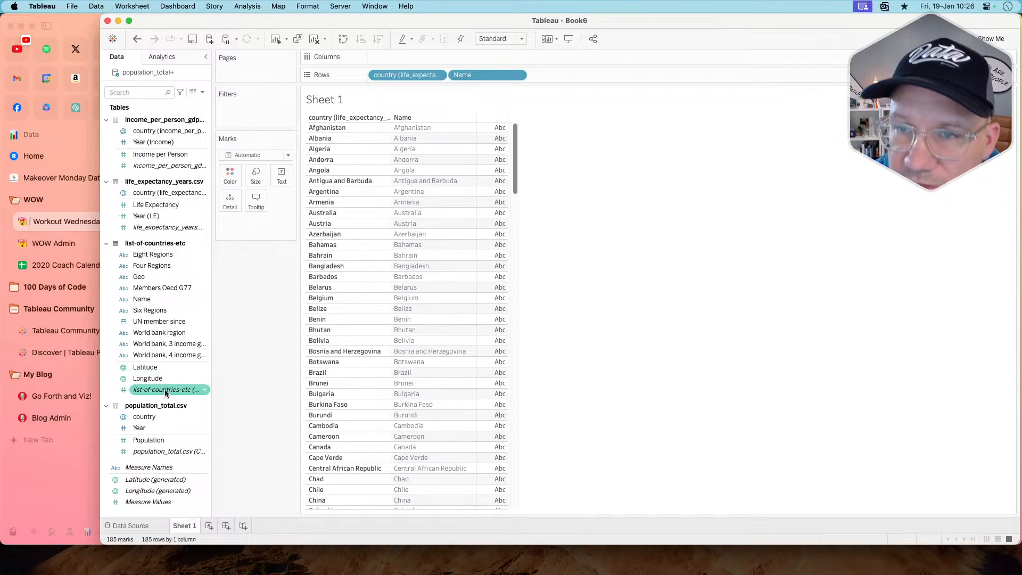
drag(165, 393, 231, 208)
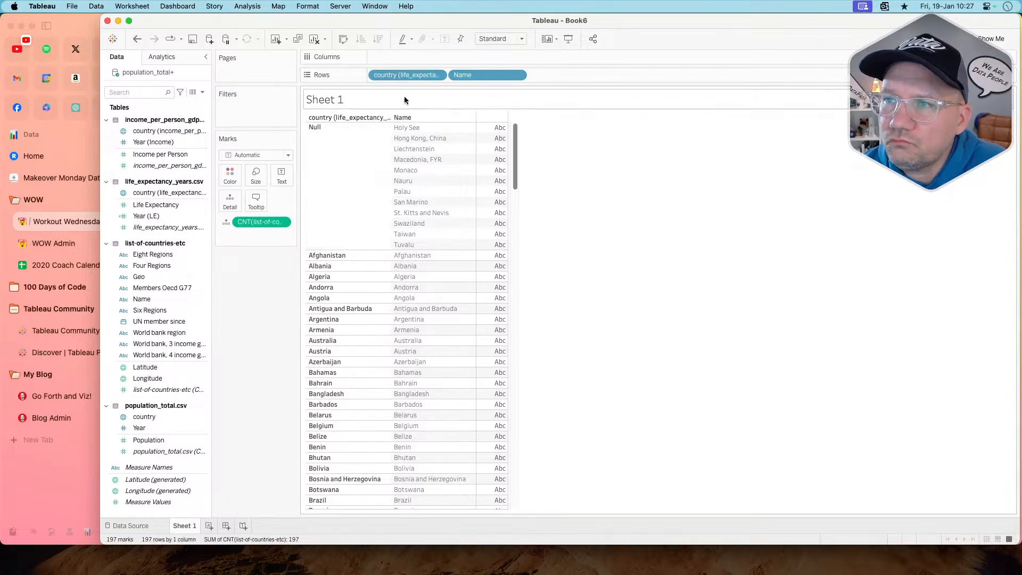
click(437, 75)
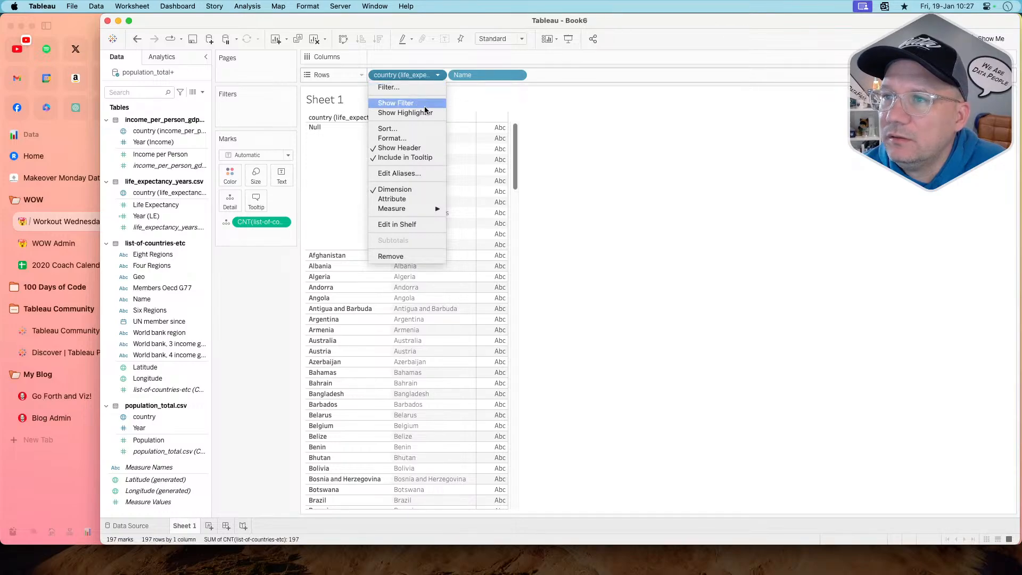
click(412, 87)
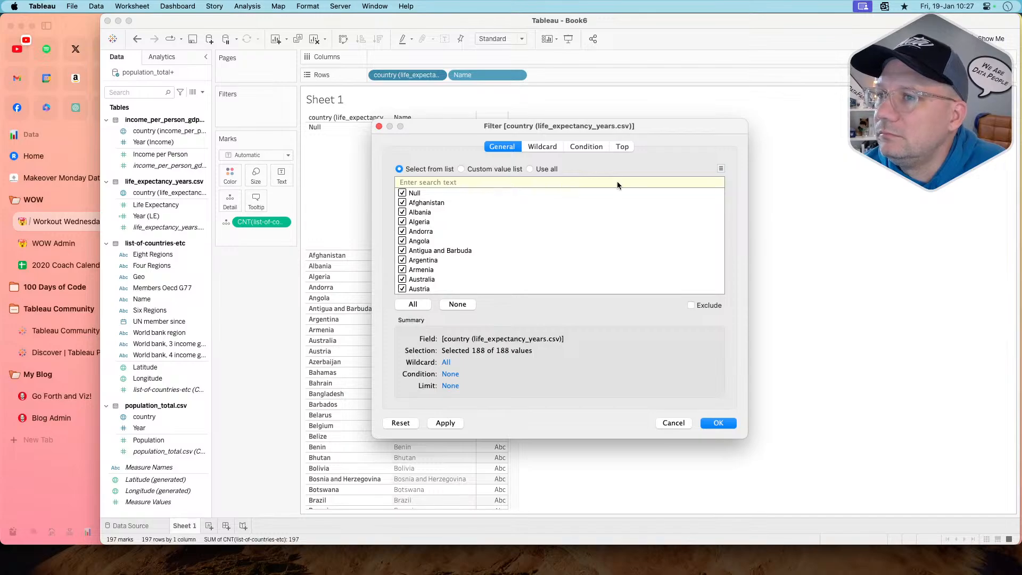
click(531, 170)
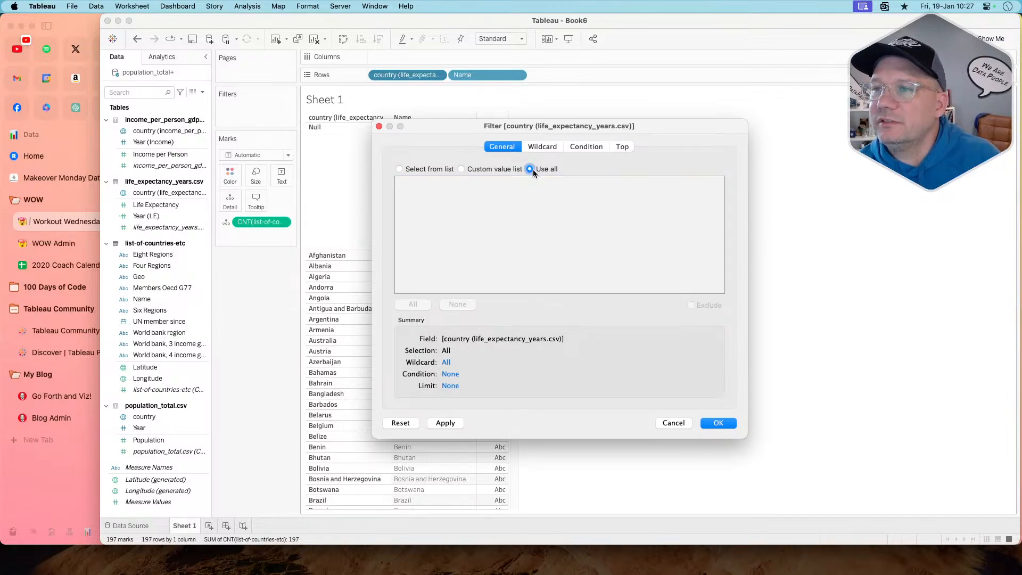
click(417, 171)
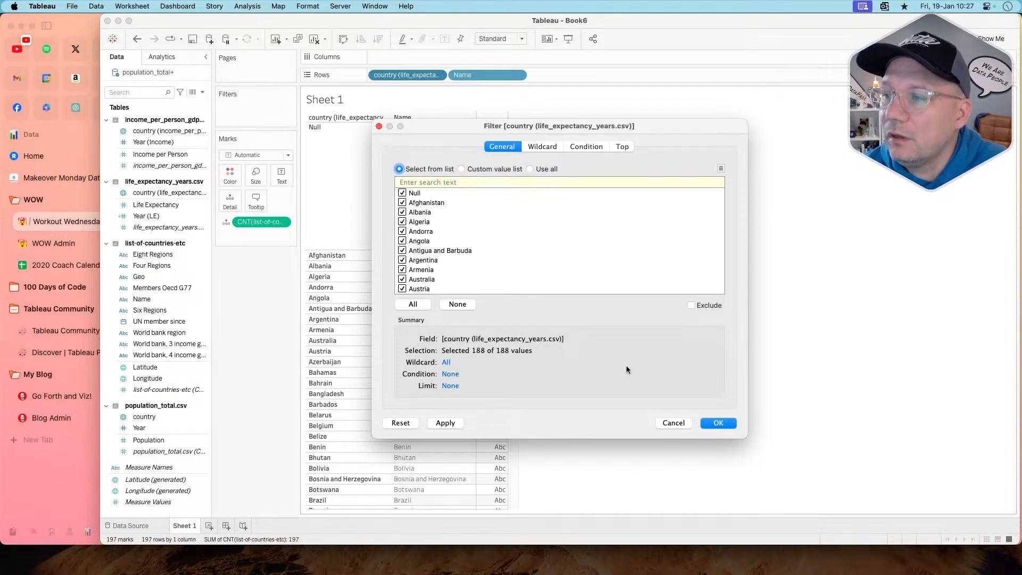
click(673, 423)
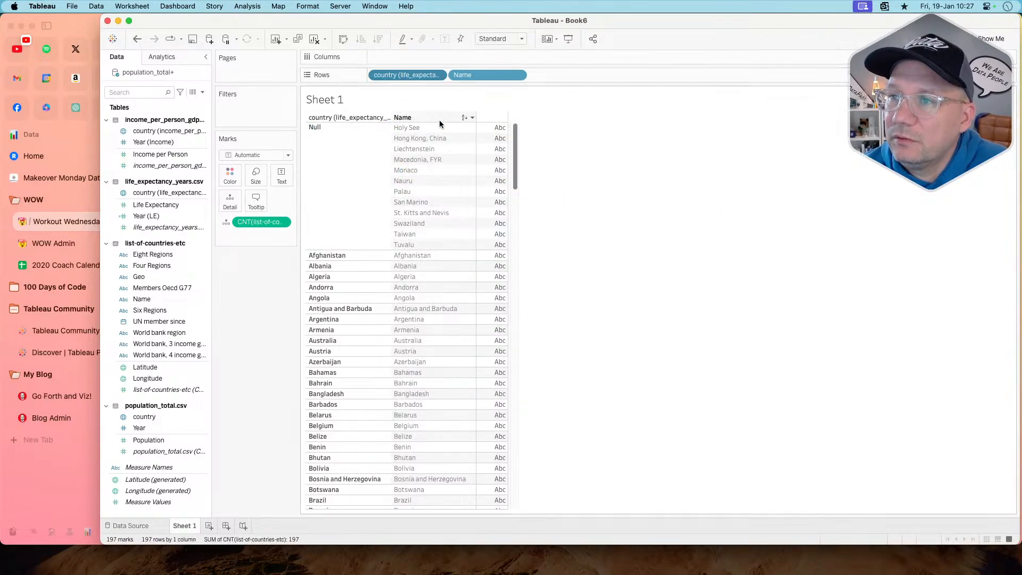
- Search the life expectancy country field's filter values for "hong", and close the filter without applying it
click(440, 75)
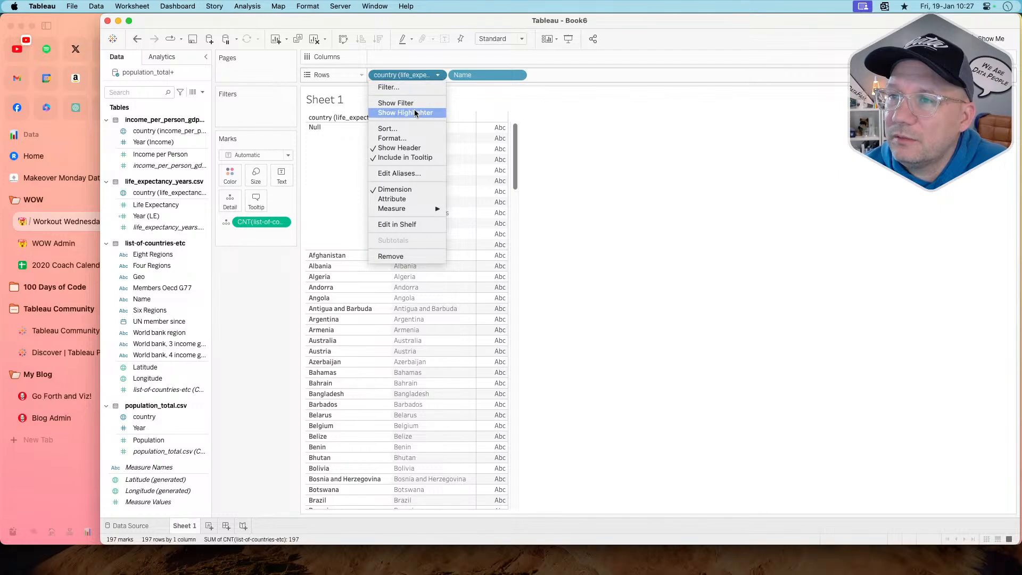
click(400, 87)
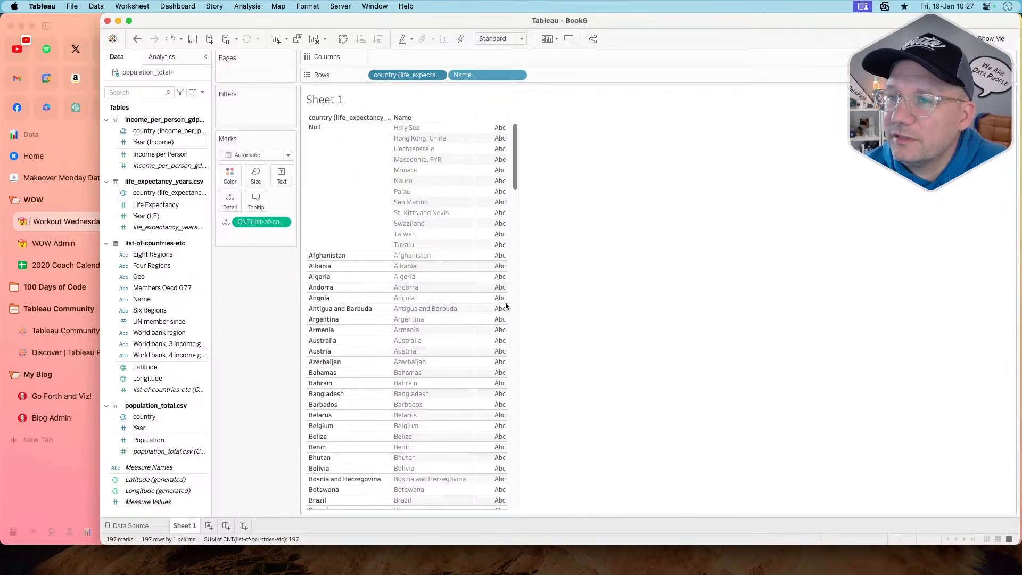
click(451, 183)
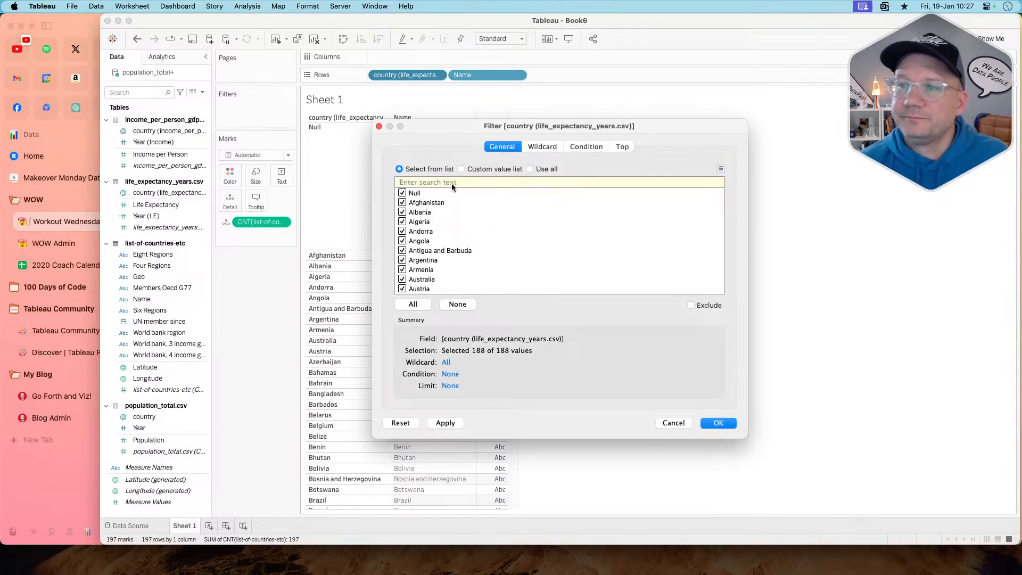
text(hong)
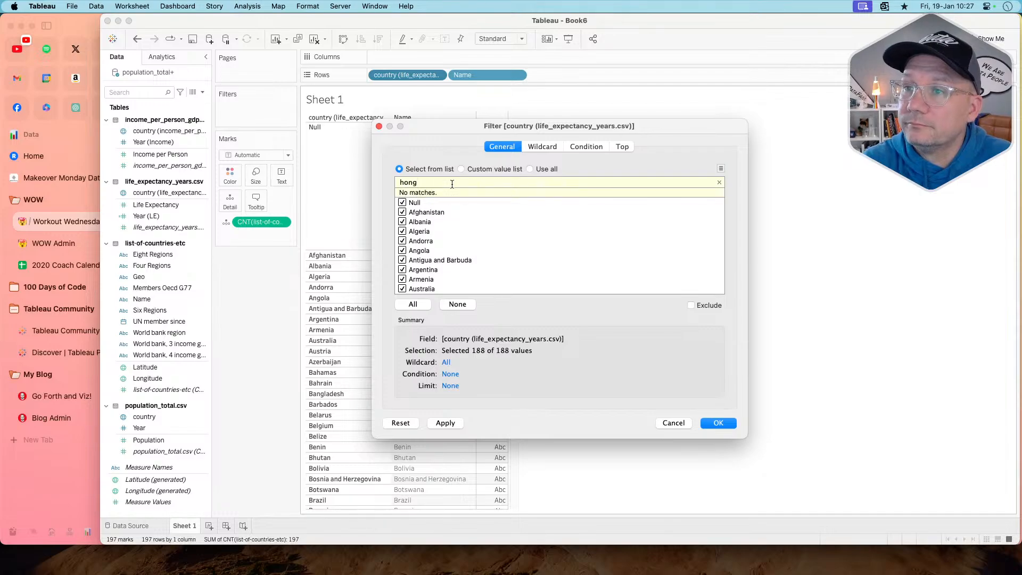
key(BackSpace)
key(BackSpace)
key(BackSpace)
key(BackSpace)
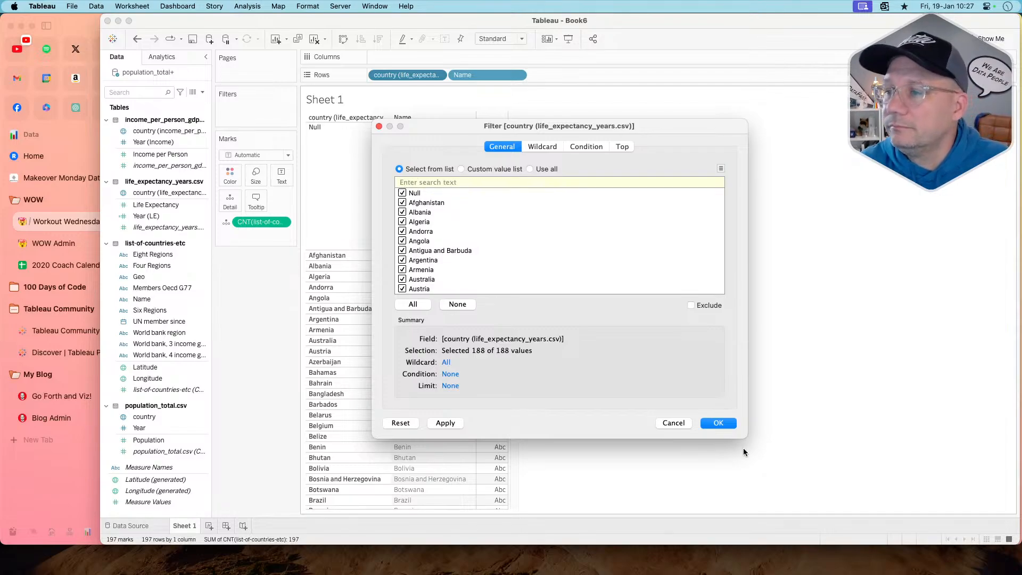
click(674, 423)
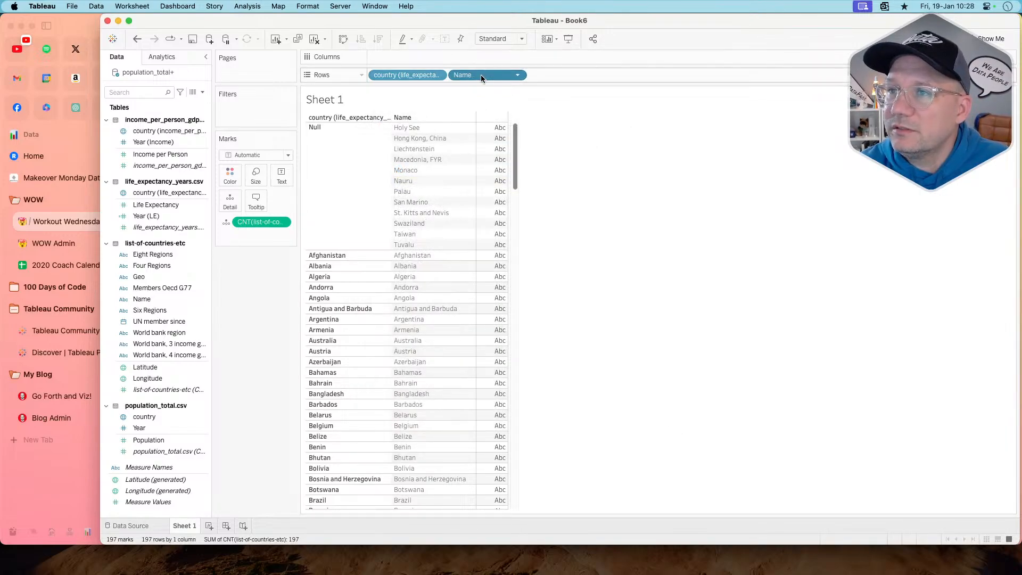
- Remove Name from Rows and the list-of-countries-etc count from Detail, keeping only the life expectancy country field
drag(481, 75, 257, 318)
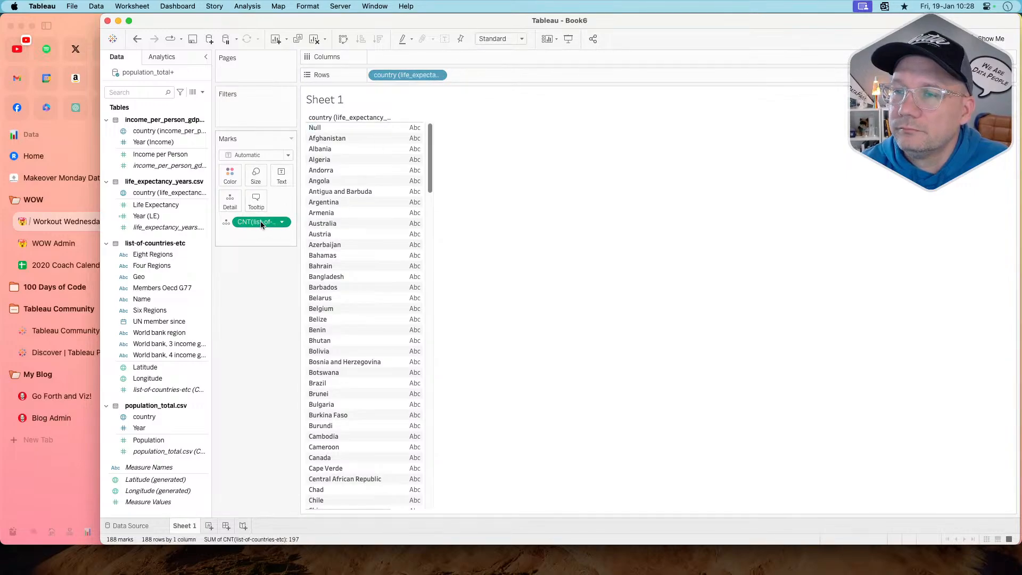
drag(261, 224, 260, 302)
click(439, 75)
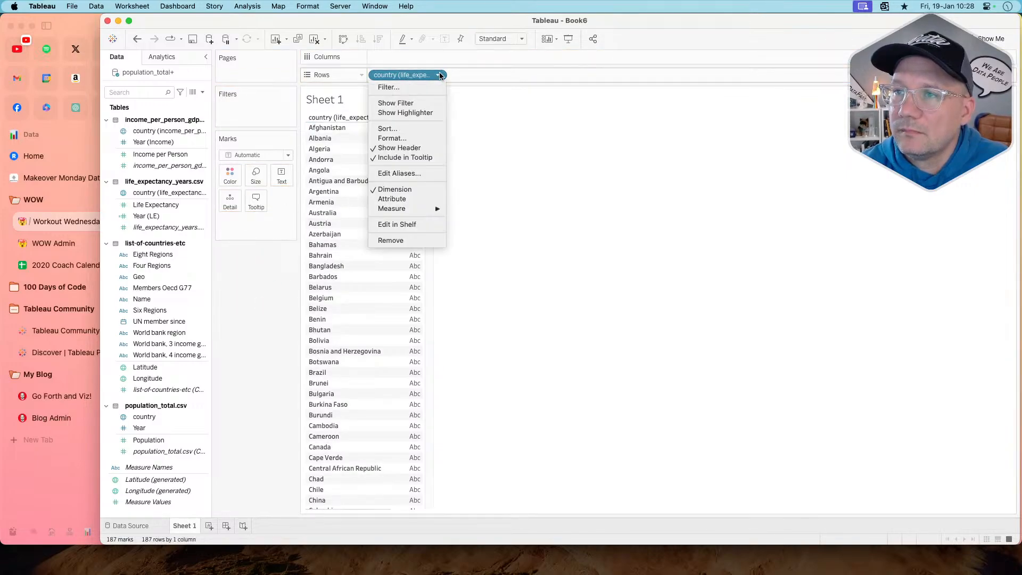
click(406, 75)
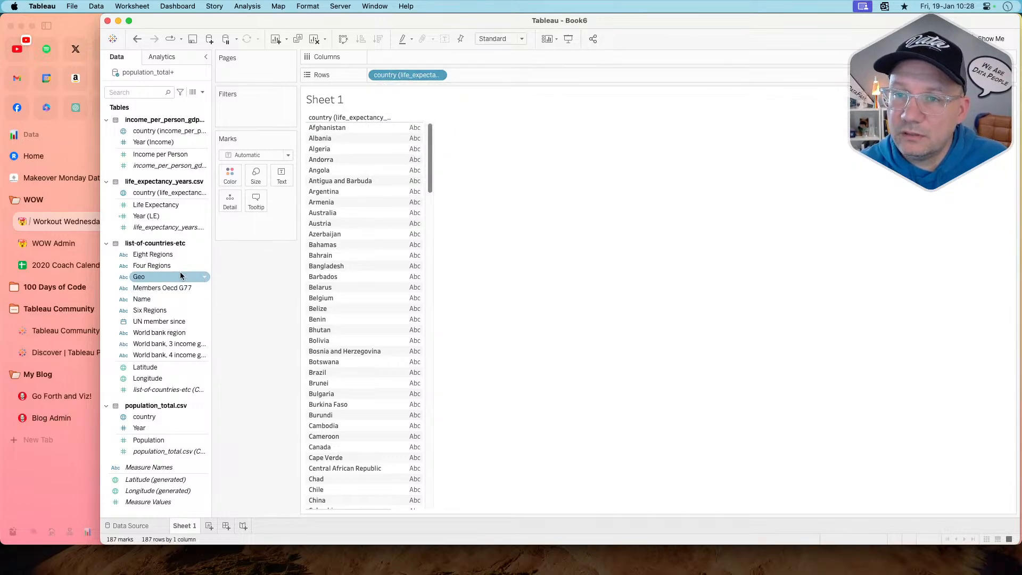
- Check the remaining life expectancy country list for "hong" in its filter values, and cancel the filter
click(438, 76)
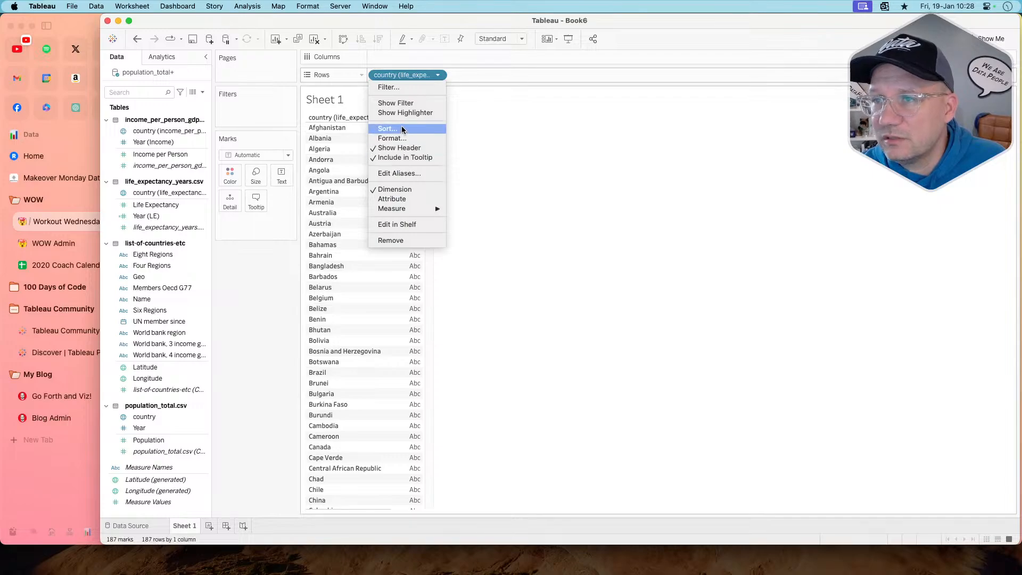
click(599, 188)
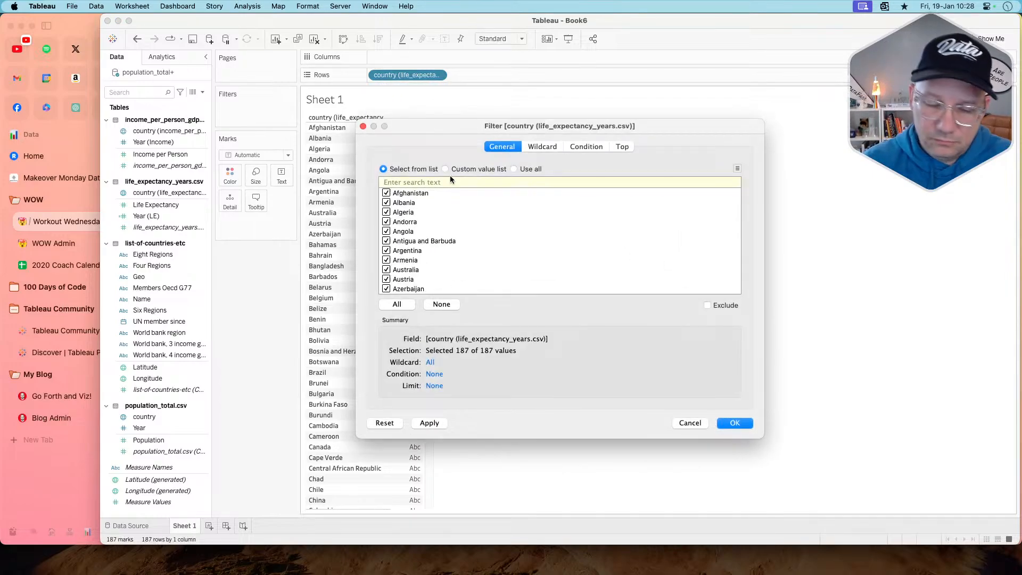
text(hong)
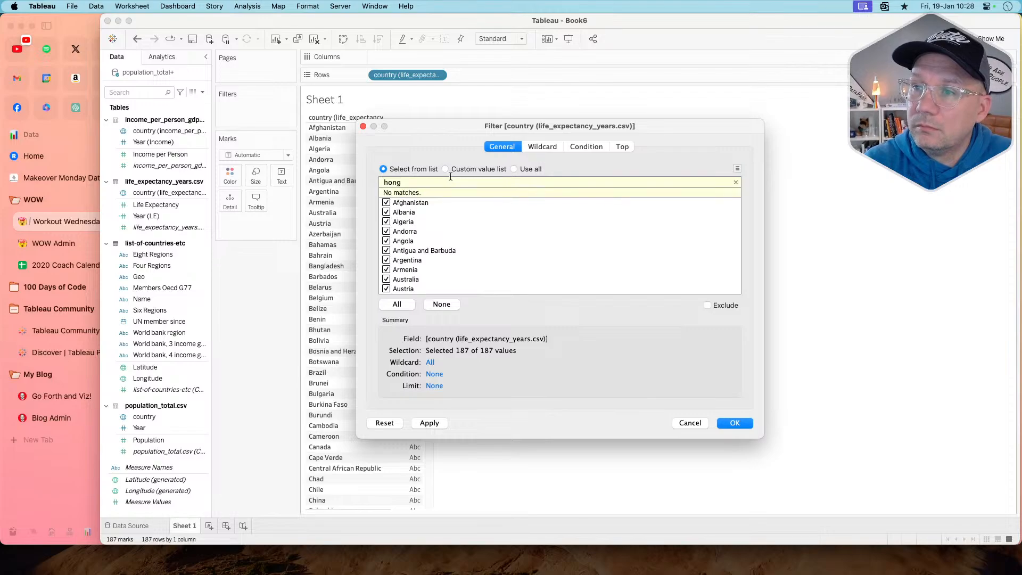
key(BackSpace)
key(BackSpace)
key(BackSpace)
key(BackSpace)
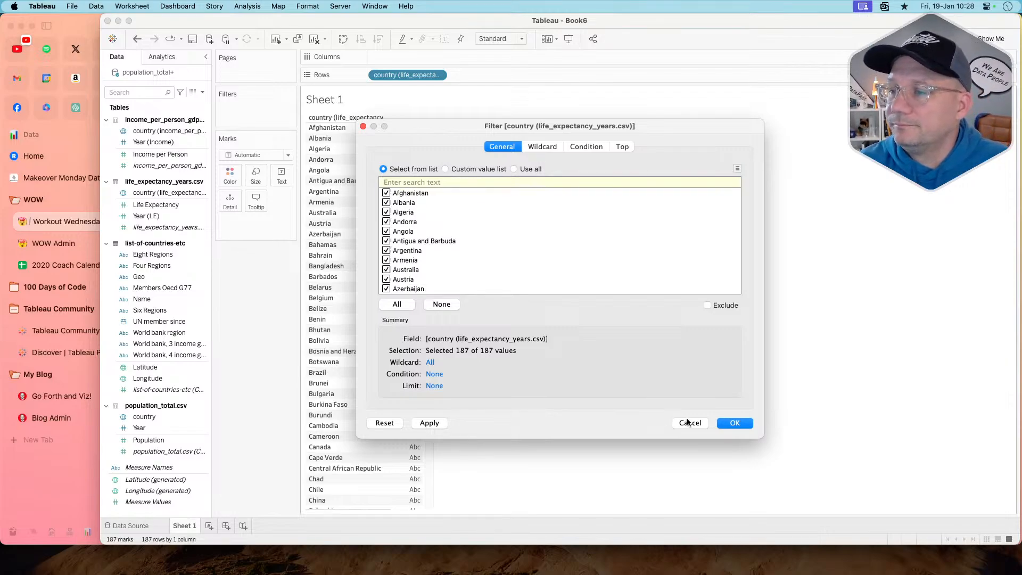
click(689, 423)
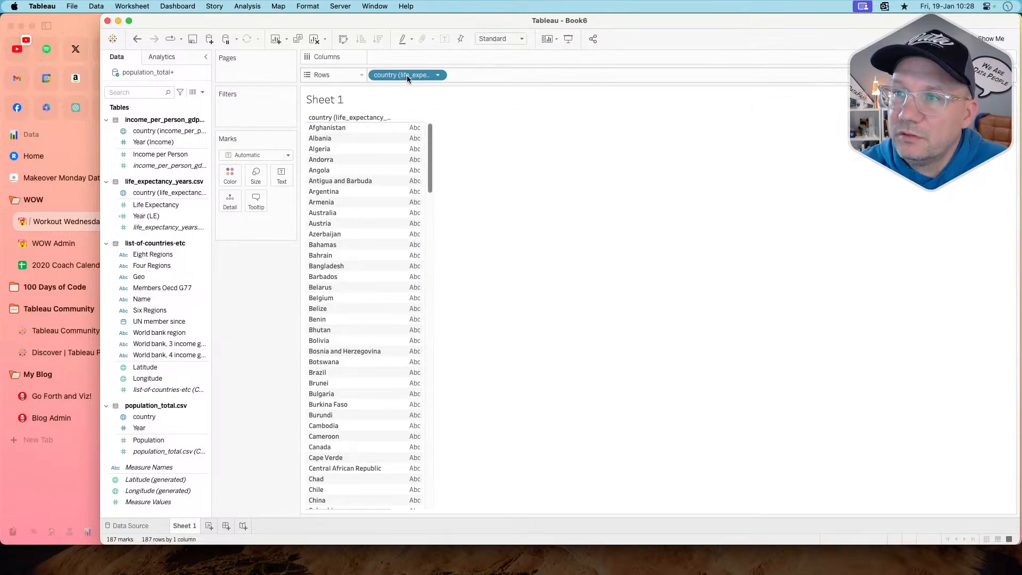
- Remove the life expectancy country field from Rows, and show the list-of-countries-etc table on the data source page
mouse_move(400, 75)
mouse_down()
mouse_move(263, 293)
mouse_move(426, 72)
mouse_move(366, 127)
mouse_move(406, 74)
mouse_up()
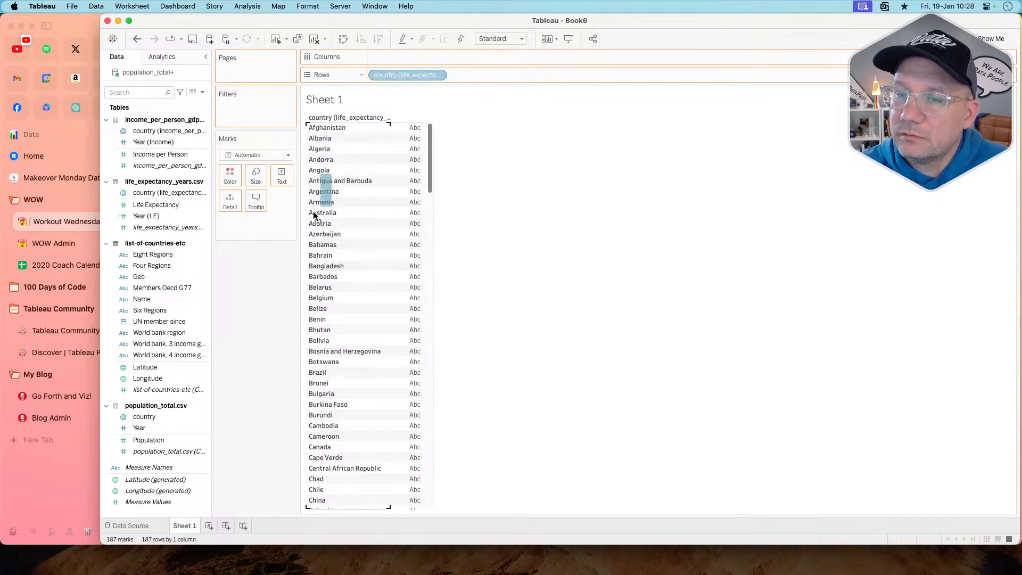
drag(314, 215, 228, 341)
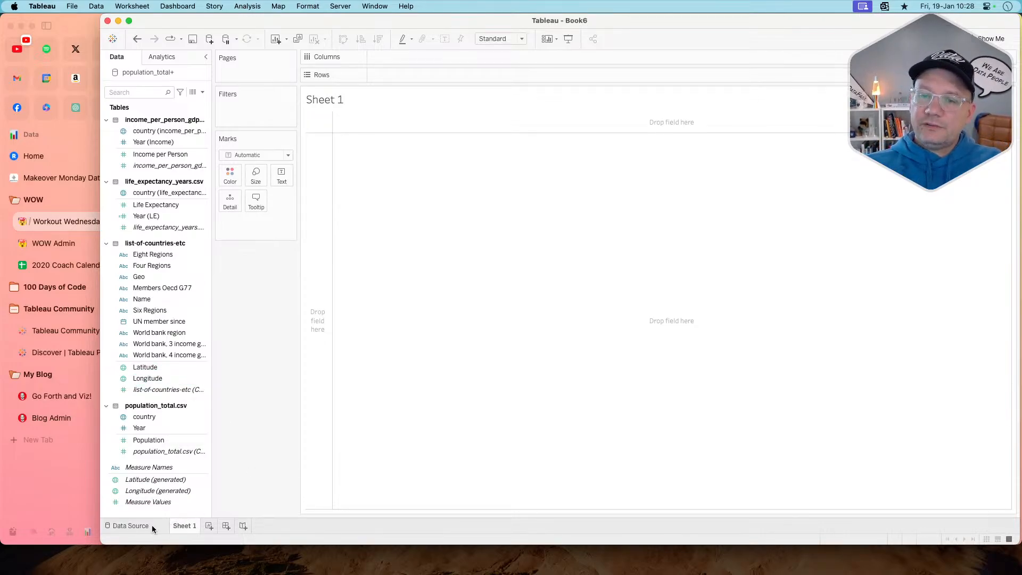
click(130, 526)
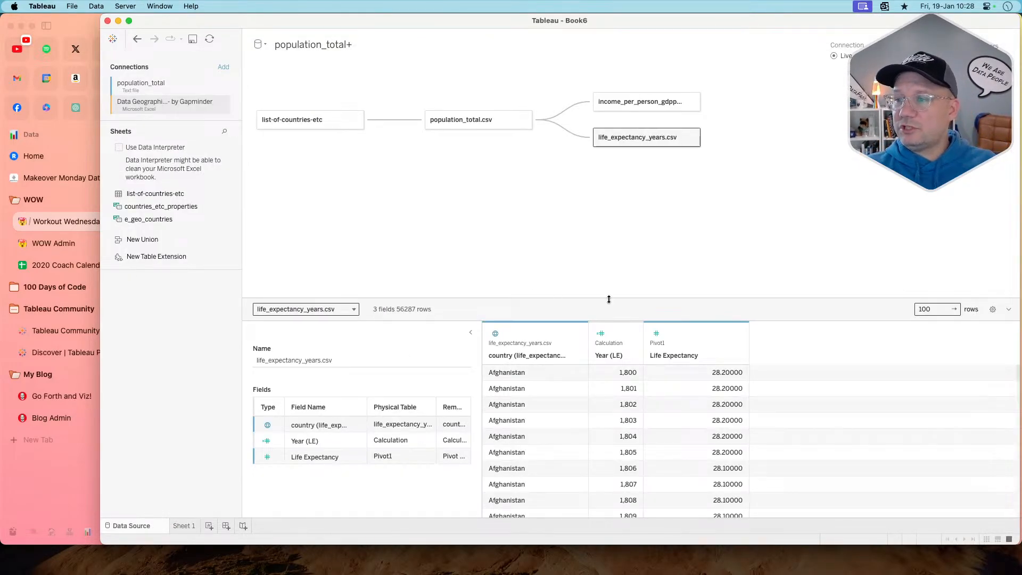
click(301, 124)
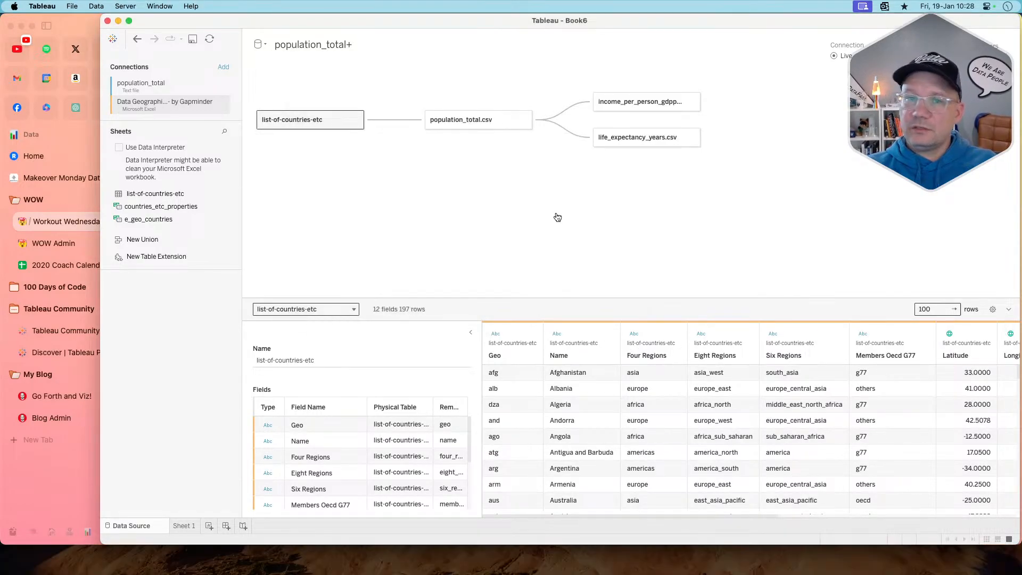
- Compare the Name and Eight Regions columns of list-of-countries-etc with the regions and tooltip in the browser's Workout Wednesday reference chart
key(super+Tab)
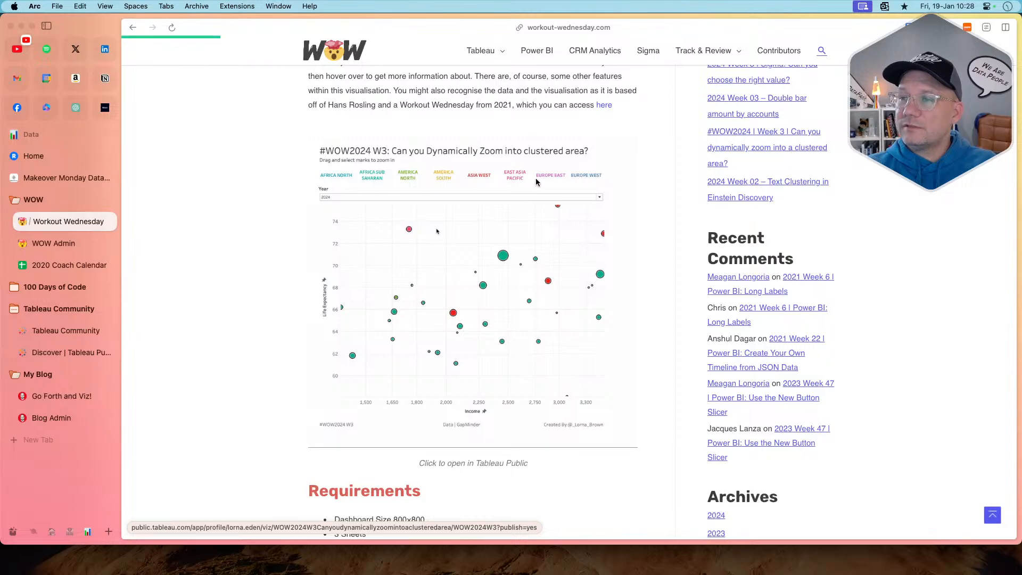
key(super+Tab)
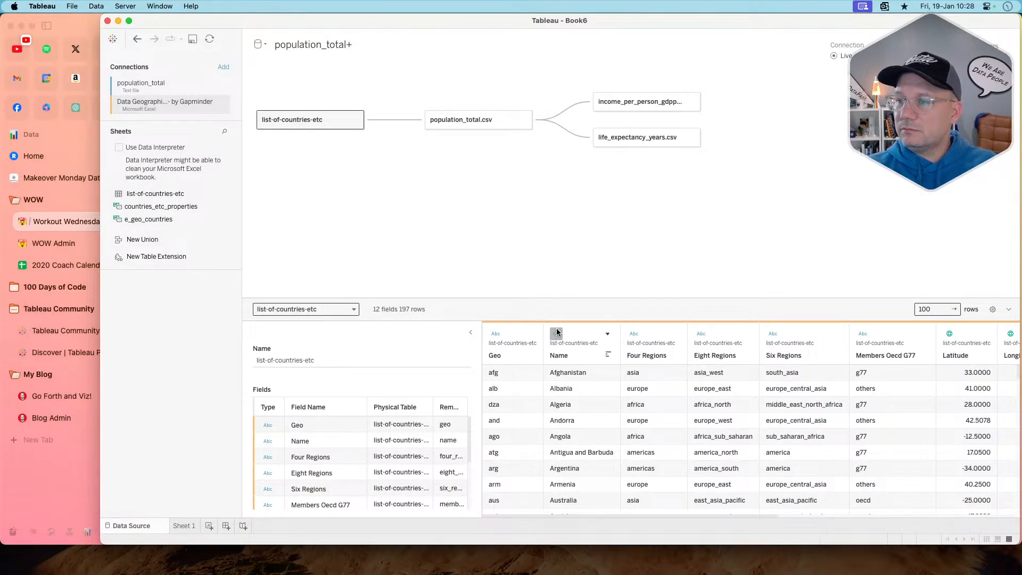
click(577, 333)
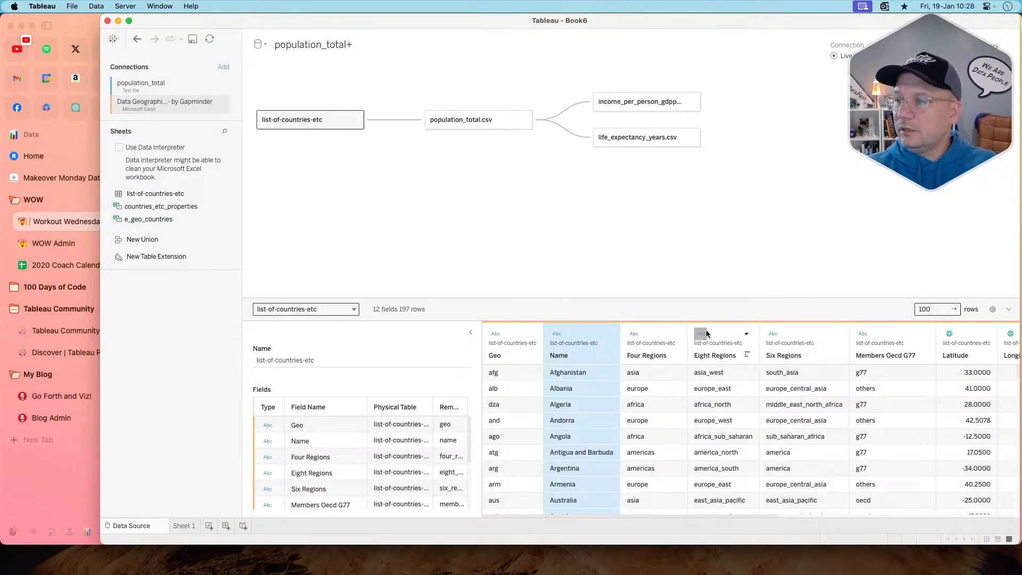
super+click(725, 334)
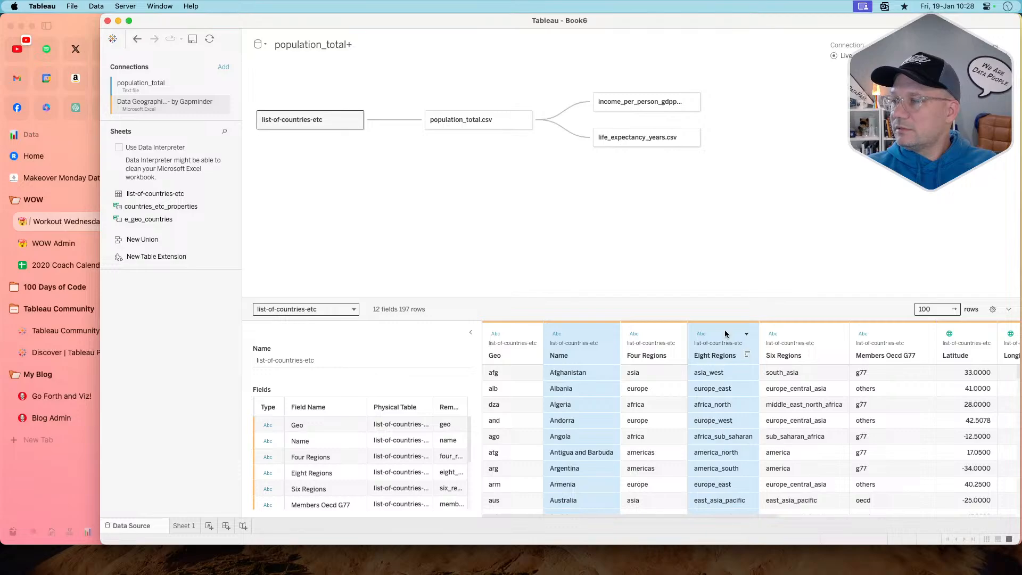
scroll(715, 405, right, 8)
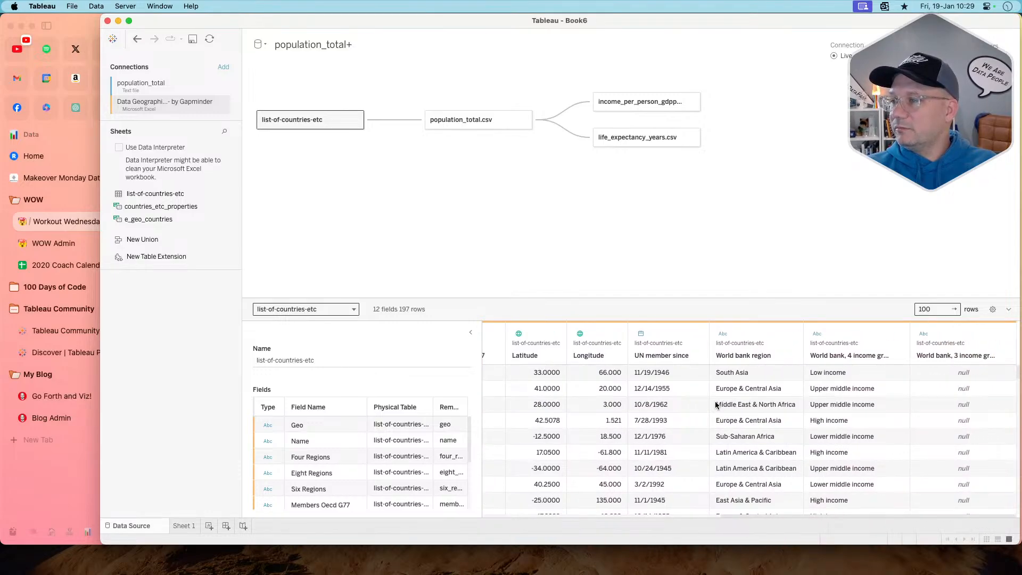
key(super+Tab)
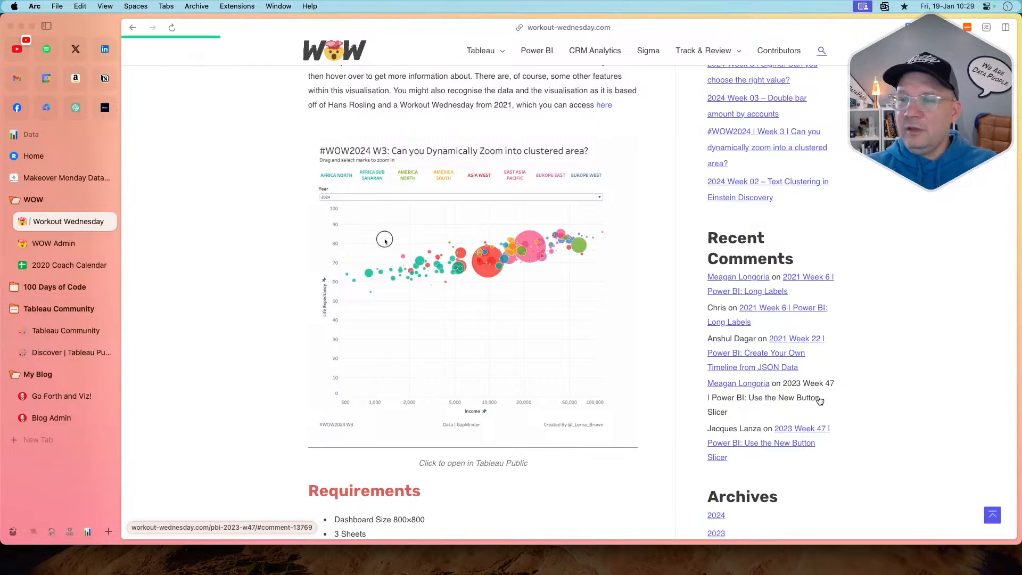
drag(384, 240, 436, 293)
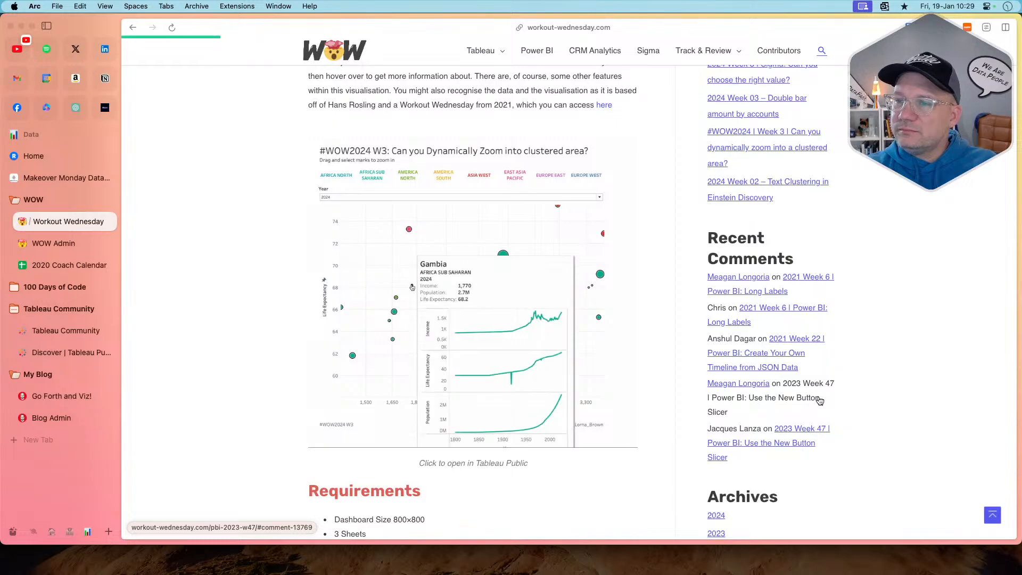
key(super+Tab)
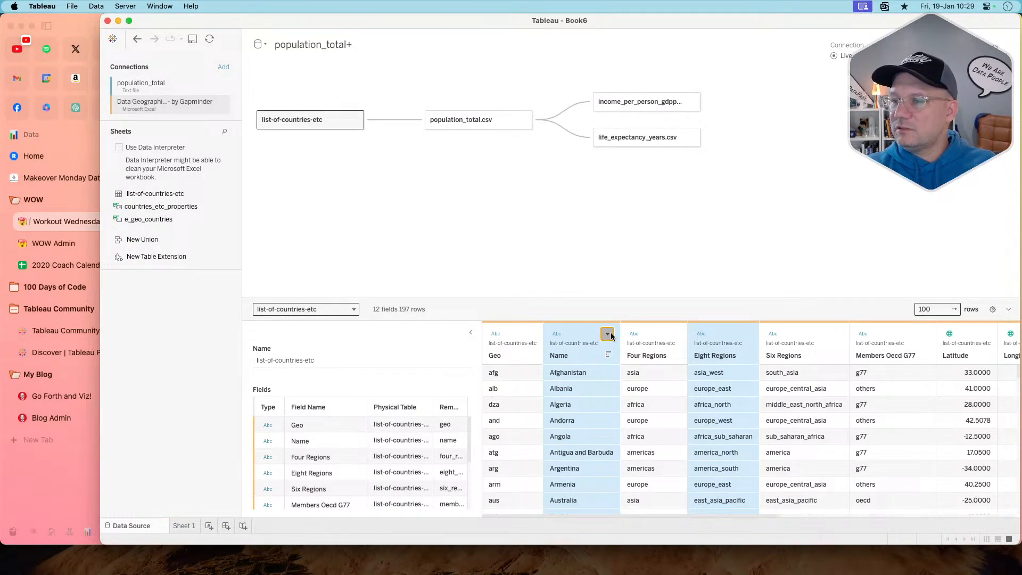
click(608, 334)
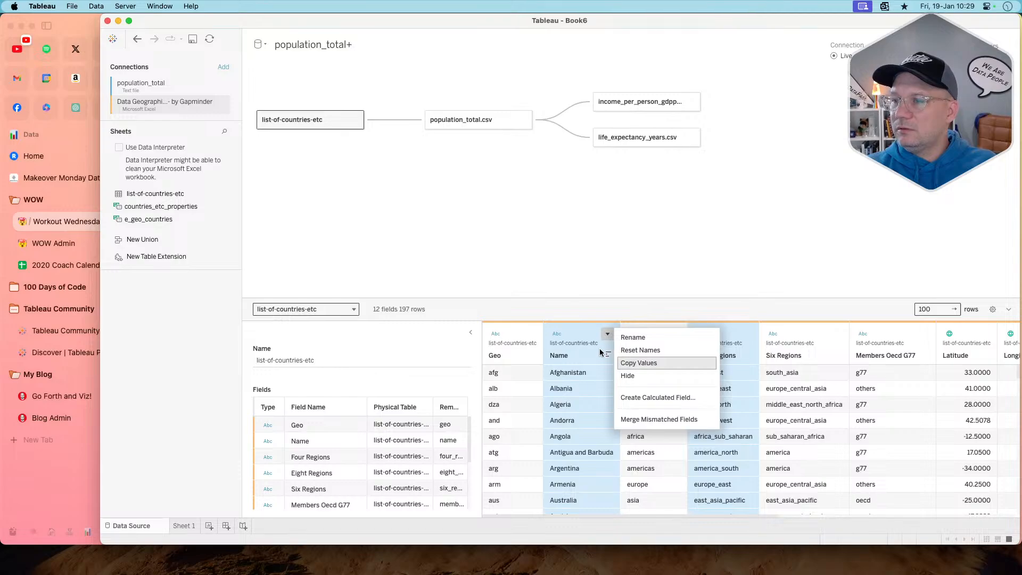
- Hide all list-of-countries-etc columns except Name and Eight Regions
click(551, 337)
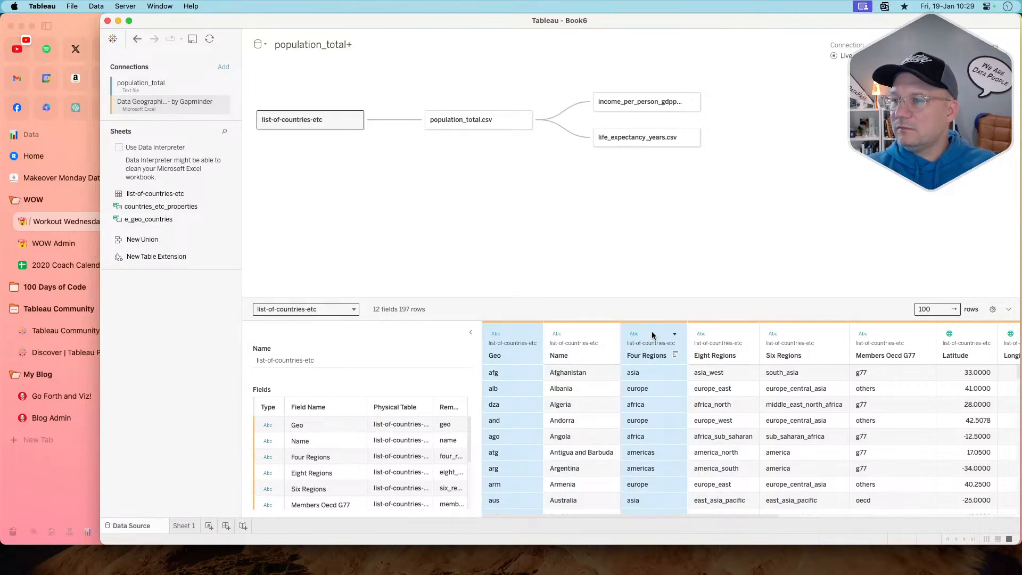
super+click(799, 340)
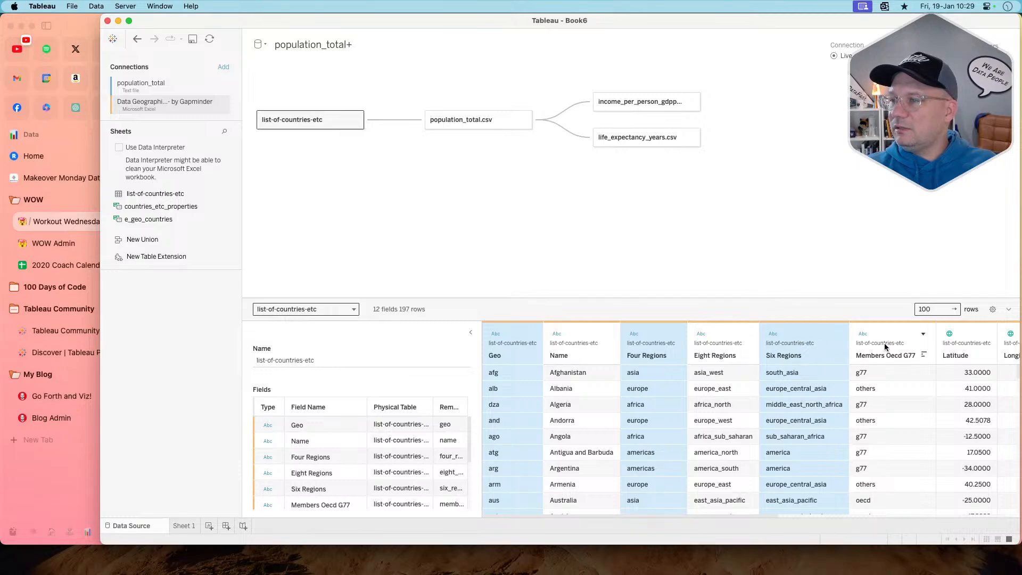
super+click(900, 338)
super+click(964, 336)
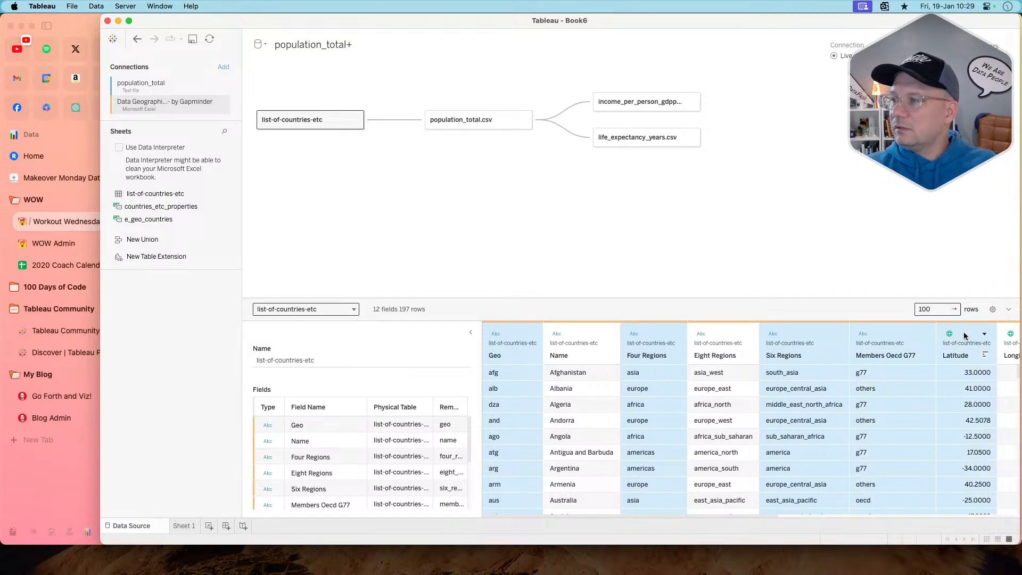
scroll(910, 412, right, 10)
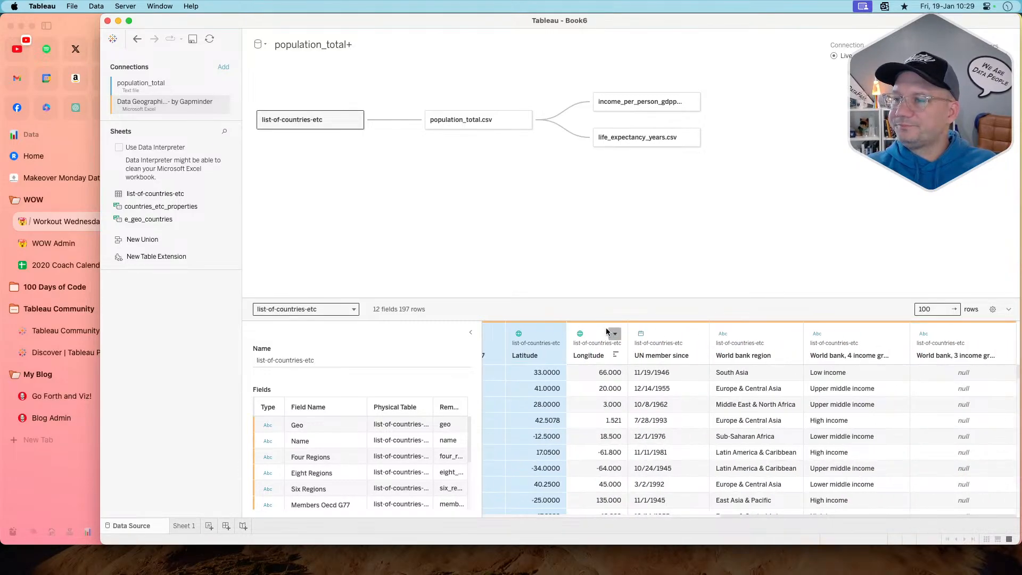
super+click(607, 328)
super+click(672, 330)
super+click(796, 340)
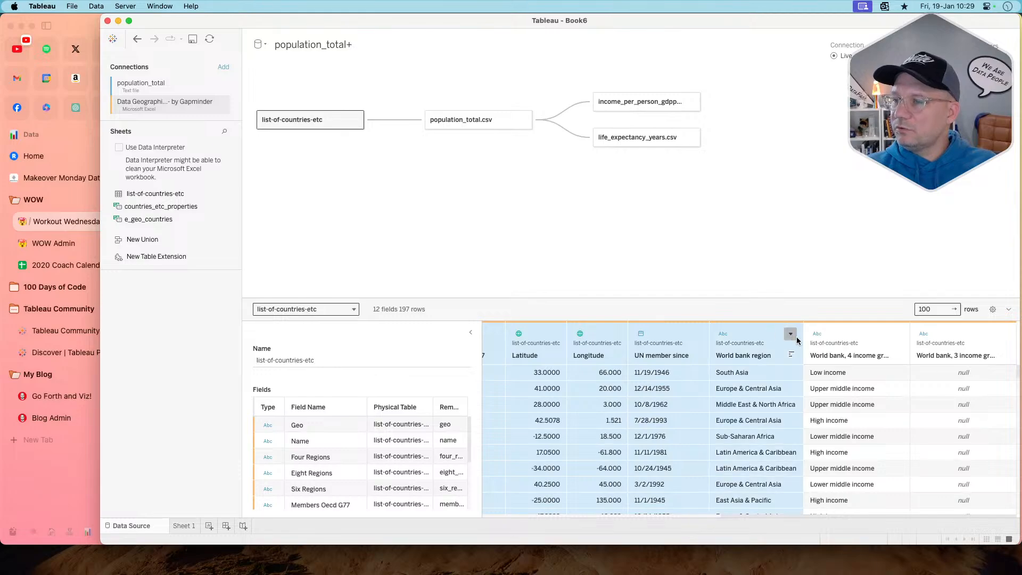
super+click(849, 337)
super+click(956, 338)
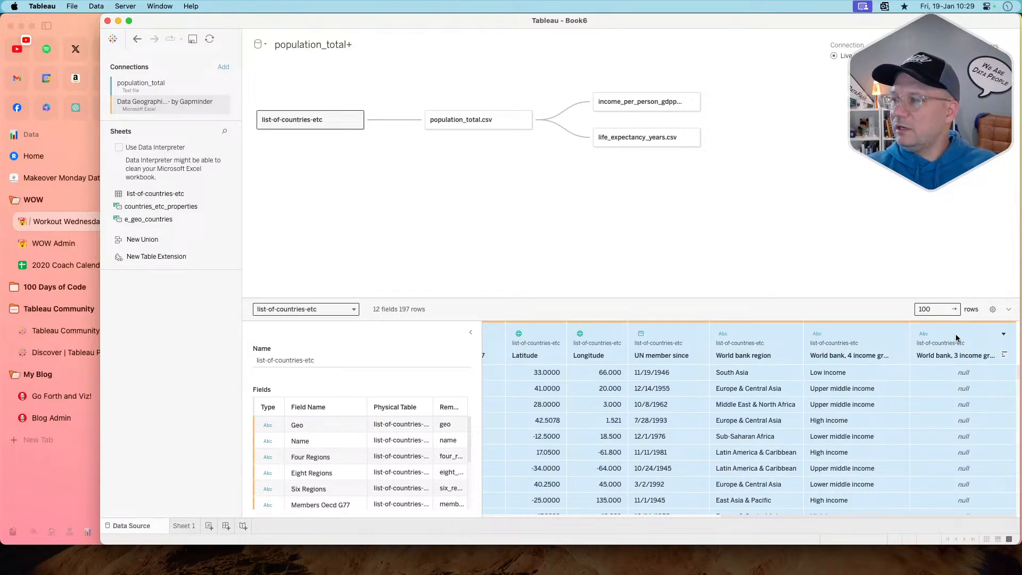
right_click(956, 338)
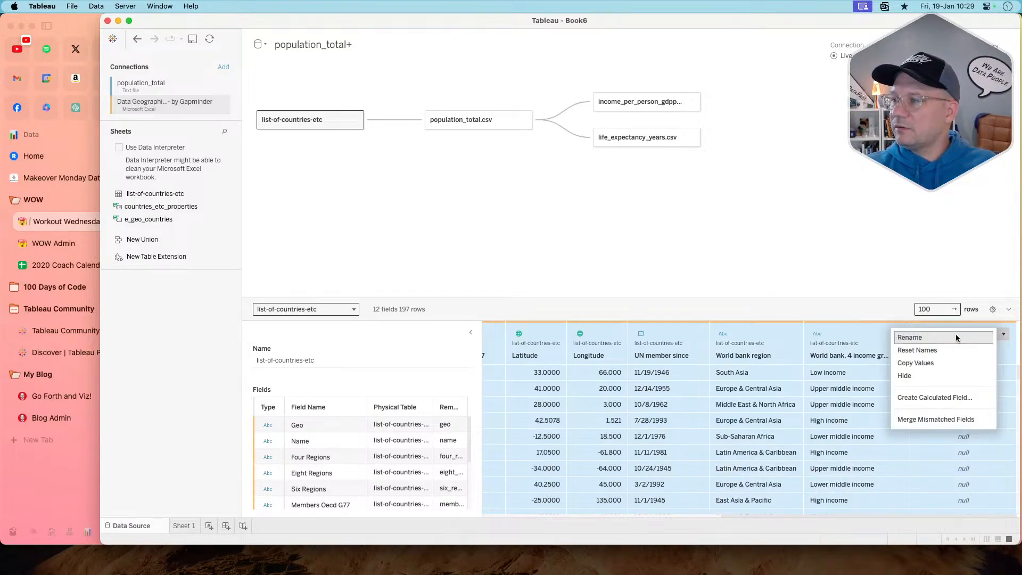
click(919, 379)
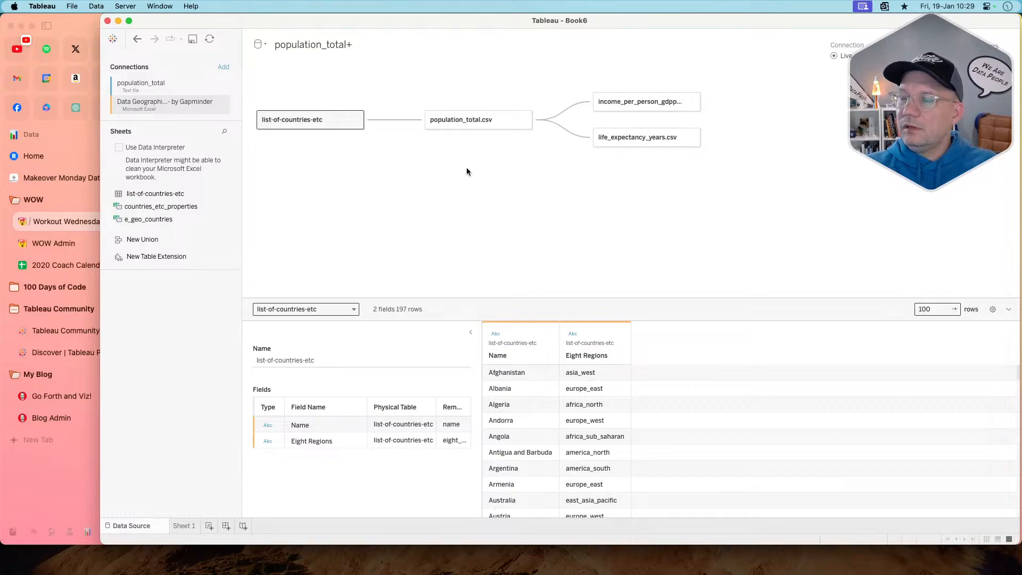
- Swap population_total.csv with list-of-countries-etc so that population_total.csv is the root table of the data model
click(476, 123)
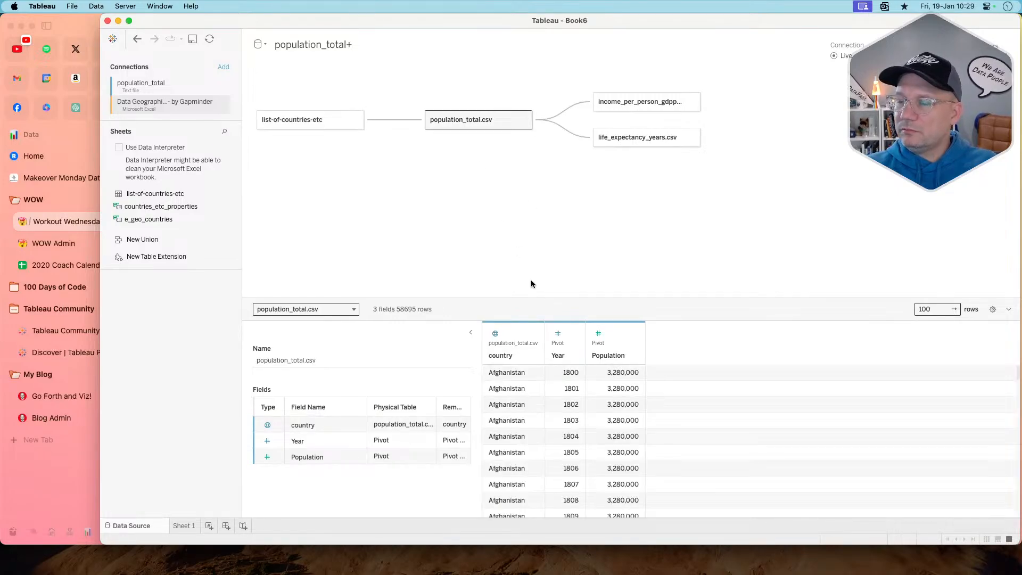
click(514, 334)
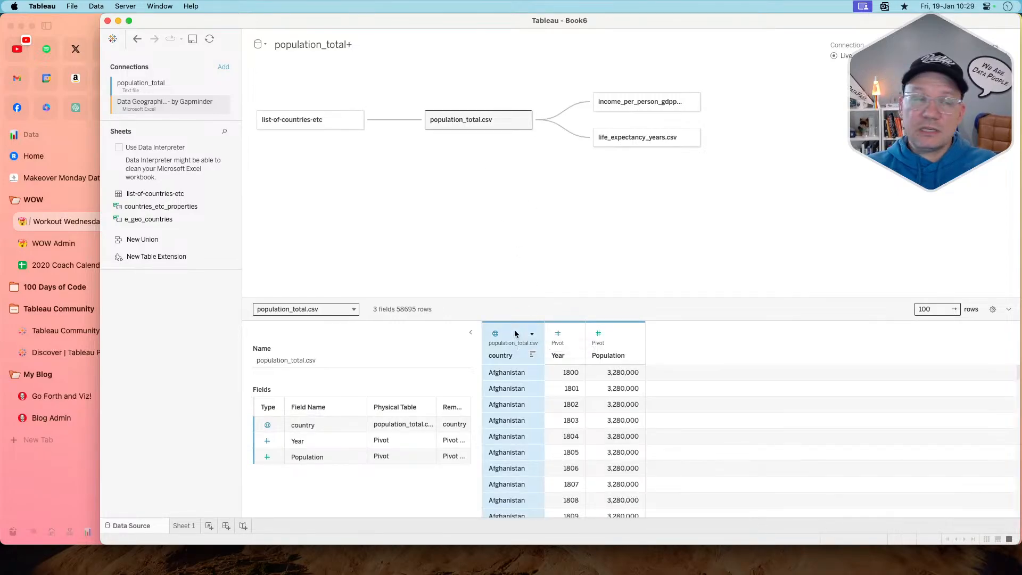
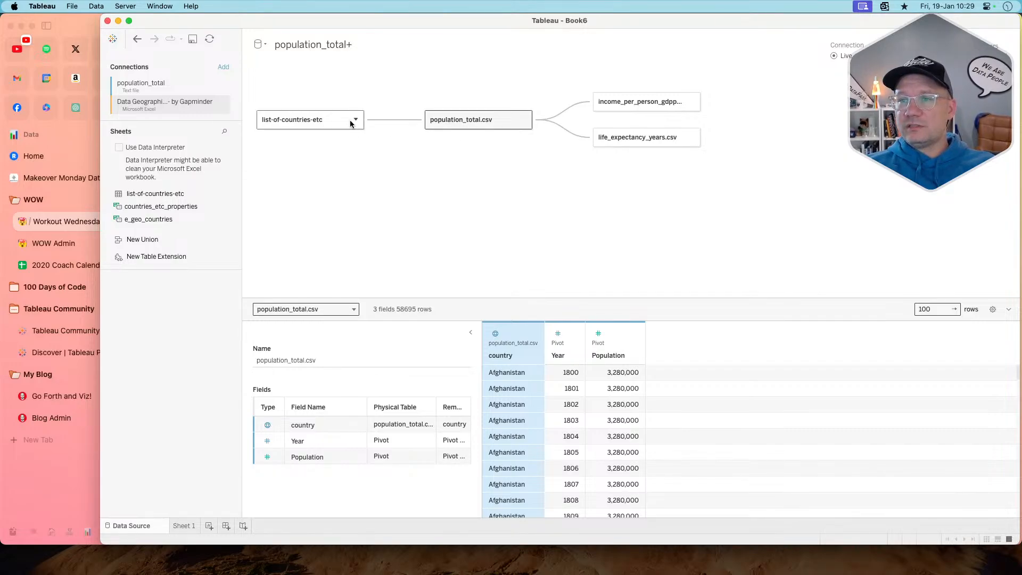
mouse_move(330, 119)
mouse_down()
mouse_move(590, 179)
mouse_move(375, 145)
mouse_move(349, 113)
mouse_up()
click(524, 119)
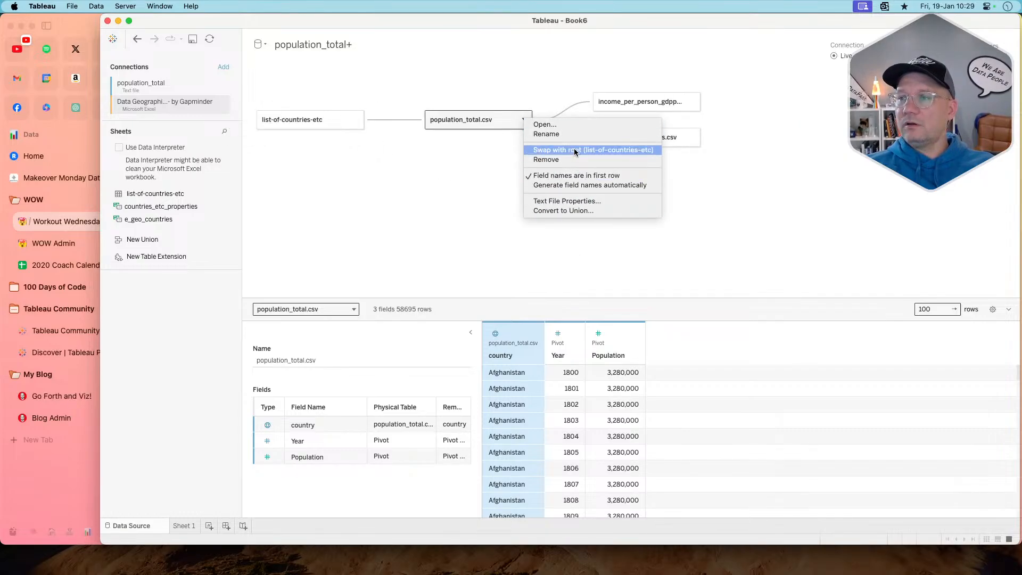
click(574, 151)
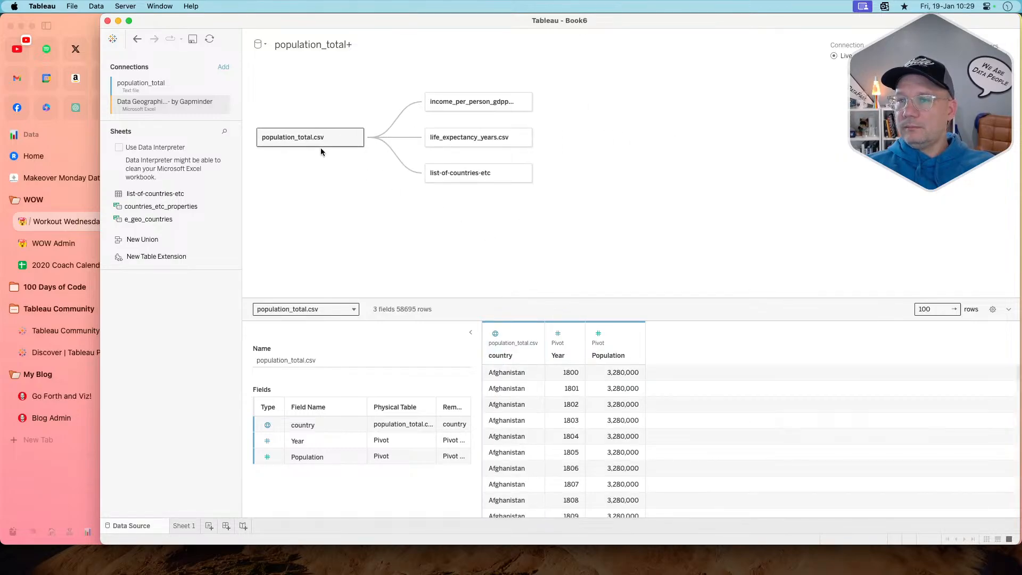
- Compare the fields of list-of-countries-etc and population_total.csv, and hide the redundant Name field in list-of-countries-etc
click(481, 171)
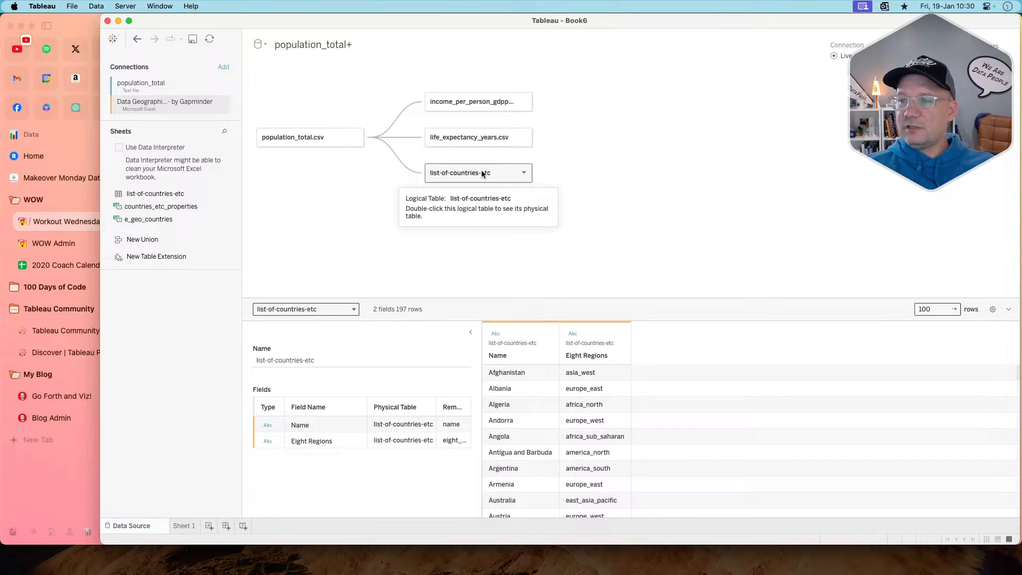
click(314, 141)
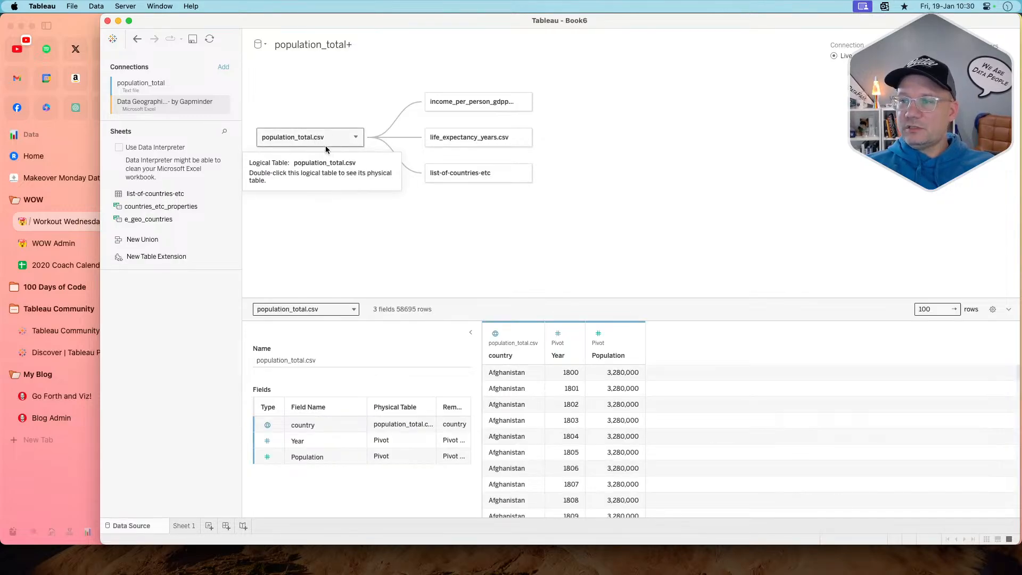
click(468, 176)
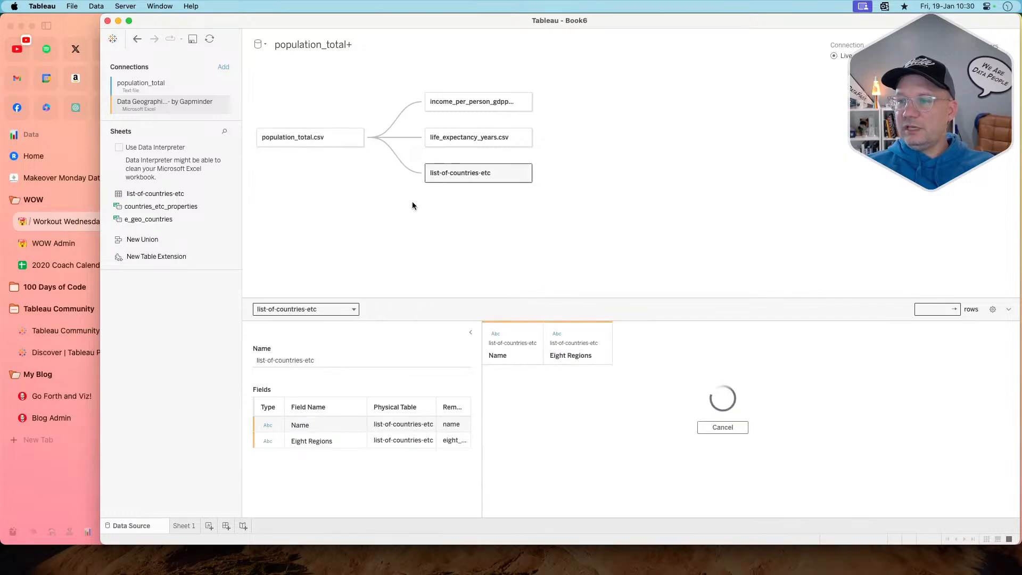
click(547, 334)
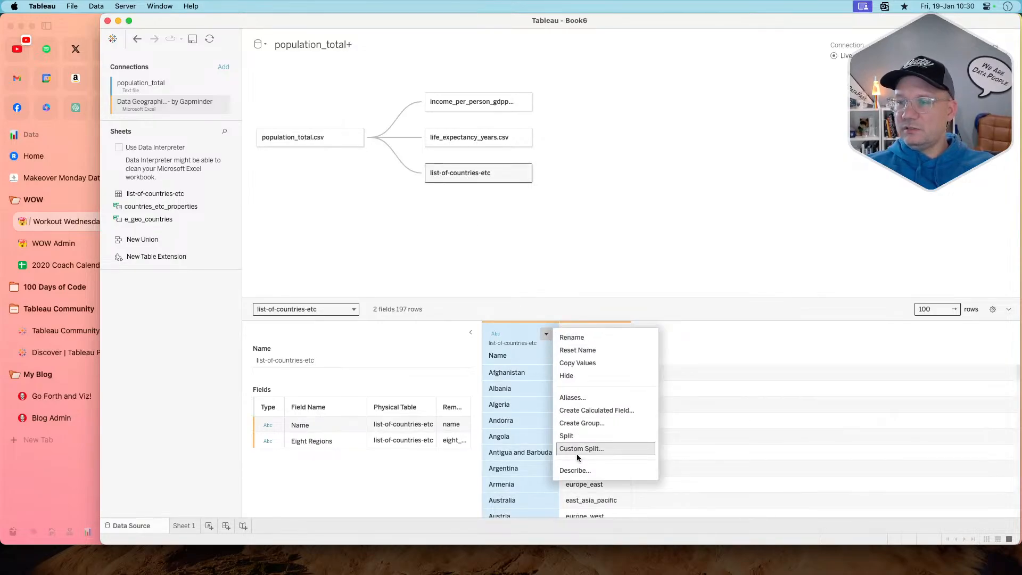
click(584, 375)
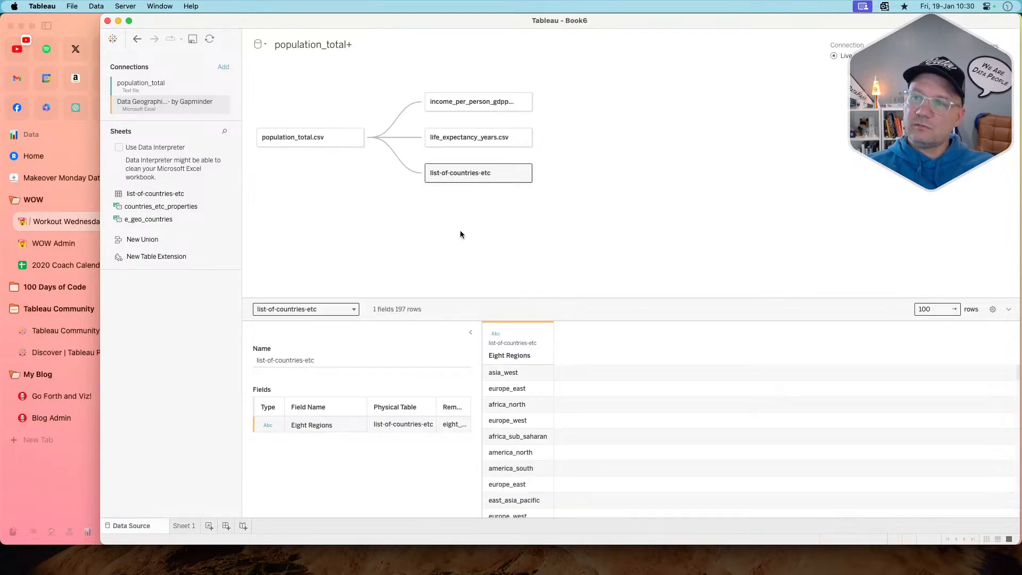
- Hide the country and Year (LE) fields in life_expectancy_years.csv, leaving only Life Expectancy
click(452, 135)
click(575, 334)
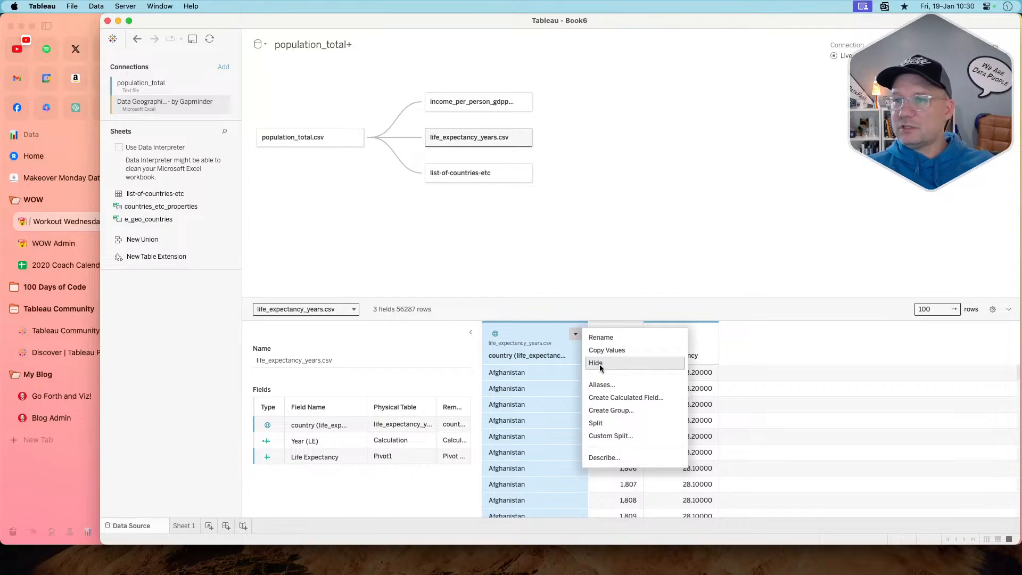
click(591, 361)
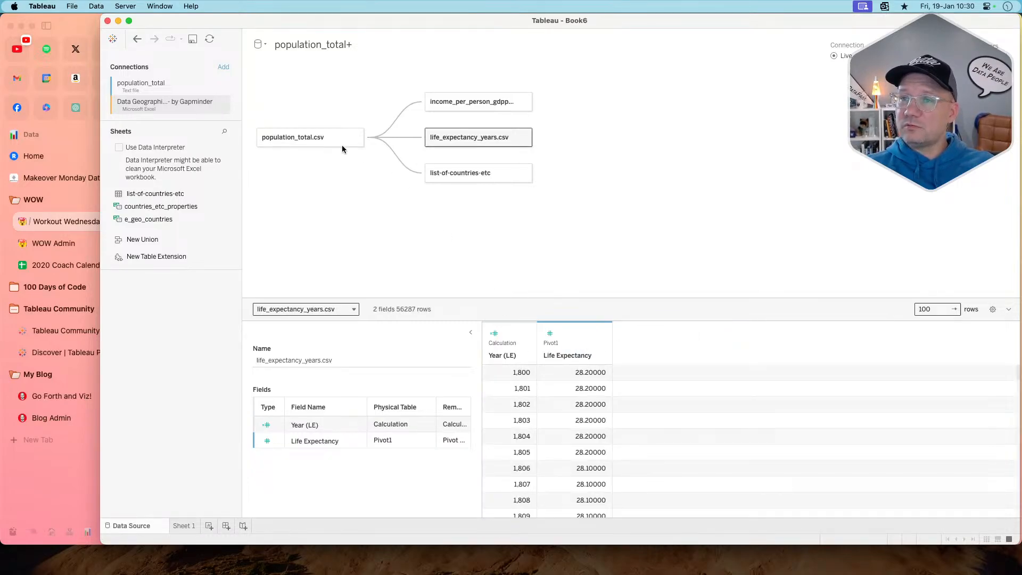
click(524, 333)
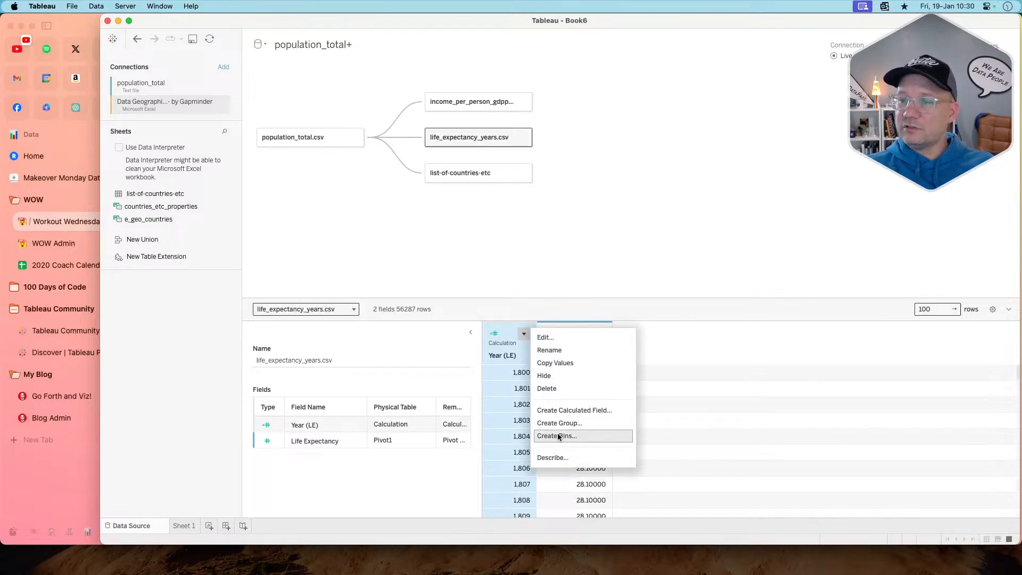
click(558, 375)
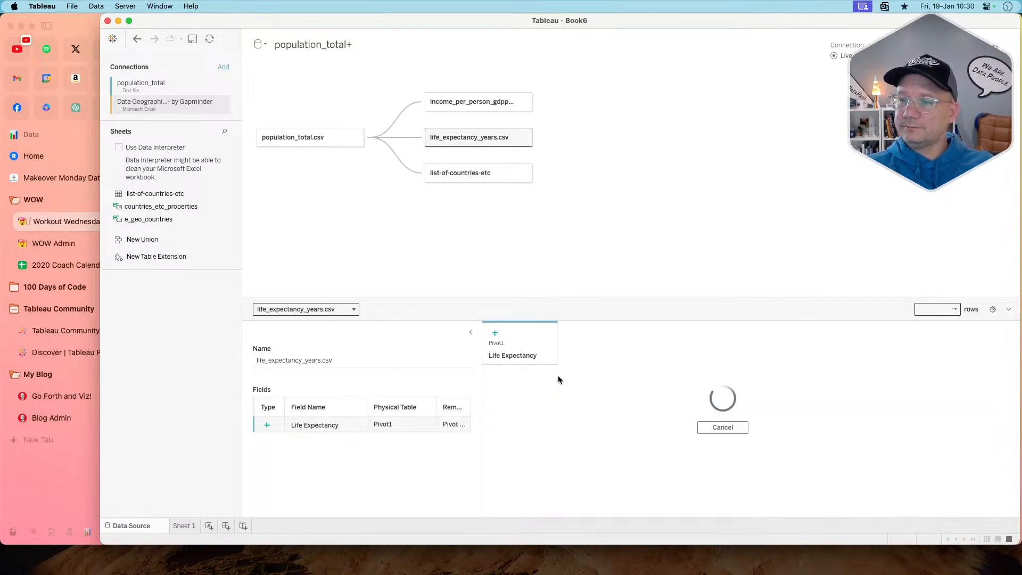
- Show the income per person table and select its country column
click(456, 104)
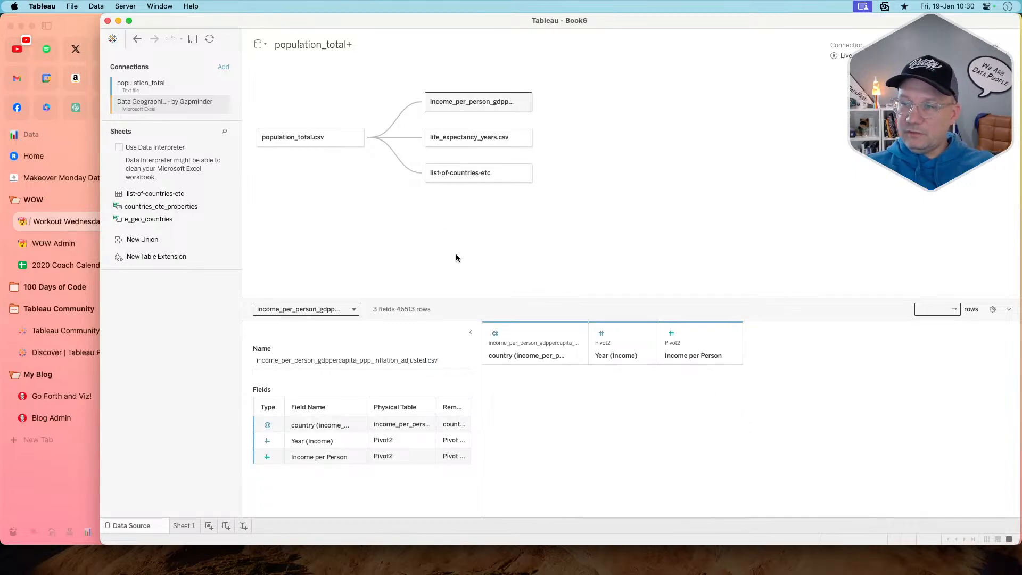
click(556, 334)
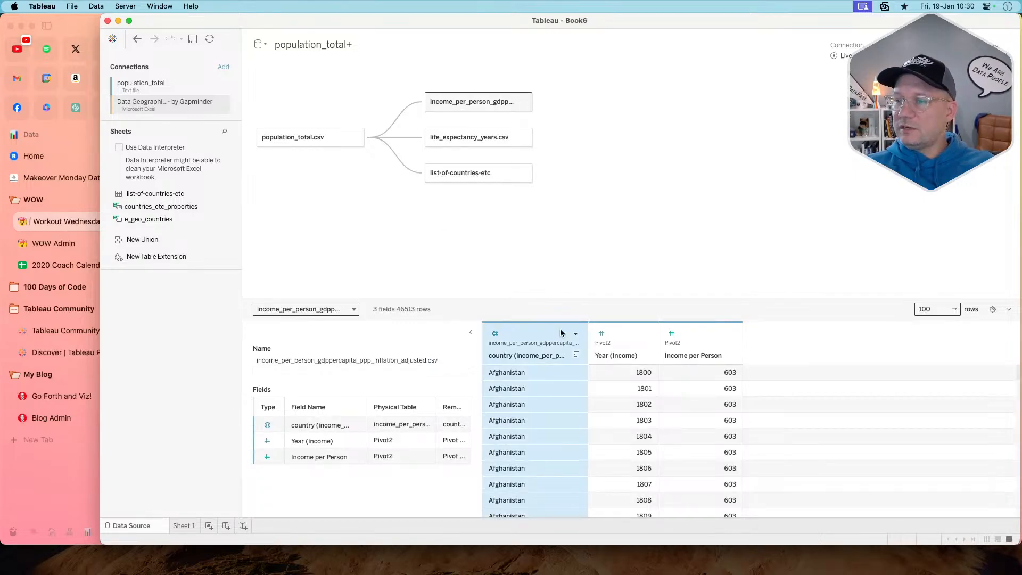
- Hide the country and Year (Income) fields of the income per person table
shift+click(617, 334)
right_click(629, 334)
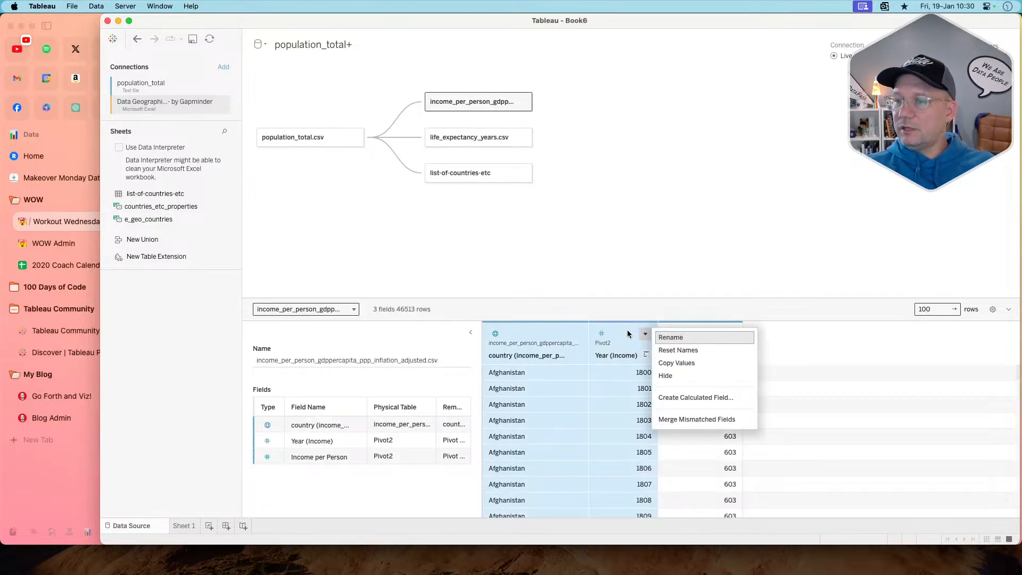
click(664, 376)
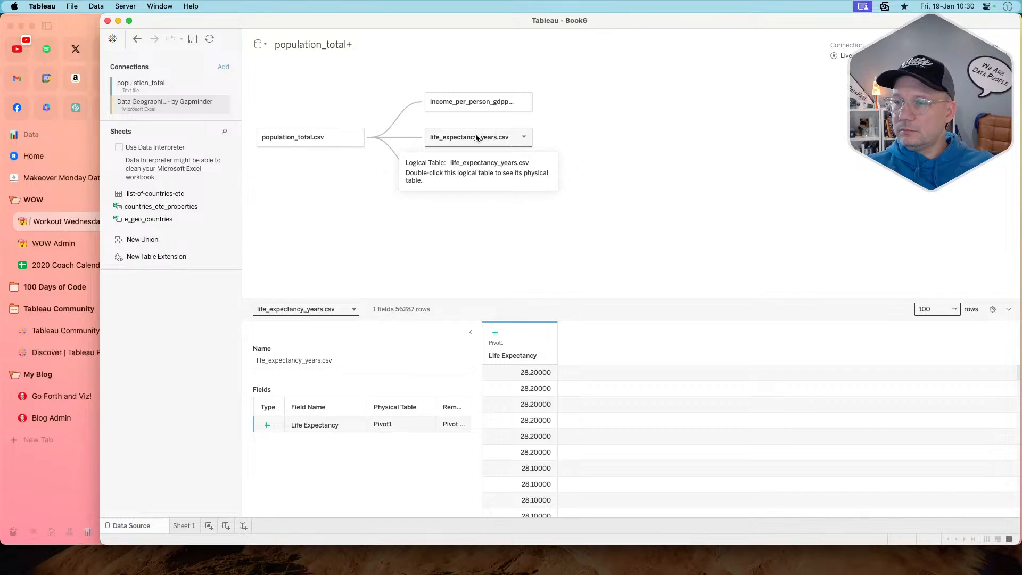
- Try to rename the population_total.csv logical table as Population
click(312, 138)
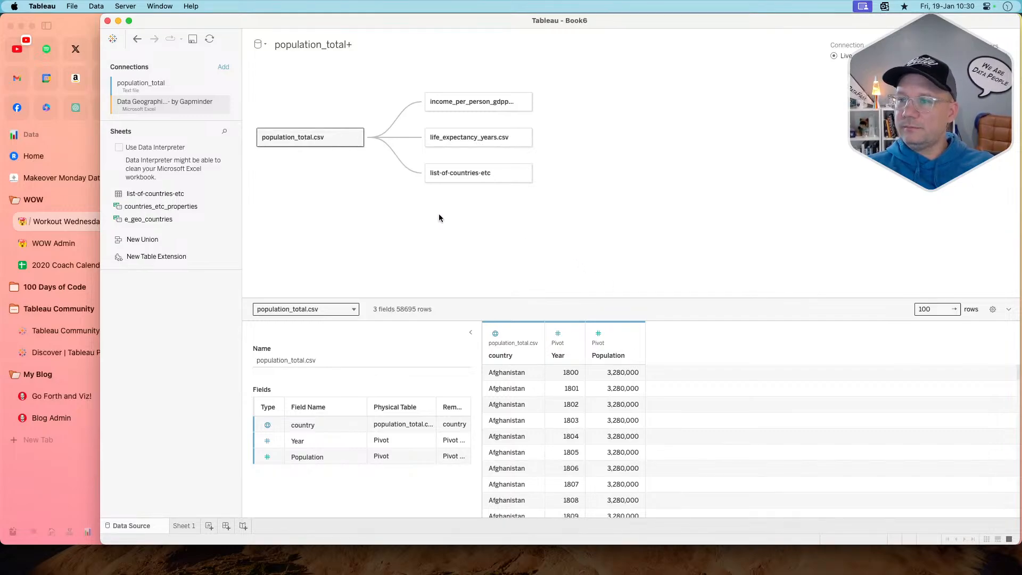
right_click(302, 139)
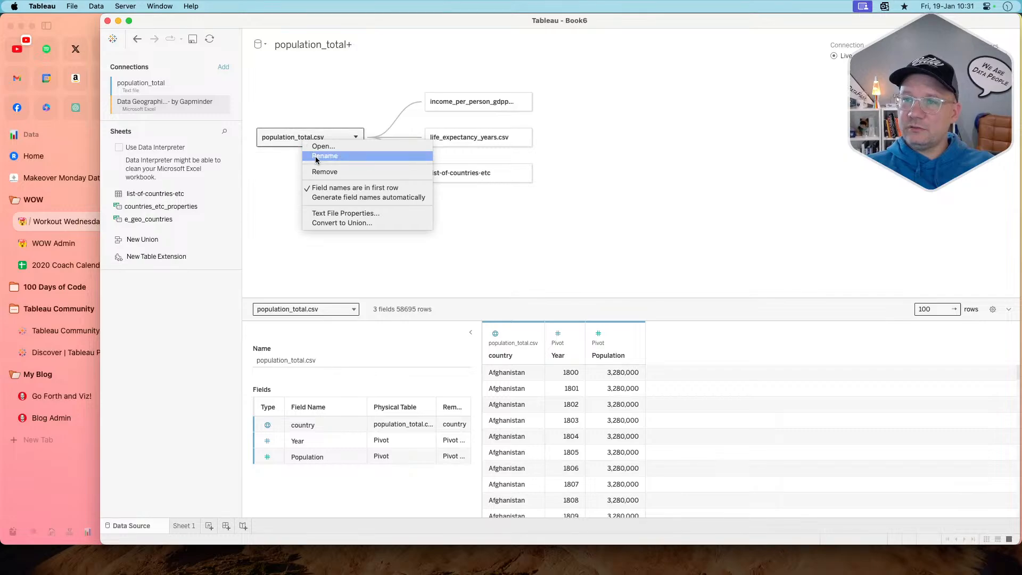
click(316, 156)
text(Popuat)
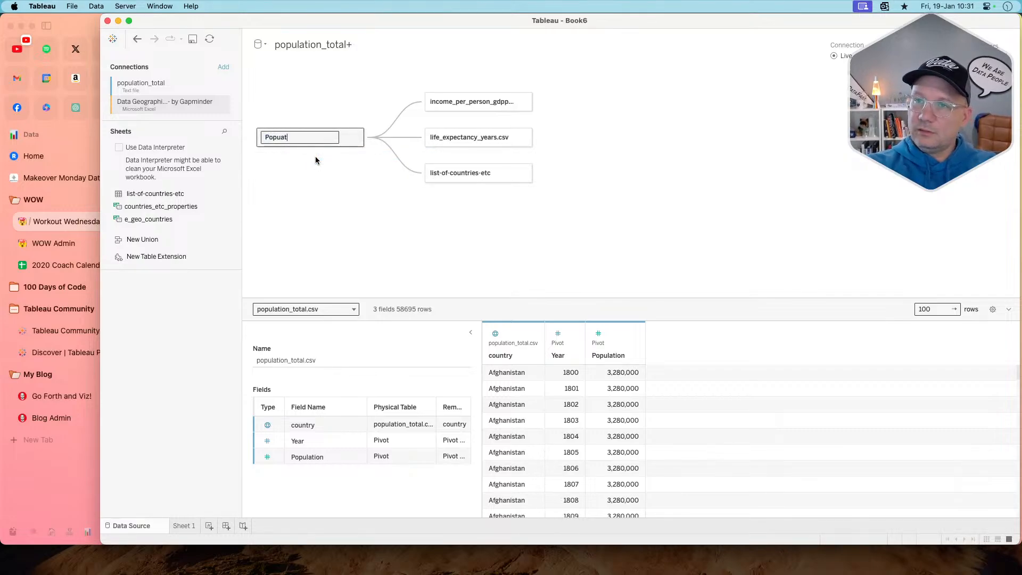
key(BackSpace)
text(lation)
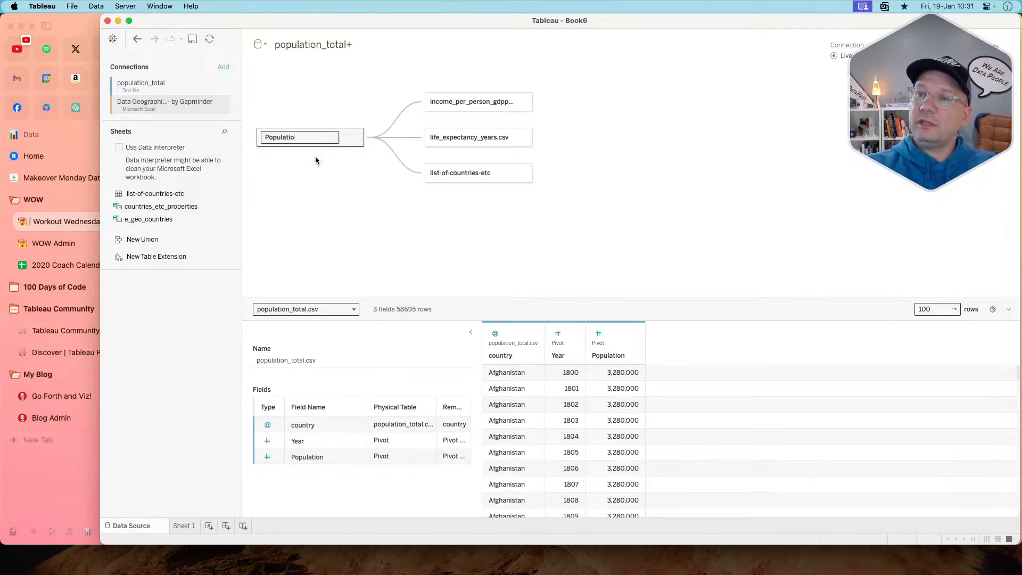
key(Return)
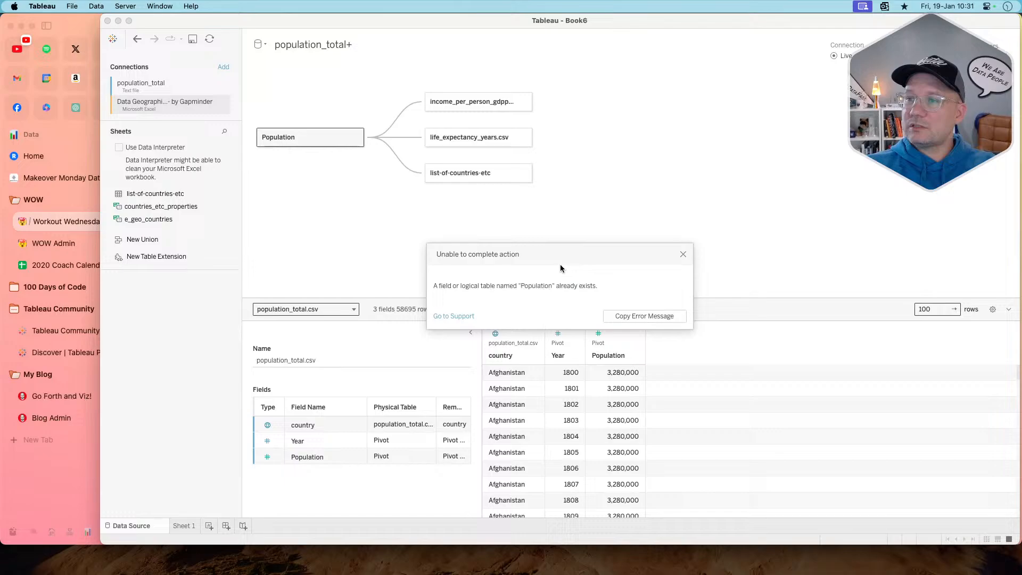
click(682, 254)
- Rename the population_total.csv logical table as tb.Population
right_click(297, 140)
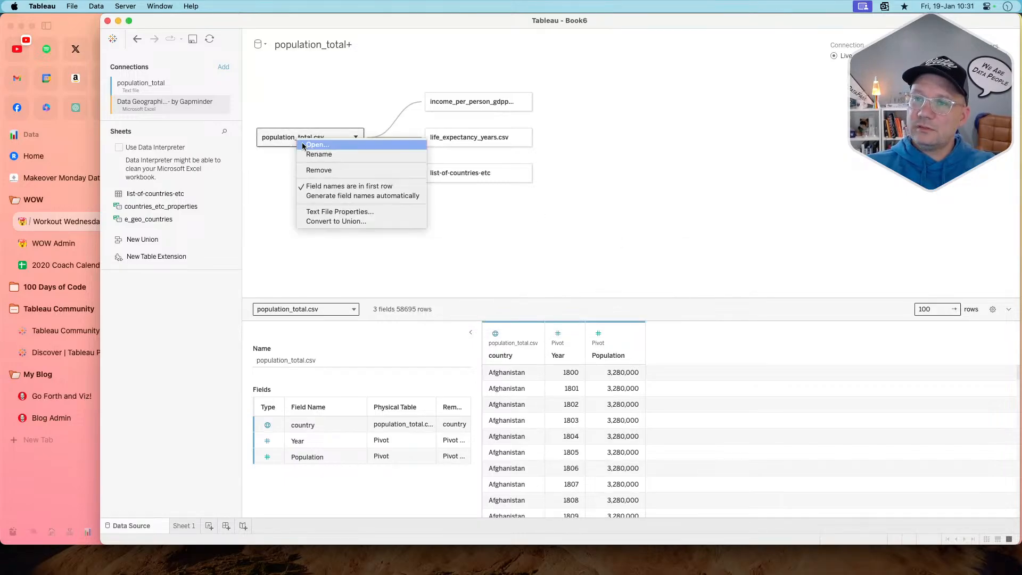
click(327, 156)
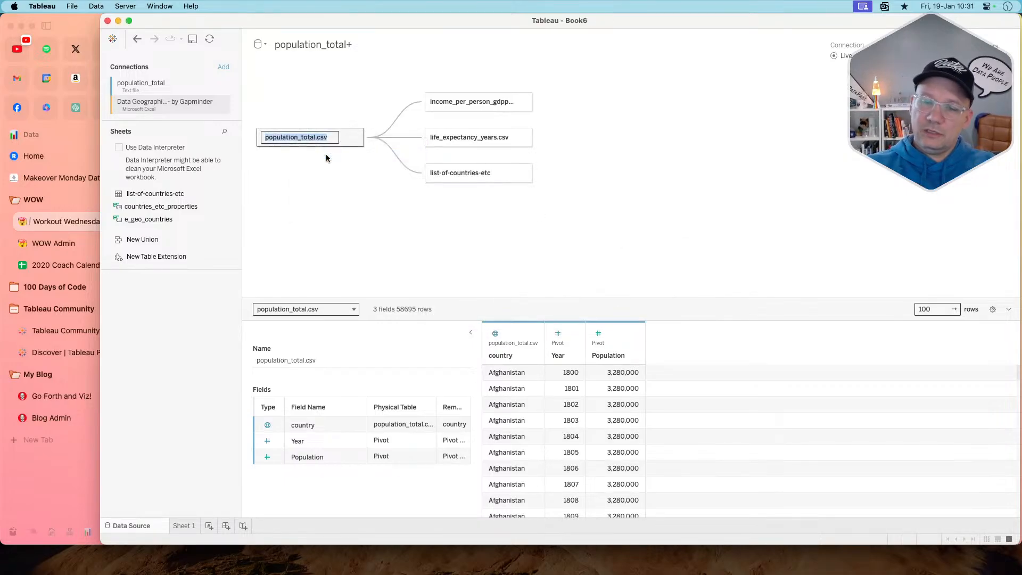
text(tb-)
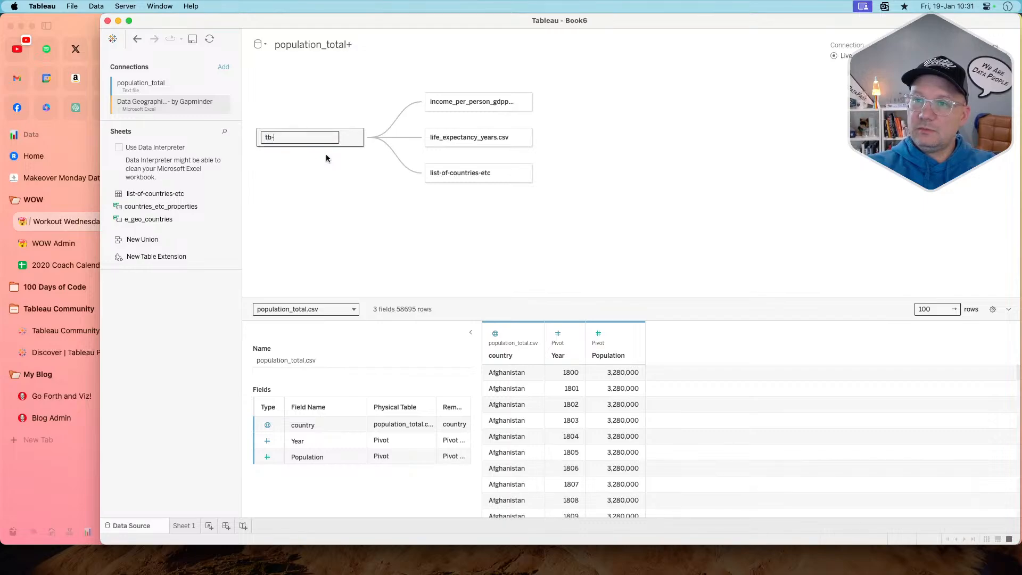
key(BackSpace)
text(.)
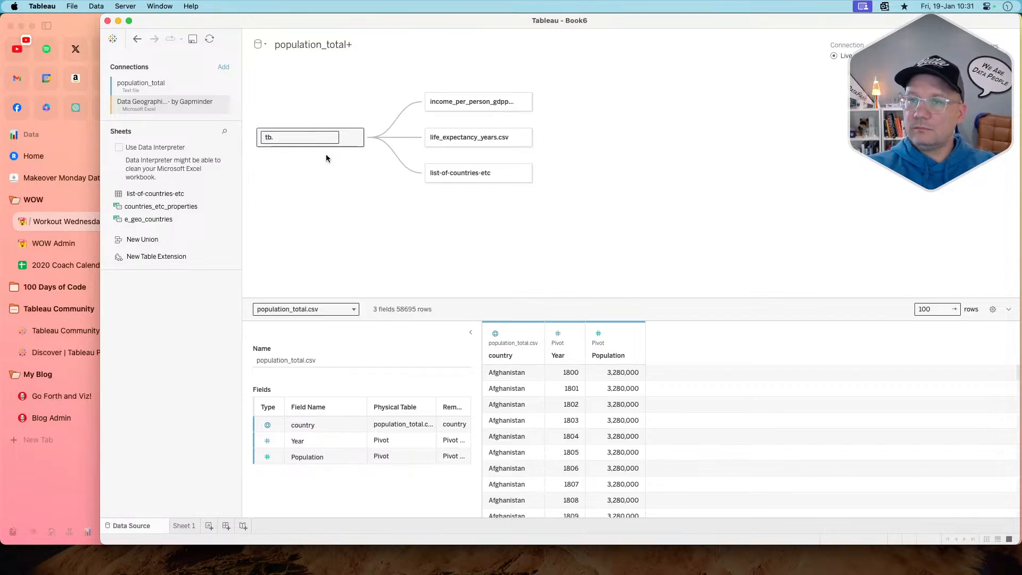
text(Population)
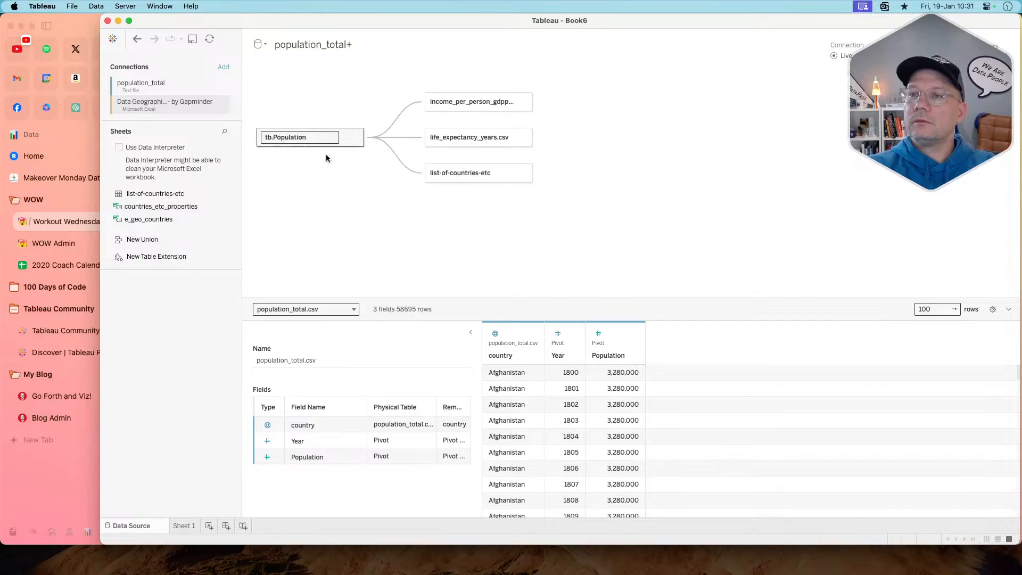
key(Return)
- Rename the income per person logical table as tb.Income
right_click(462, 101)
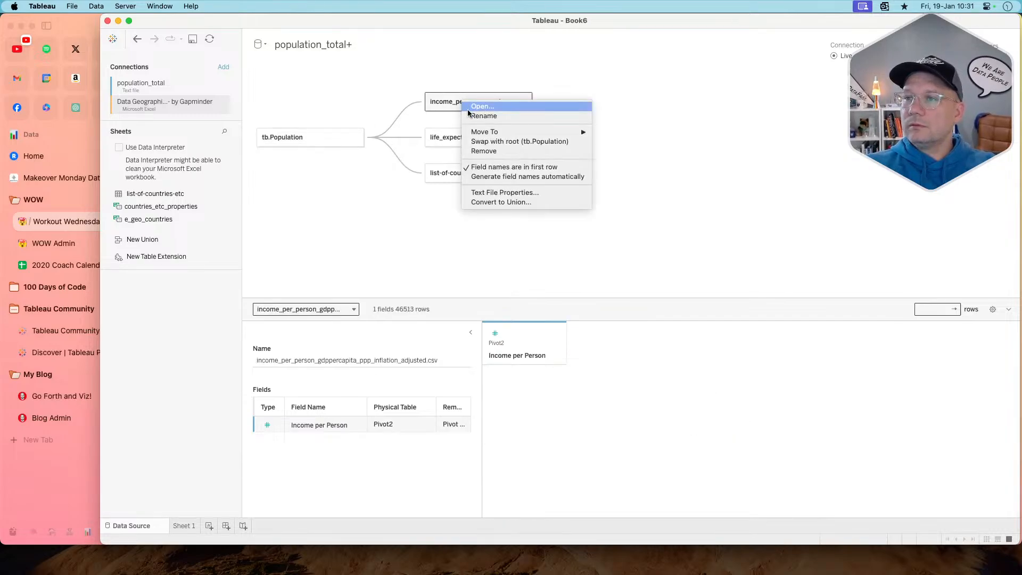
click(487, 116)
text(tb)
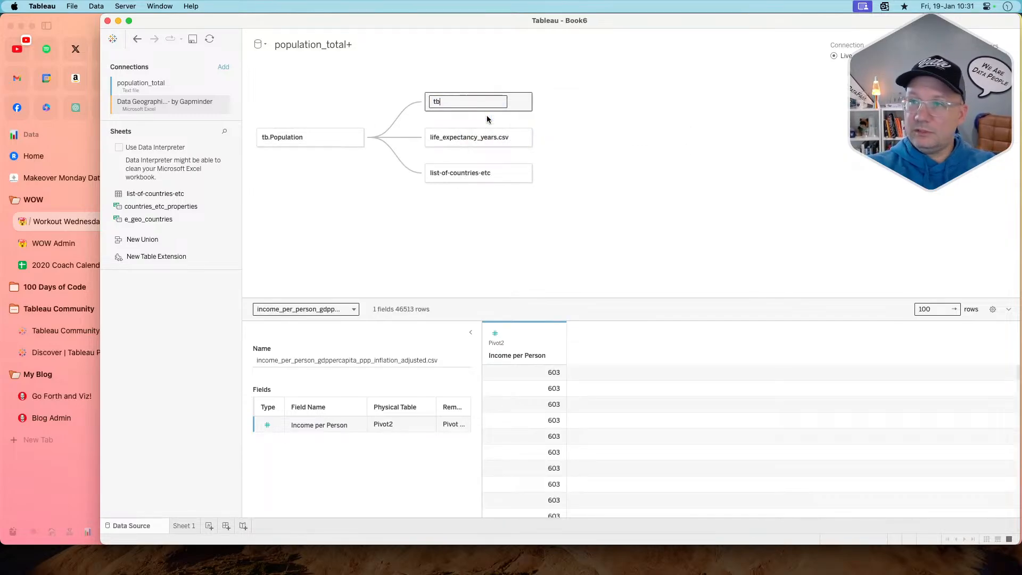
text(.Income)
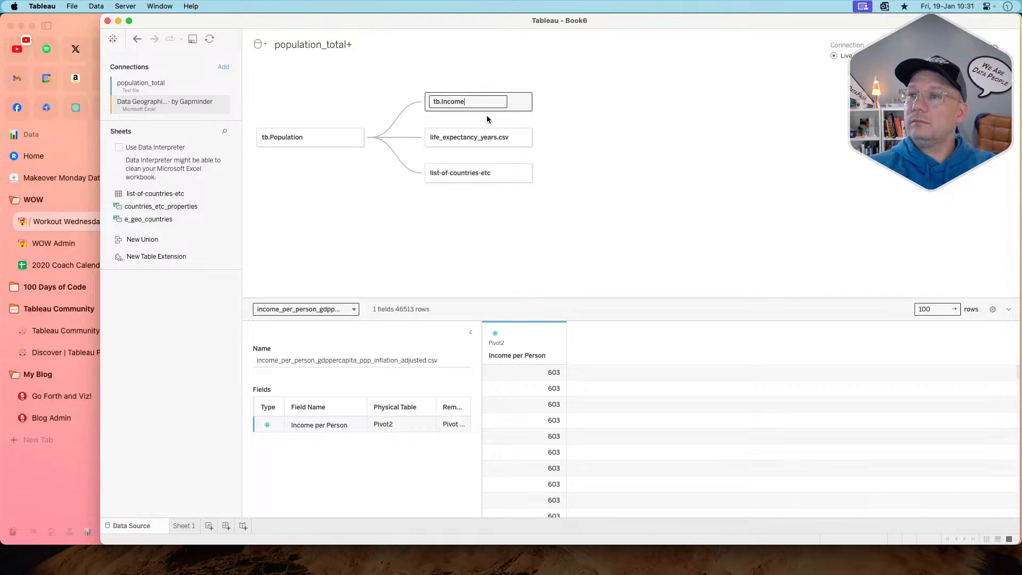
key(Return)
- Rename the list-of-countries-etc logical table as tb.Region
right_click(479, 135)
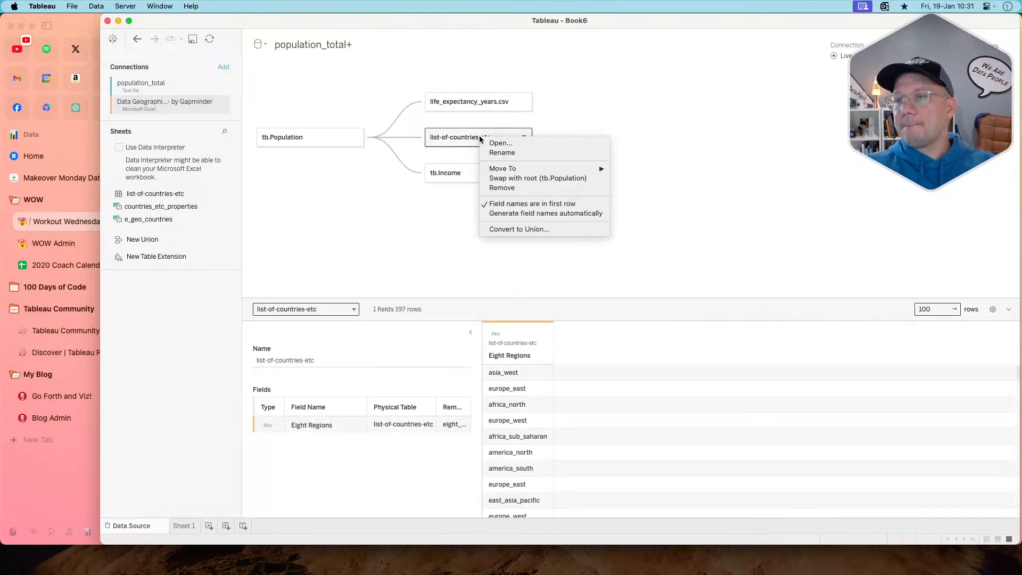
click(497, 150)
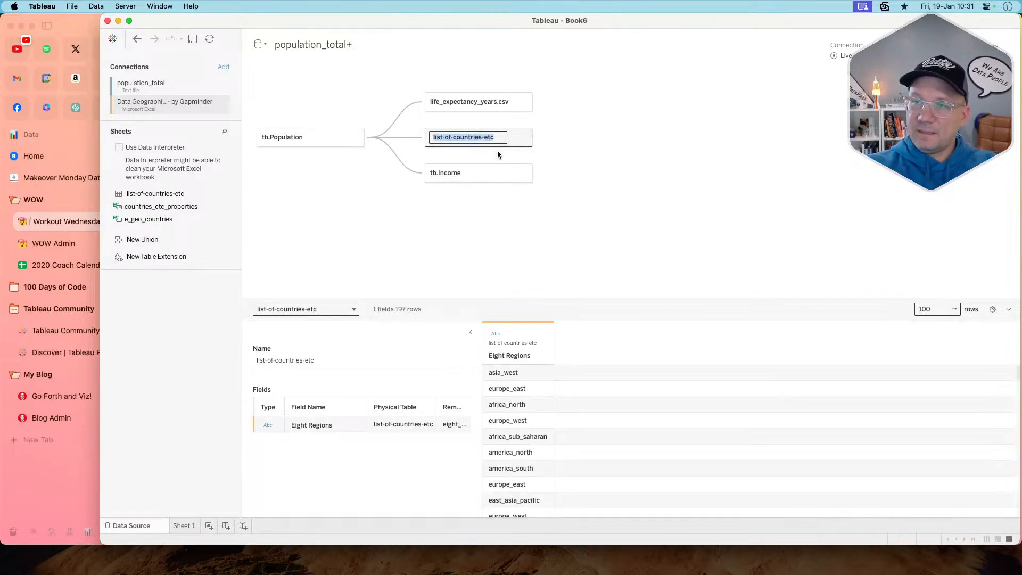
text(tb.)
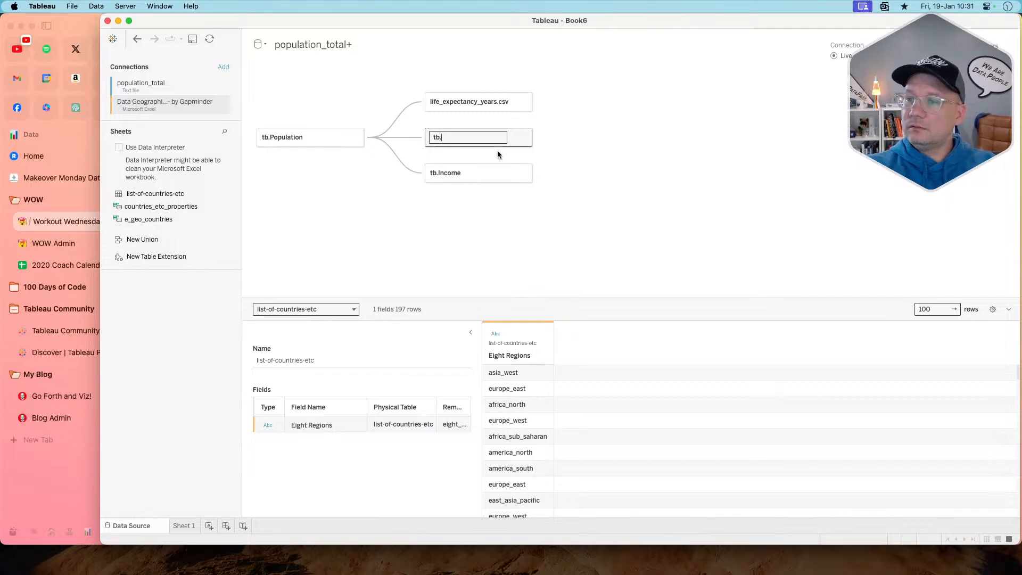
text(Region)
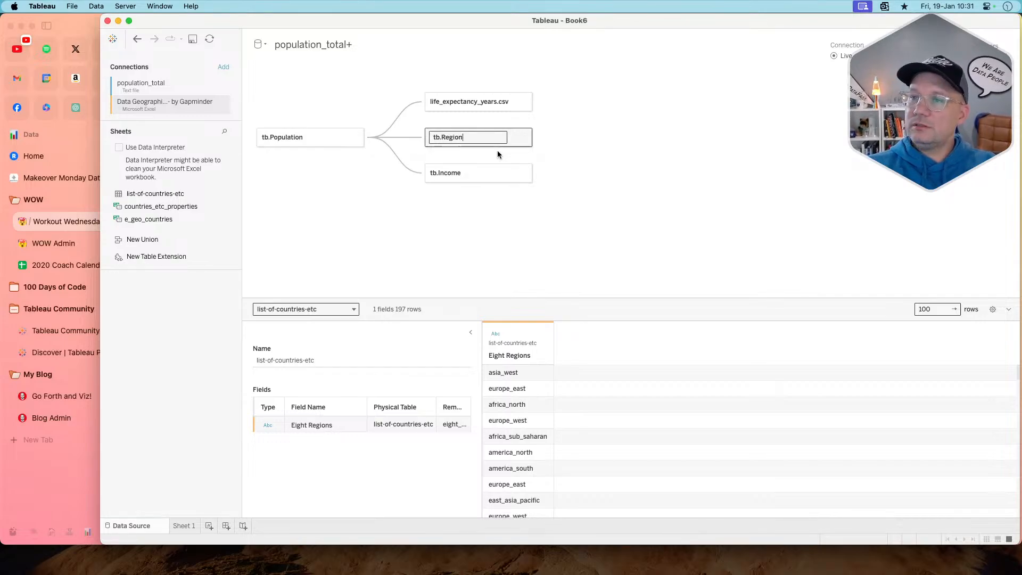
key(Return)
- Rename the life_expectancy_years.csv logical table as tb.Life Expectancy
right_click(474, 103)
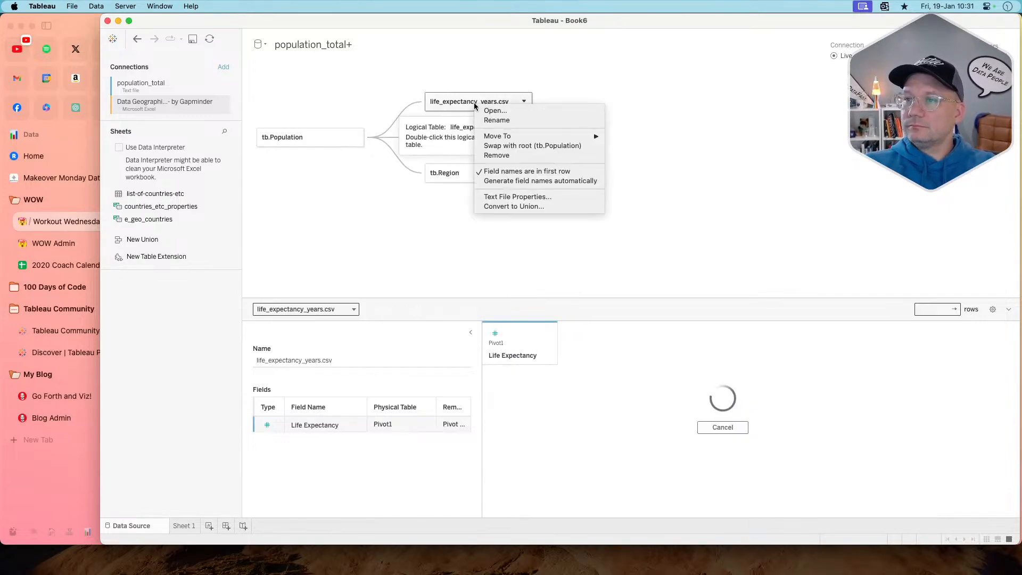
click(492, 120)
text(tb.Life)
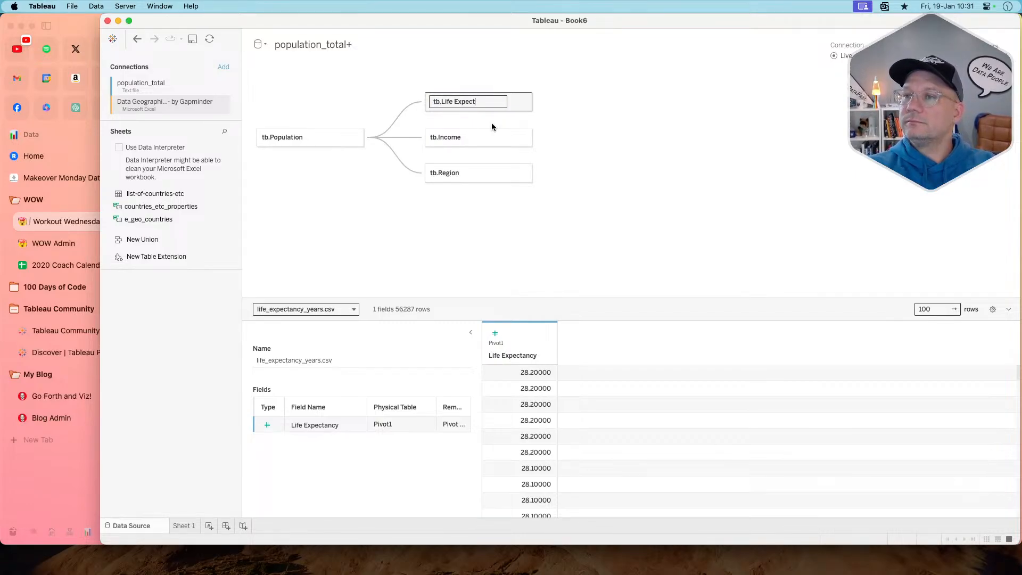
text(Expectancy)
key(Return)
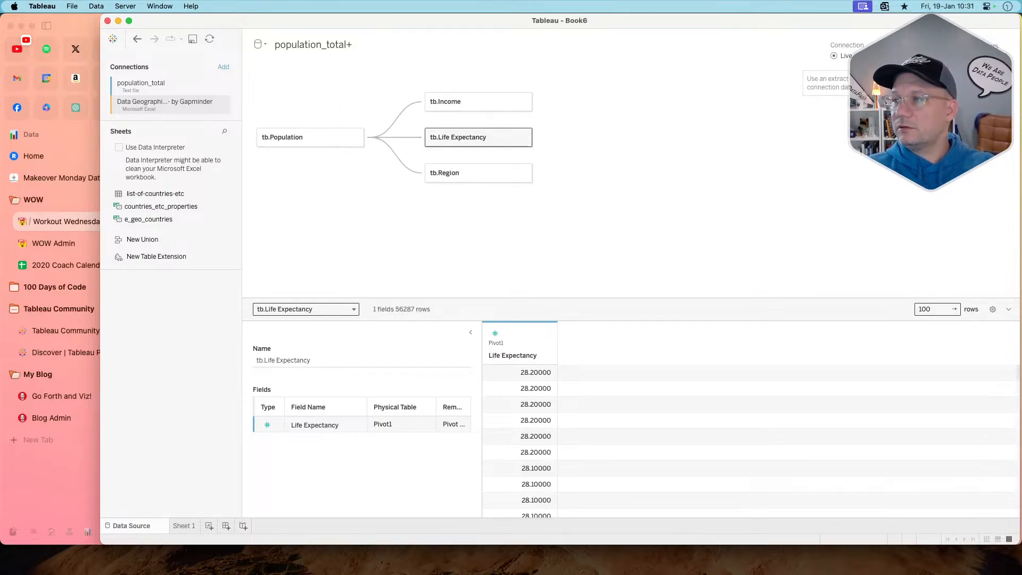
- Switch the data source connection to an extract and save it as population_total+ in the Datasources folder while opening Sheet 1
click(834, 66)
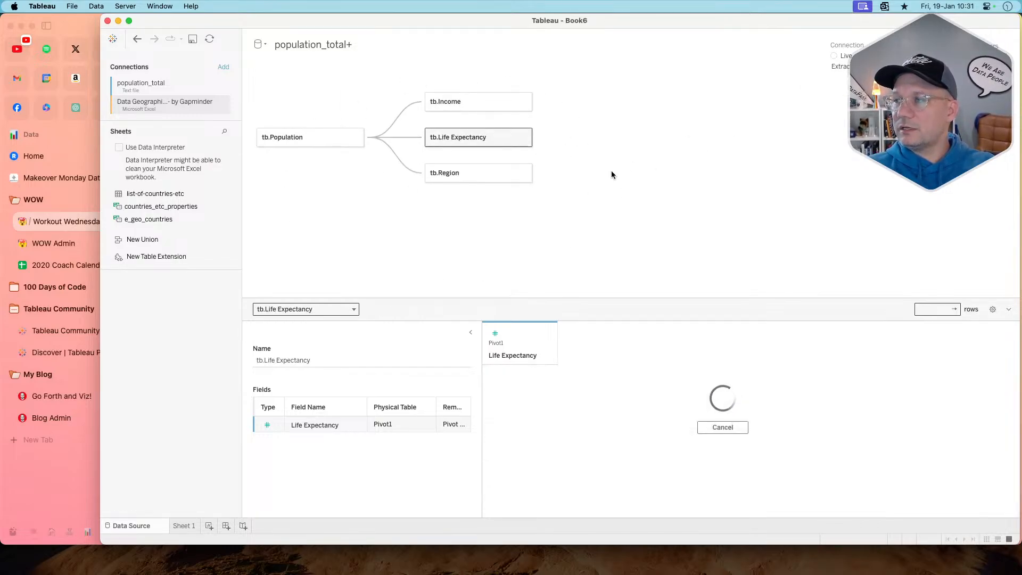
click(193, 527)
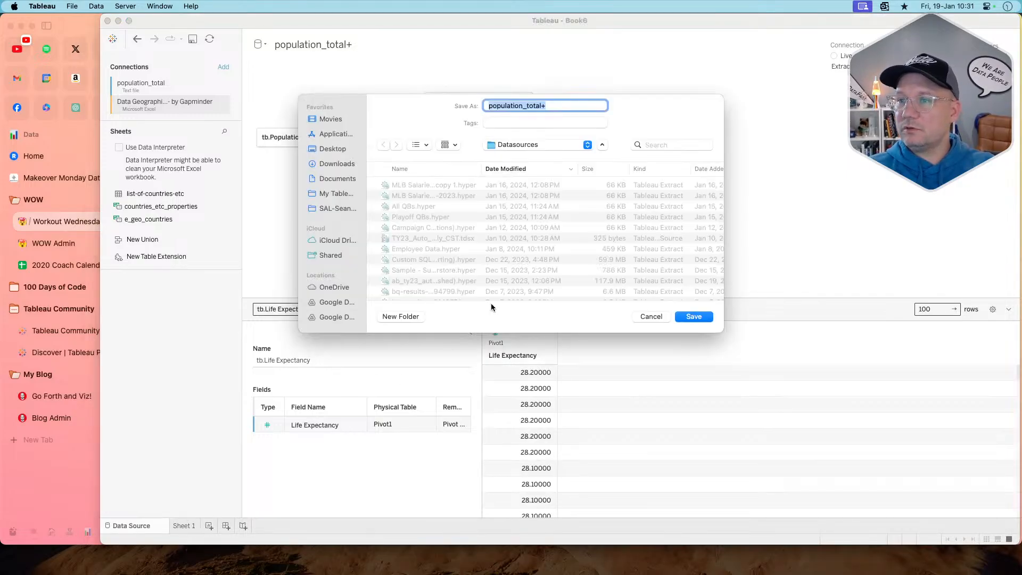
click(693, 316)
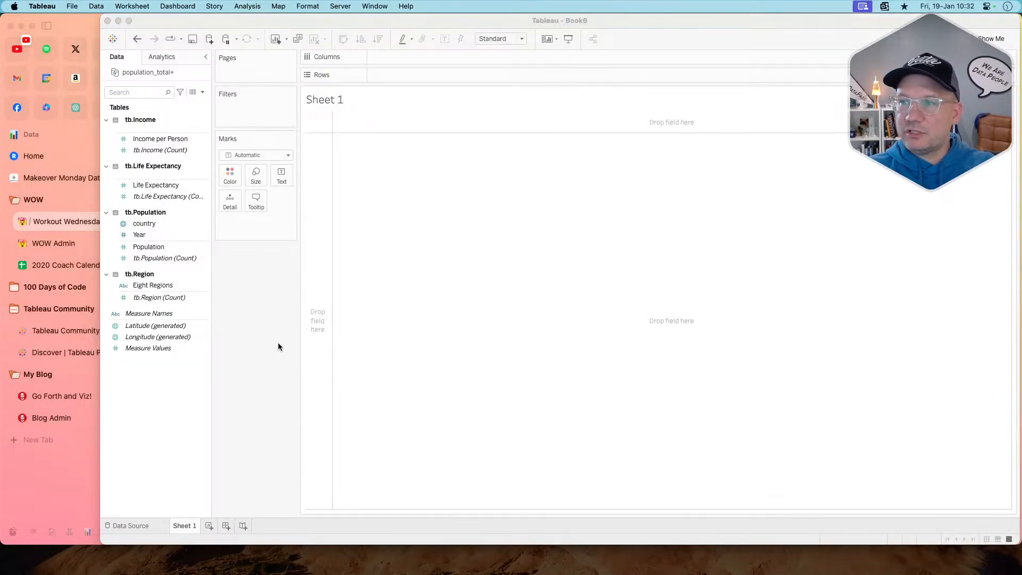
- Build a scatter plot on Sheet 1 with Income per Person on columns and Life Expectancy on rows
key(super+Tab)
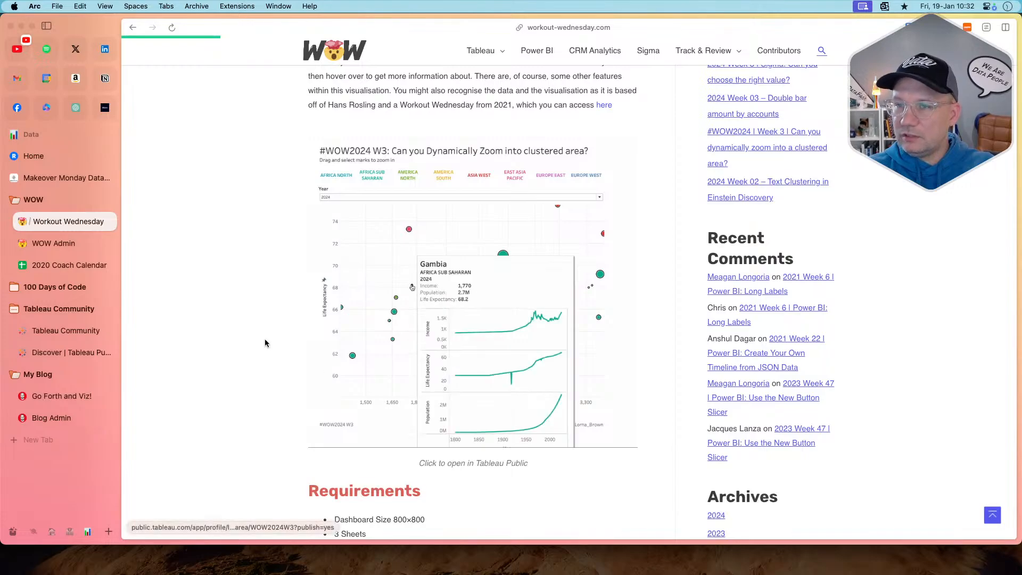
key(super+Tab)
click(184, 140)
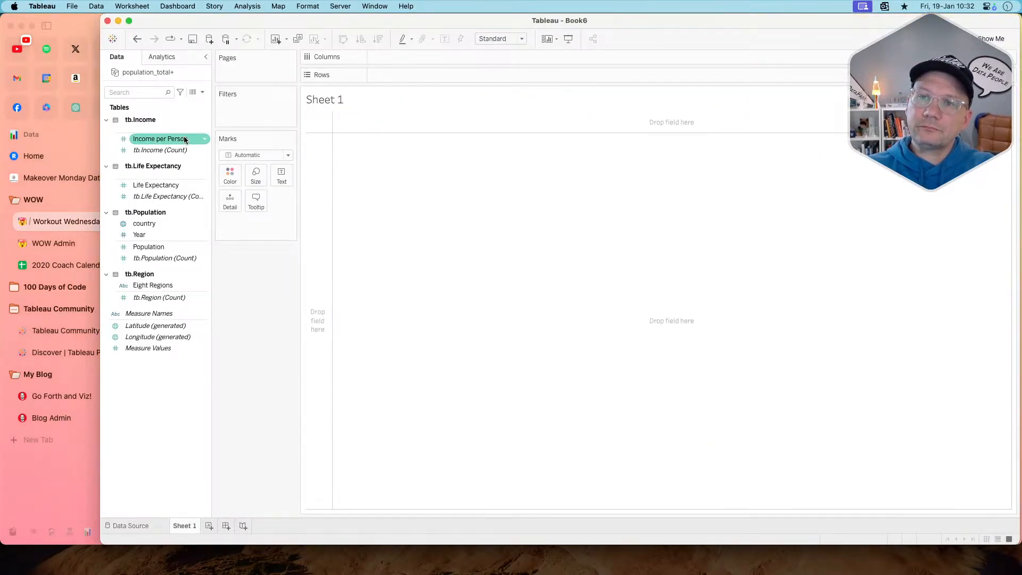
drag(165, 140, 436, 59)
drag(156, 184, 434, 70)
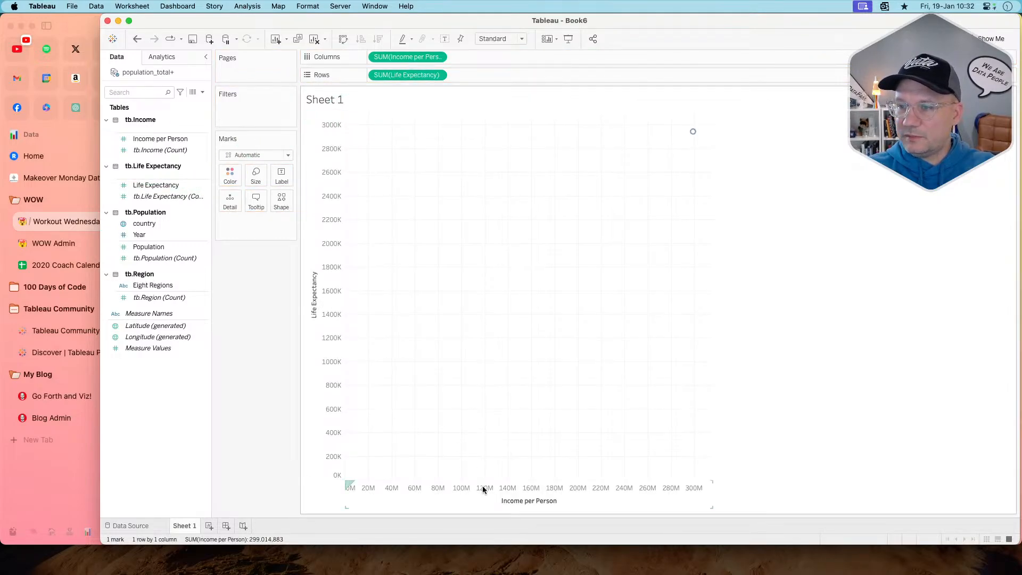
- Add country as detail on the scatter plot, comparing with the reference dashboard on the Workout Wednesday page
key(super+Tab)
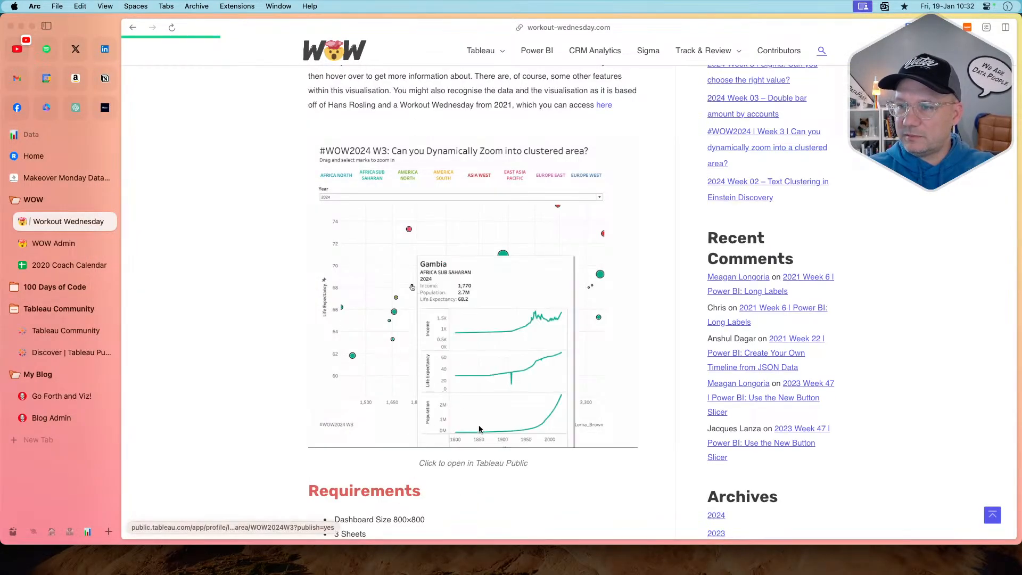
key(super+Tab)
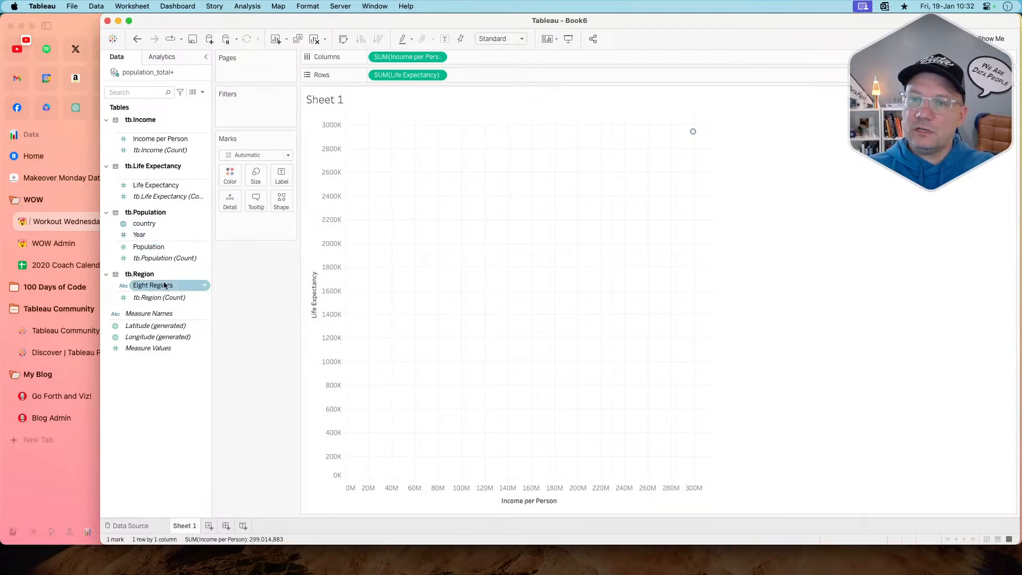
key(super+Tab)
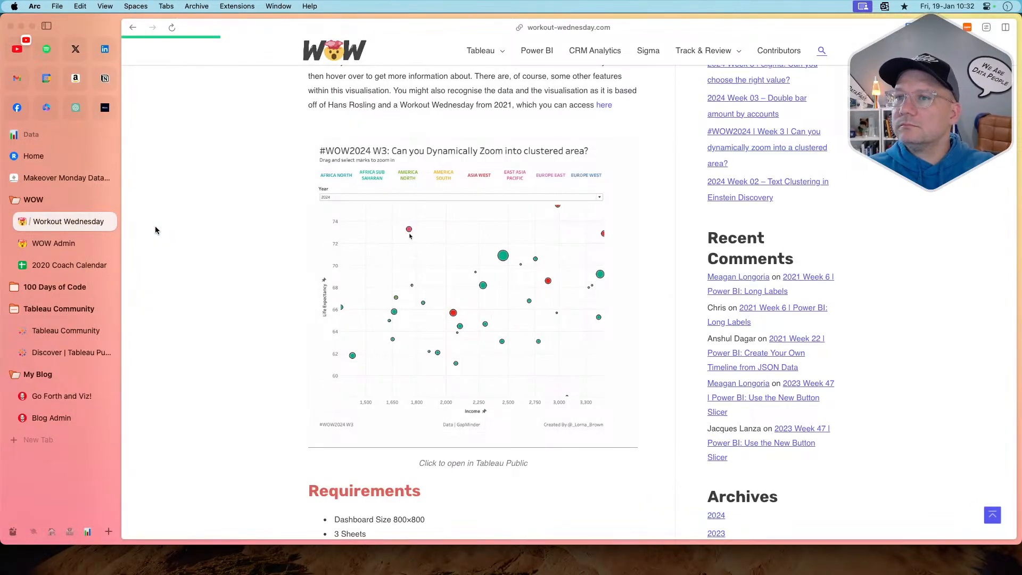
key(super+Tab)
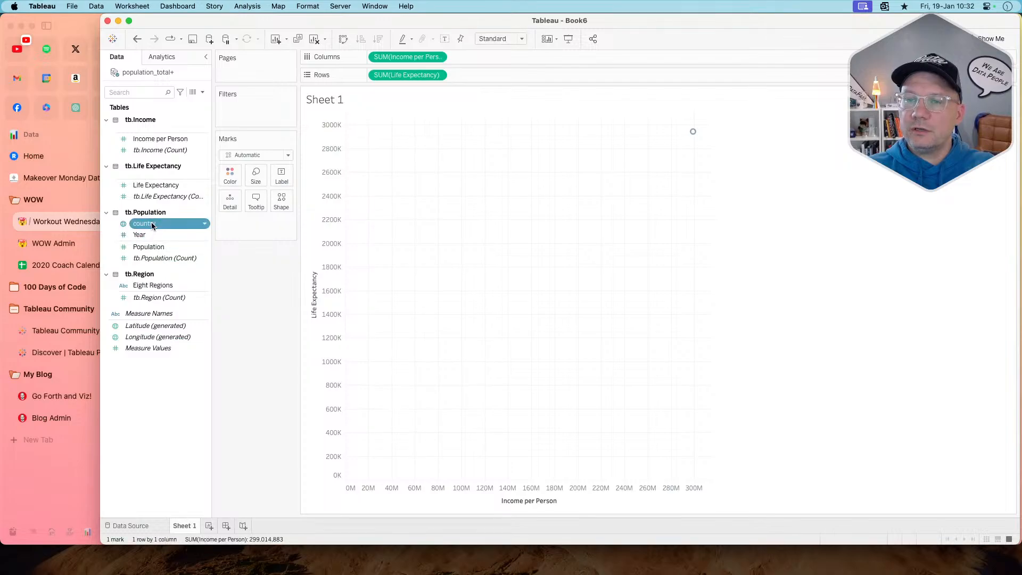
drag(144, 224, 230, 202)
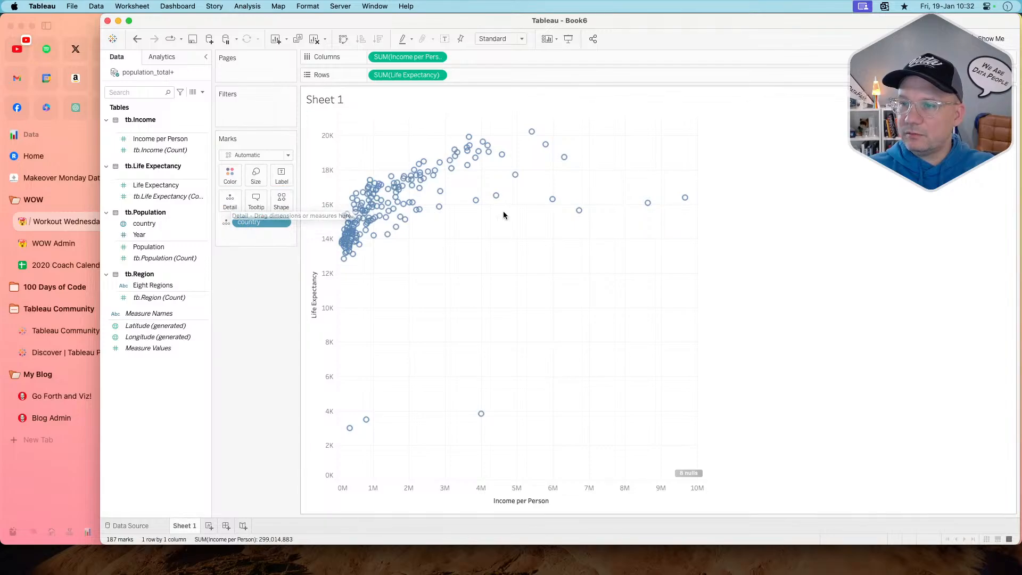
key(super+Tab)
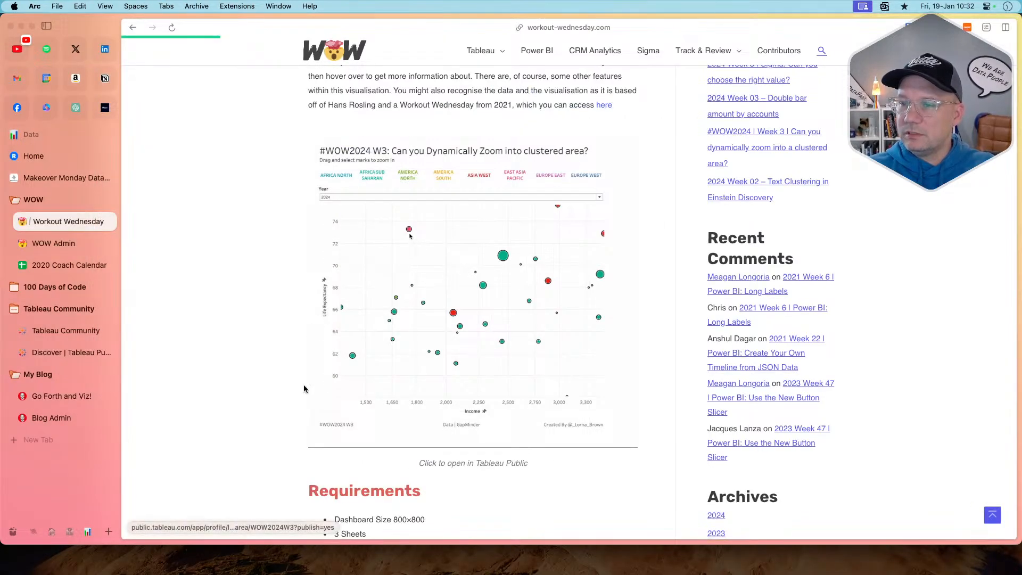
key(super+Tab)
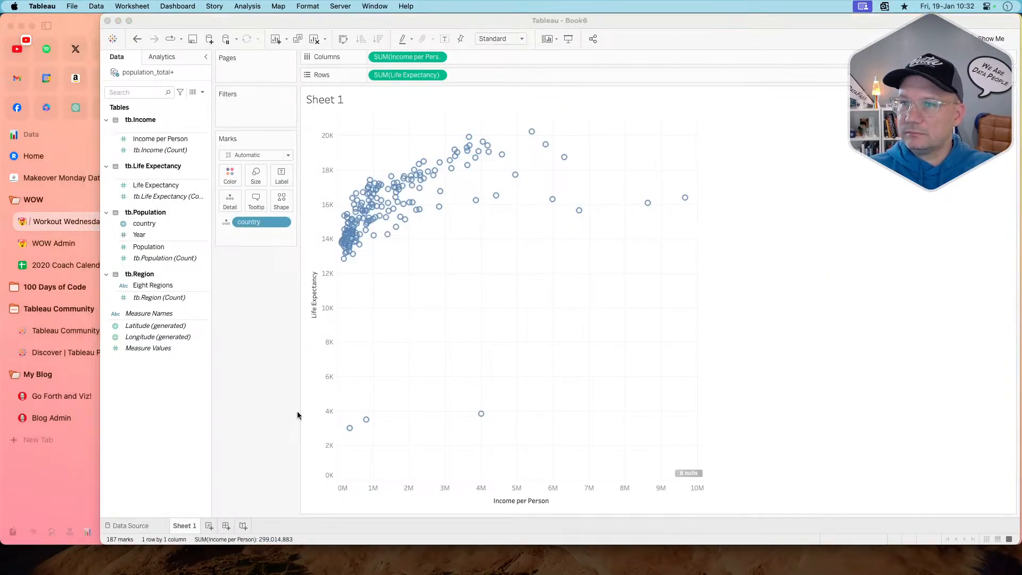
- Check the reference dashboard on the Workout Wednesday page and filter the Sheet 1 scatter plot to Year 2024
key(super+Tab)
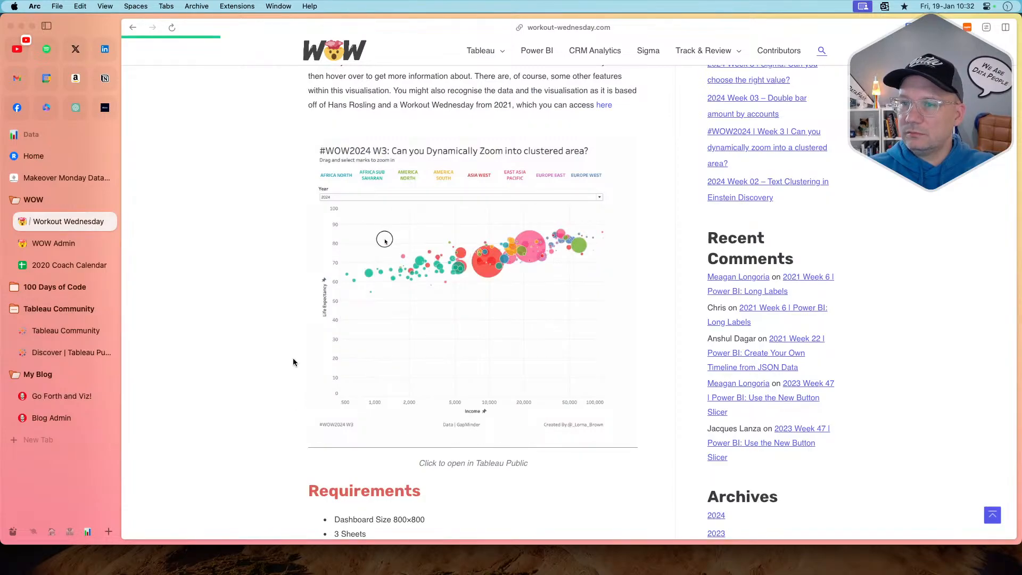
key(super+Tab)
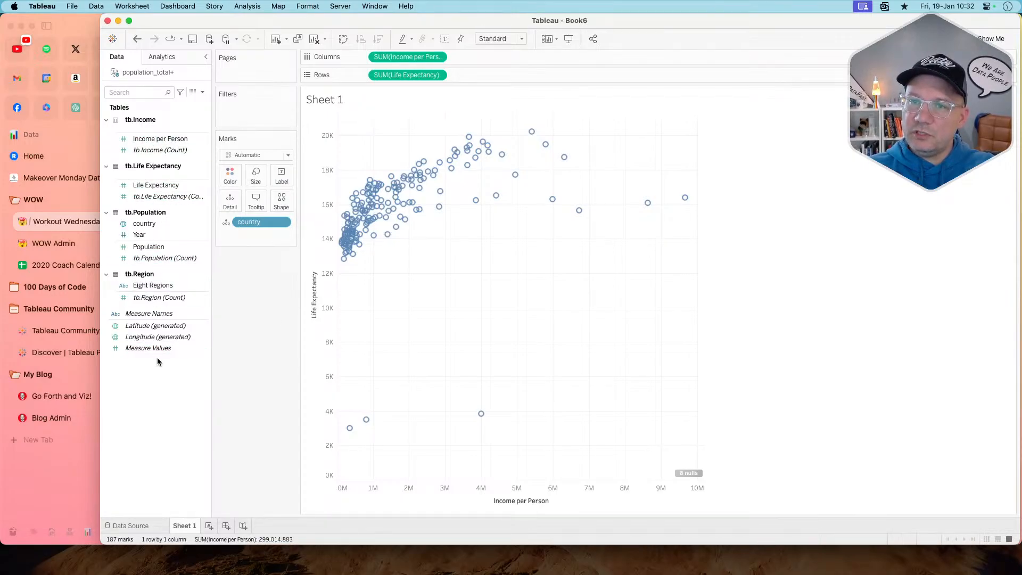
drag(140, 234, 249, 120)
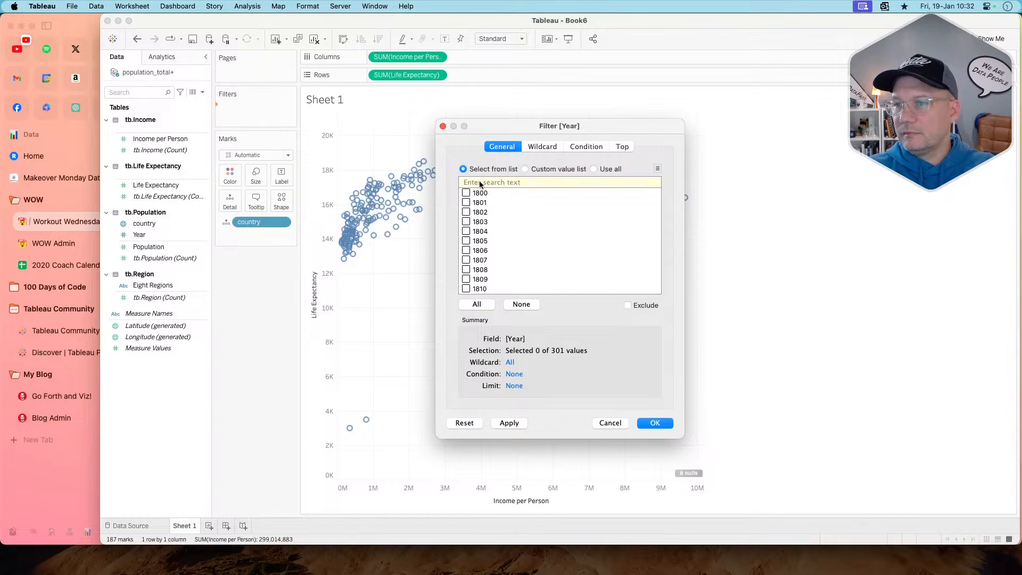
text(2024)
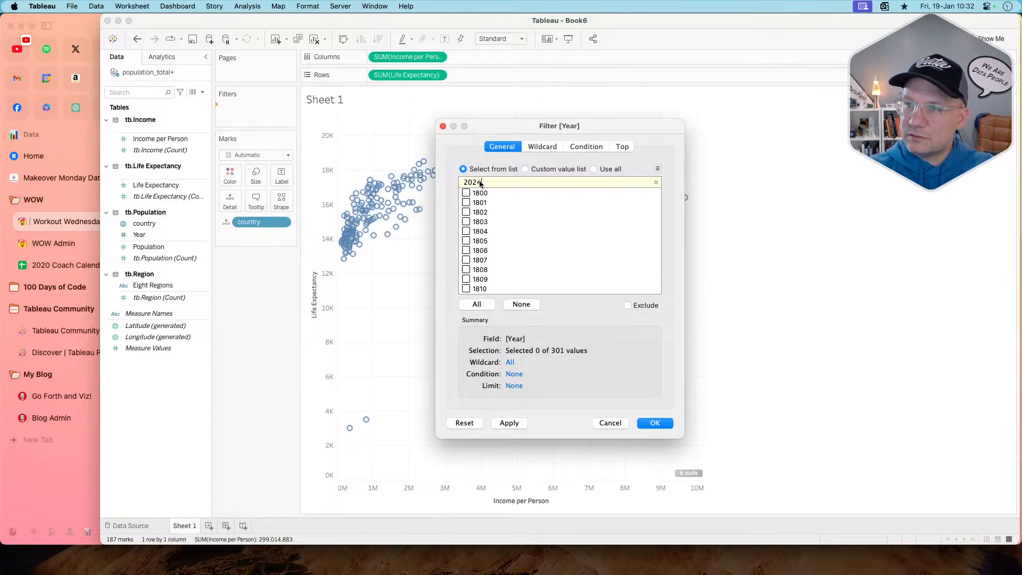
click(654, 421)
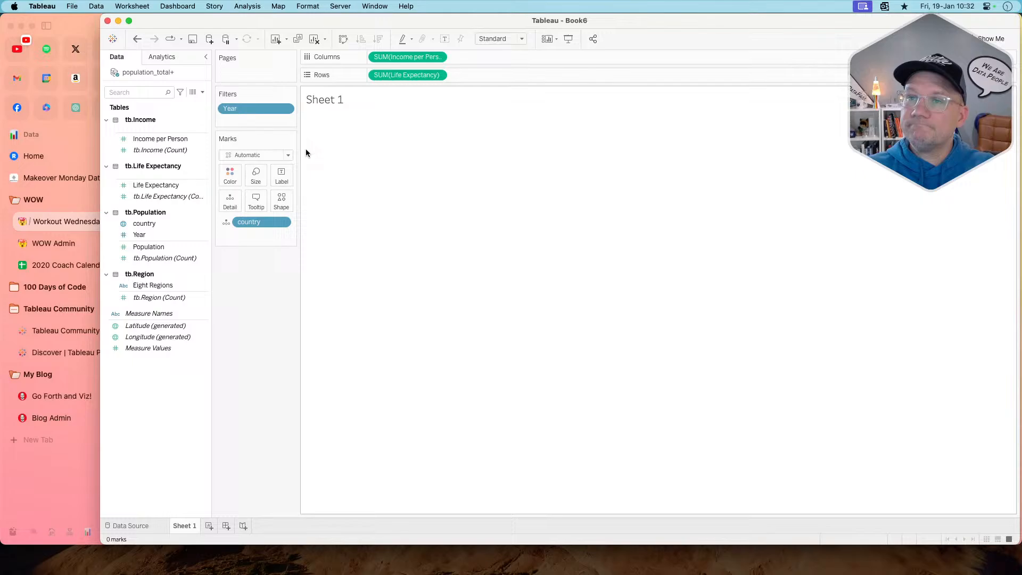
click(285, 108)
click(246, 121)
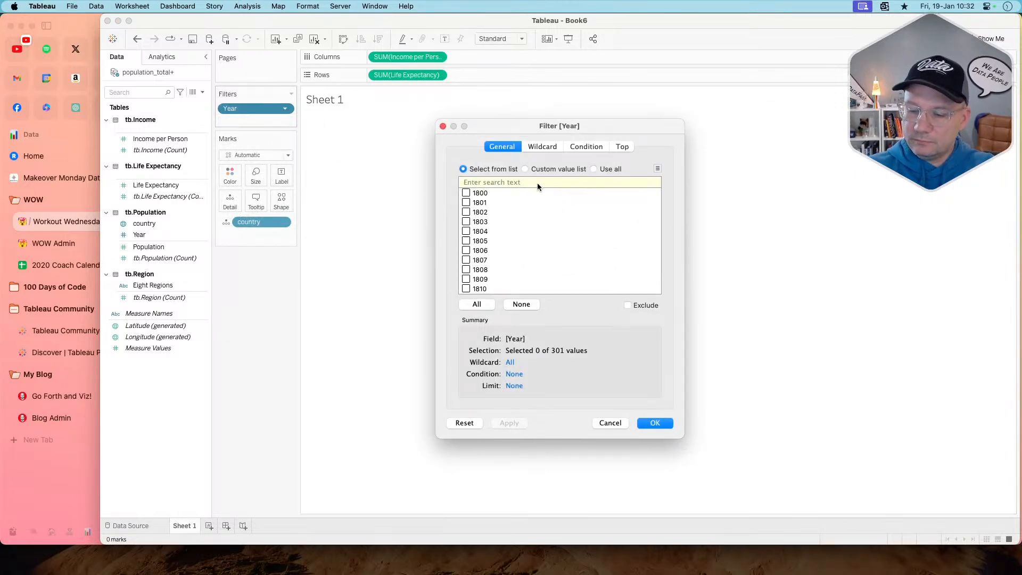
text(2024)
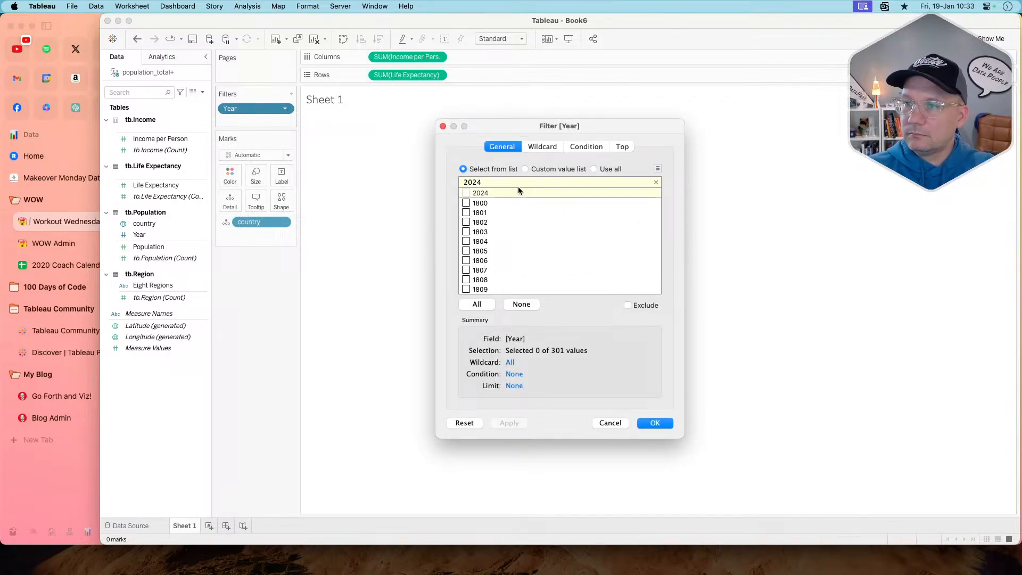
click(466, 193)
click(654, 423)
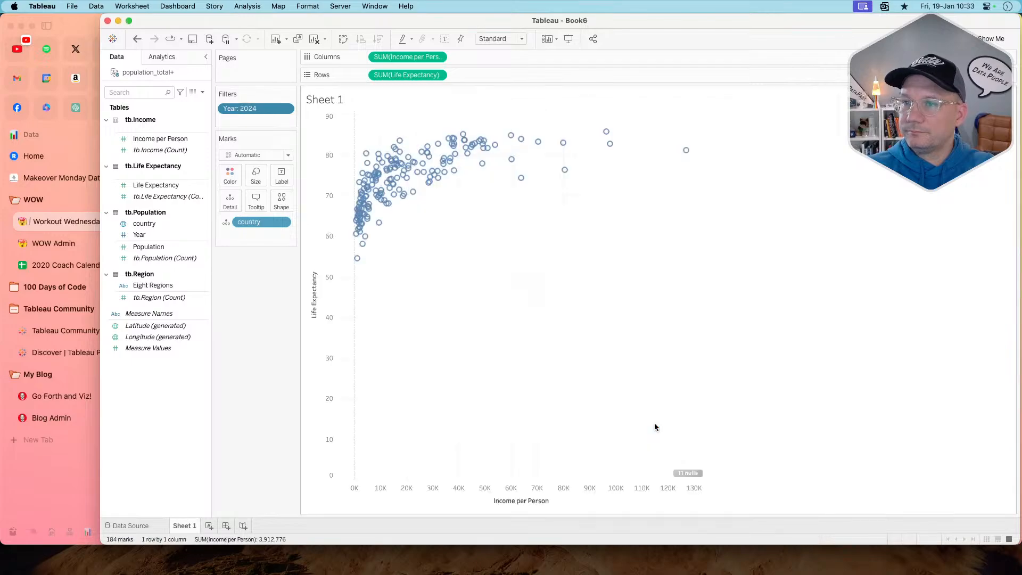
- Compare the filtered scatter plot with the reference dashboard on the Workout Wednesday page, examining its axes, colors and the India and Congo, Dem. Rep. tooltips
key(super+Tab)
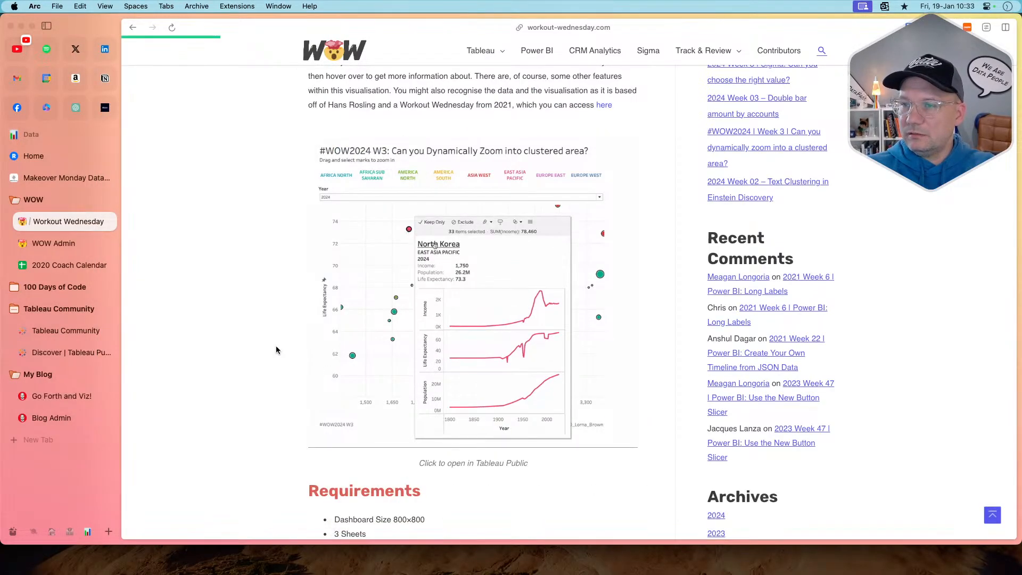
scroll(276, 350, down, 15)
scroll(276, 349, up, 2)
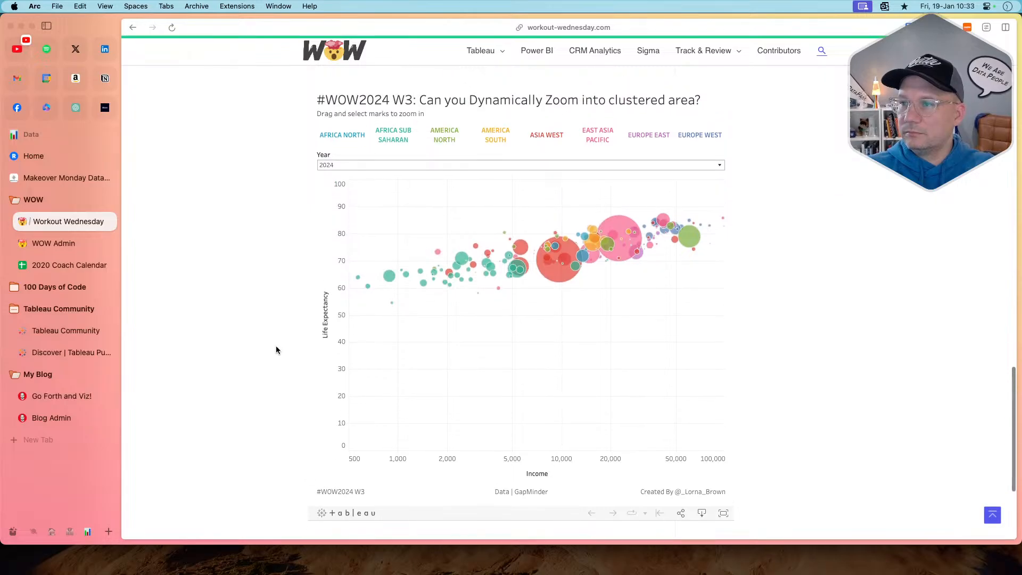
key(super+Tab)
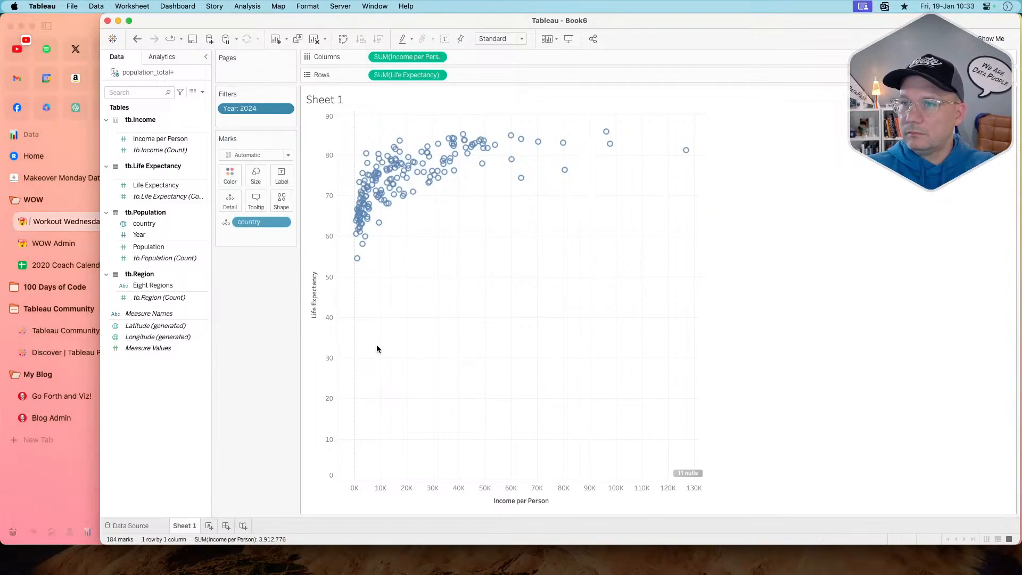
key(super+Tab)
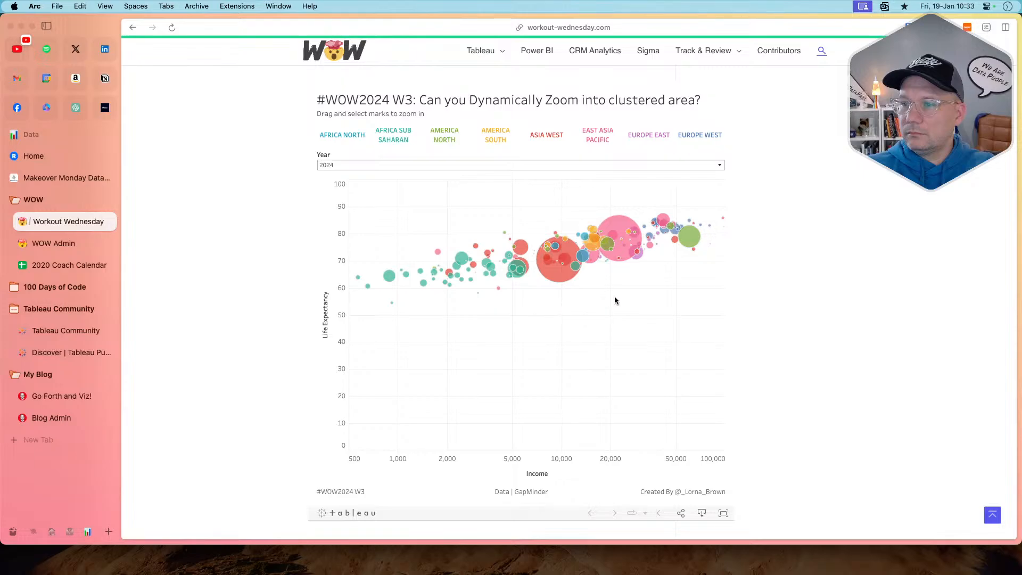
key(super+Tab)
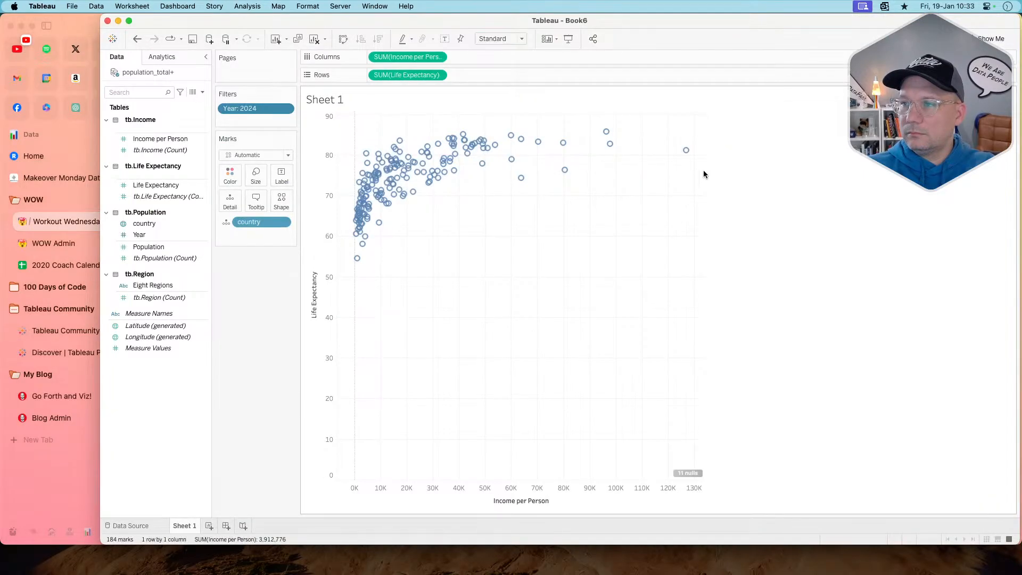
key(super+Tab)
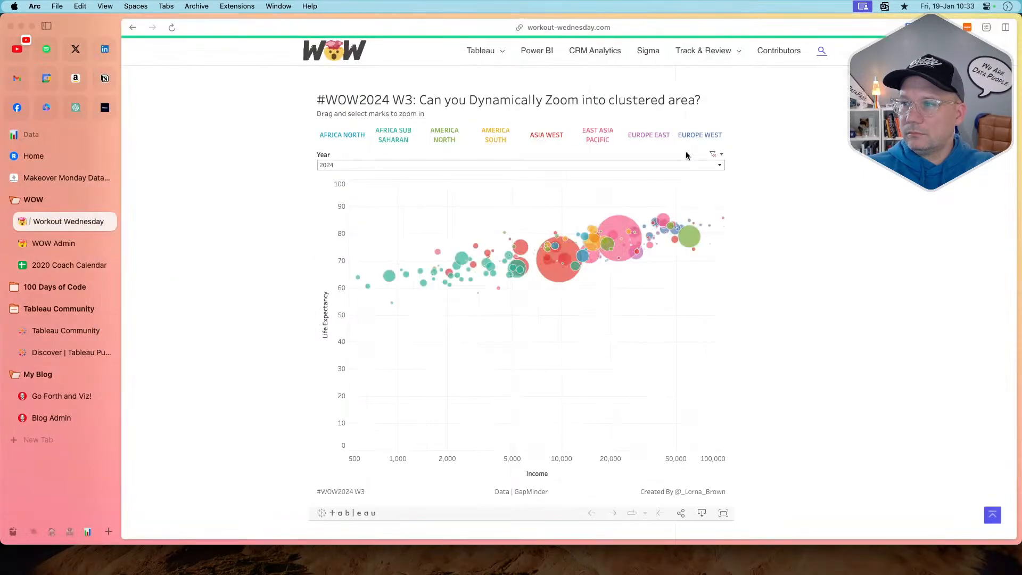
mouse_move(724, 218)
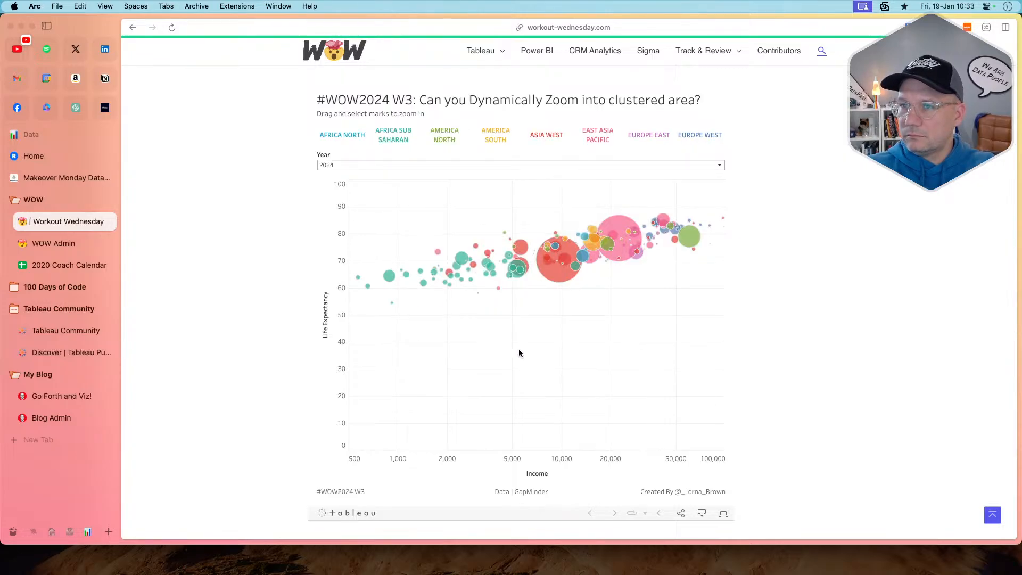
mouse_move(553, 275)
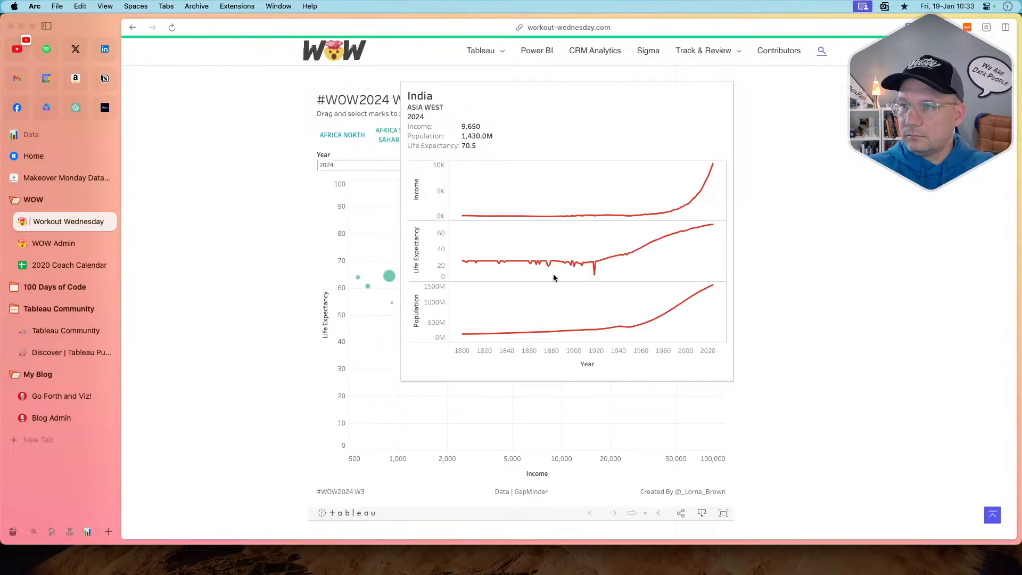
mouse_move(386, 278)
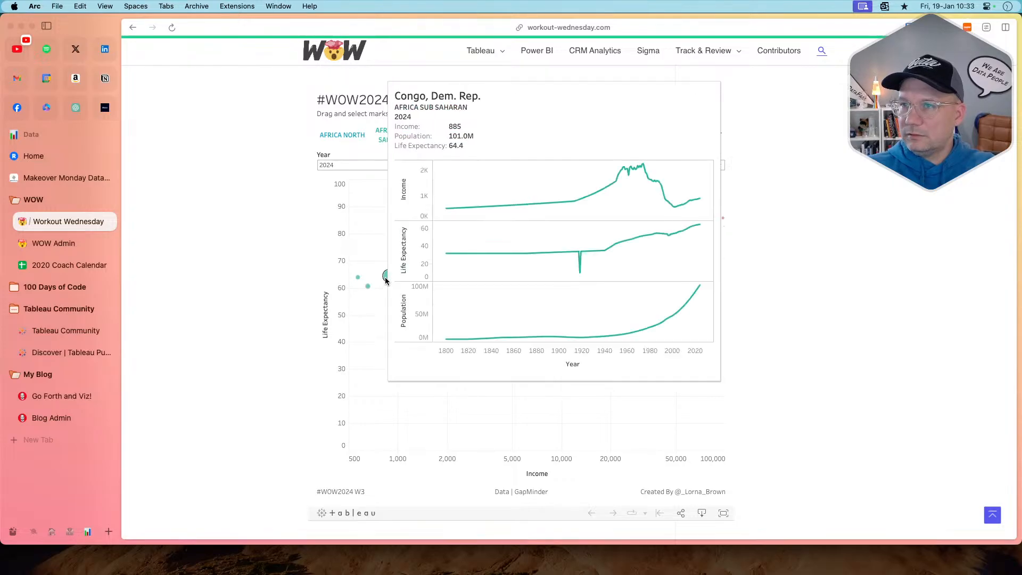
key(super+Tab)
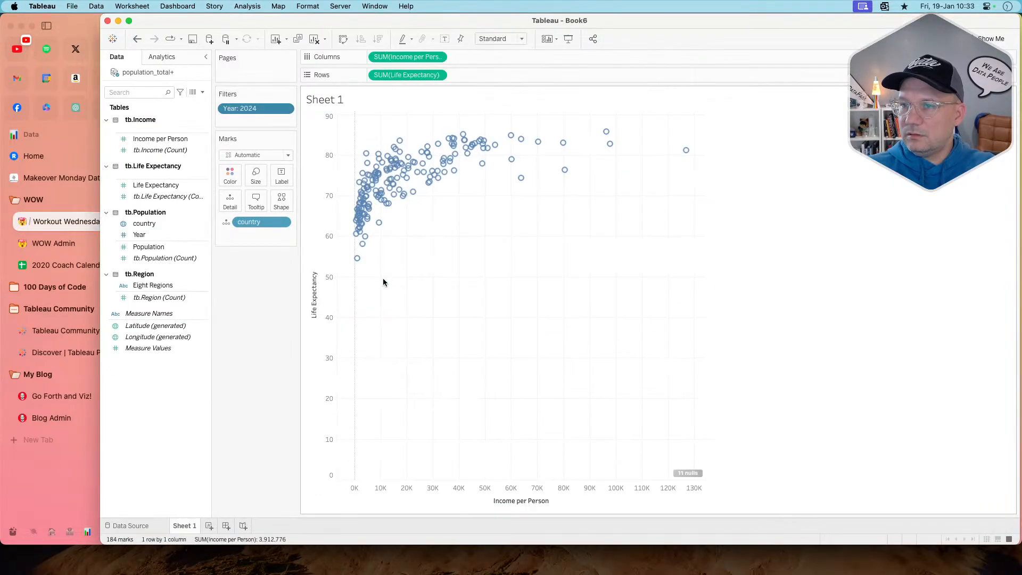
key(super+Tab)
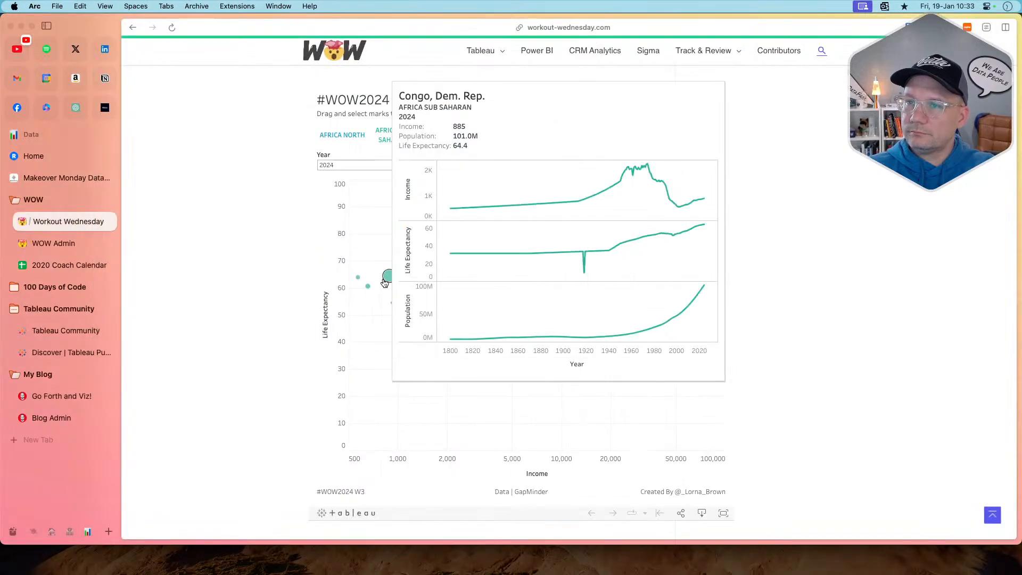
key(super+Tab)
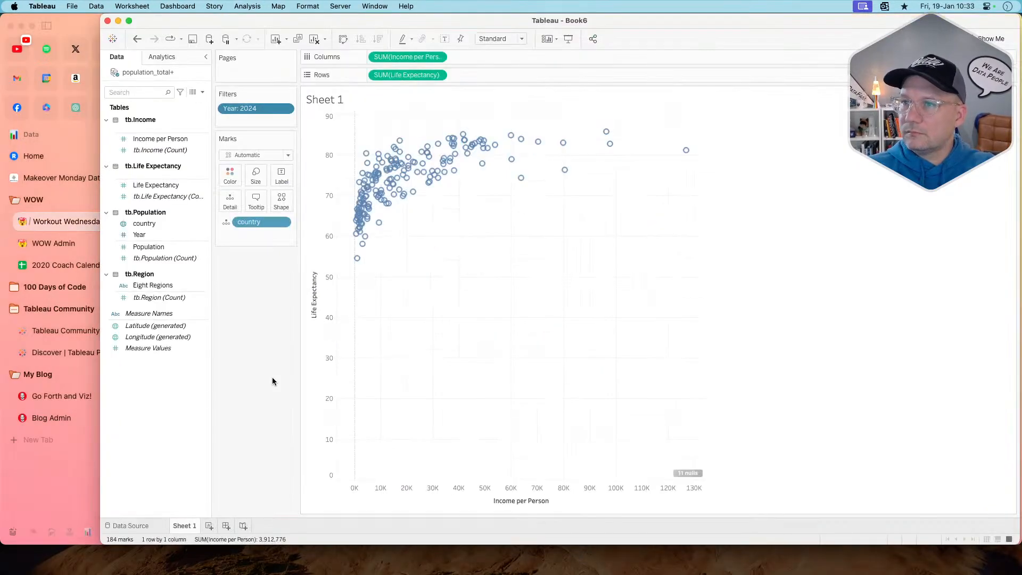
key(super+Tab)
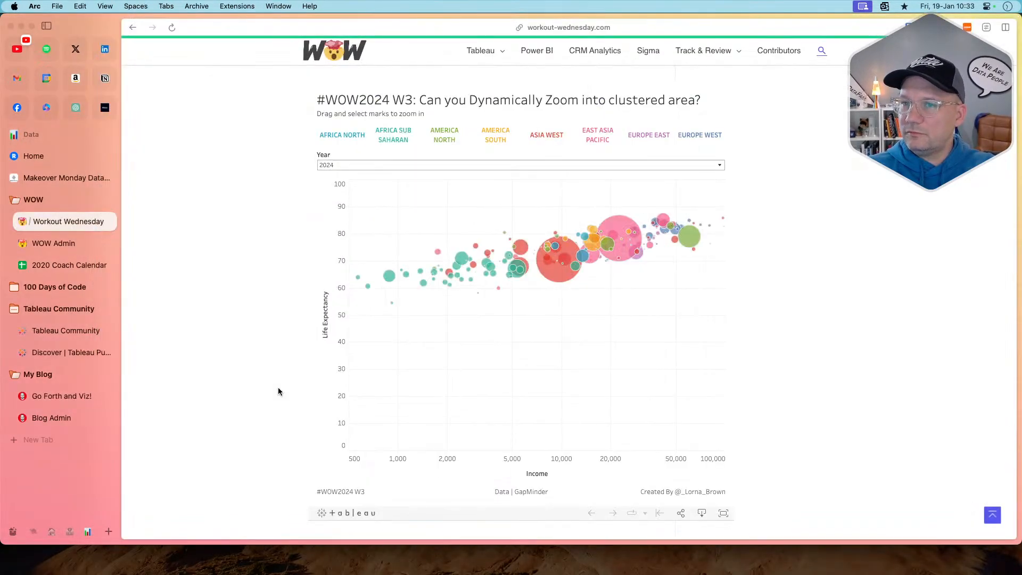
- Back in Tableau, color the scatter plot marks by Eight Regions and change the mark type to Circle
key(super+Tab)
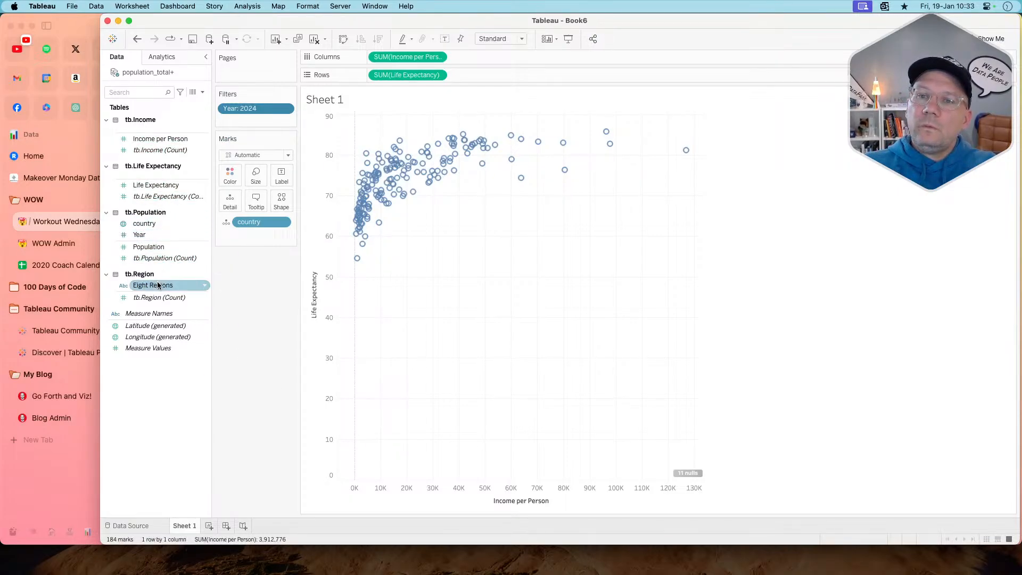
drag(152, 285, 230, 176)
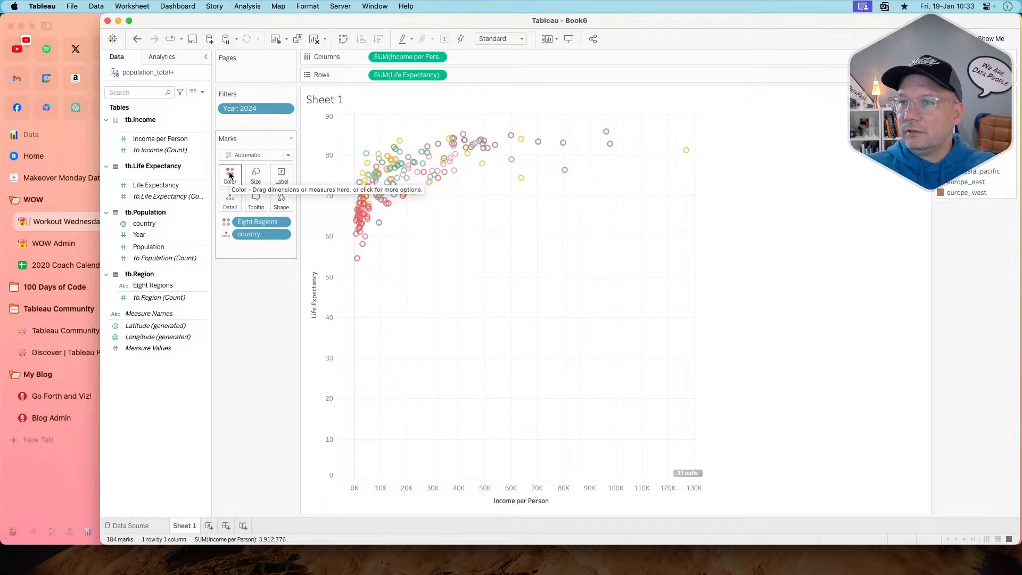
click(264, 153)
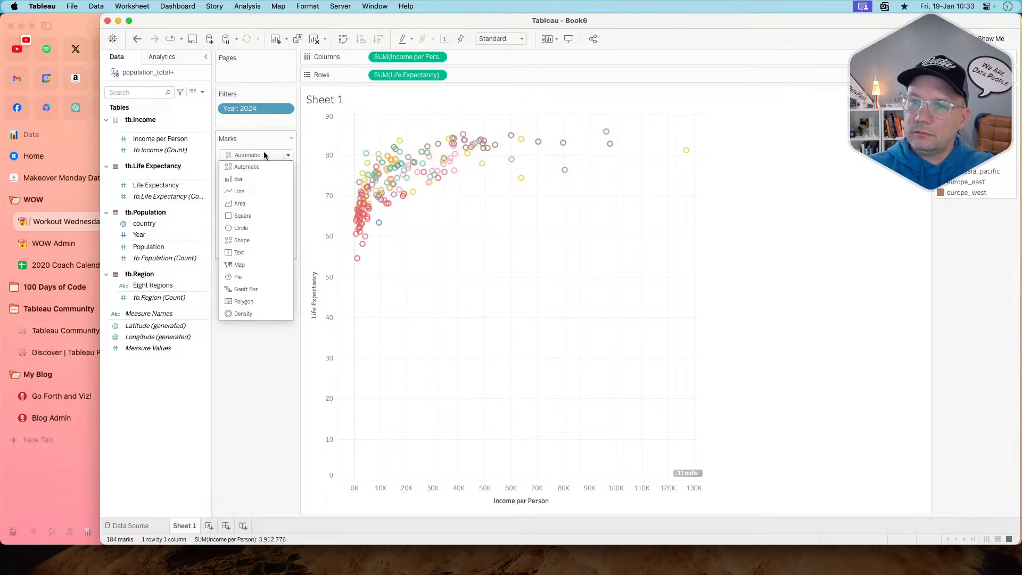
click(254, 228)
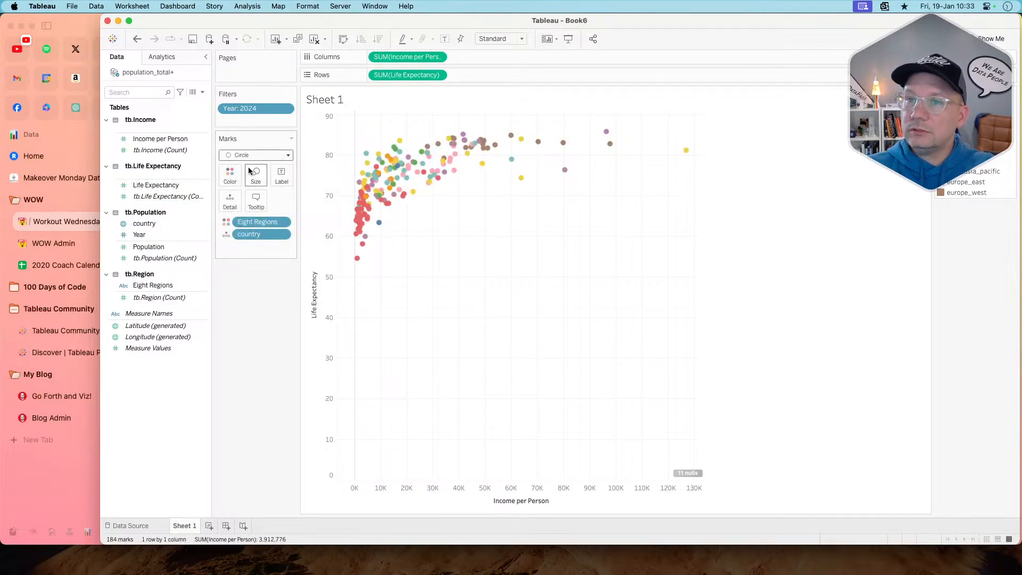
- Assign the Hue Circle color palette to the Eight Regions values
click(230, 175)
click(269, 210)
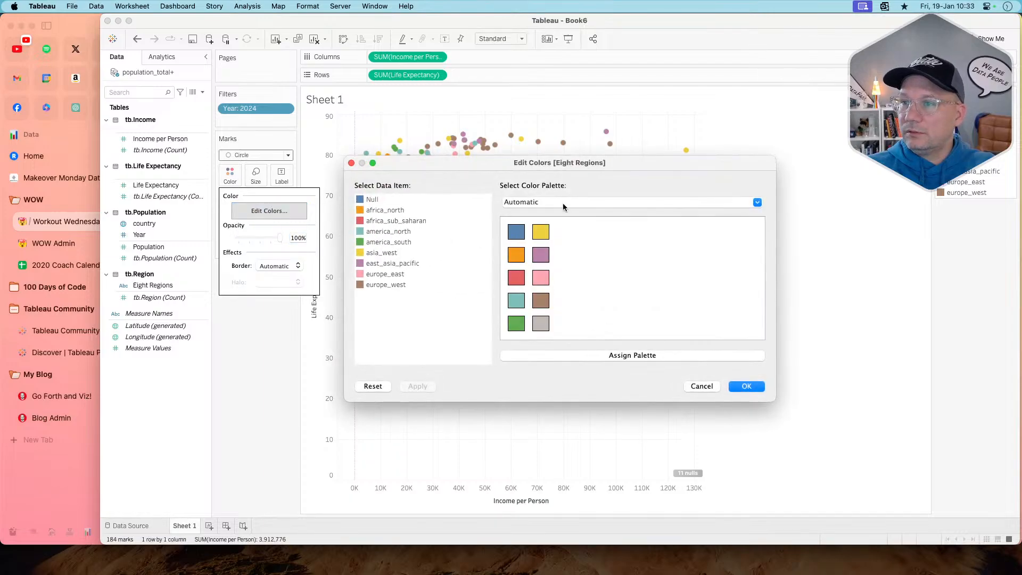
click(563, 203)
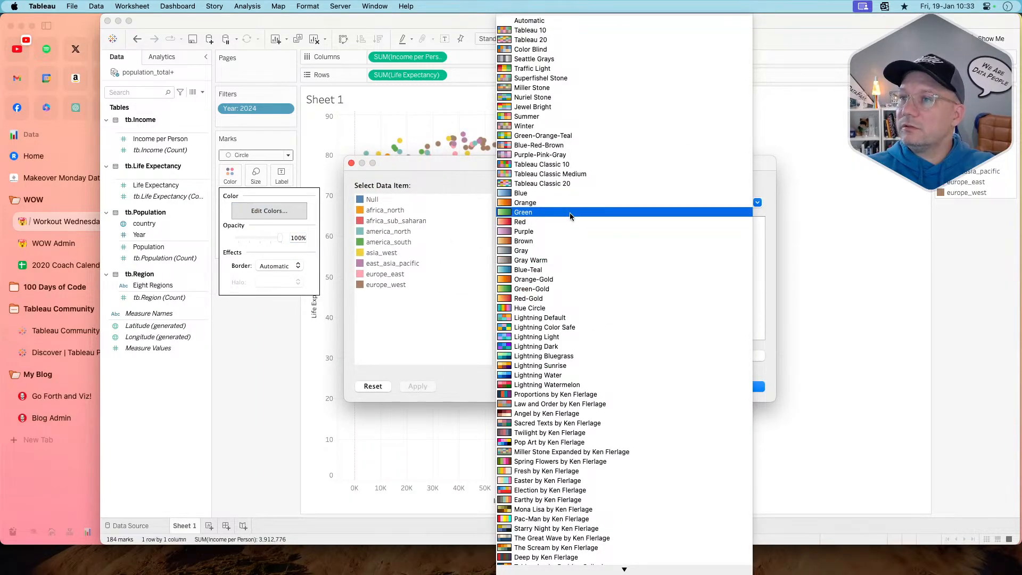
click(568, 308)
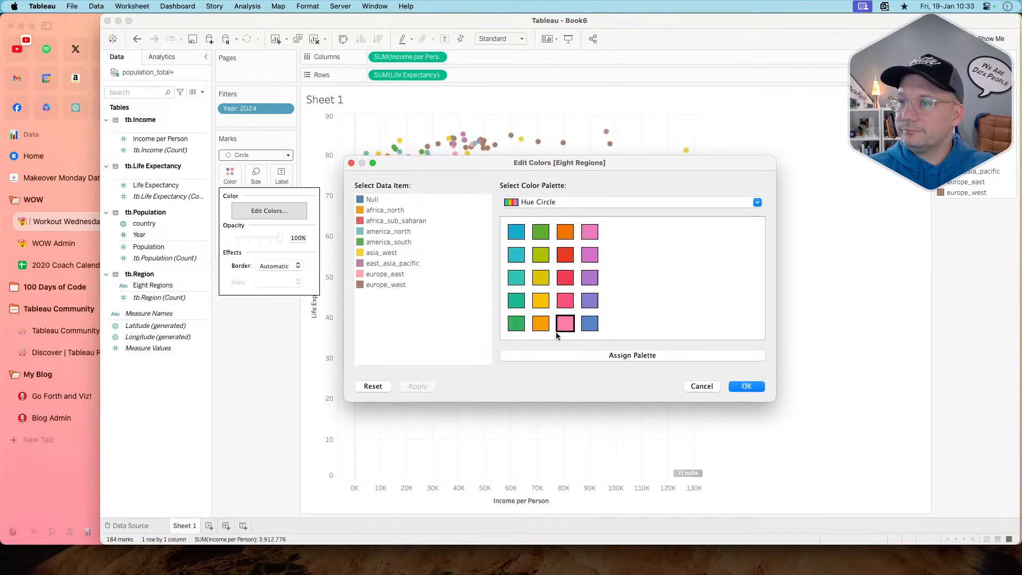
click(550, 356)
click(744, 386)
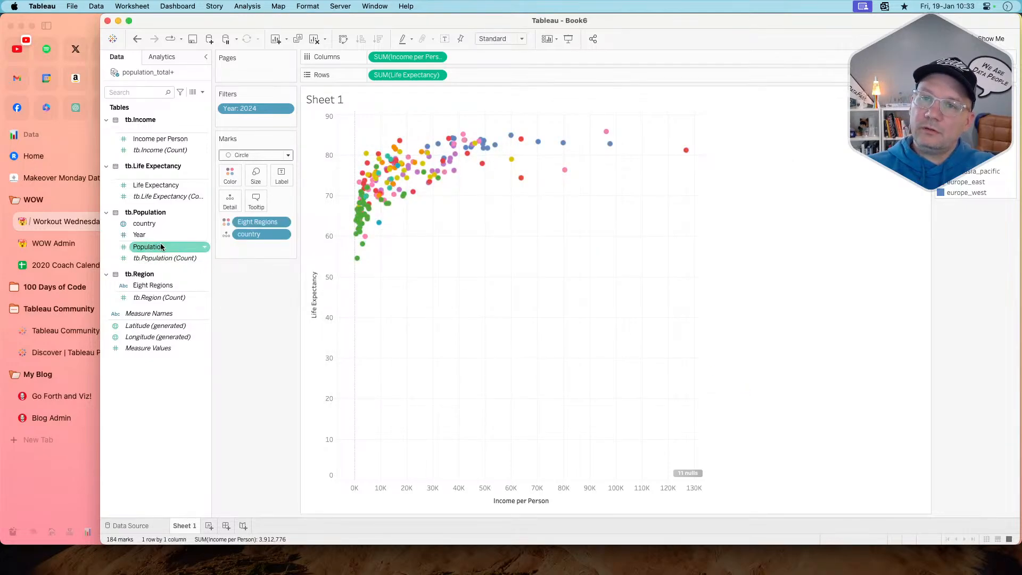
- Size the circles by Population and compare India's mark details with those on the reference dashboard
key(super+Tab)
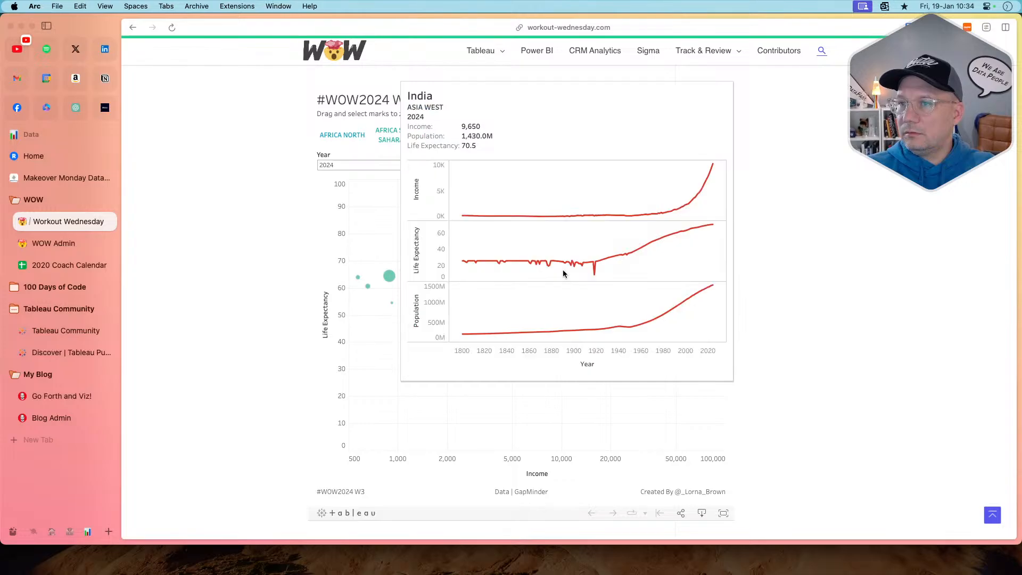
key(super+Tab)
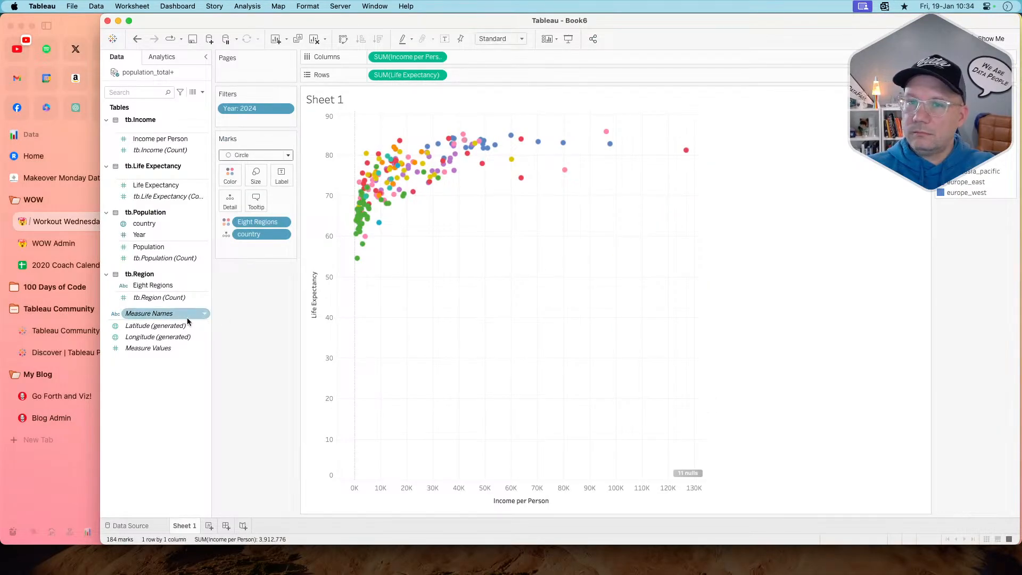
drag(151, 254, 257, 177)
mouse_move(366, 196)
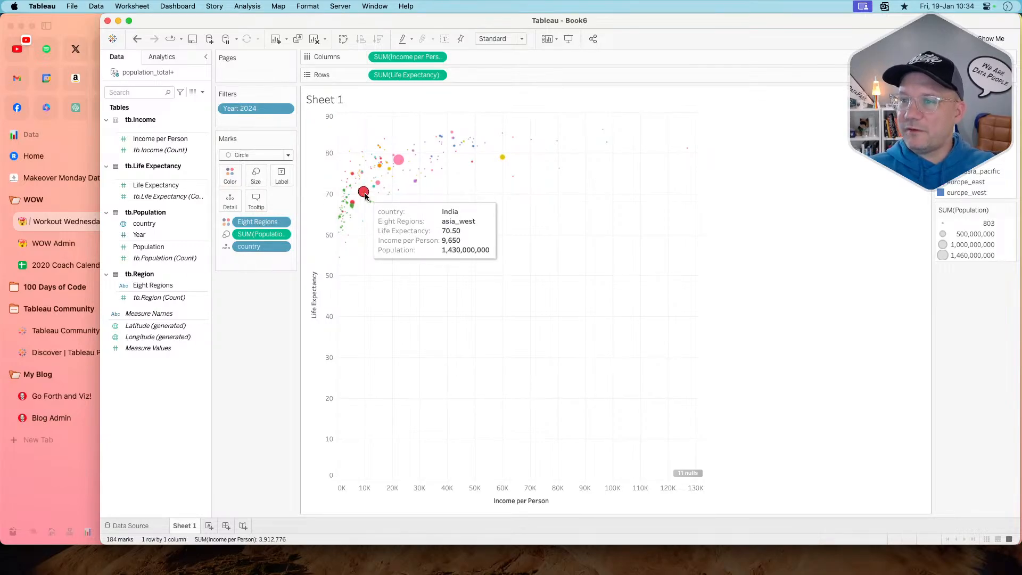
key(super+Tab)
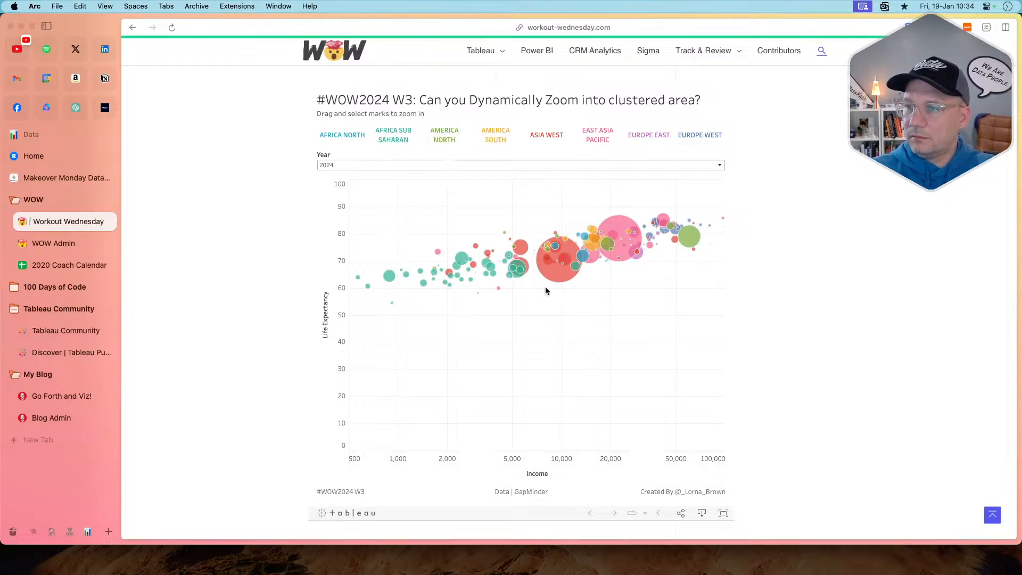
mouse_move(549, 278)
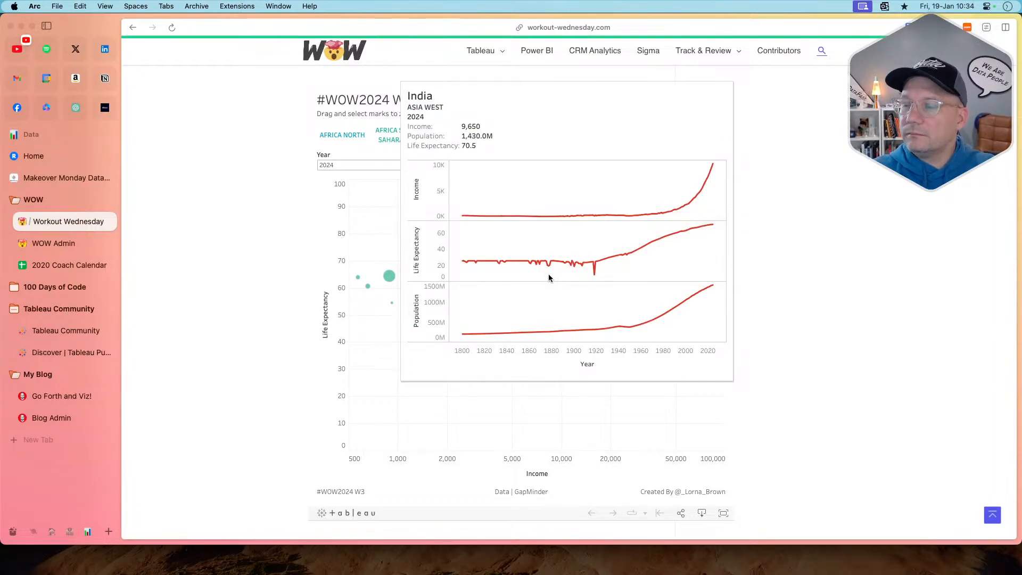
key(super+Tab)
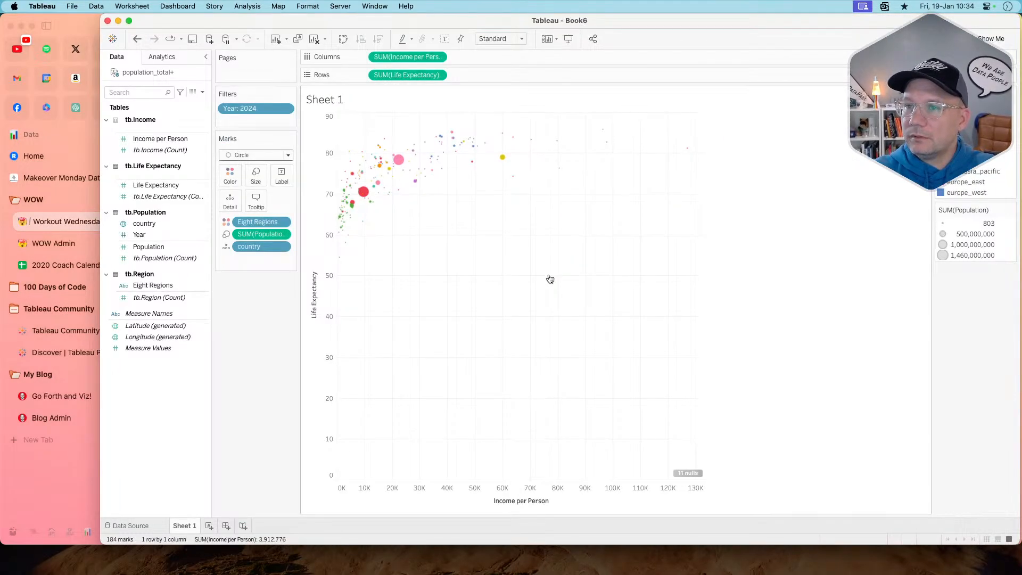
- Compare the scatter plot with the reference dashboard in the browser and read the challenge's requirements list, including the dynamic axis range
key(super+Tab)
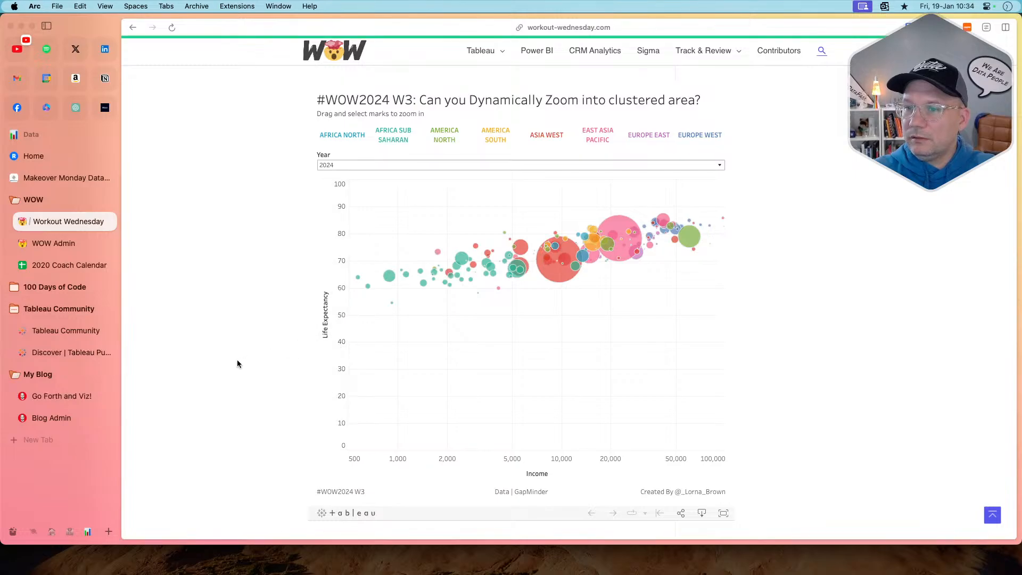
key(super+Tab)
key(super+Tab)
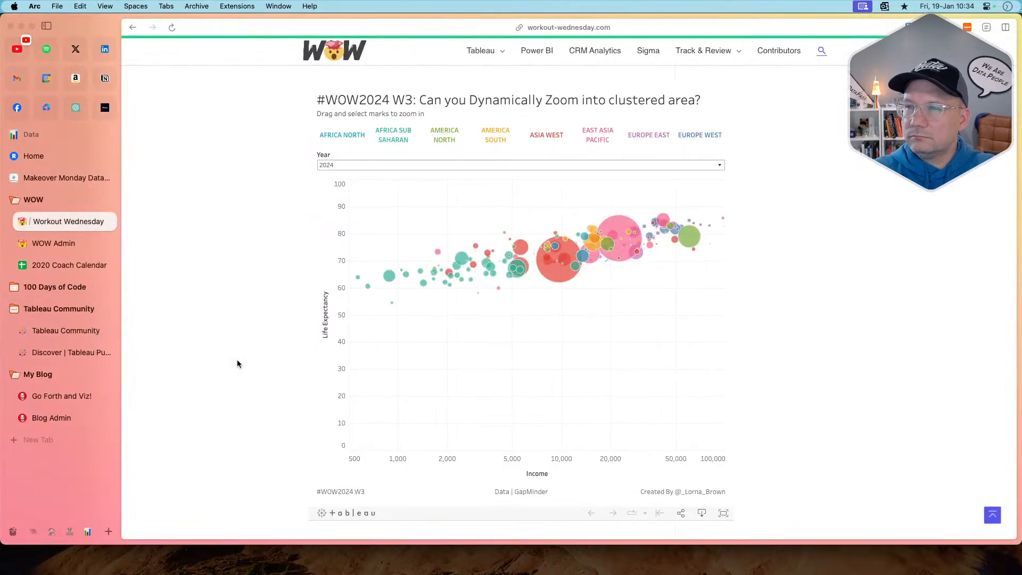
key(super+Tab)
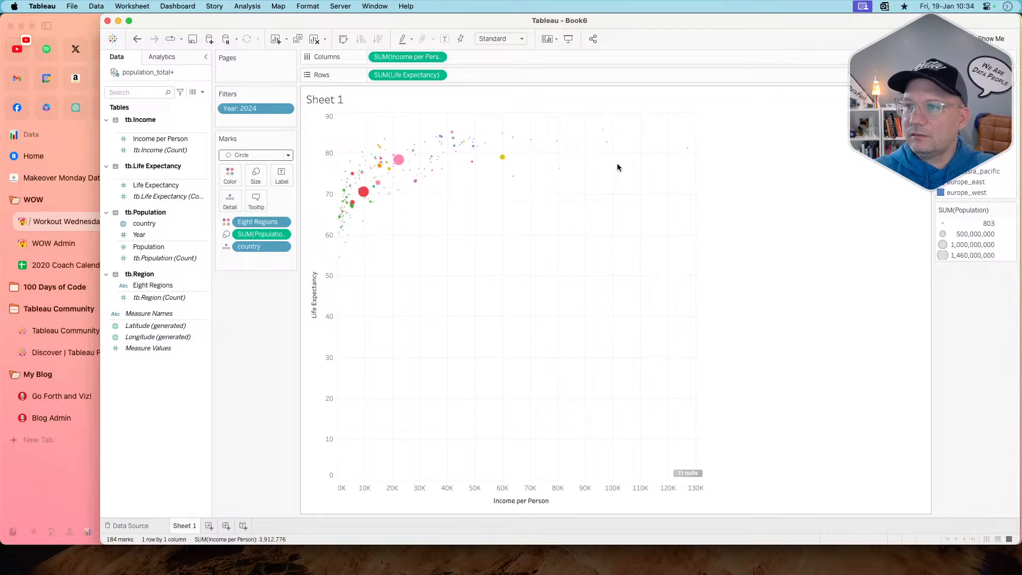
key(super+Tab)
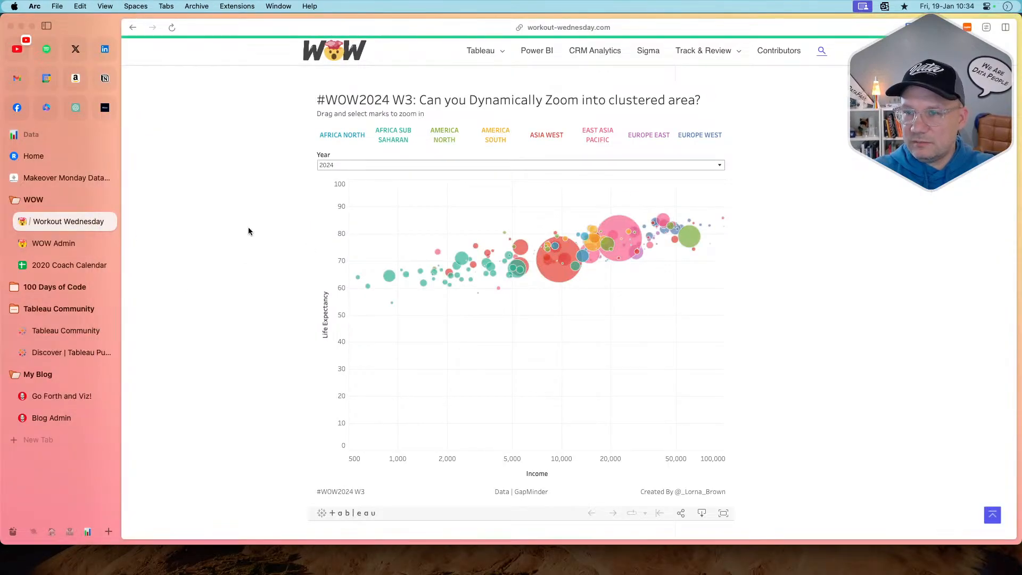
scroll(248, 230, down, 10)
scroll(248, 231, up, 5)
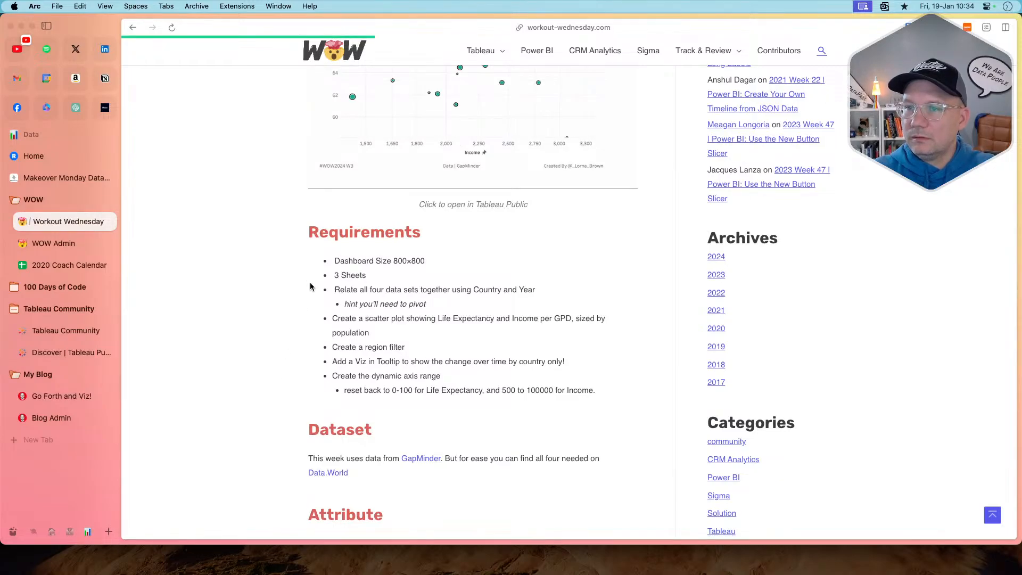
scroll(313, 295, up, 1)
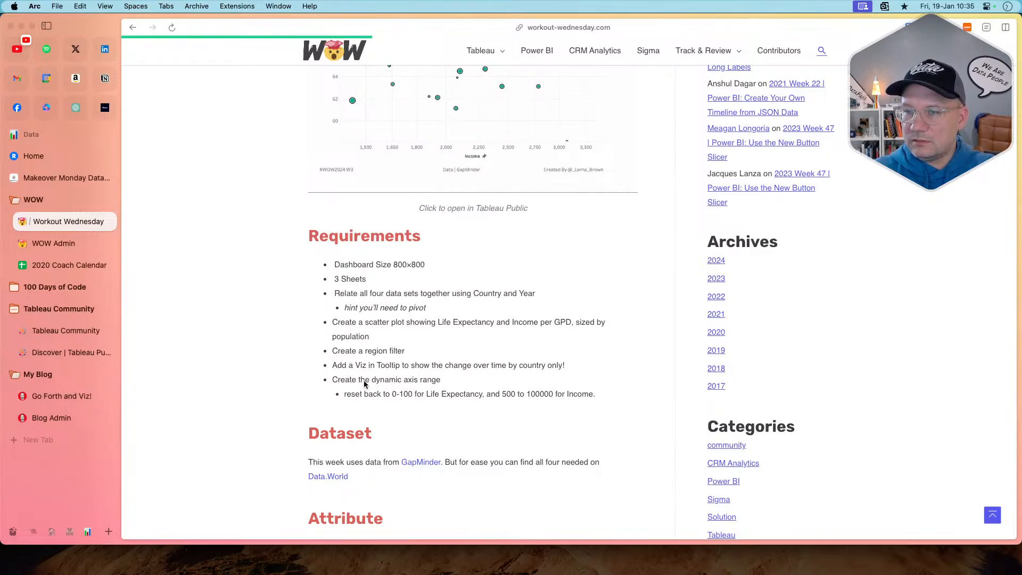
scroll(281, 364, up, 2)
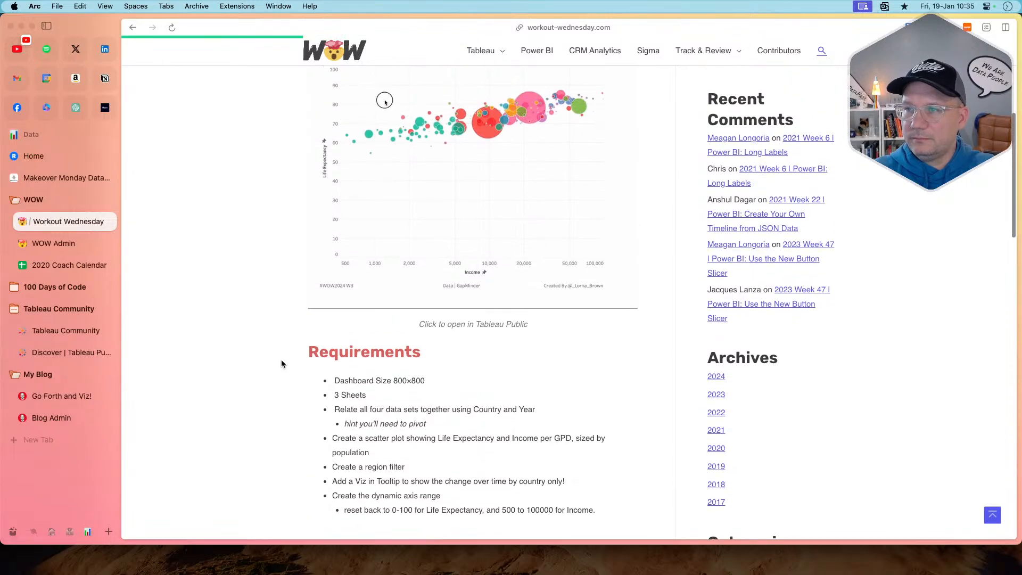
key(super+Tab)
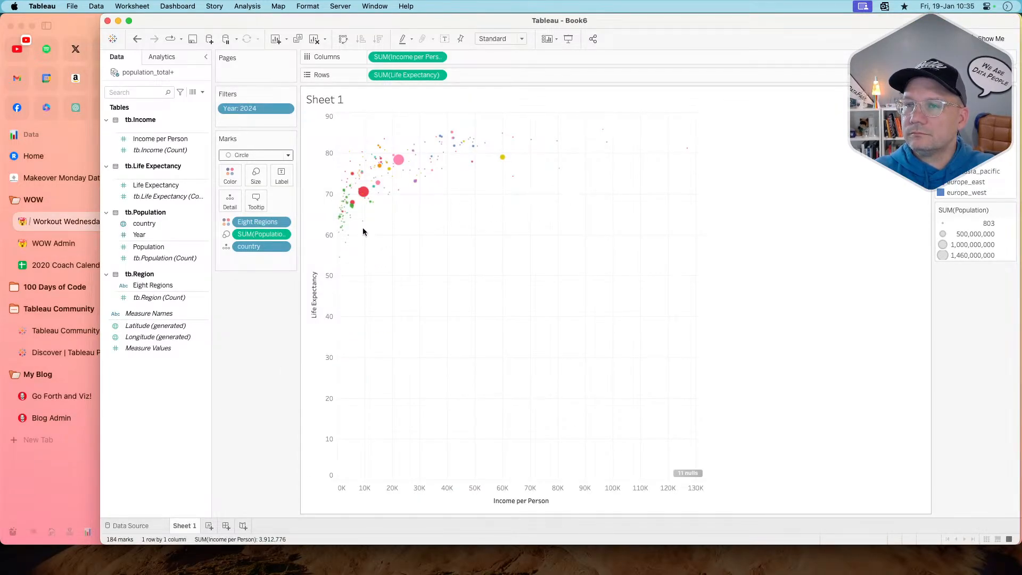
right_click(311, 262)
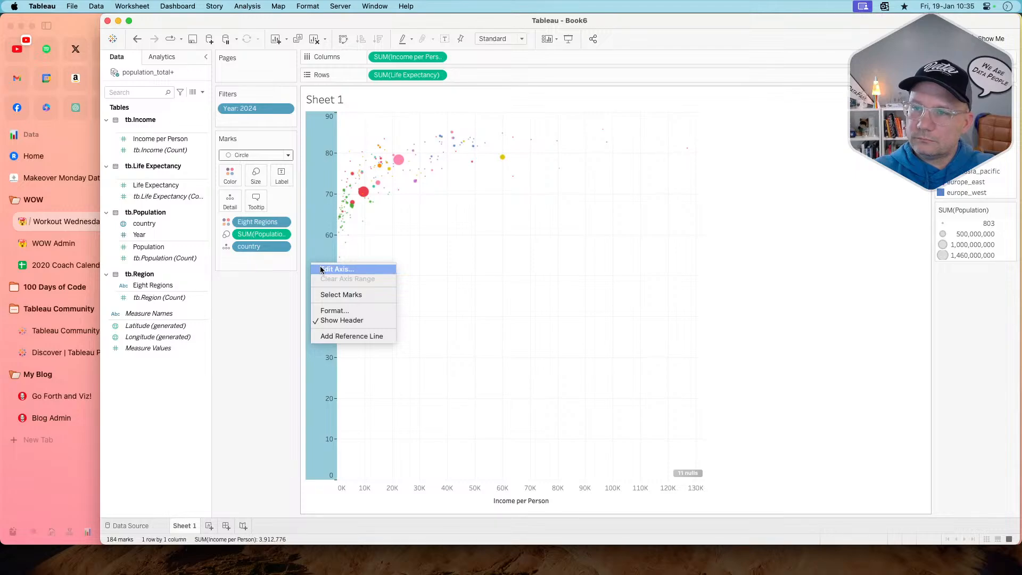
click(321, 270)
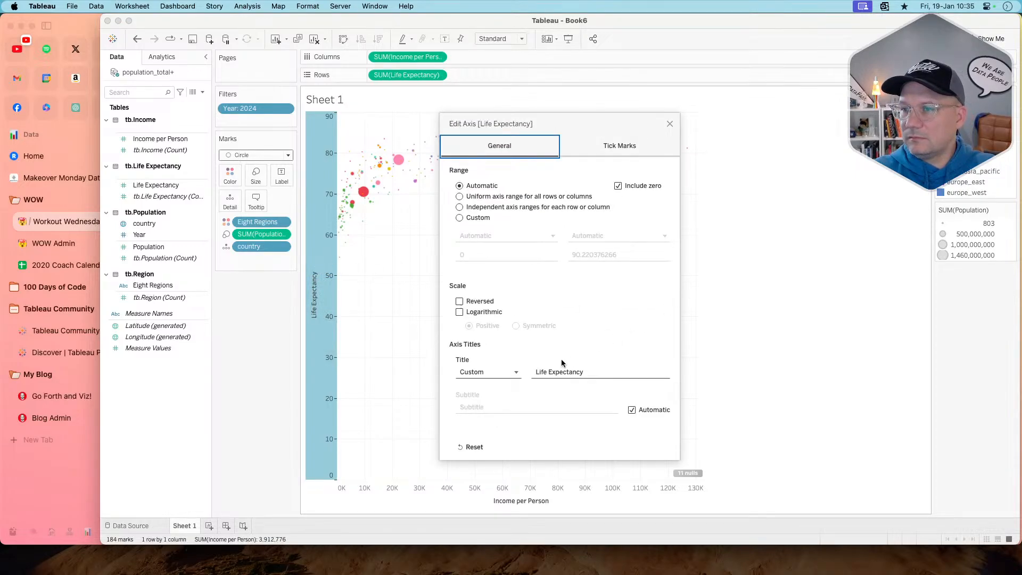
click(507, 371)
click(507, 372)
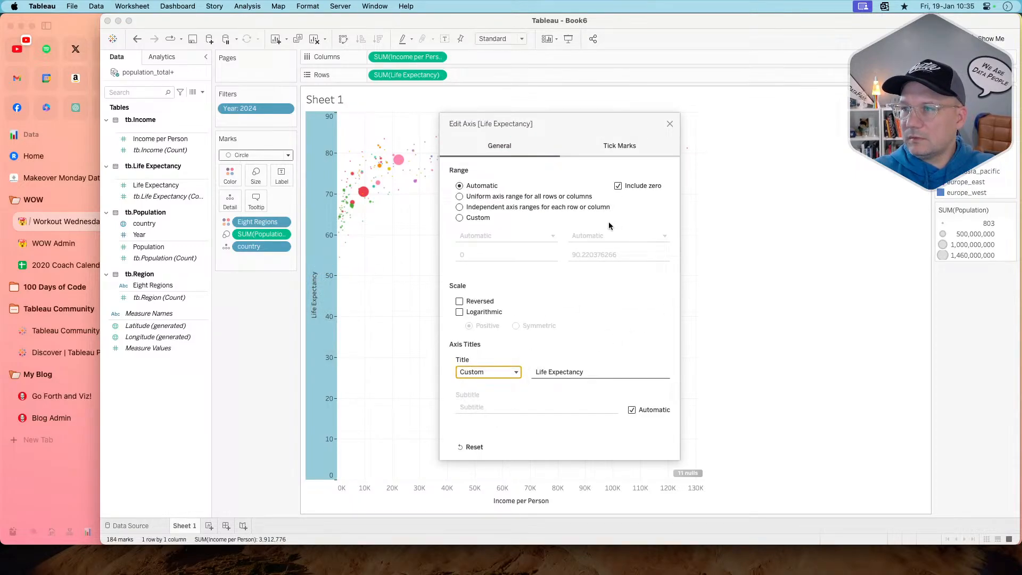
click(670, 124)
right_click(164, 397)
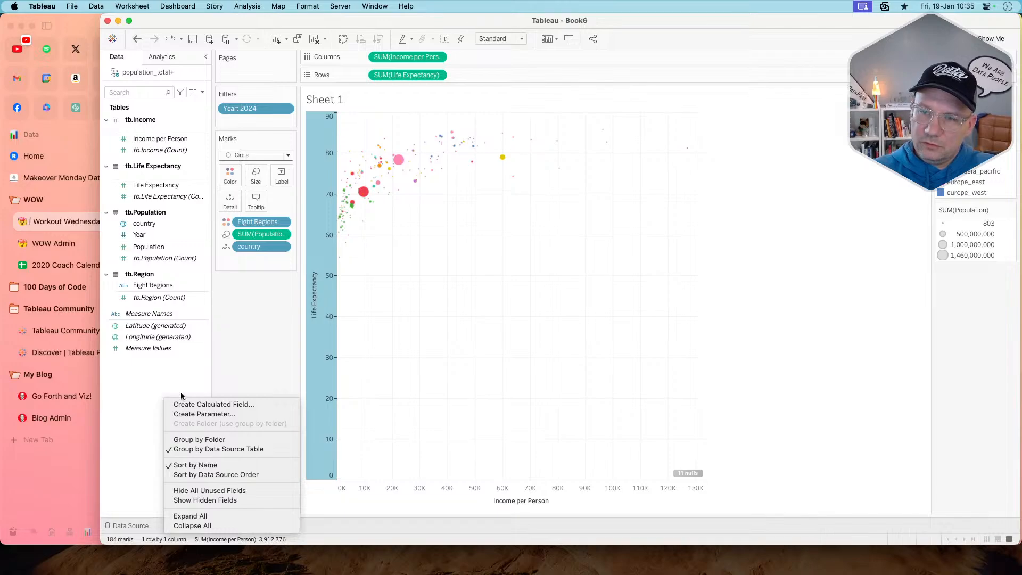
click(181, 396)
click(327, 340)
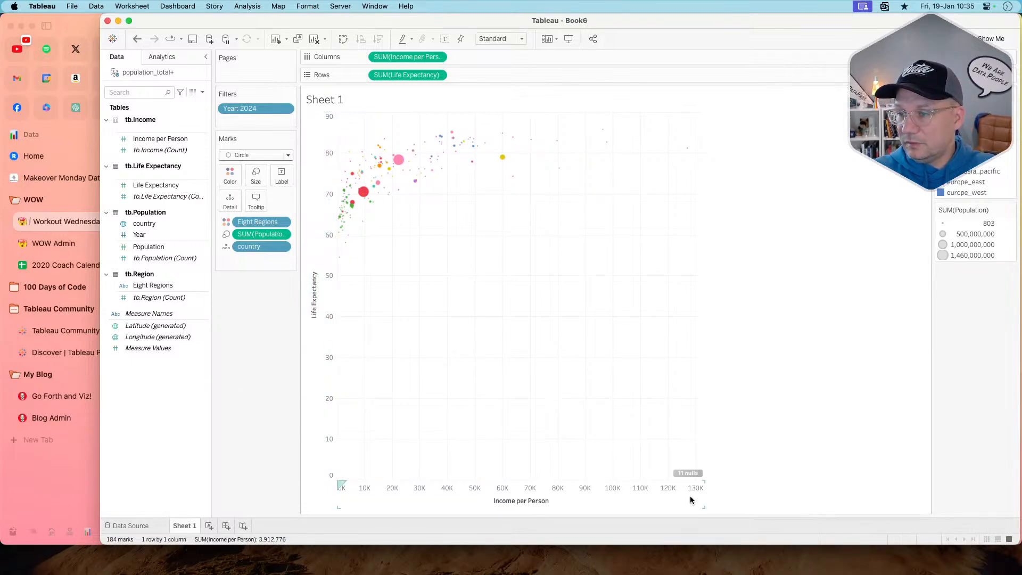
- Try filtering the null Life Expectancy values out of the view, and undo that filter
click(688, 473)
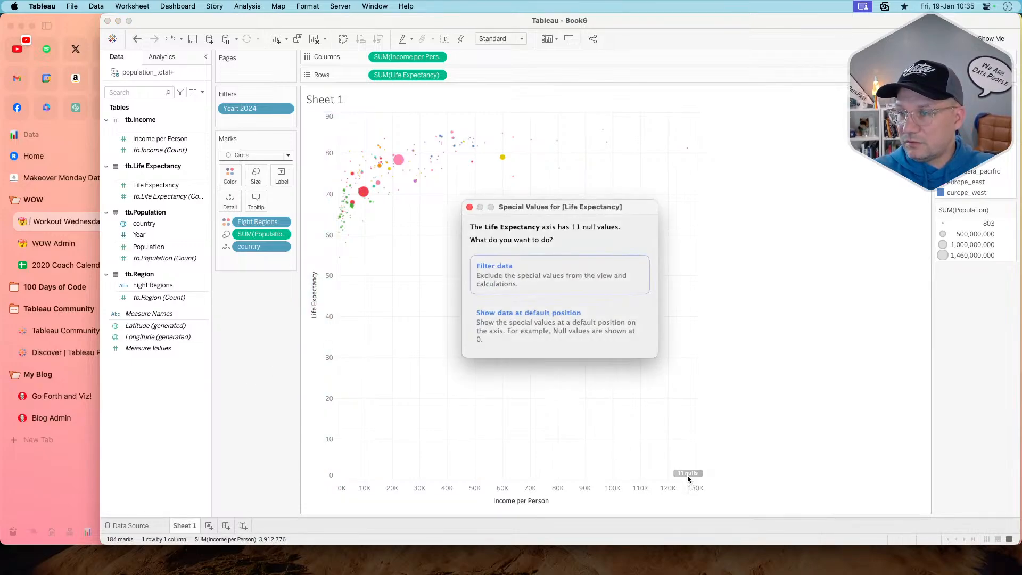
click(564, 289)
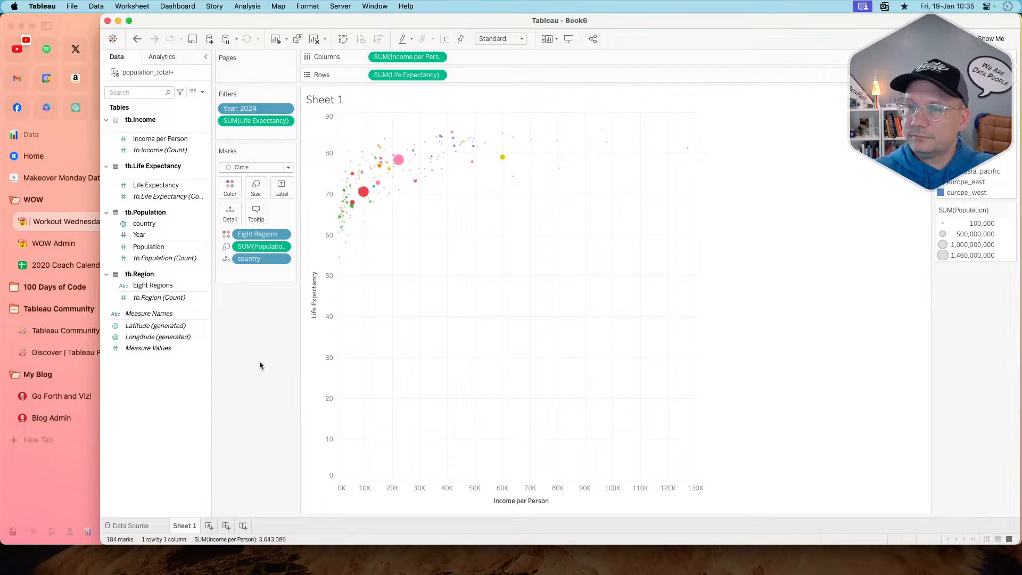
key(super+z)
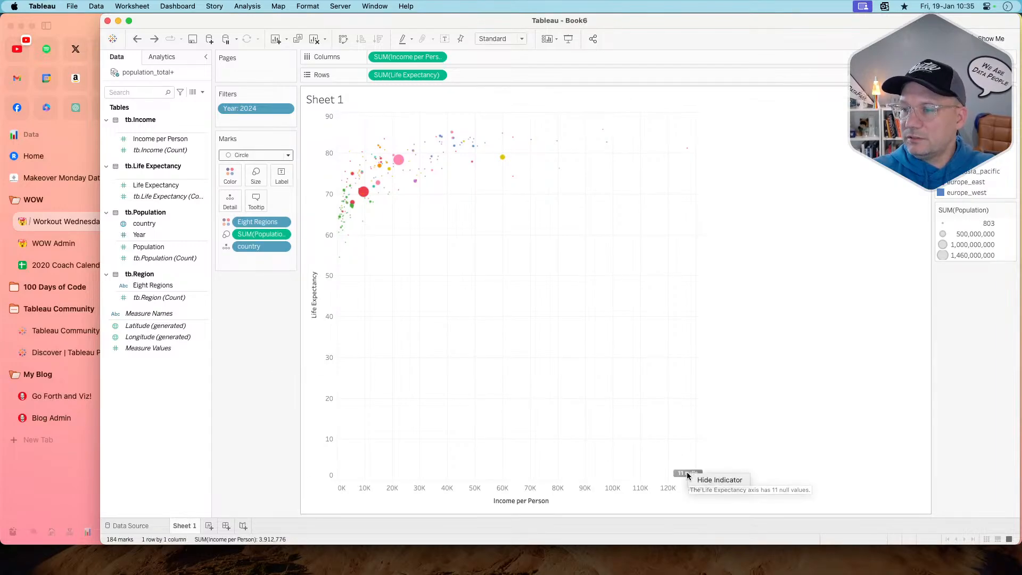
- Hide the null values indicator on the scatter plot
right_click(684, 471)
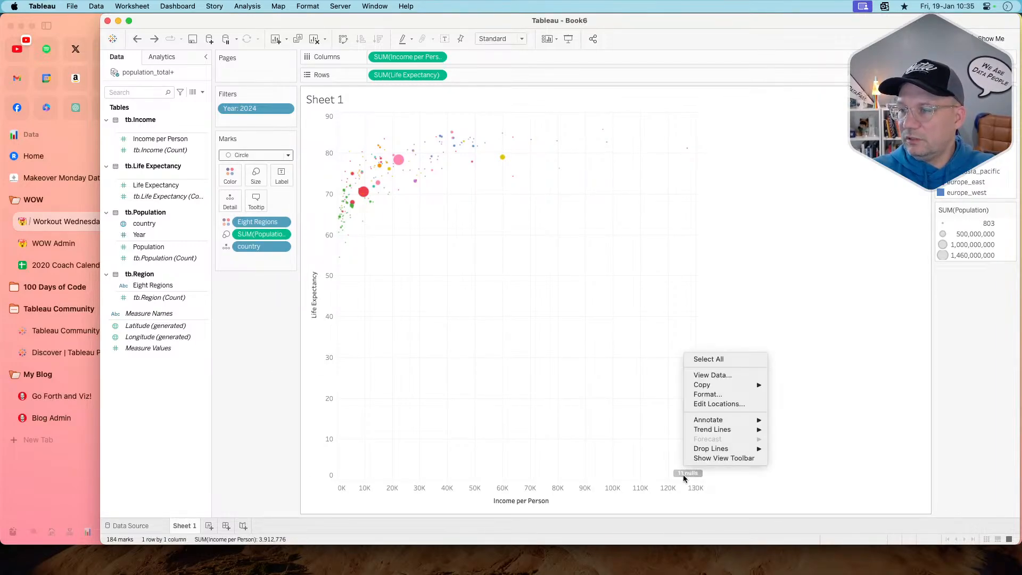
key(Escape)
right_click(683, 473)
click(708, 481)
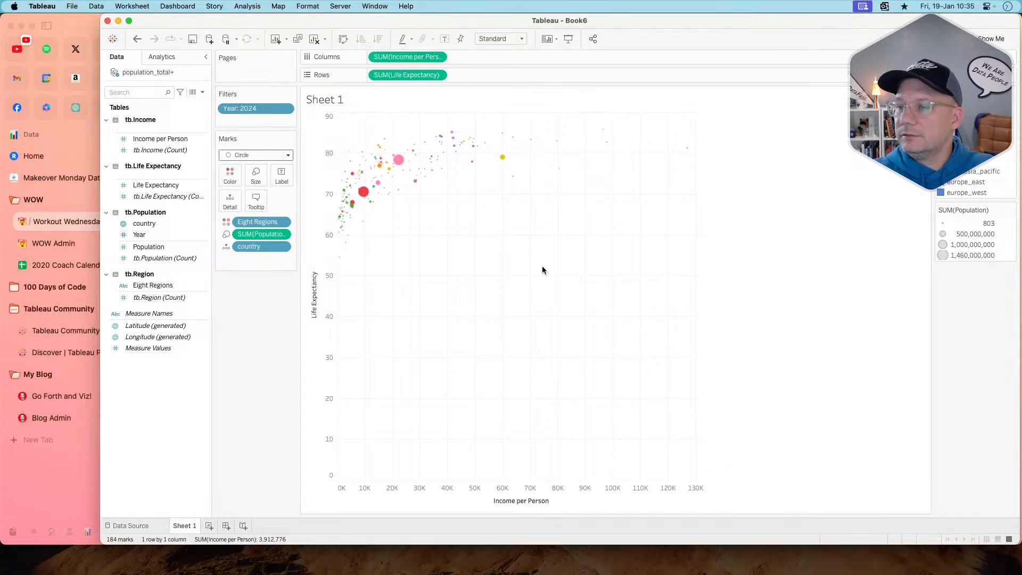
- Compare the highest-income country marks in Tableau with the reference dashboard on the challenge page, checking the required Income axis range
key(super+Tab)
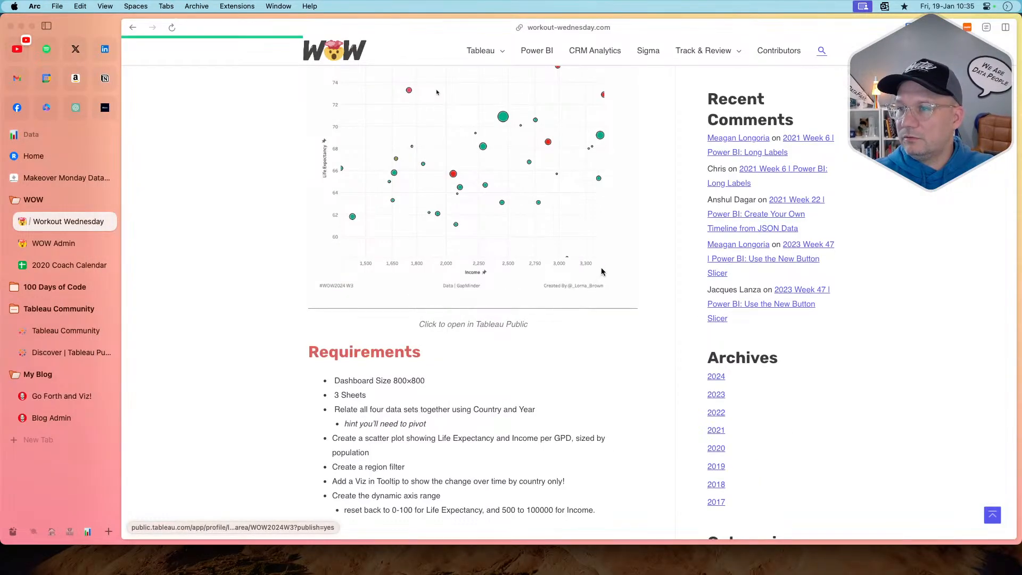
scroll(278, 269, up, 3)
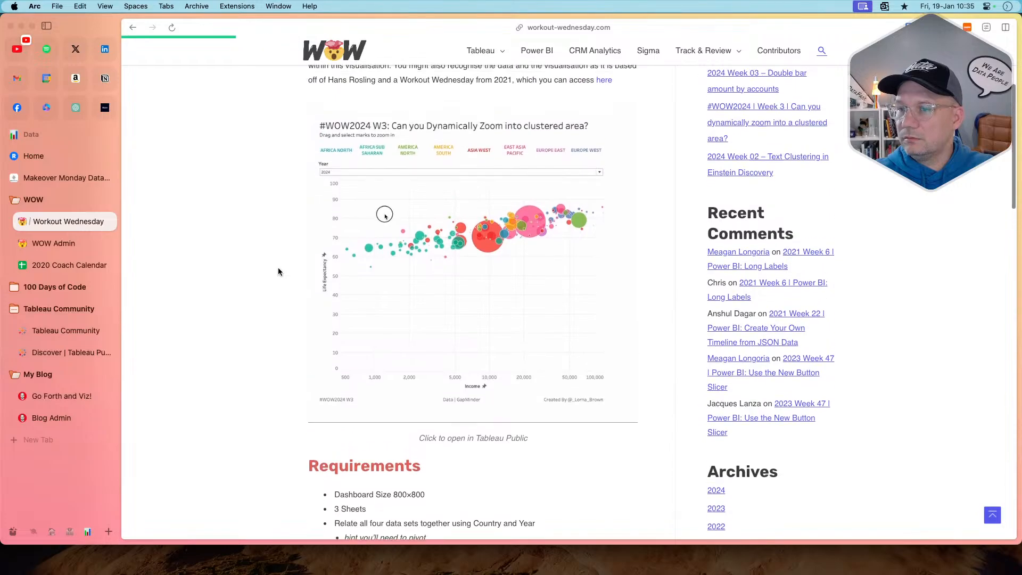
scroll(278, 269, down, 3)
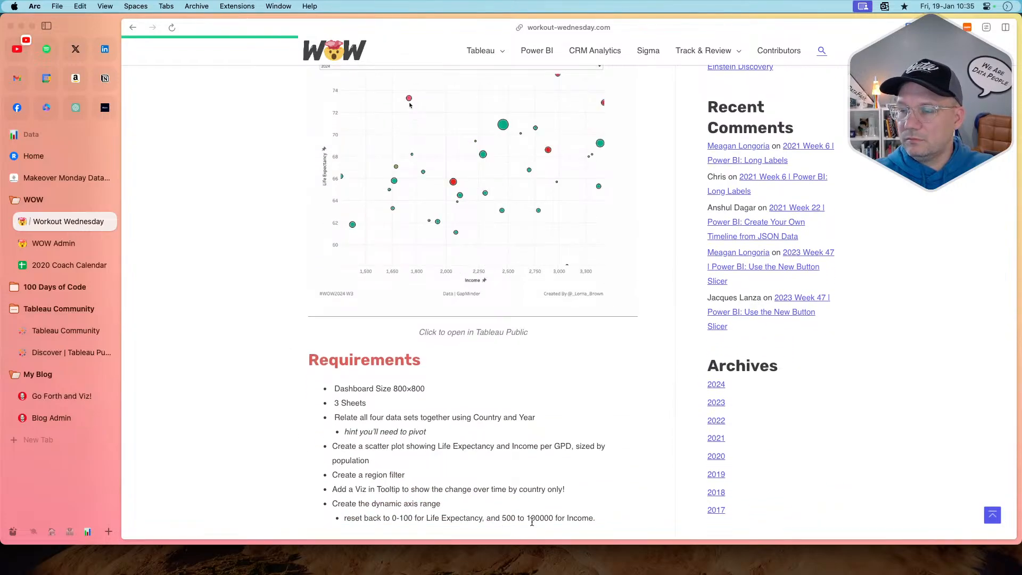
key(super+Tab)
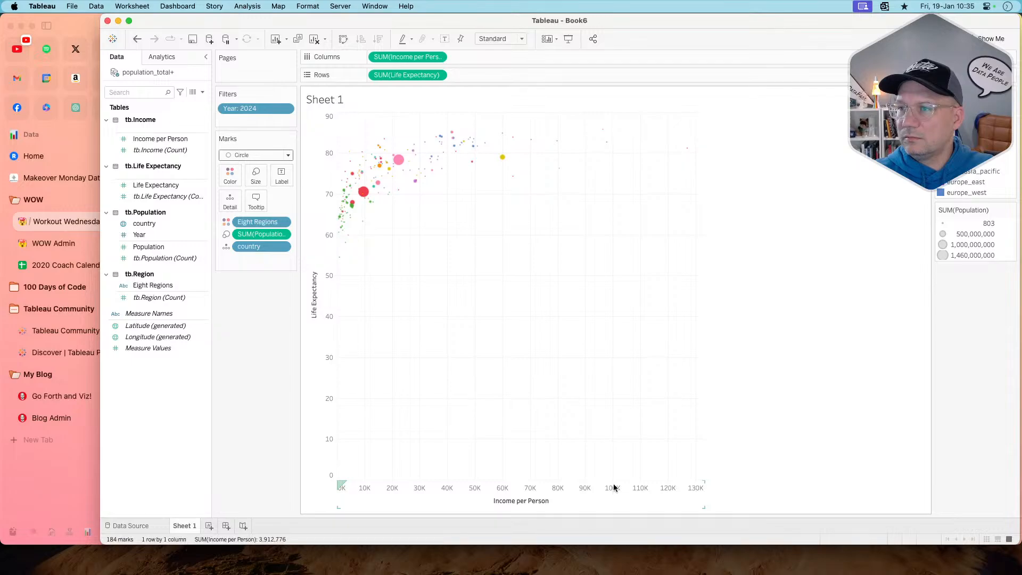
key(super+Tab)
key(super+Tab)
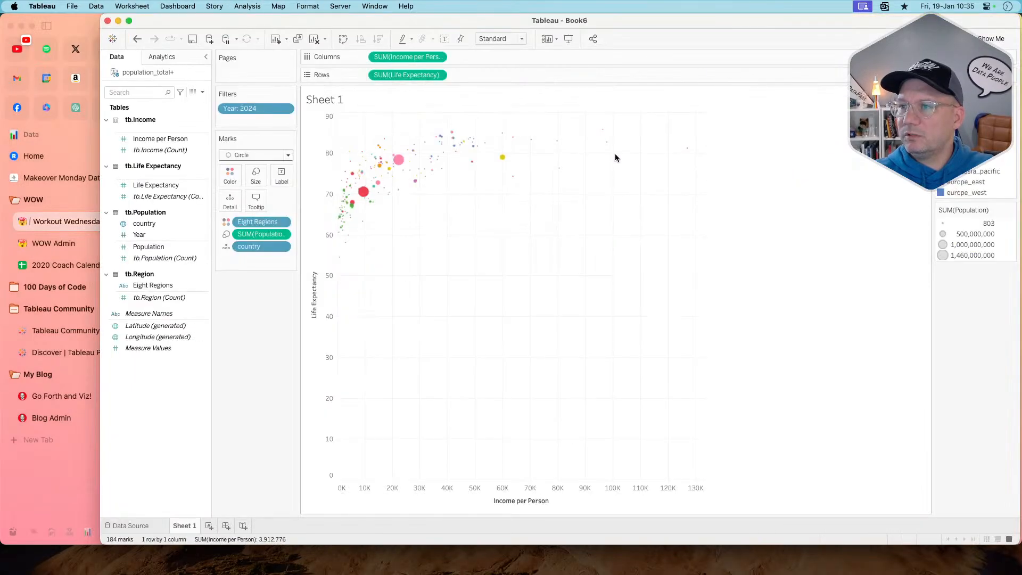
mouse_move(603, 133)
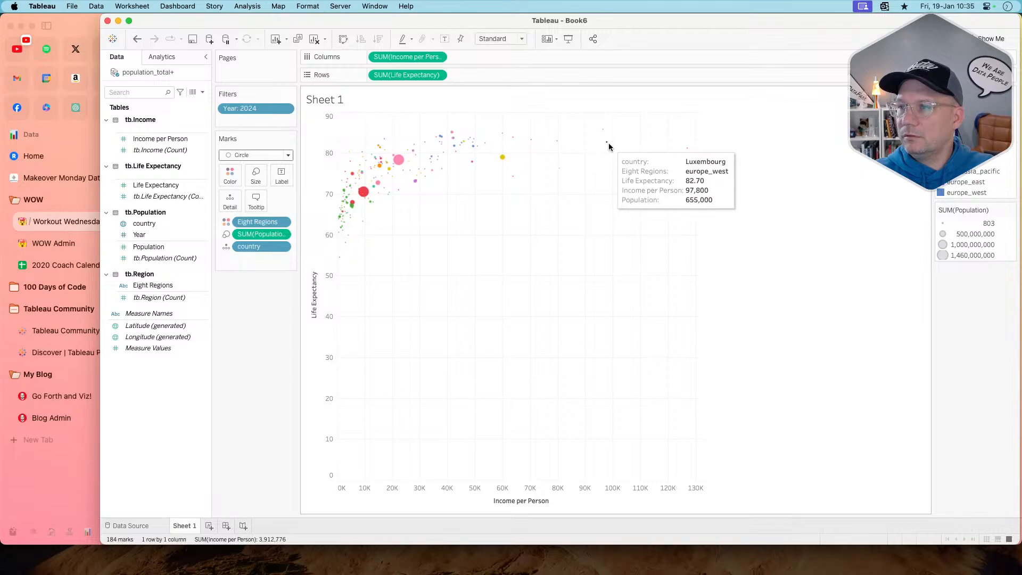
key(super+Tab)
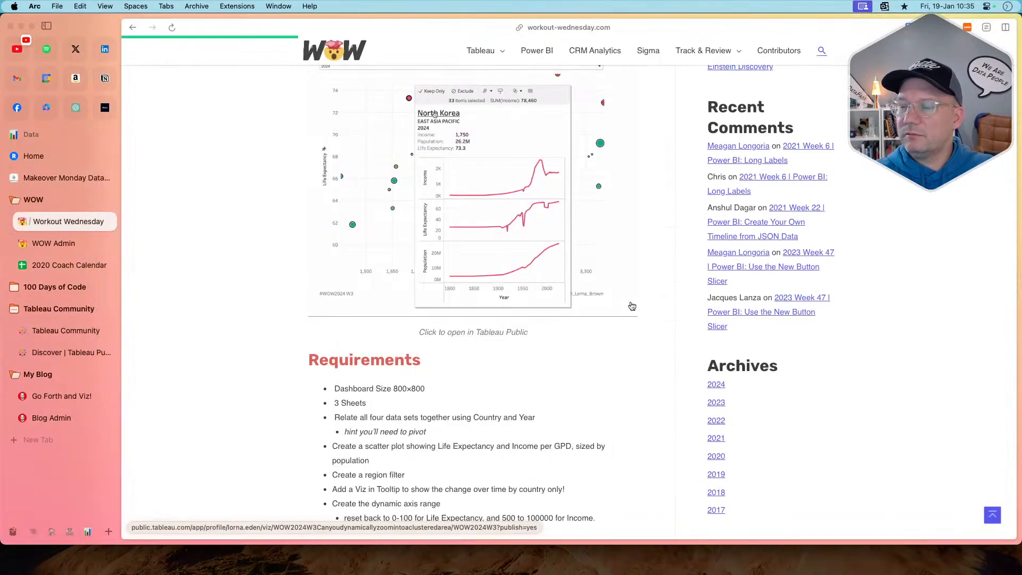
scroll(282, 334, up, 4)
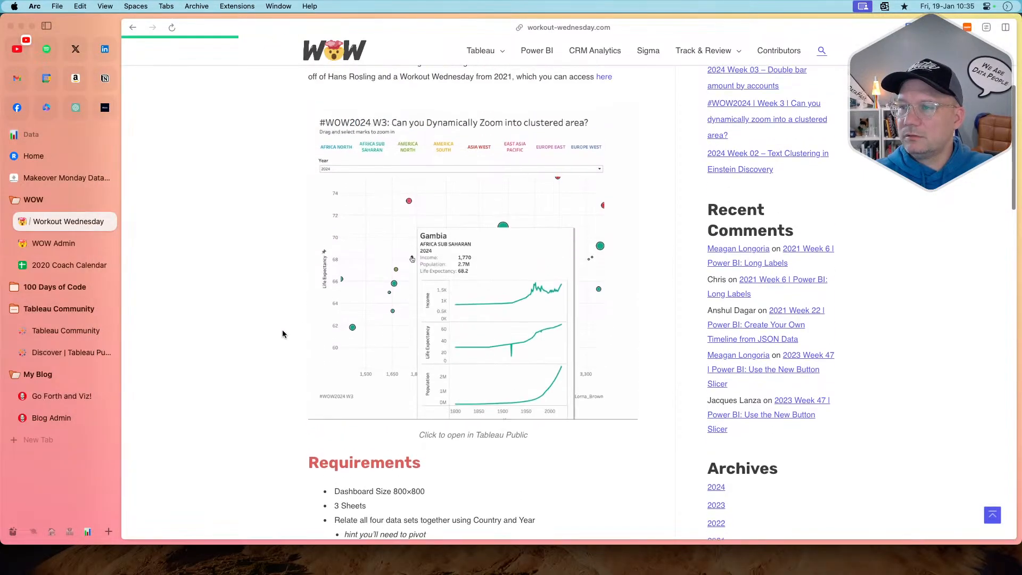
scroll(282, 334, up, 1)
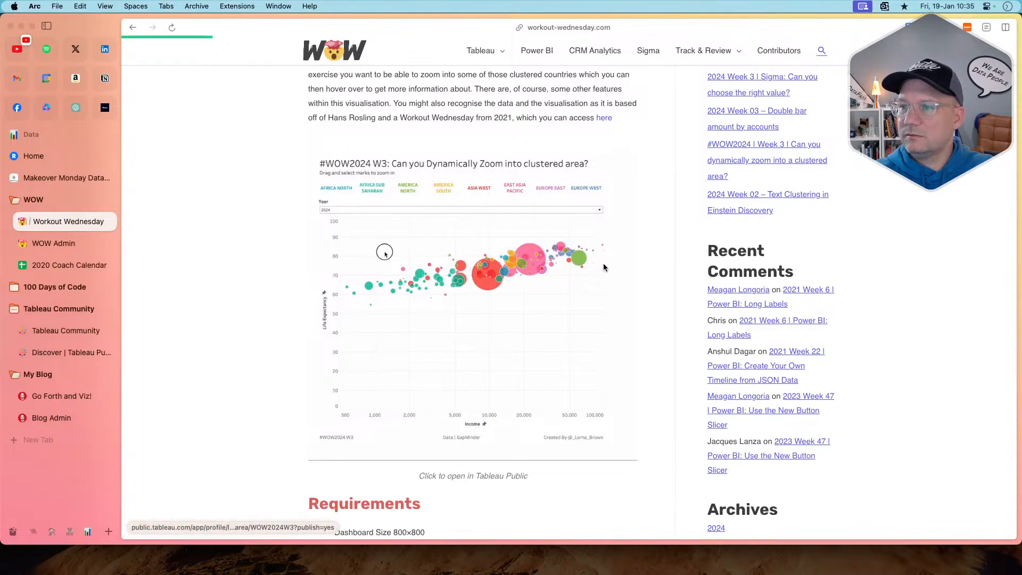
key(super+Tab)
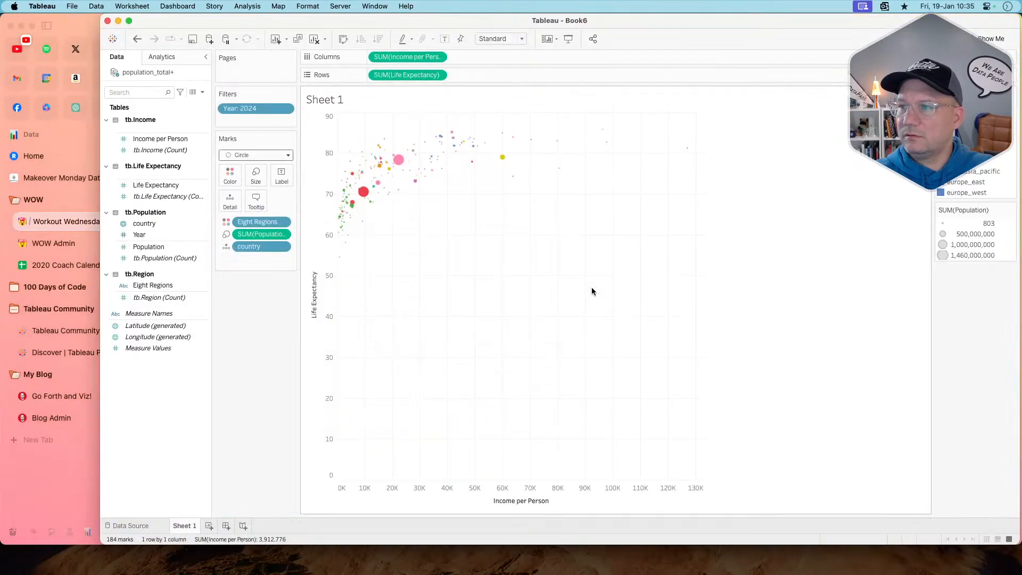
mouse_move(688, 156)
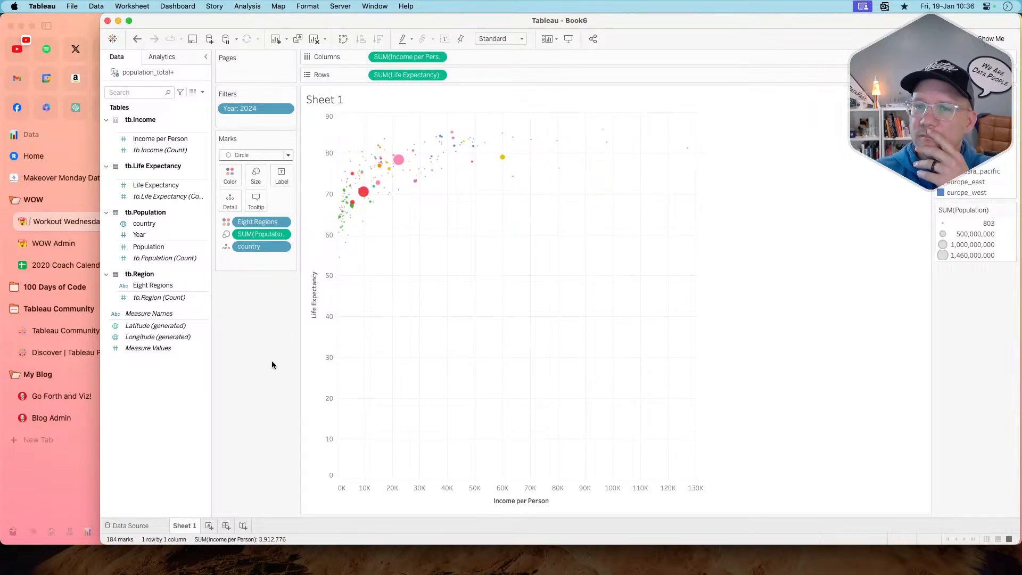
right_click(161, 399)
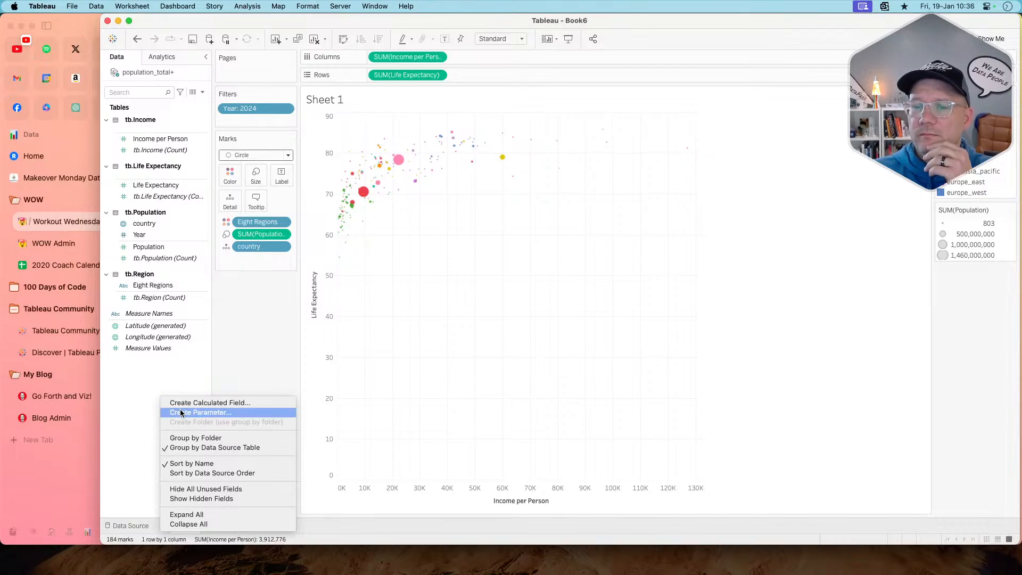
click(242, 316)
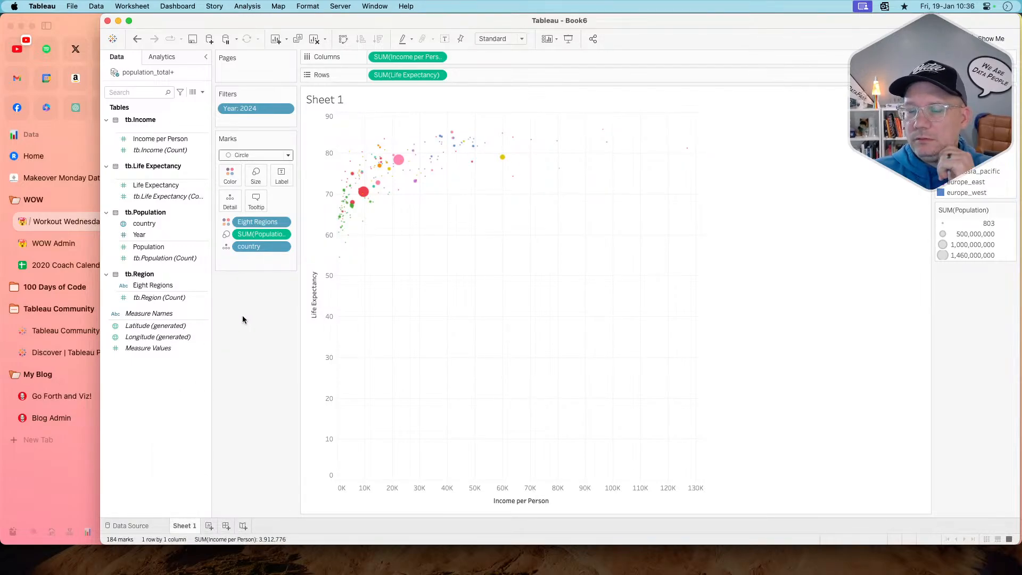
- Switch to the Workout Wednesday page and examine the interactive dashboard's Income axis scale
key(super+Tab)
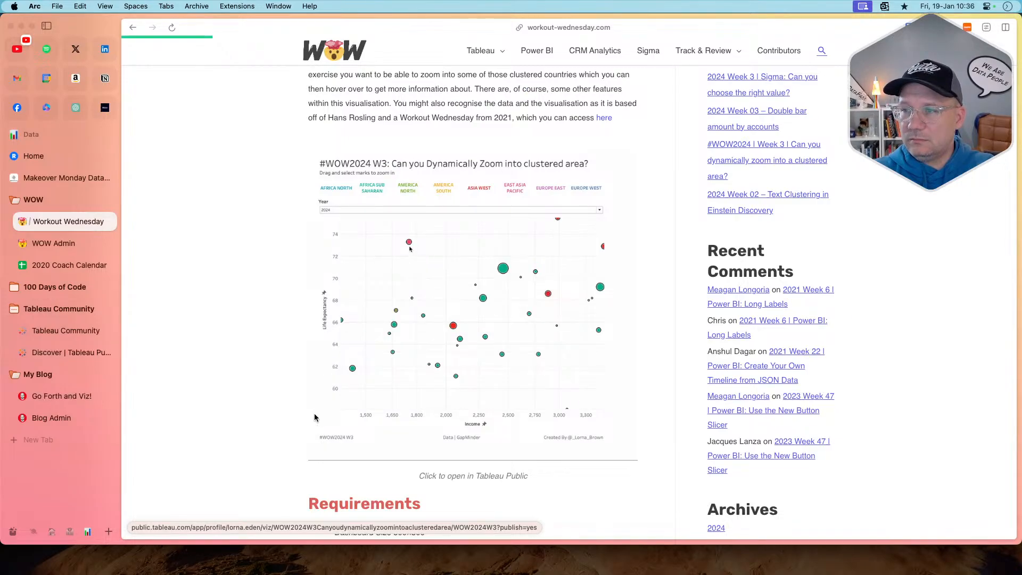
click(315, 418)
click(159, 343)
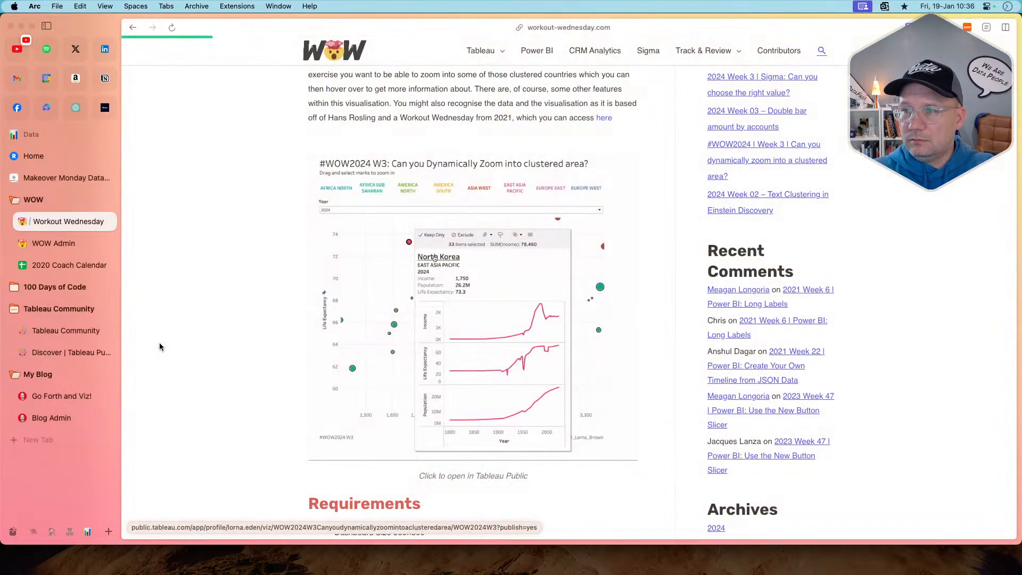
scroll(209, 381, down, 15)
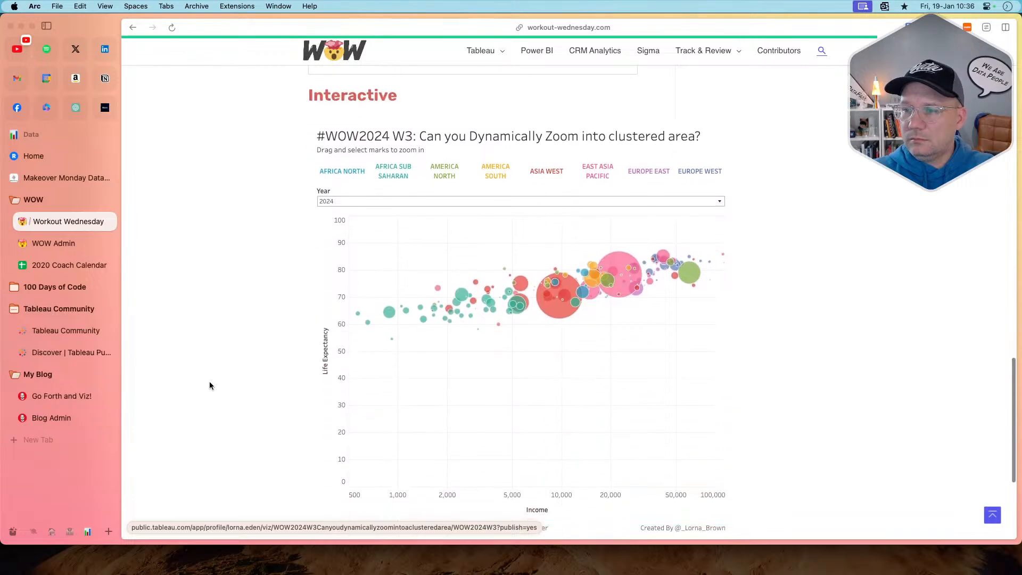
scroll(210, 383, up, 1)
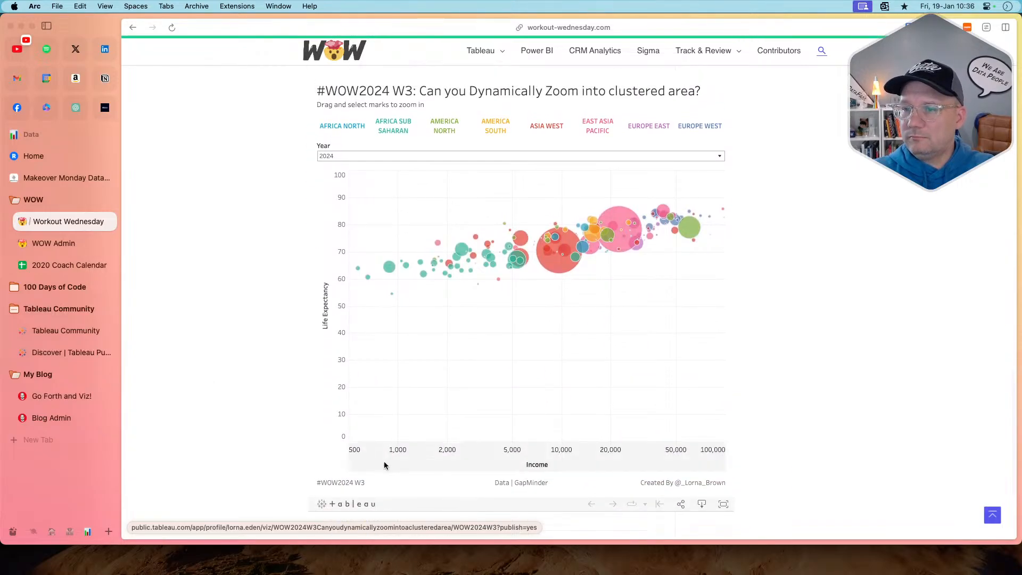
- Compare the low end of the Income per Person axis in Tableau with the Income axis of the reference dashboard on the Workout Wednesday page
key(super+Tab)
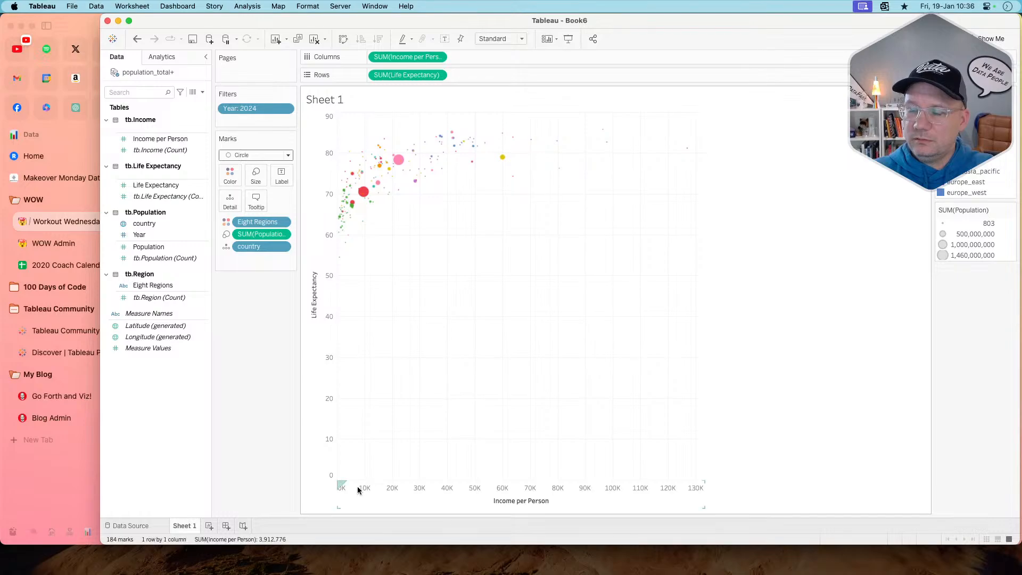
key(super+Tab)
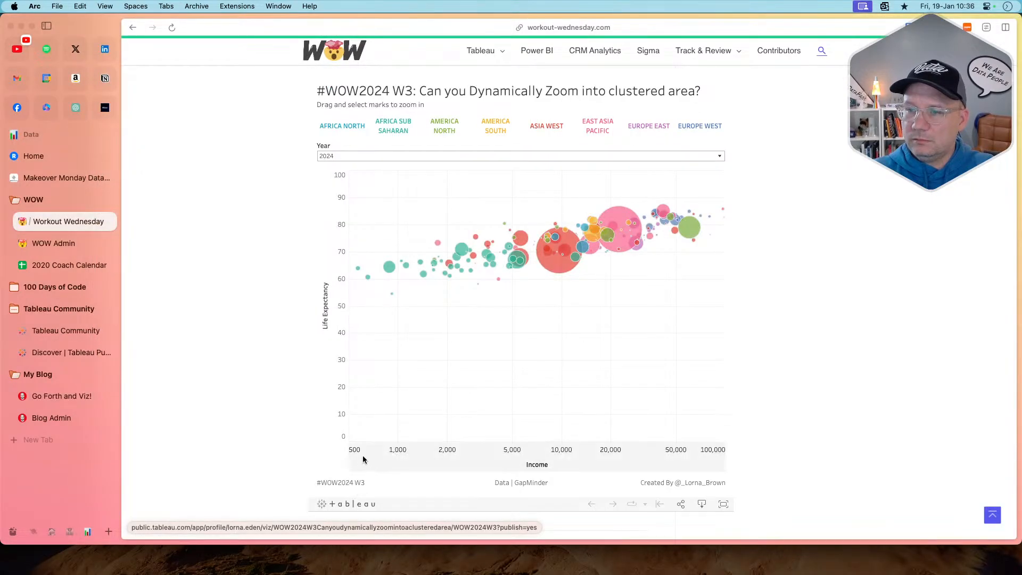
key(super+Tab)
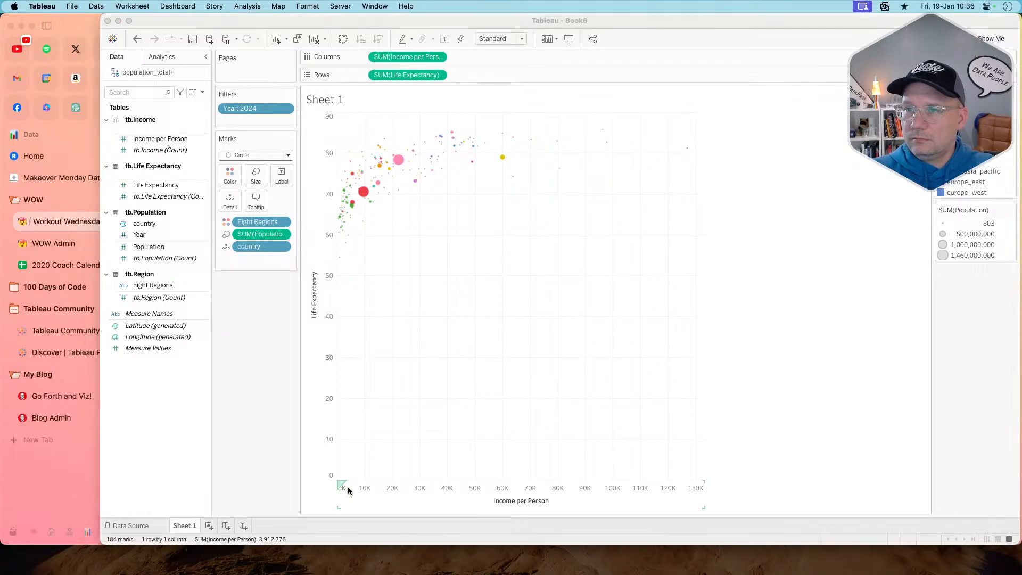
key(super+Tab)
key(super+Tab)
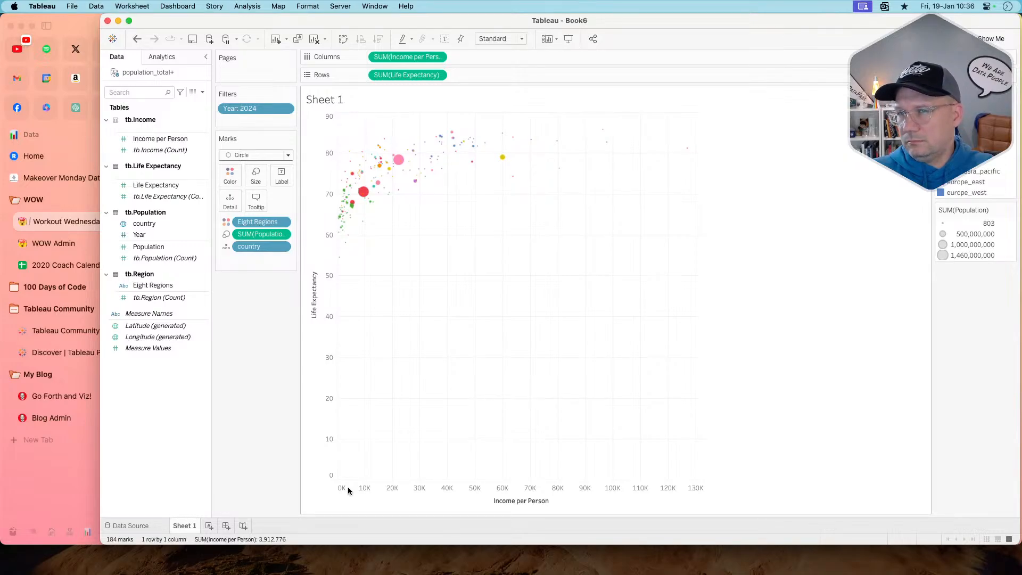
- Filter the sum of Income per Person to a range of values from 500 to 100000
click(438, 57)
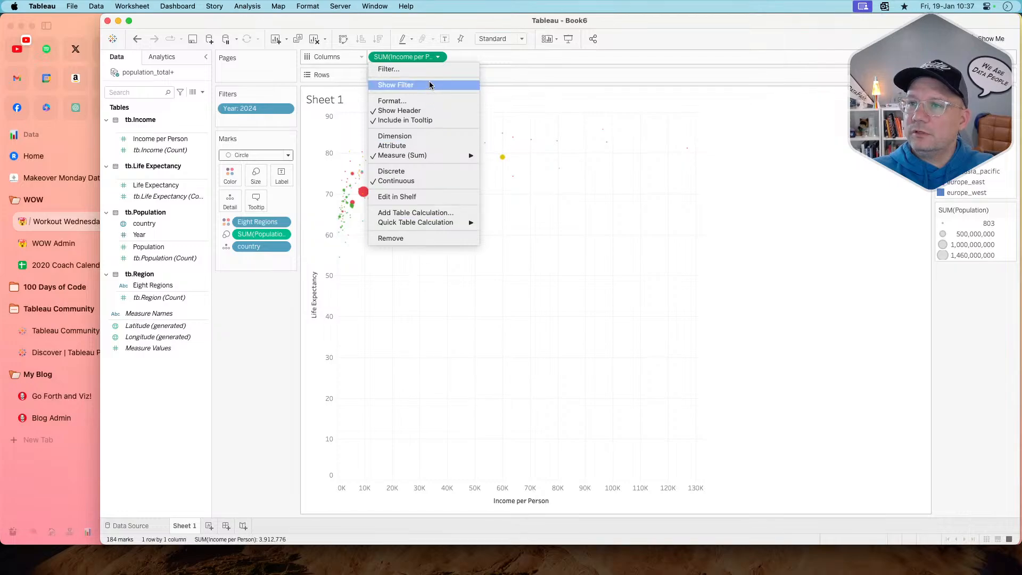
click(426, 70)
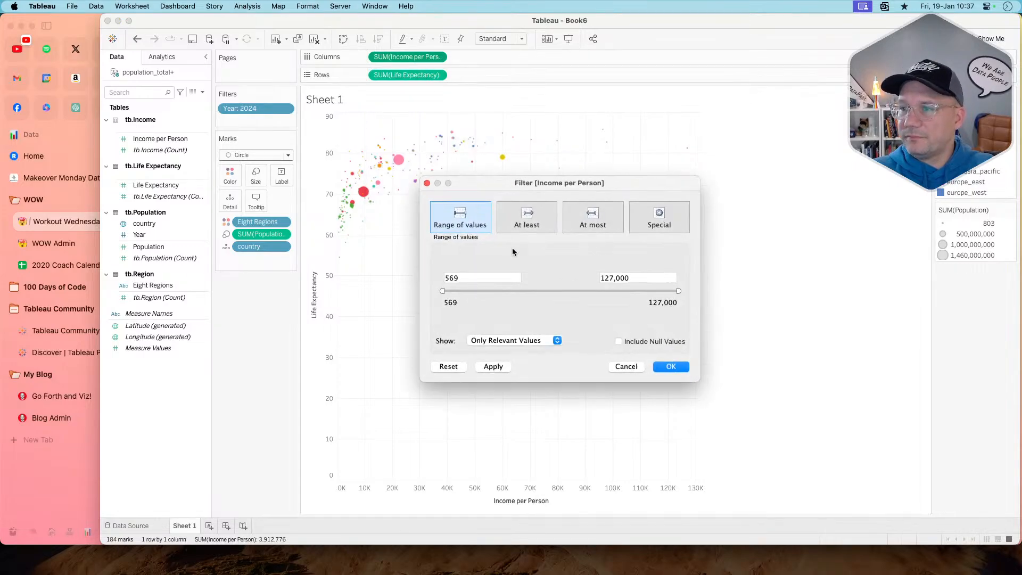
double_click(464, 277)
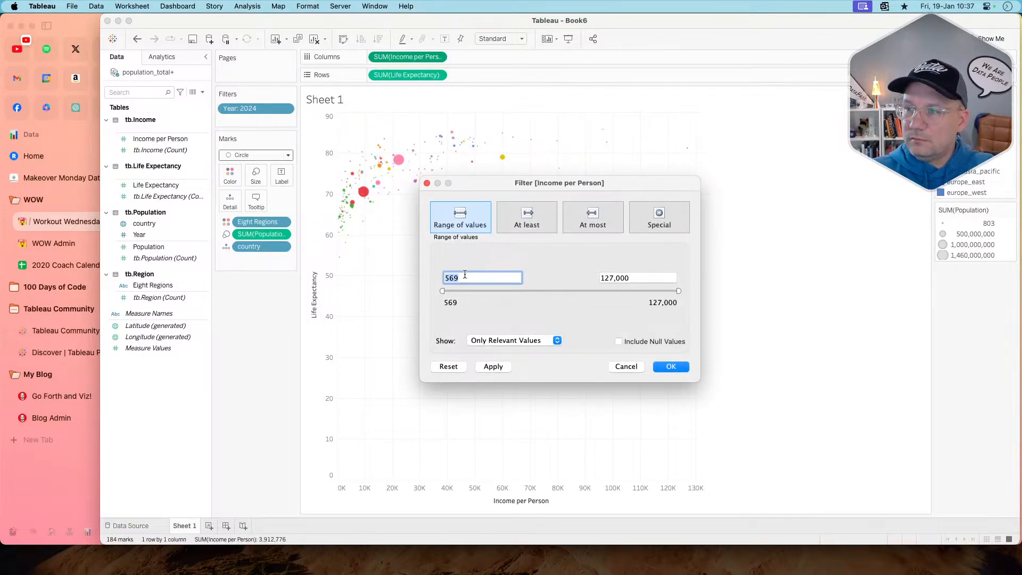
text(500)
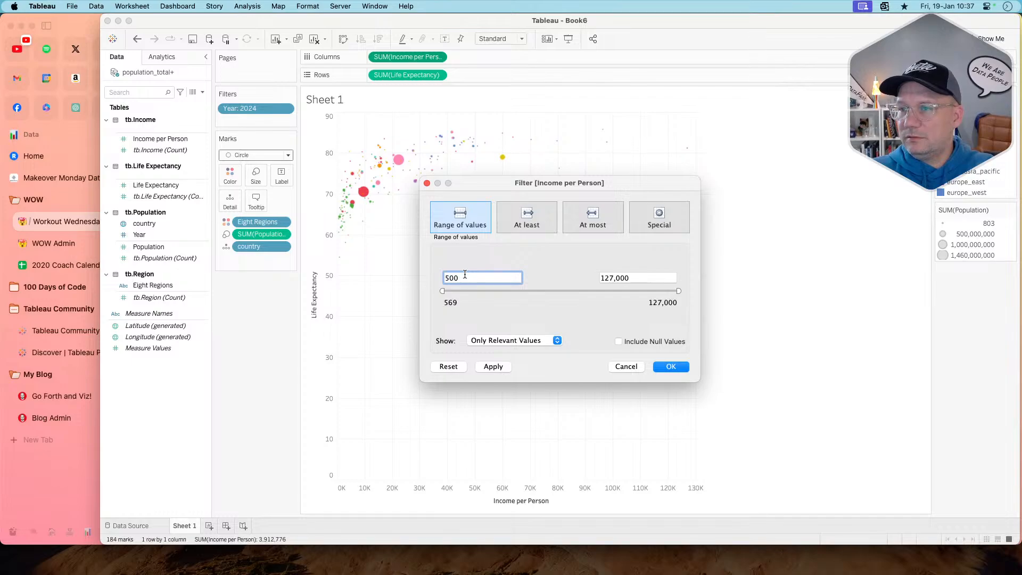
key(Tab)
text(100000)
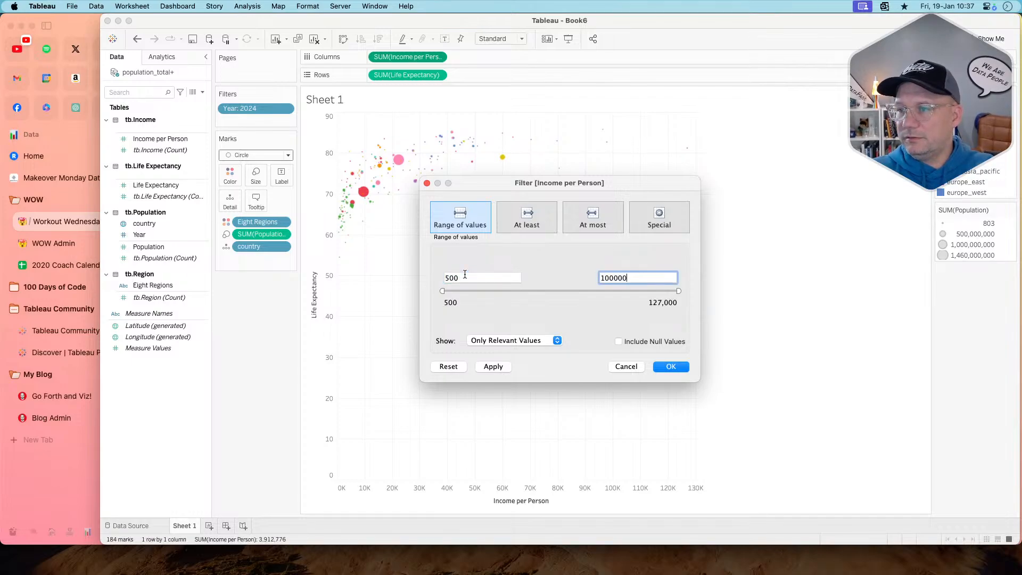
key(Return)
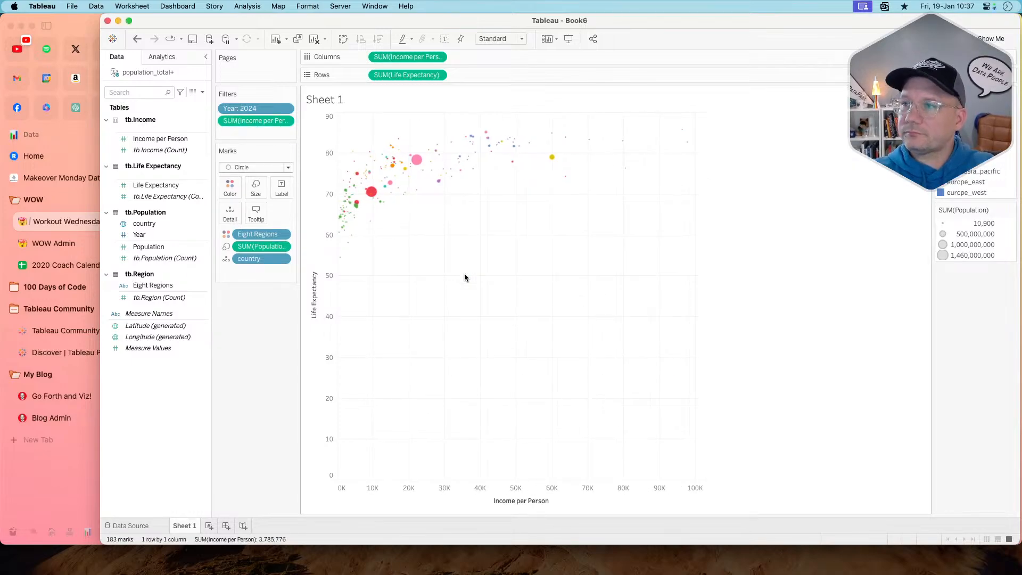
- Filter the sum of Life Expectancy to a range of values from 0 to 100
click(437, 75)
click(433, 87)
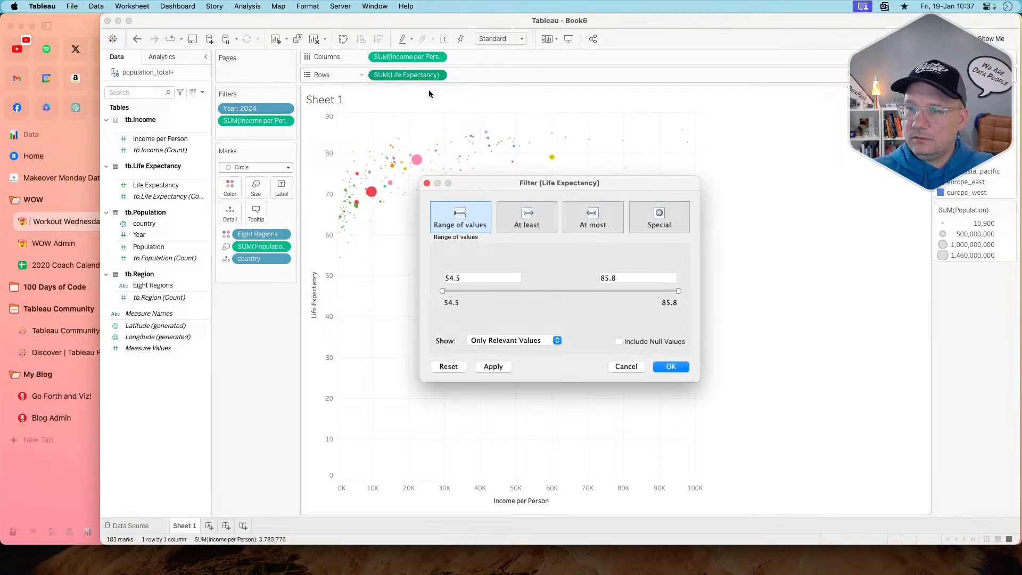
click(480, 281)
double_click(480, 281)
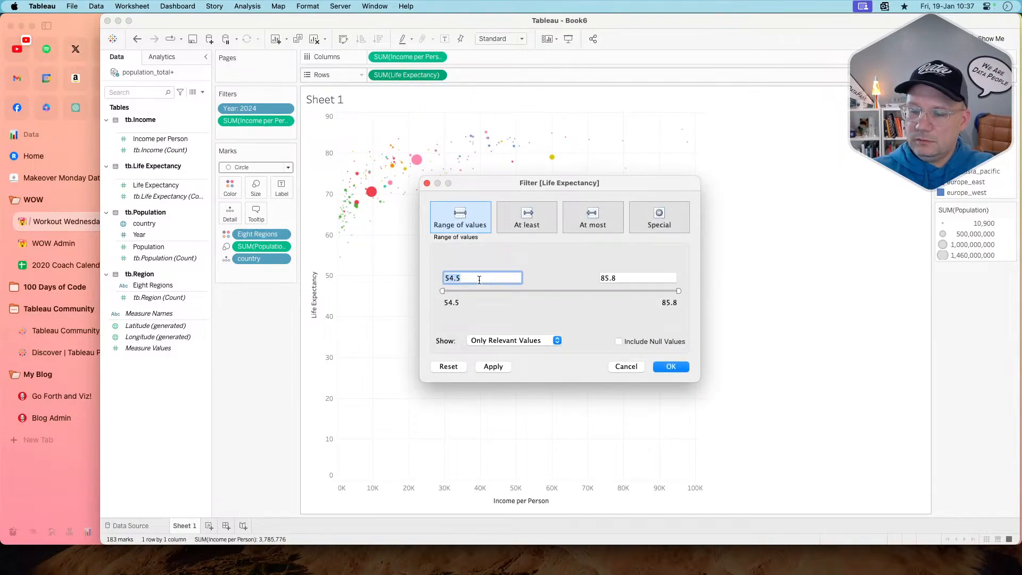
text(0)
key(Tab)
text(200)
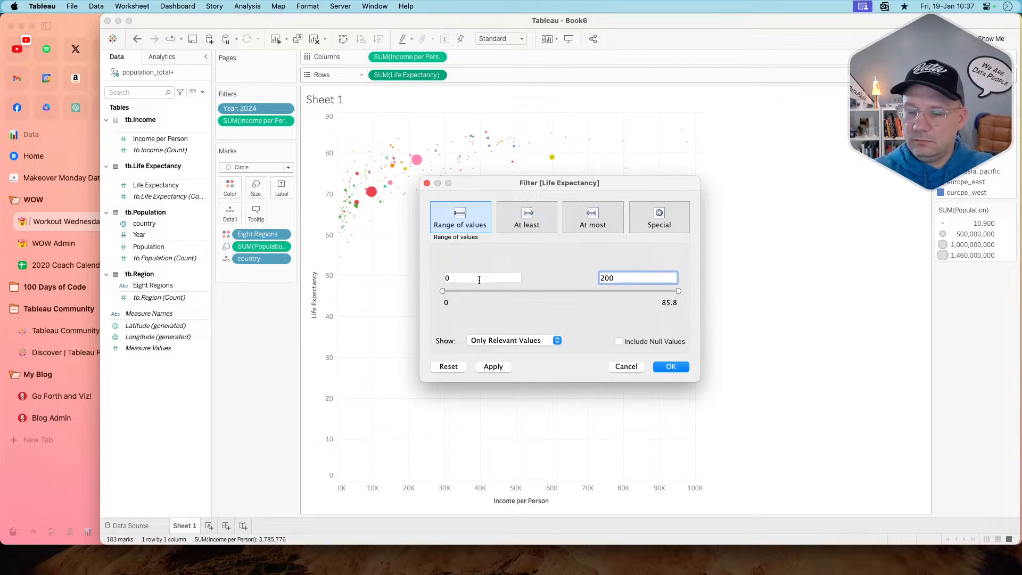
key(BackSpace)
key(BackSpace)
key(BackSpace)
text(100)
key(Return)
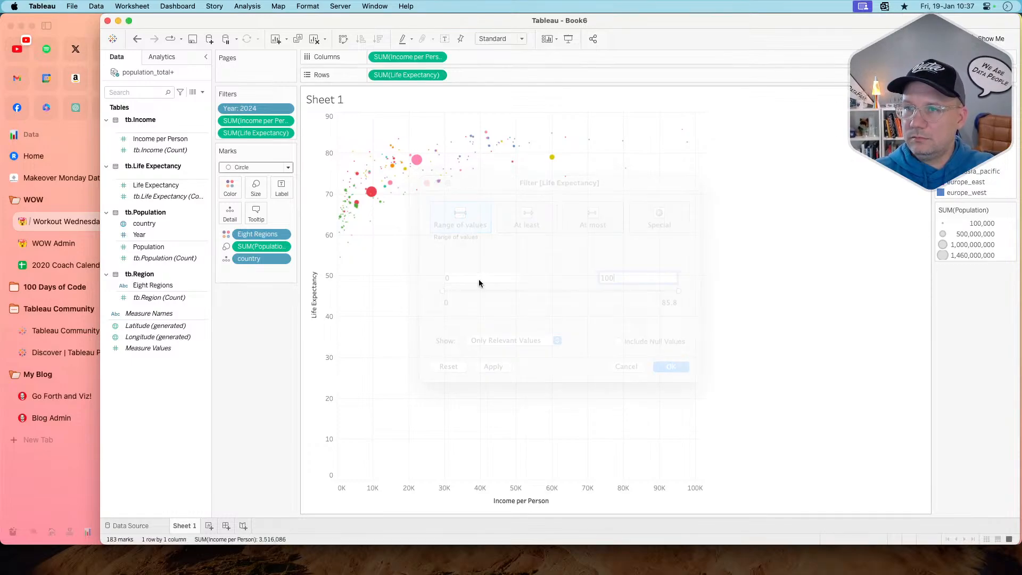
- Compare the filtered scatter plot with the Workout Wednesday reference dashboard, and review the challenge requirements and the animated preview before returning to Tableau
key(super+Tab)
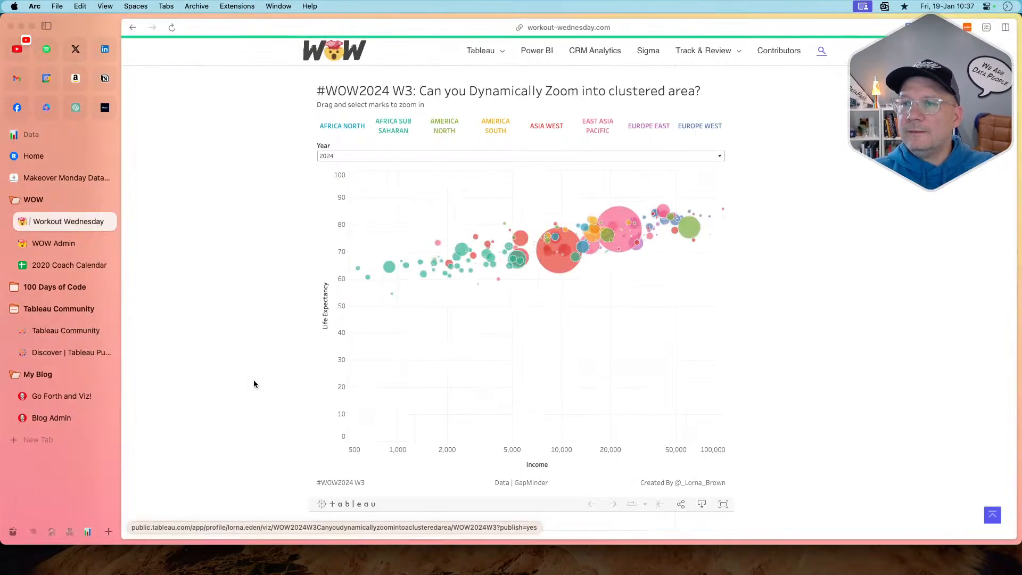
key(super+Tab)
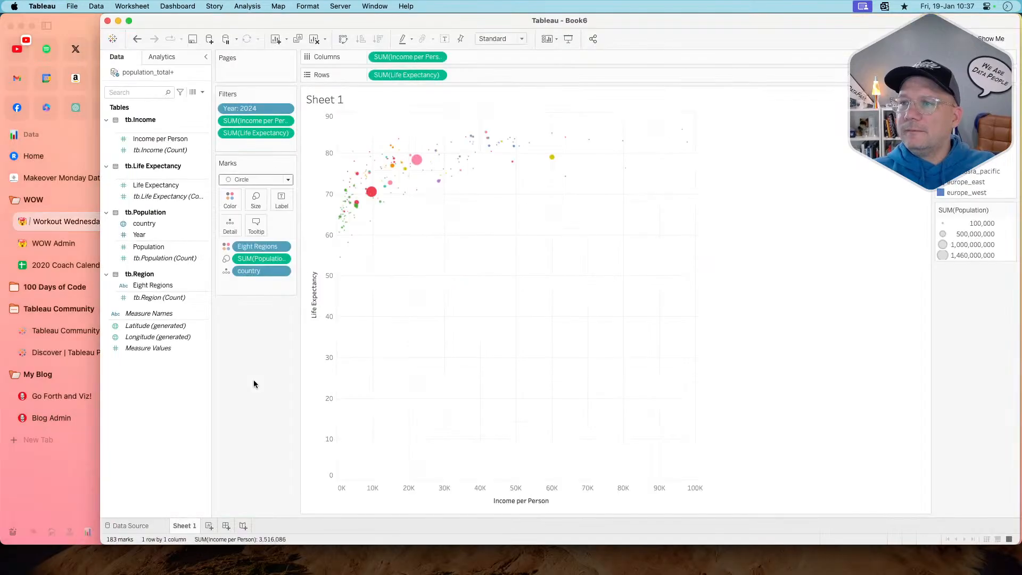
key(super+Tab)
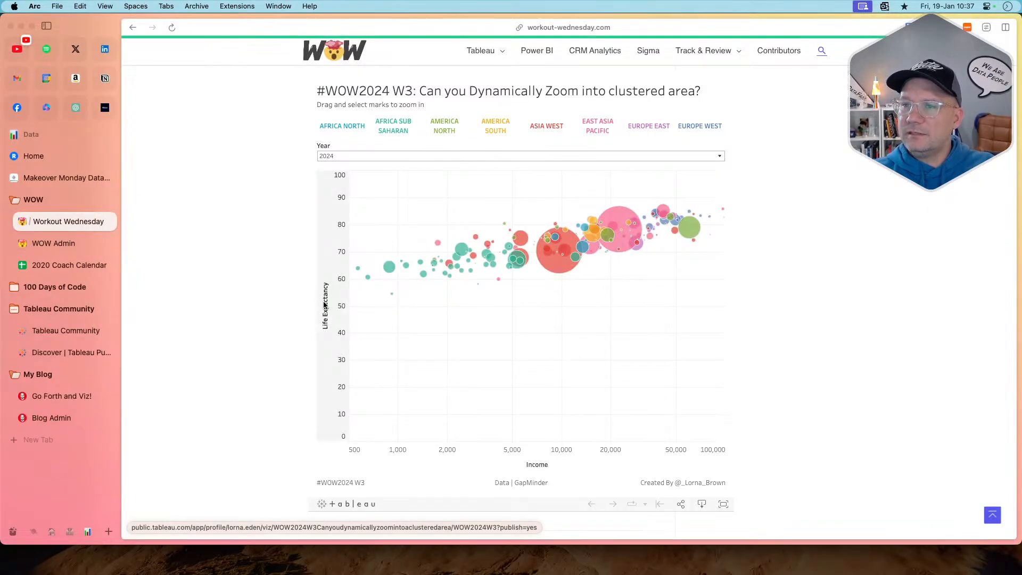
key(super+Tab)
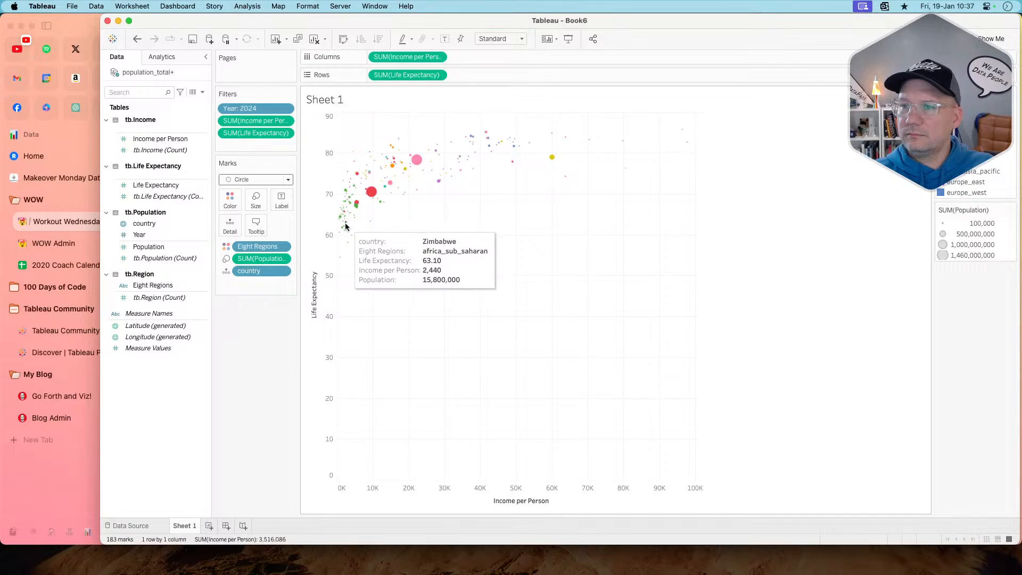
key(super+Tab)
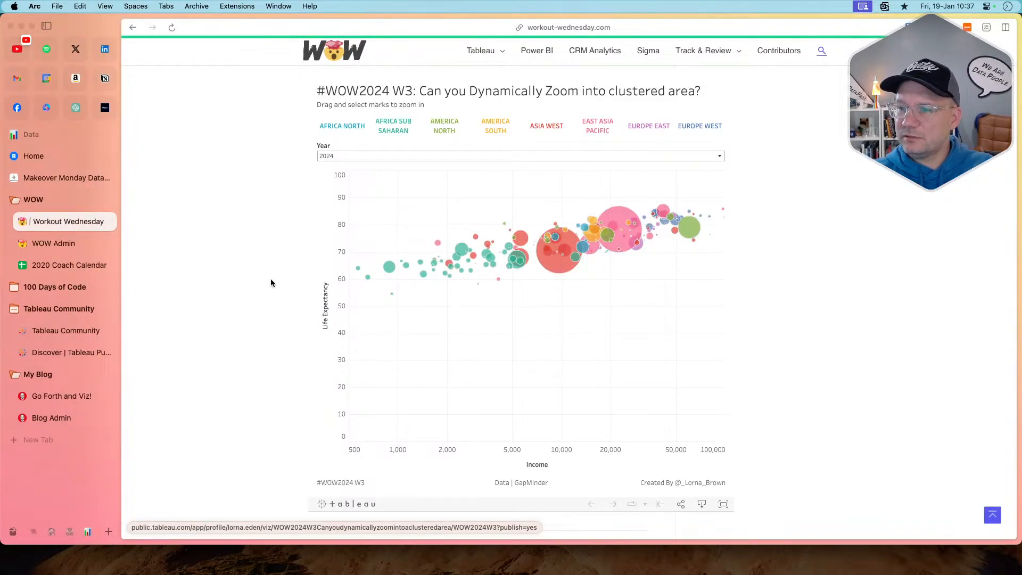
scroll(270, 282, up, 15)
scroll(270, 283, up, 3)
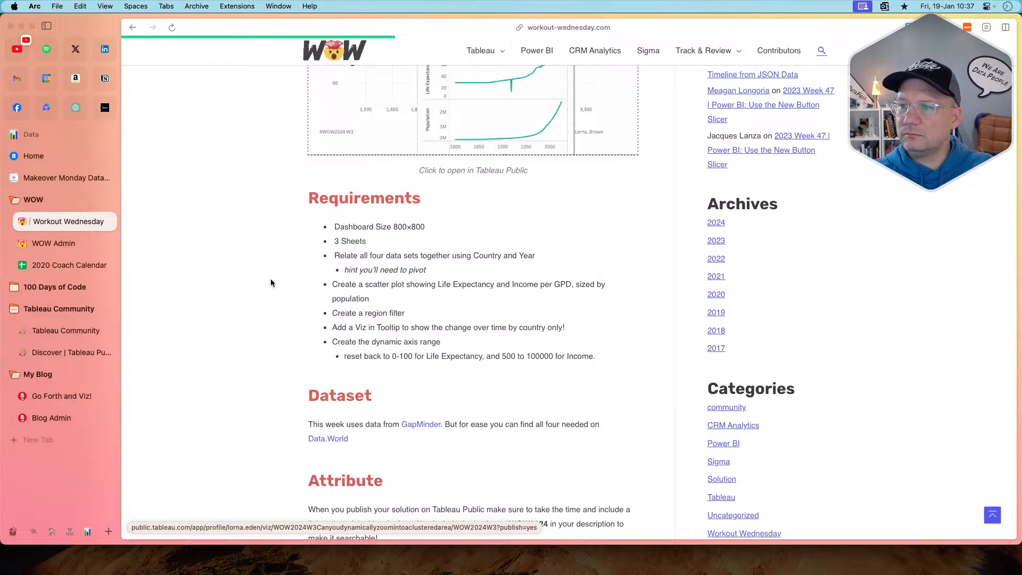
scroll(271, 283, up, 6)
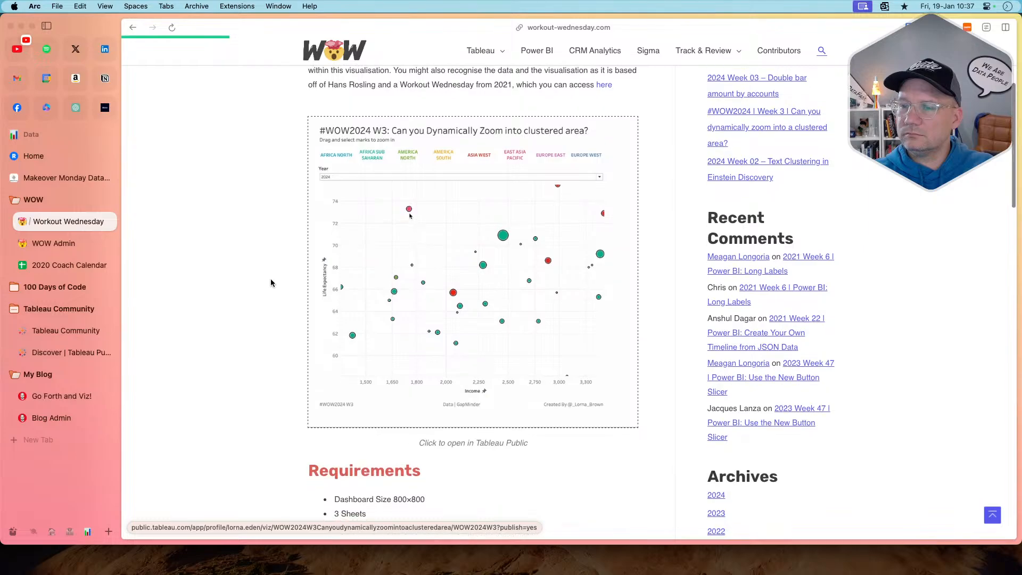
scroll(271, 283, down, 6)
key(super+Tab)
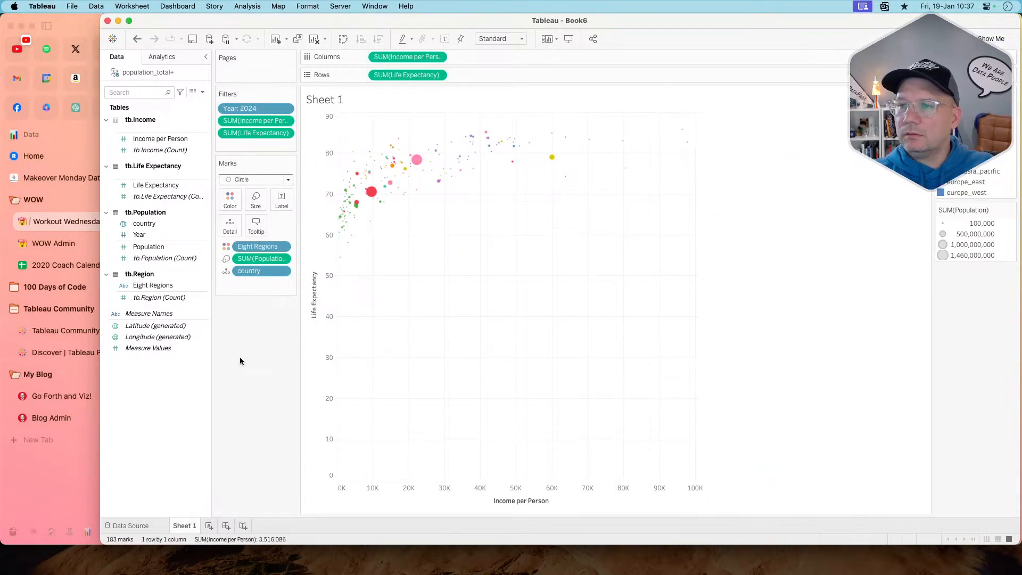
- Enlarge the scatter plot circles and lower their color opacity to 72%
click(256, 201)
click(295, 226)
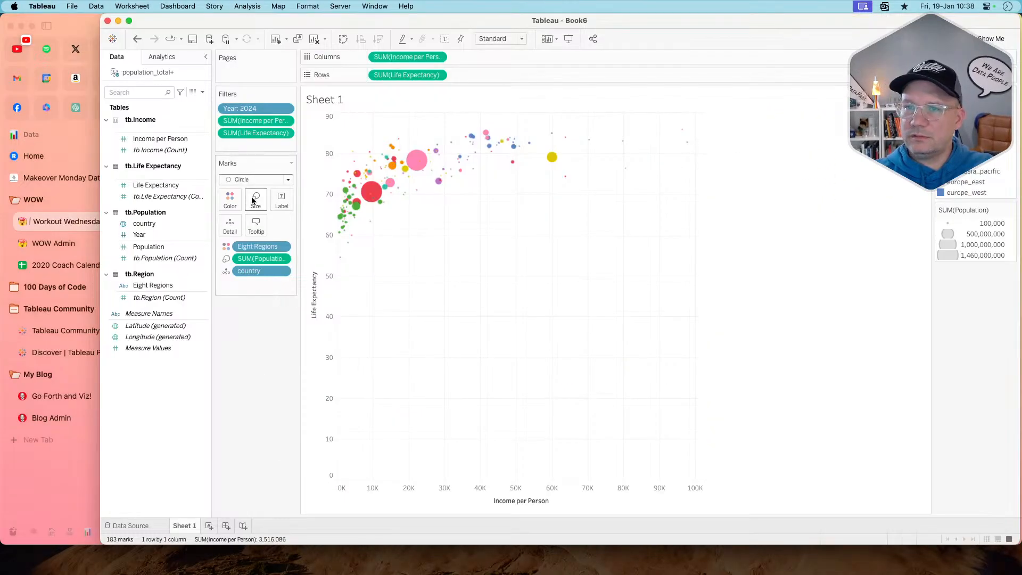
click(230, 200)
click(267, 265)
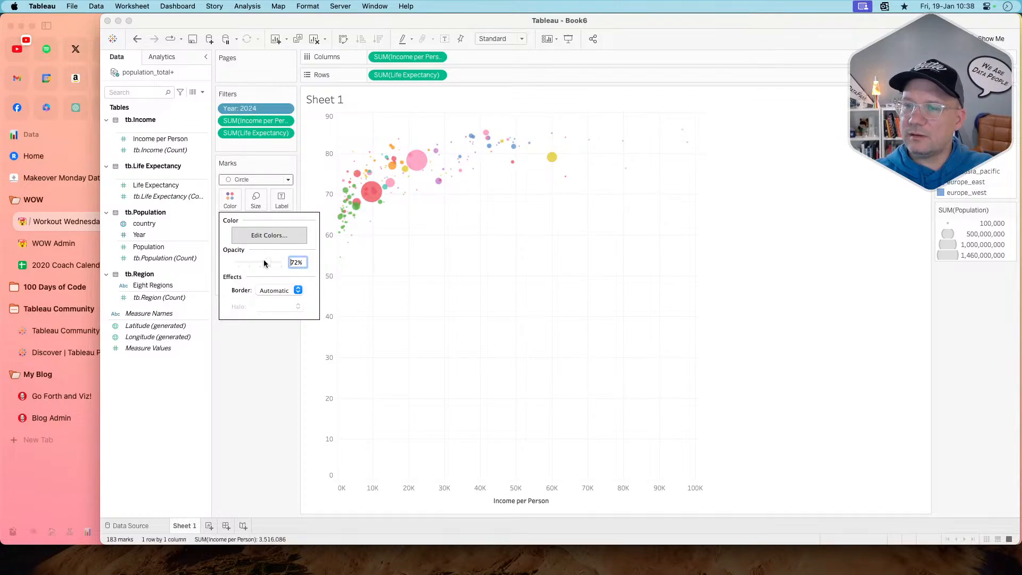
- Check the circle styling in Tableau against the animated dashboard preview on the Workout Wednesday page
key(super+Tab)
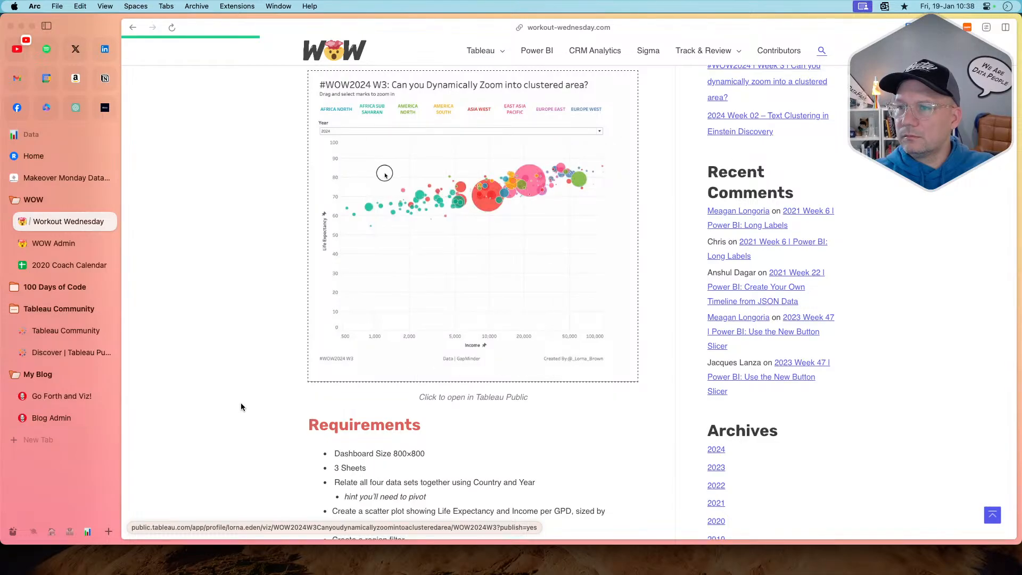
key(super+Tab)
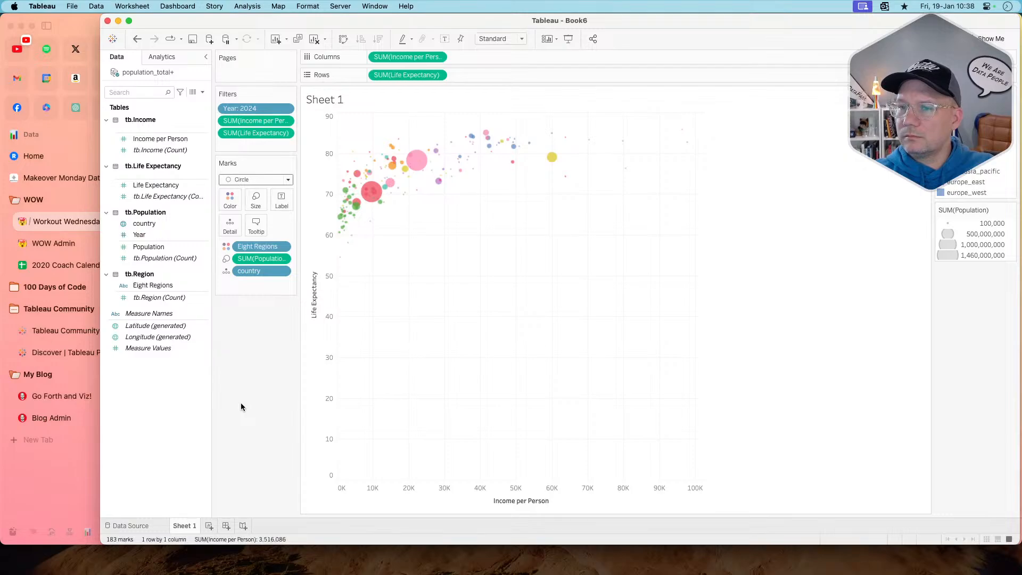
key(super+Tab)
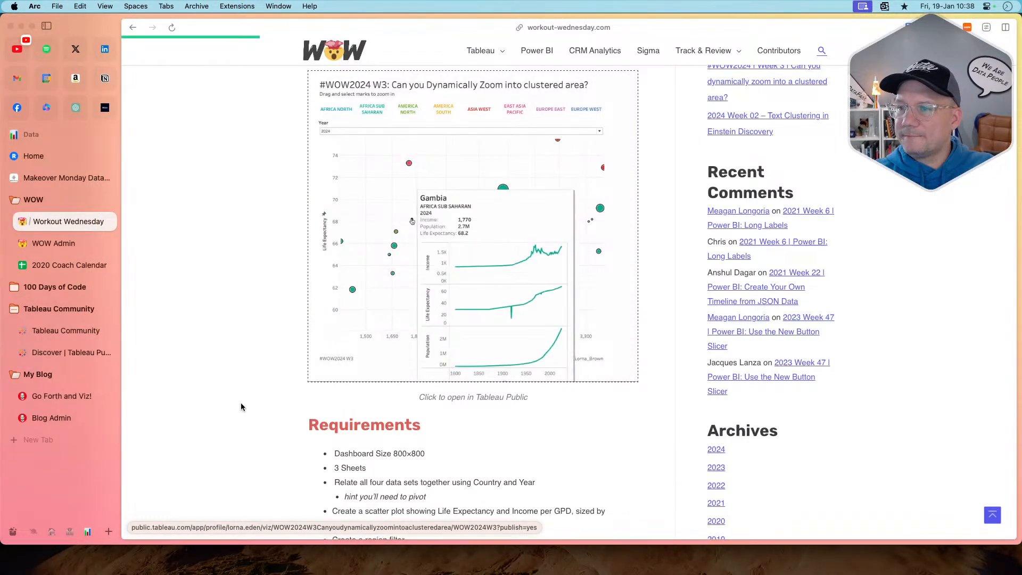
key(super+Tab)
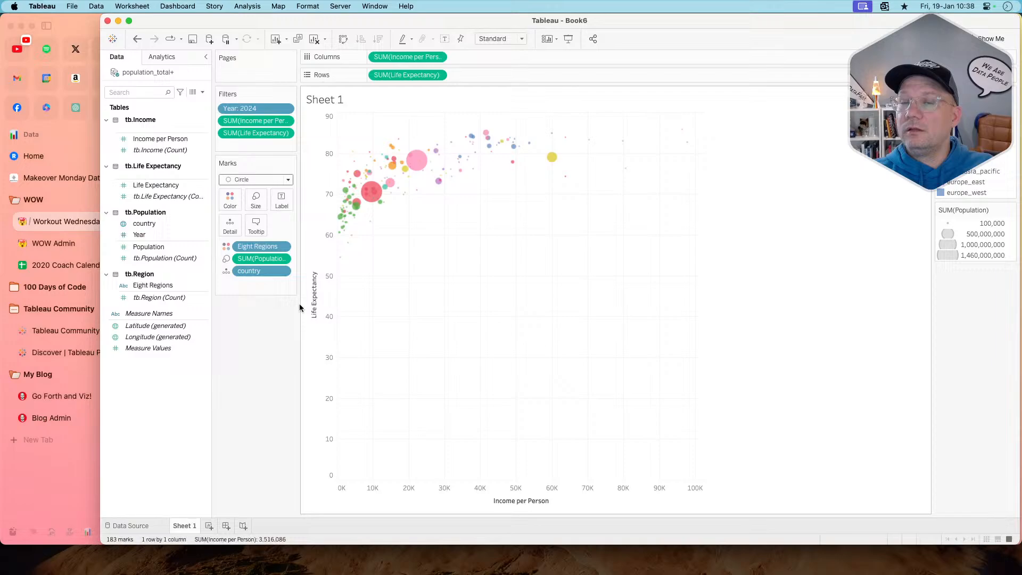
right_click(156, 411)
click(211, 375)
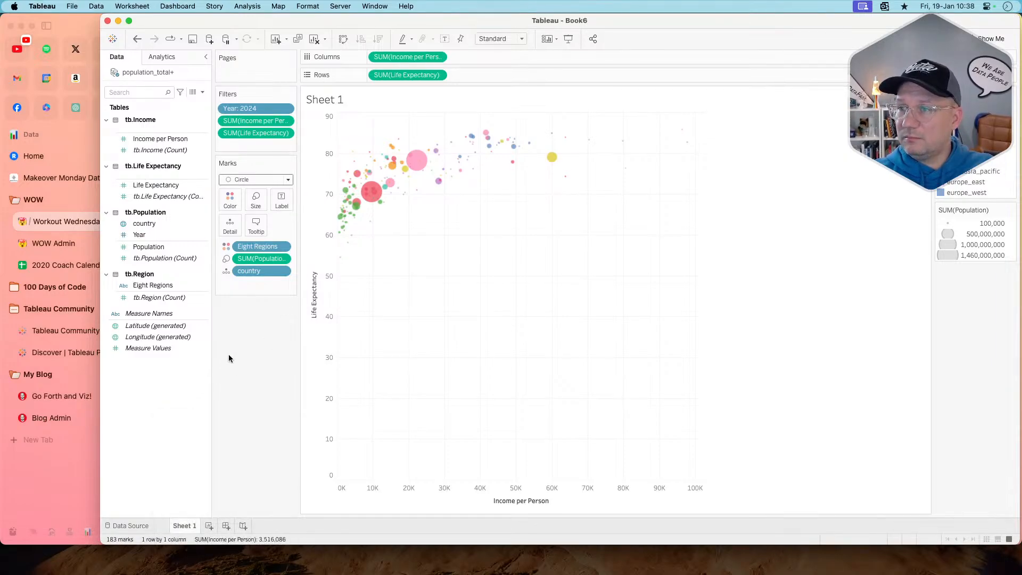
right_click(143, 397)
click(210, 358)
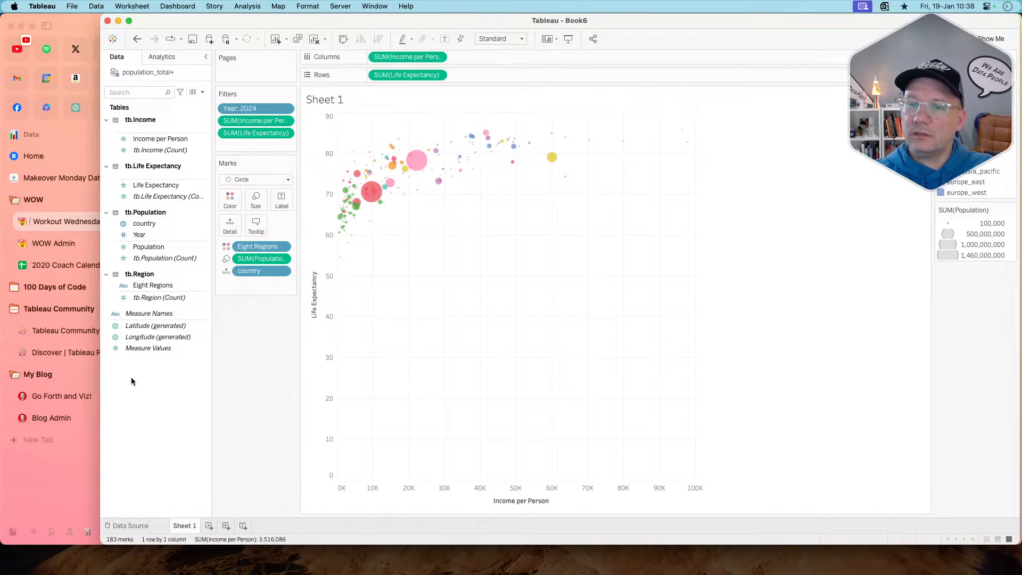
- Create a float parameter named LE Max with a current value of 100, allowing all values
right_click(144, 398)
click(165, 416)
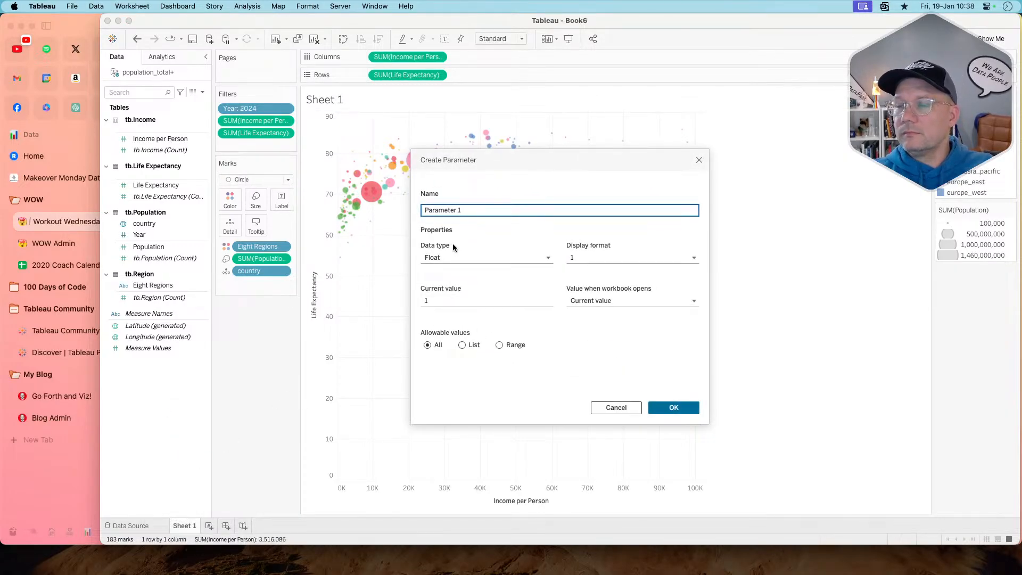
triple_click(467, 211)
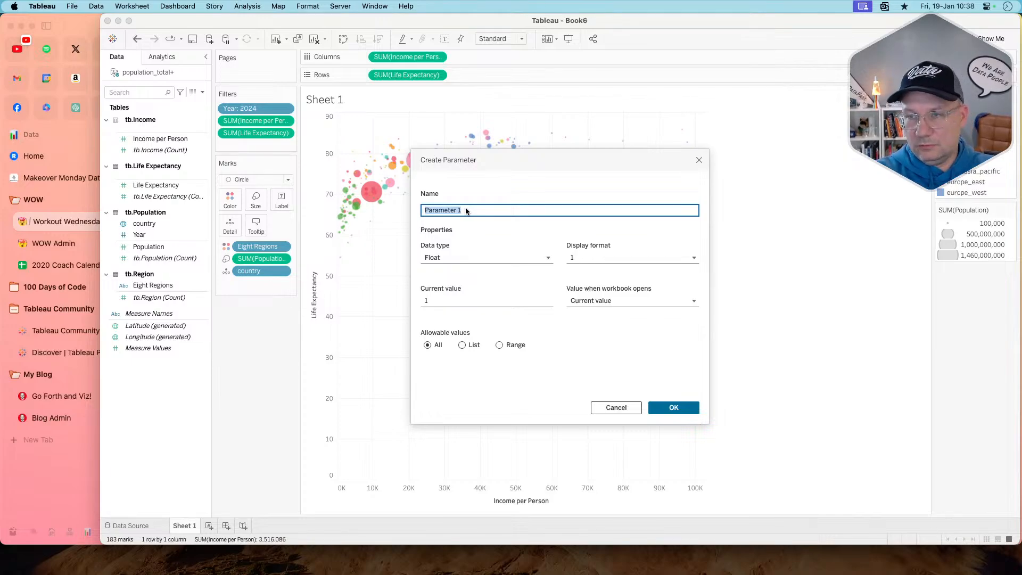
text(LE Max)
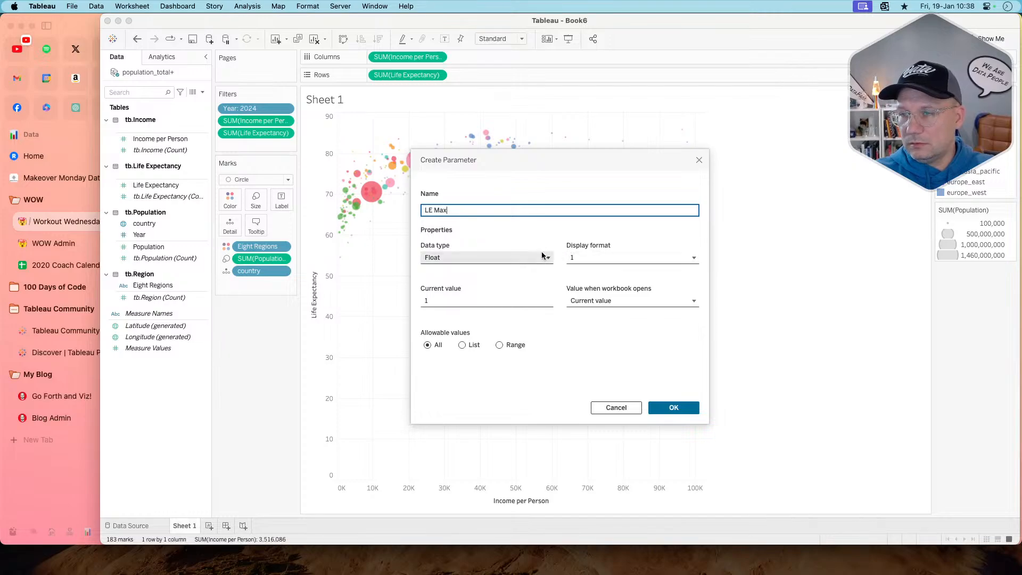
click(448, 301)
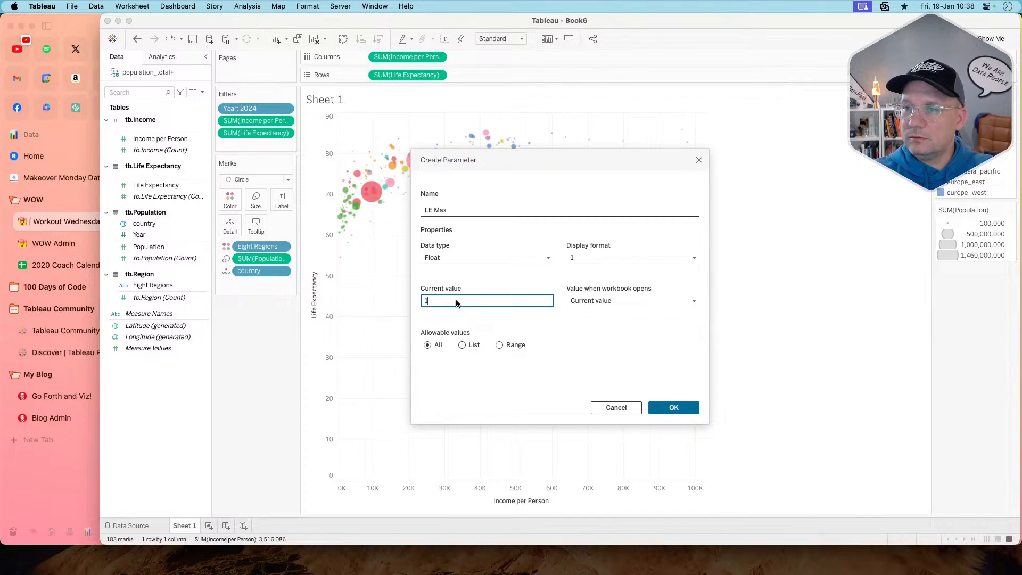
text(00)
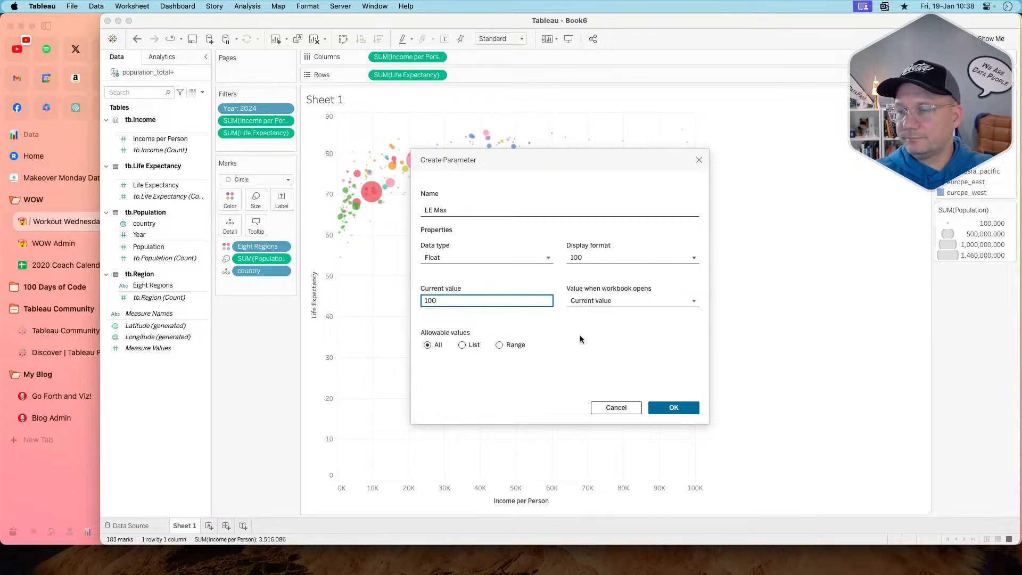
click(670, 408)
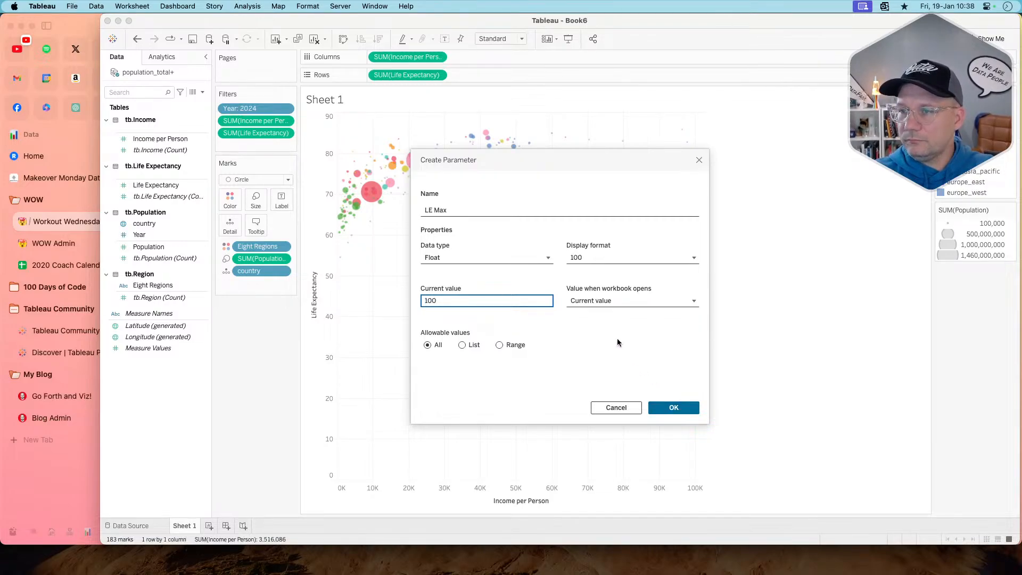
click(674, 408)
- Create a float parameter named LE Min with a current value of 0, allowing all values
right_click(162, 409)
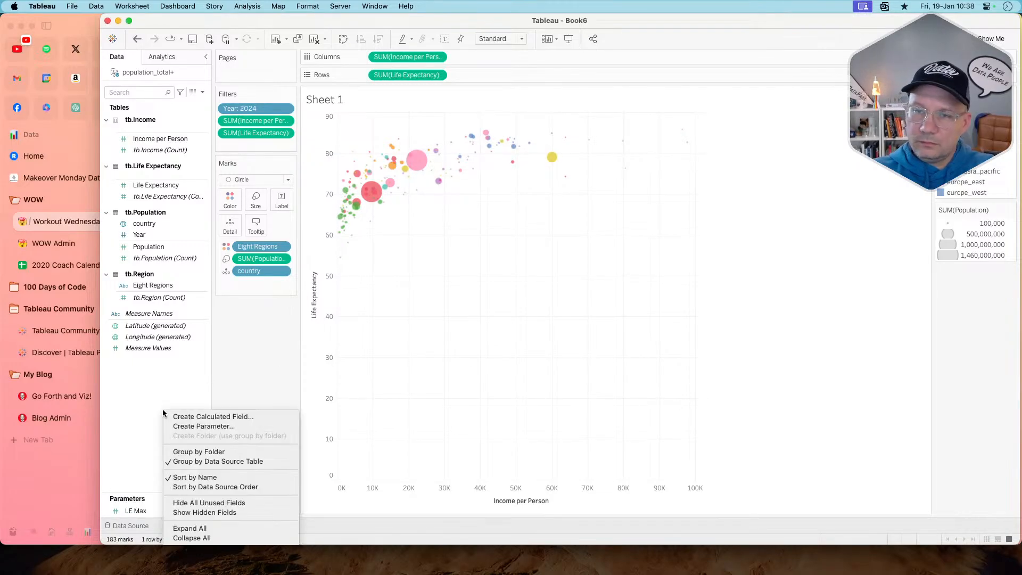
click(187, 426)
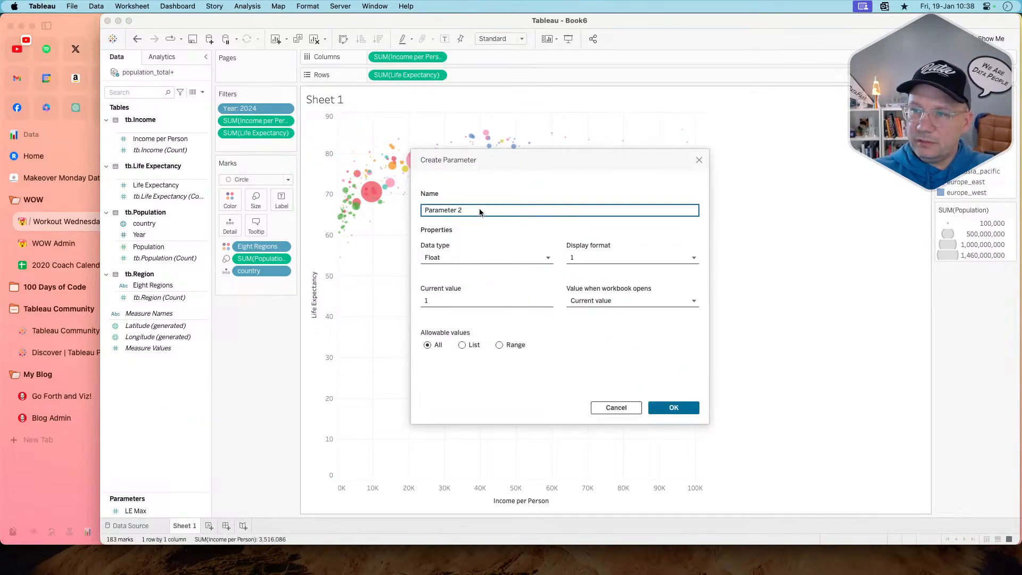
text(LE <)
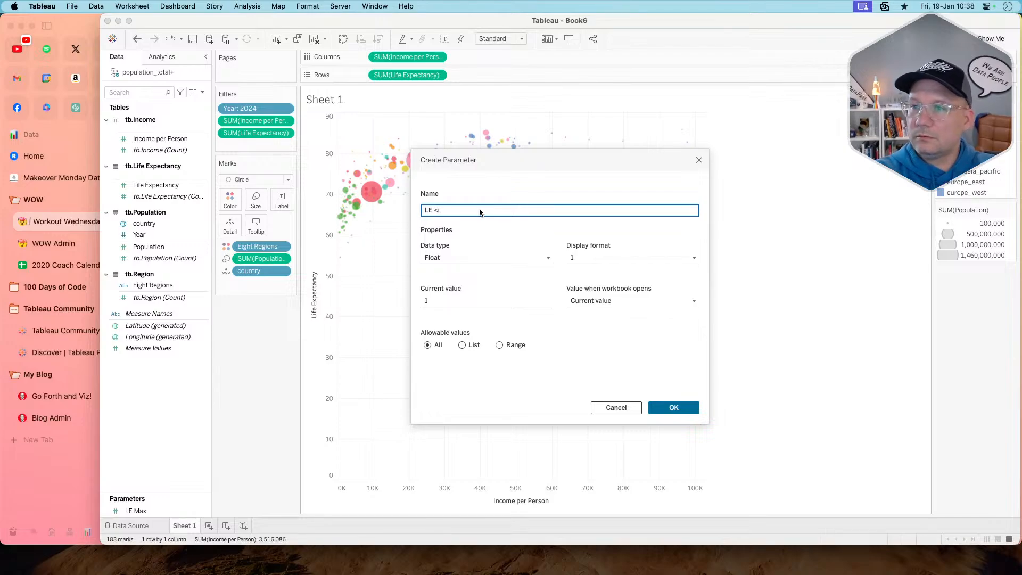
key(BackSpace)
text(Min)
key(Tab)
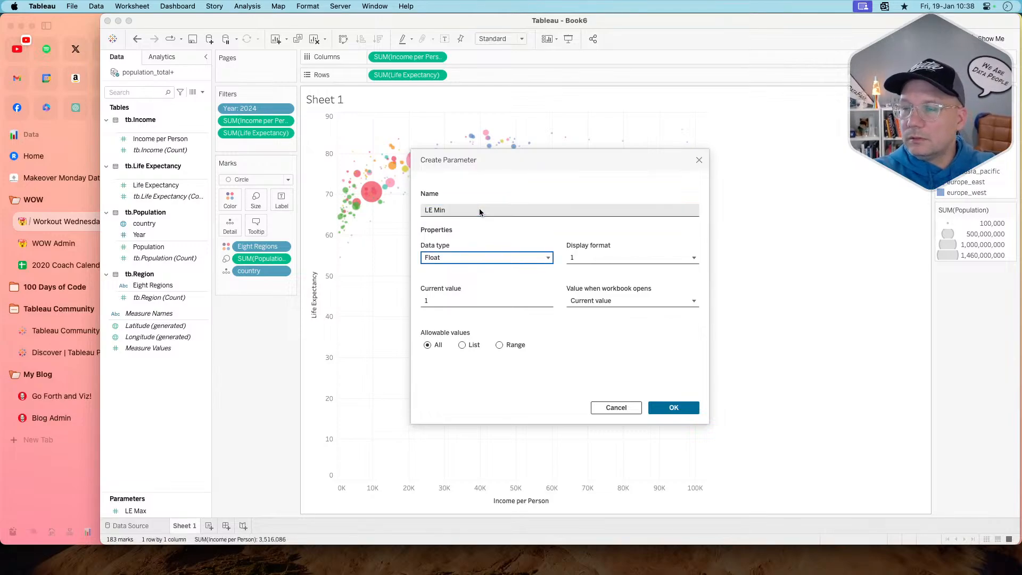
click(449, 301)
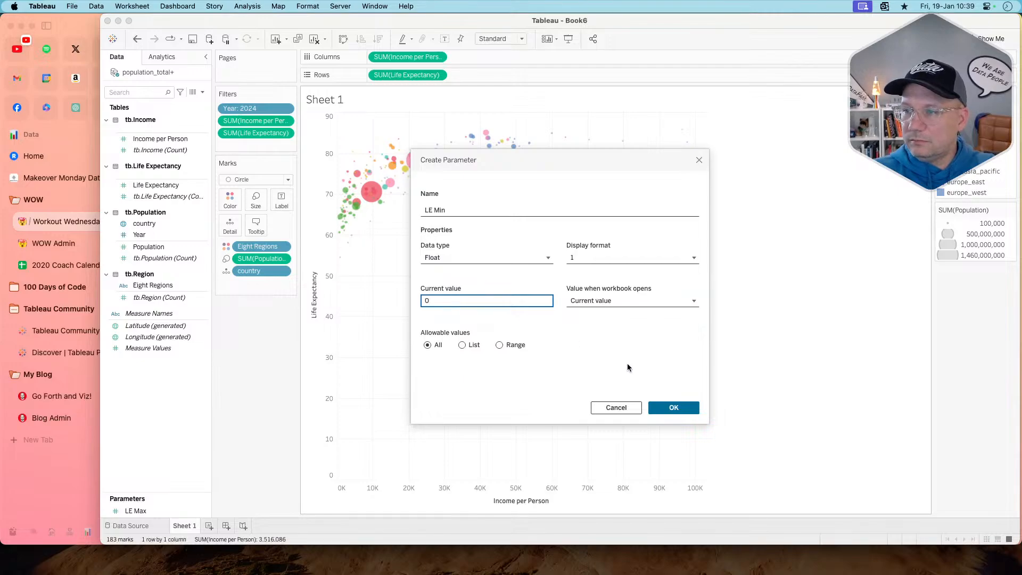
click(674, 408)
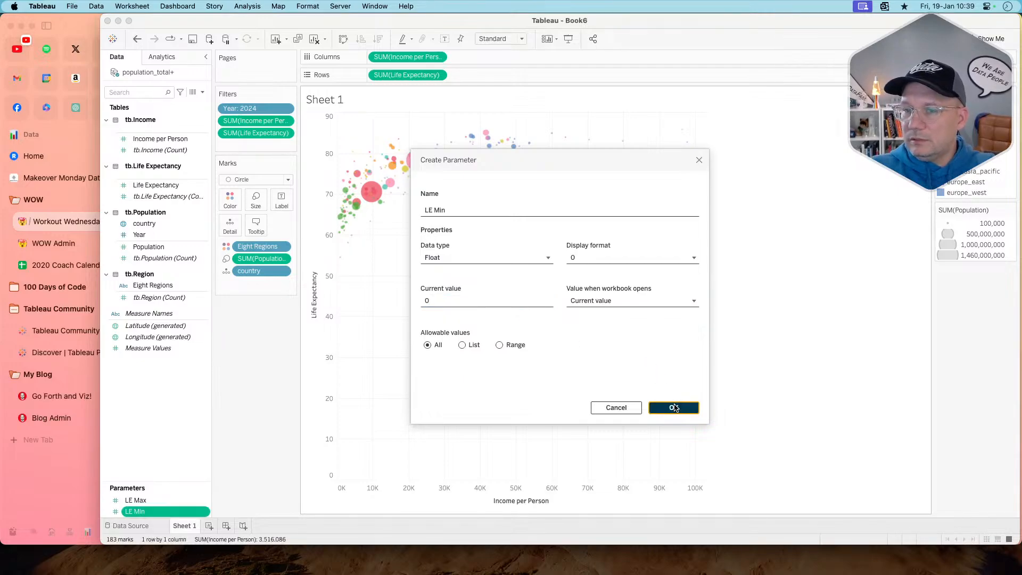
right_click(183, 408)
click(193, 409)
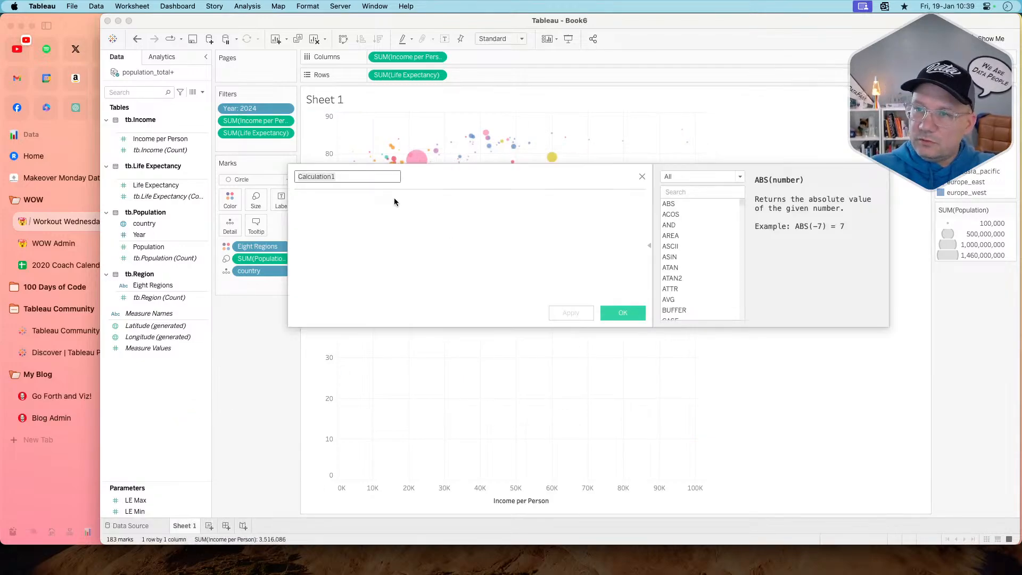
click(642, 176)
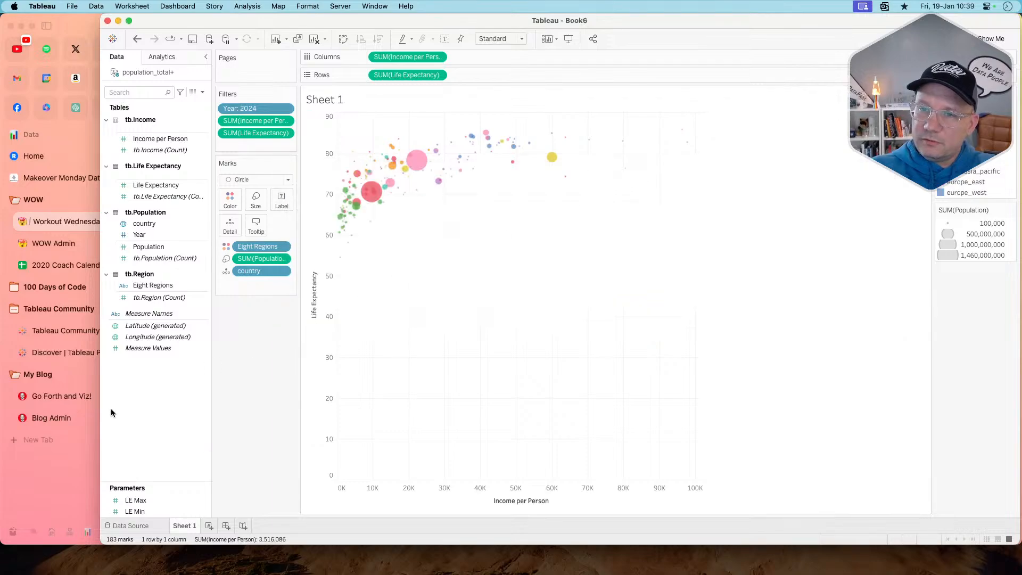
right_click(137, 414)
click(200, 423)
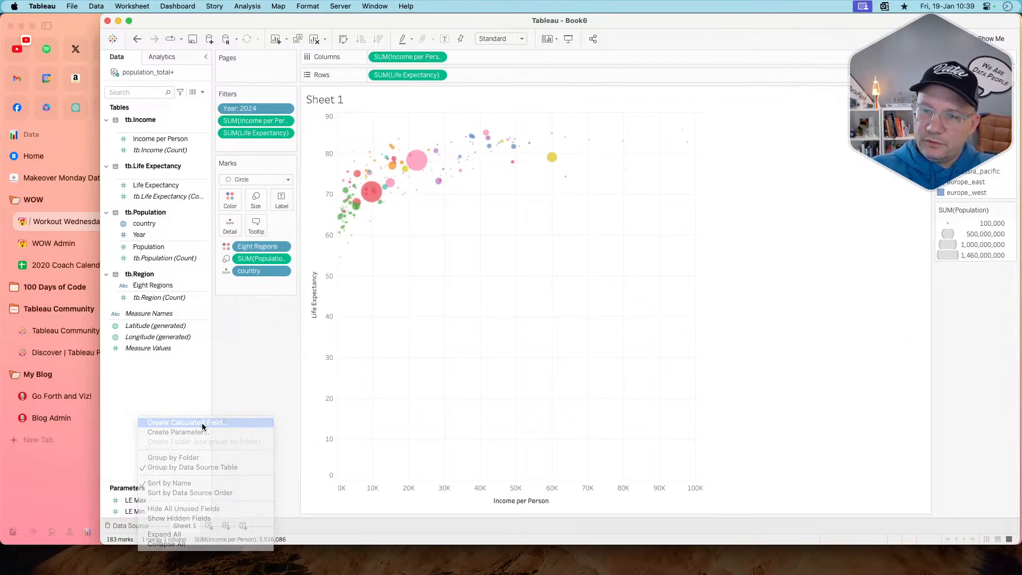
click(349, 212)
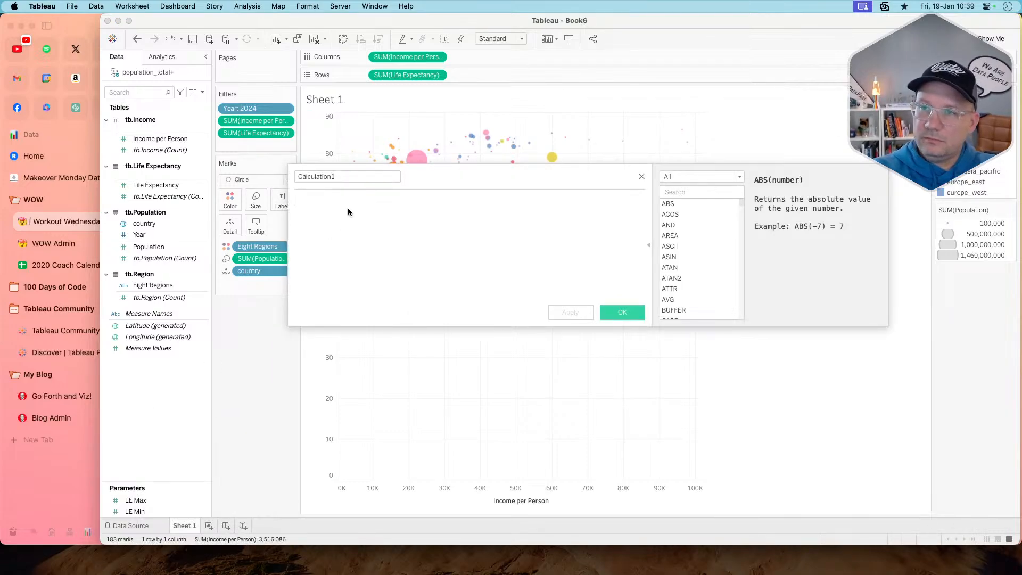
click(642, 176)
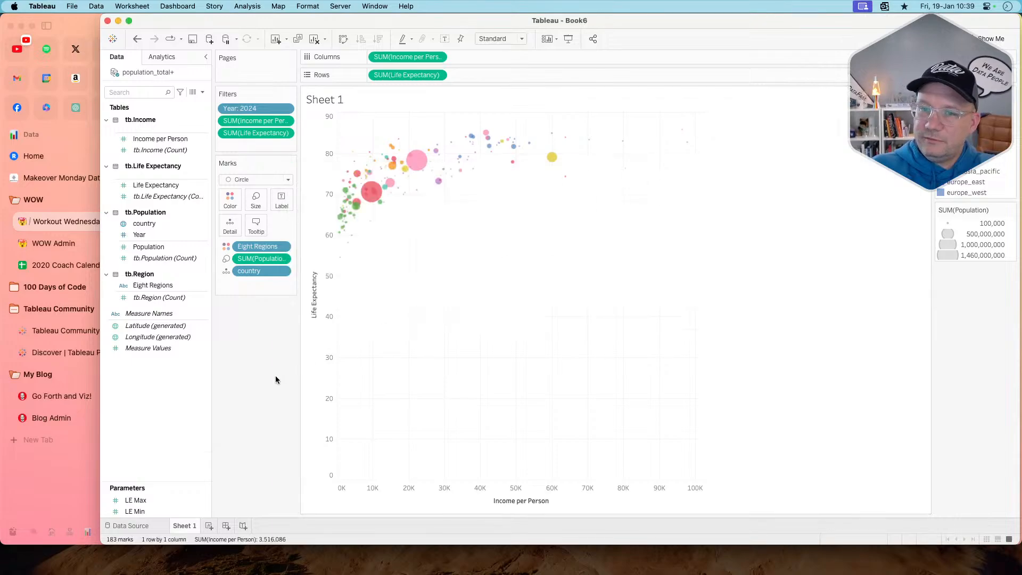
- Create a float parameter named Income Max with a current value of 100000, allowing all values
right_click(148, 417)
click(189, 435)
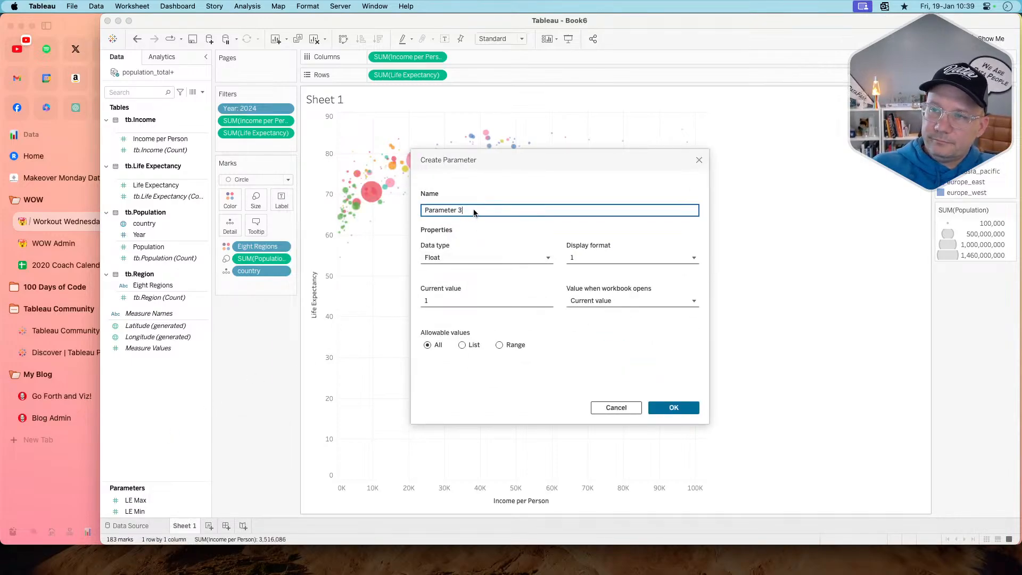
key(super+a)
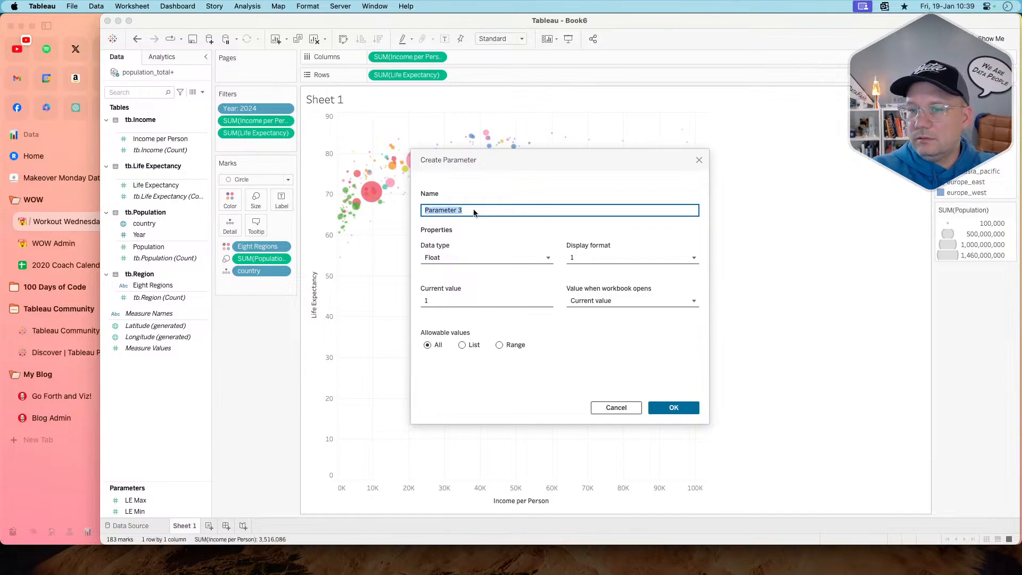
text(Income )
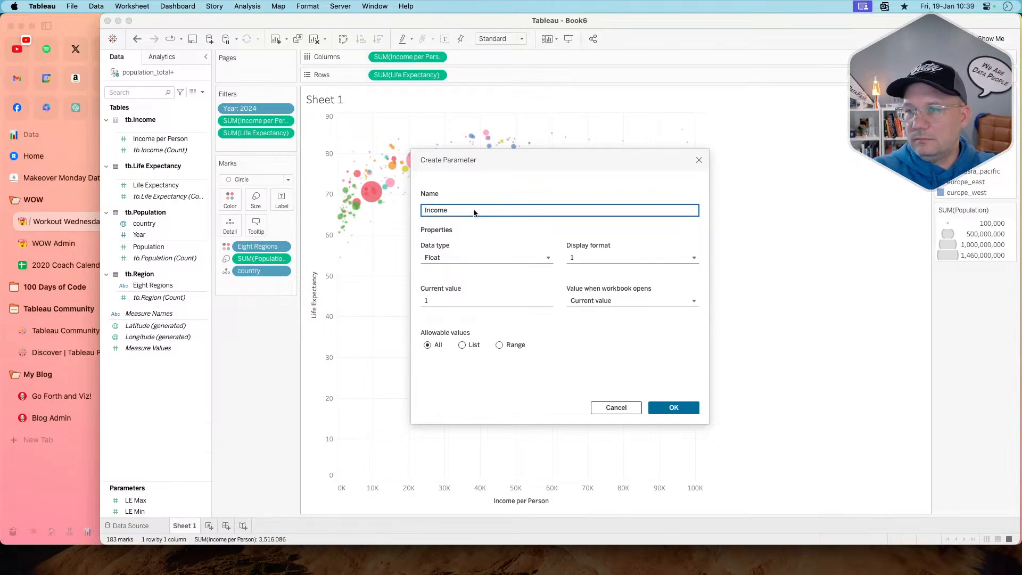
text(Max)
key(Tab)
key(Tab)
key(Tab)
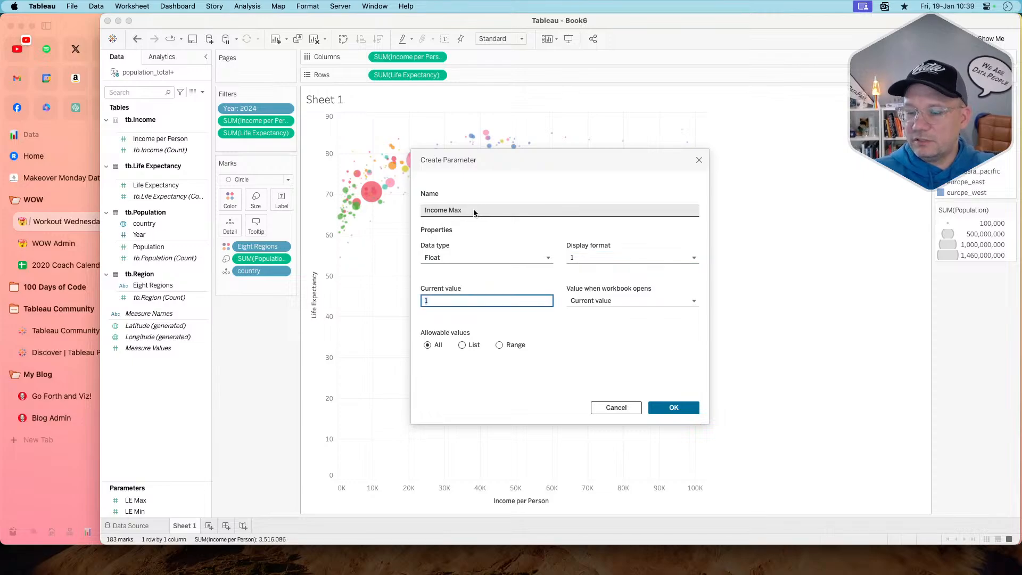
text(00000)
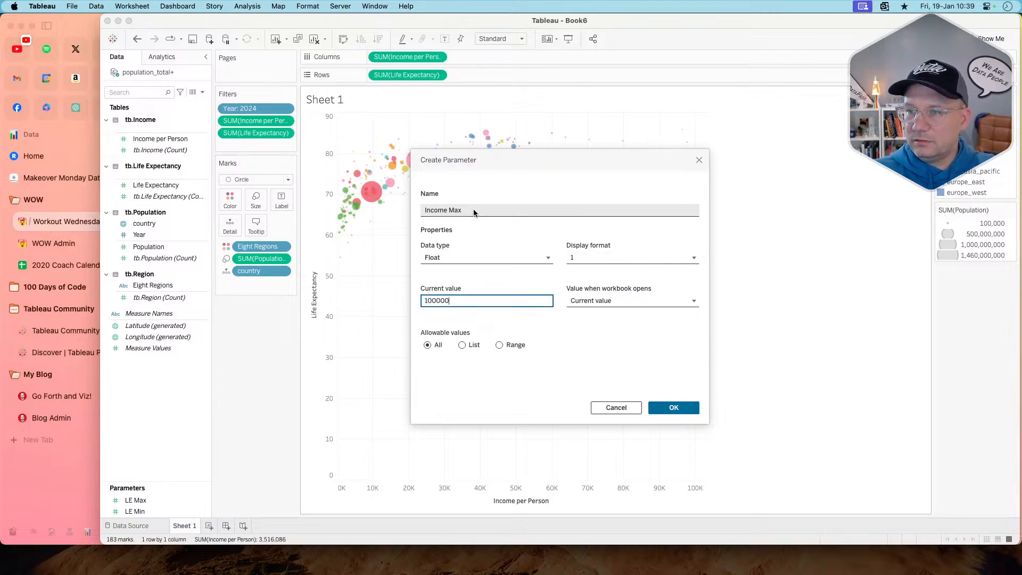
click(674, 408)
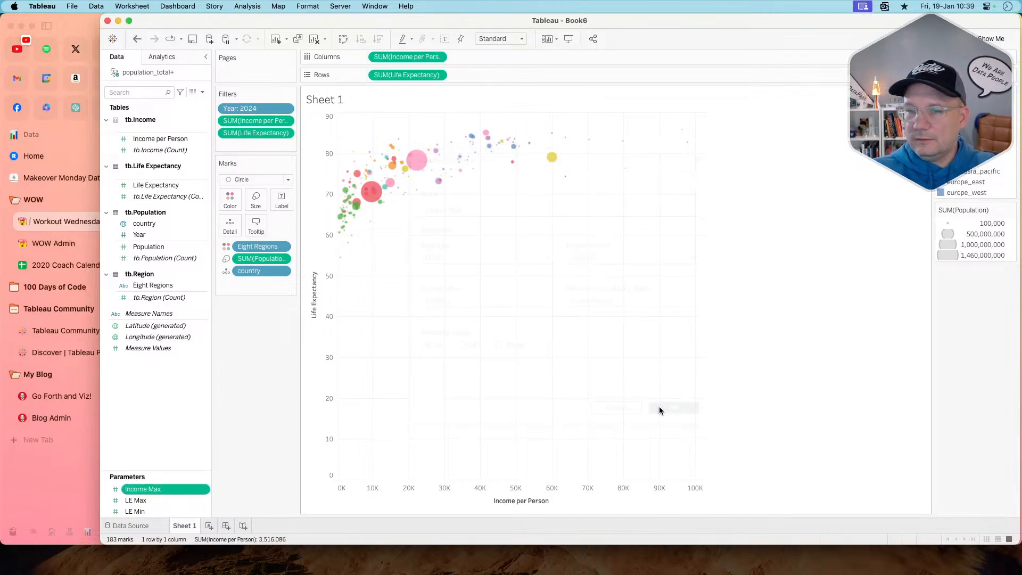
right_click(140, 401)
click(147, 408)
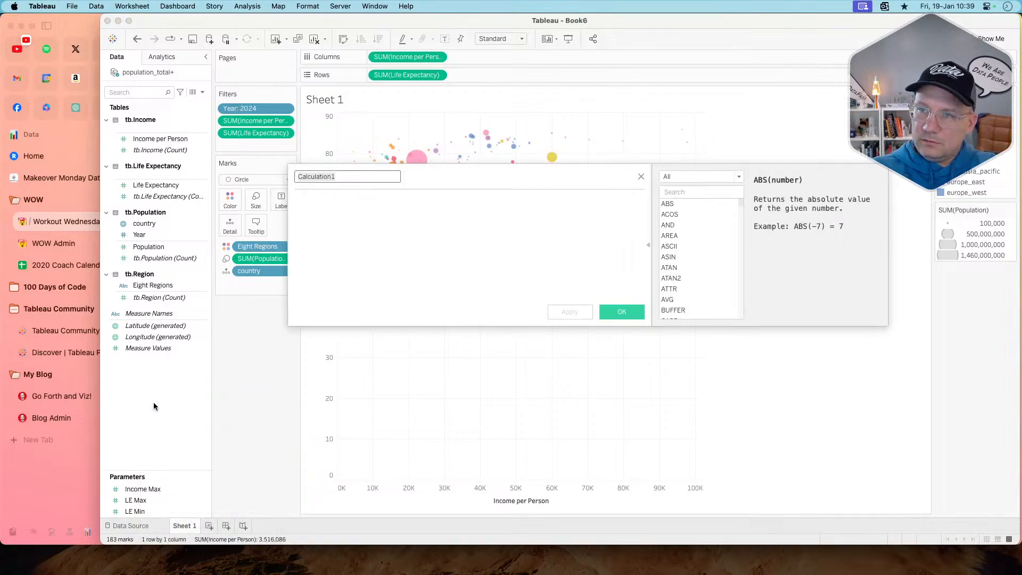
click(641, 176)
- Create a float parameter named Income Min with a current value of 500, allowing all values
right_click(193, 429)
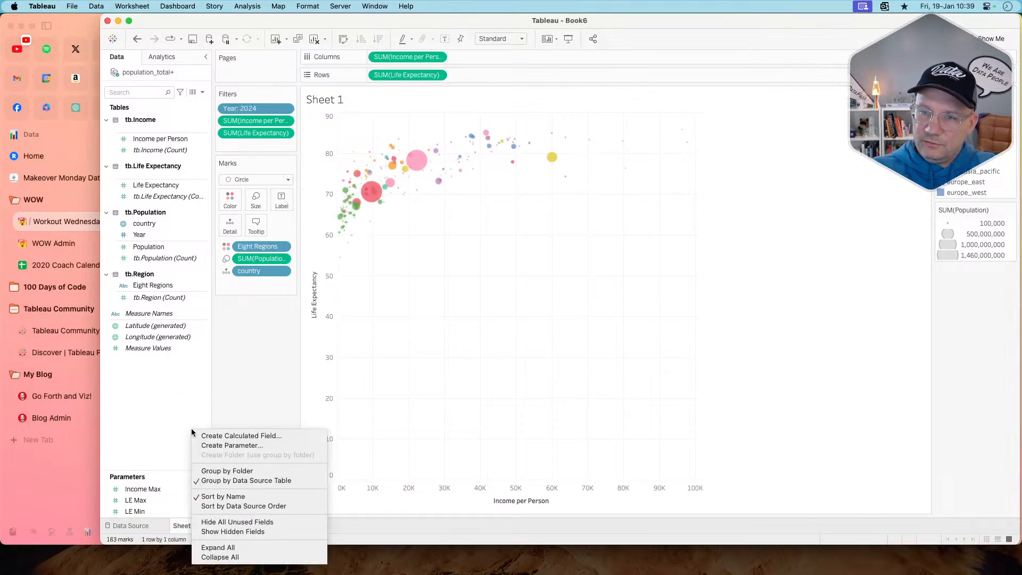
click(208, 449)
text(In)
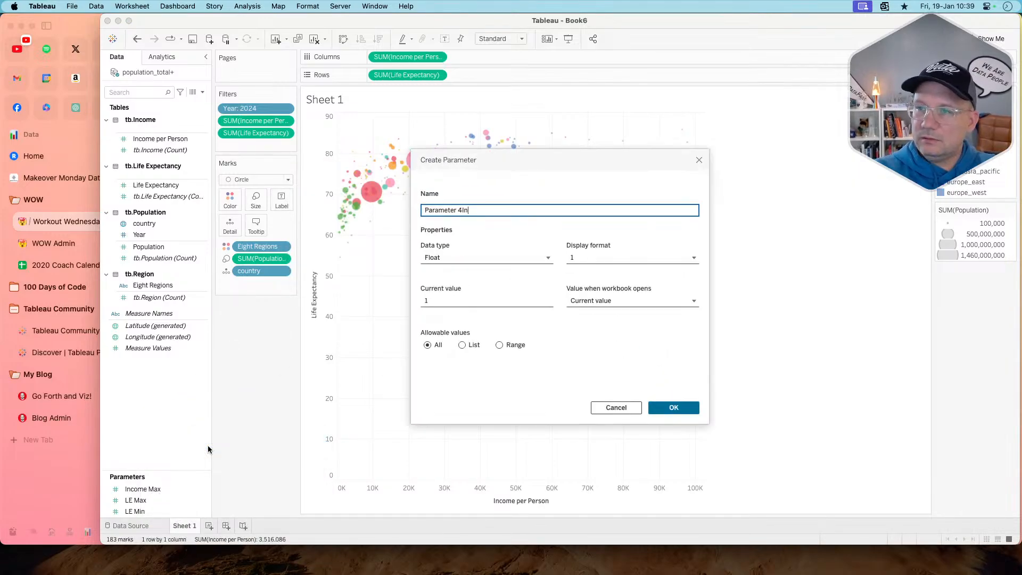
key(super+a)
text(Income)
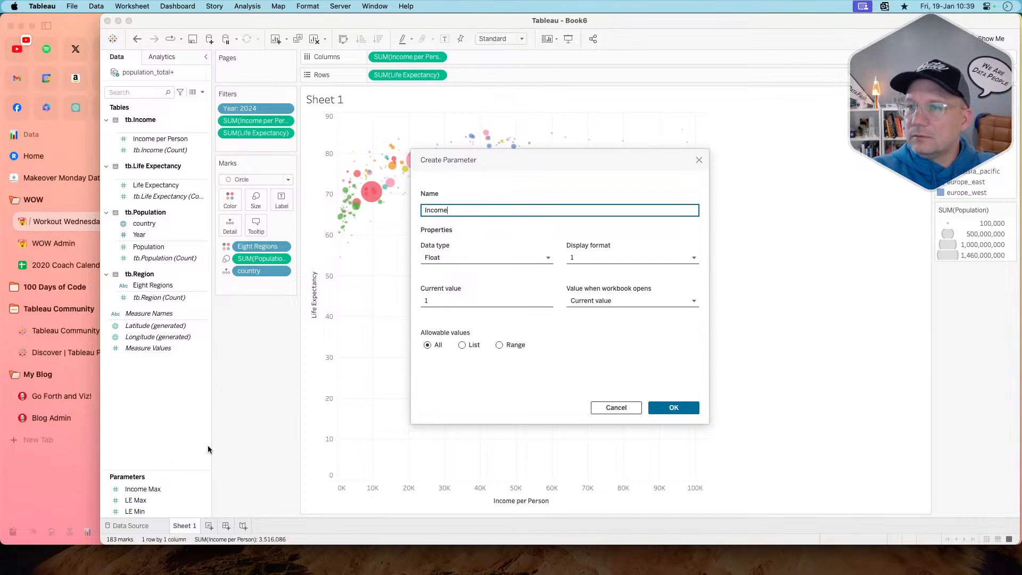
text( Min)
key(Tab)
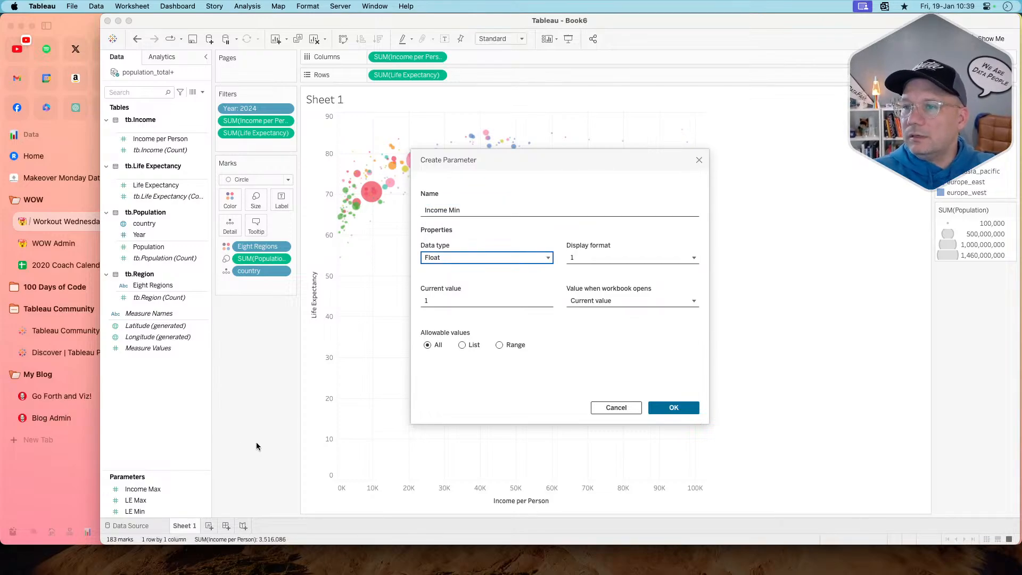
click(452, 303)
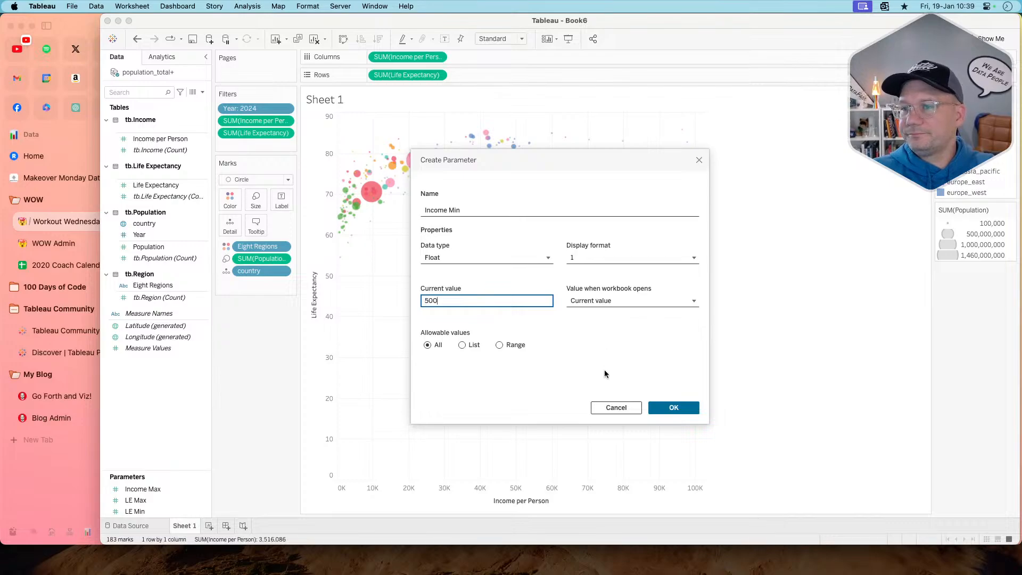
click(655, 406)
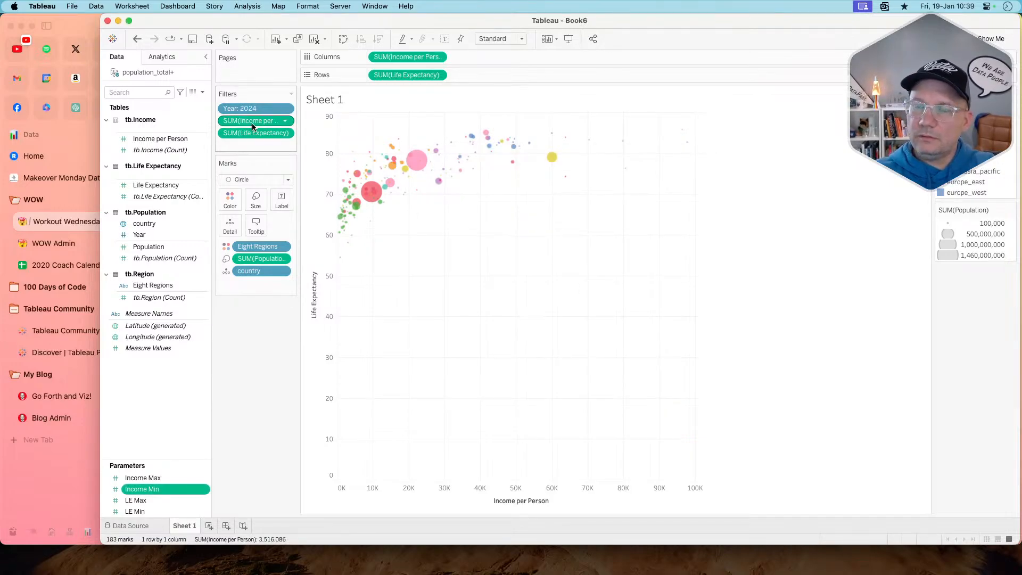
- Remove the Income per Person and Life Expectancy filters from the scatter plot, keeping only the Year filter
drag(252, 123, 245, 363)
drag(253, 121, 252, 399)
- Give the Life Expectancy axis a custom range that starts at the LE Min parameter and ends at LE Max
right_click(315, 387)
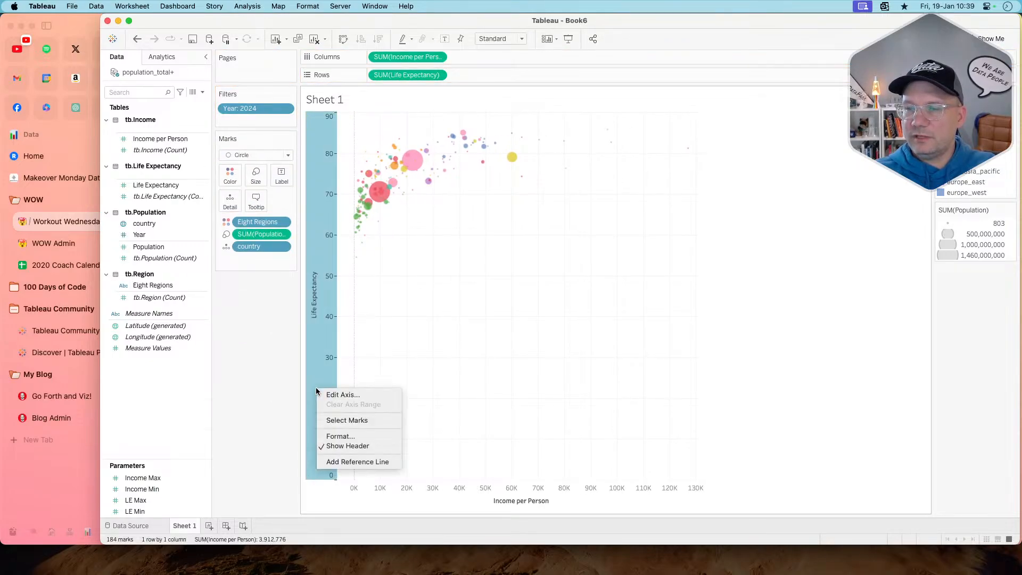
click(333, 395)
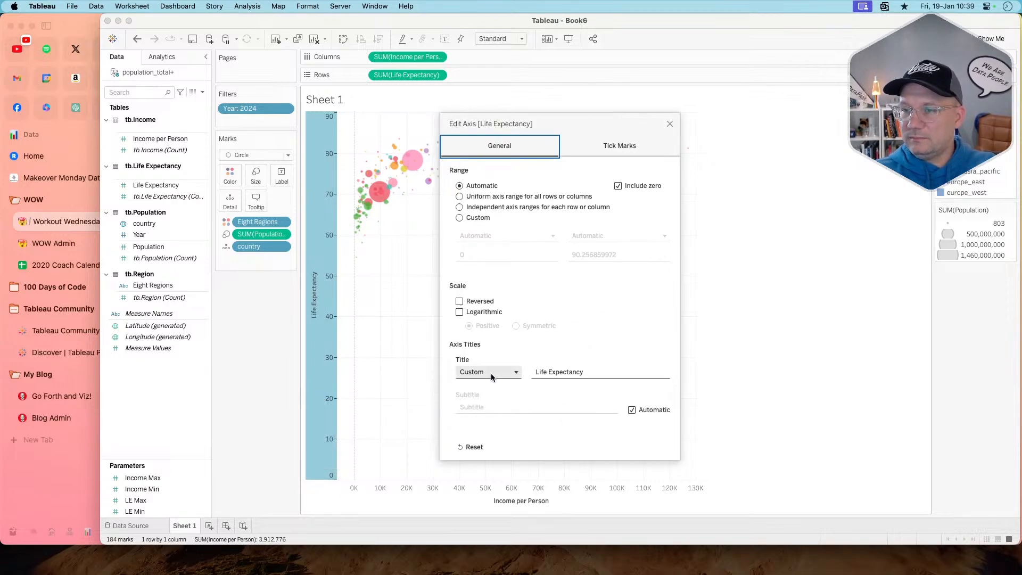
click(478, 220)
click(481, 237)
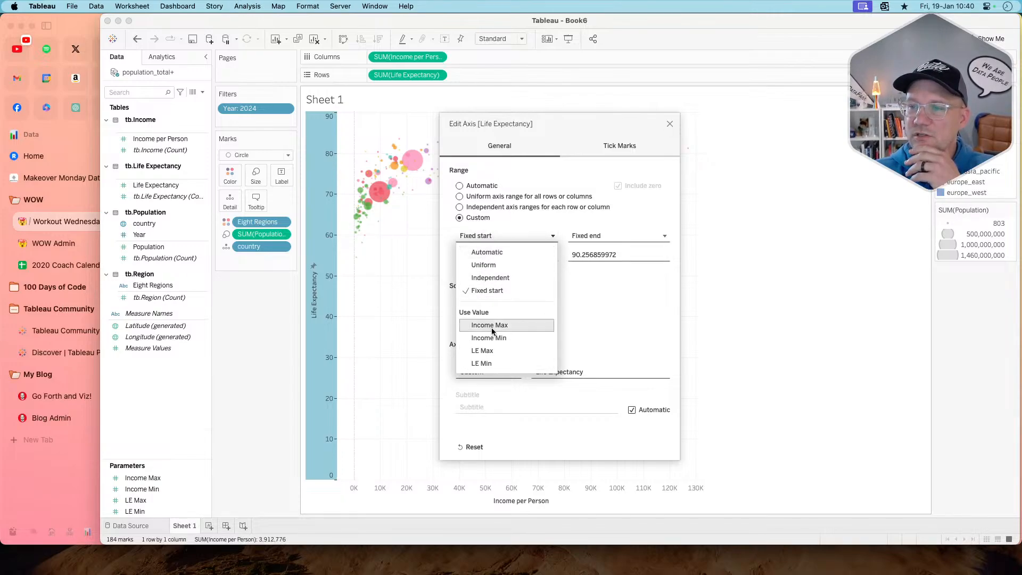
click(496, 362)
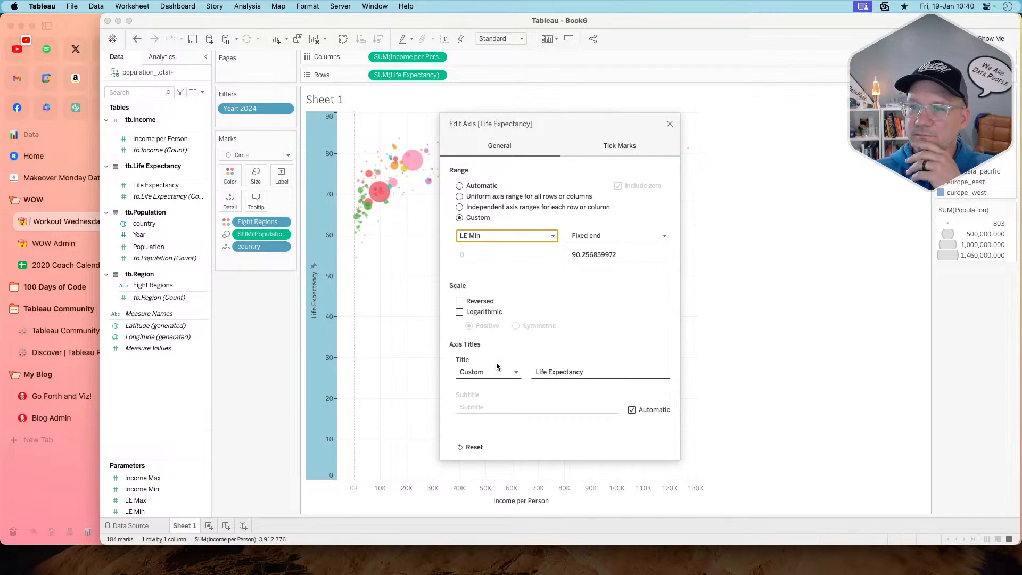
click(602, 235)
click(603, 350)
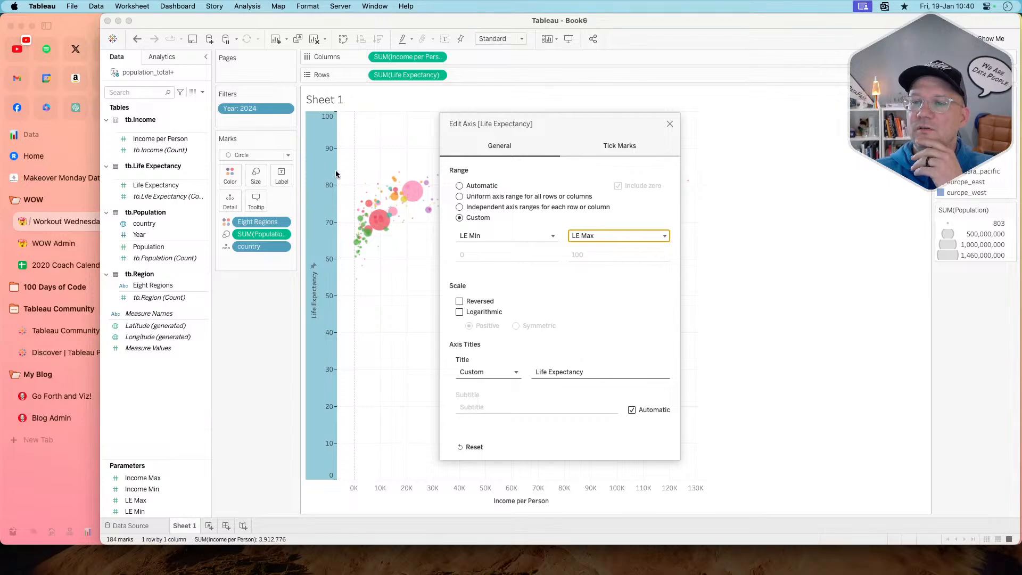
click(669, 126)
- Give the Income per Person axis a custom range that starts at the Income Min parameter and ends at Income Max
right_click(425, 489)
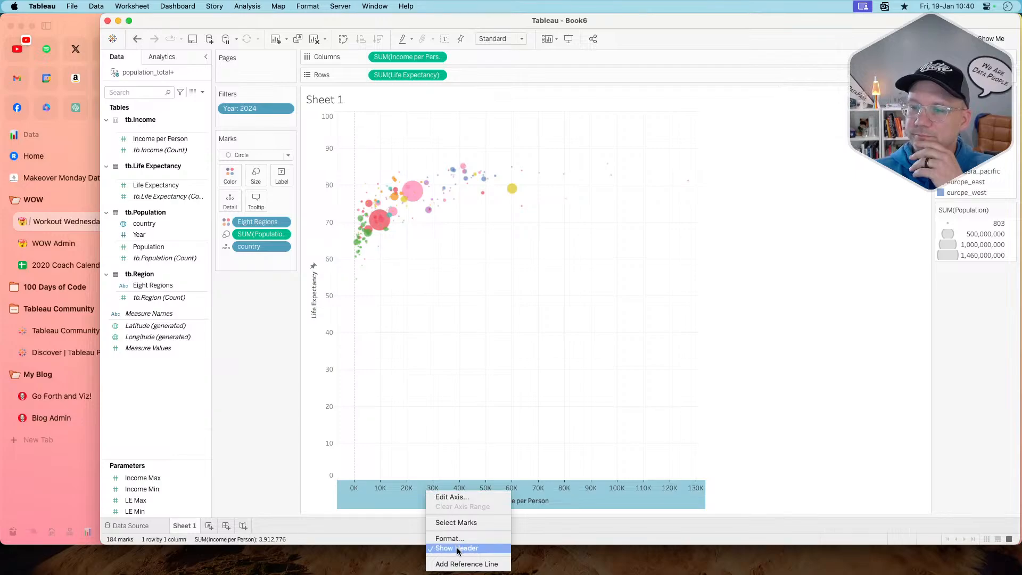
click(457, 498)
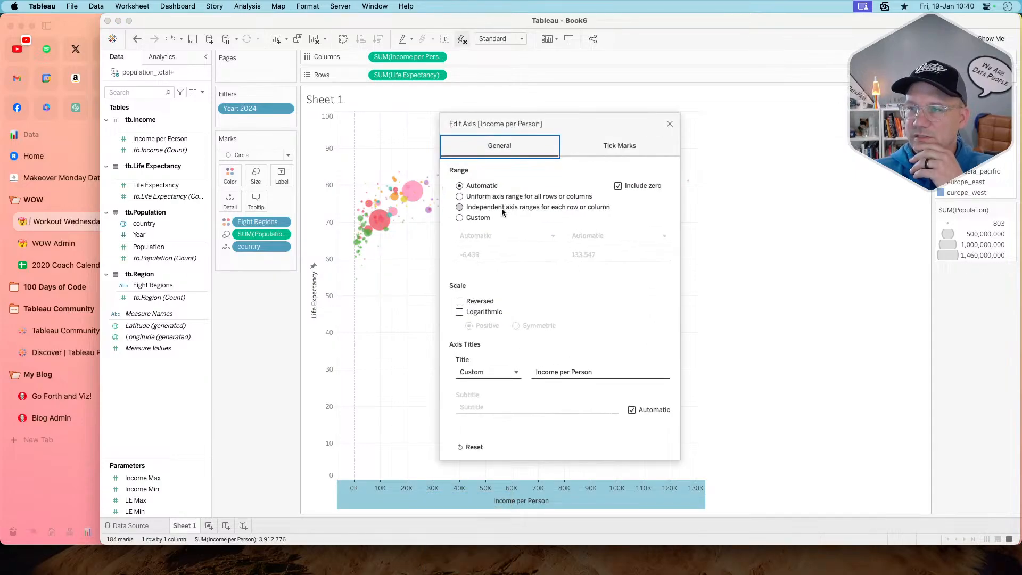
click(475, 218)
click(478, 235)
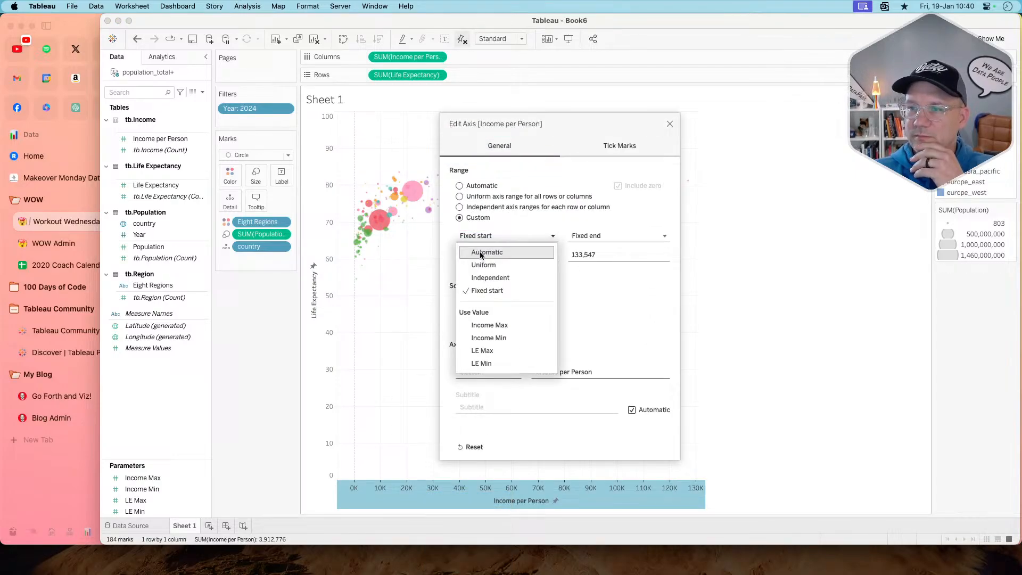
click(495, 337)
click(607, 237)
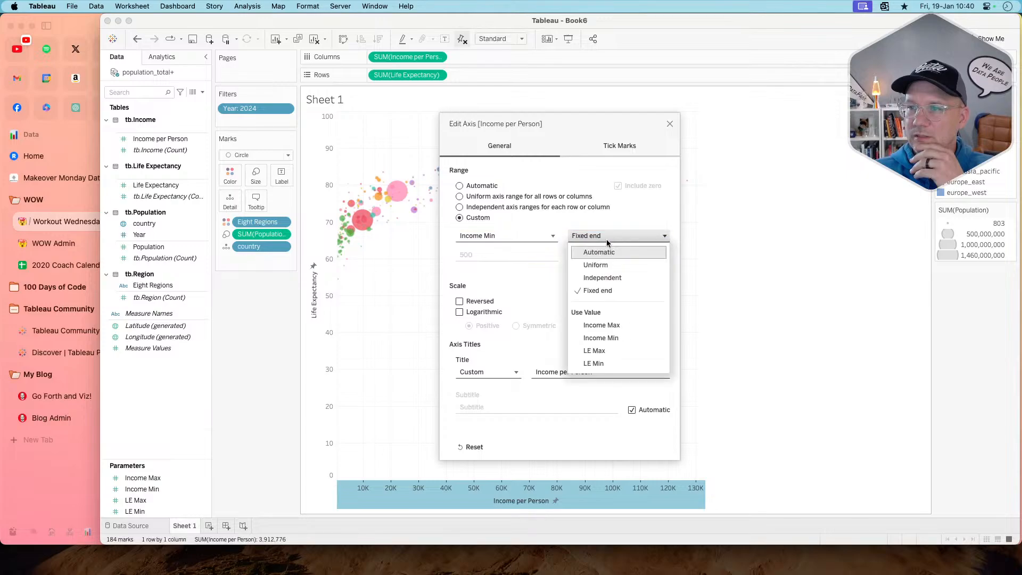
click(600, 326)
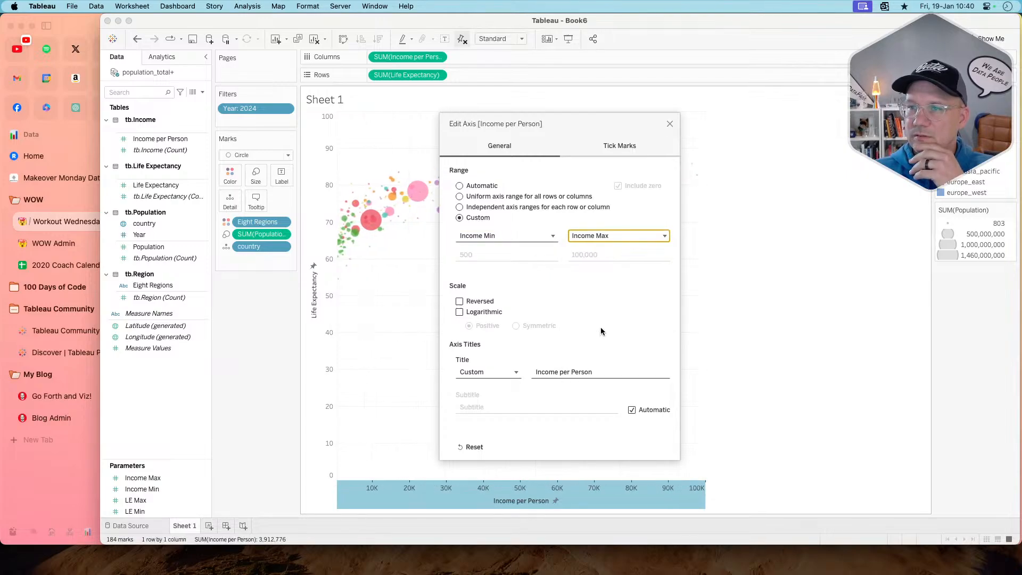
click(669, 125)
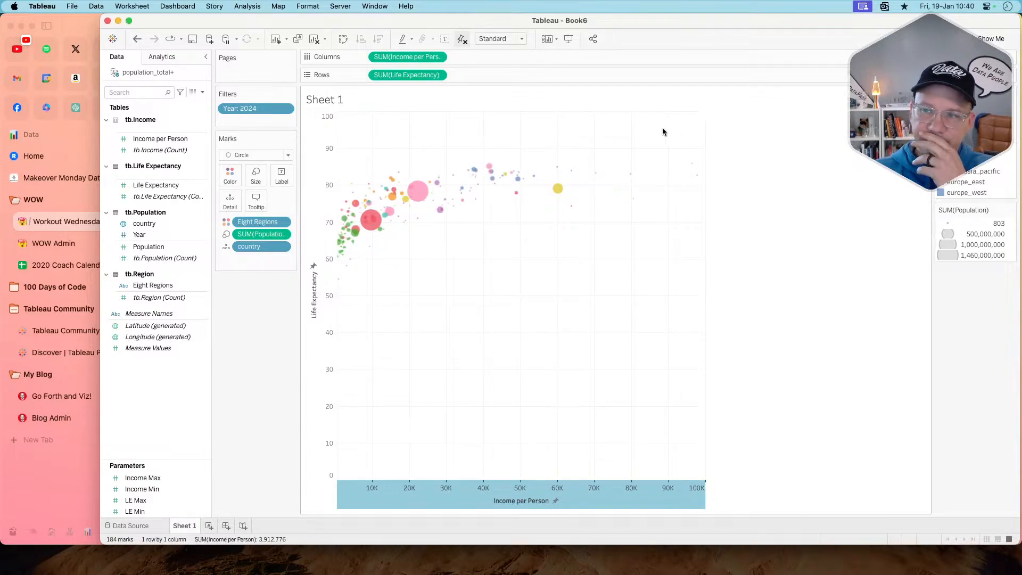
click(504, 345)
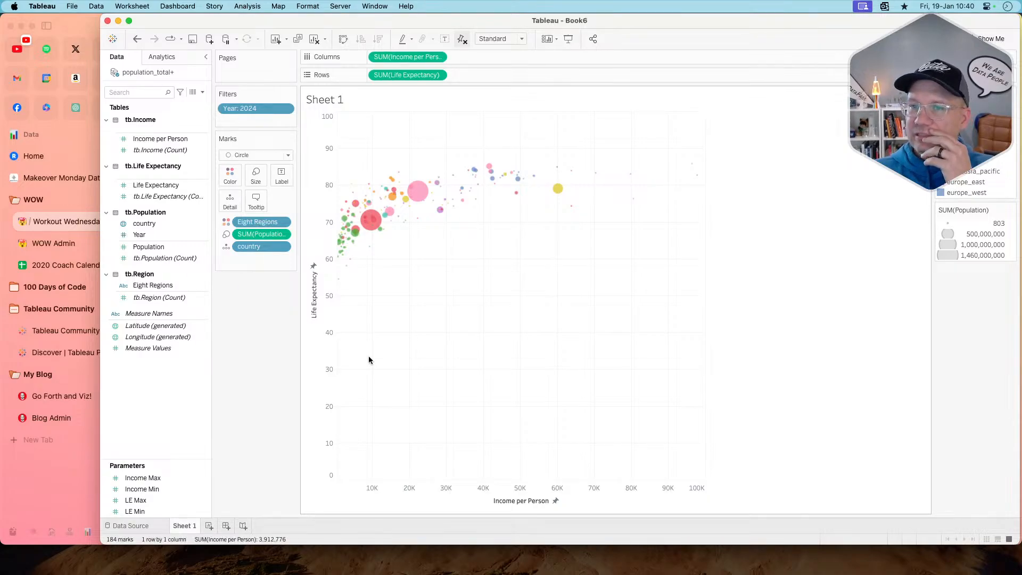
- Add a change-parameter action to the workbook with the population_total+ data source as its source
click(139, 7)
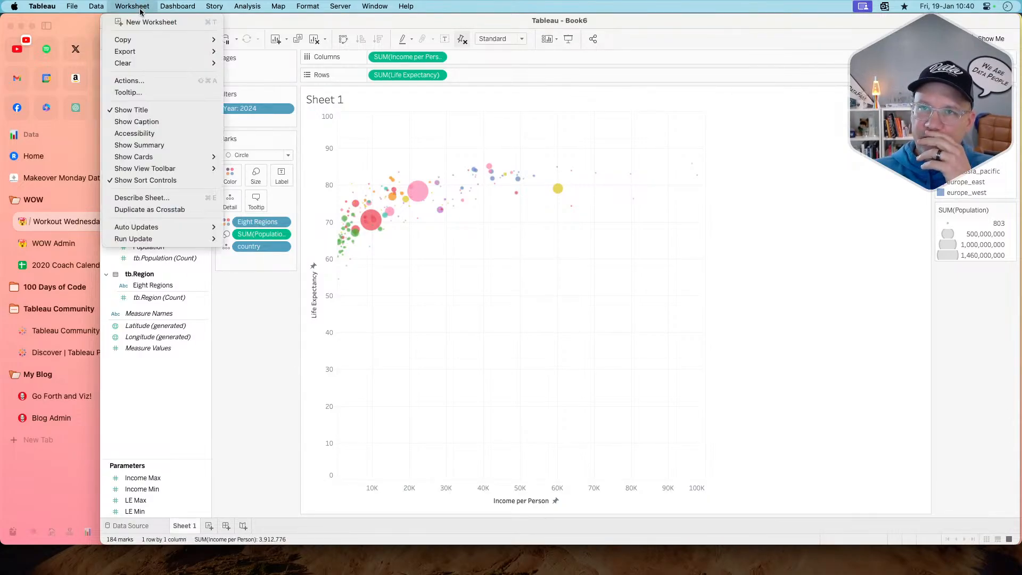
click(158, 81)
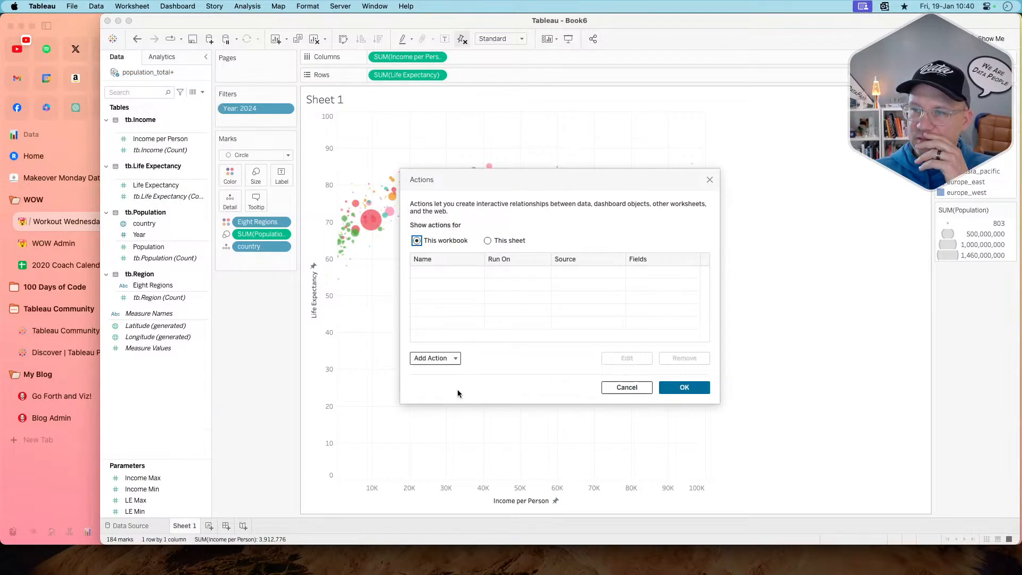
click(441, 360)
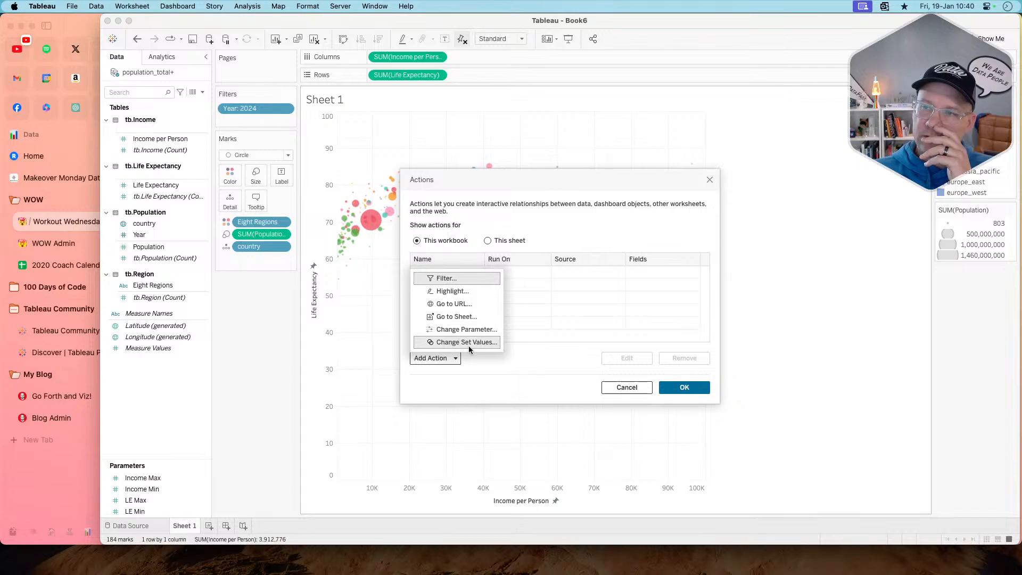
click(522, 375)
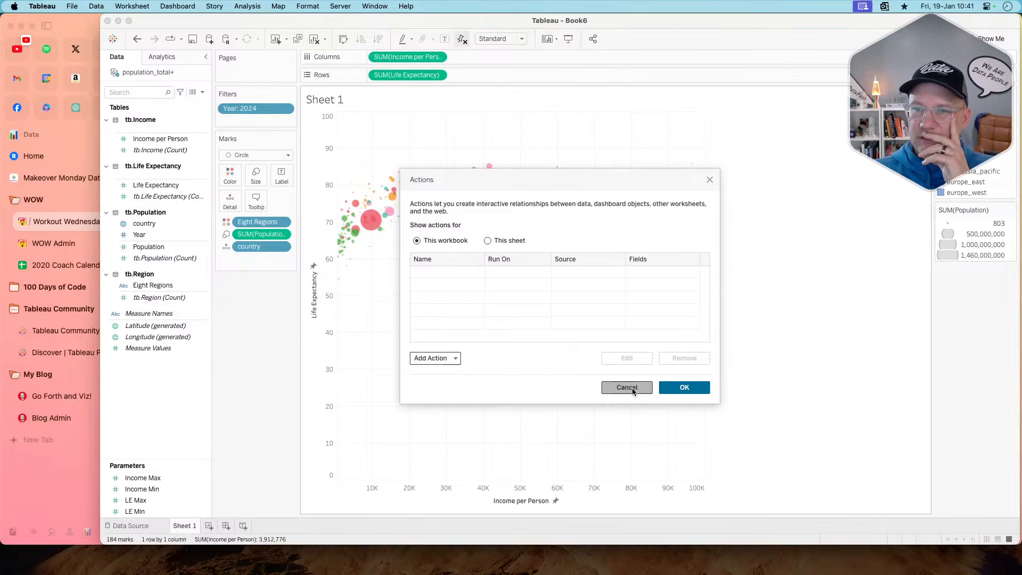
click(440, 358)
click(473, 330)
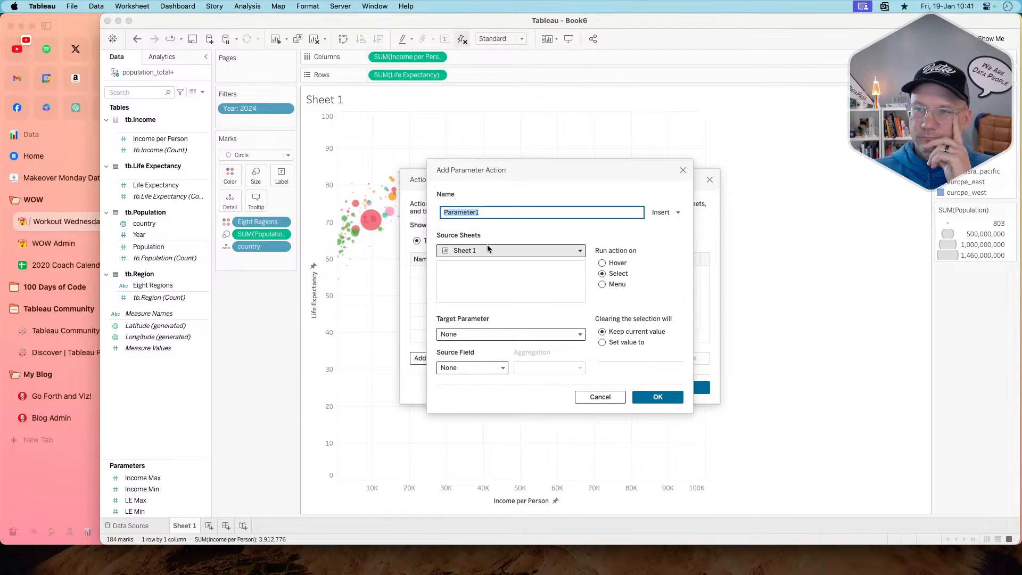
click(487, 249)
click(482, 288)
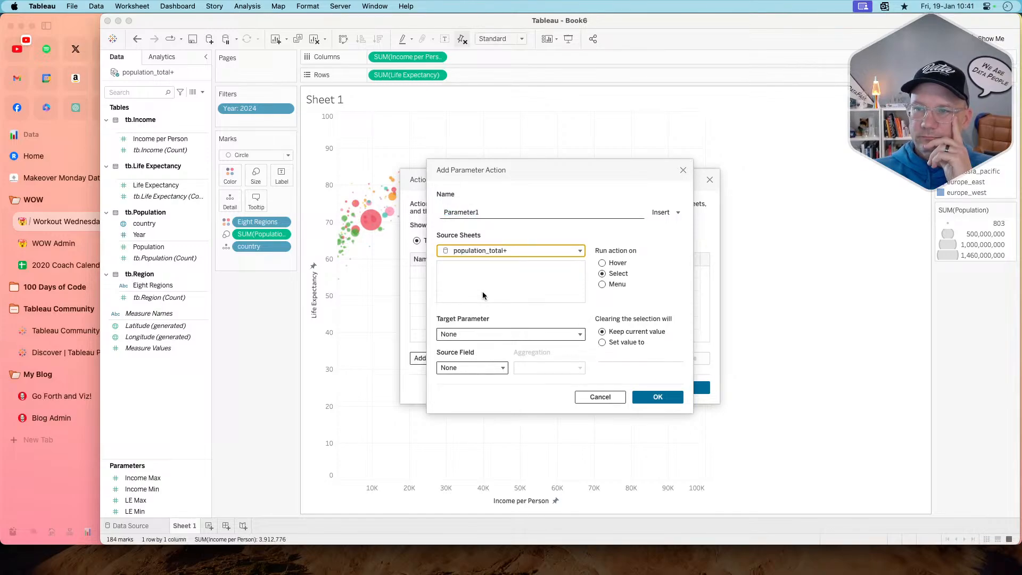
- Make the action target the LE Min parameter, using SUM(Life Expectancy) as source field with Minimum aggregation
click(479, 334)
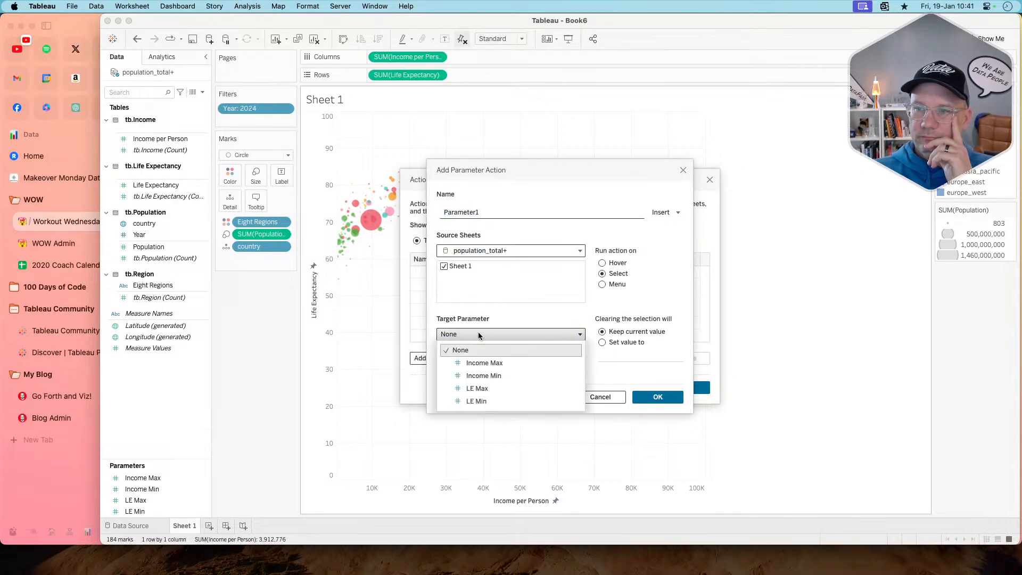
click(488, 400)
click(475, 369)
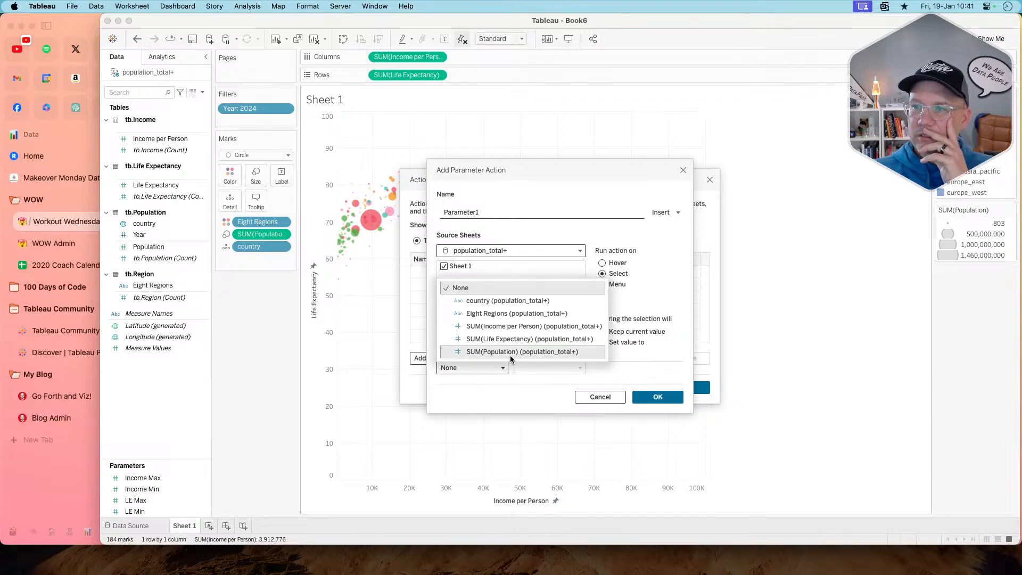
click(569, 339)
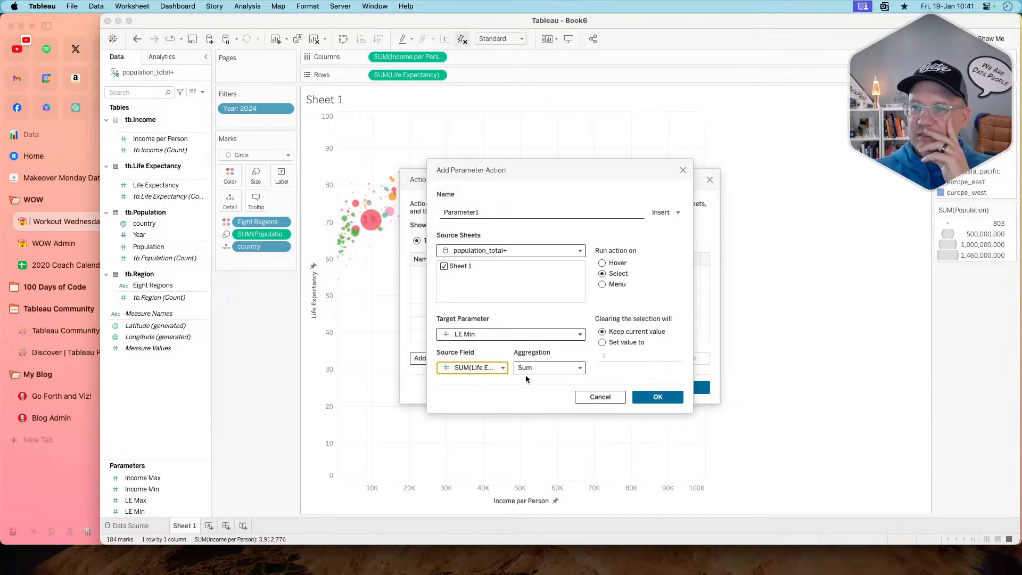
click(538, 368)
click(557, 264)
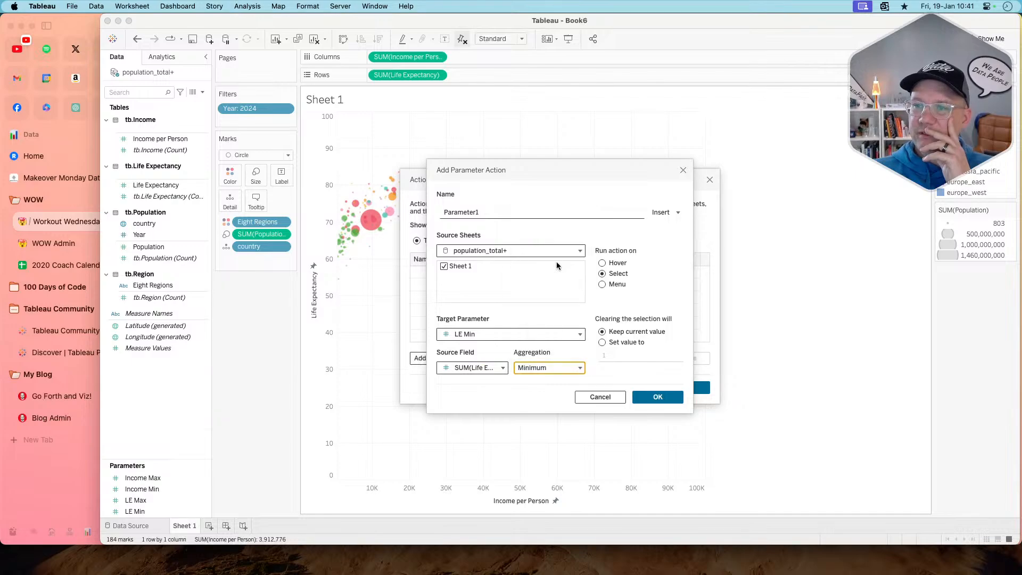
- Have clearing the selection set the value to 0, and save the parameter action as "set LE Min"
click(618, 342)
click(615, 359)
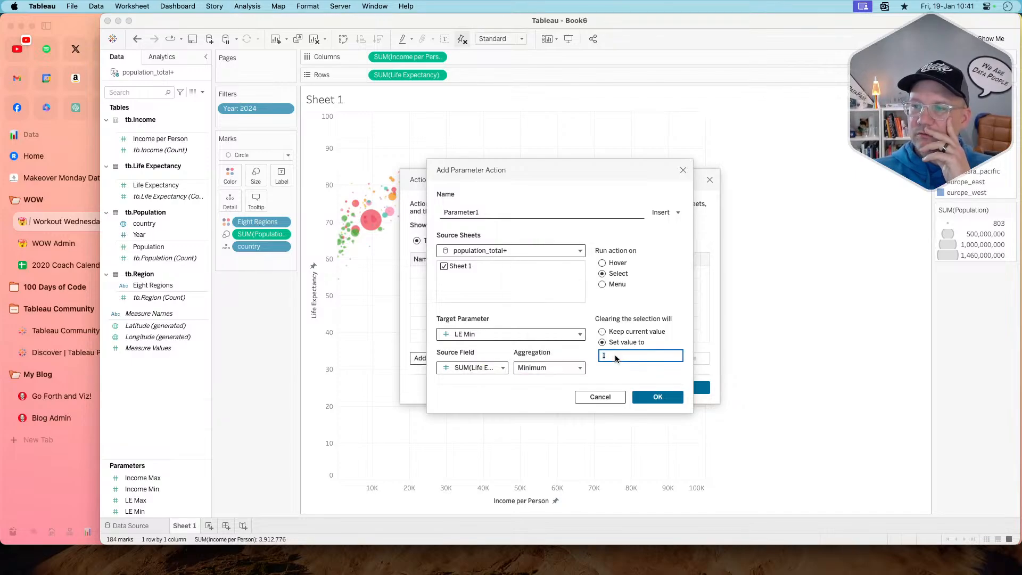
text(0)
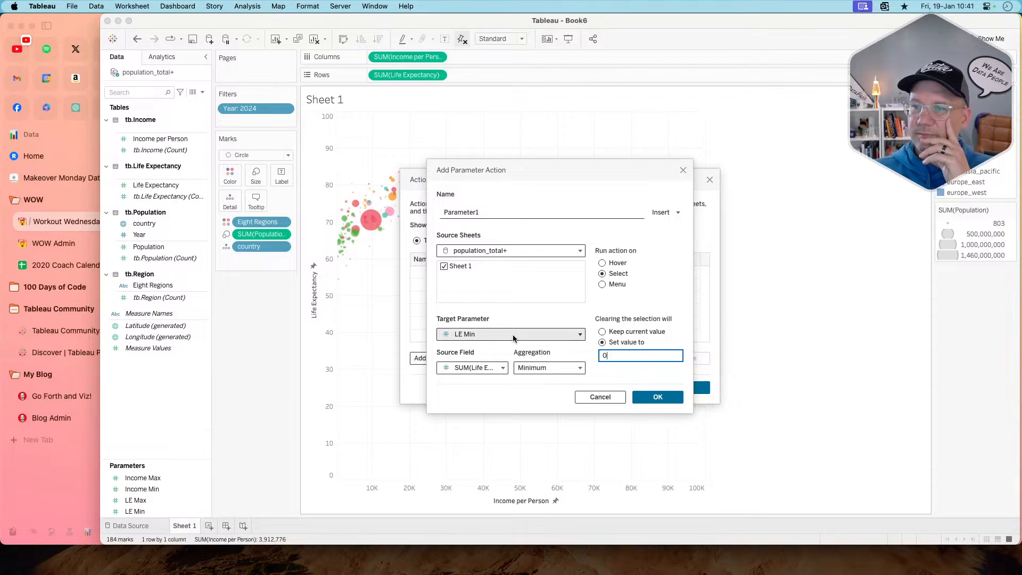
double_click(485, 213)
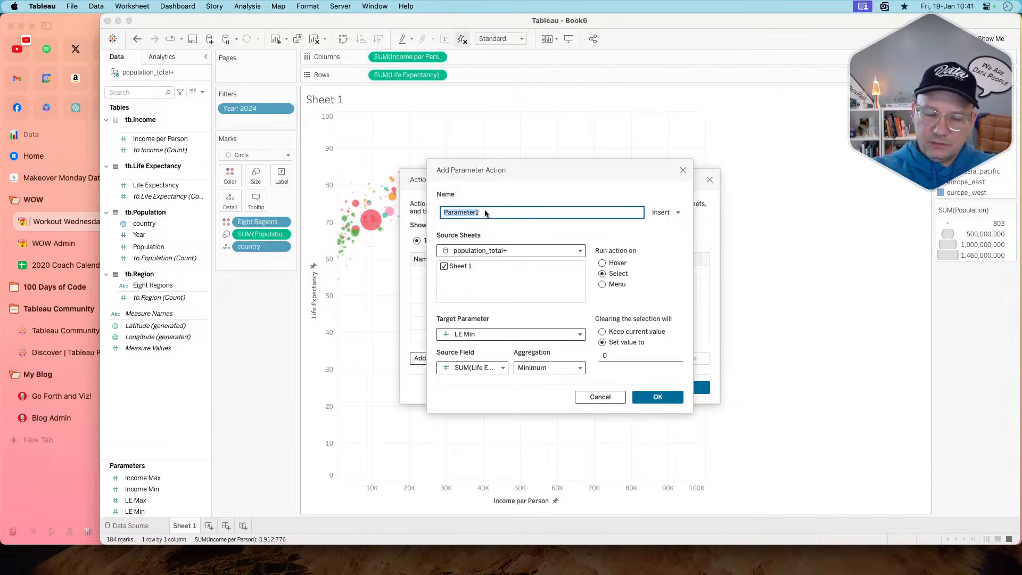
text(set )
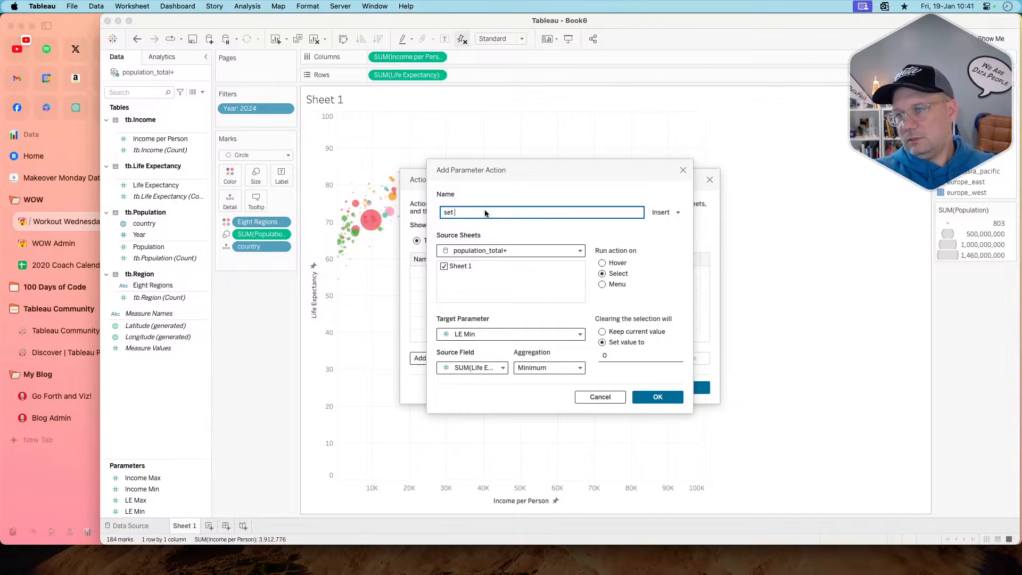
text(LE Min)
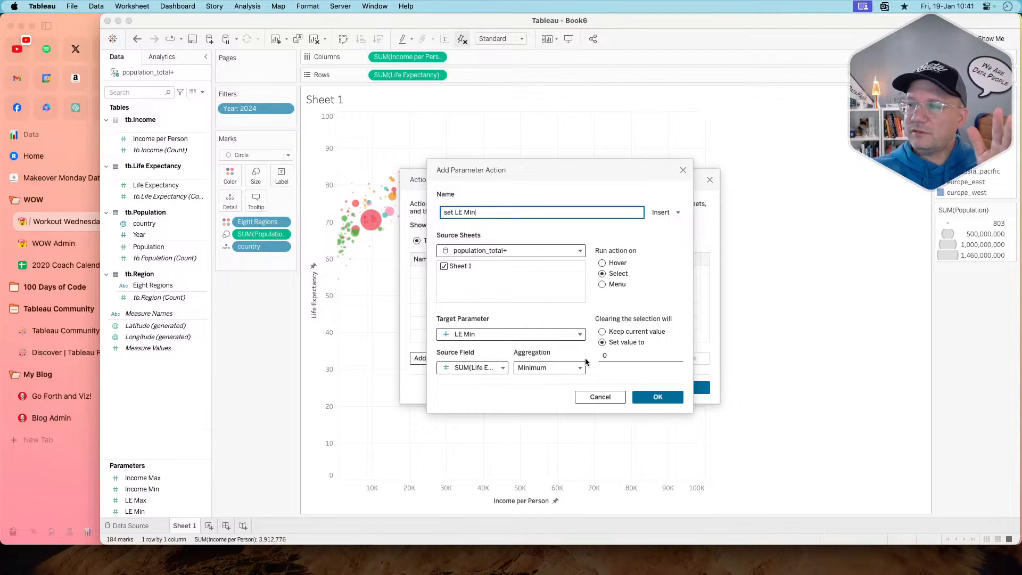
click(655, 397)
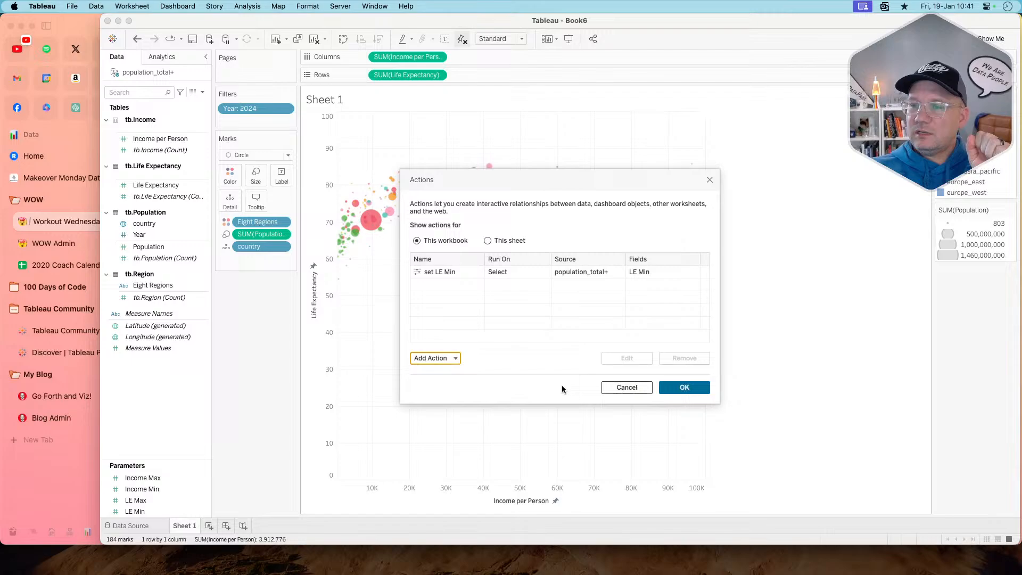
- Add a second change-parameter action named "set LE max" with the population_total+ data source as its source
click(436, 358)
click(458, 332)
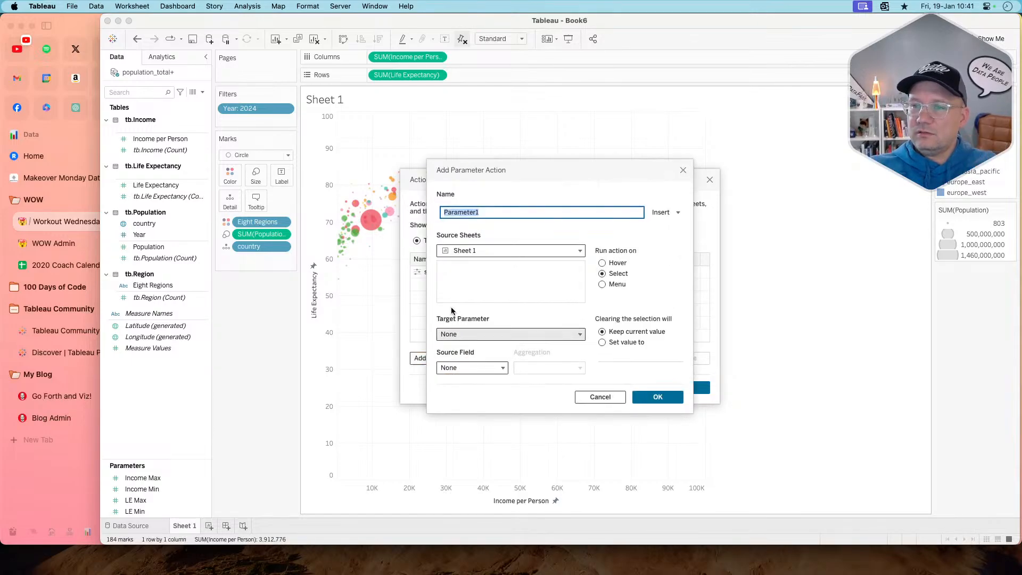
key(BackSpace)
text(set )
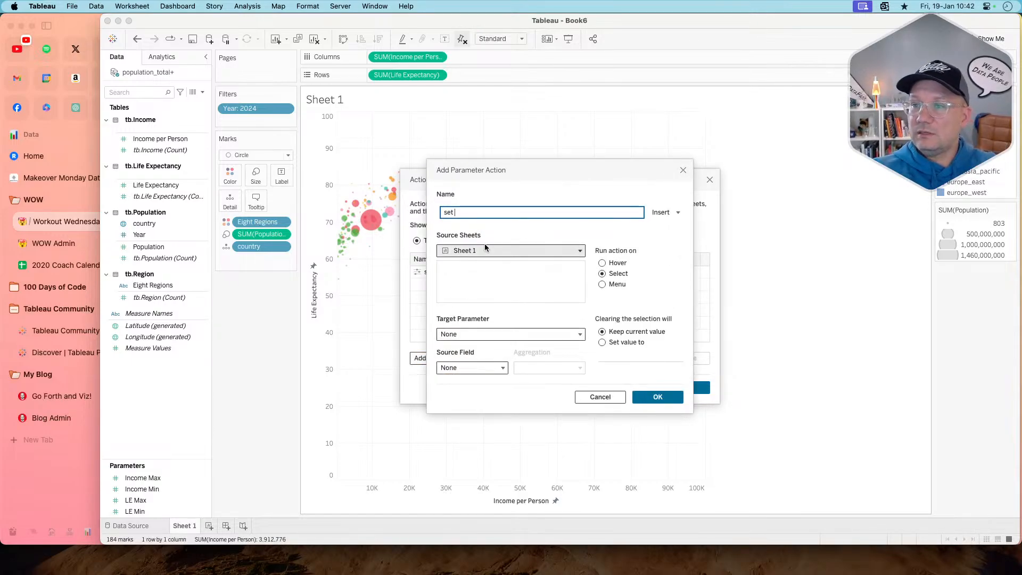
text(LE max)
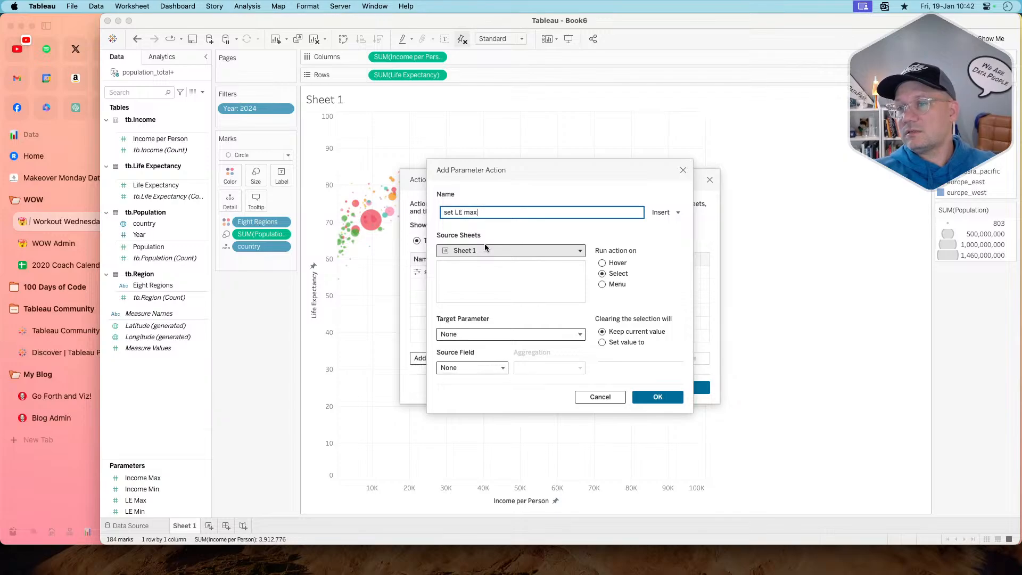
click(486, 250)
click(486, 288)
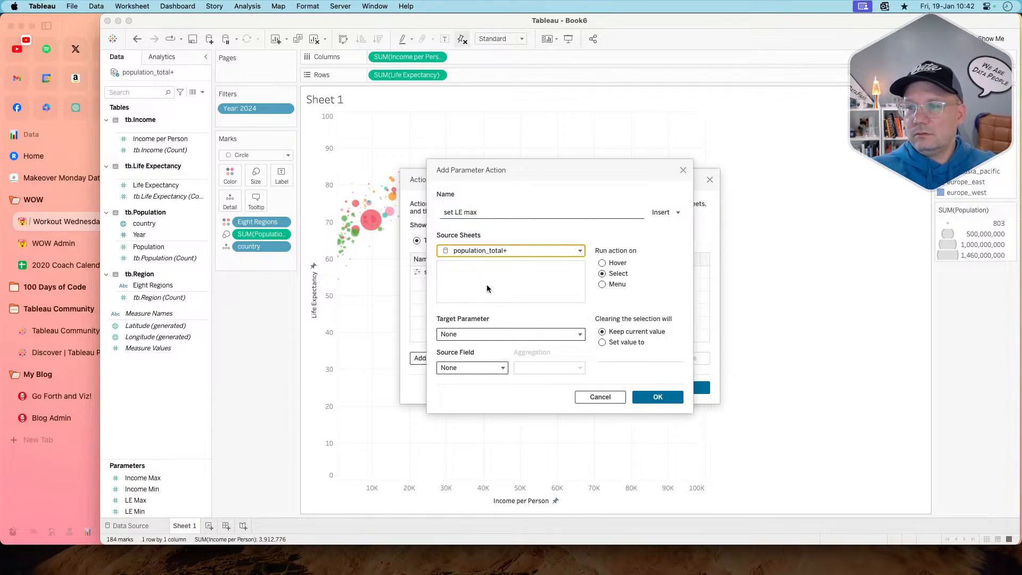
- Make the action target the LE Max parameter, using SUM(Life Expectancy) as source field with Maximum aggregation
click(478, 330)
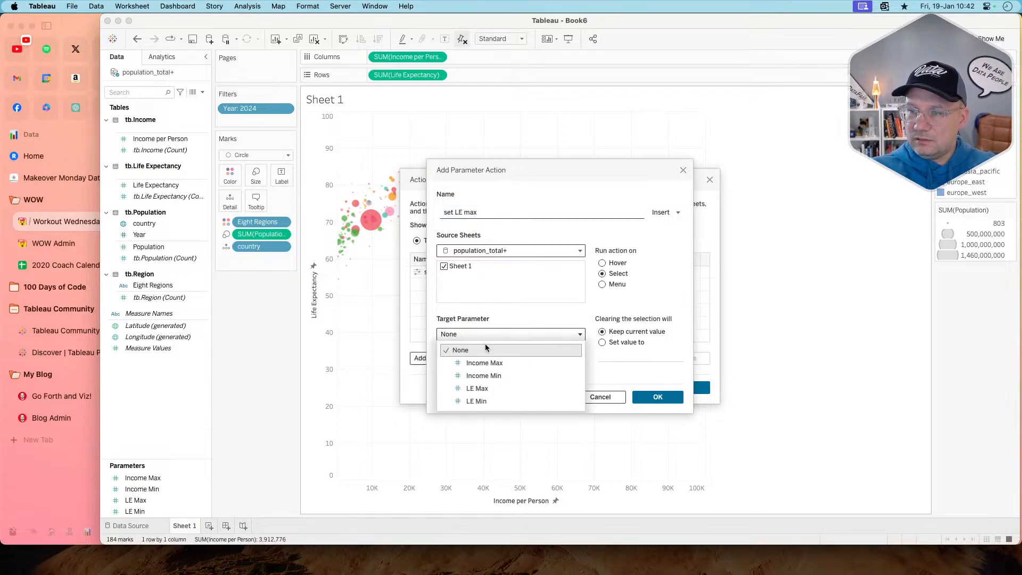
click(481, 388)
click(472, 367)
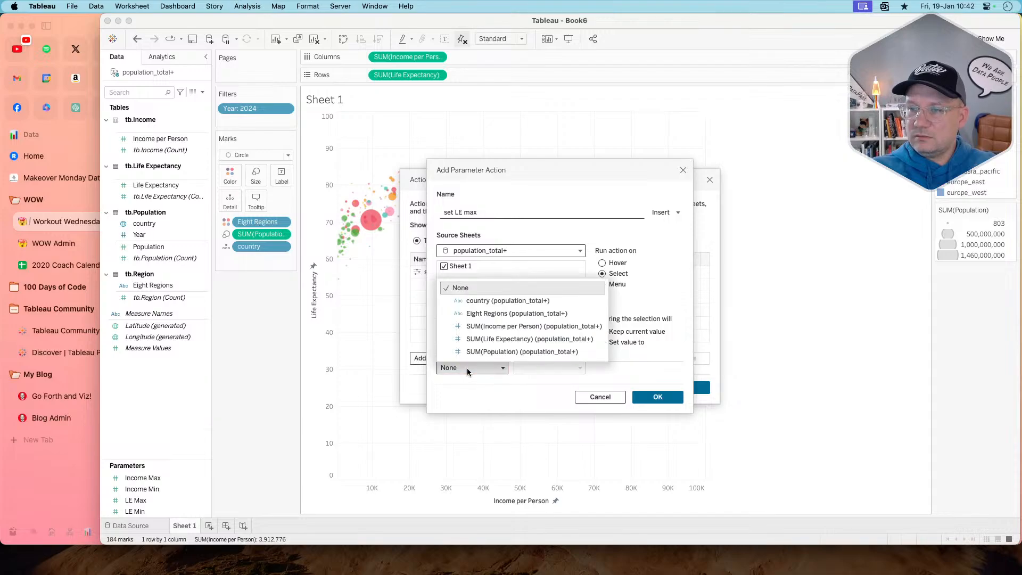
click(541, 339)
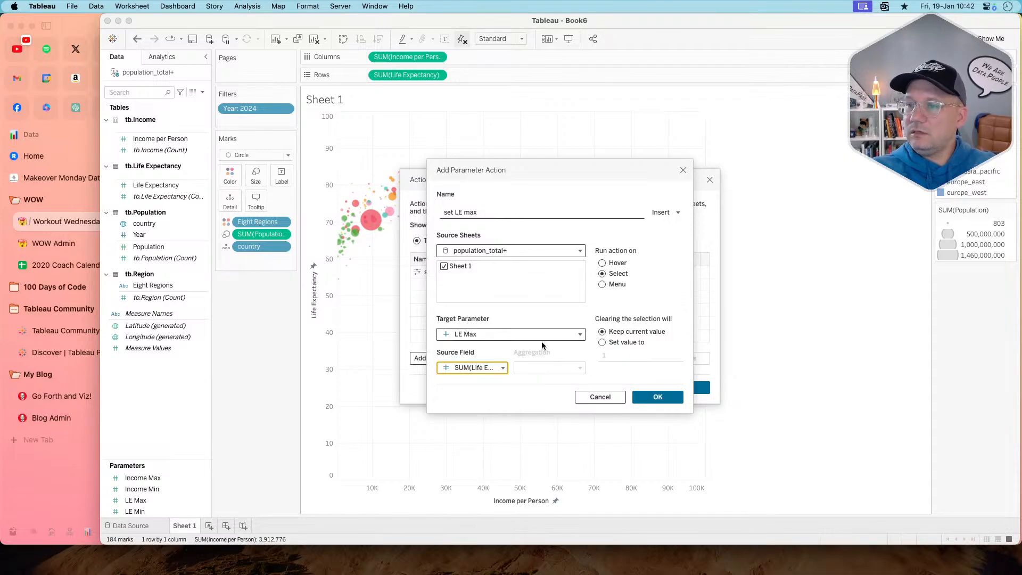
click(542, 368)
click(554, 271)
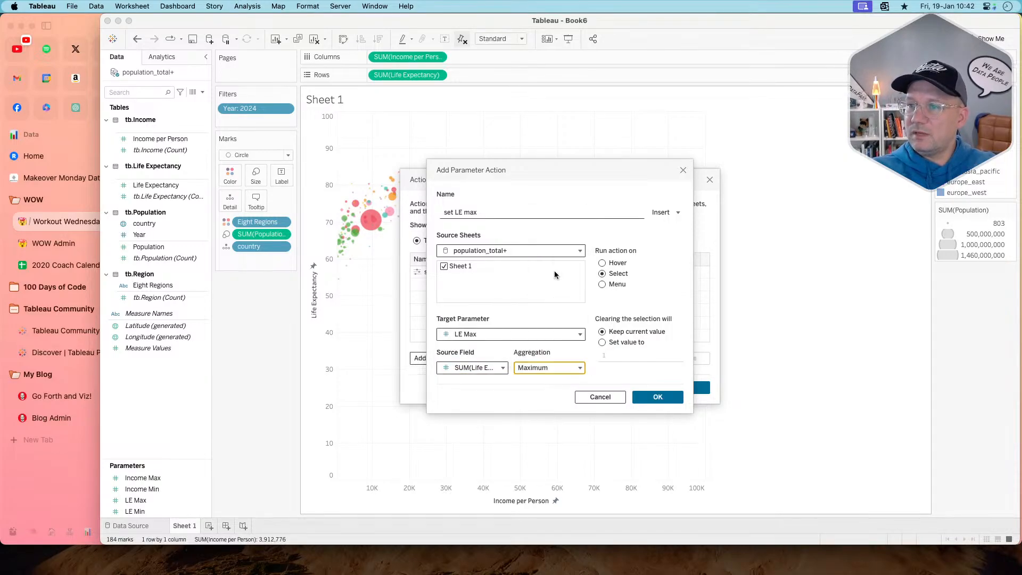
- Have clearing the selection set LE Max to 100, and save the "set LE max" parameter action
click(602, 342)
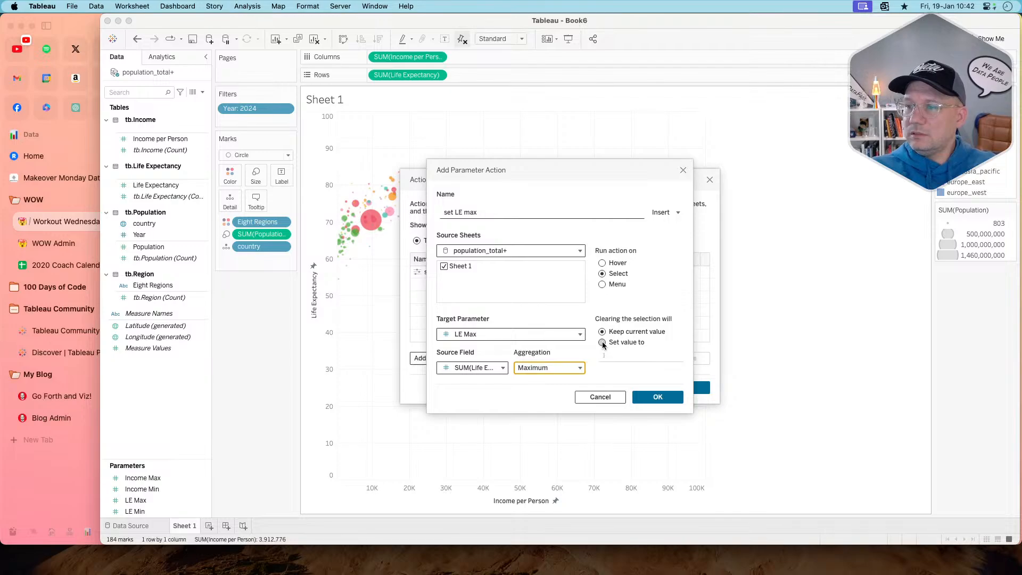
click(607, 357)
double_click(608, 357)
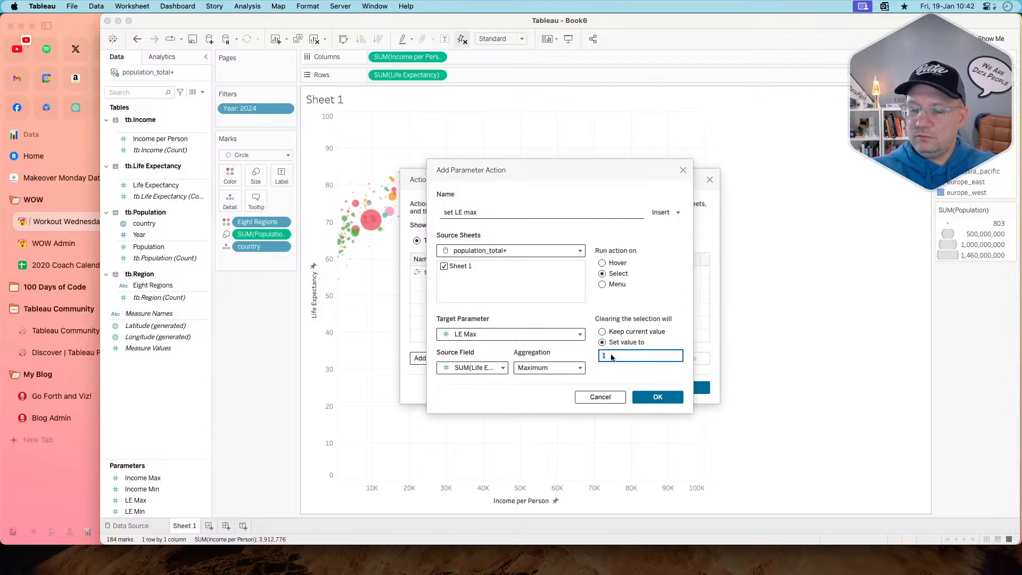
text(100)
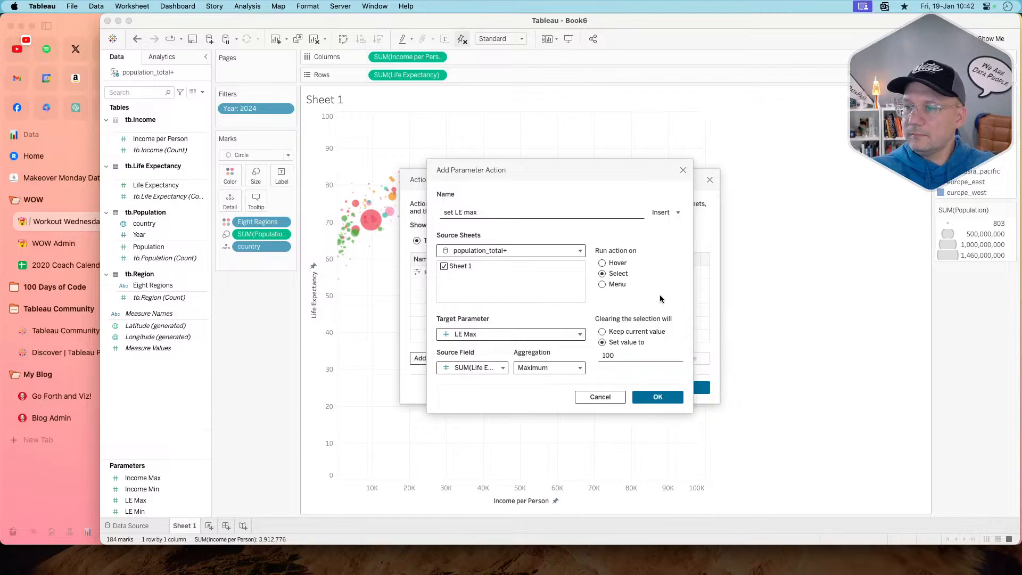
click(659, 397)
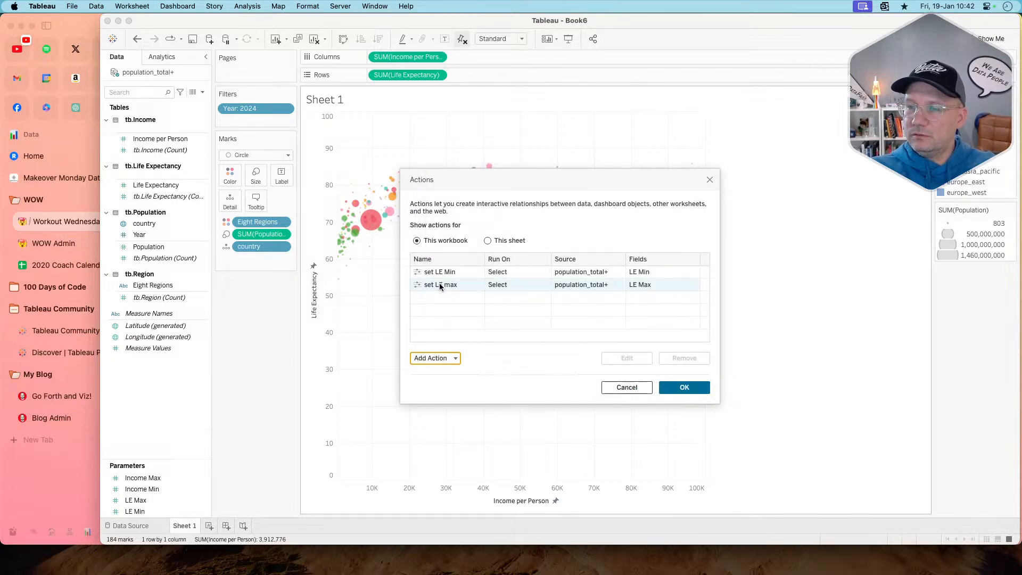
- Add a change-parameter action named "set Income Min" with the population_total+ data source as its source
click(446, 357)
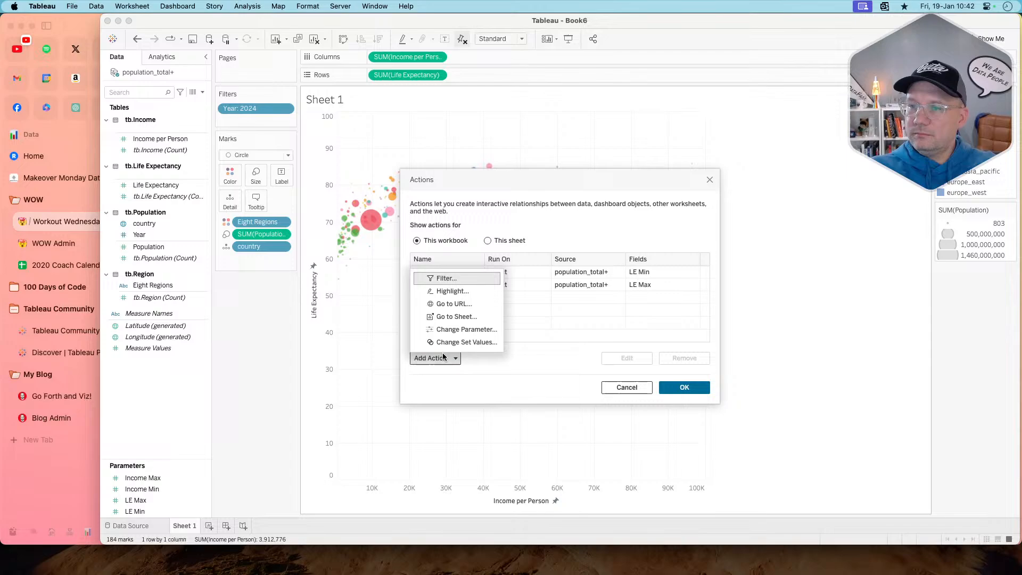
click(456, 329)
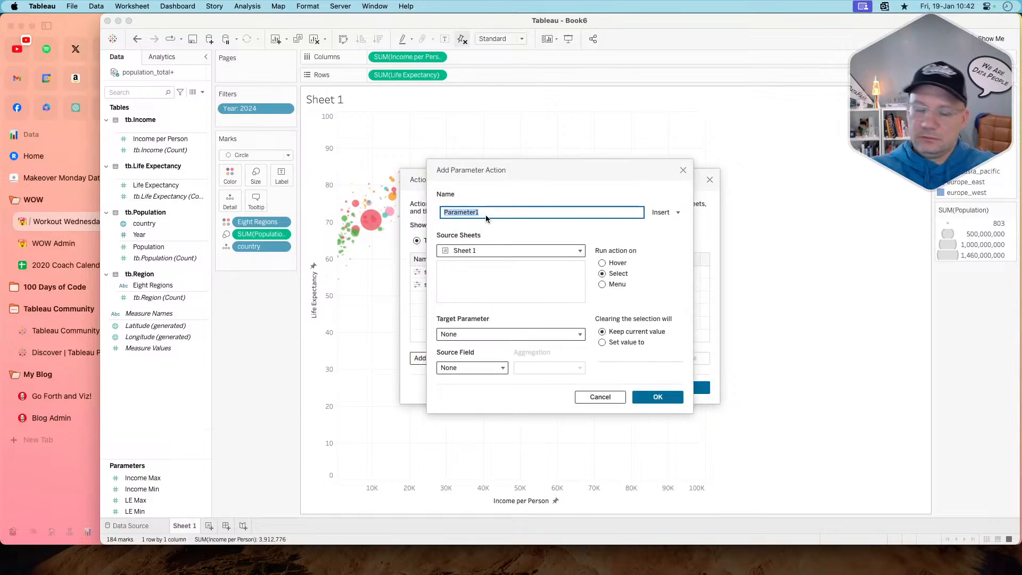
text(set Income)
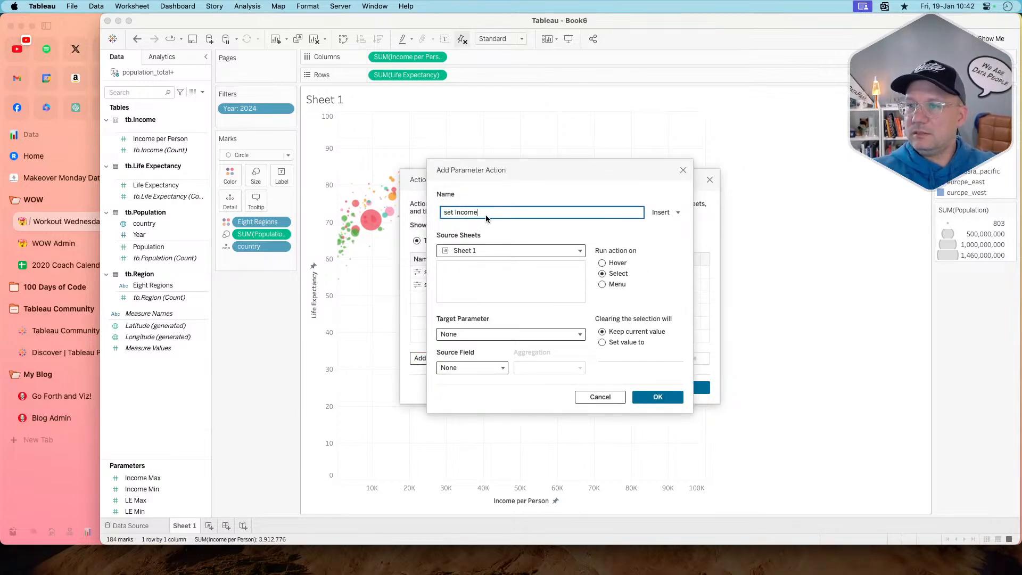
text( Min)
click(482, 250)
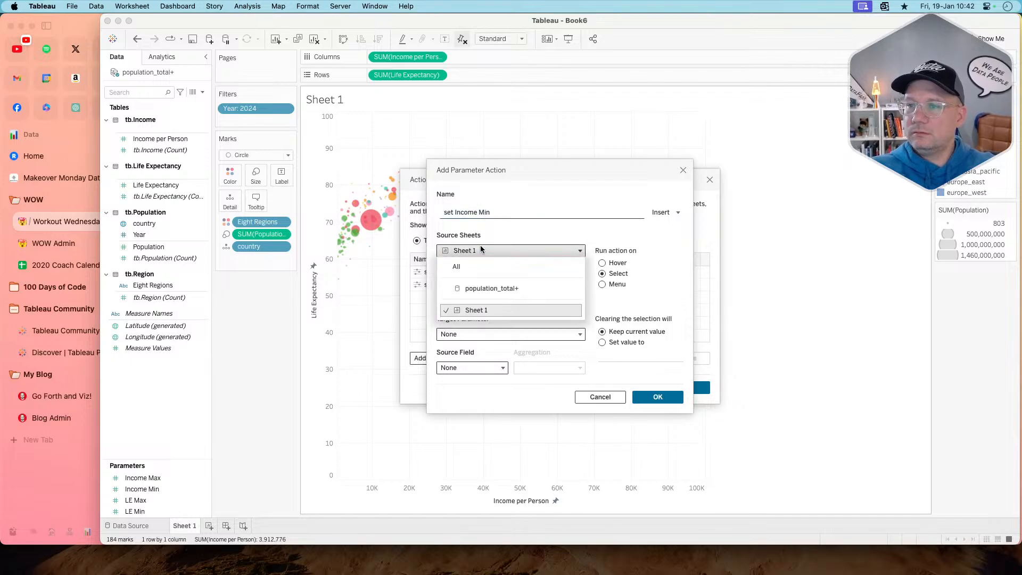
click(484, 288)
- Make the action target the Income Min parameter, using SUM(Income per Person) as source field with Minimum aggregation
click(476, 334)
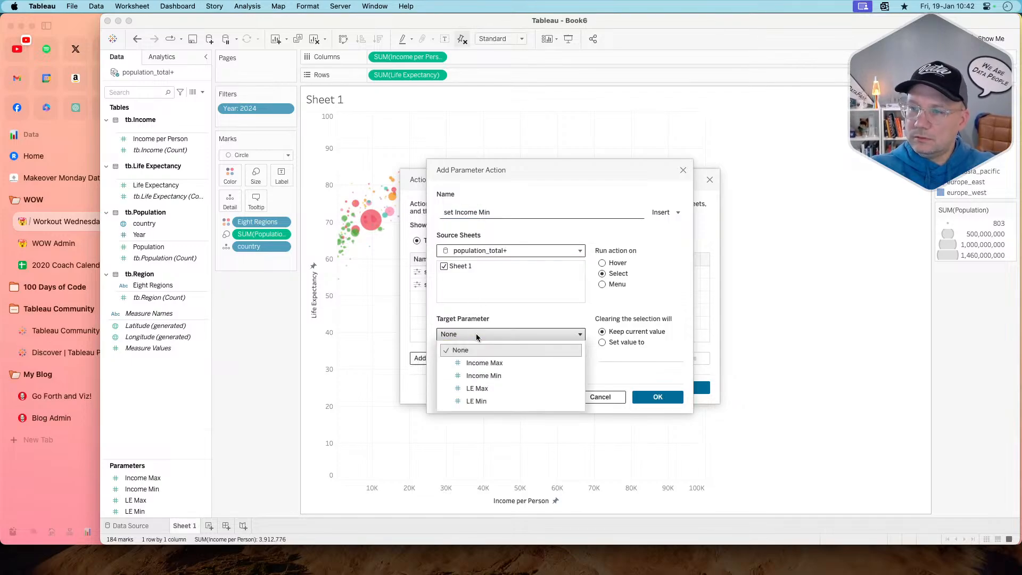
click(490, 376)
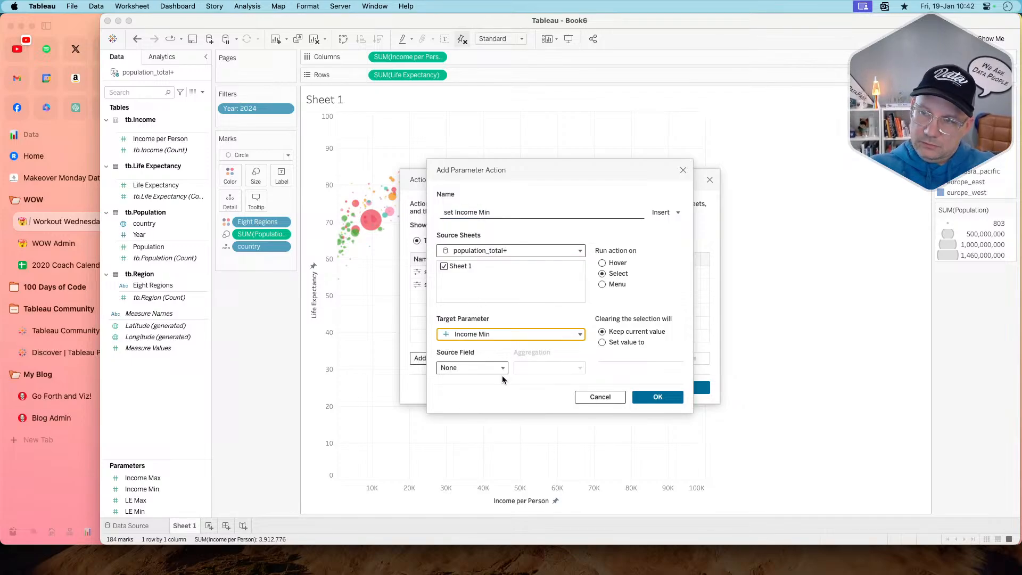
click(469, 365)
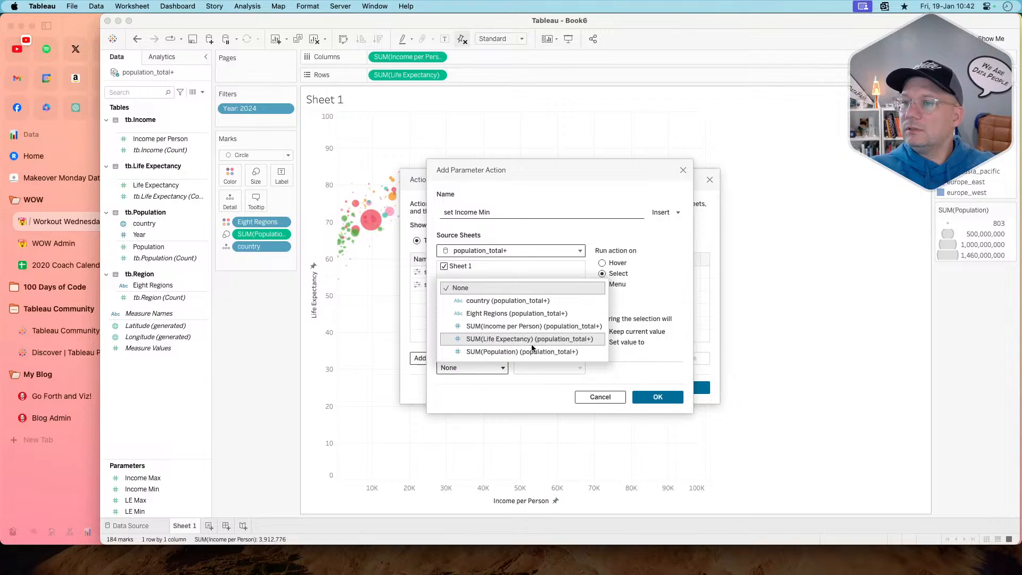
click(524, 326)
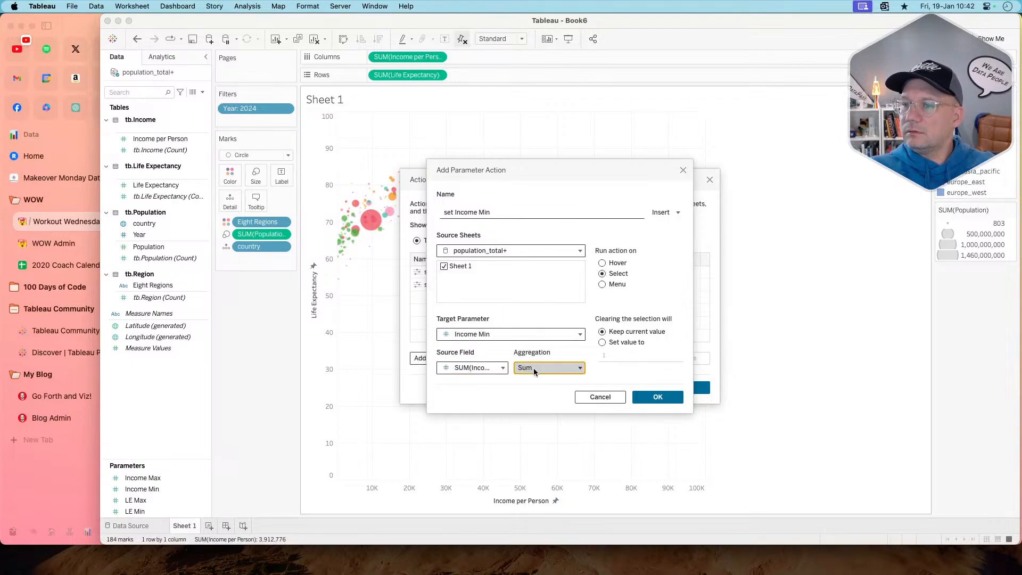
click(533, 368)
click(551, 263)
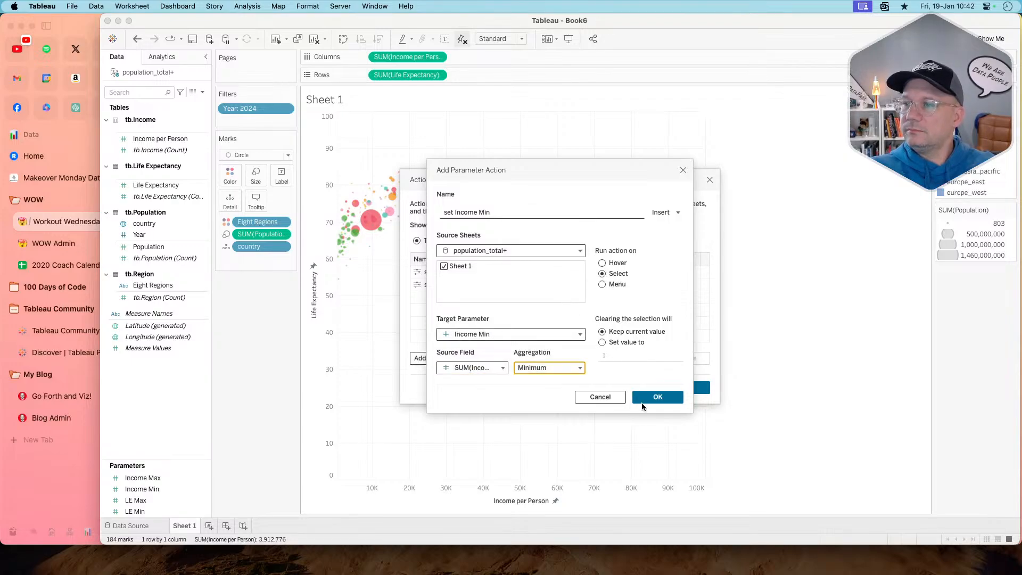
- Have clearing the selection set Income Min to 500, and save the "set Income Min" parameter action
click(630, 343)
click(623, 355)
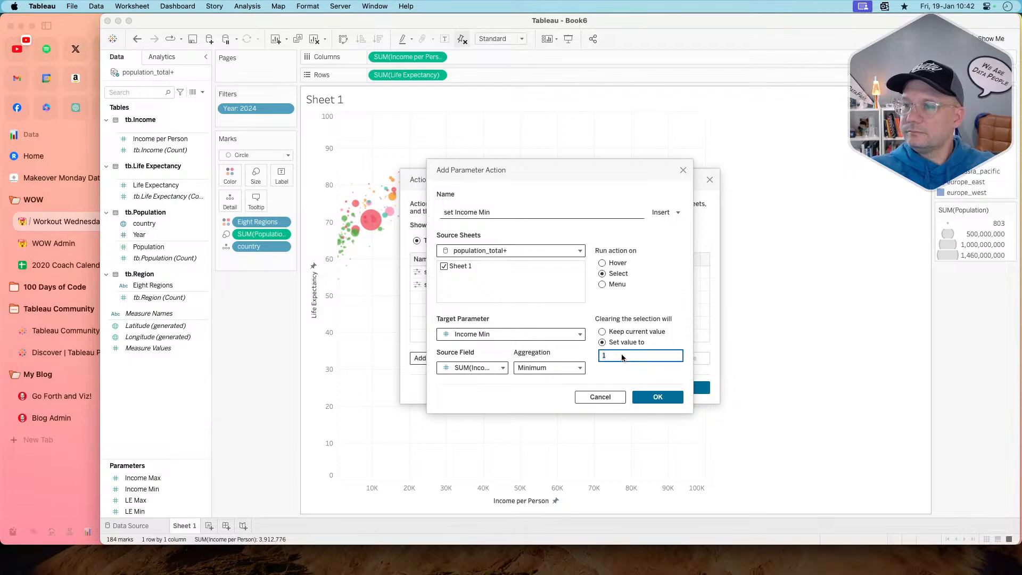
text(500)
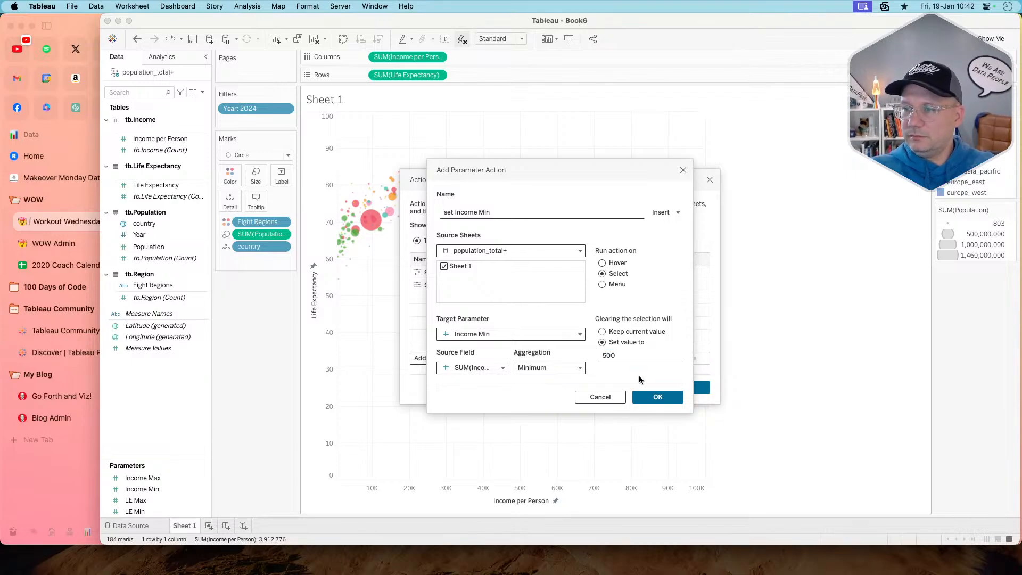
click(650, 397)
- Add a change-parameter action named "set Income Max" with the population_total+ data source as its source
click(435, 359)
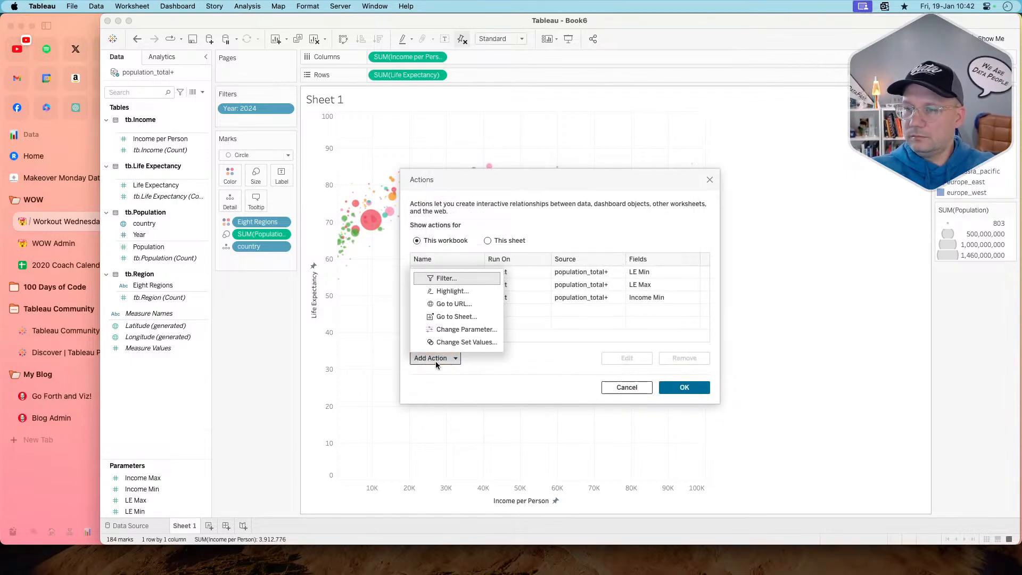
click(459, 330)
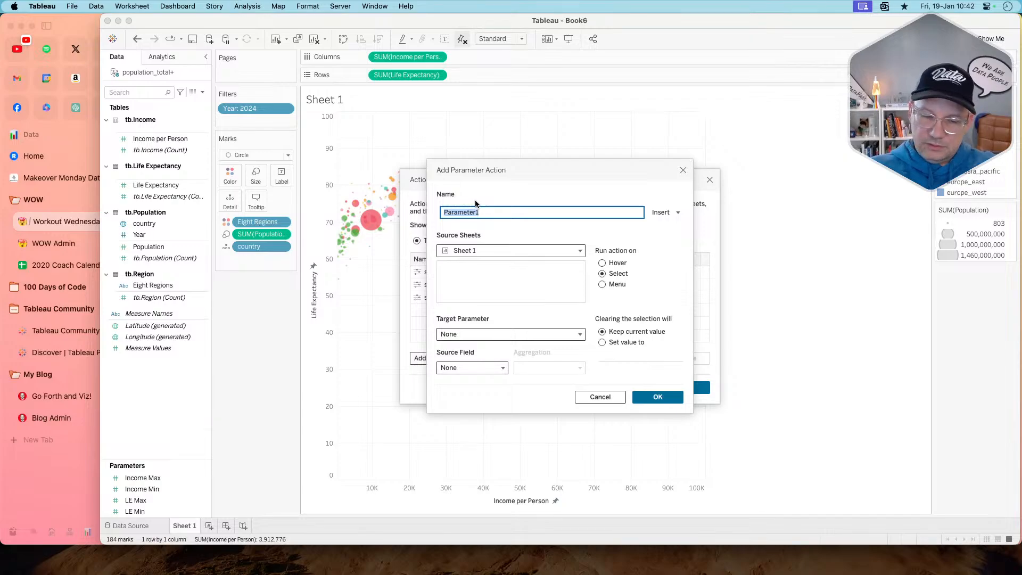
text(set Income Ma)
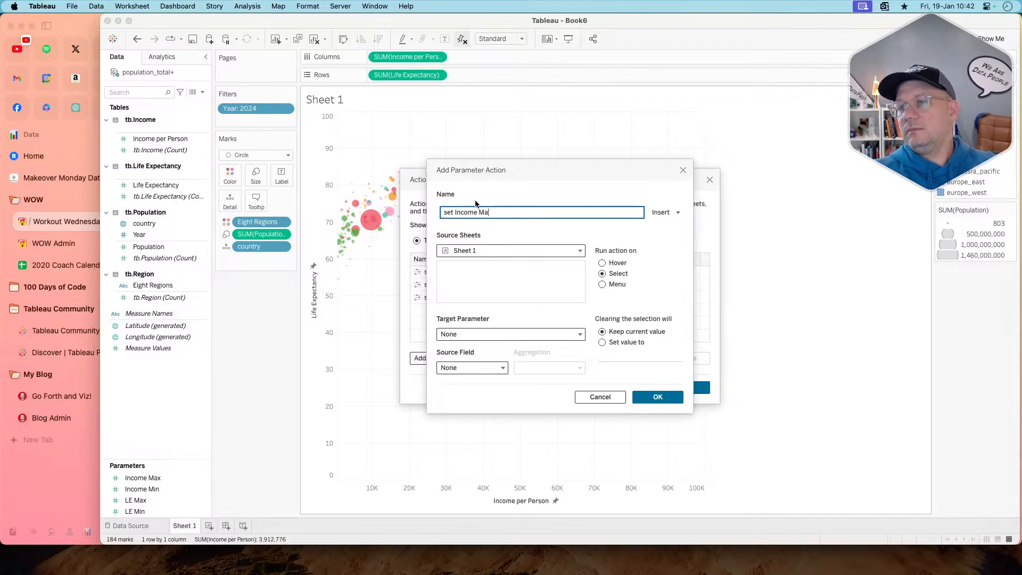
text(x)
click(478, 251)
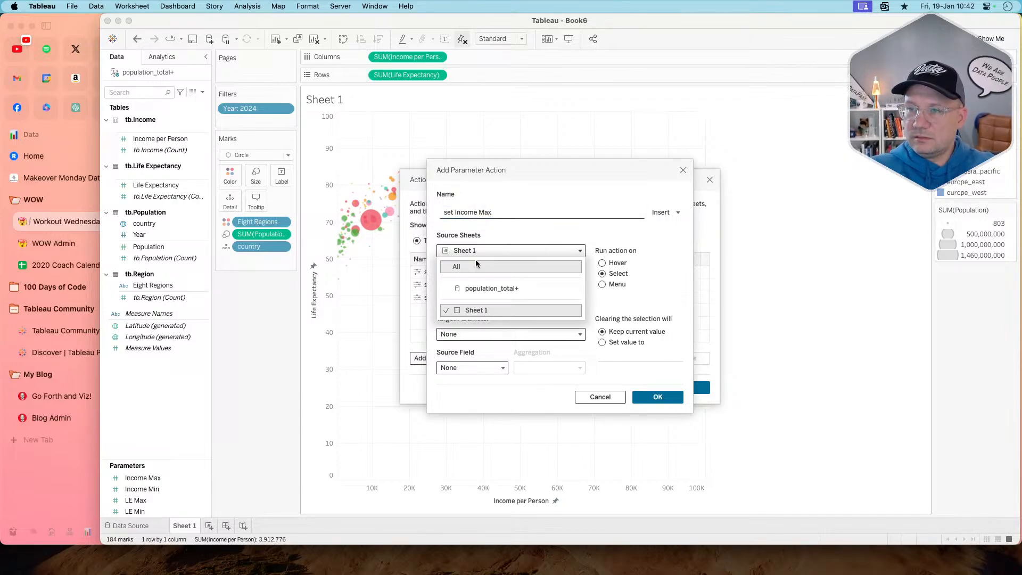
click(473, 288)
- Make the action target the Income Max parameter, using SUM(Income per Person) as source field with Maximum aggregation
click(472, 333)
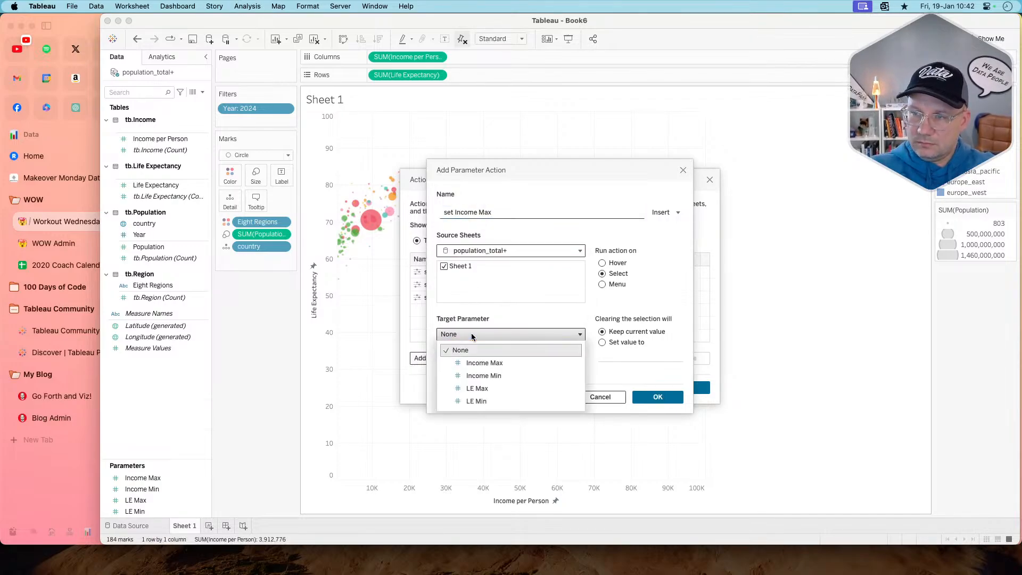
click(471, 364)
click(463, 368)
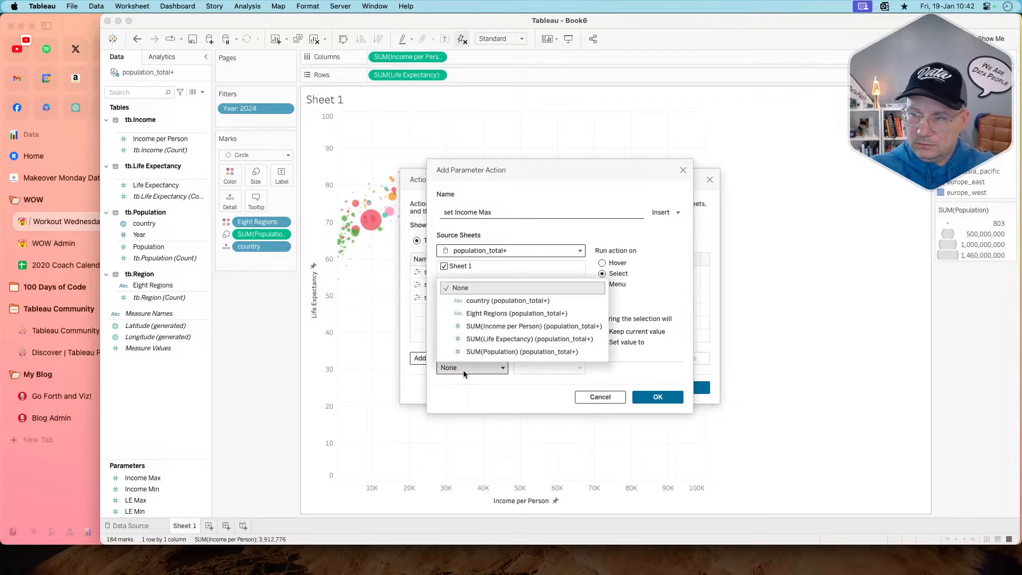
click(534, 327)
click(539, 367)
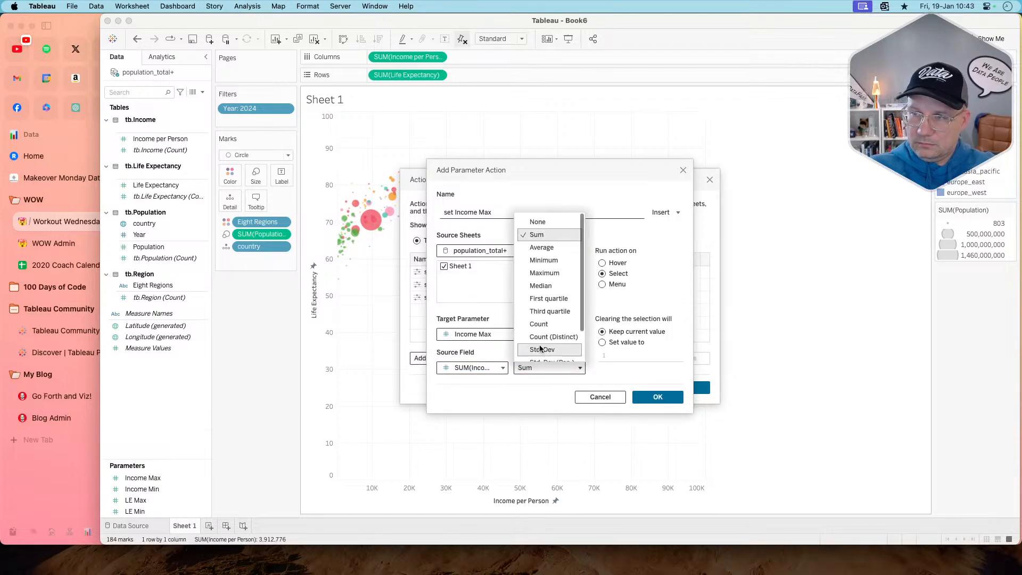
click(551, 270)
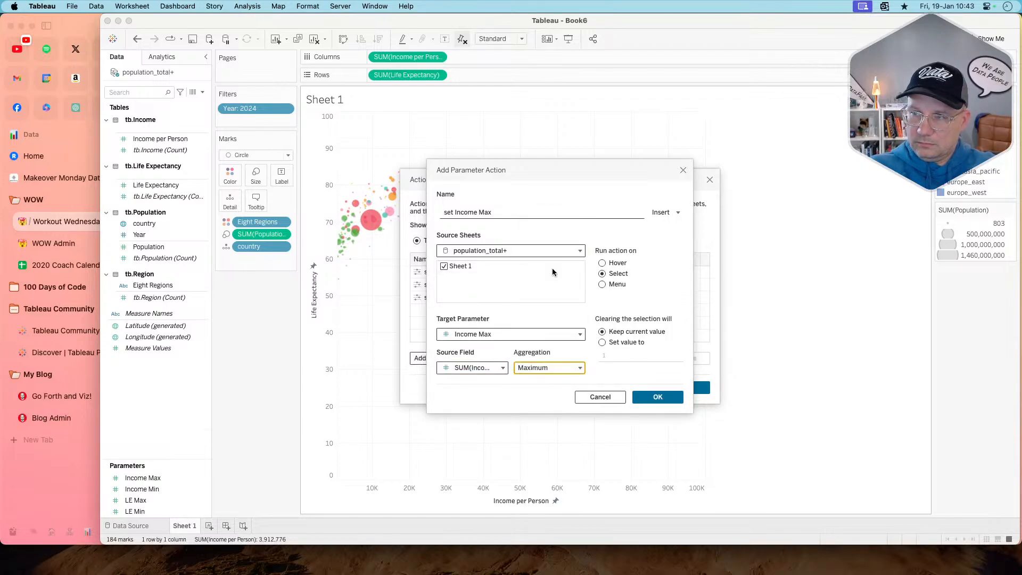
- Have clearing the selection set Income Max to 100000, save the action, and accept the workbook's list of actions
click(603, 342)
click(610, 357)
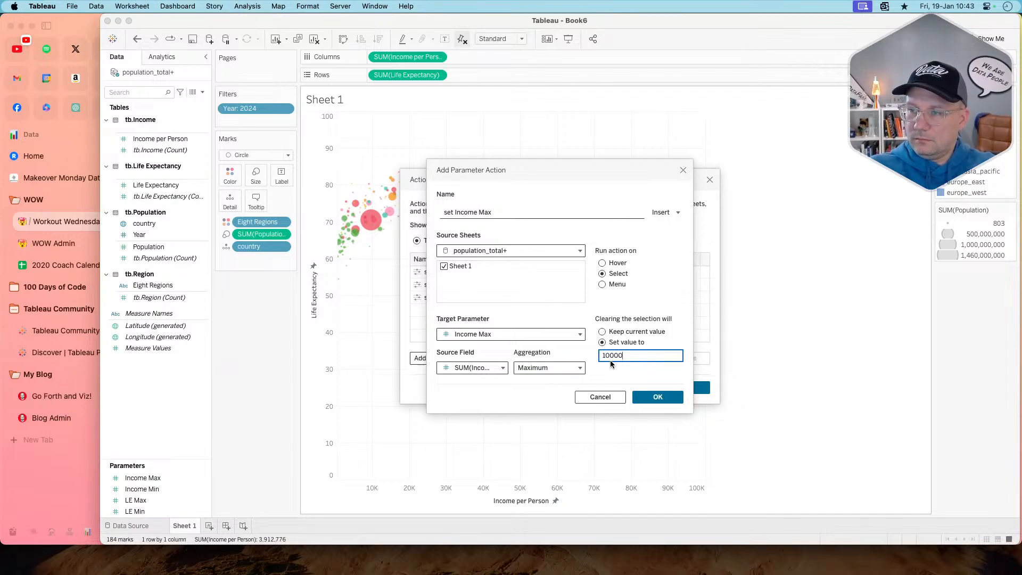
text(0000)
click(643, 397)
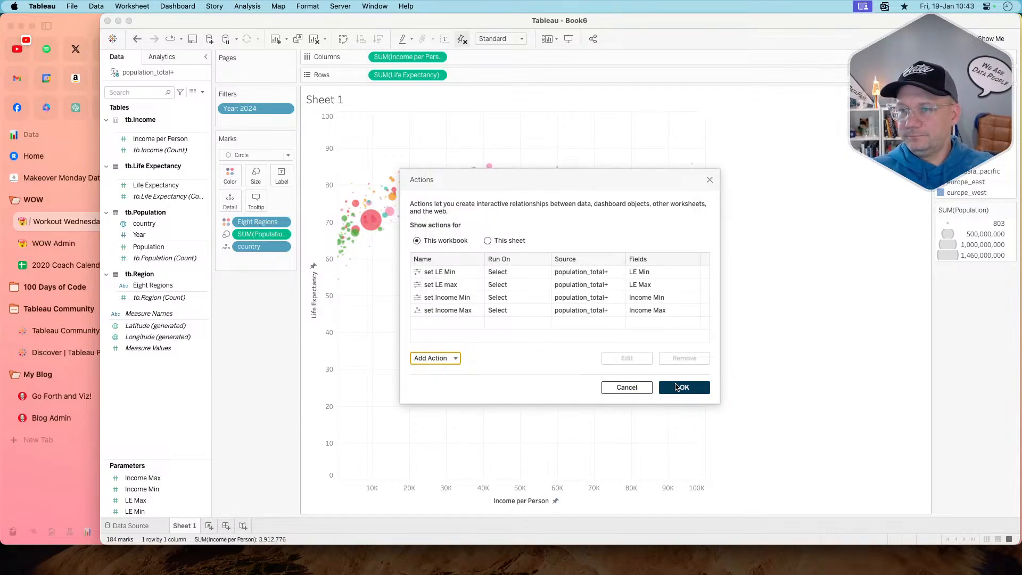
click(675, 387)
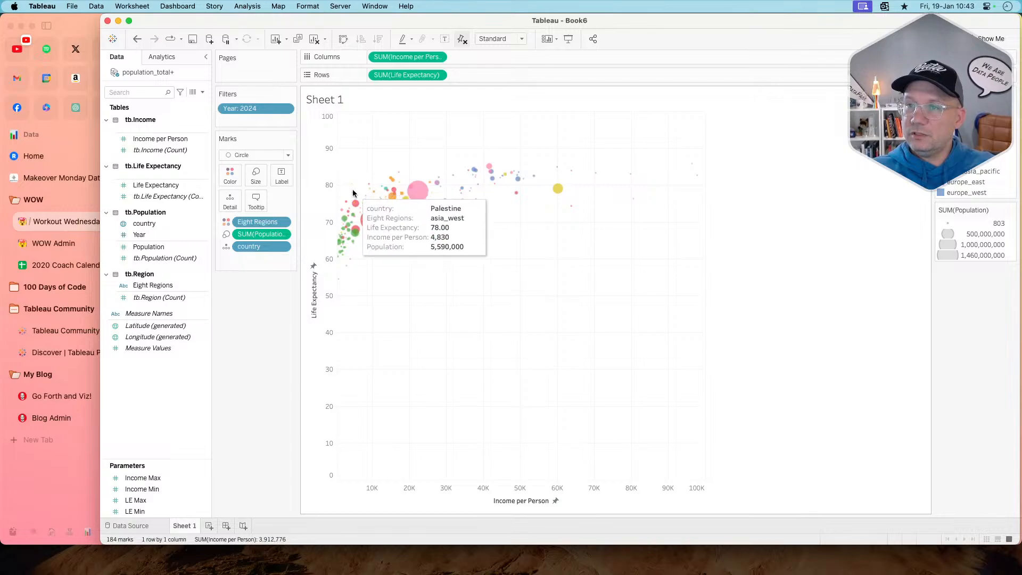
- Test the dynamic zoom by selecting a small cluster of low-income marks in the scatter plot, then clear the selection
drag(345, 190, 378, 219)
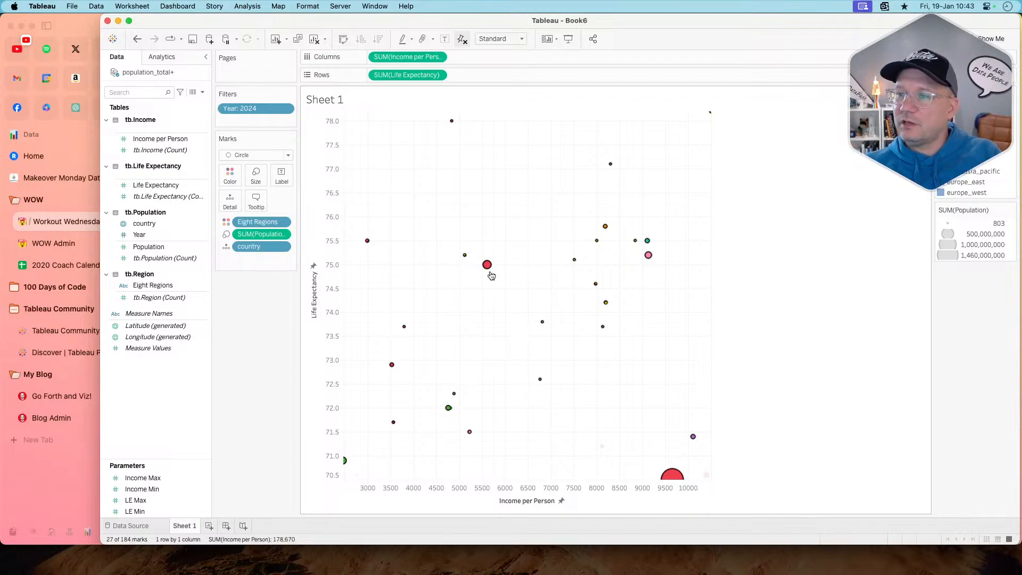
mouse_move(488, 269)
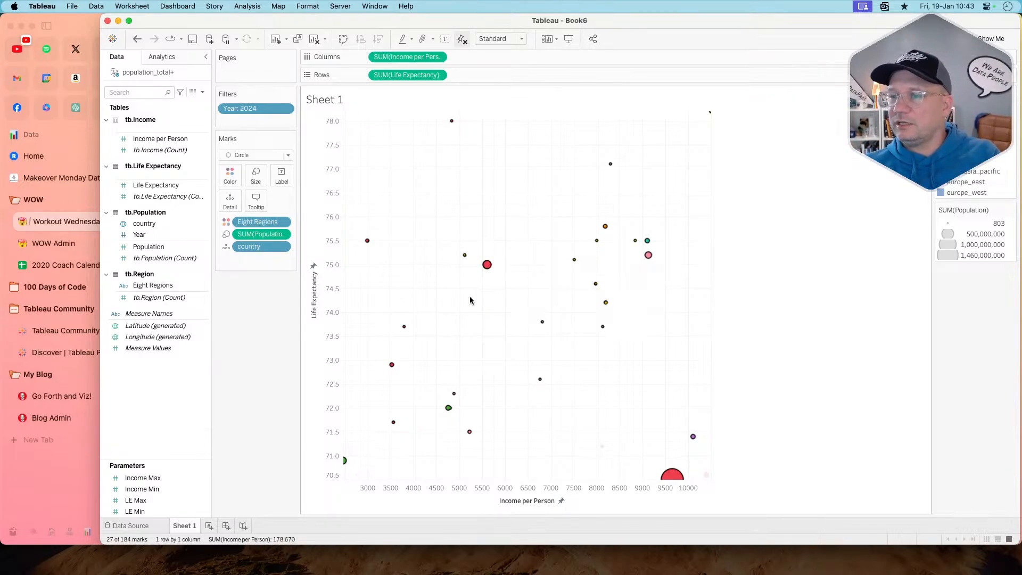
mouse_move(392, 365)
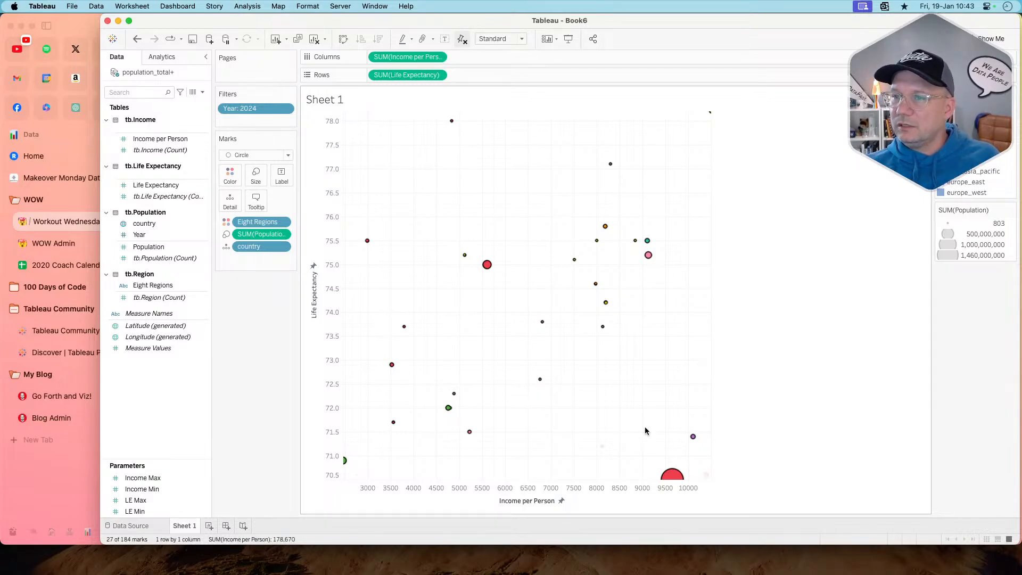
click(511, 201)
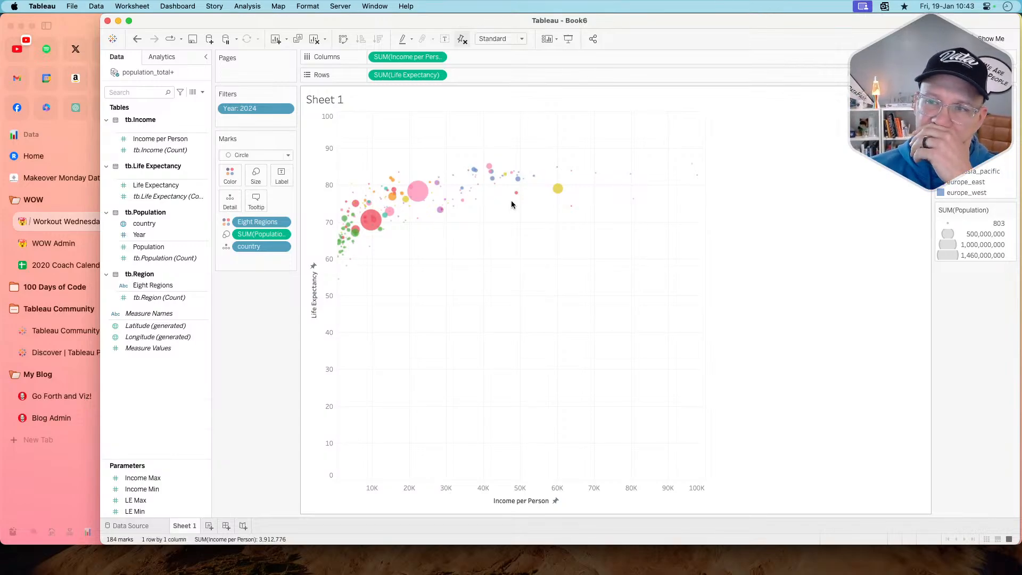
- Review the worksheet's "set LE Min" parameter action, including its available aggregation options, and close the actions without changes
click(190, 8)
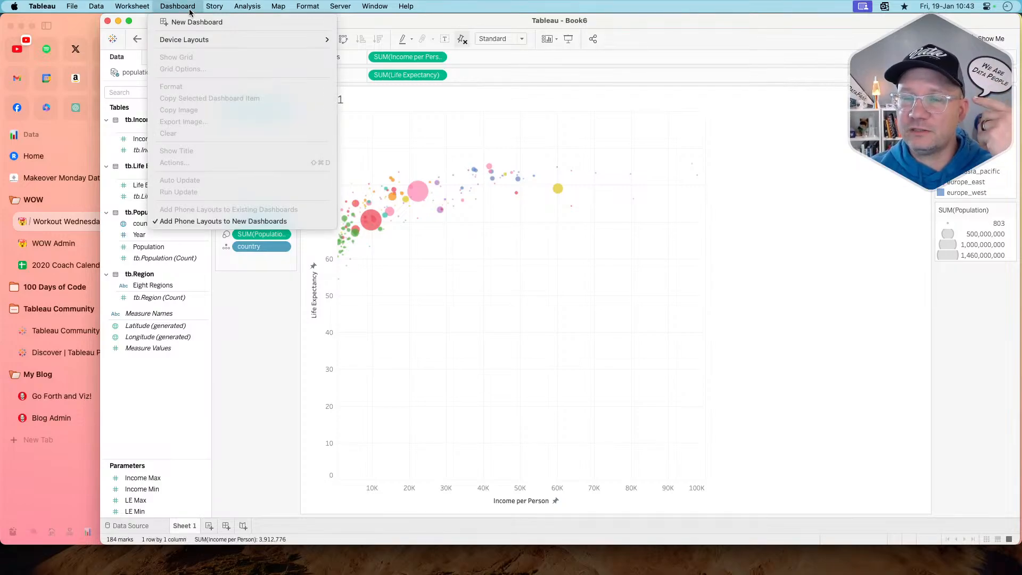
mouse_move(143, 7)
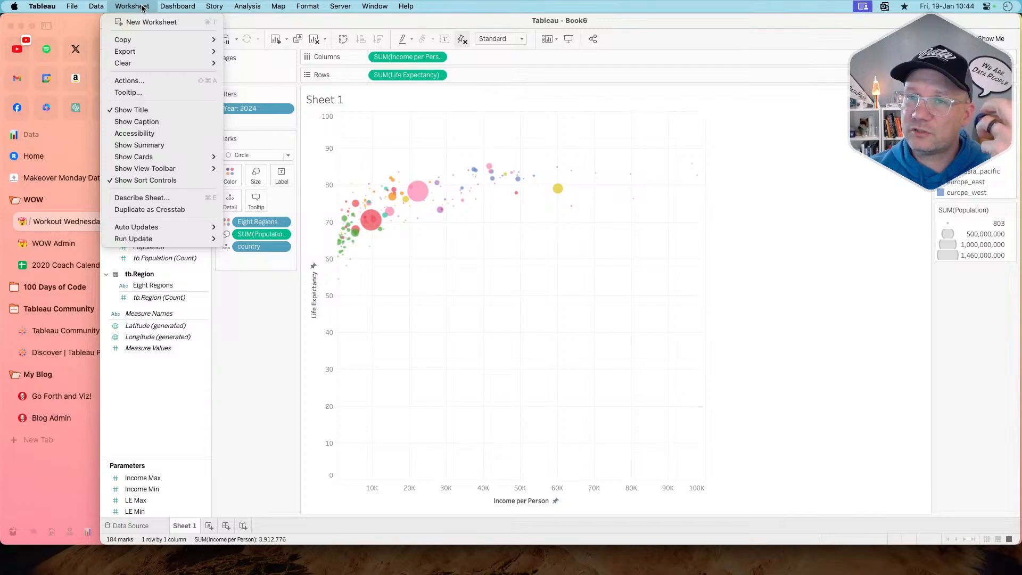
click(149, 80)
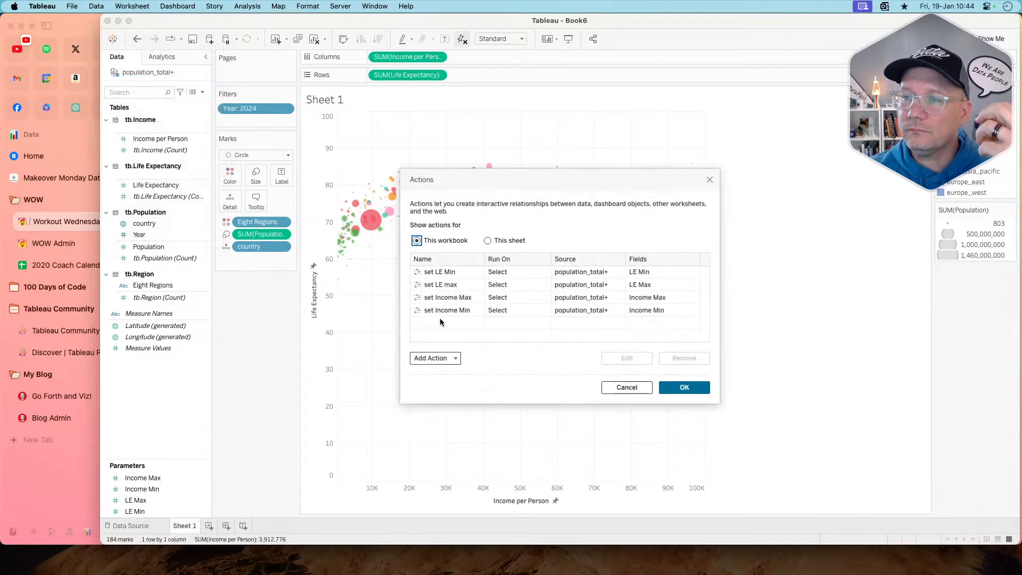
click(452, 275)
double_click(453, 275)
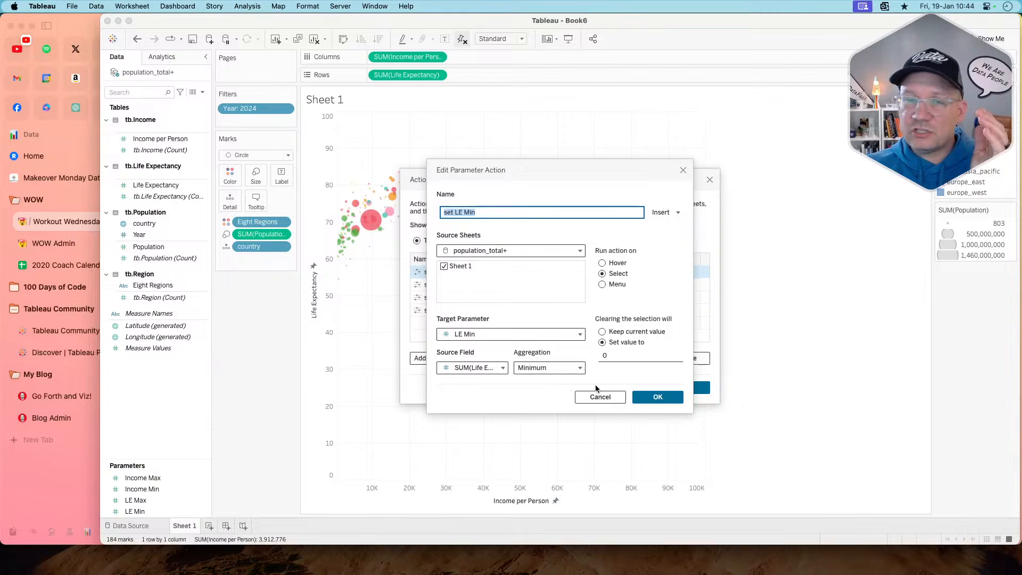
click(533, 369)
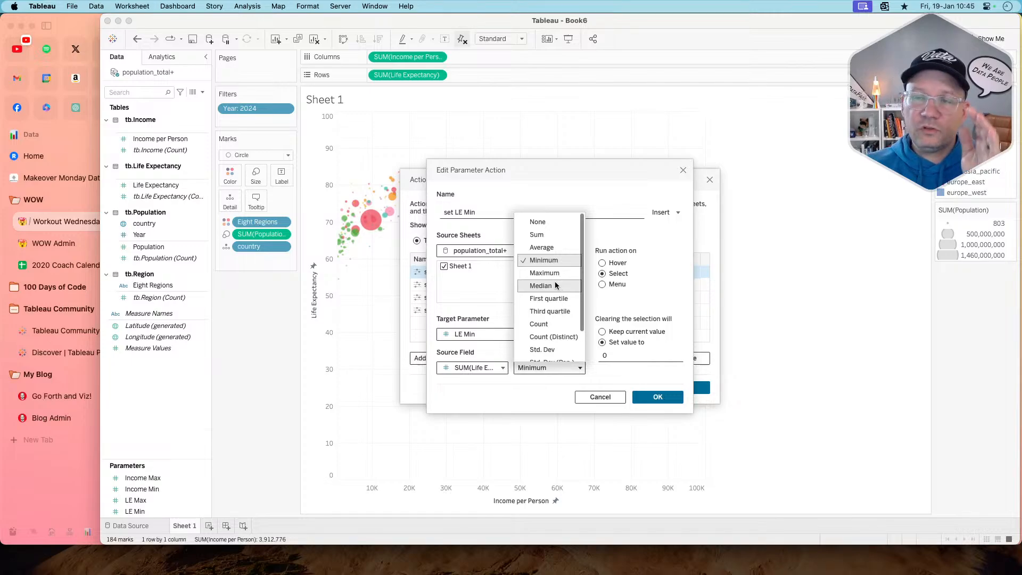
click(499, 318)
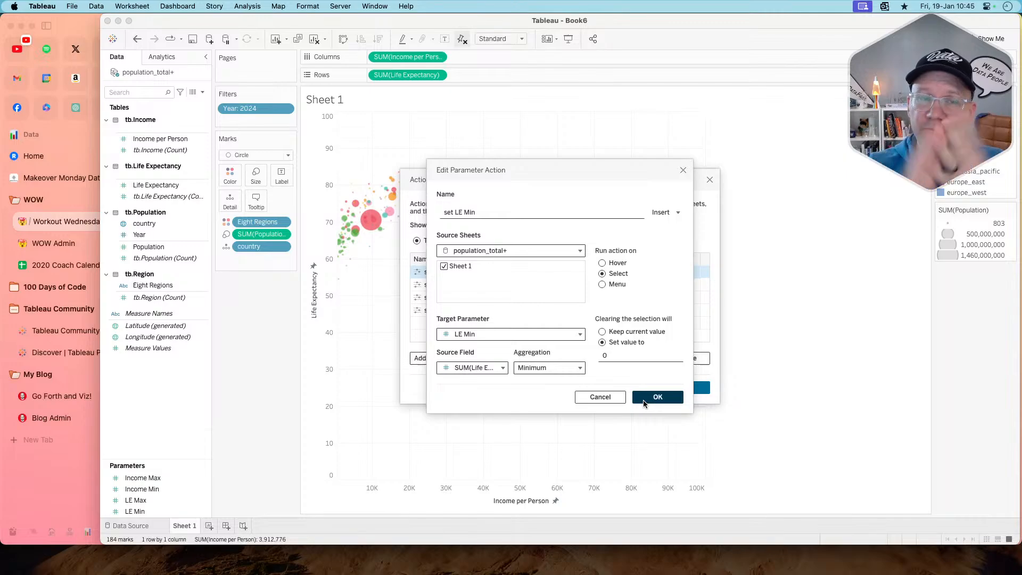
click(682, 170)
click(684, 387)
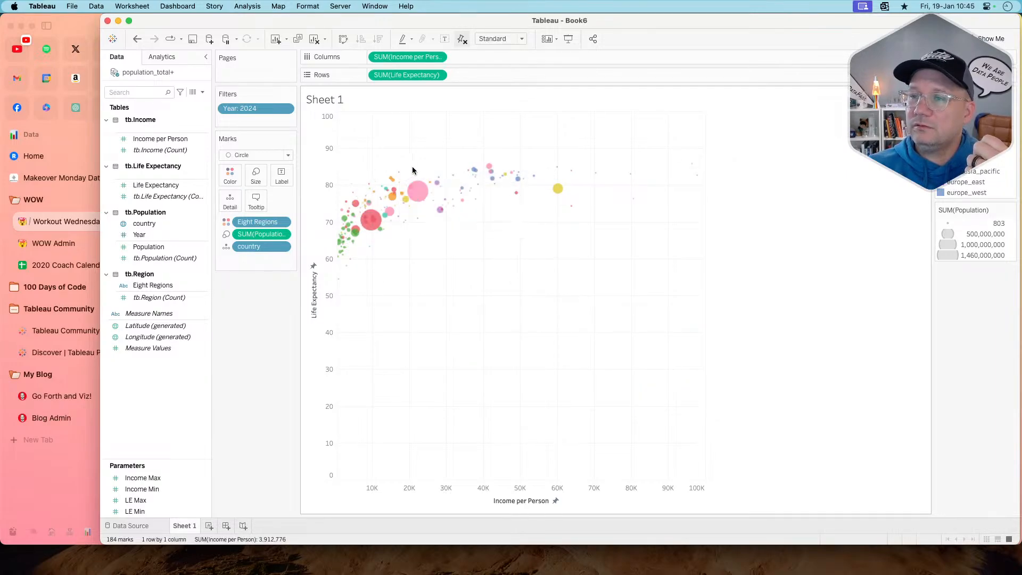
- Test the zoom by selecting the scatter plot marks between about 20K and 38K income per person, and clear the selection
drag(407, 173, 486, 215)
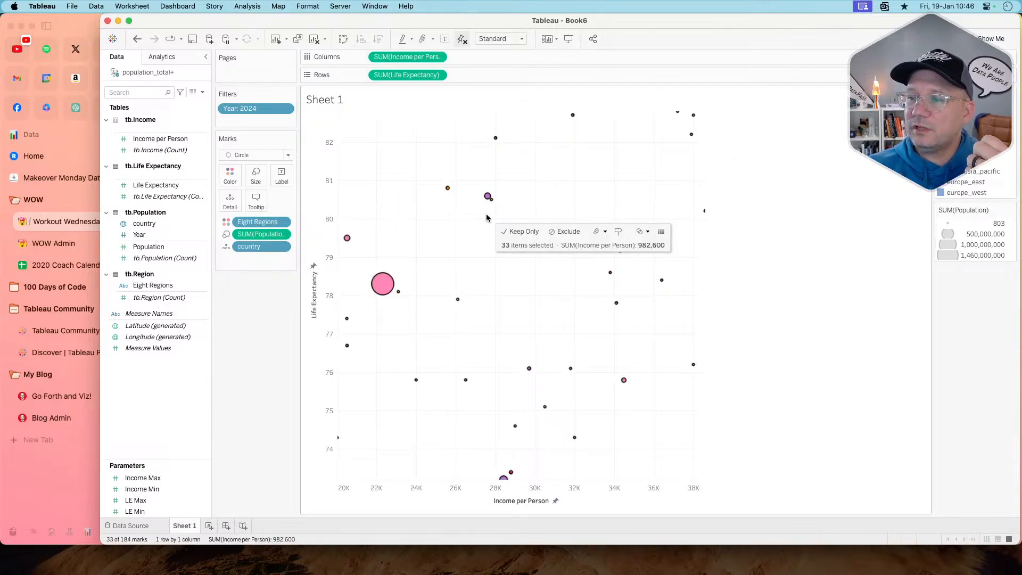
click(433, 240)
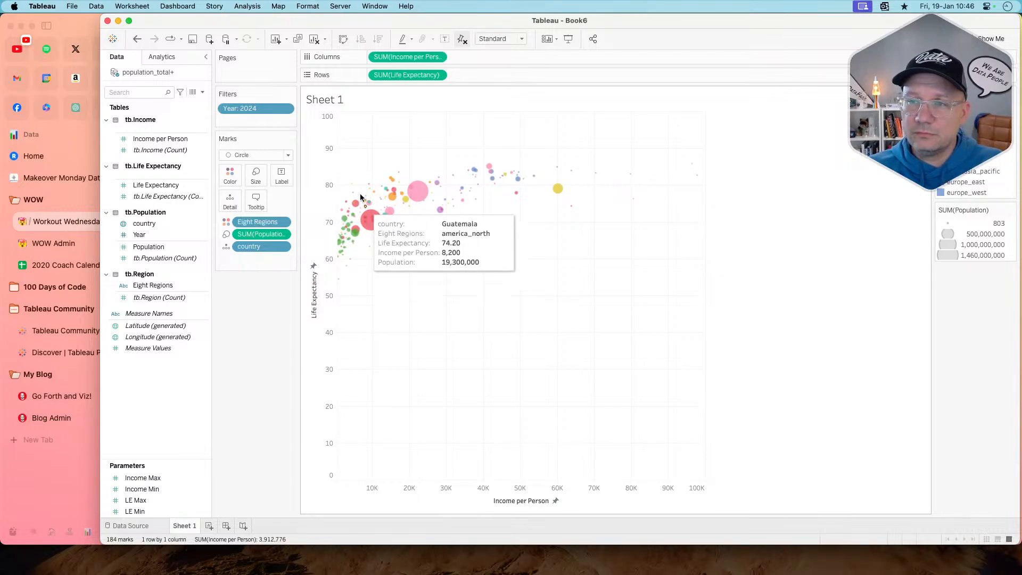
mouse_move(353, 182)
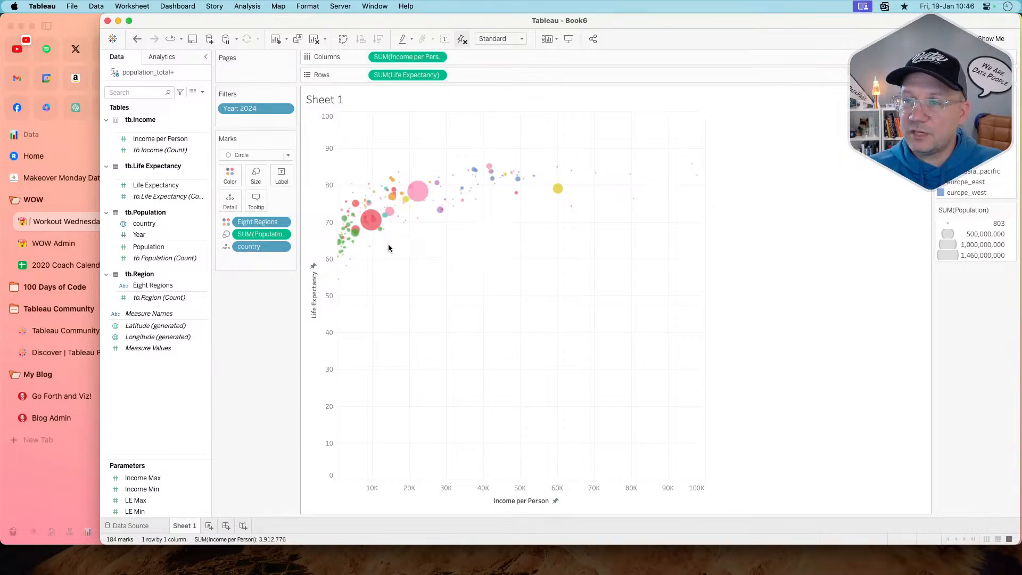
mouse_move(371, 228)
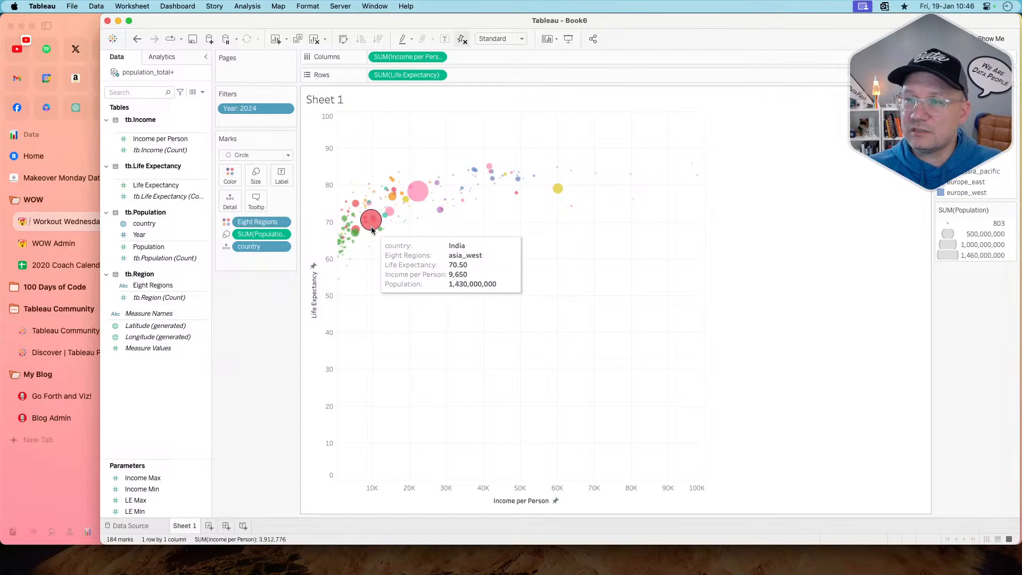
- Zoom into the cluster of marks spanning the two largest bubbles, examine India's bubble at the axis edge, and undo the zoom
drag(427, 245, 378, 193)
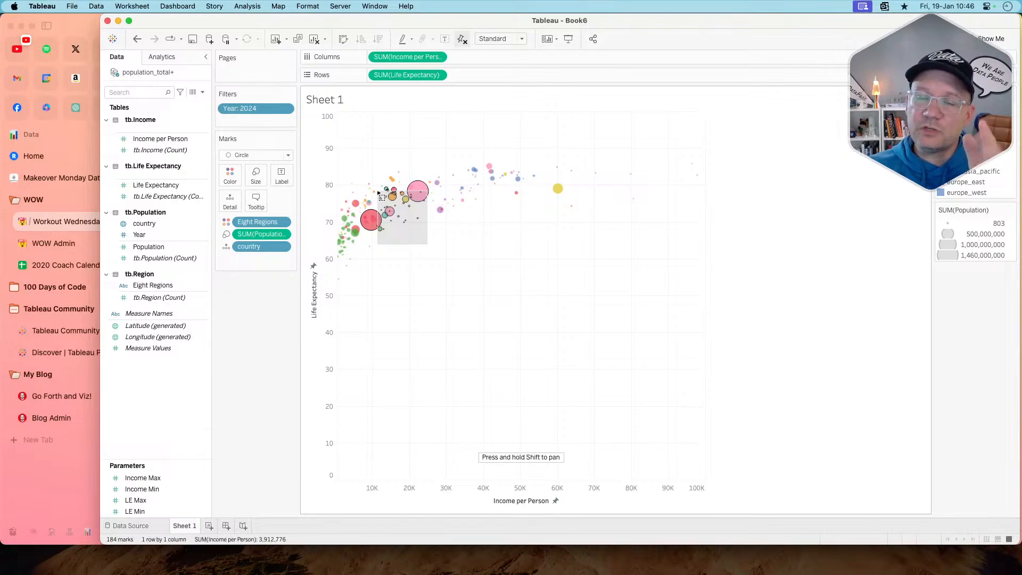
drag(378, 192, 377, 190)
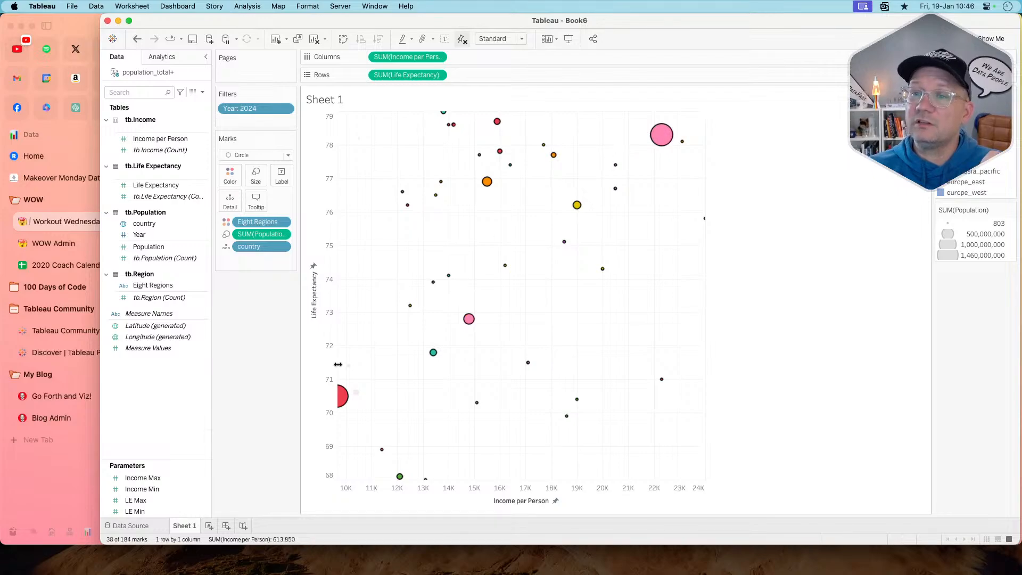
mouse_move(347, 411)
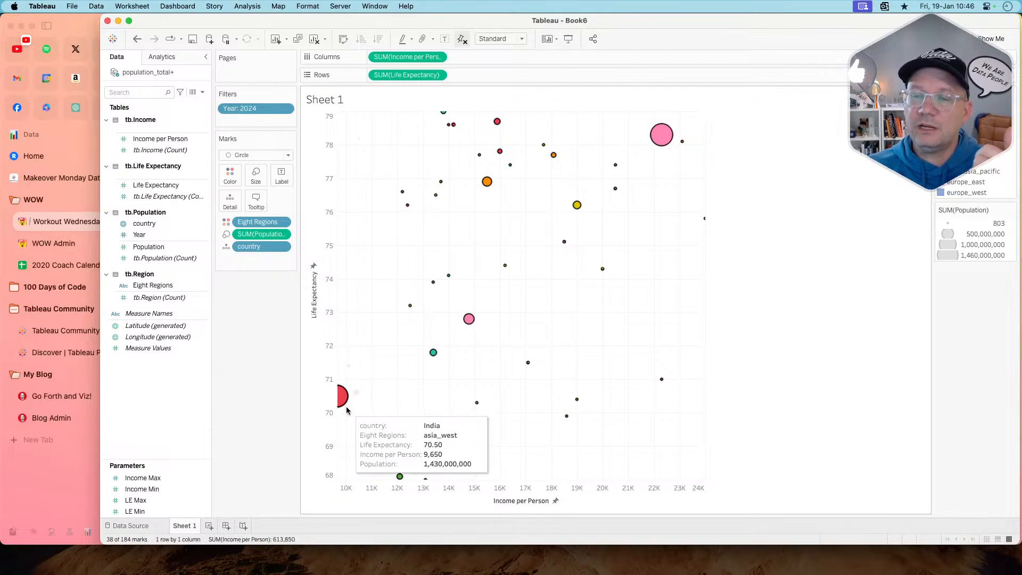
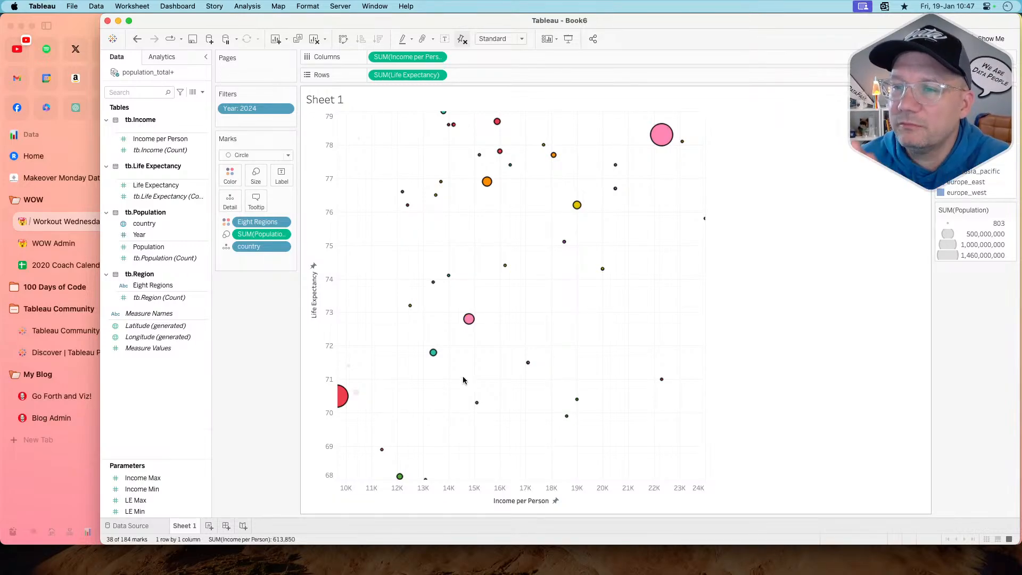
mouse_move(462, 321)
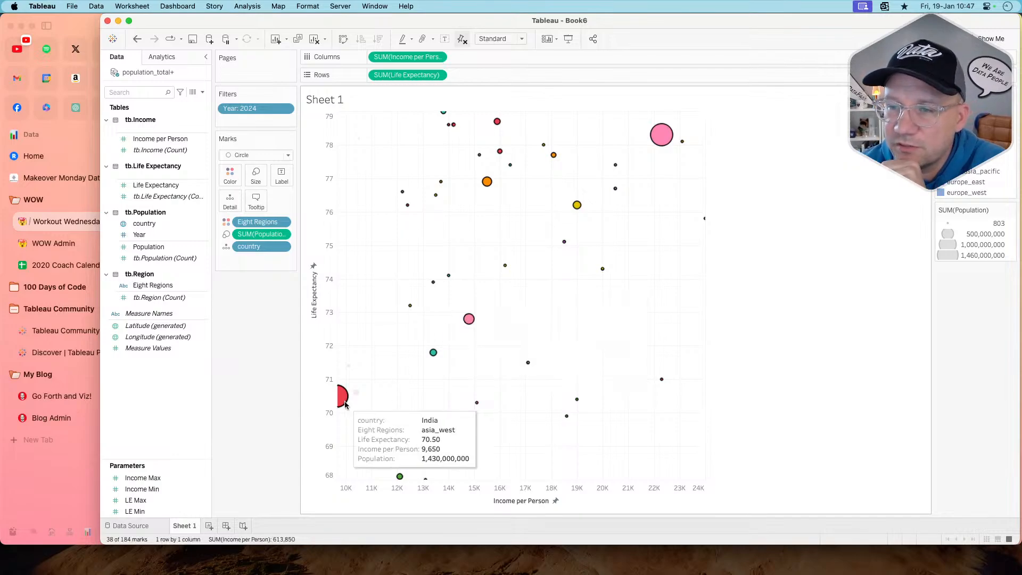
mouse_move(342, 395)
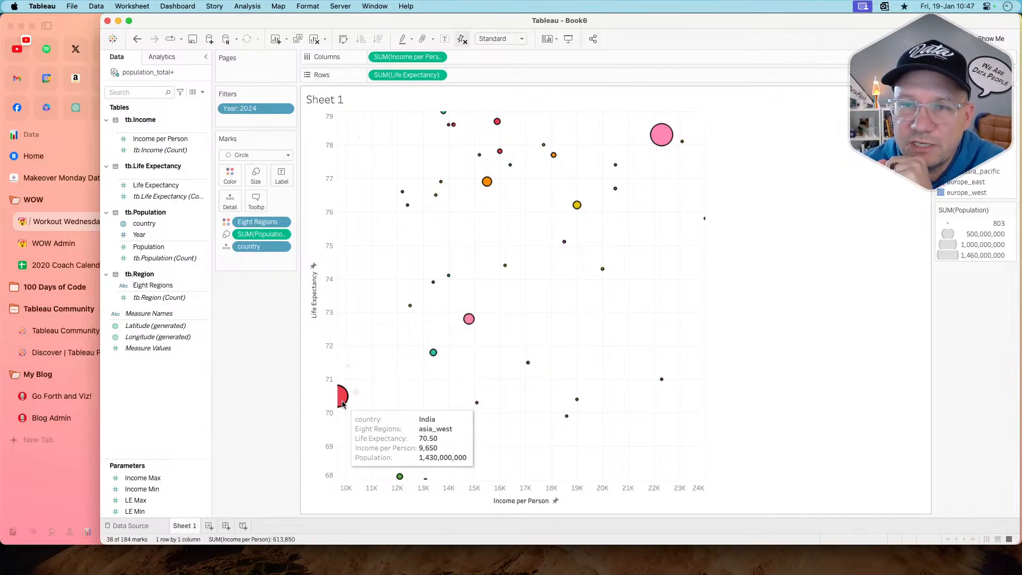
mouse_move(347, 453)
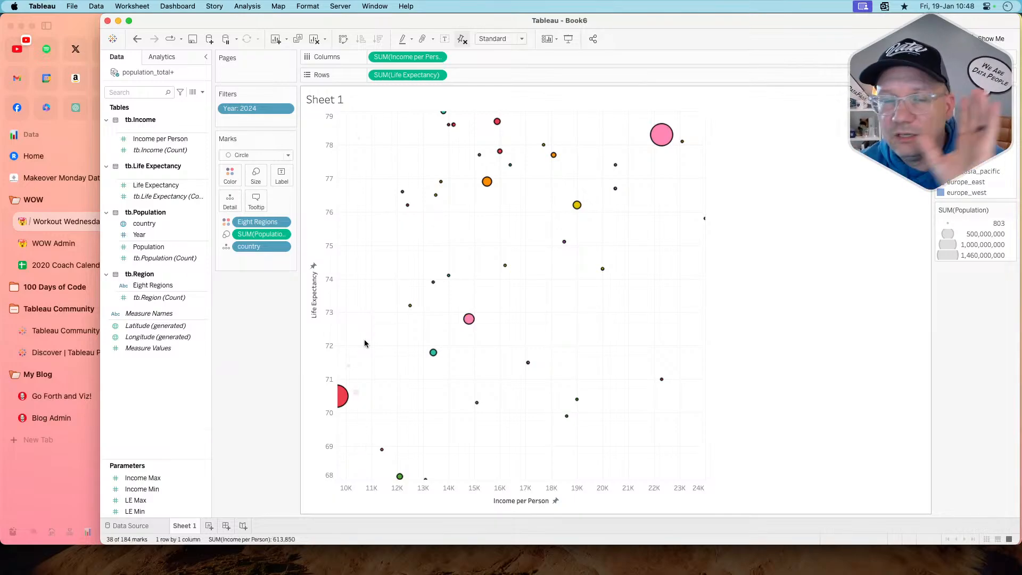
key(super+z)
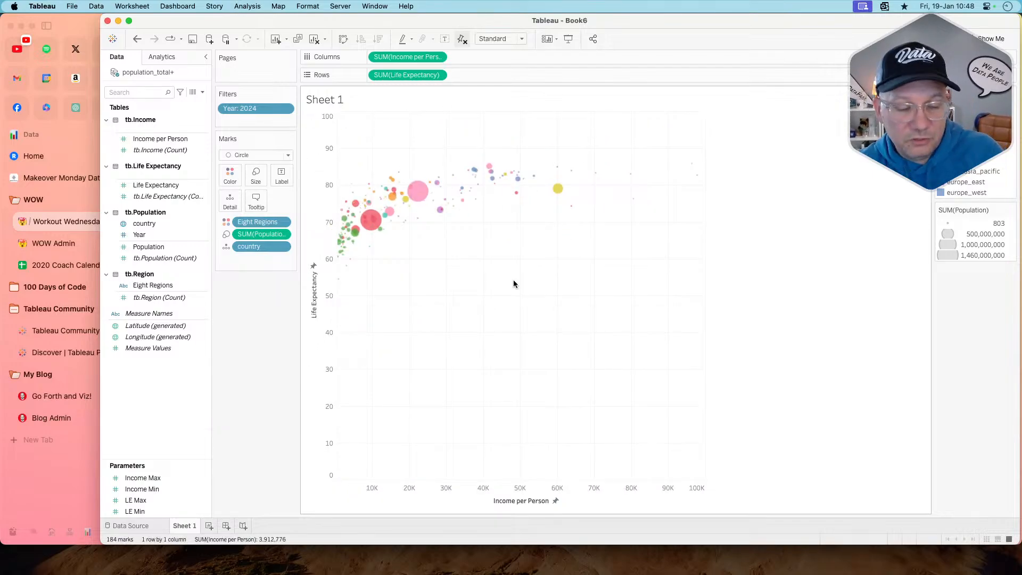
- Glance at the challenge's reference viz in the browser, return to Tableau, and rename Sheet 1 as Bubble Chart
key(super+Tab)
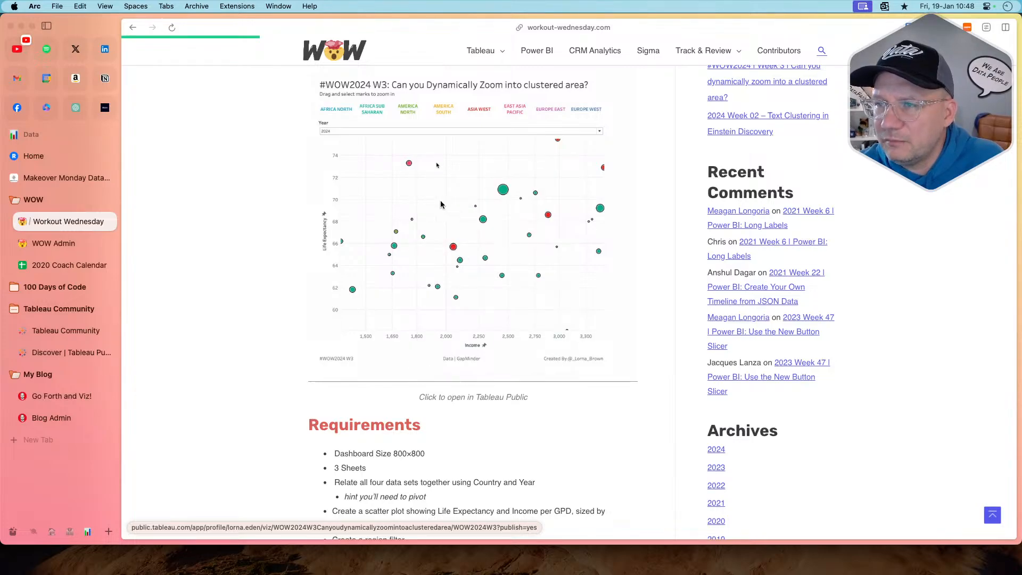
key(super+Tab)
double_click(186, 525)
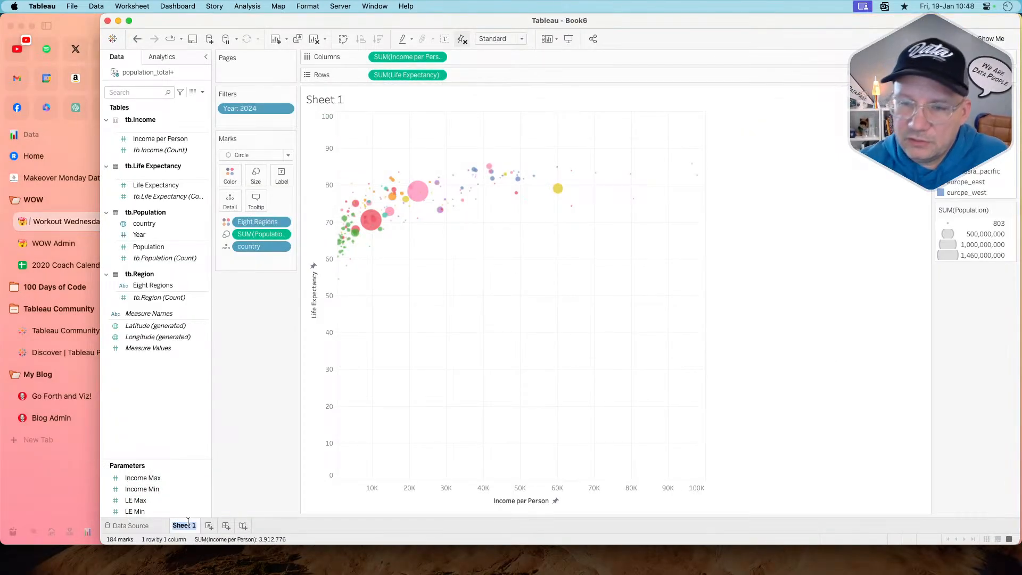
text(Bu)
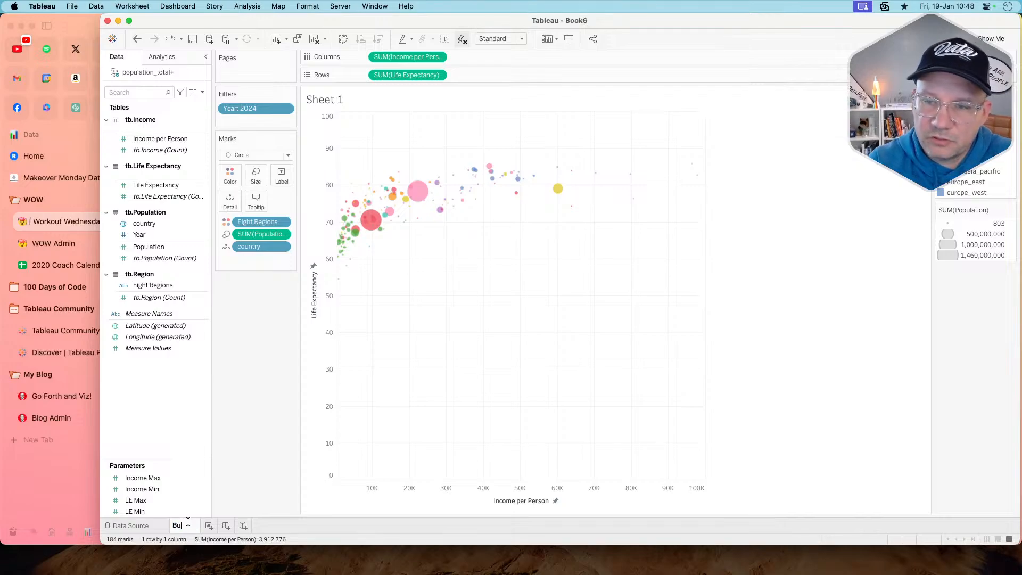
text(bble Chart)
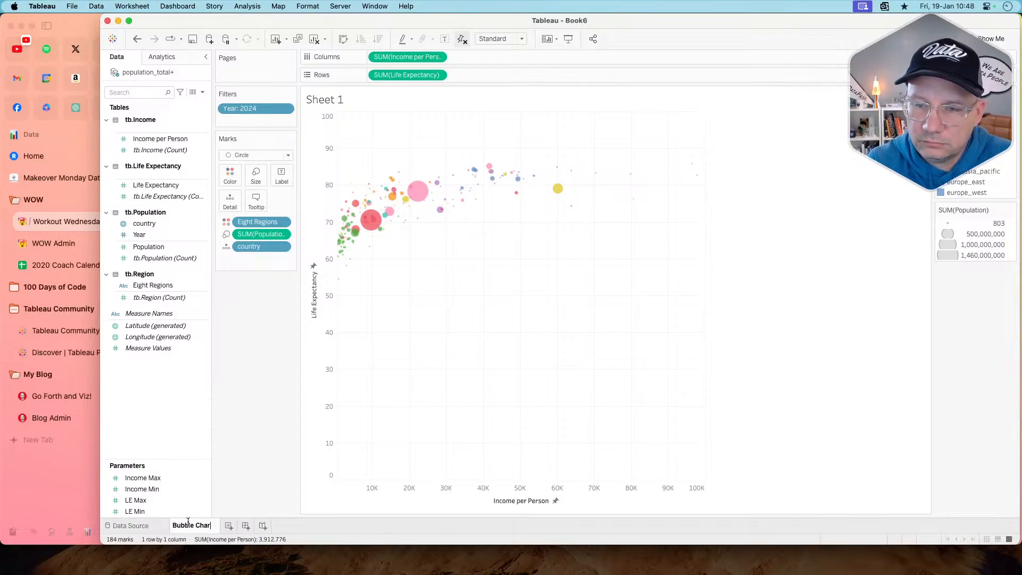
key(Return)
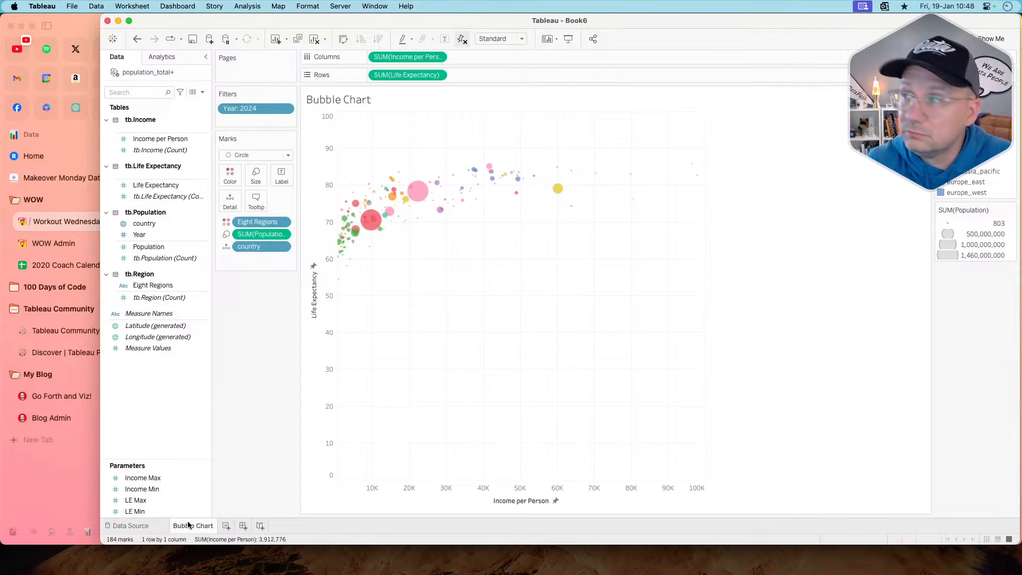
- Create a new worksheet with Year as a continuous field on Columns and Income per Person on Rows
click(226, 525)
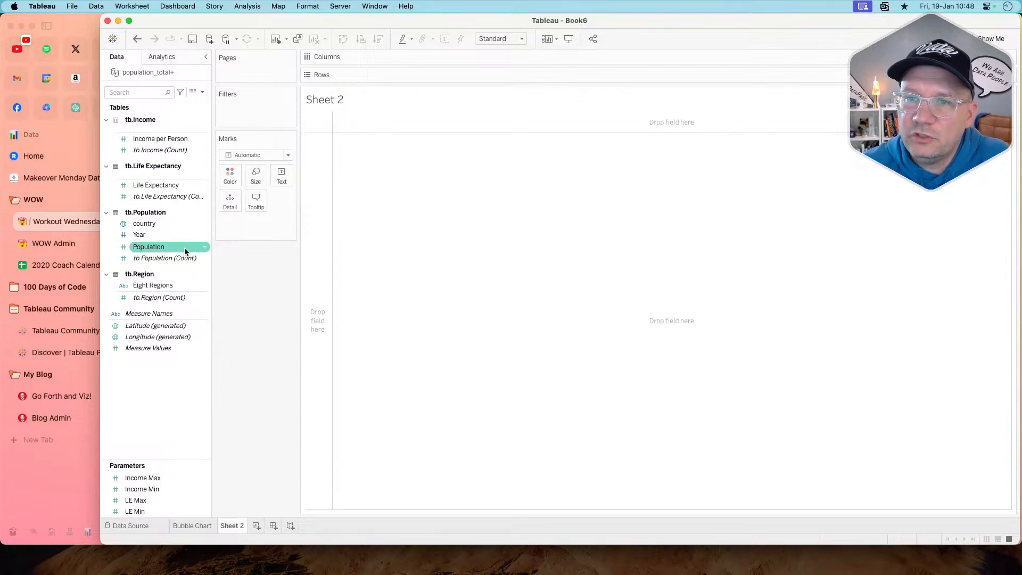
click(168, 235)
drag(168, 235, 432, 57)
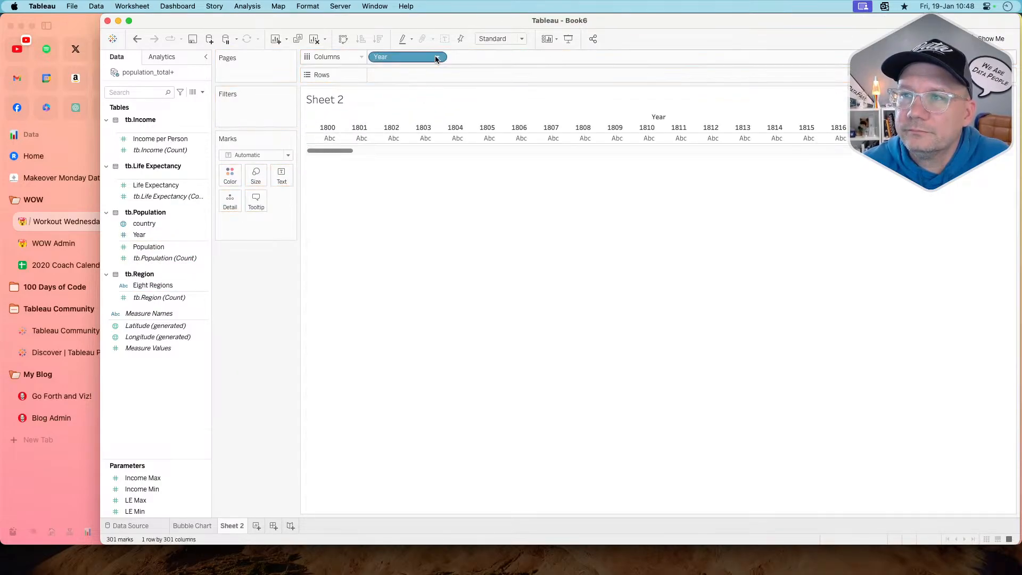
click(437, 57)
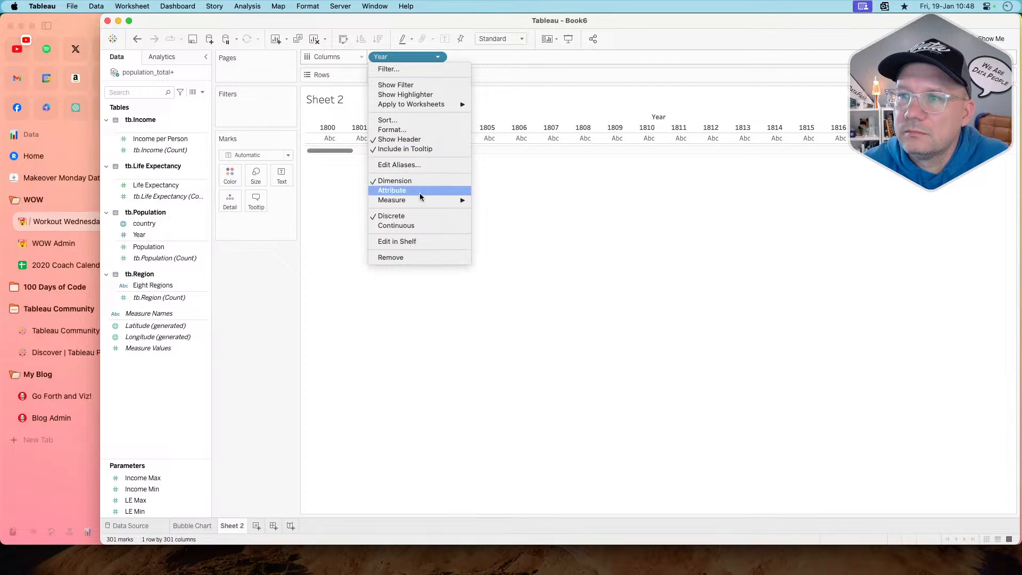
click(413, 226)
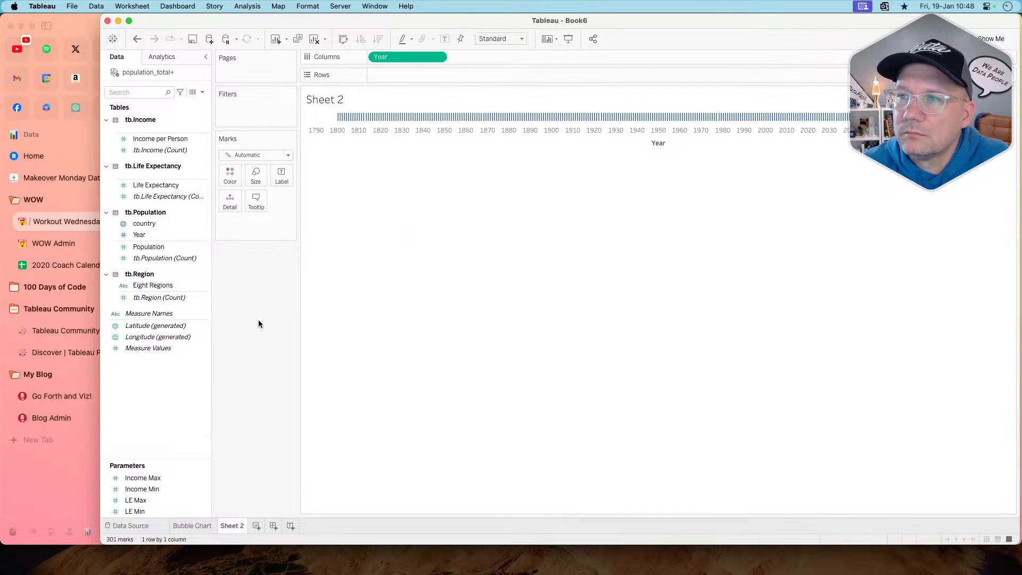
click(157, 286)
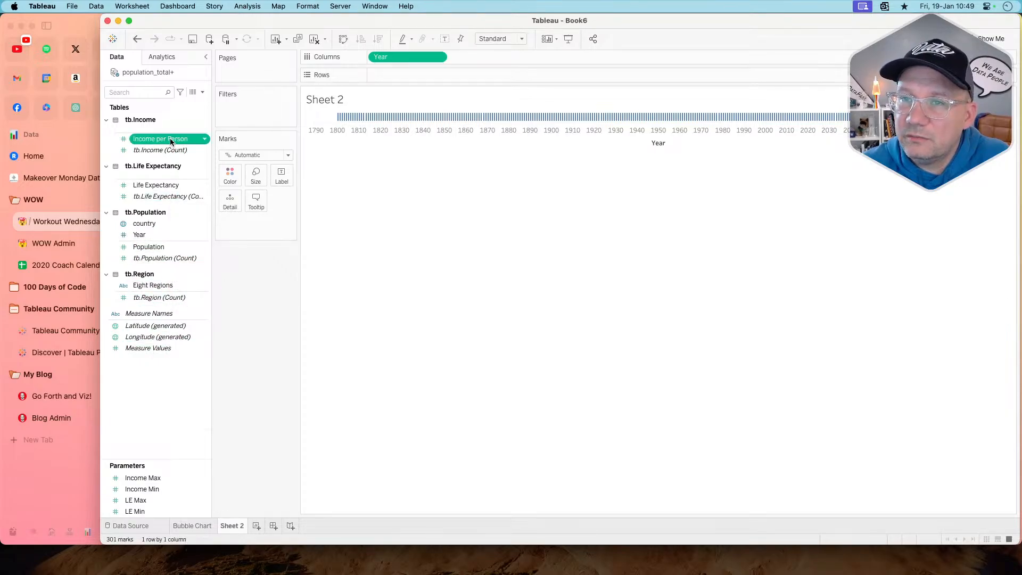
drag(170, 139, 412, 75)
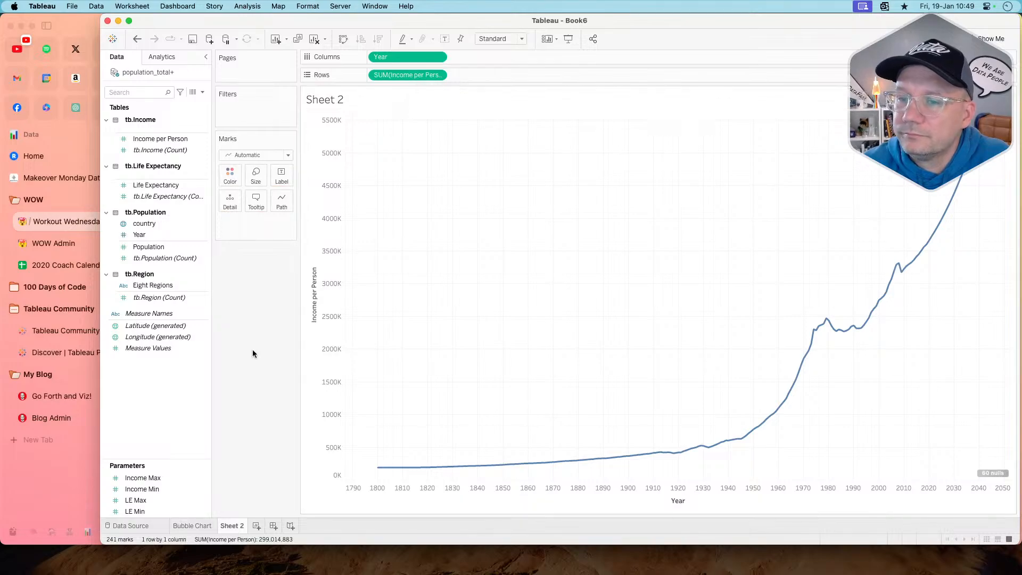
- Rename the new line chart worksheet, Sheet 2, as Income
double_click(232, 525)
text(Income)
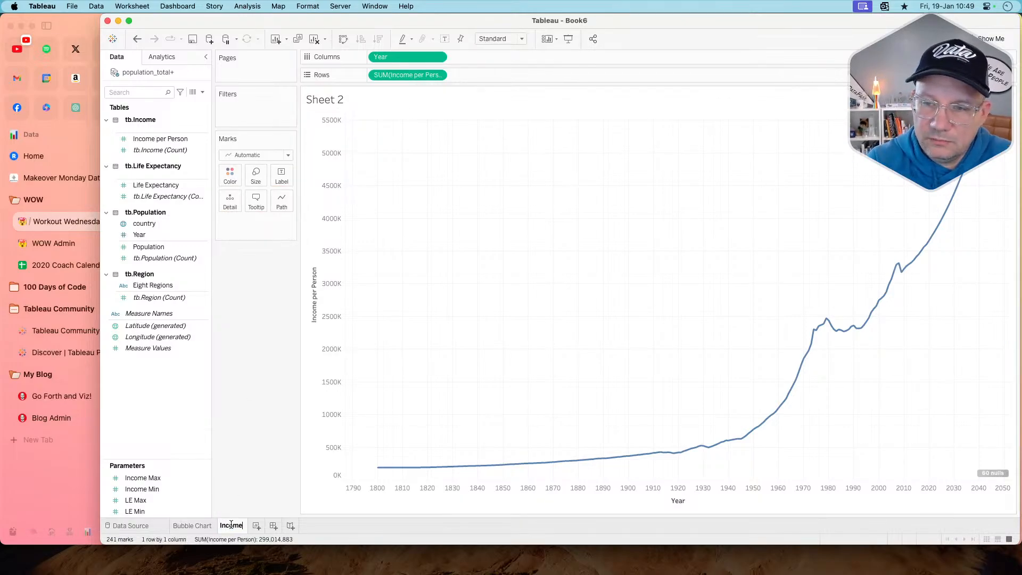
key(Return)
right_click(231, 525)
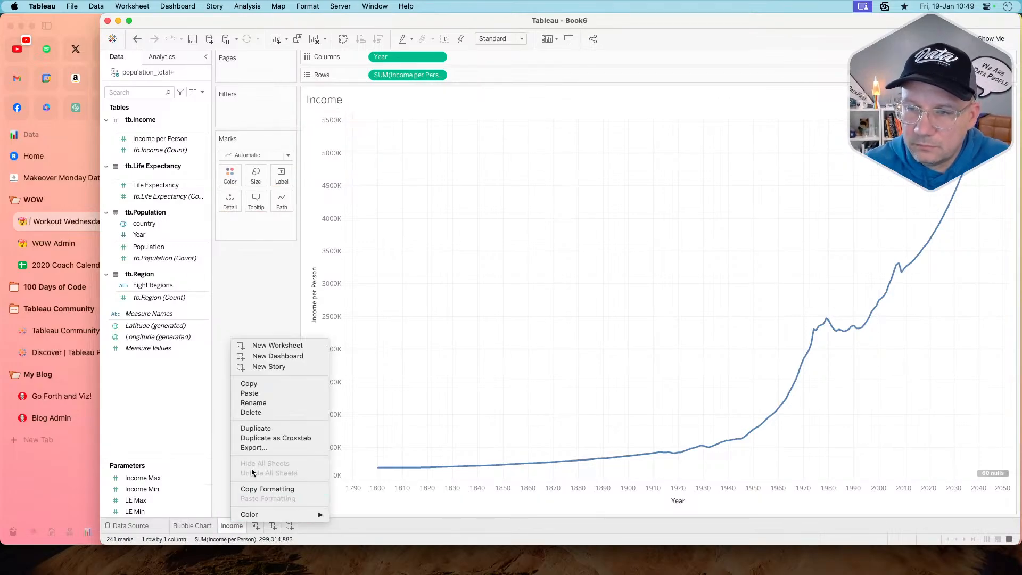
click(255, 295)
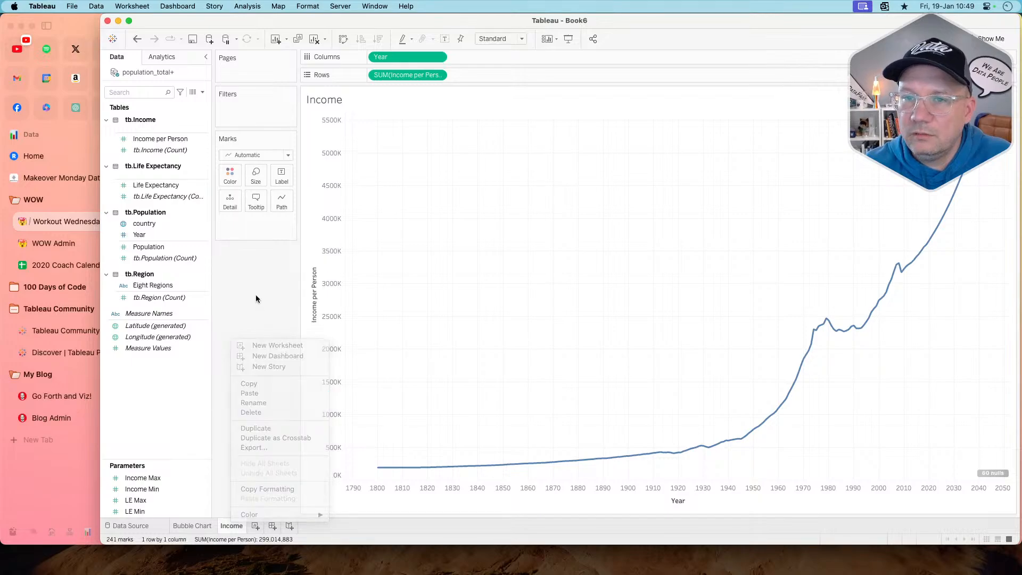
drag(160, 285, 230, 179)
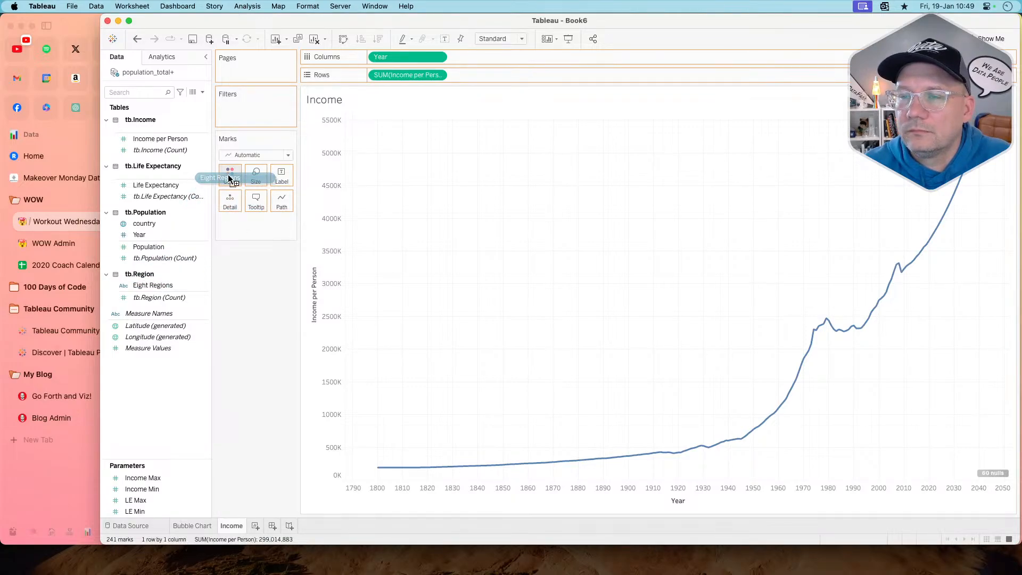
drag(230, 179, 150, 311)
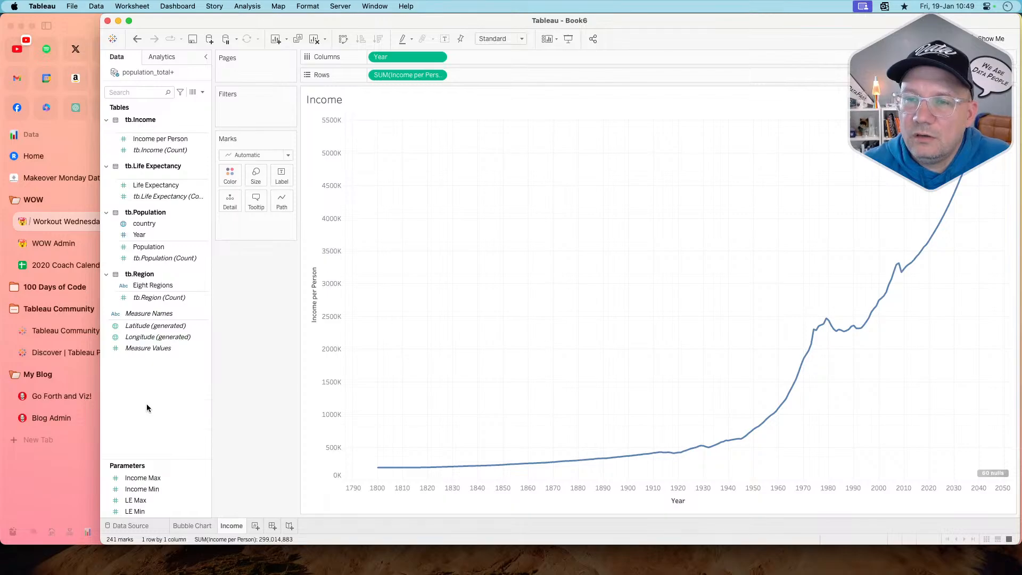
- Duplicate the Income worksheet and replace Income per Person on Rows with Life Expectancy in the copy
right_click(231, 526)
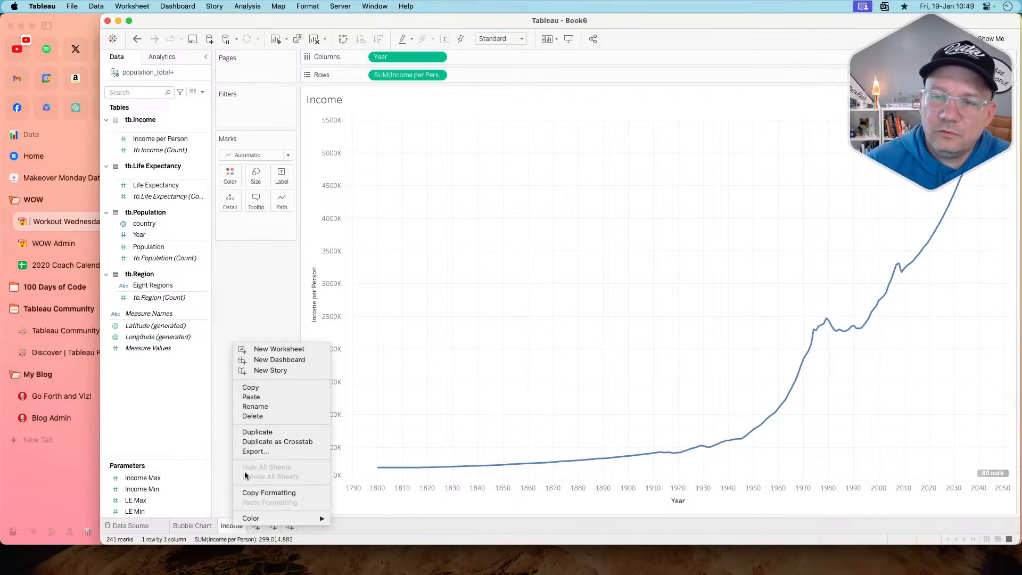
click(254, 434)
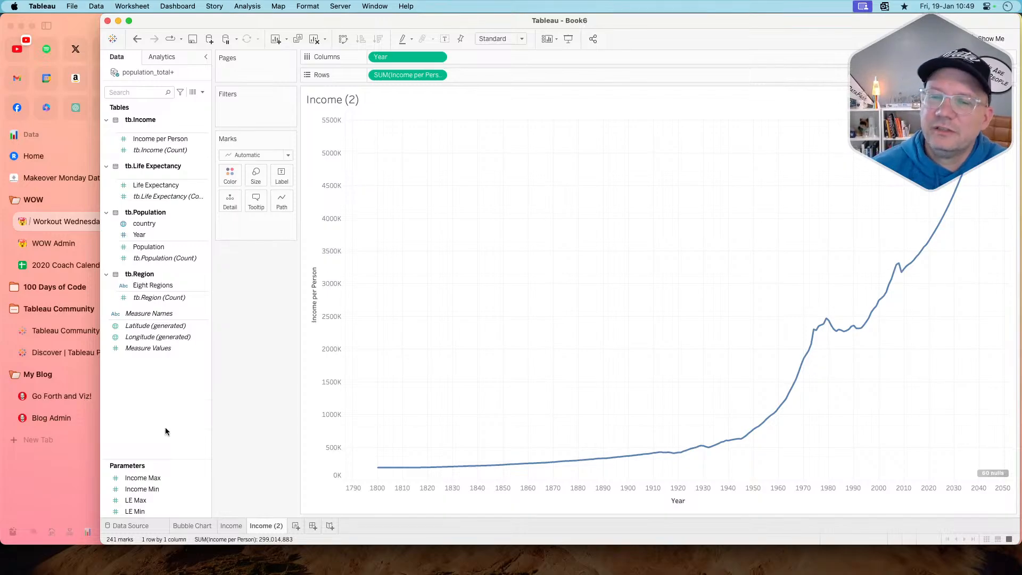
double_click(266, 525)
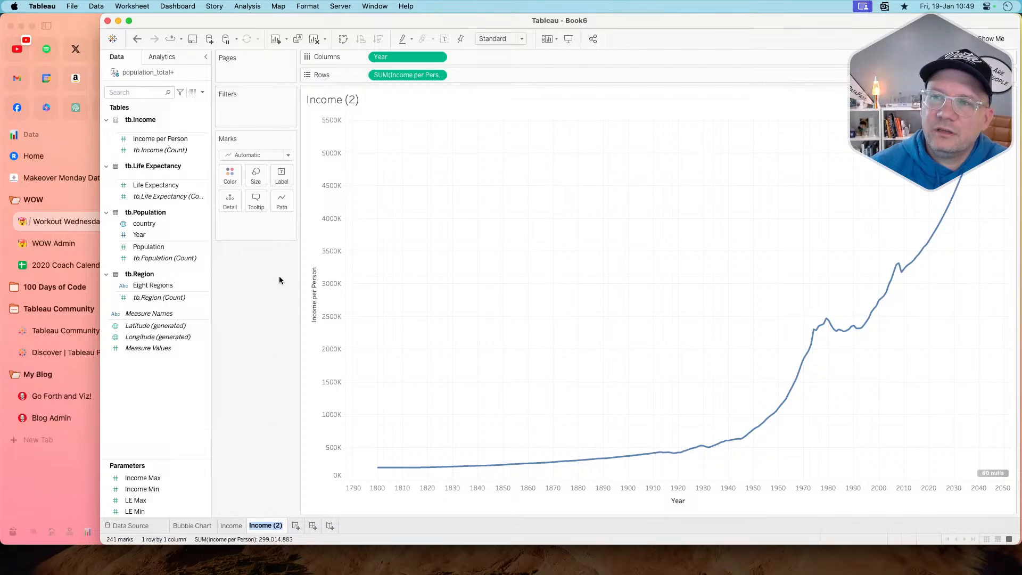
click(176, 186)
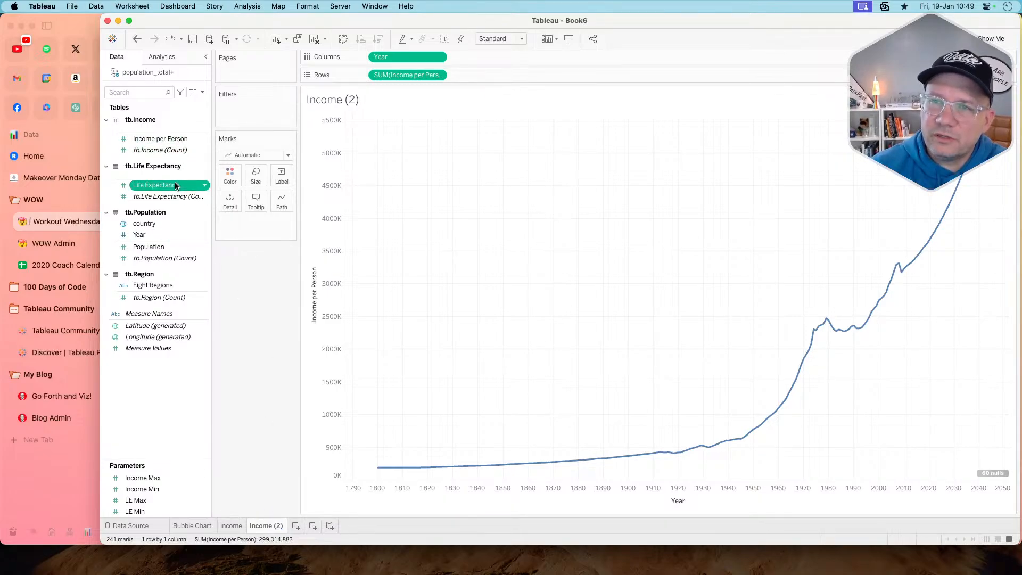
drag(177, 186, 408, 75)
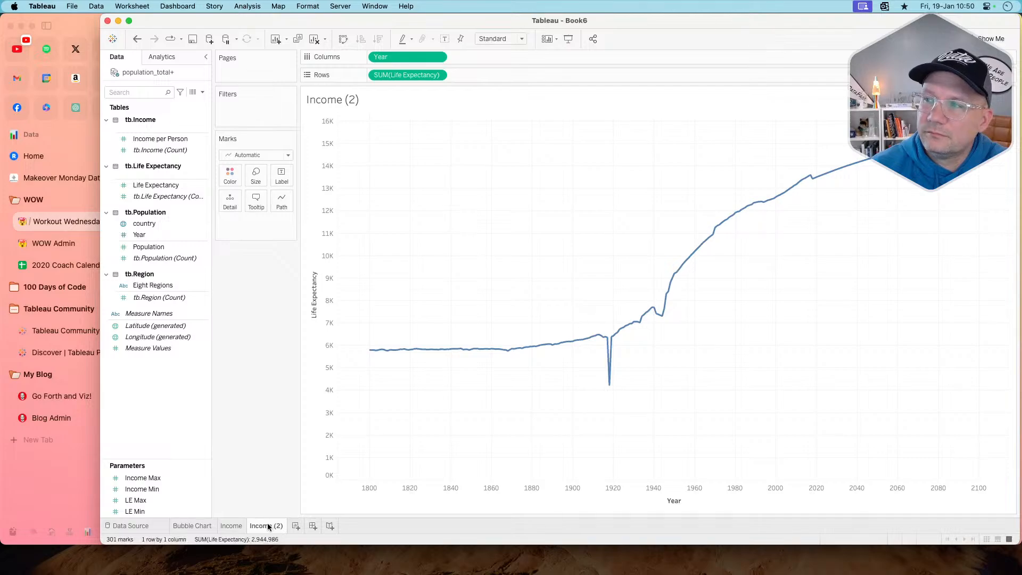
- Examine the Life Expectancy line from the sharp dip just before 1920 through the years after 2020
mouse_move(269, 526)
mouse_move(611, 390)
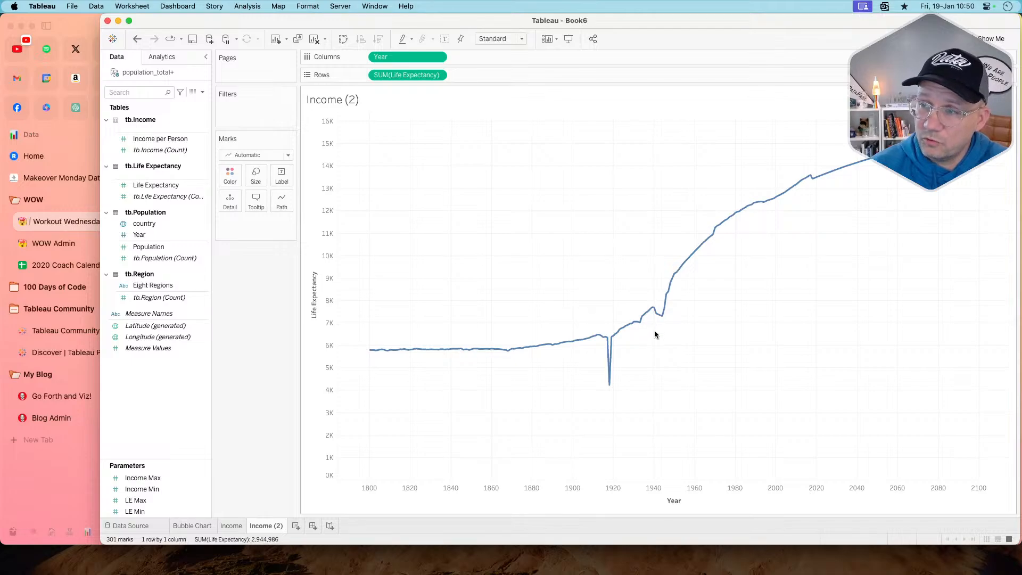
mouse_move(664, 316)
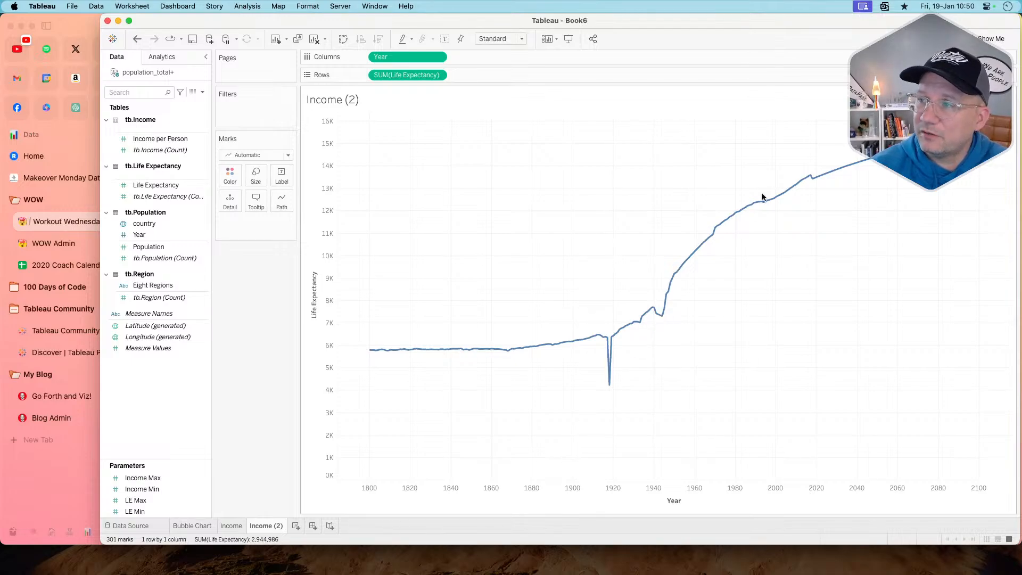
mouse_move(813, 184)
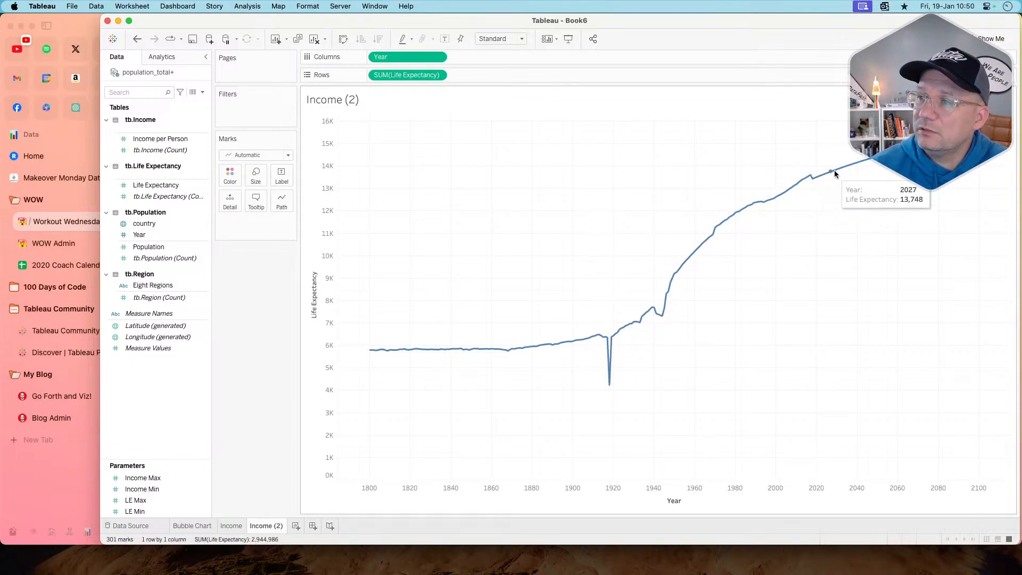
mouse_move(854, 168)
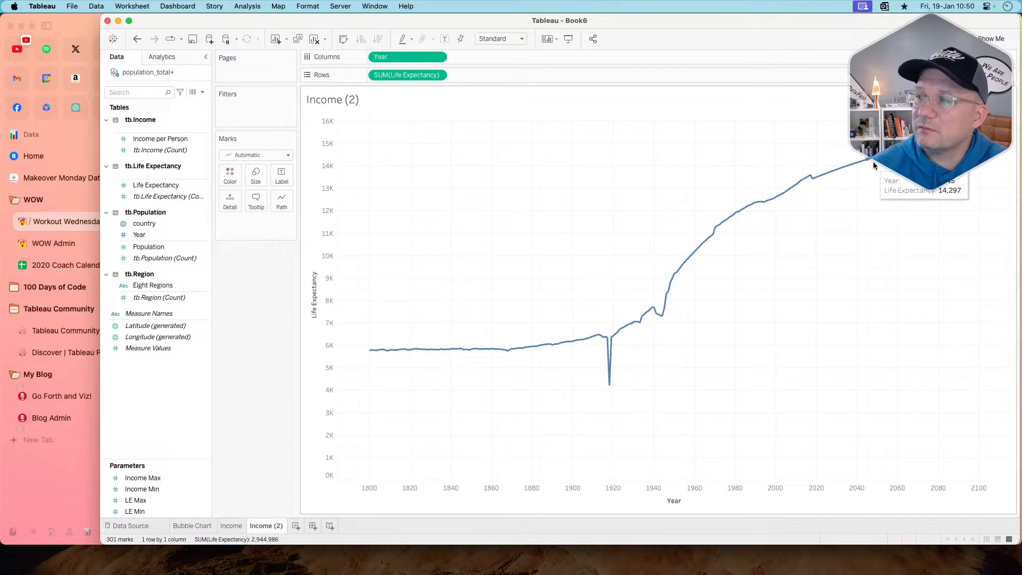
- Rename the life expectancy line chart sheet as LE
mouse_move(971, 135)
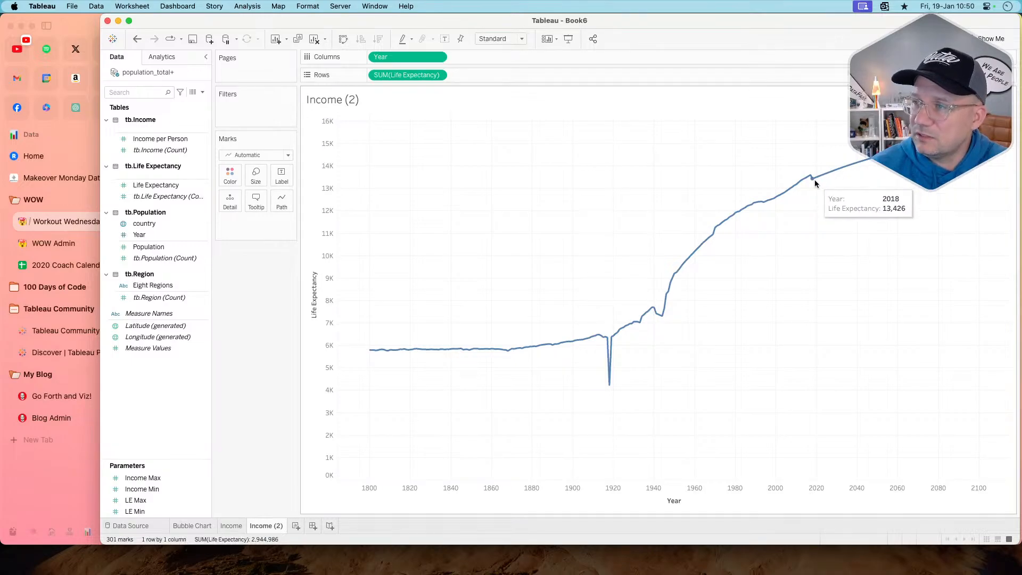
mouse_move(920, 144)
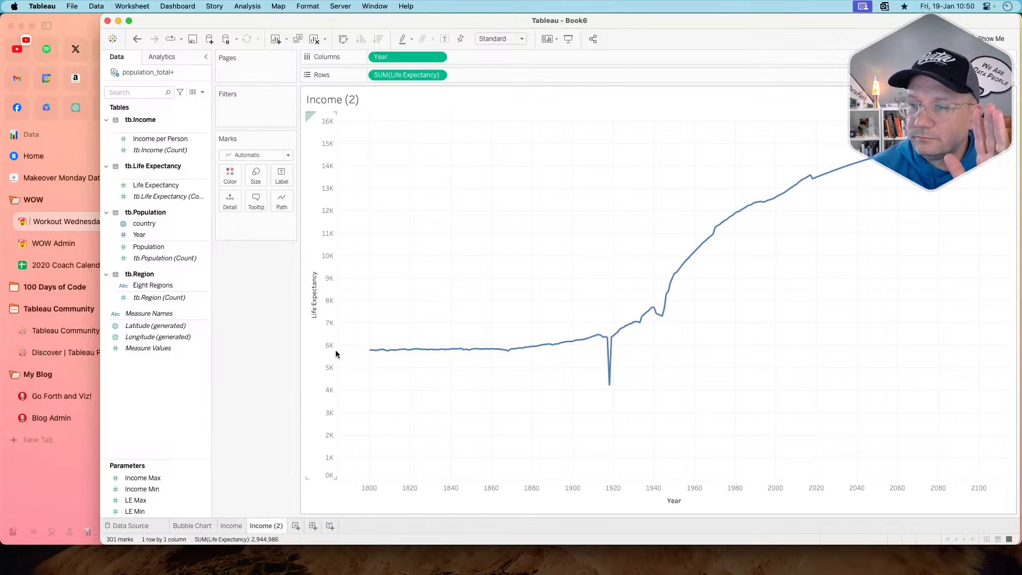
mouse_move(373, 349)
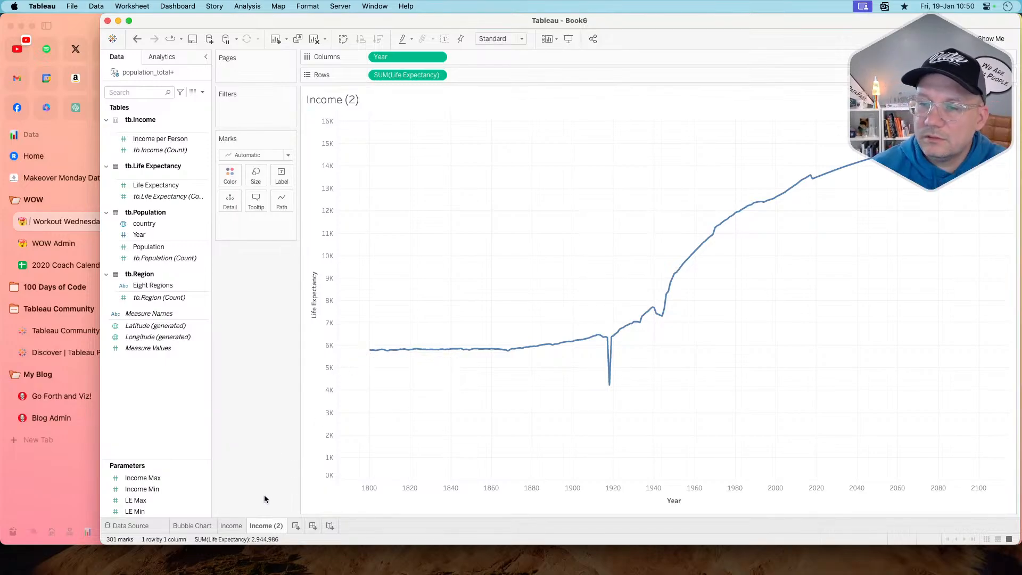
double_click(266, 526)
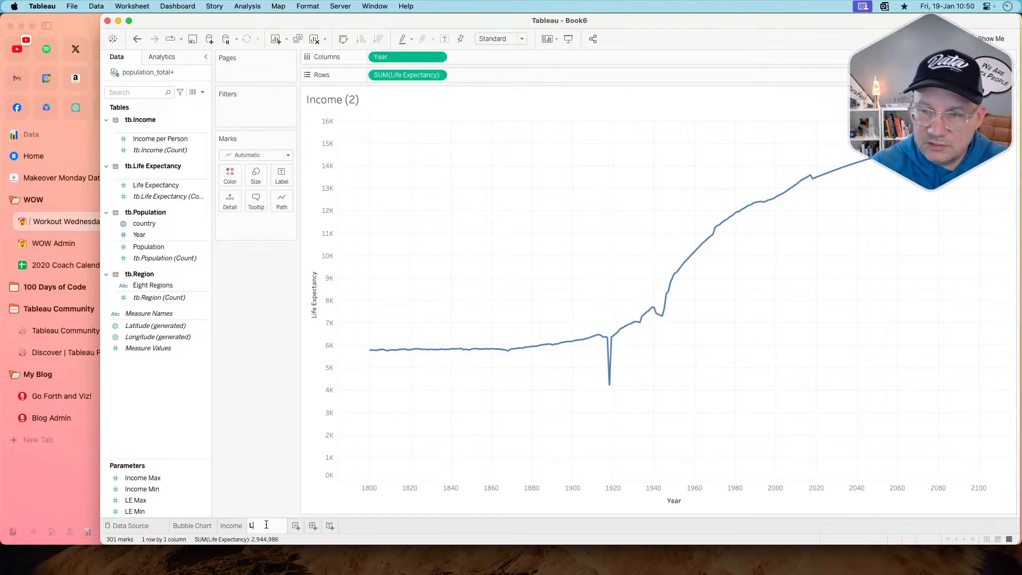
text(LE)
key(Return)
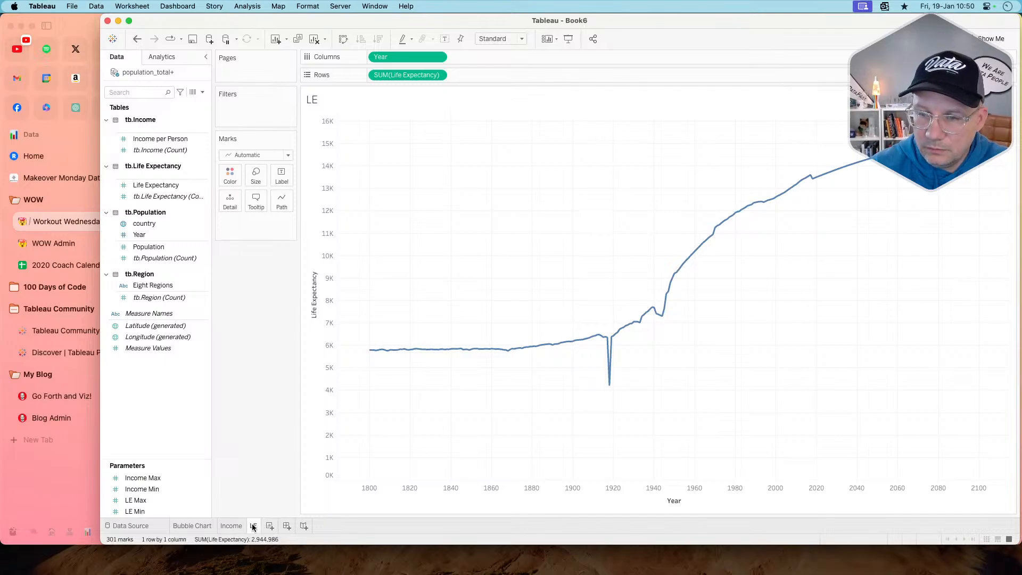
- Duplicate the LE sheet and replace Life Expectancy with Population as the row measure of the copy
right_click(254, 526)
click(278, 428)
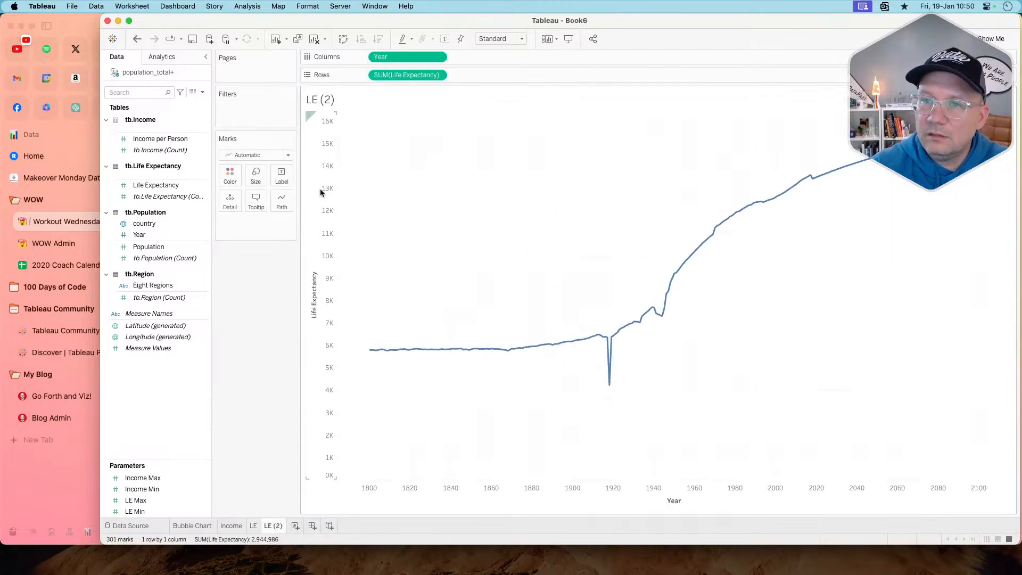
drag(205, 248, 401, 78)
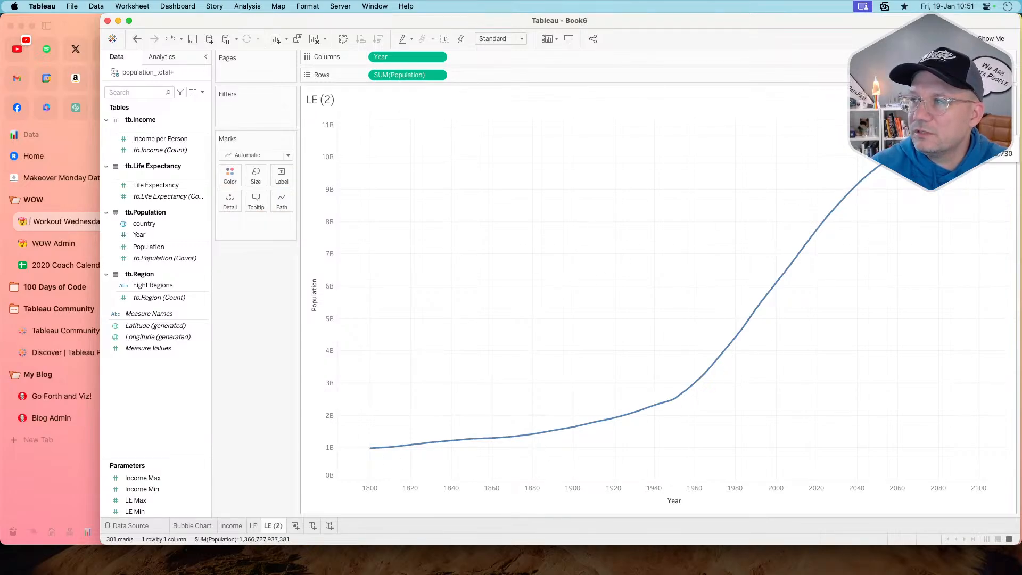
- Rename the duplicated sheet as Population
double_click(274, 526)
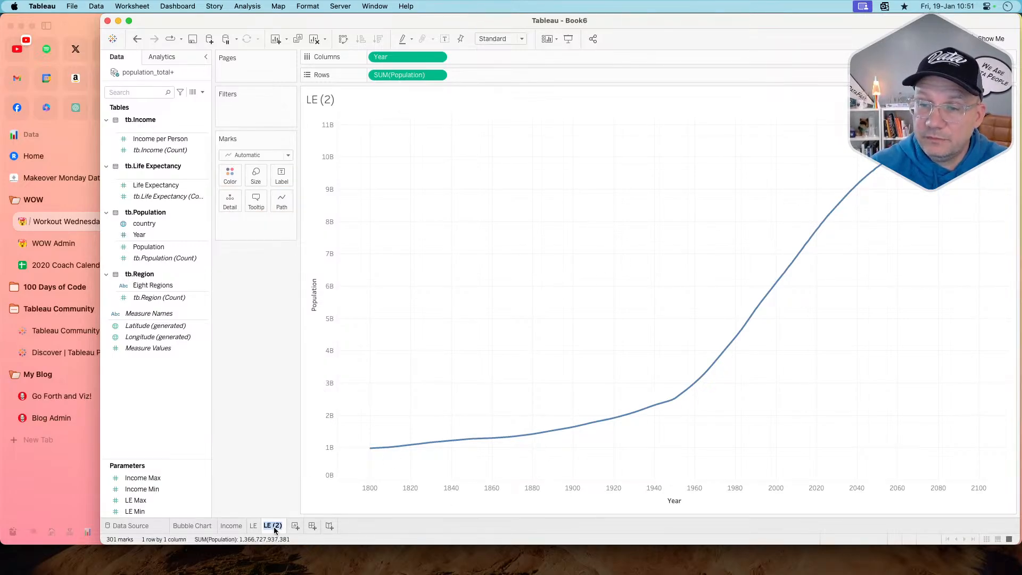
text(Popu)
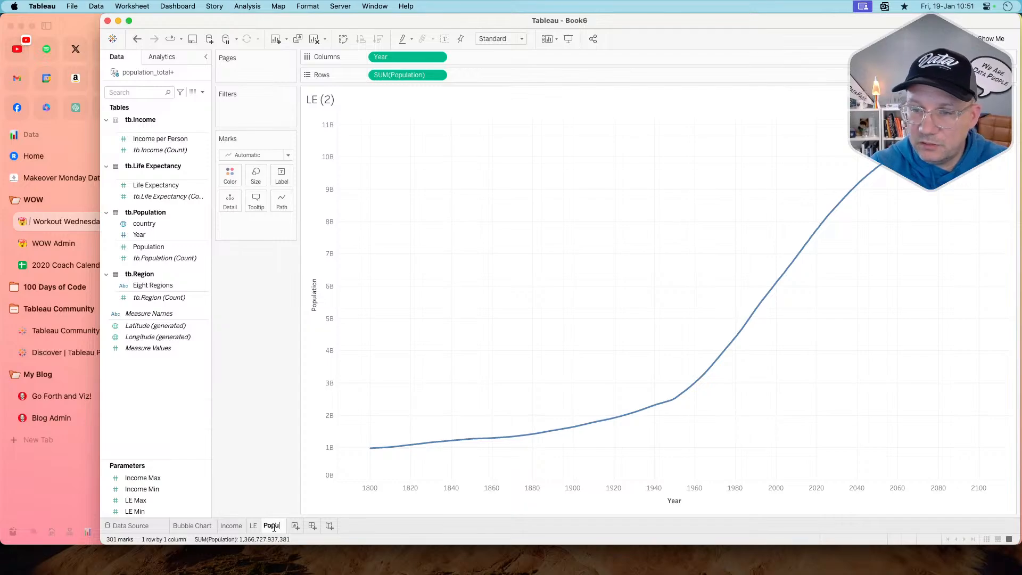
text(lation)
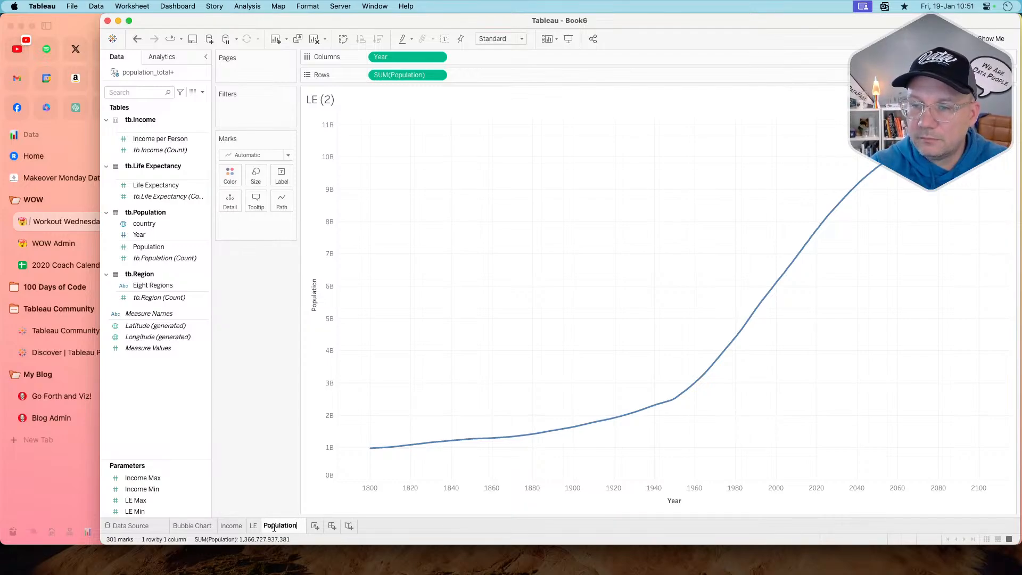
key(Return)
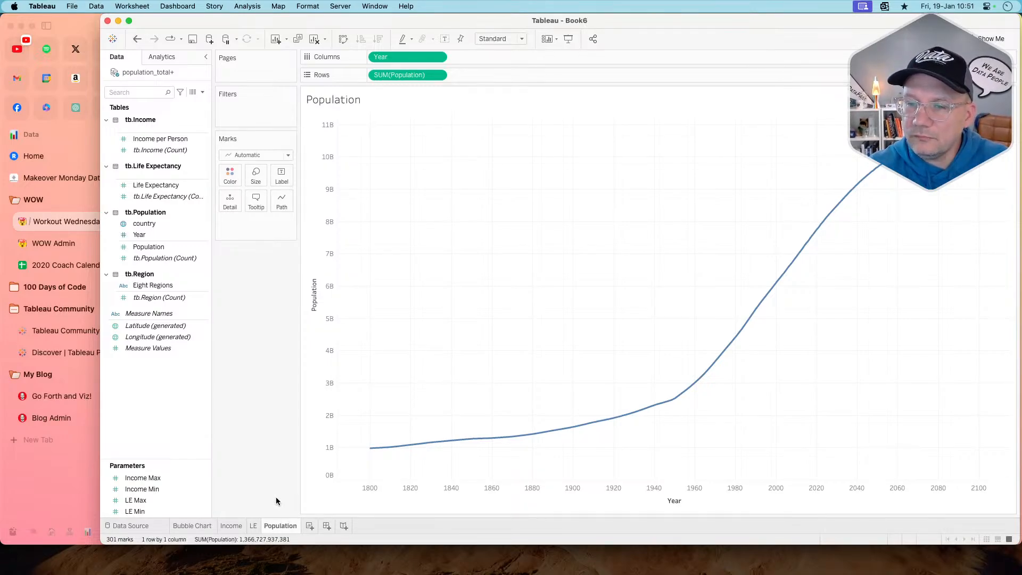
- Insert the Income sheet into the Bubble Chart's tooltip, below the field lines
mouse_move(255, 517)
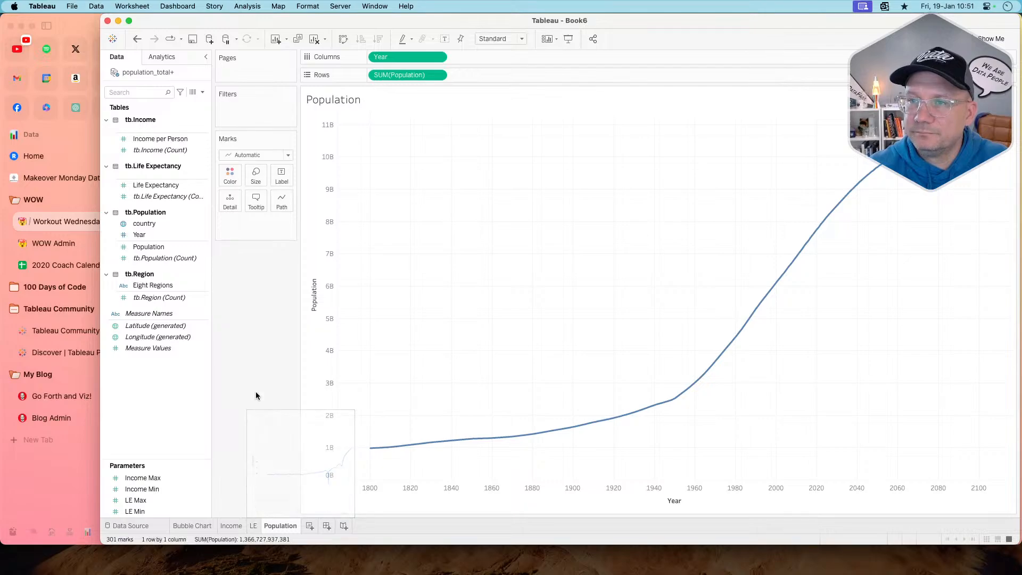
click(203, 526)
click(256, 202)
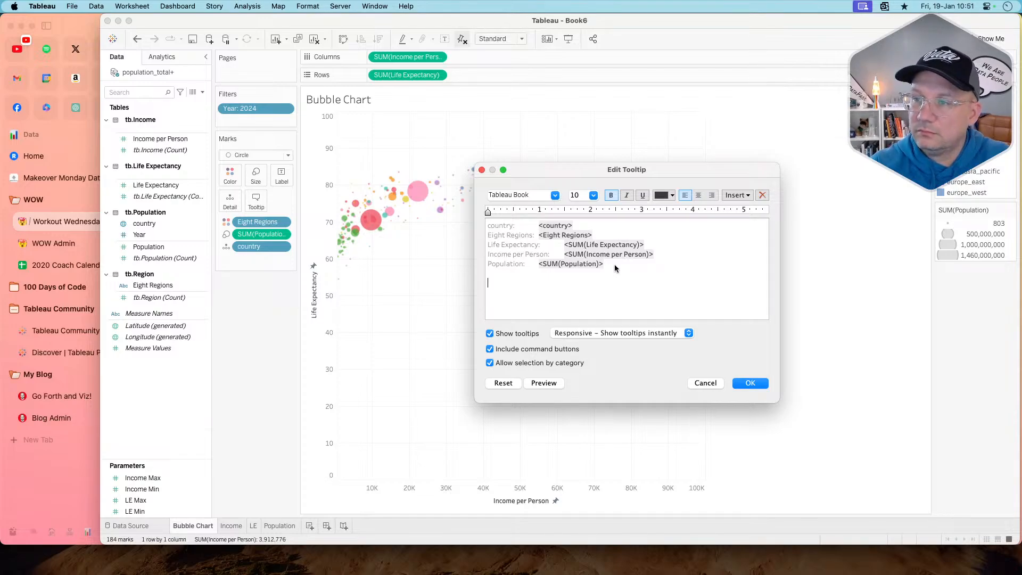
click(738, 197)
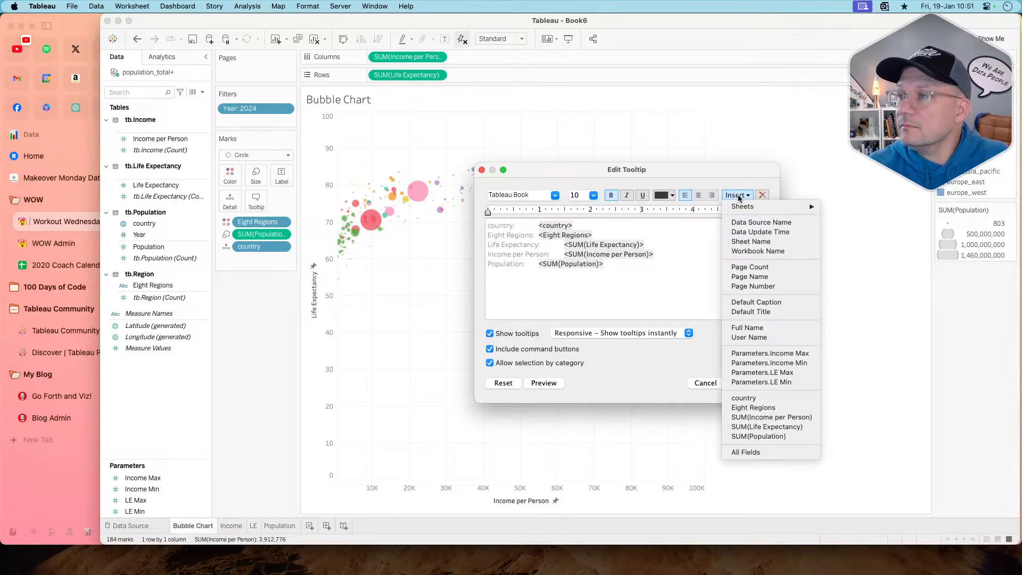
mouse_move(743, 206)
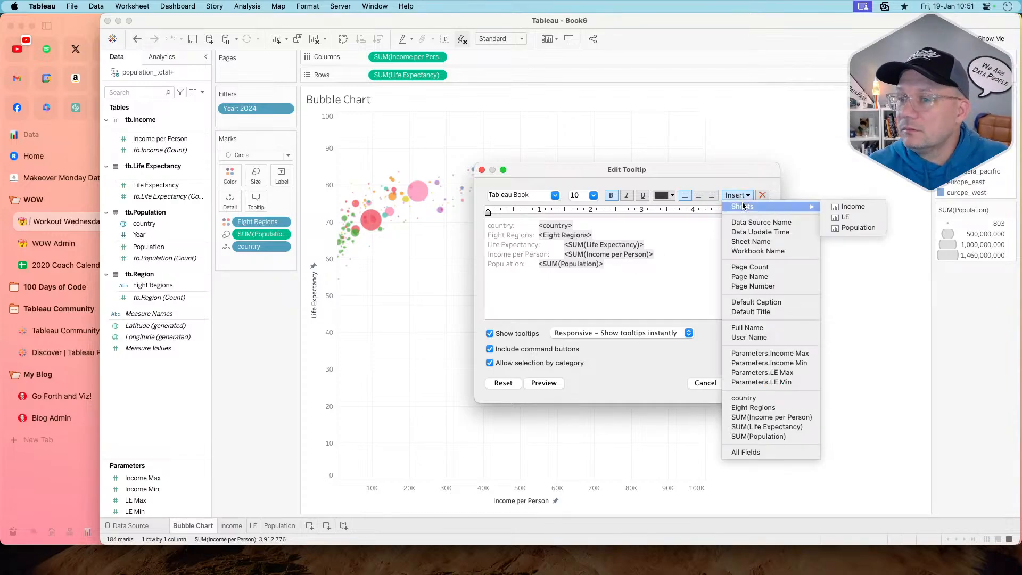
click(853, 206)
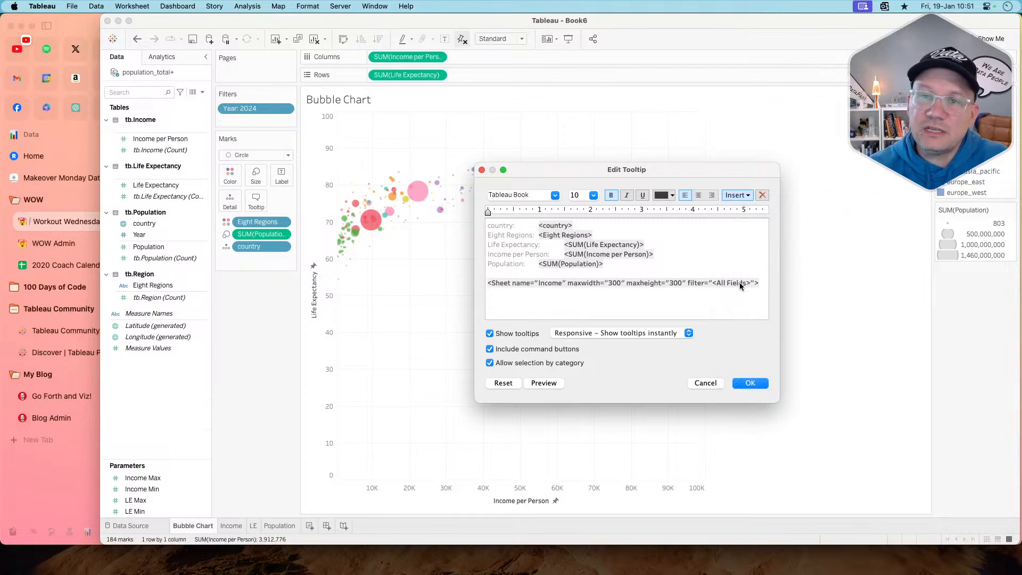
- Check the Viz in Tooltip requirement on the Workout Wednesday page and set the Income tooltip sheet's filter to country in Tableau
key(super+Tab)
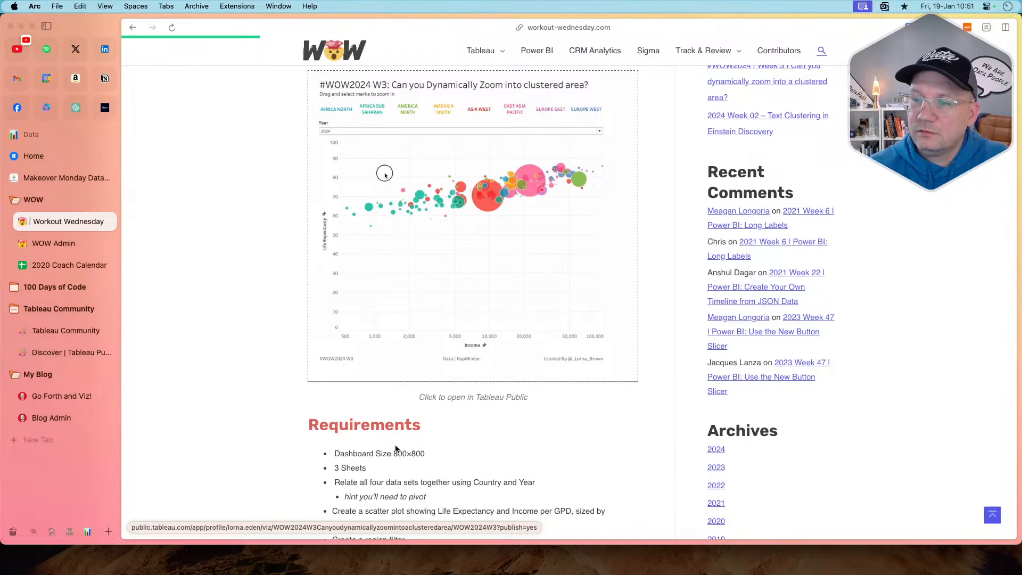
scroll(398, 449, down, 3)
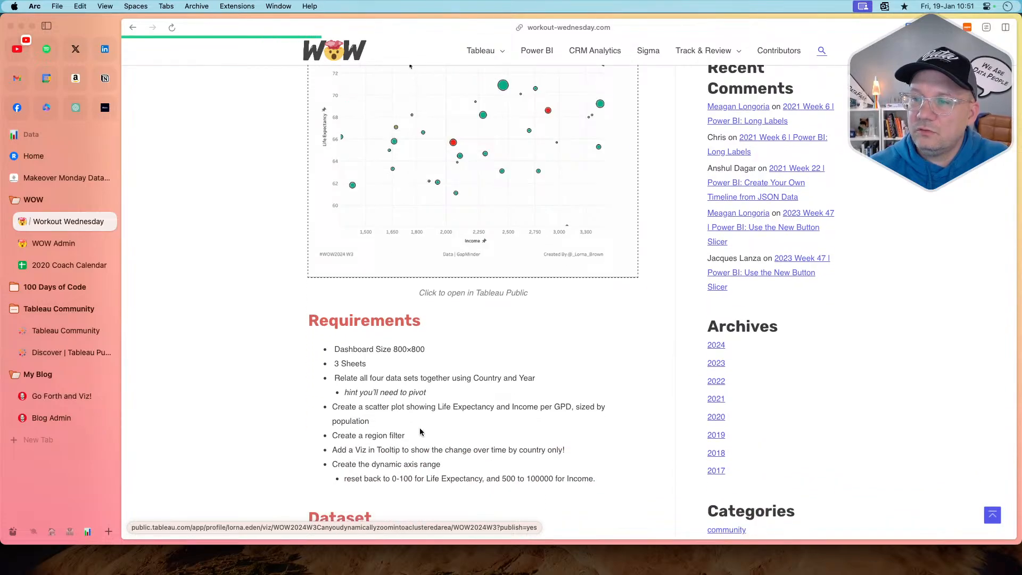
drag(344, 455, 560, 457)
key(super+Tab)
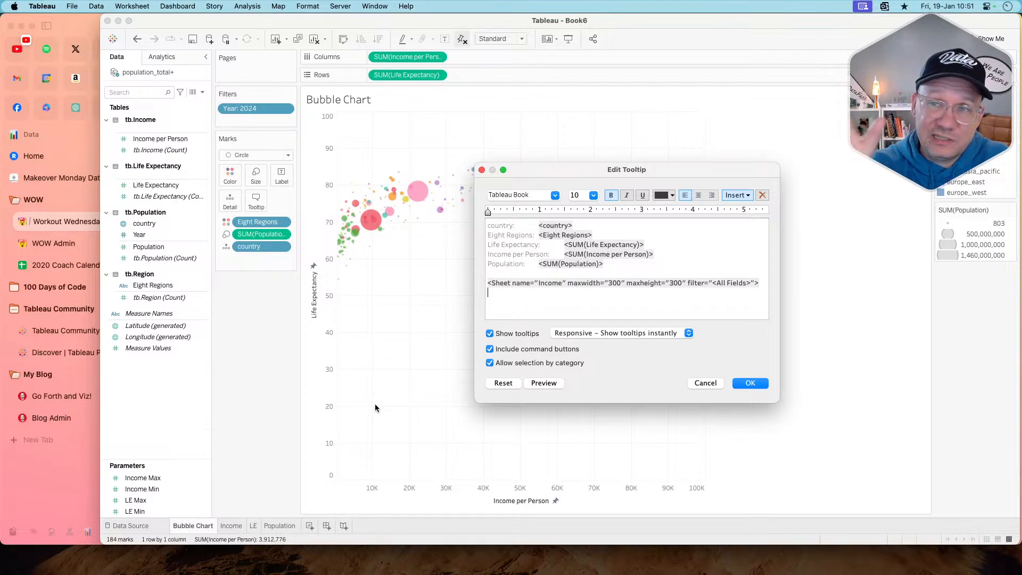
triple_click(746, 282)
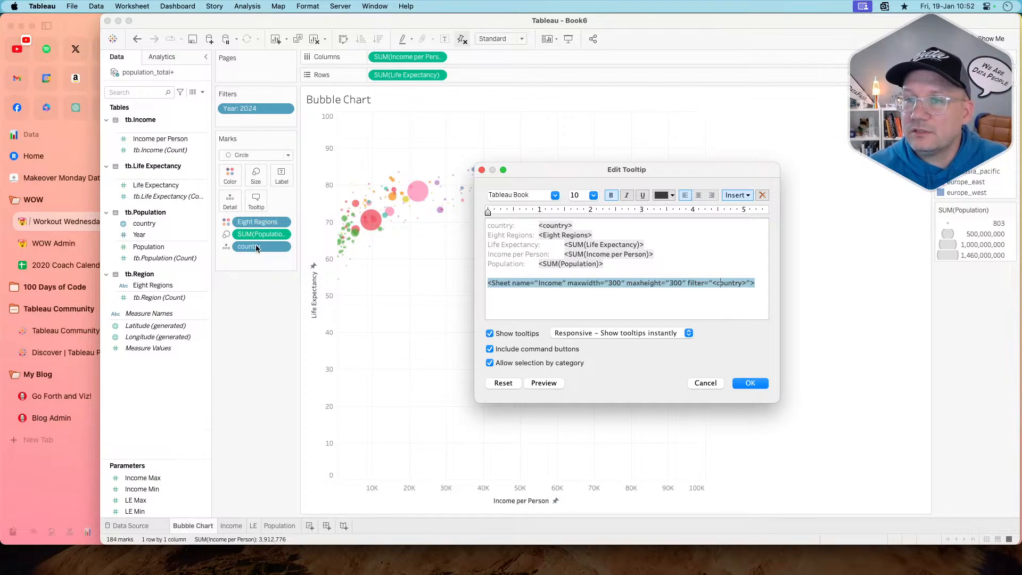
click(687, 298)
- Turn off command buttons and selection by category for the tooltip, and apply the tooltip changes
click(540, 350)
click(535, 364)
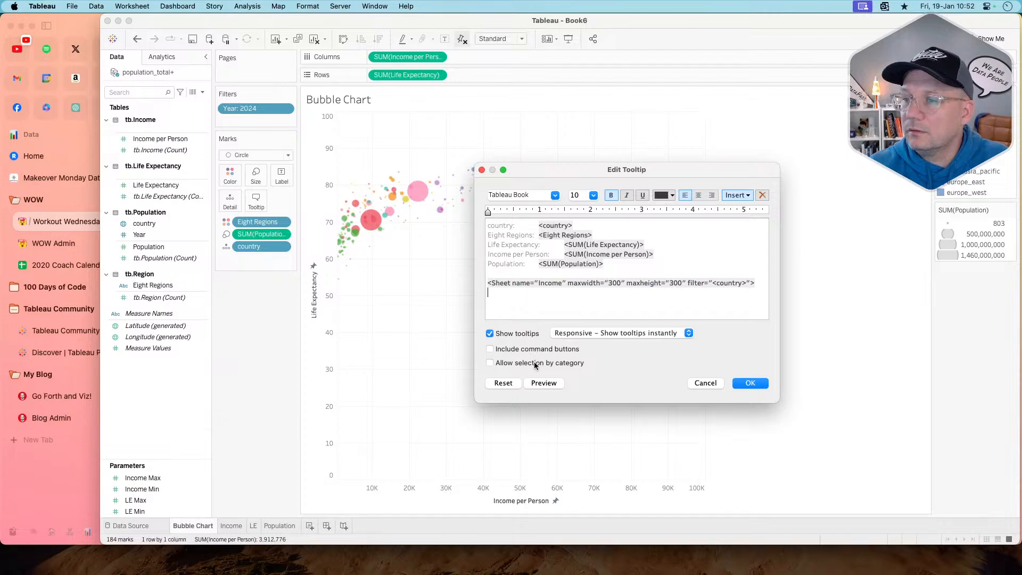
click(750, 383)
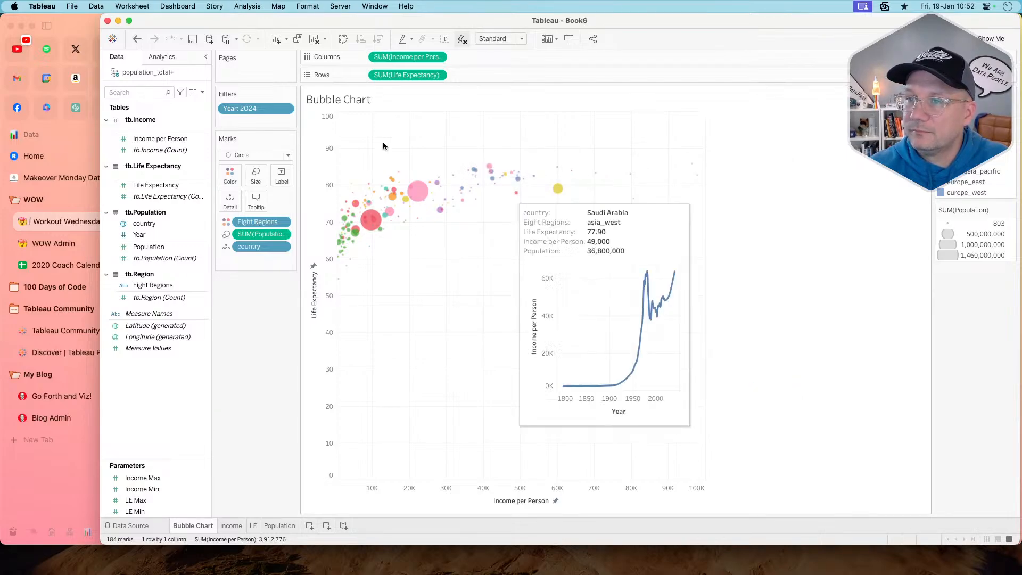
- Preview the tooltip on the bubbles, then set the embedded Income sheet's maxwidth to 500 and maxheight to 200
mouse_move(408, 184)
mouse_move(375, 223)
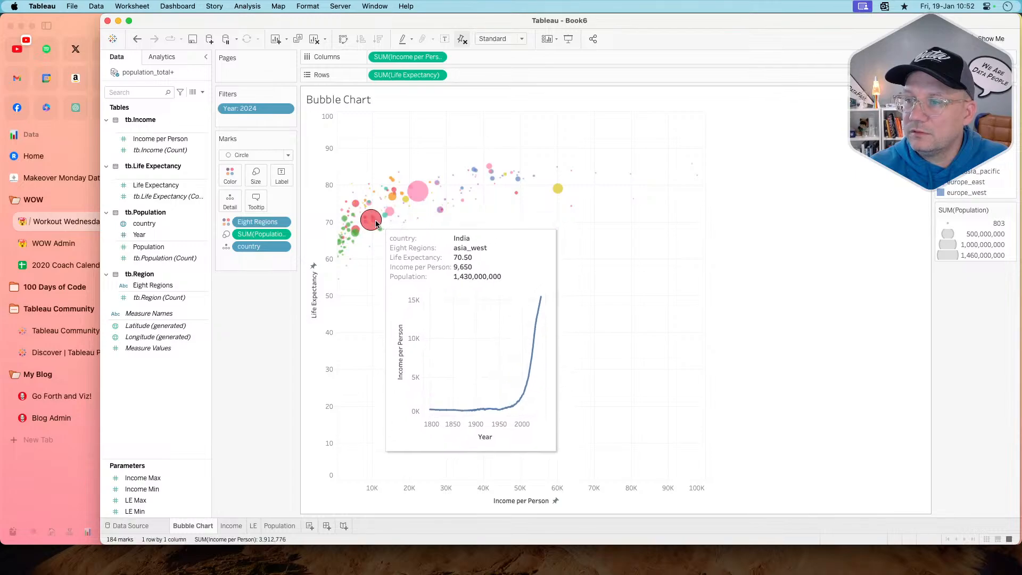
mouse_move(366, 207)
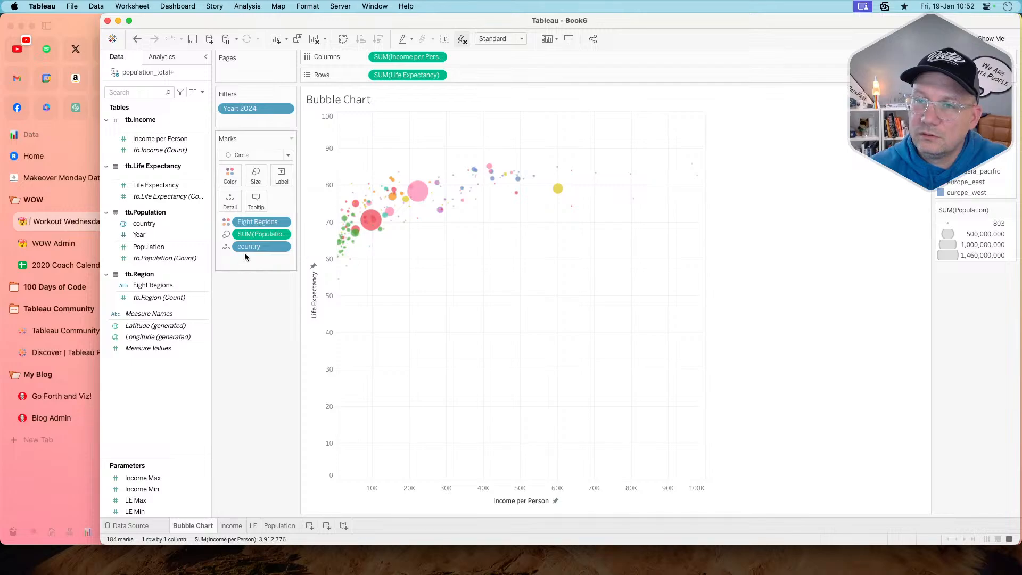
click(256, 202)
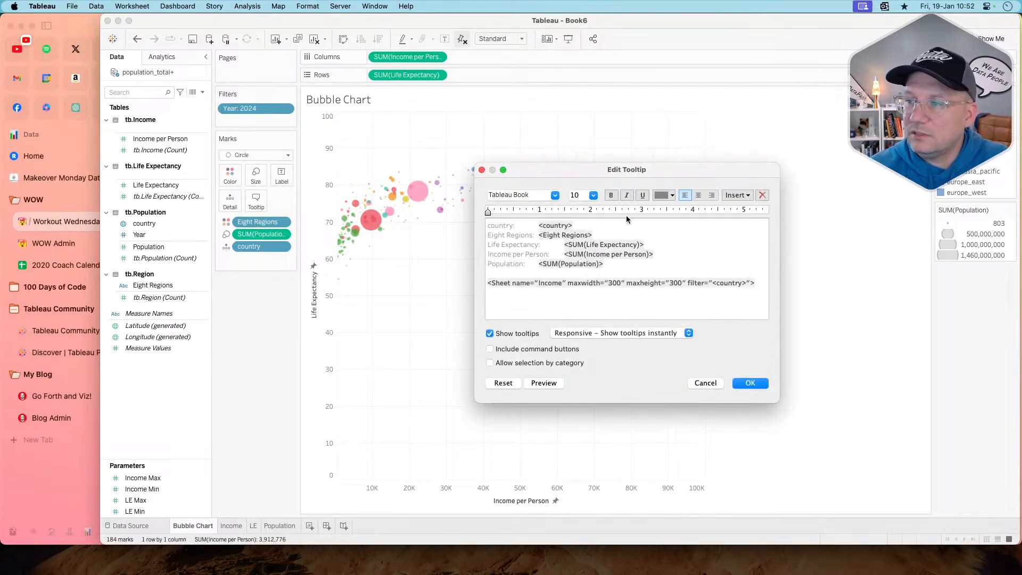
click(755, 283)
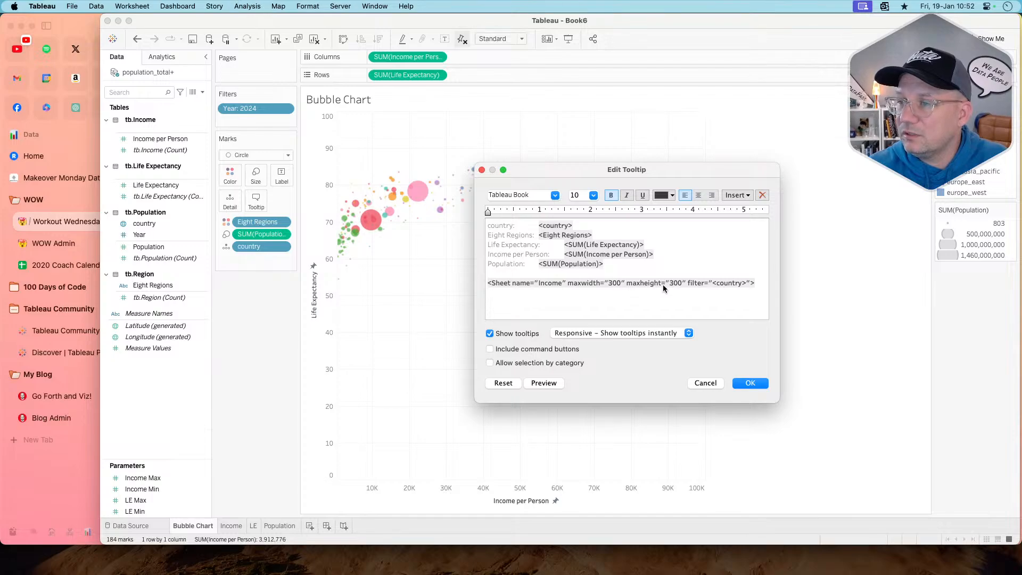
triple_click(612, 283)
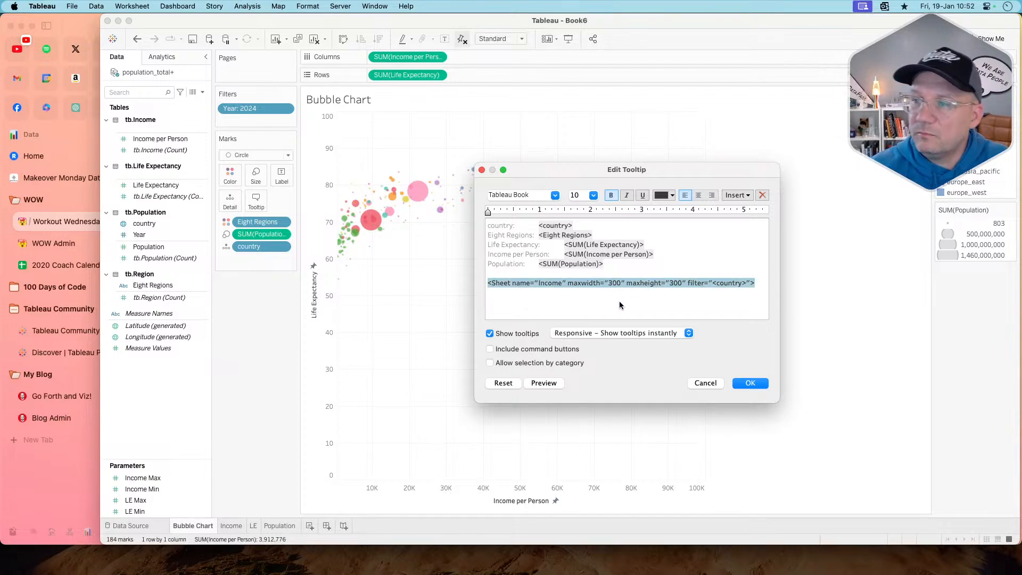
key(BackSpace)
text(5)
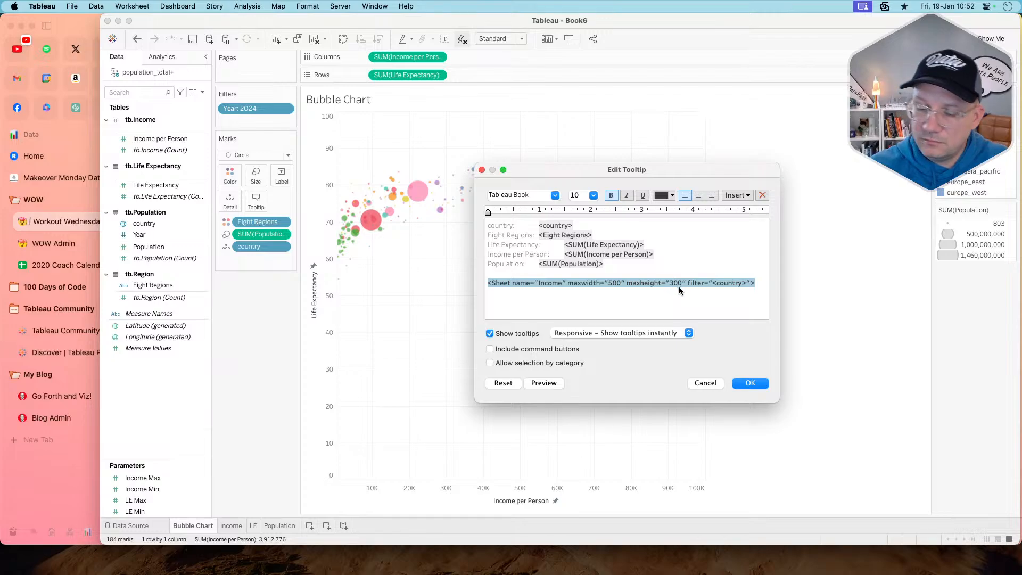
key(BackSpace)
text(2)
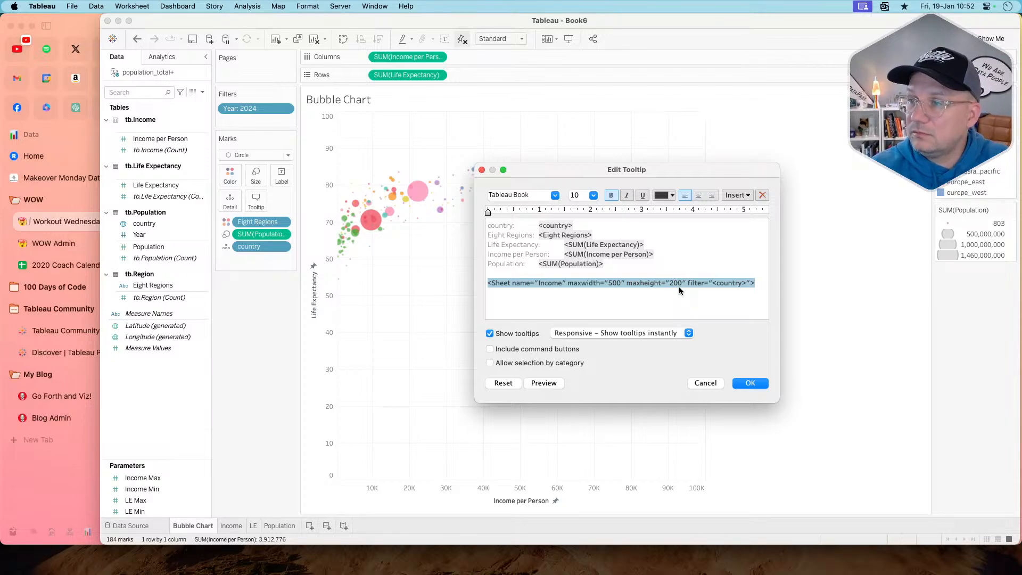
- Insert the LE sheet into the tooltip on a new line below the Income sheet
click(756, 284)
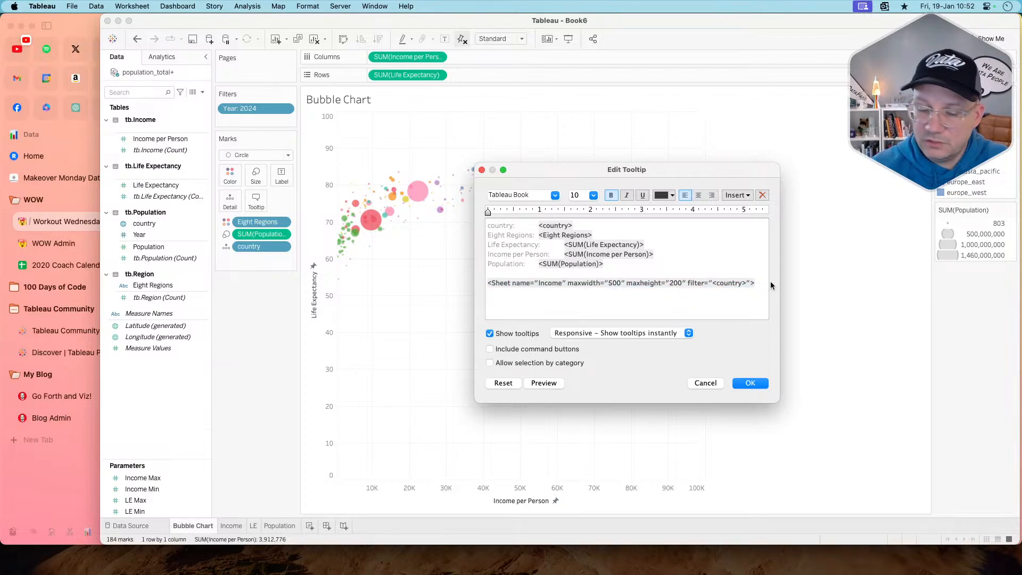
click(747, 197)
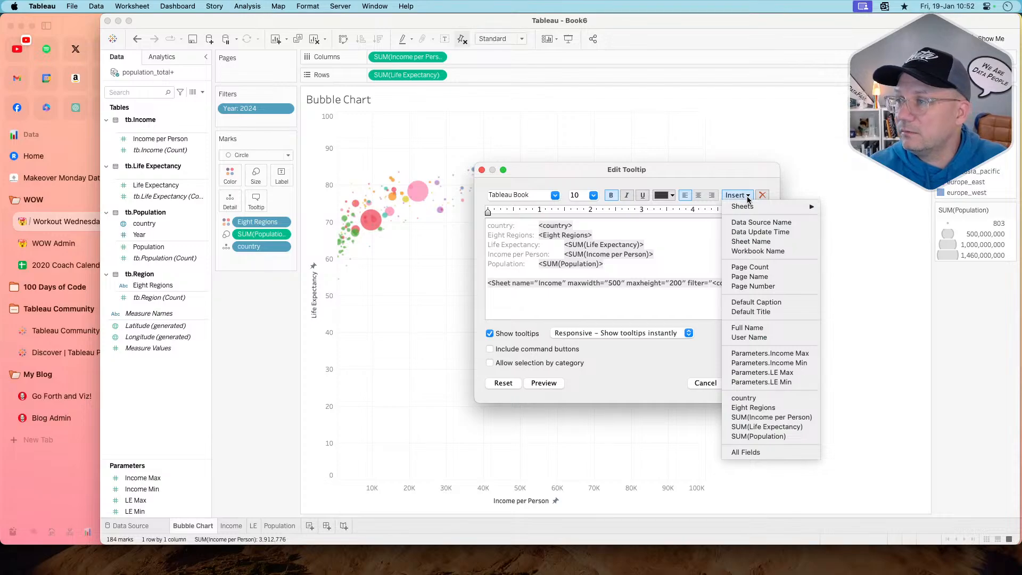
mouse_move(808, 207)
click(846, 217)
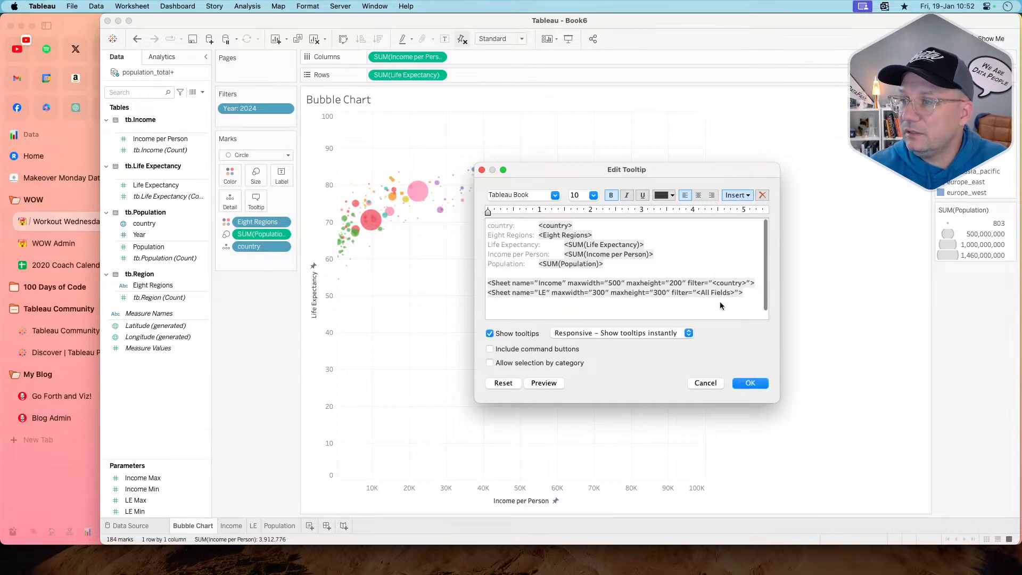
- Set the embedded LE sheet's maxwidth to 500 and maxheight to 200 in the tooltip
triple_click(596, 292)
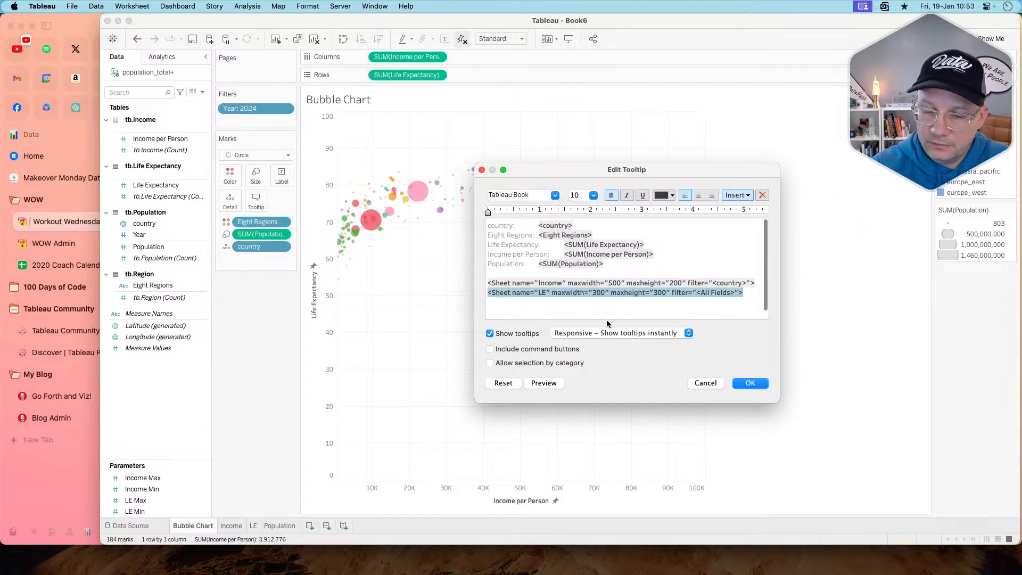
key(BackSpace)
text(5)
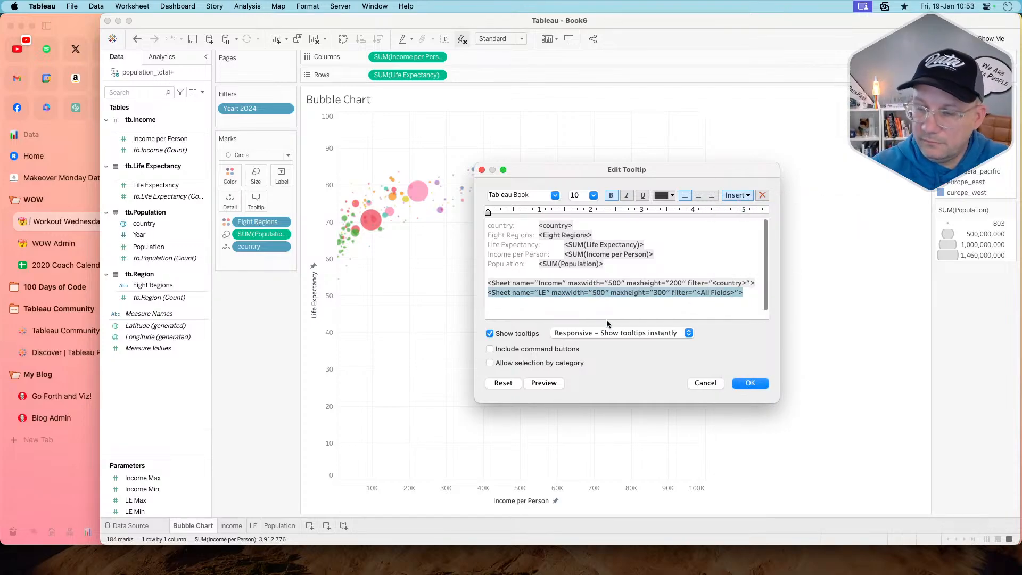
click(656, 298)
key(BackSpace)
text(2)
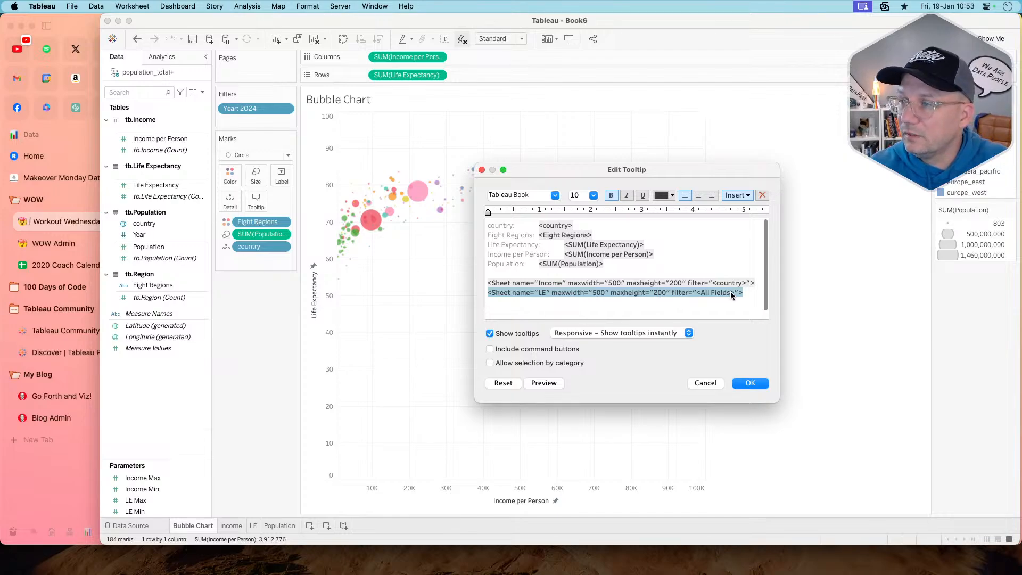
- Filter the embedded LE sheet by country, apply the tooltip changes and reopen the tooltip editor
text(country)
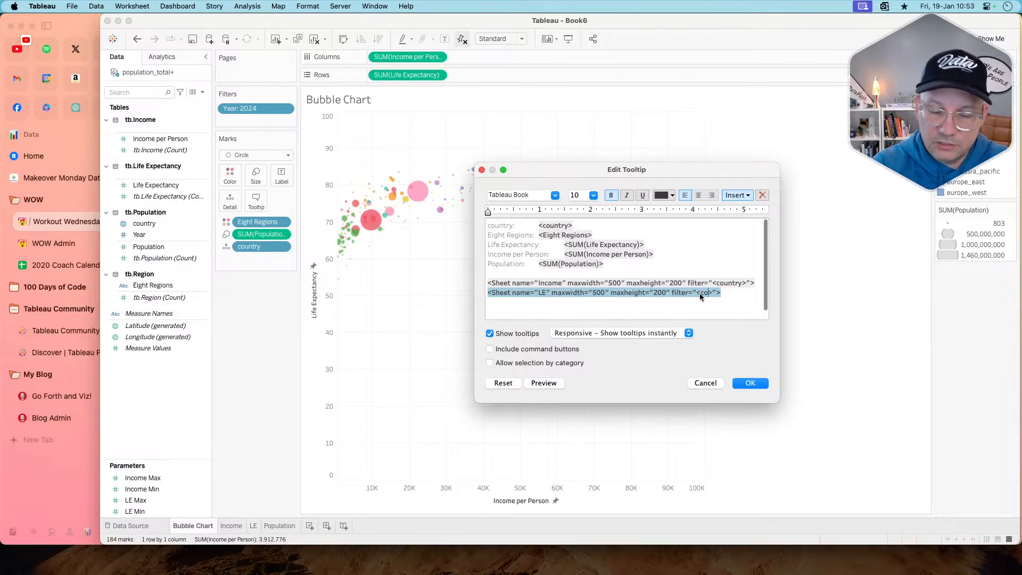
click(750, 383)
click(257, 200)
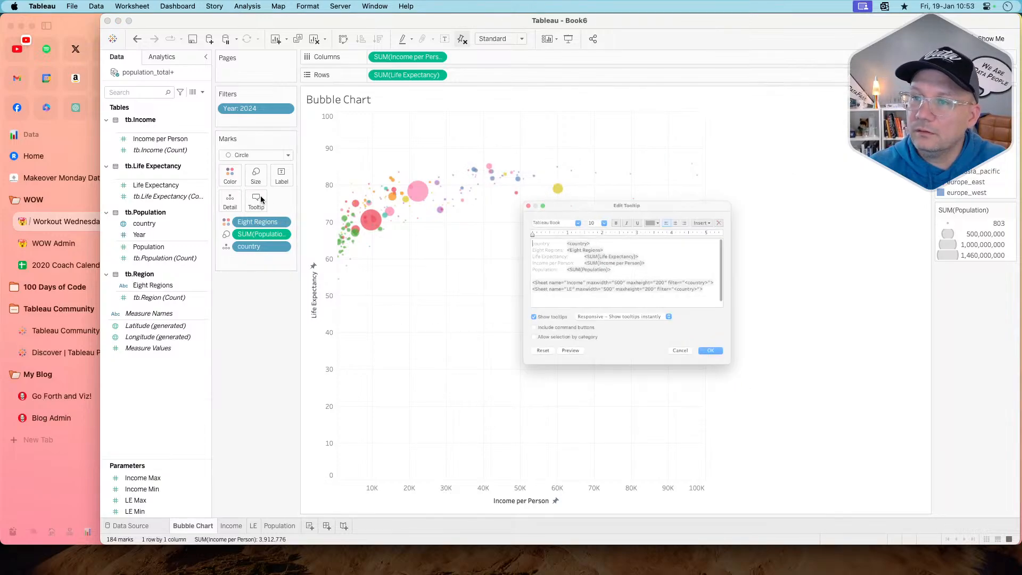
click(740, 195)
mouse_move(783, 208)
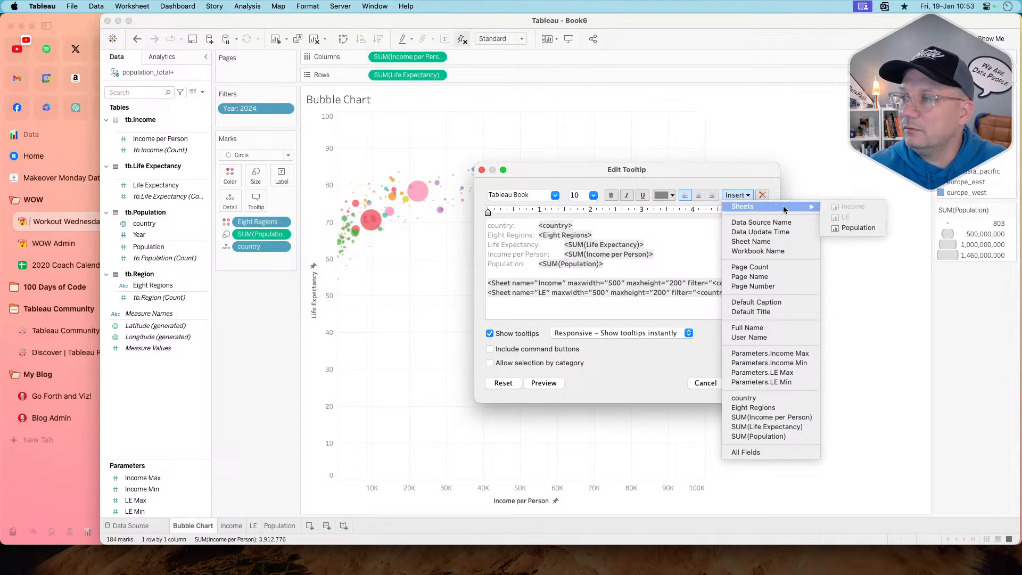
click(852, 228)
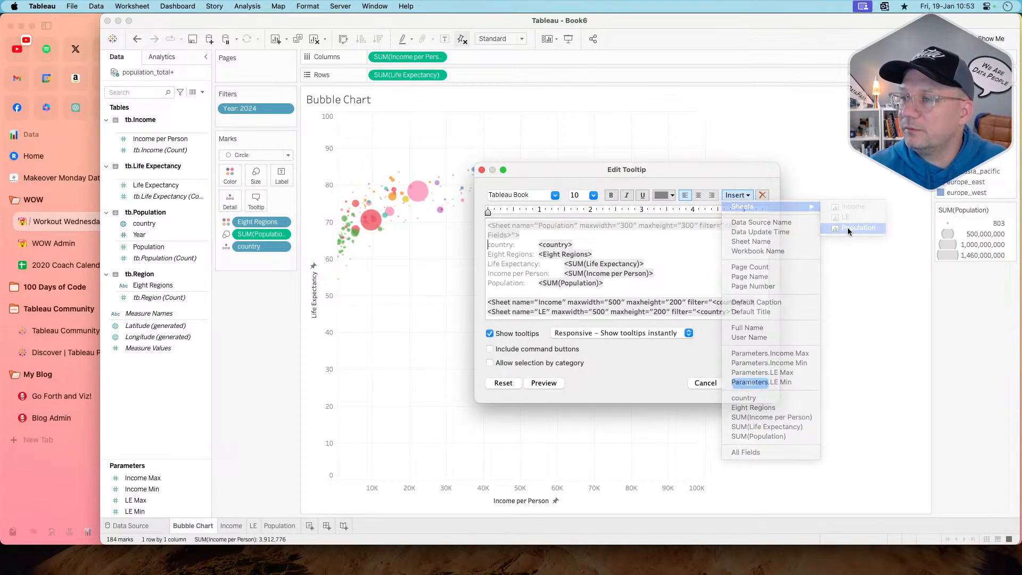
click(624, 292)
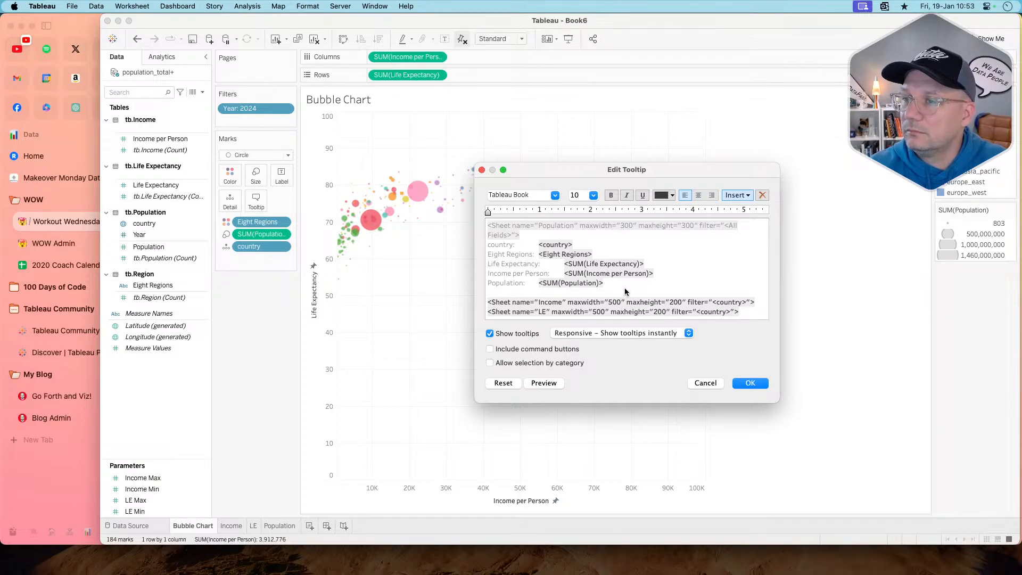
key(super+z)
- Insert the Population sheet into the tooltip on a new line below the LE sheet
click(746, 295)
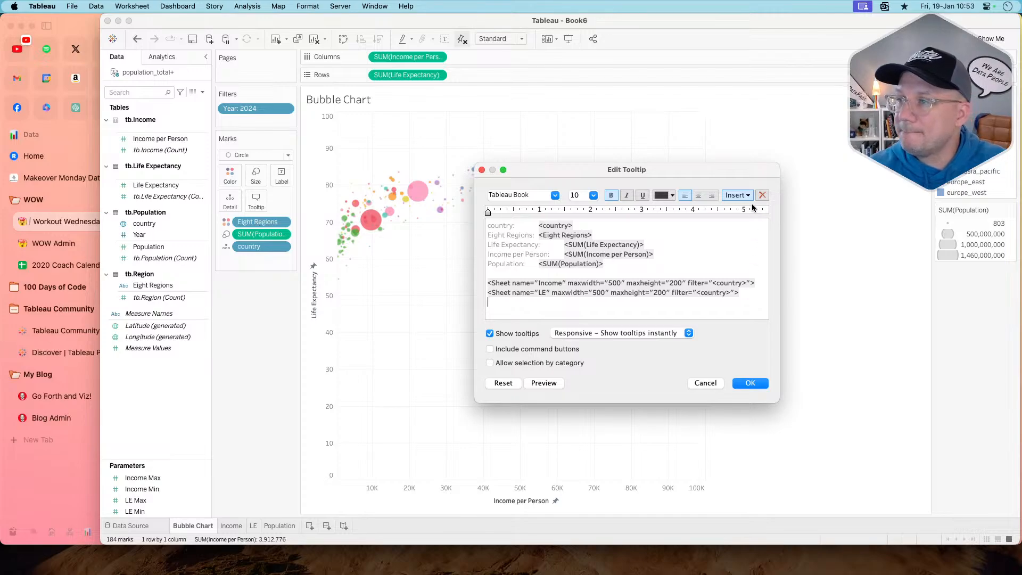
click(738, 195)
mouse_move(784, 205)
click(855, 226)
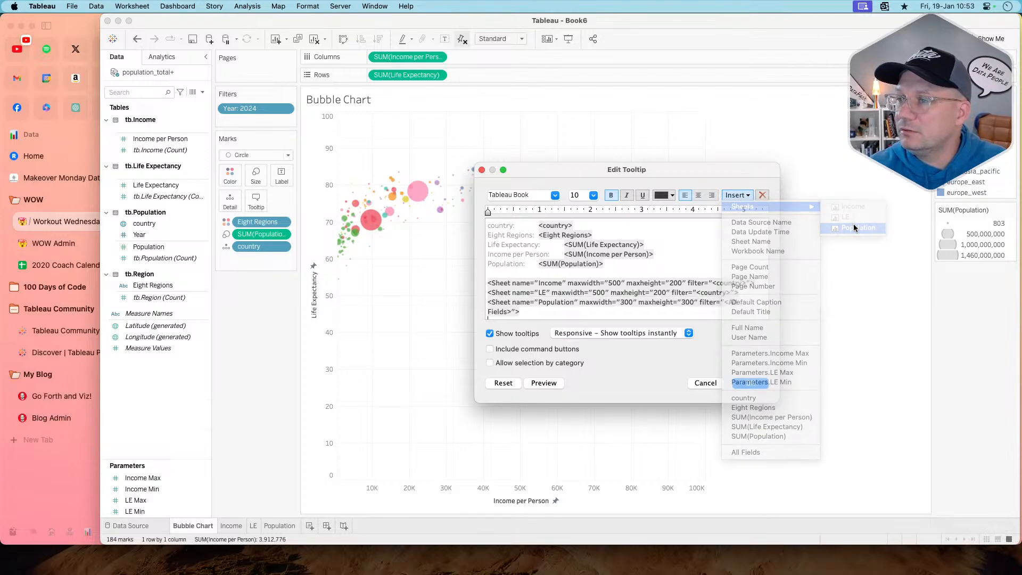
- Set the embedded Population sheet's maxwidth to 500 and maxheight to 200 in the tooltip
click(624, 302)
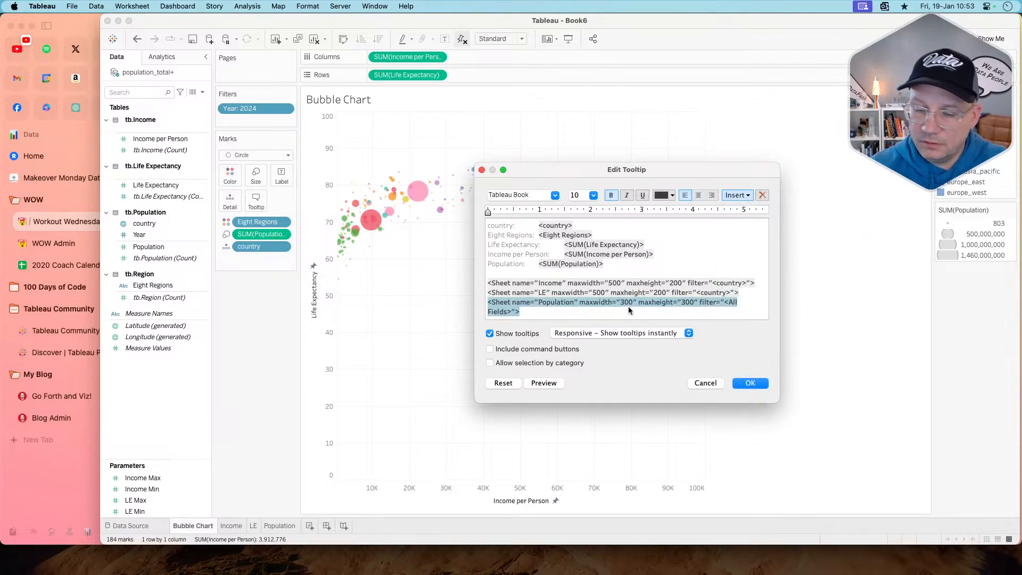
key(BackSpace)
text(5)
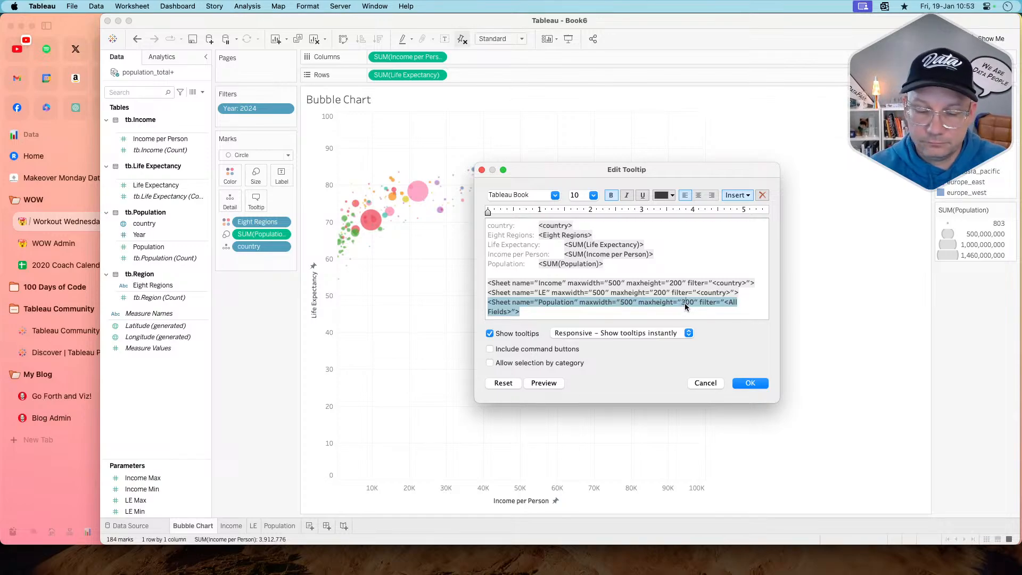
click(687, 303)
key(BackSpace)
text(2)
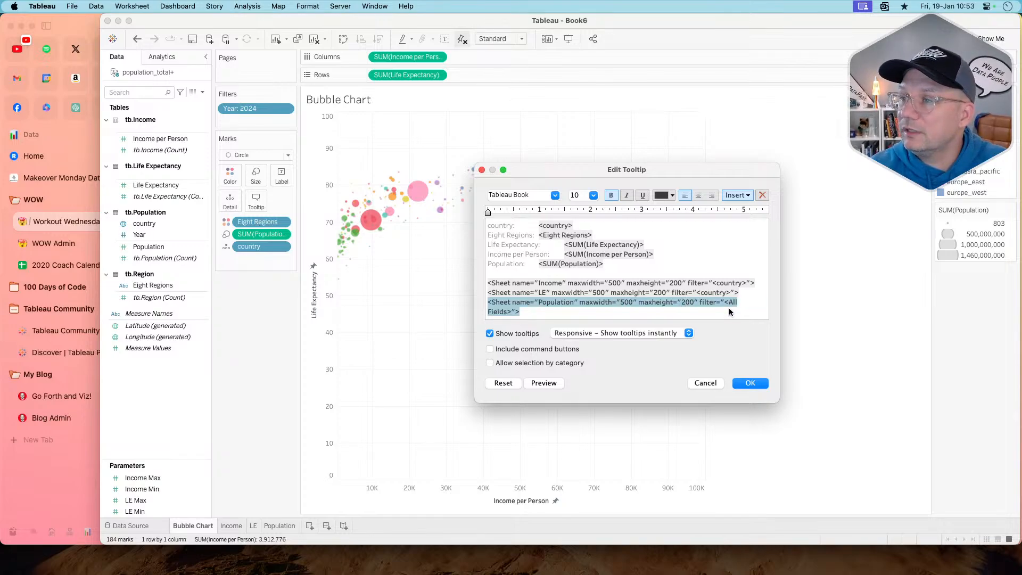
- Filter the embedded Population sheet by country, apply the tooltip changes and preview the tooltip on a bubble
scroll(497, 314, down, 1)
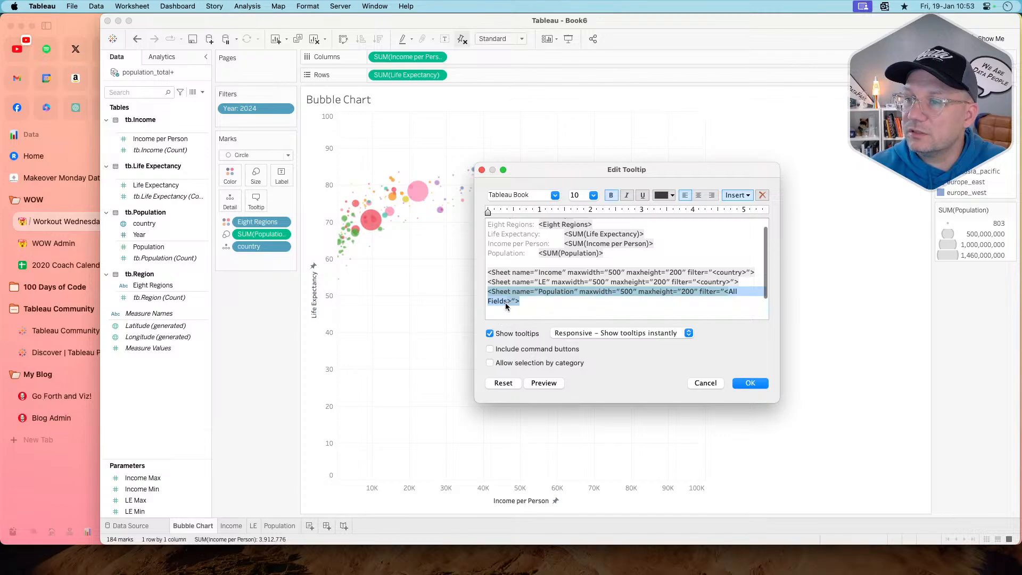
text(country)
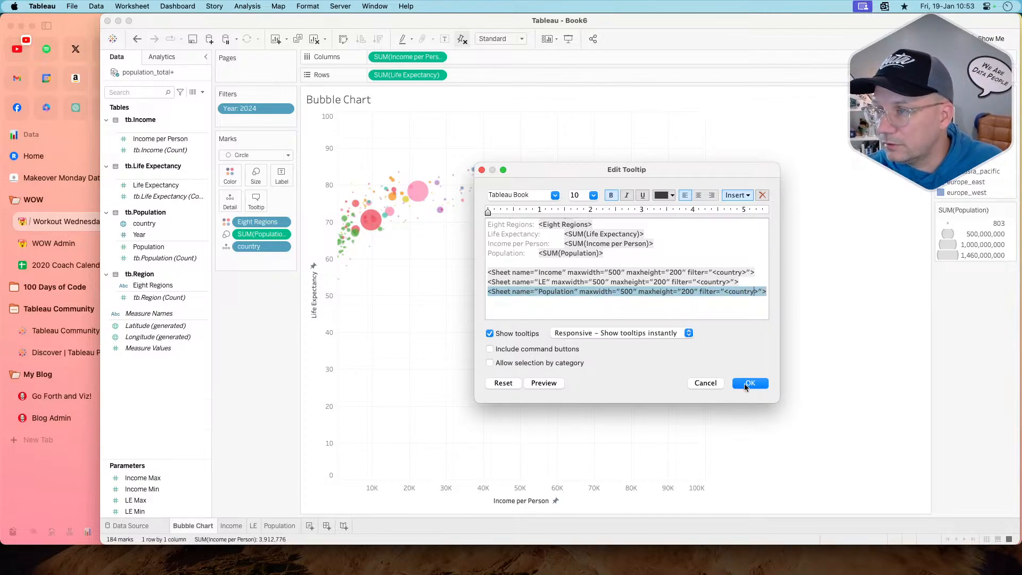
click(747, 384)
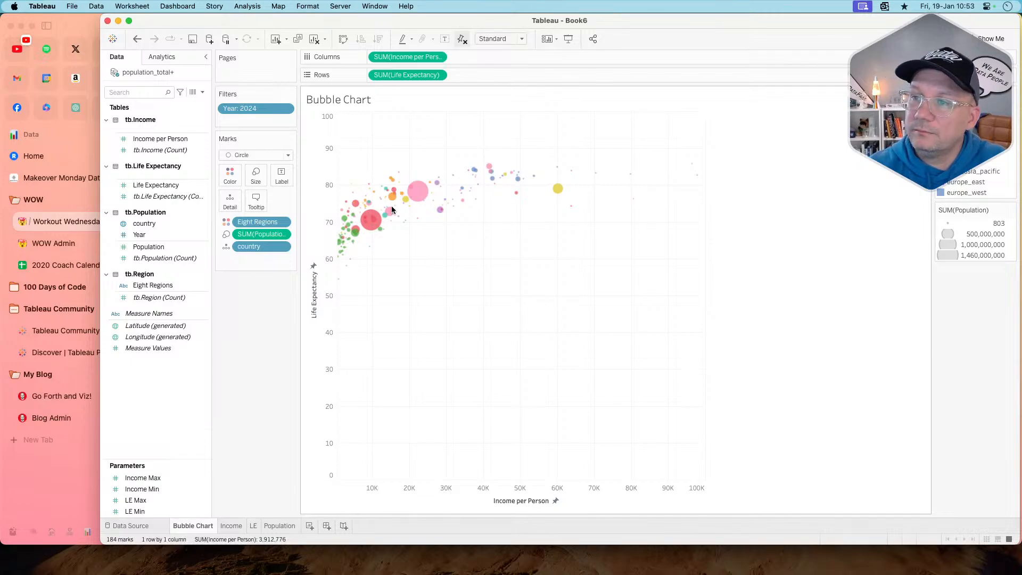
mouse_move(375, 225)
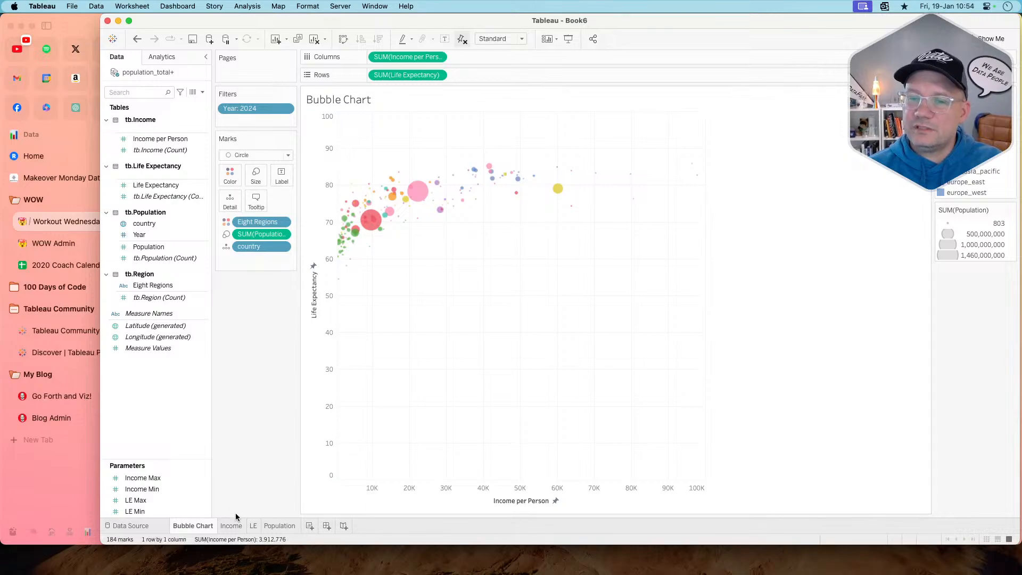
- View the trend sheets, examine the country tooltips in the Workout Wednesday page's interactive chart in Arc, and return to Tableau
click(231, 526)
click(263, 525)
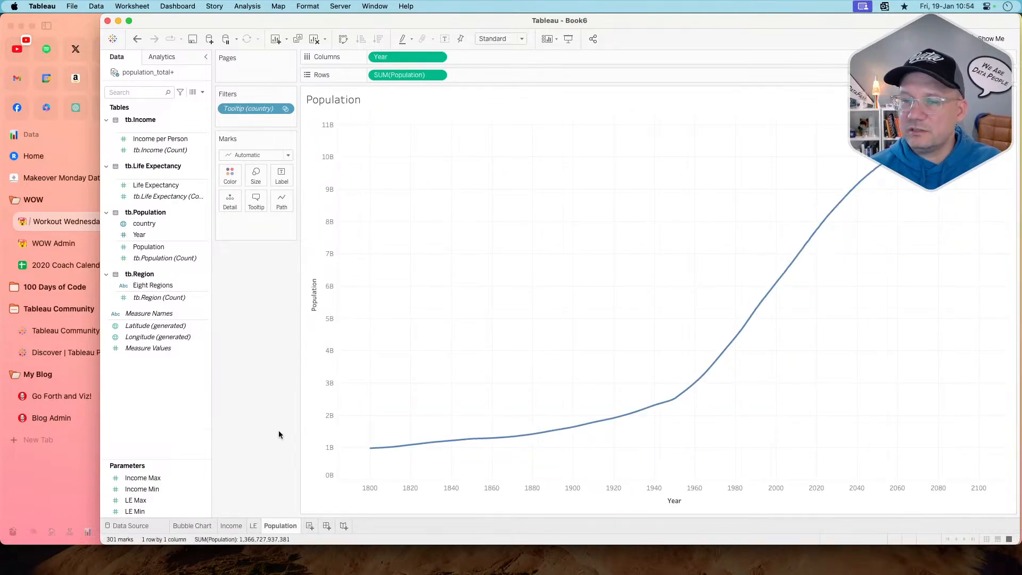
key(super+Tab)
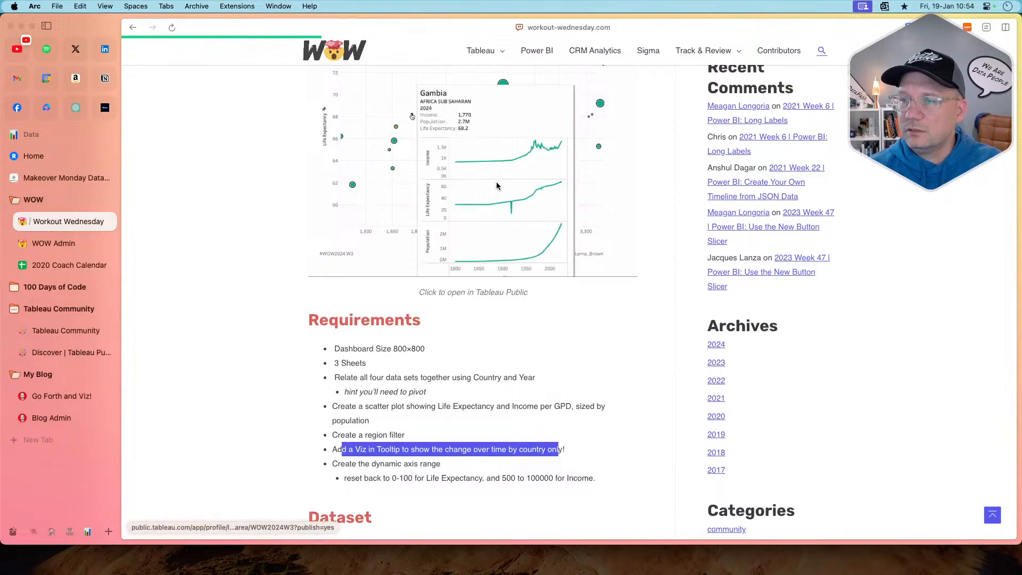
scroll(496, 181, down, 20)
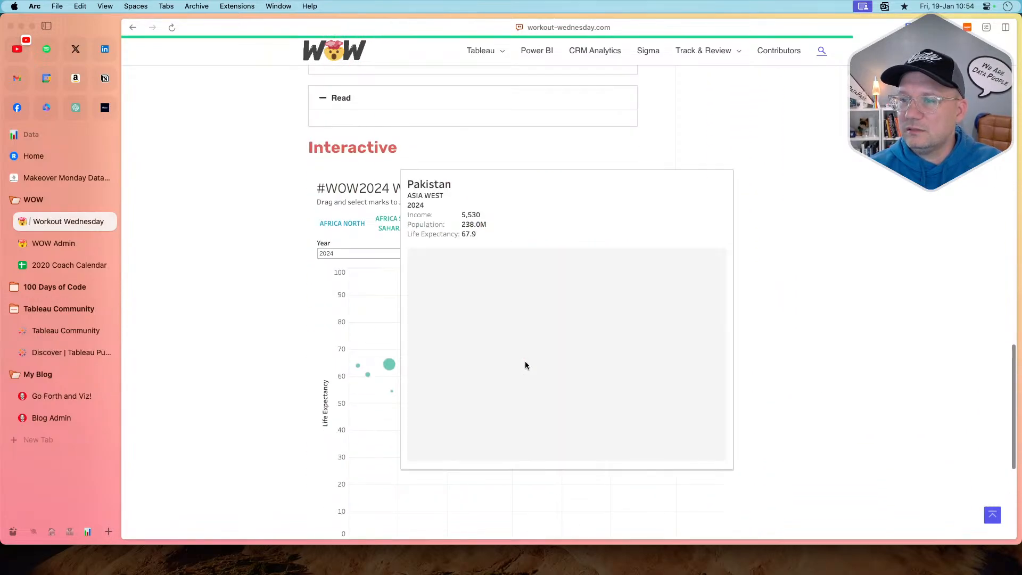
mouse_move(504, 358)
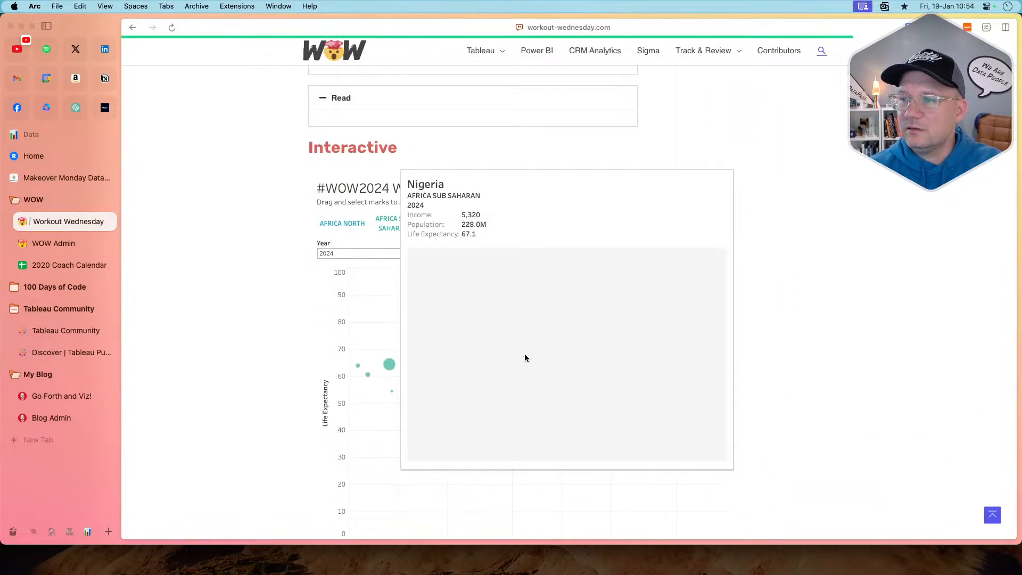
mouse_move(545, 355)
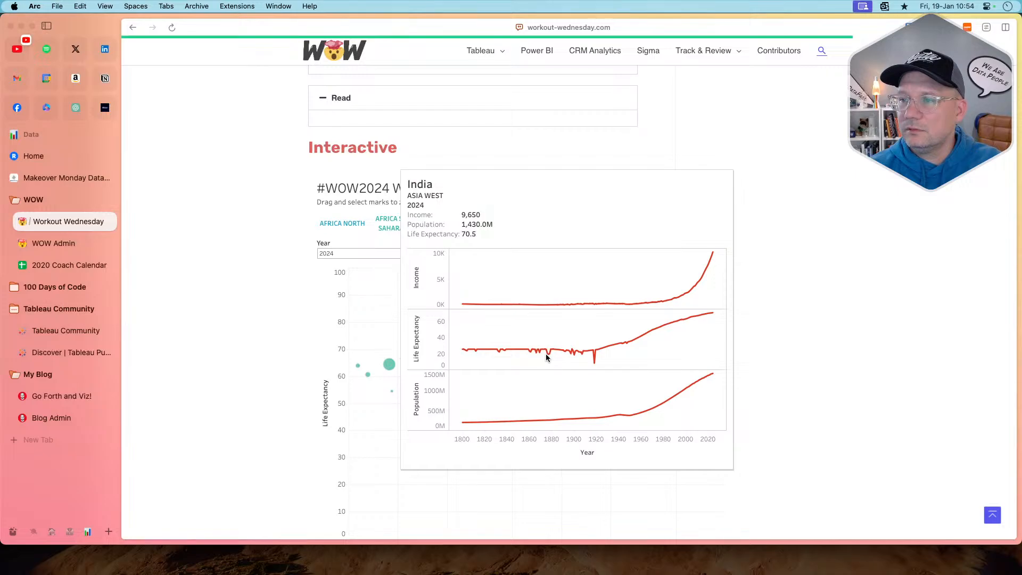
key(super+Tab)
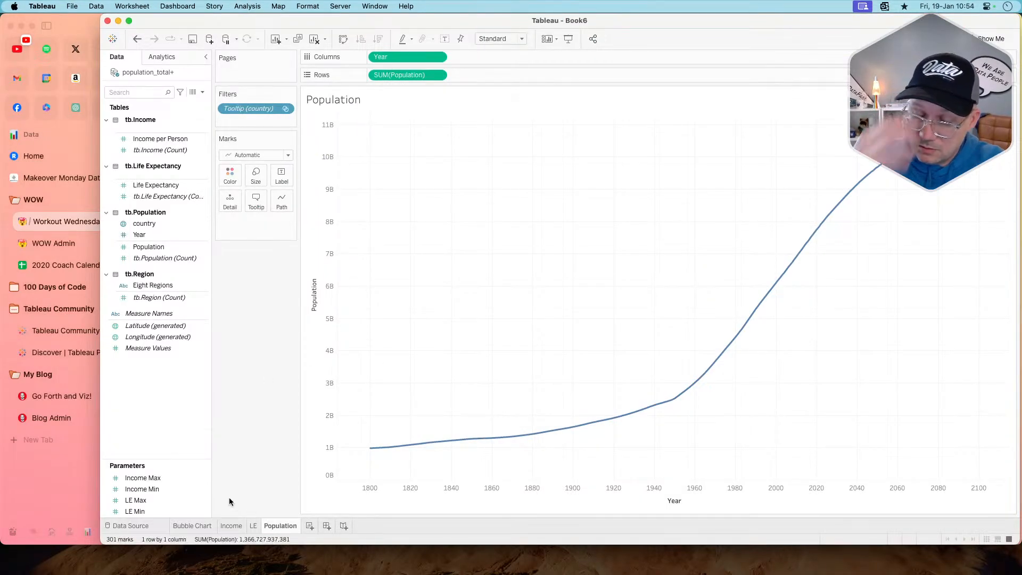
- Create a set named "country Set" from the country field with only India selected
right_click(174, 414)
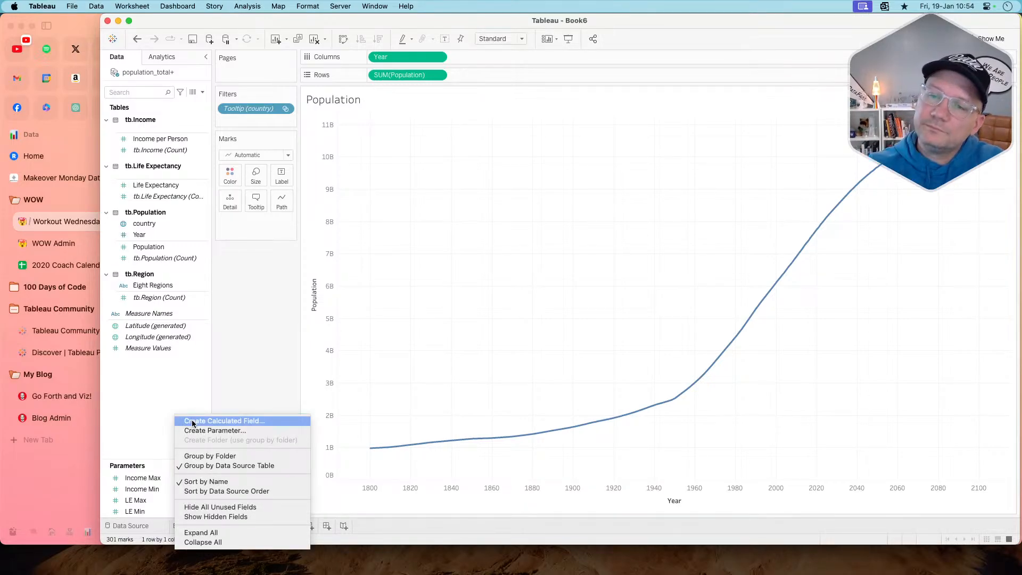
click(138, 379)
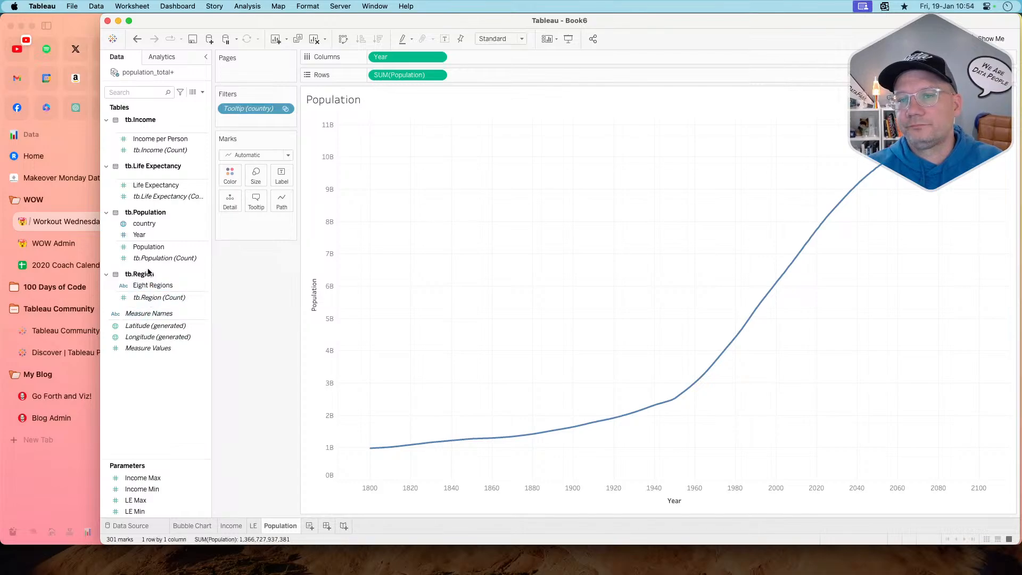
click(157, 224)
right_click(158, 224)
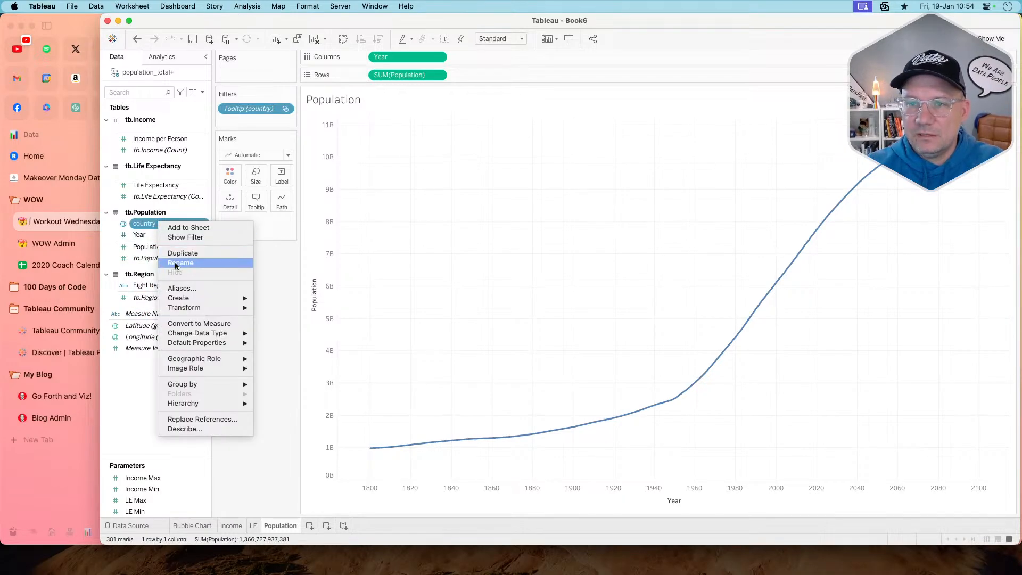
mouse_move(197, 299)
click(293, 314)
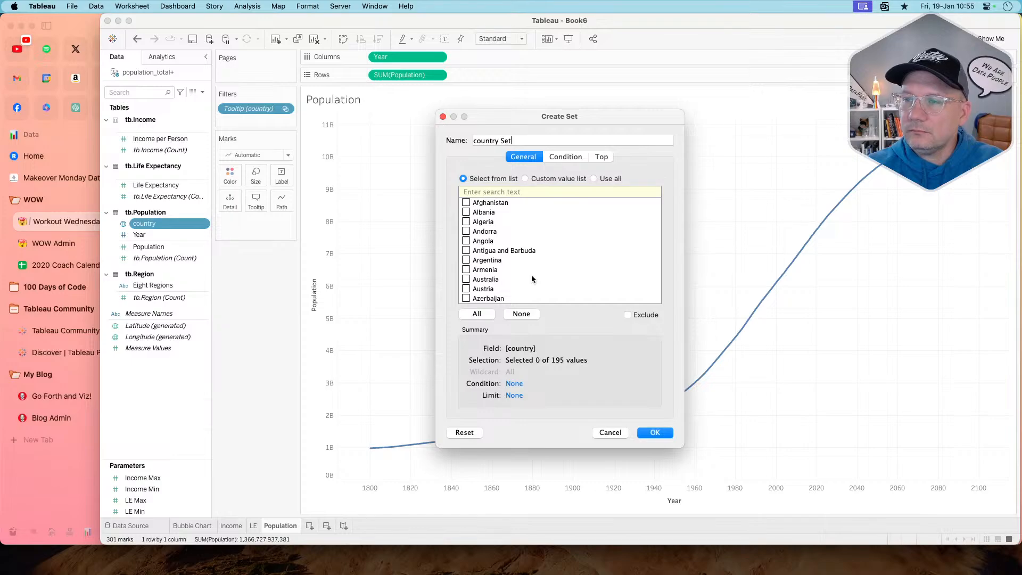
scroll(531, 275, down, 15)
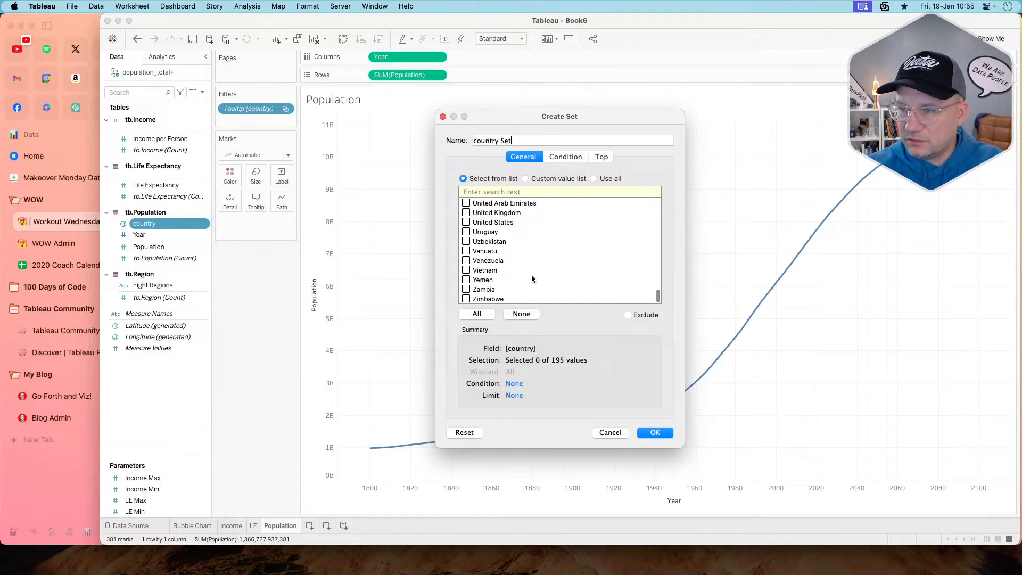
scroll(531, 275, up, 5)
scroll(531, 274, up, 3)
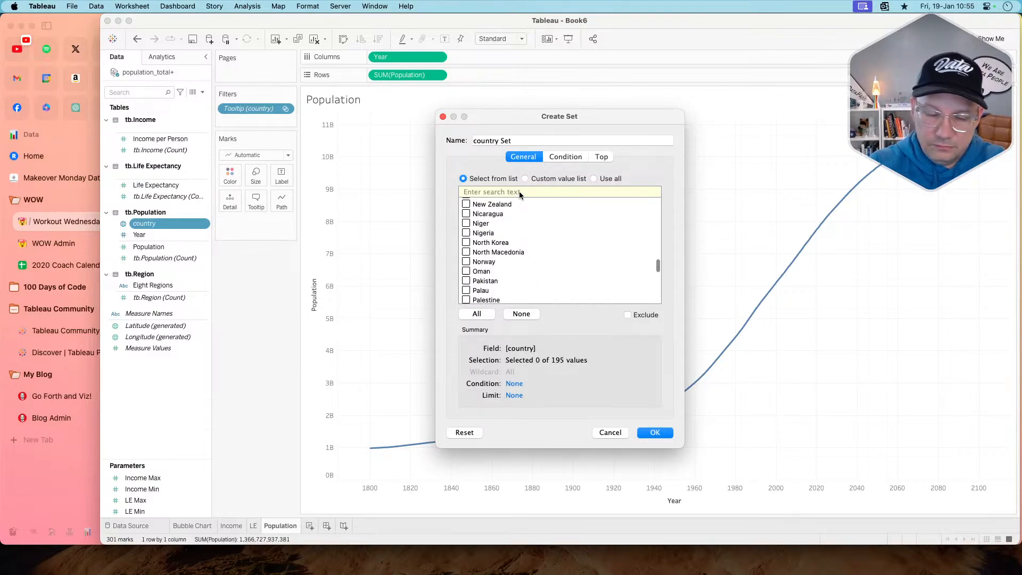
click(520, 192)
text(Ind)
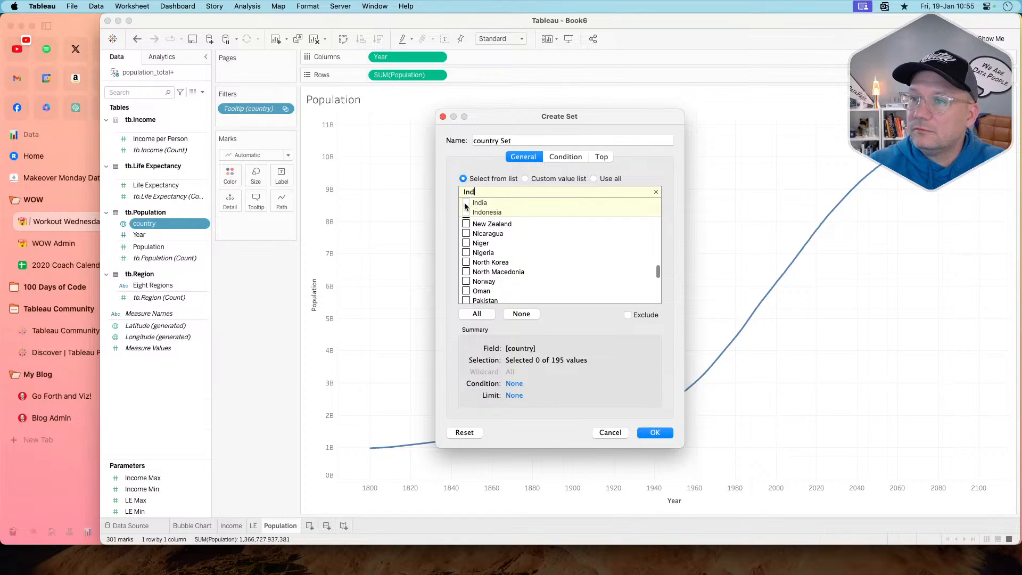
click(466, 203)
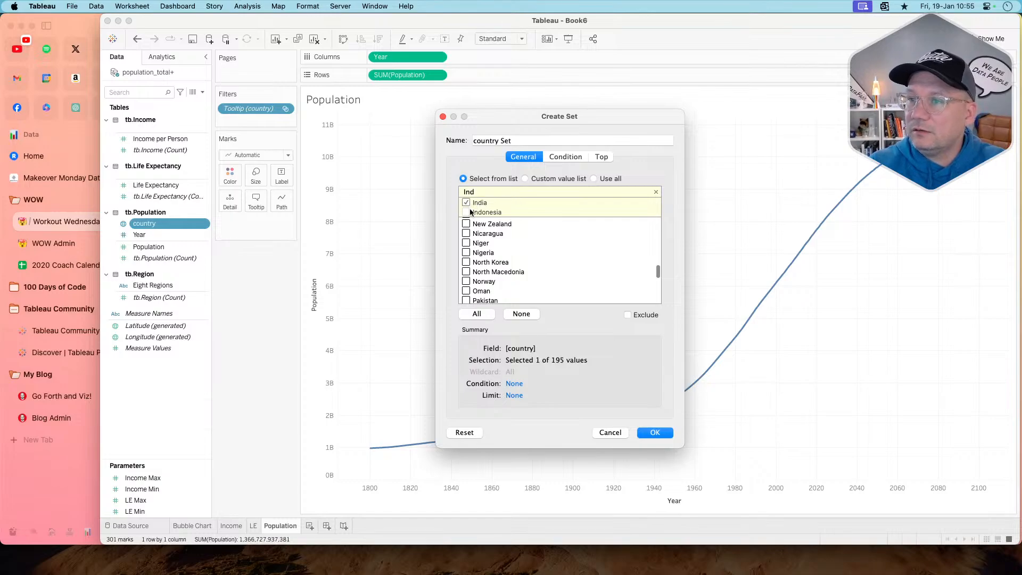
click(656, 432)
right_click(174, 406)
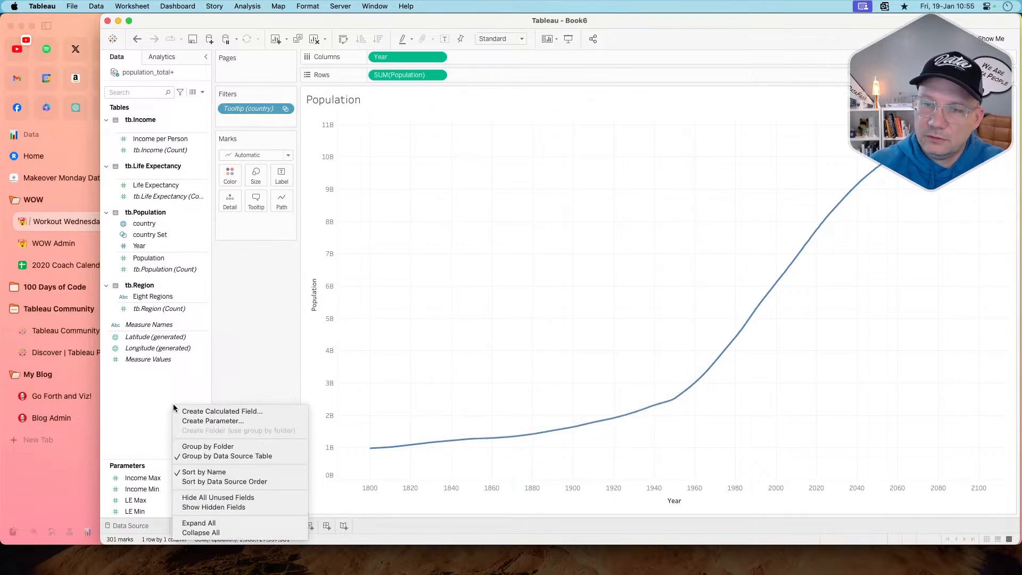
click(215, 411)
text(i)
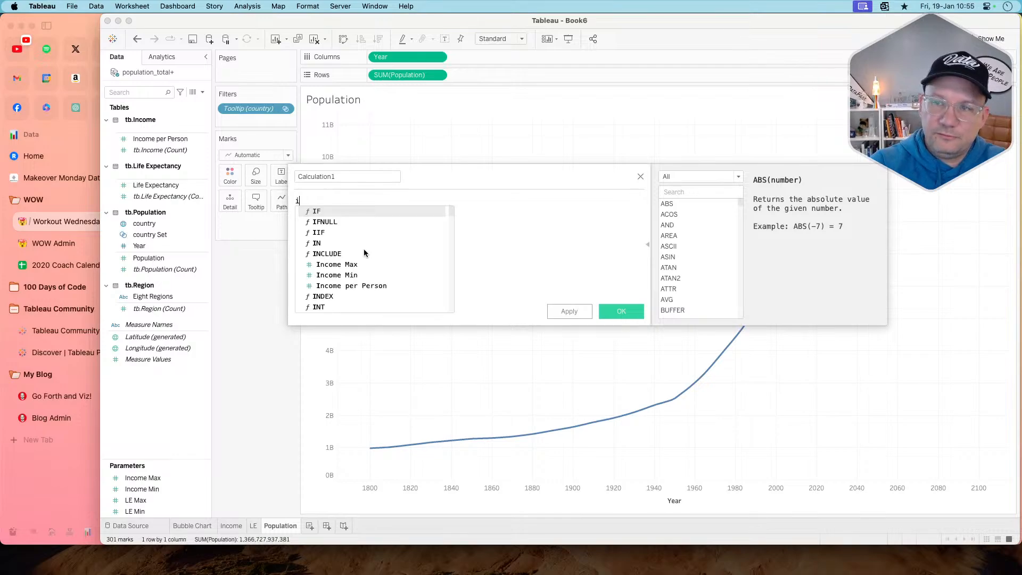
text(f cou)
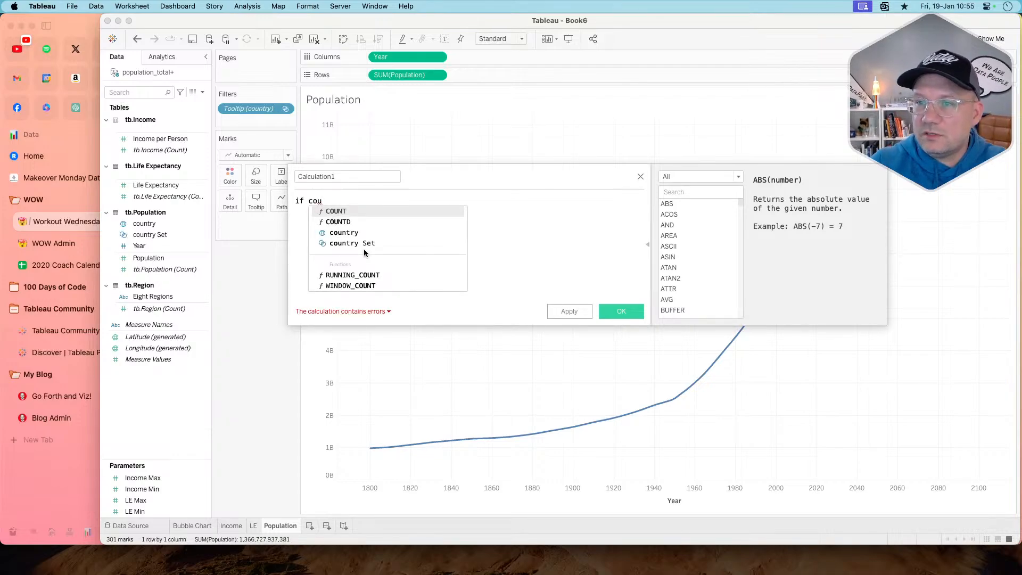
key(Down)
key(Down)
key(Down)
key(Down)
click(364, 247)
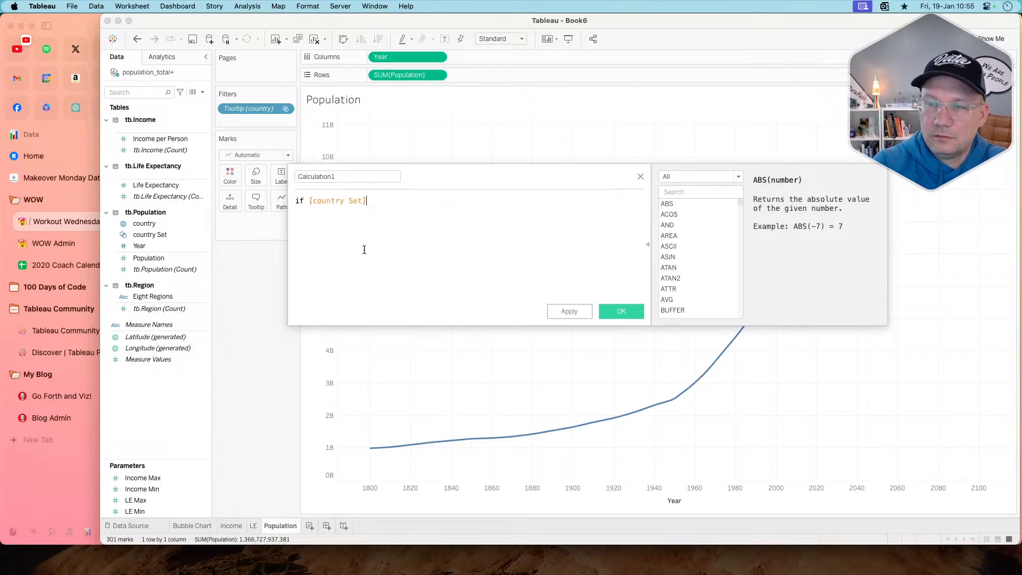
text(then)
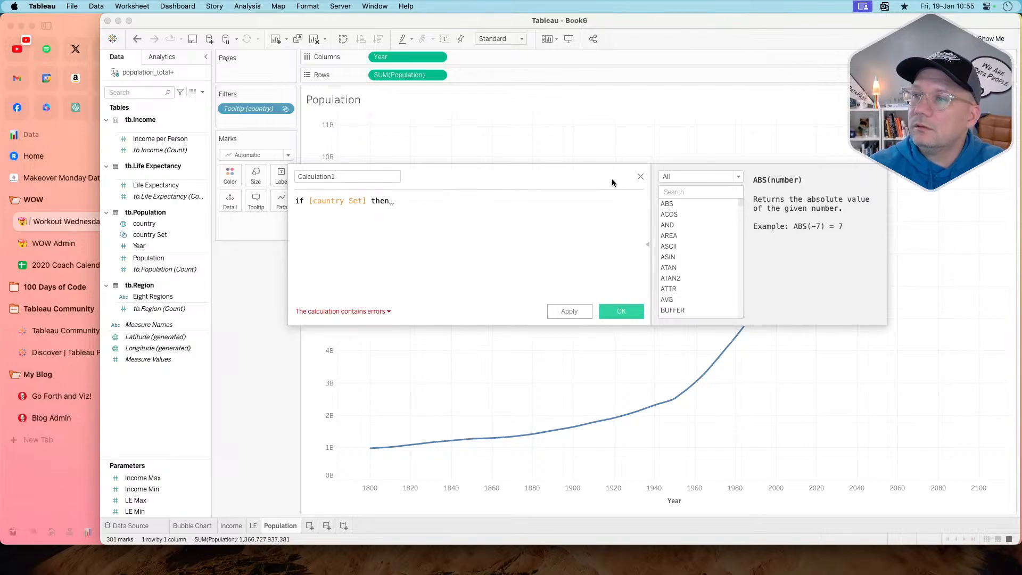
click(641, 176)
- Color the Population sheet's line by Eight Regions, and open the LE sheet
click(168, 296)
drag(168, 295, 232, 178)
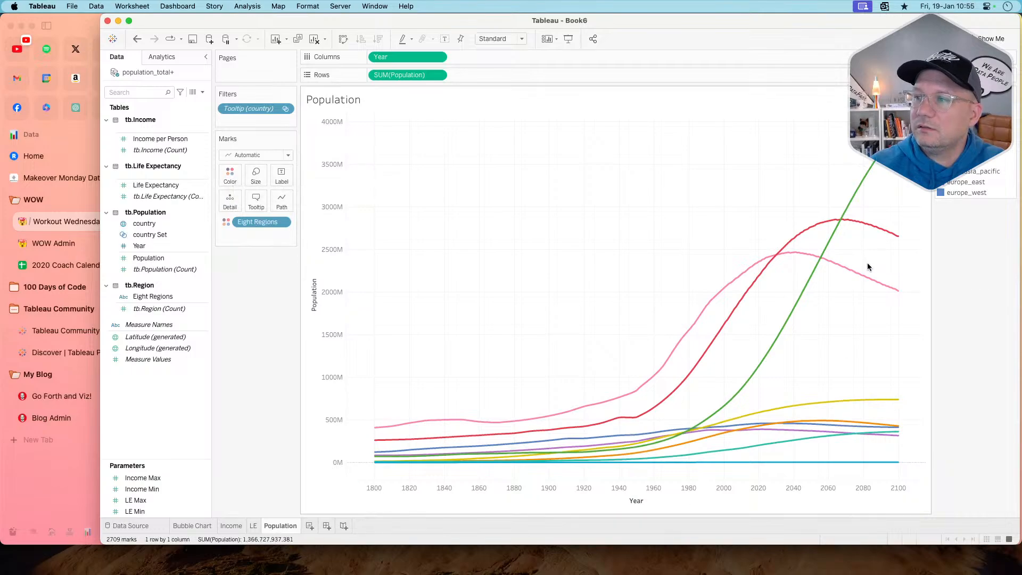
click(254, 527)
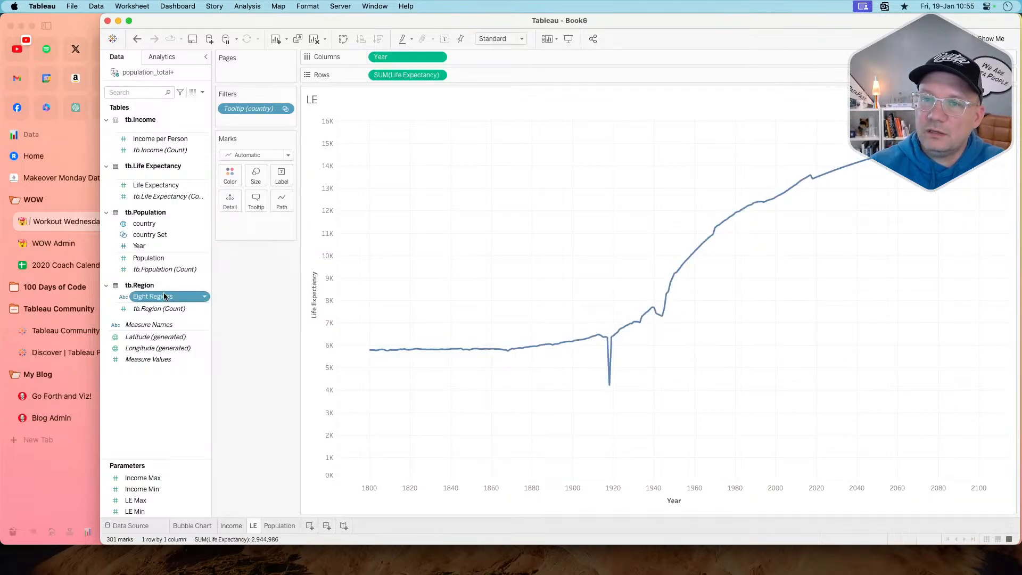
- Color the LE and Income sheets' lines by Eight Regions, and return to the Bubble Chart sheet
drag(167, 296, 230, 176)
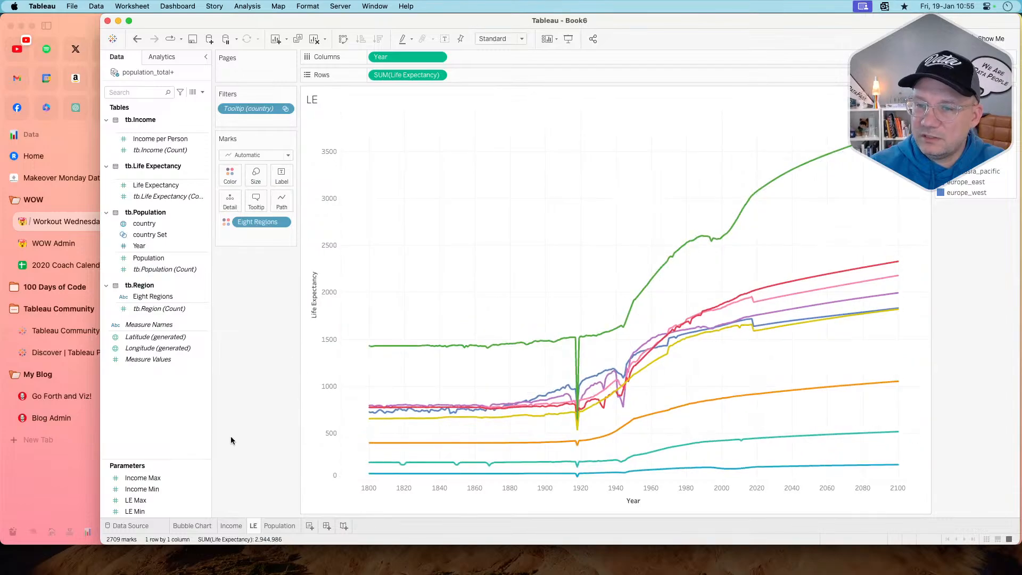
click(230, 526)
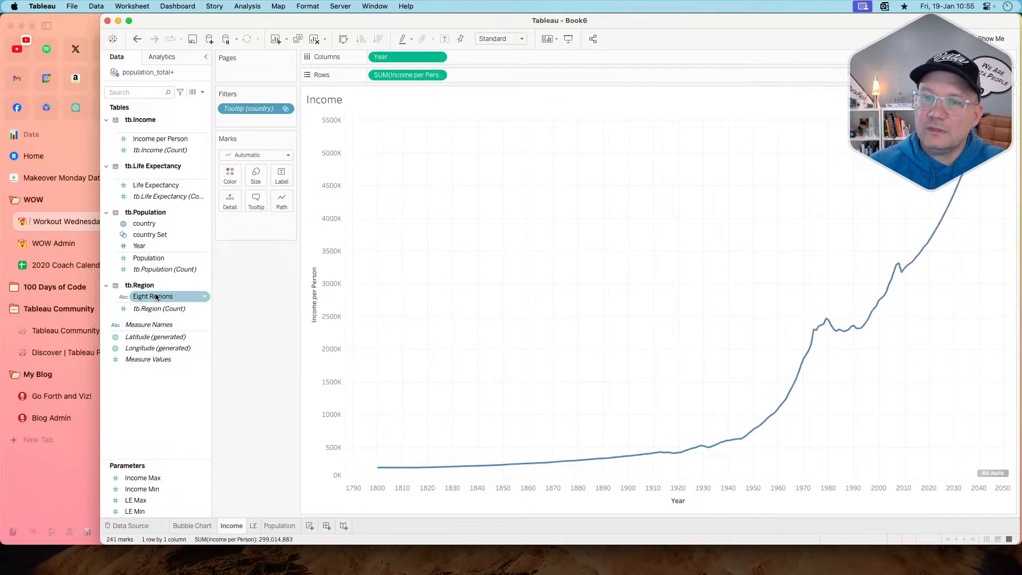
drag(153, 296, 230, 176)
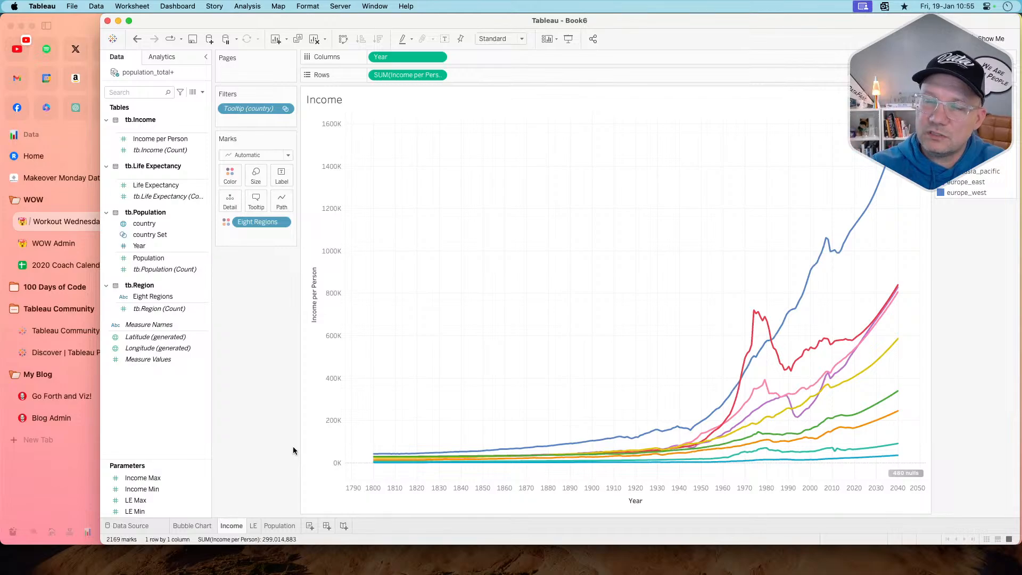
click(194, 527)
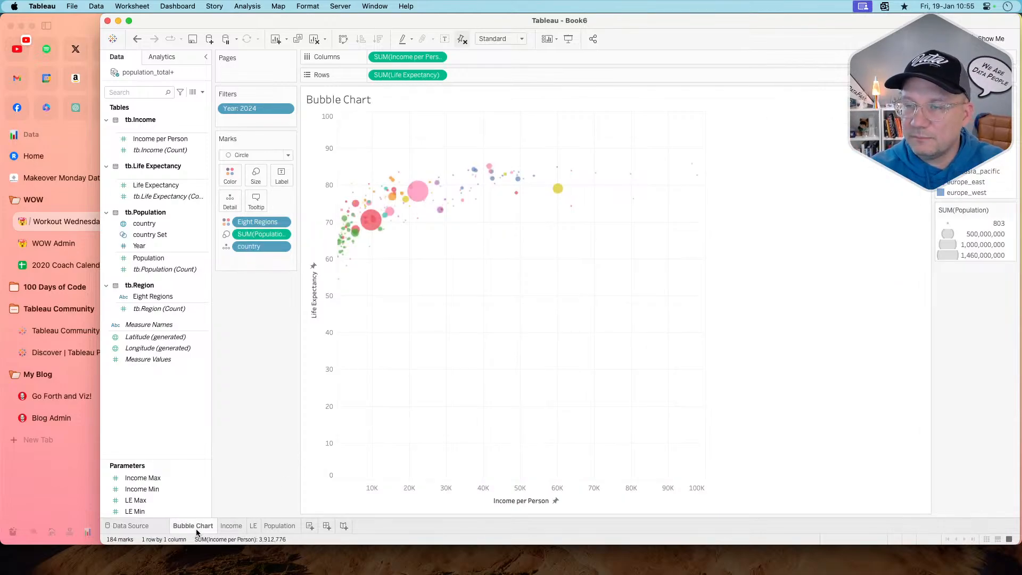
mouse_move(367, 218)
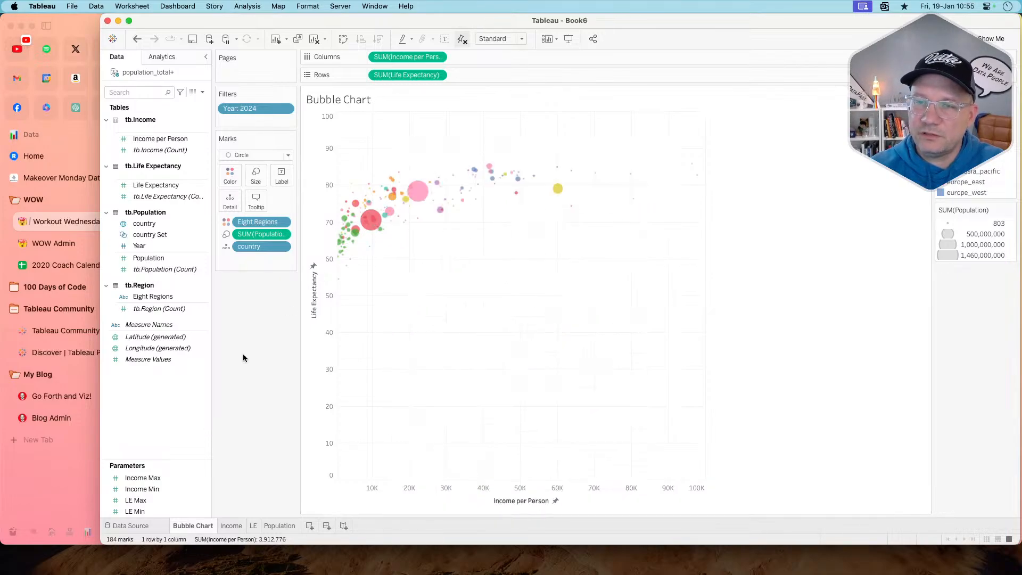
- Rename the Eight Regions field in the tb.Region table as "Regions"
right_click(153, 303)
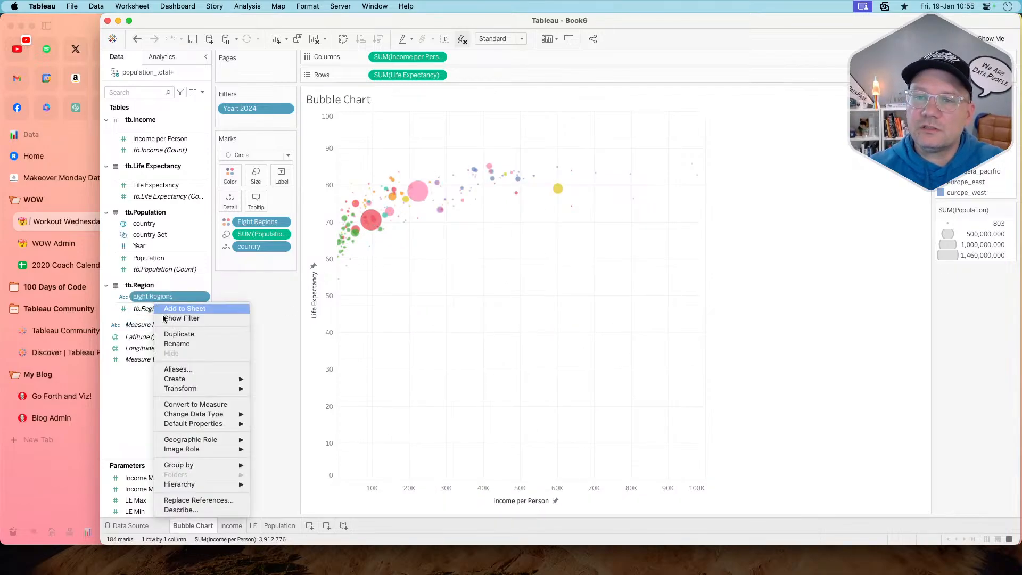
click(185, 345)
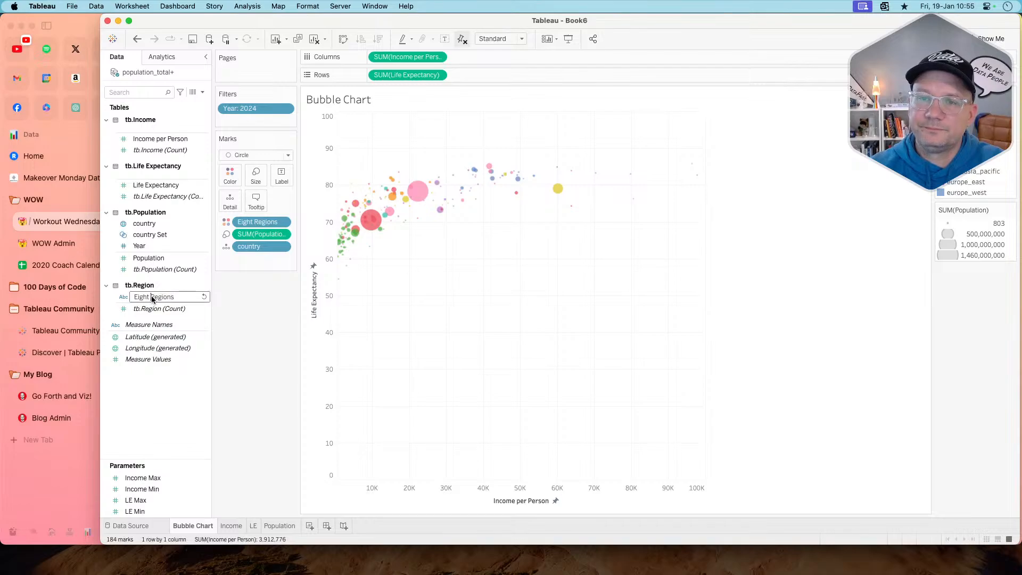
drag(153, 301, 126, 299)
key(BackSpace)
key(Return)
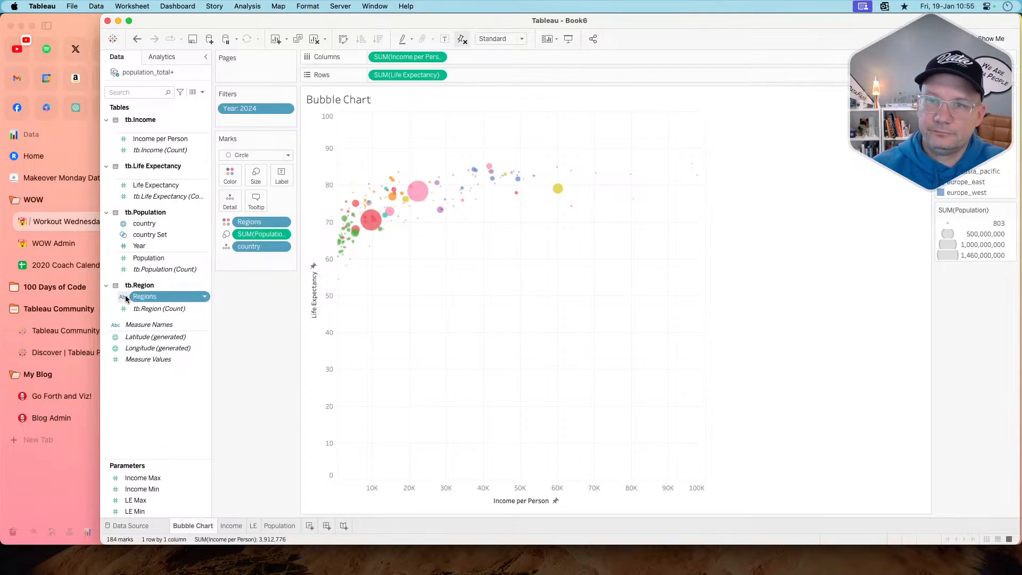
- Open the Regions field's aliases and set the alias of africa_north to "Africa North"
right_click(147, 296)
click(170, 361)
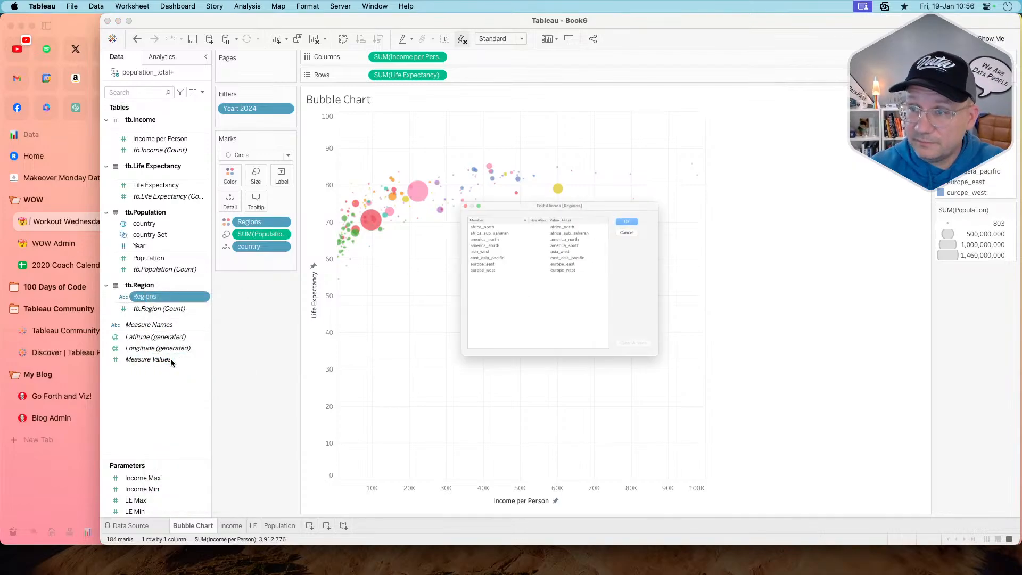
double_click(572, 196)
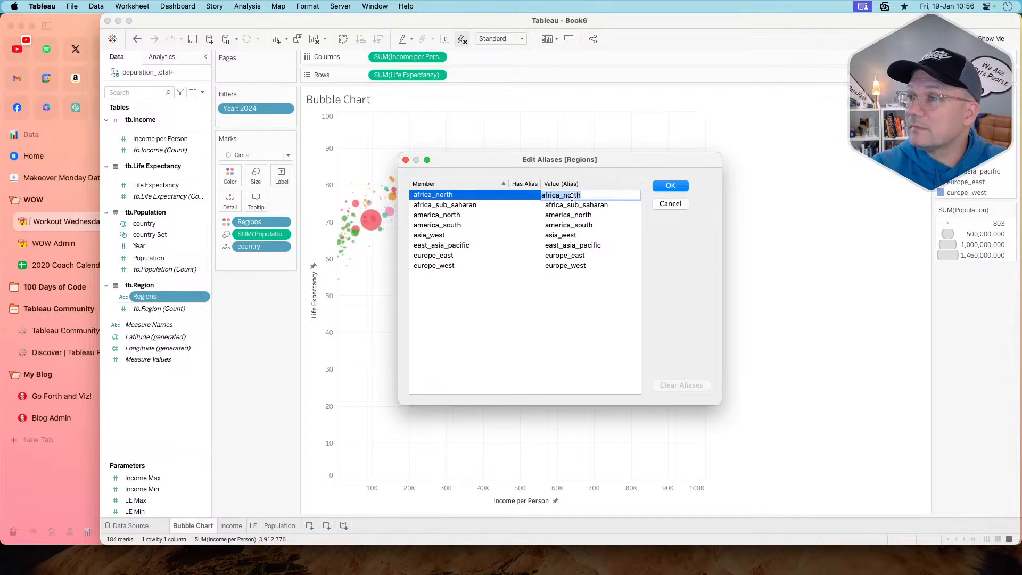
text(Africa N)
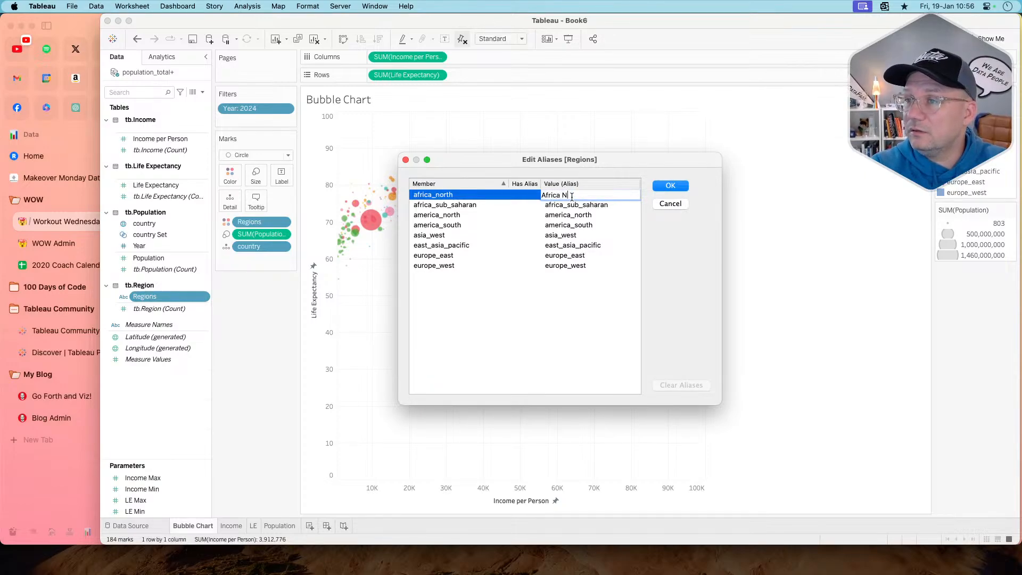
text(orth)
key(Return)
- Set the alias of africa_sub_saharan to "Africa Sub-Saharan"
click(573, 205)
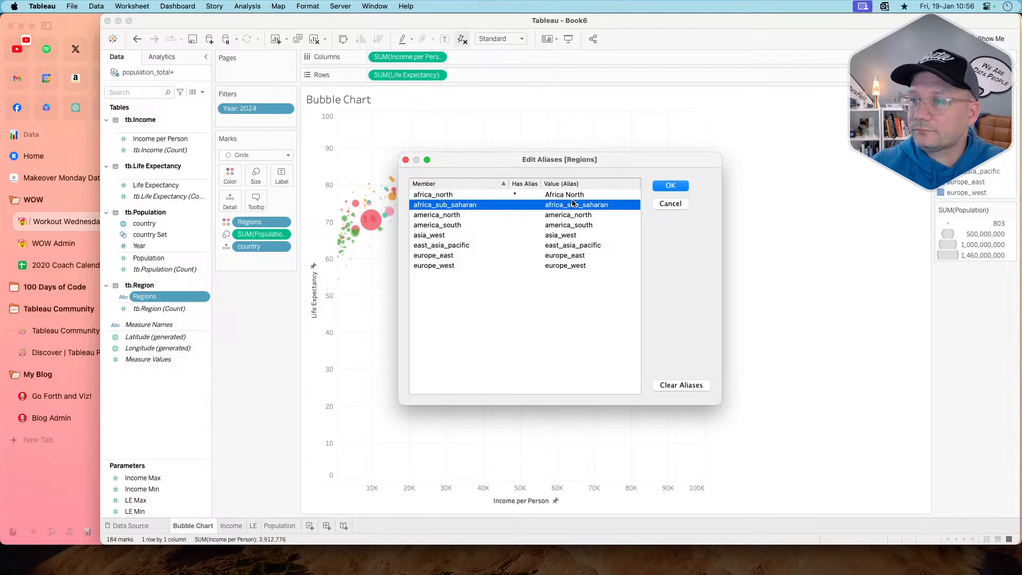
double_click(564, 205)
click(563, 205)
text(Afri)
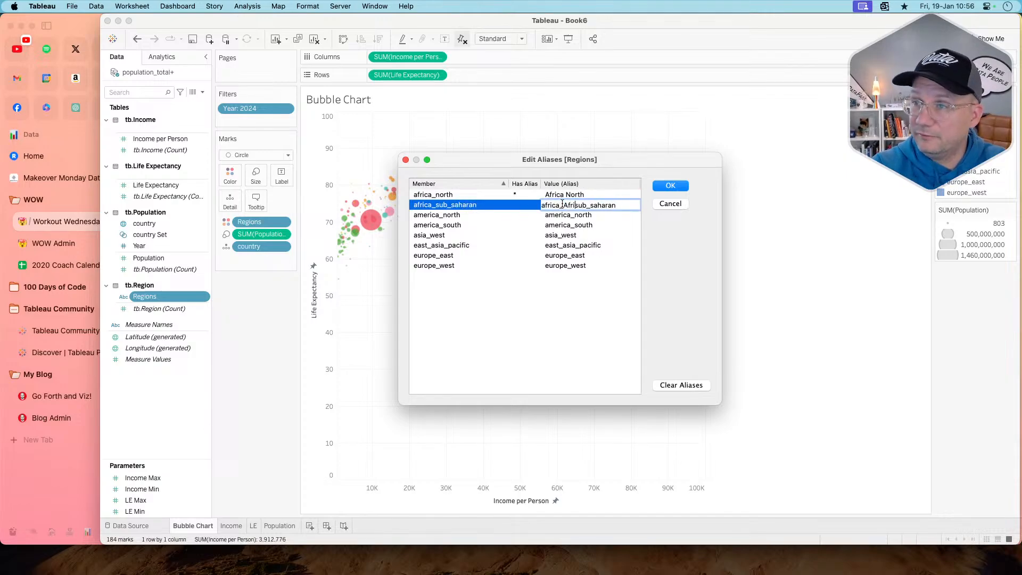
text(c)
key(super+a)
text(Af)
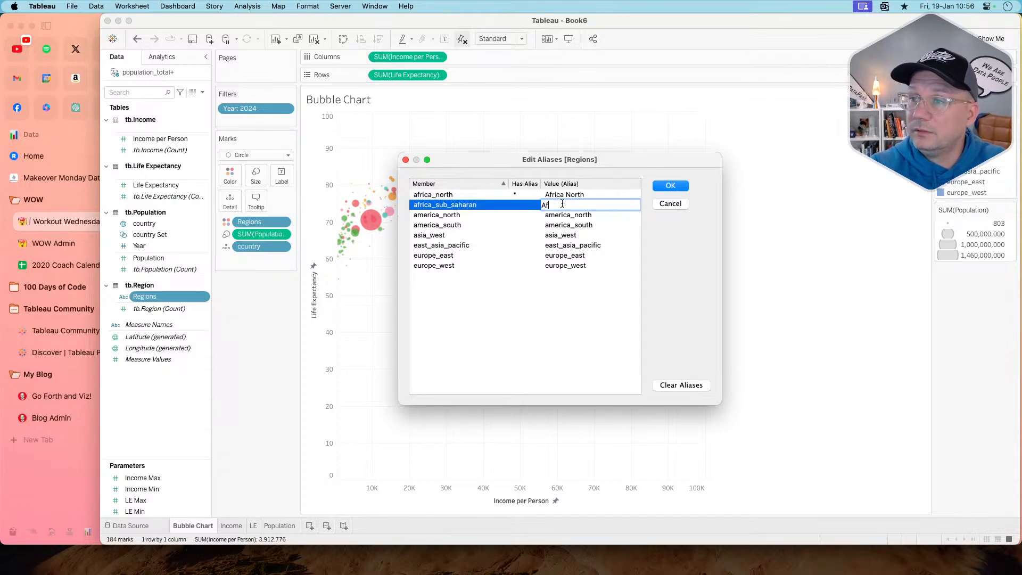
text(rica)
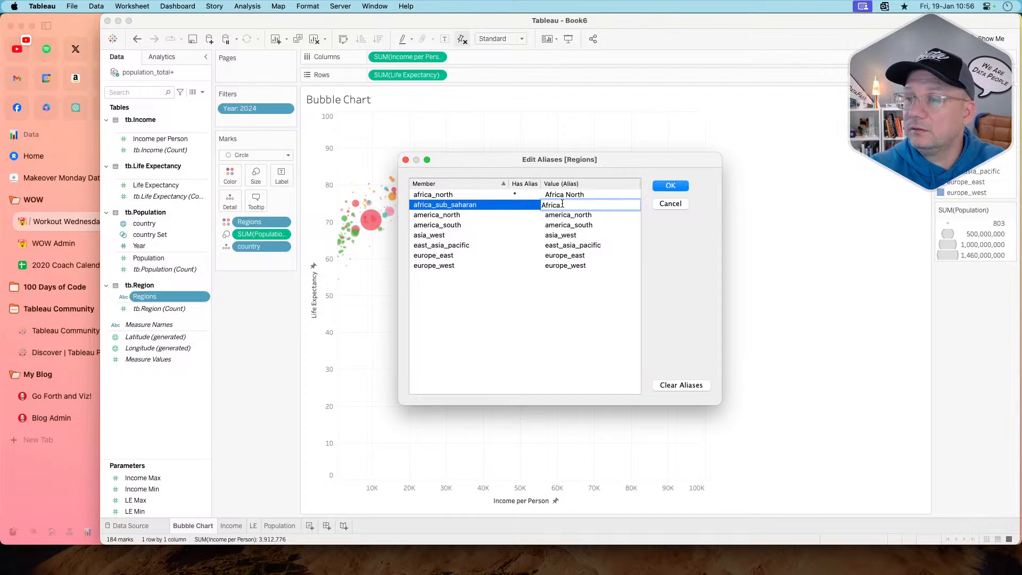
text( Sub)
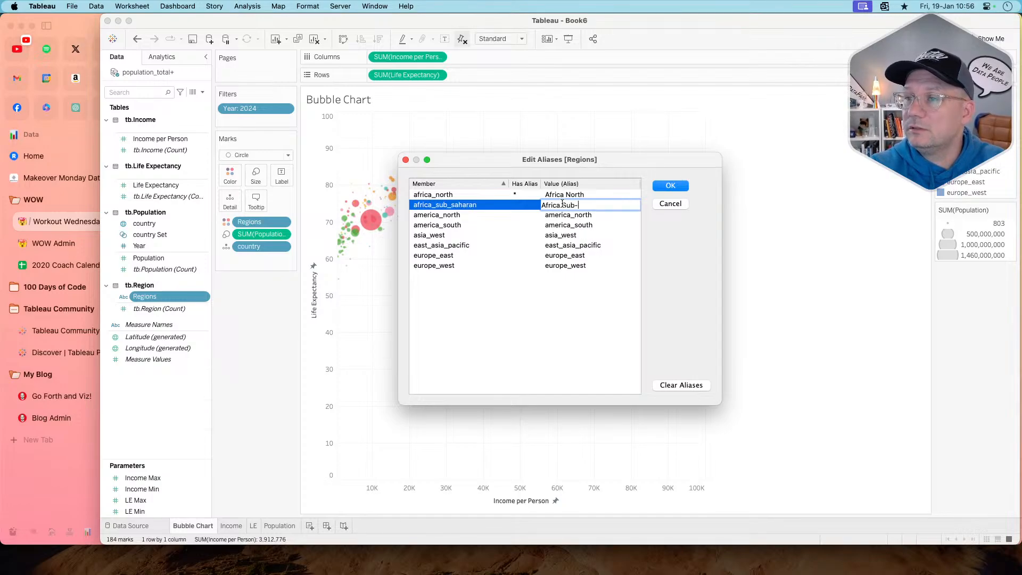
text(-Saharan)
key(Return)
- Set the aliases of america_north and america_south to "America North" and "America South"
double_click(563, 215)
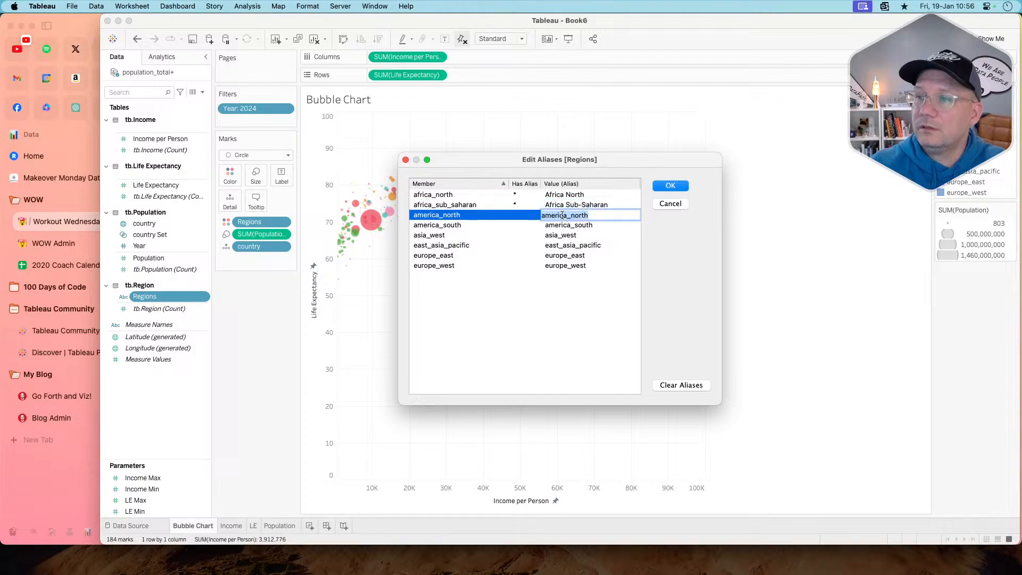
text(America)
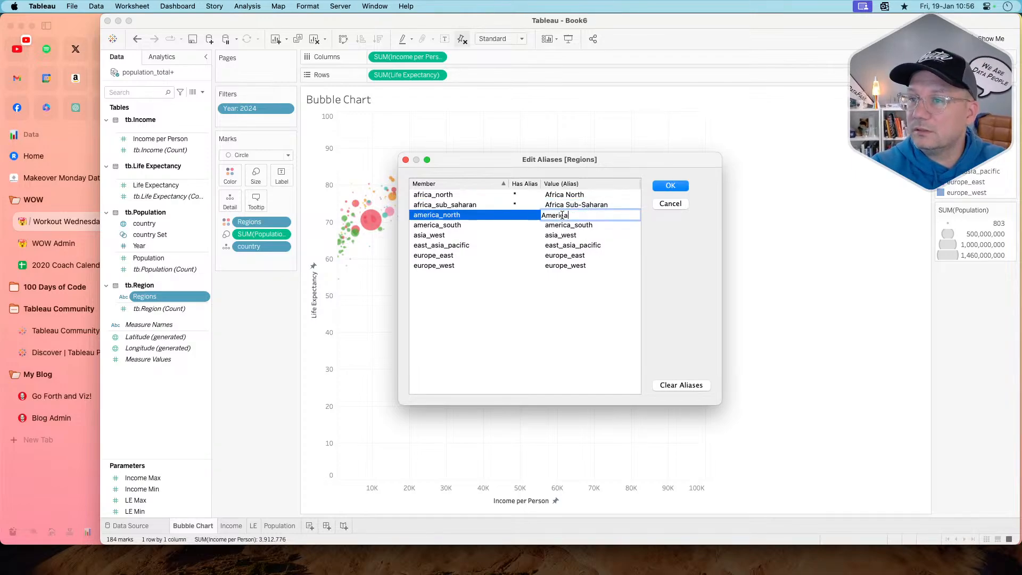
text( North)
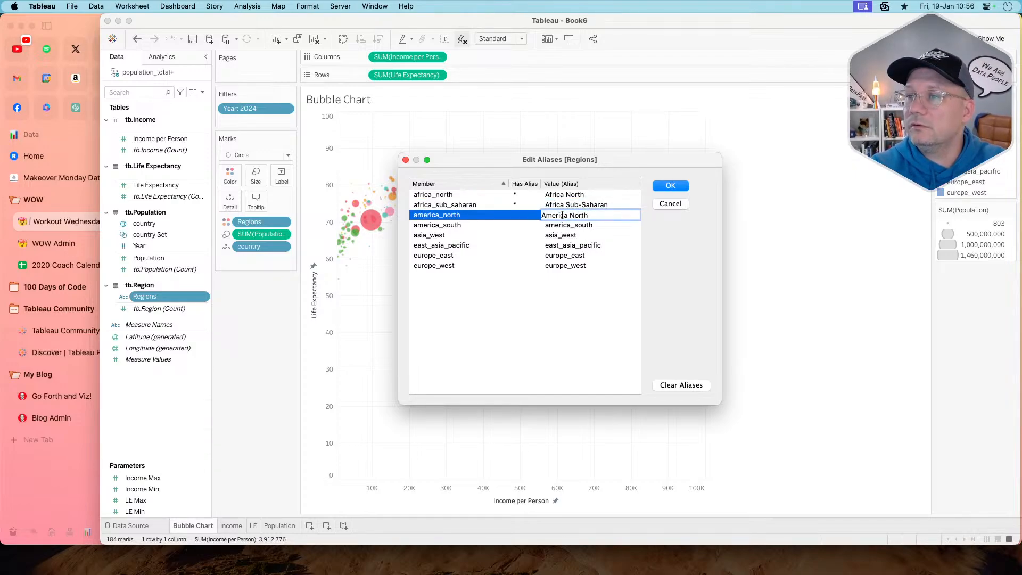
key(Return)
double_click(562, 224)
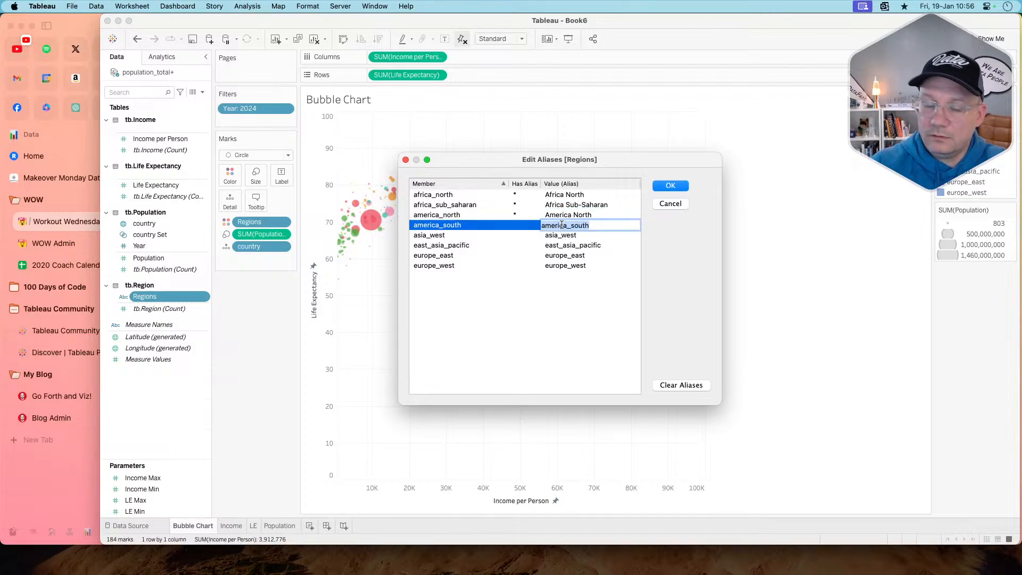
text(America South)
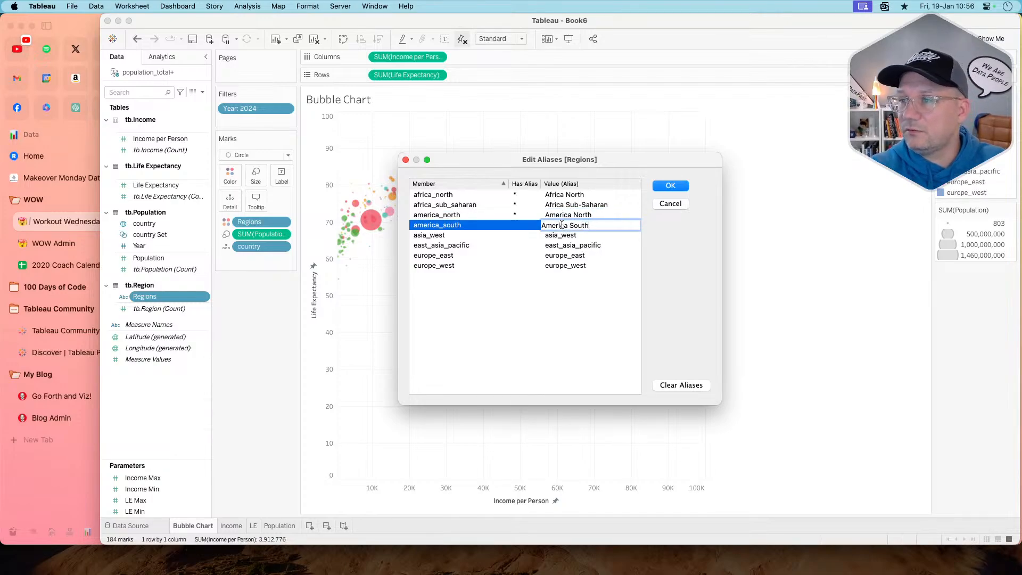
key(Return)
- Set the alias of asia_west to "Asia West" and of east_asia_pacific to "East Asia Pacific"
double_click(562, 233)
text(A)
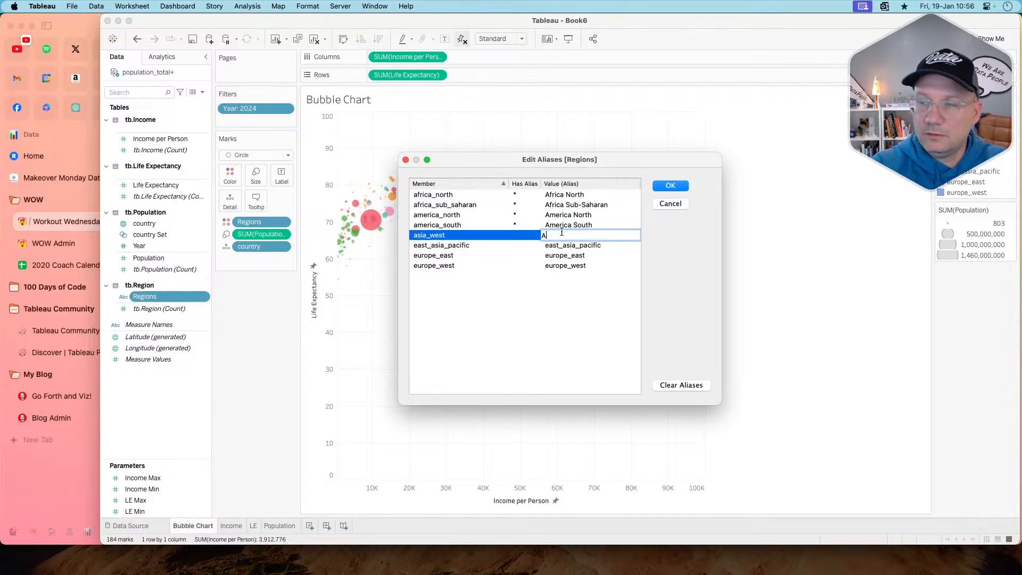
text(sia West)
key(Return)
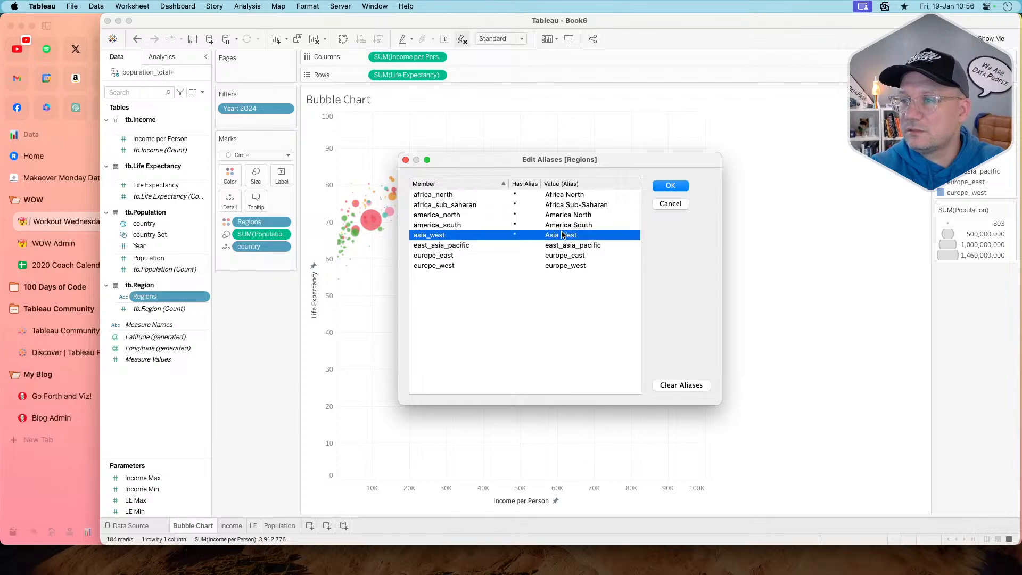
double_click(563, 247)
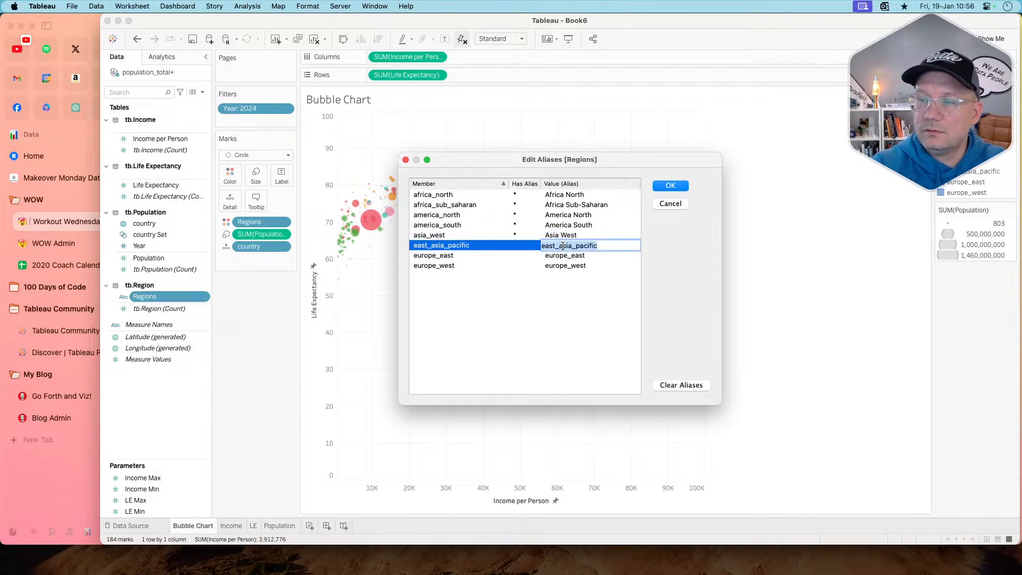
text(East)
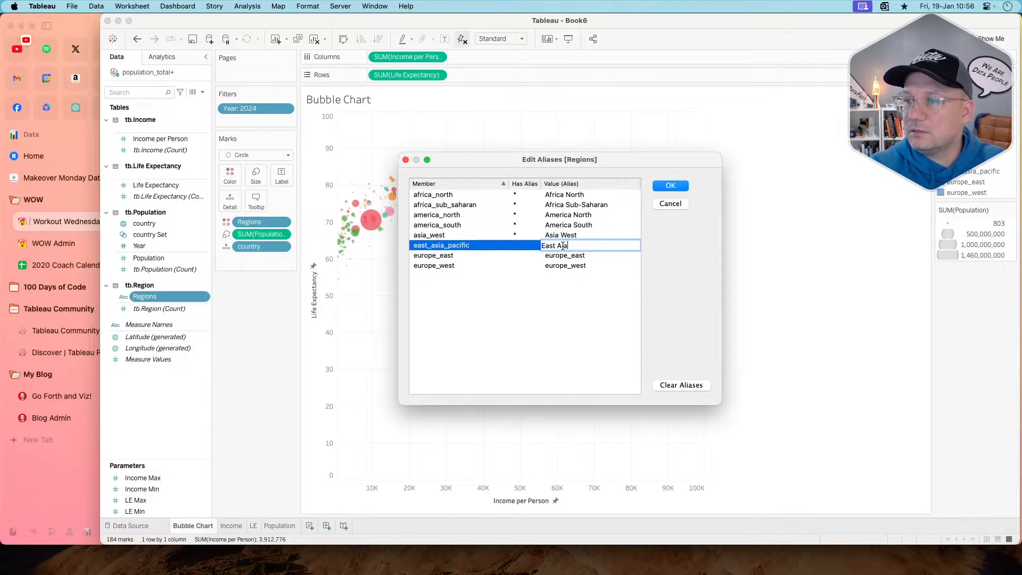
text( Asia P)
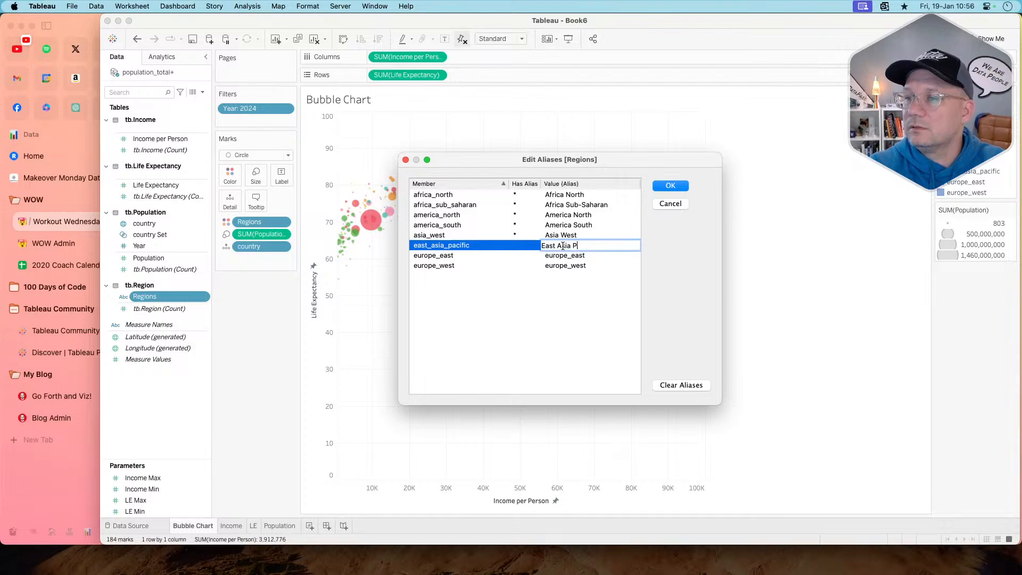
text(acific)
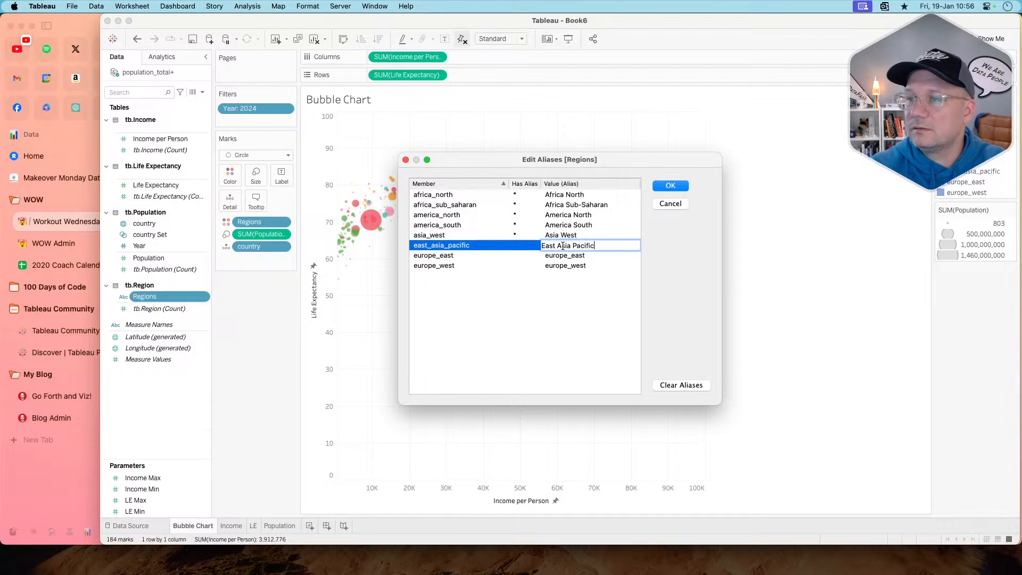
- Set the aliases of europe_east and europe_west to "Europe East" and "Europe West", and apply the region aliases
double_click(567, 256)
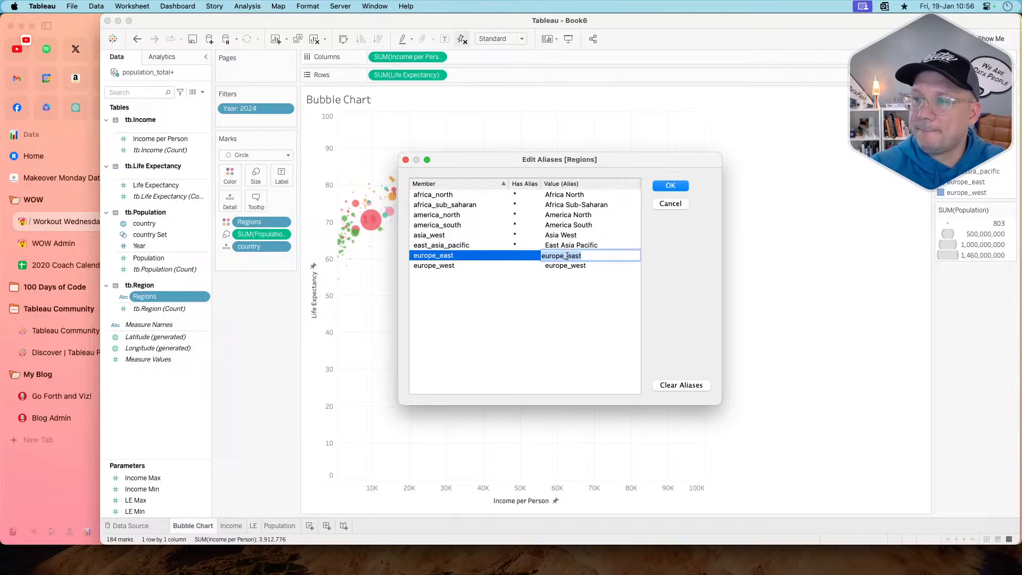
text(Eu)
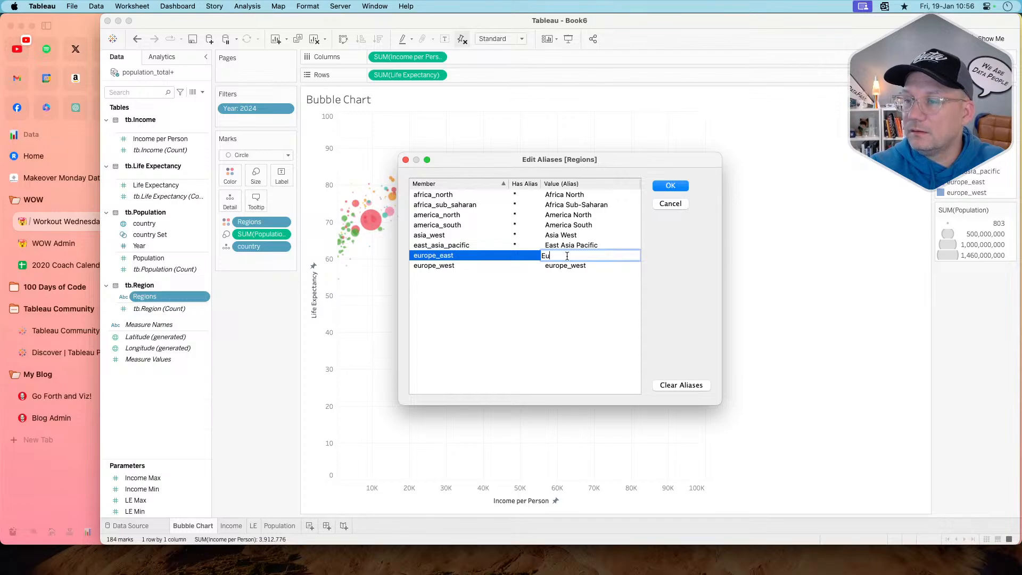
text(rope East)
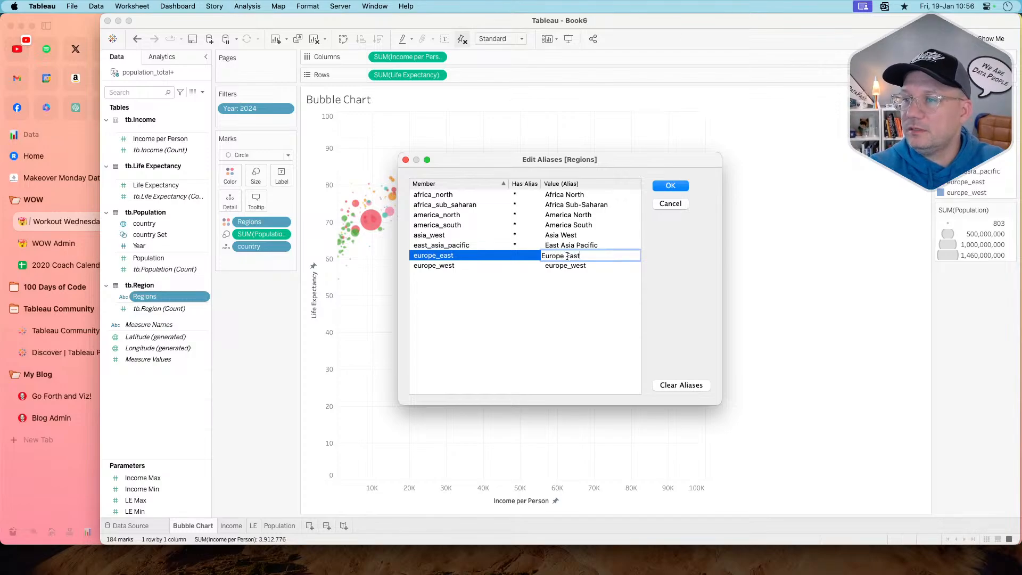
key(Return)
double_click(565, 265)
text(E)
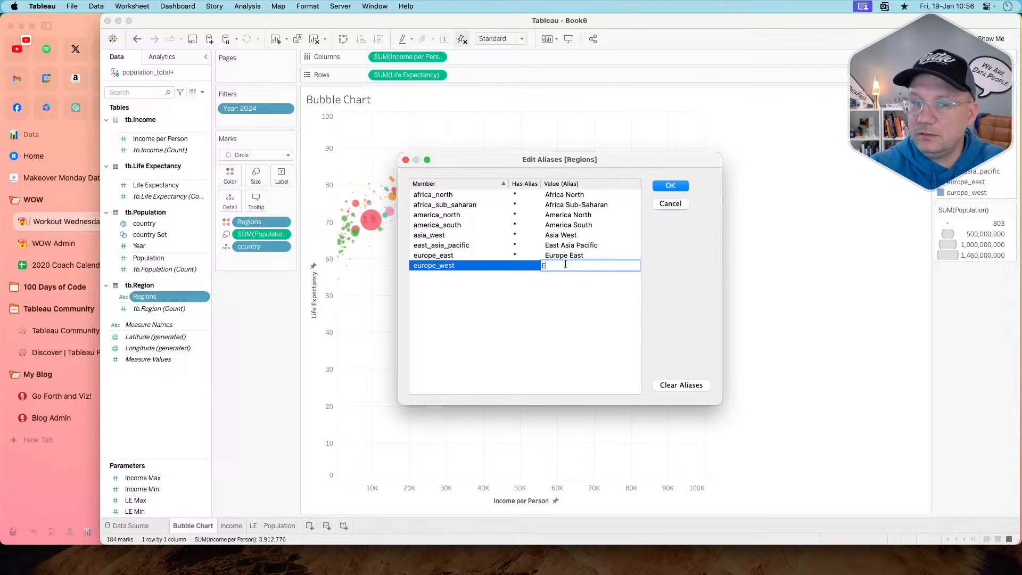
text(urope)
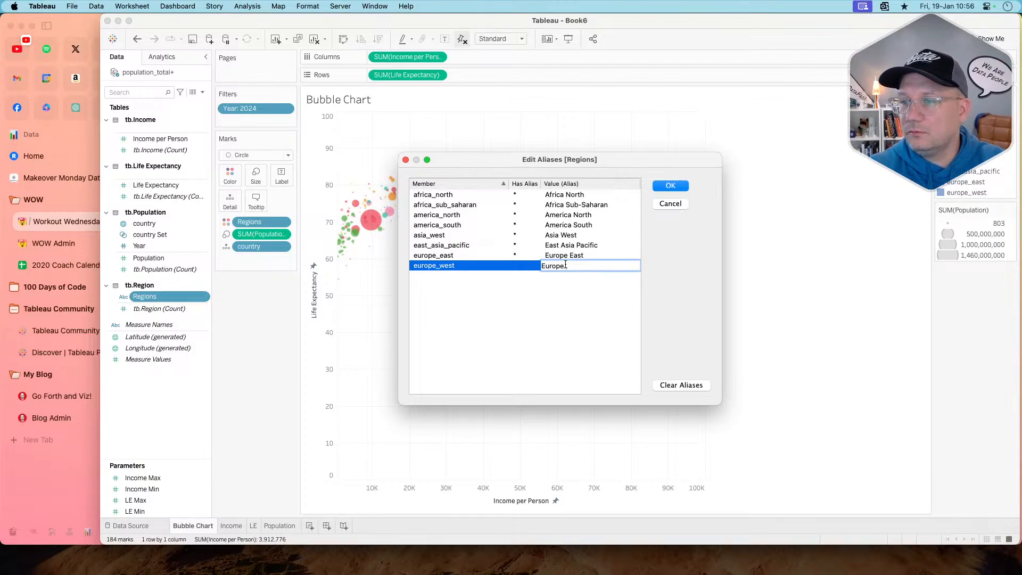
text( West)
key(Return)
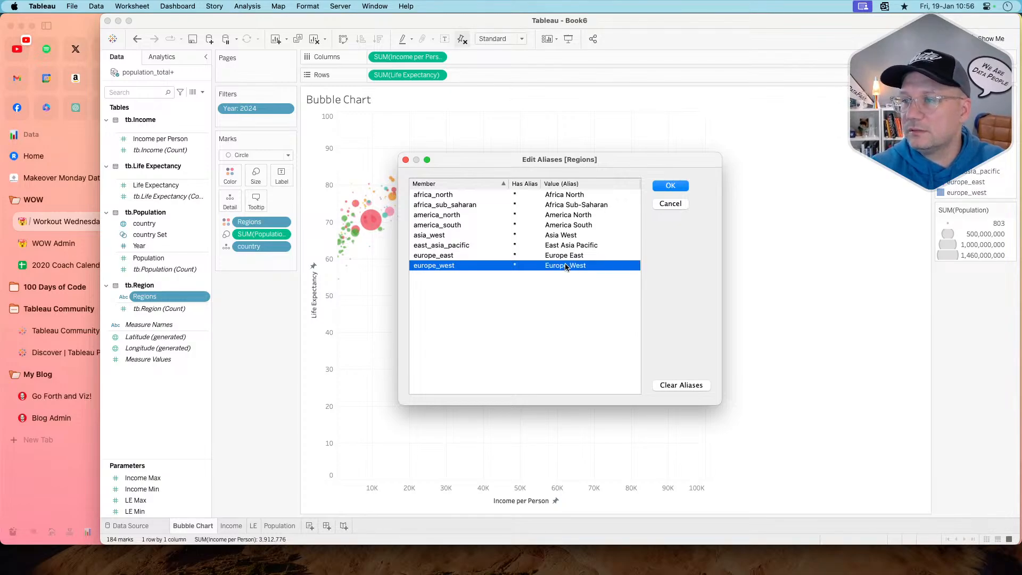
click(681, 185)
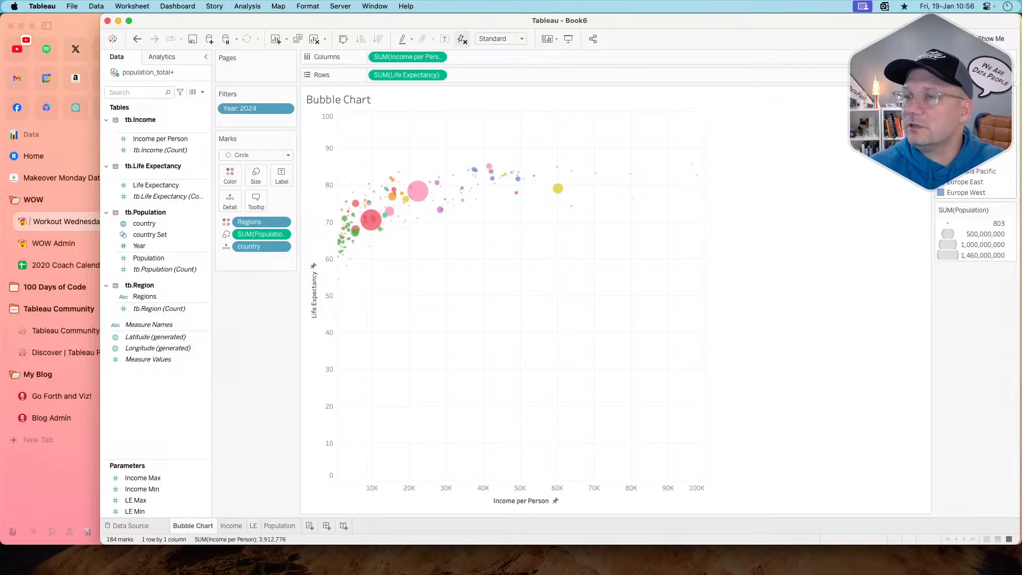
- Keep only the Null region's marks in the bubble chart, using its entry in the color legend
click(964, 150)
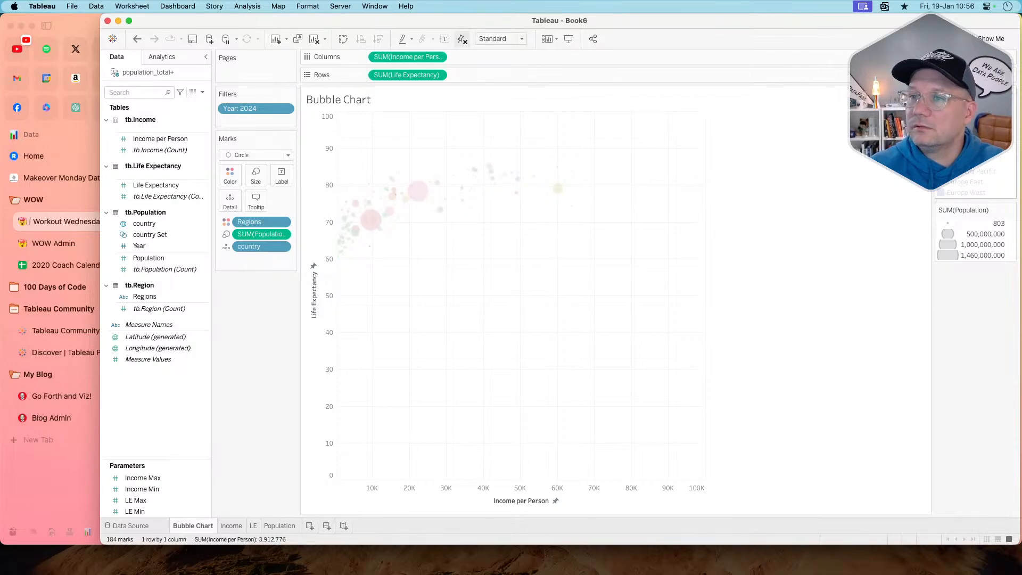
mouse_move(371, 249)
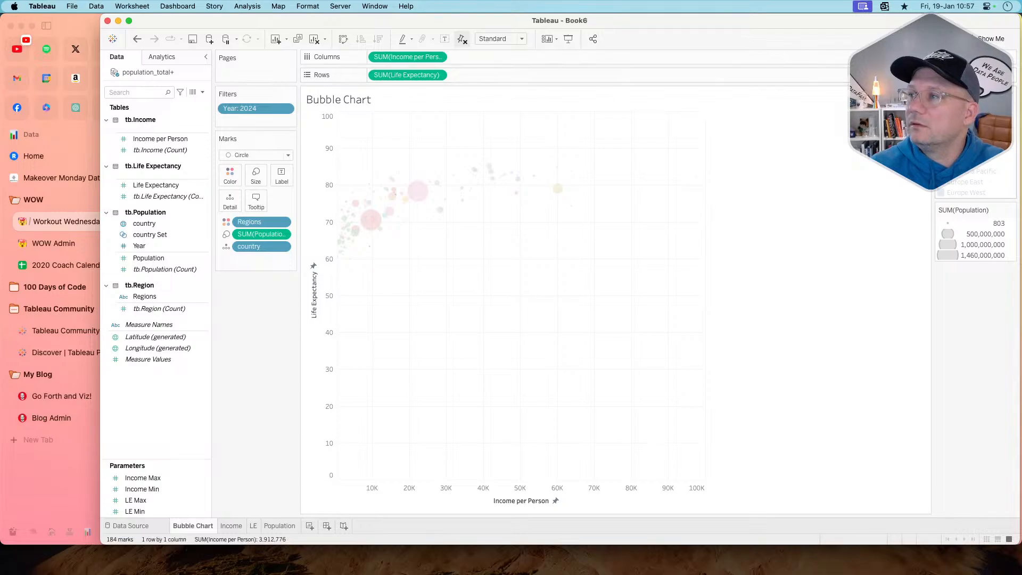
right_click(969, 171)
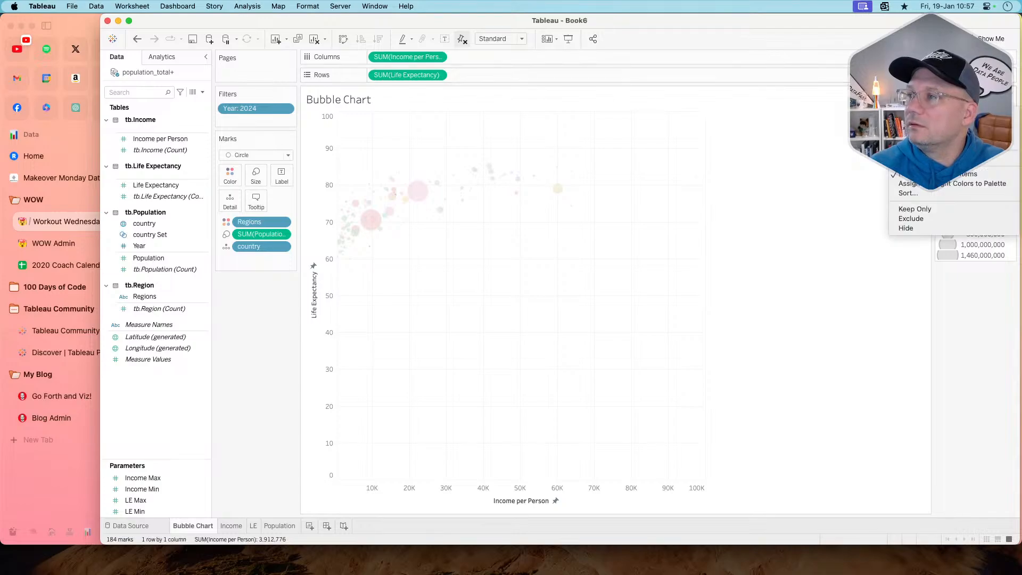
click(931, 209)
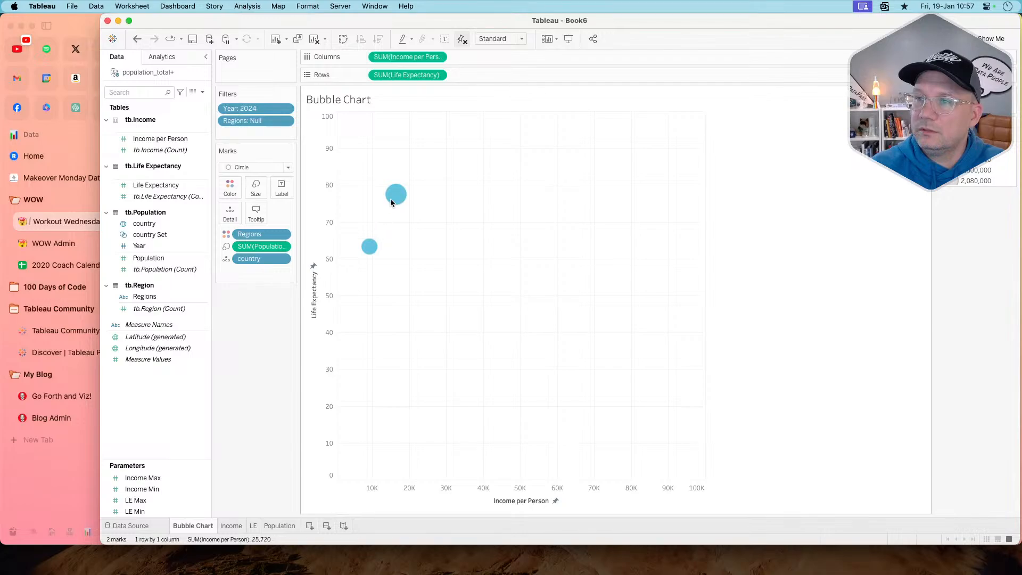
mouse_move(392, 201)
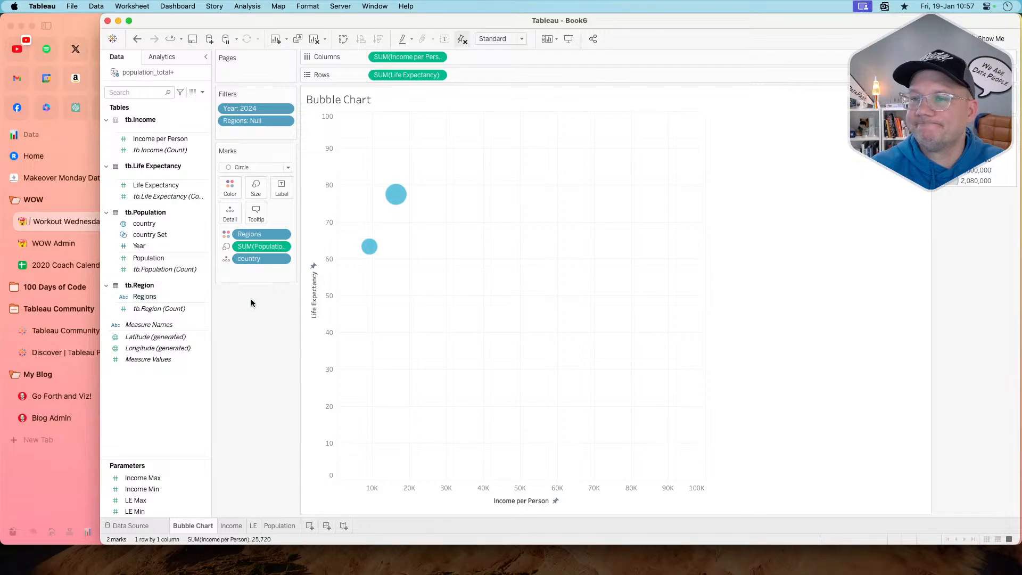
- Edit the Regions filter so that Null is excluded and all the named regions are kept
click(1010, 96)
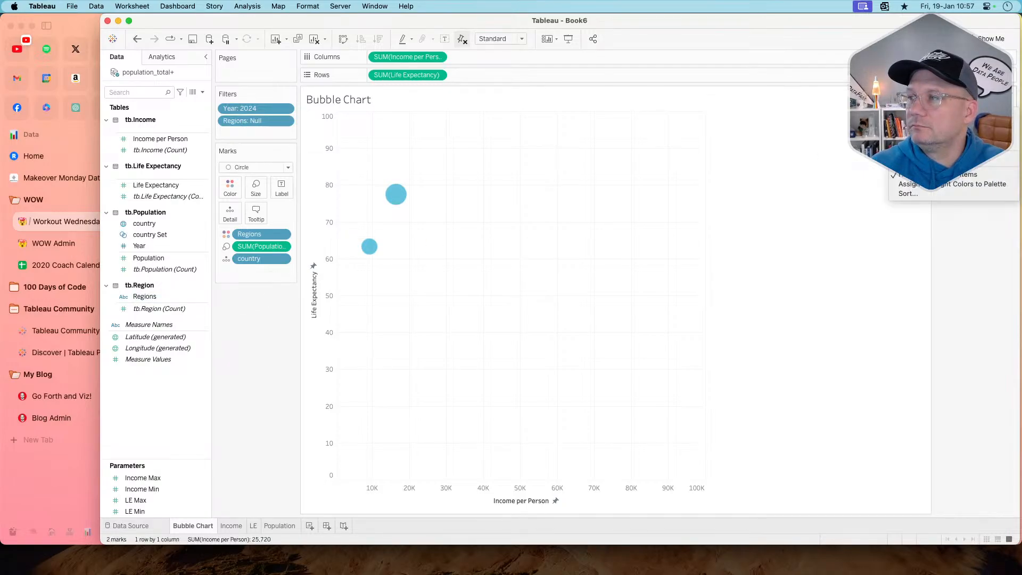
click(502, 243)
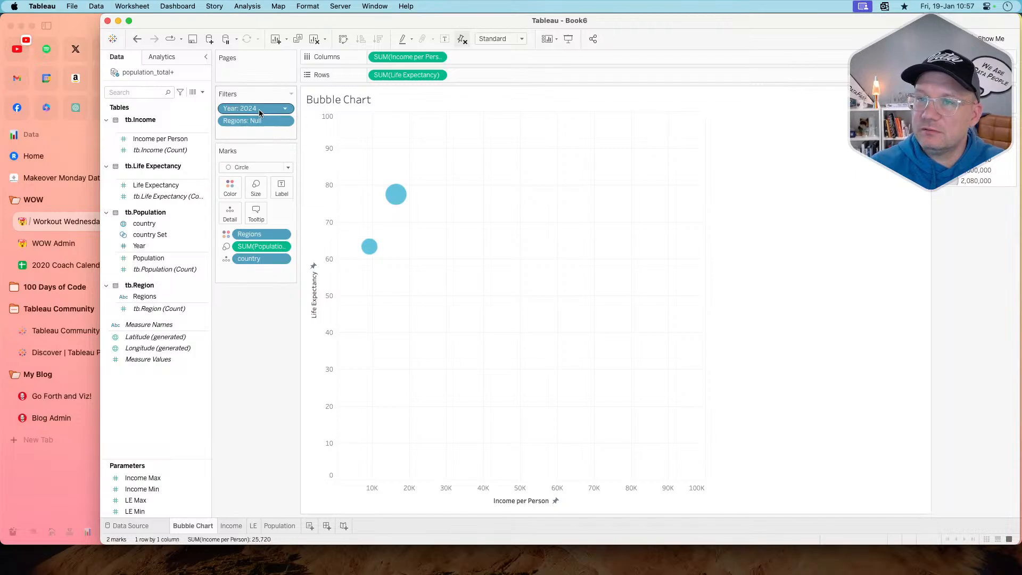
click(287, 121)
click(250, 133)
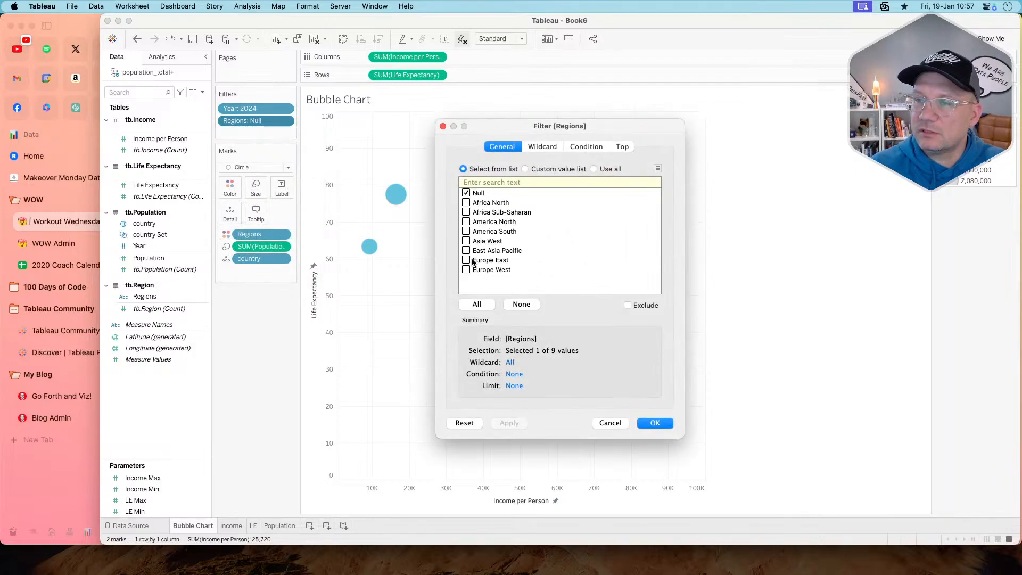
click(654, 424)
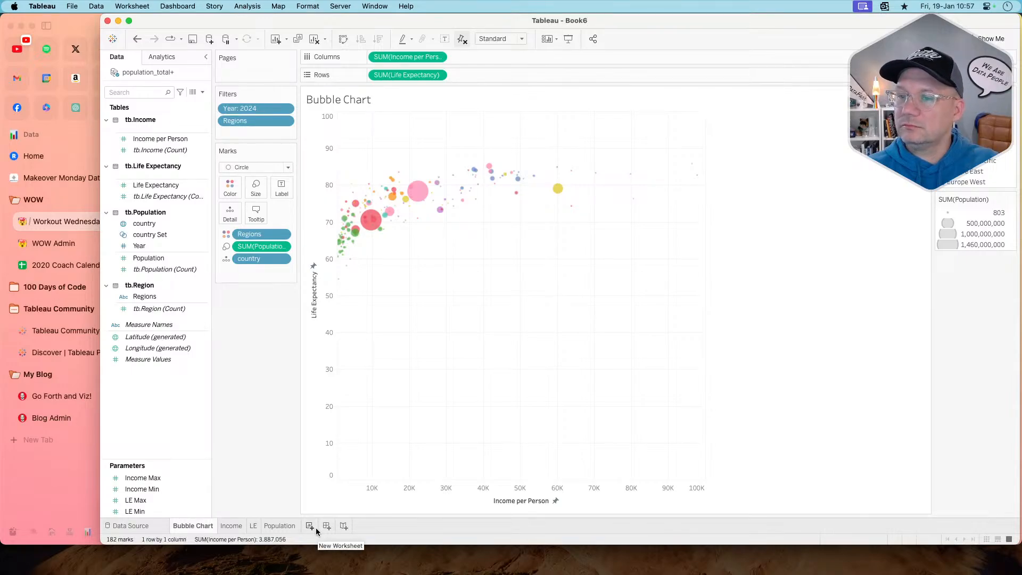
key(super+Tab)
key(super+Tab)
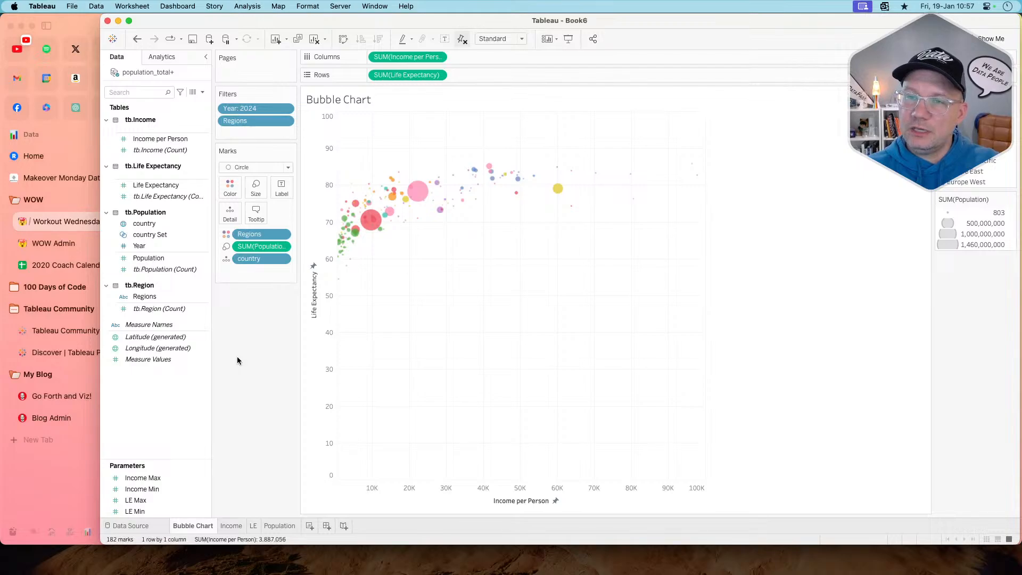
click(163, 269)
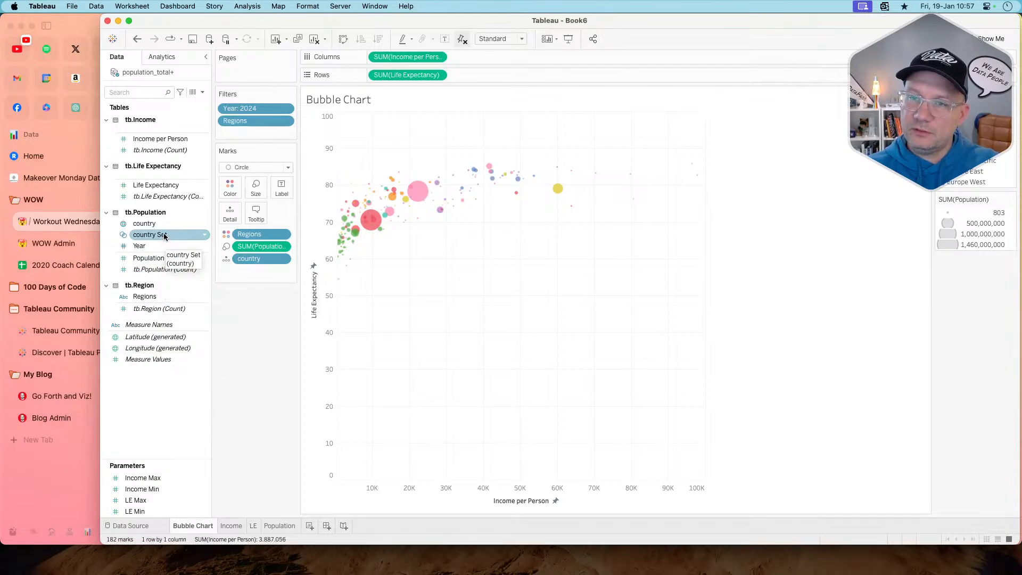
- Create a calculated field named "Region" from the Regions field with the formula upper([Regions])
right_click(152, 295)
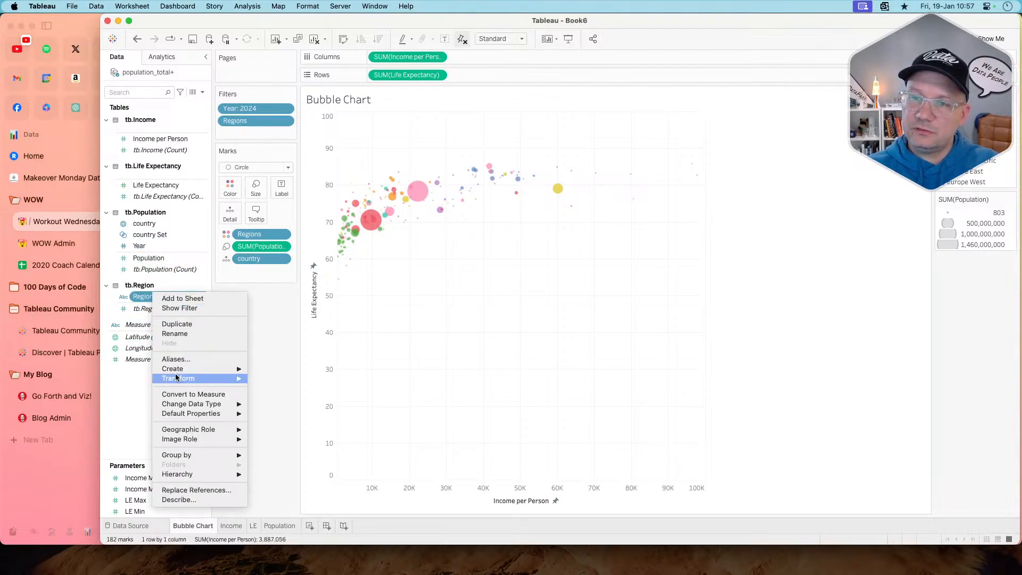
mouse_move(233, 380)
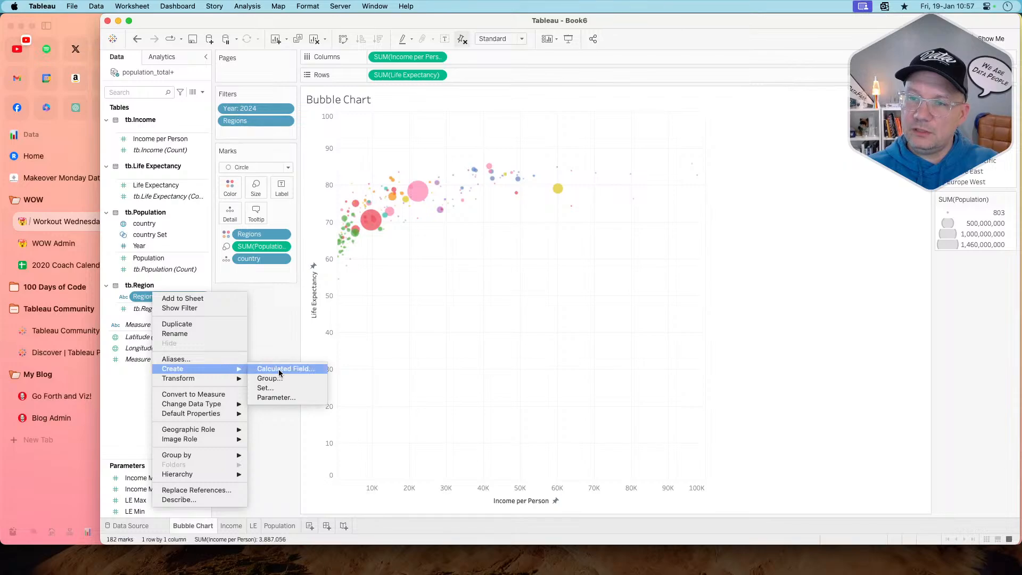
click(289, 369)
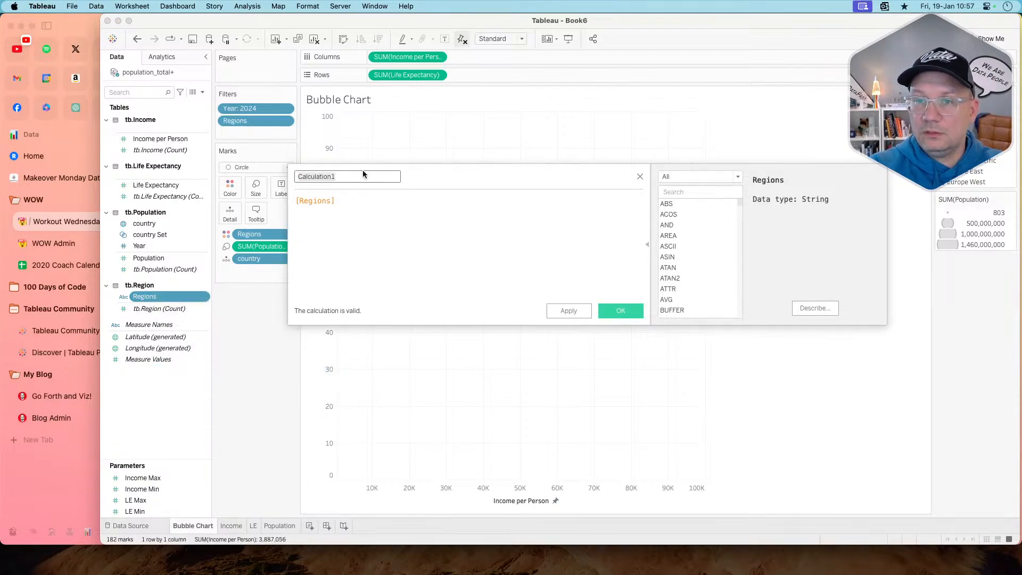
text(Region)
key(Tab)
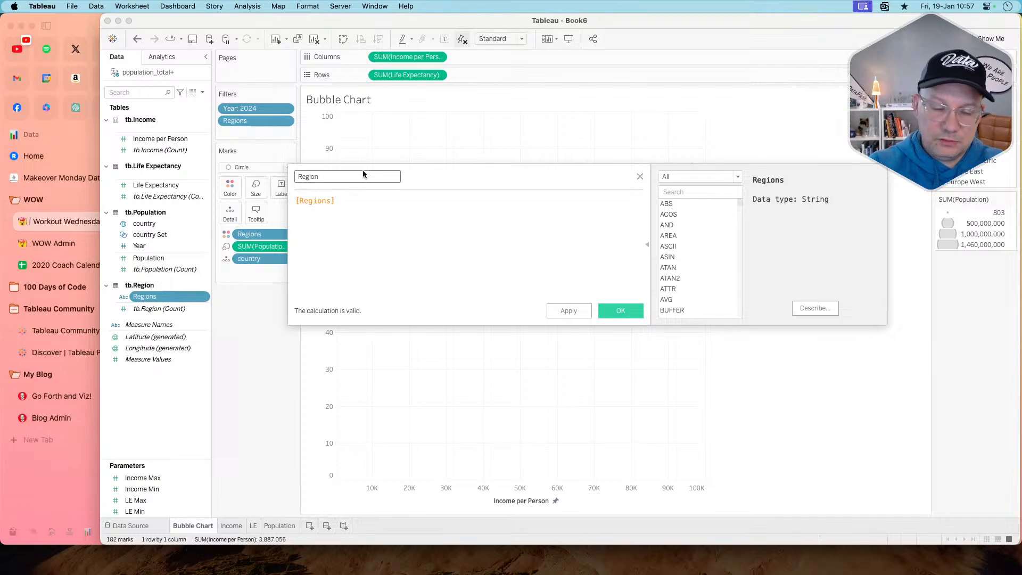
text(upper()
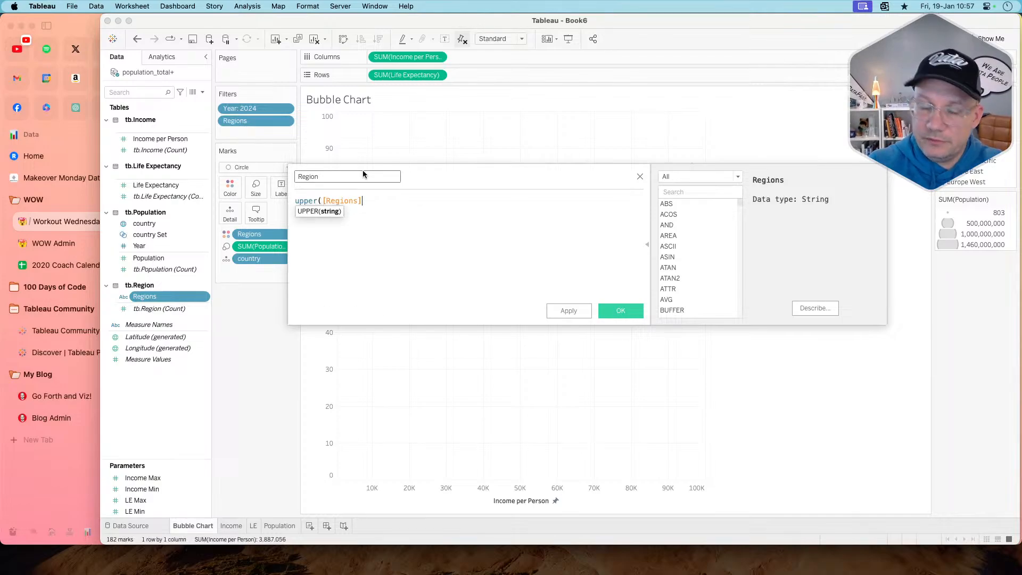
click(565, 289)
text())
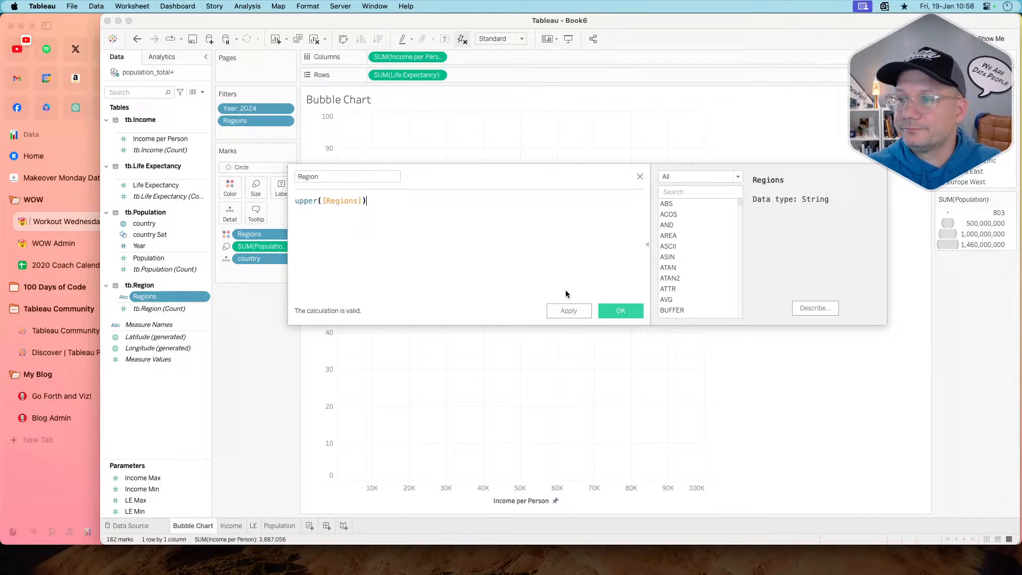
click(609, 312)
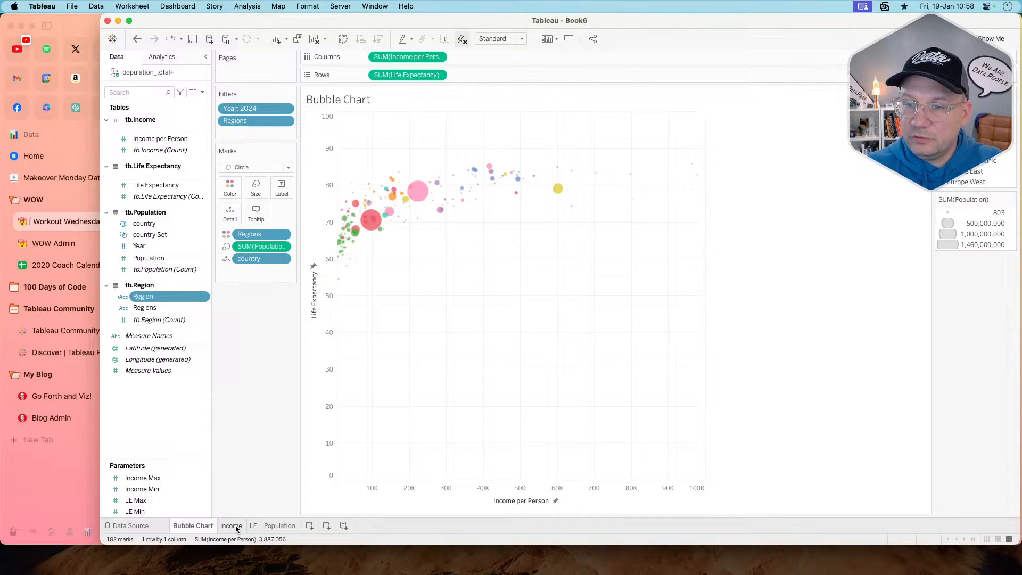
- Switch to the Workout Wednesday page in Arc and check the challenge's Requirements list
key(super+Tab)
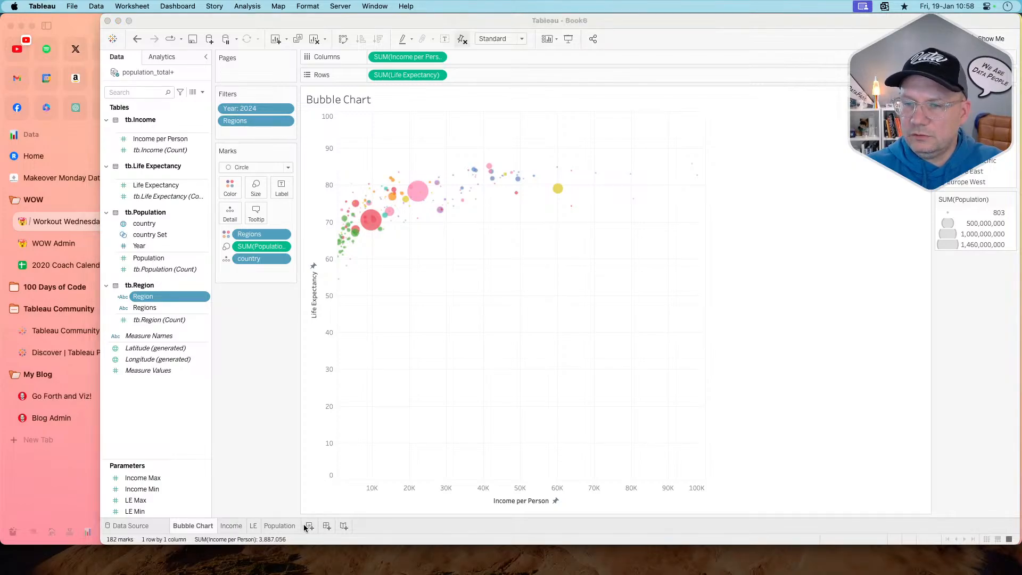
scroll(310, 422, down, 1)
scroll(309, 422, up, 10)
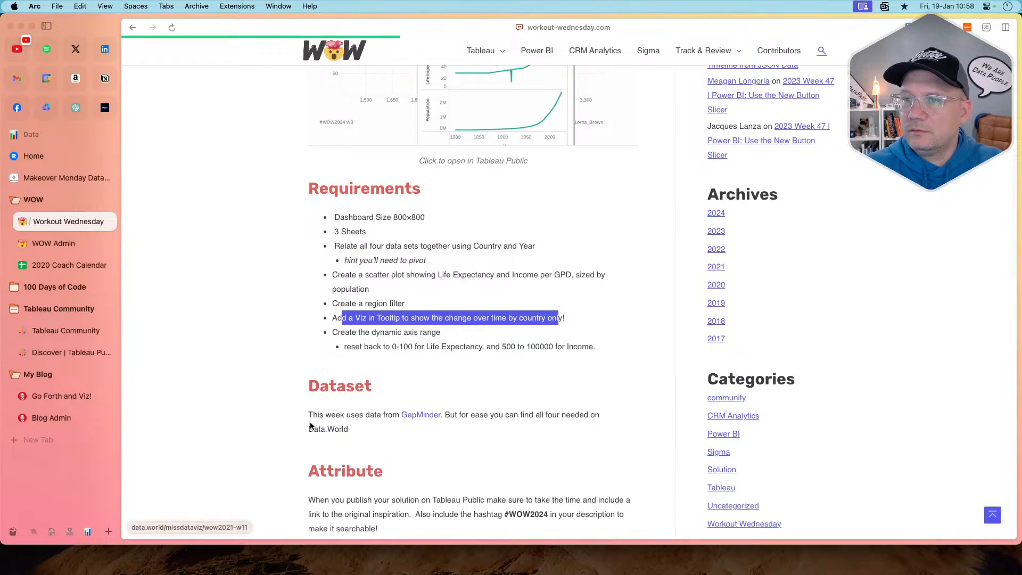
- Back in Tableau, add Life Expectancy and Population to the rows of the Income sheet after Income per Person
key(super+Tab)
click(232, 526)
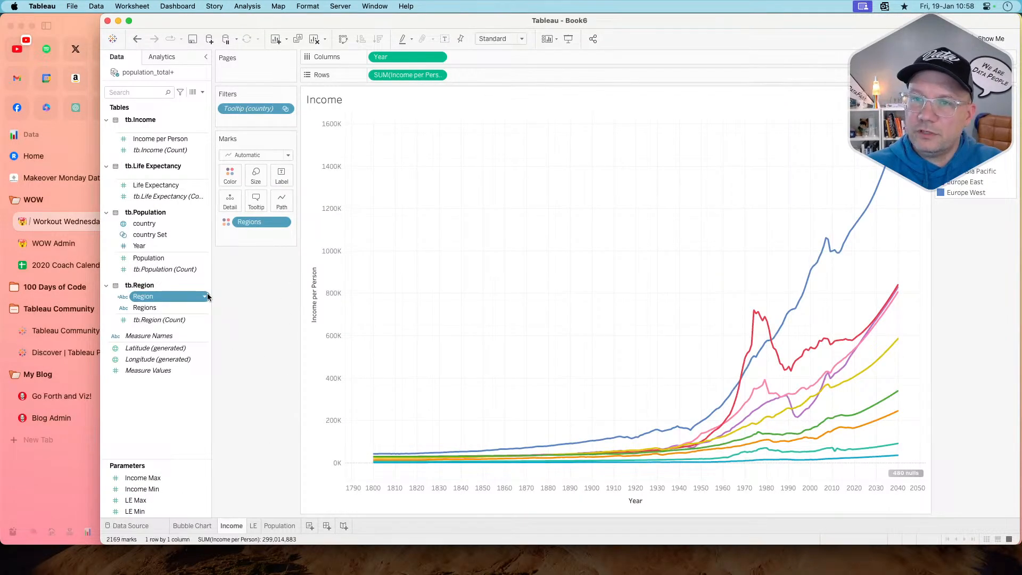
click(181, 142)
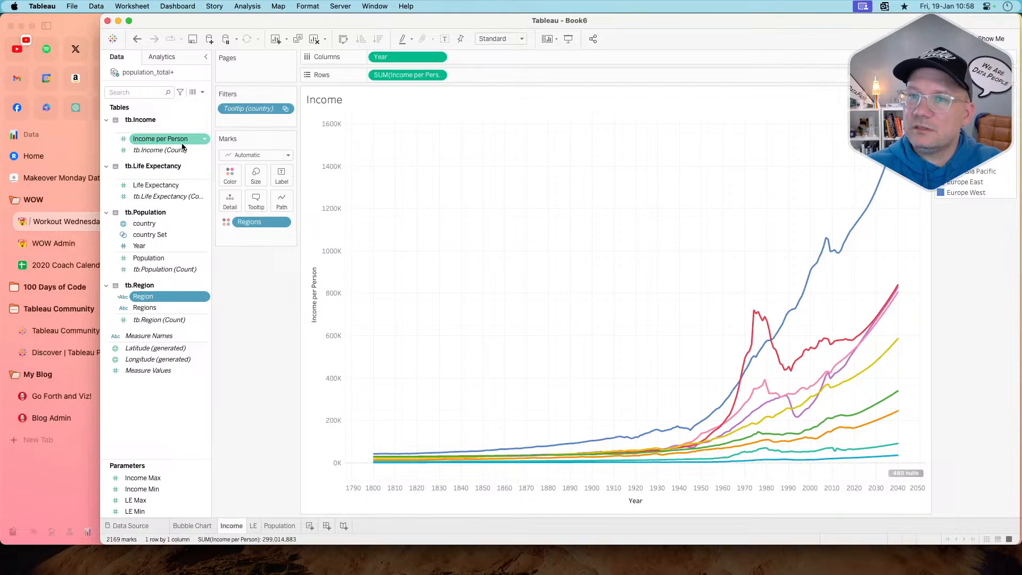
drag(179, 184, 503, 73)
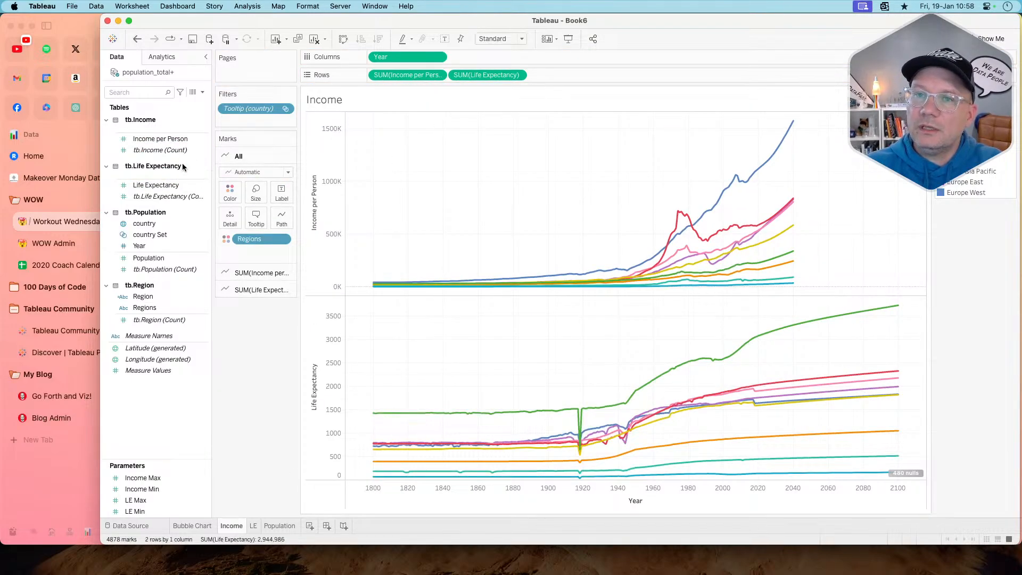
click(166, 258)
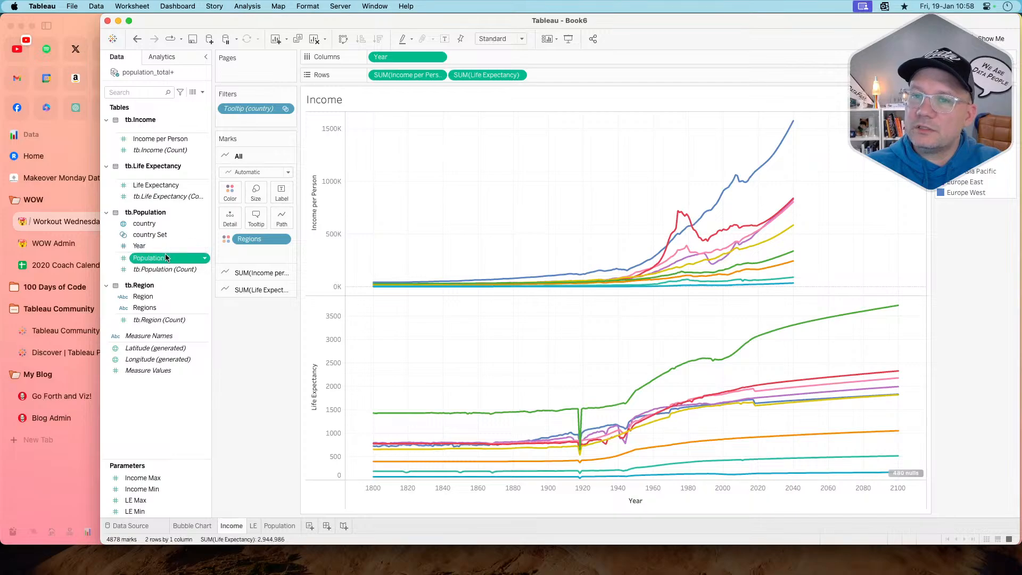
drag(166, 257, 569, 71)
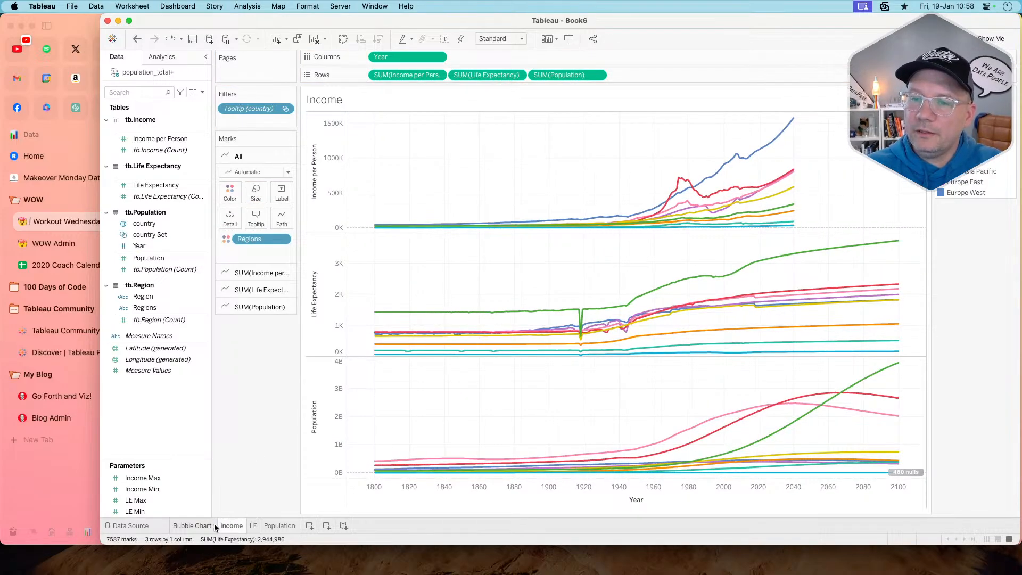
click(255, 525)
right_click(256, 526)
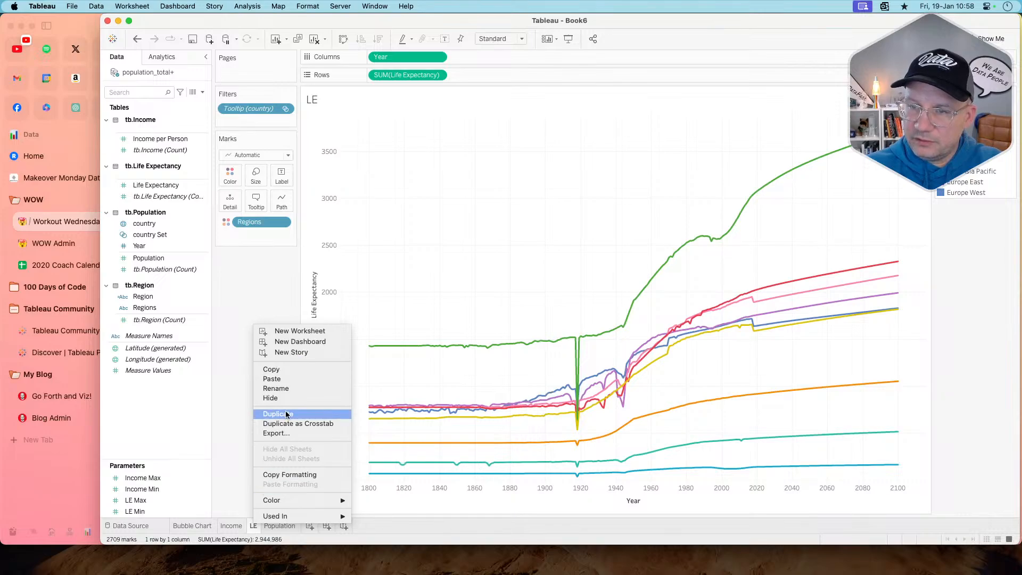
click(232, 440)
- Remove the LE and Population sheet references from the Bubble Chart's tooltip, keeping only the Income sheet
click(191, 526)
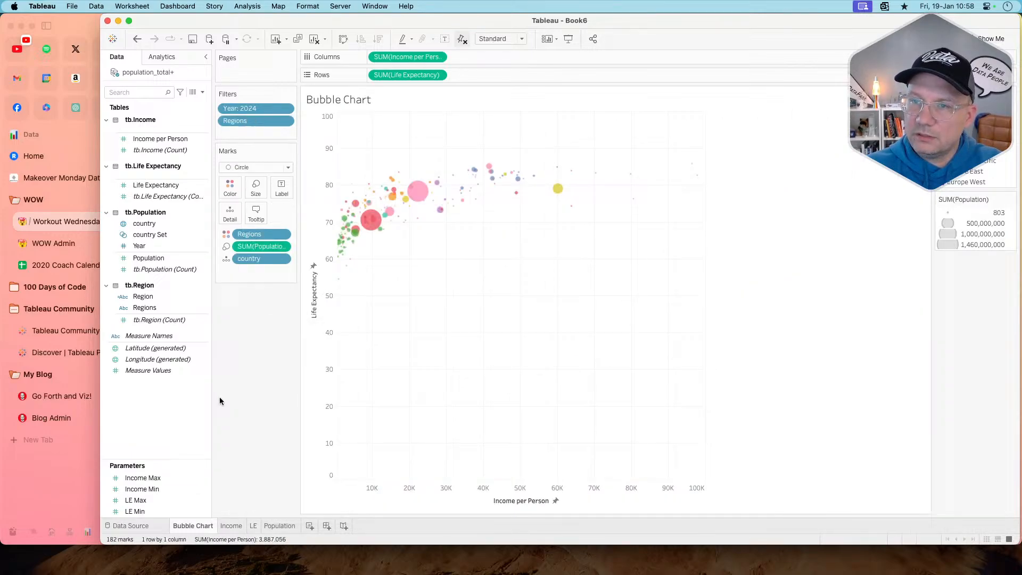
click(255, 213)
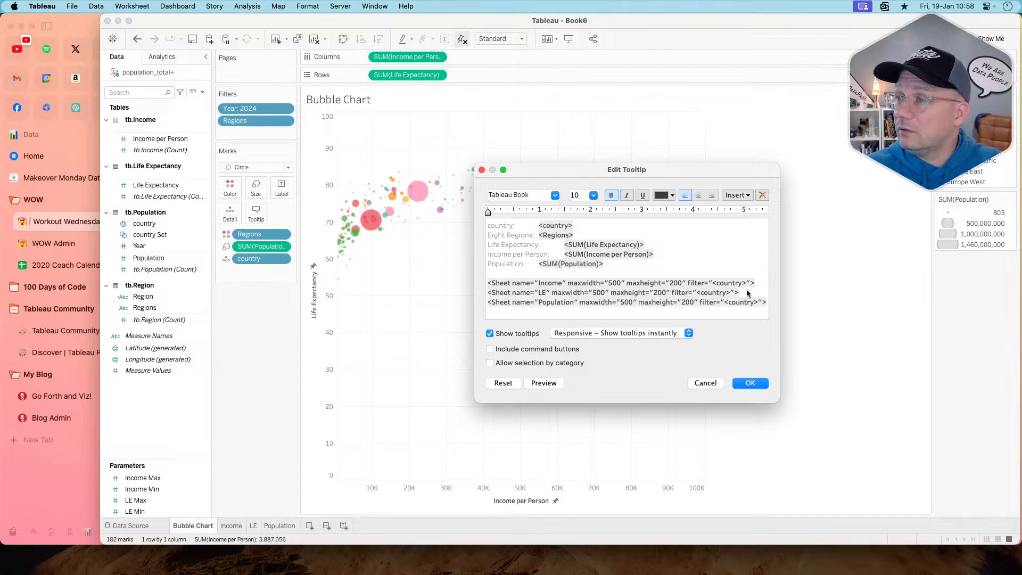
drag(747, 293, 762, 309)
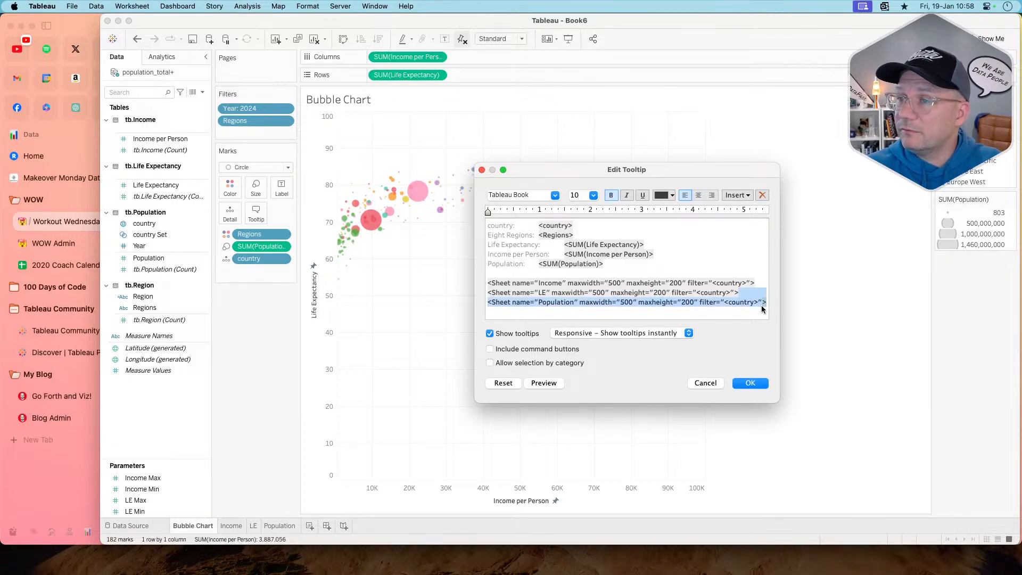
key(BackSpace)
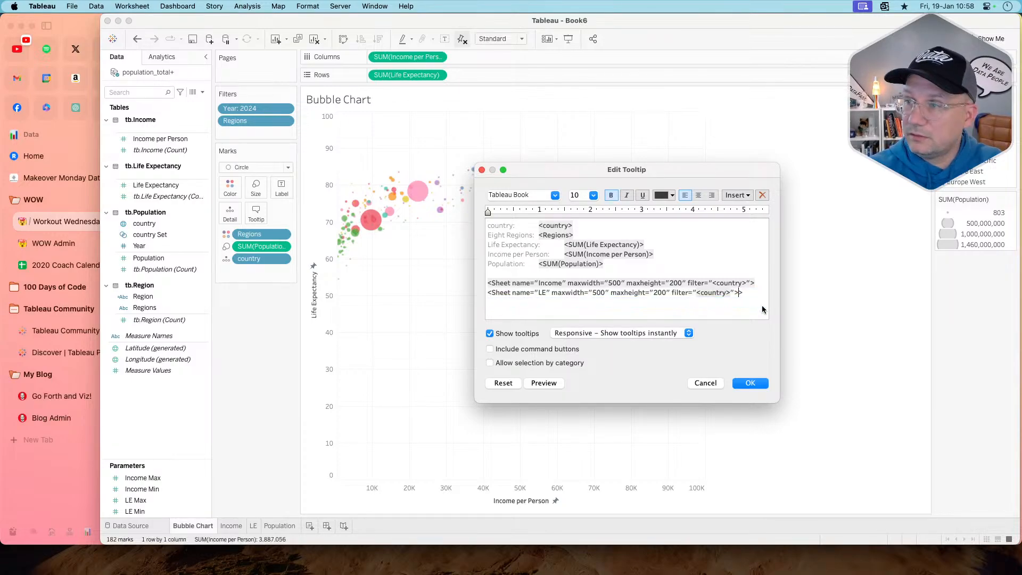
drag(512, 308, 758, 286)
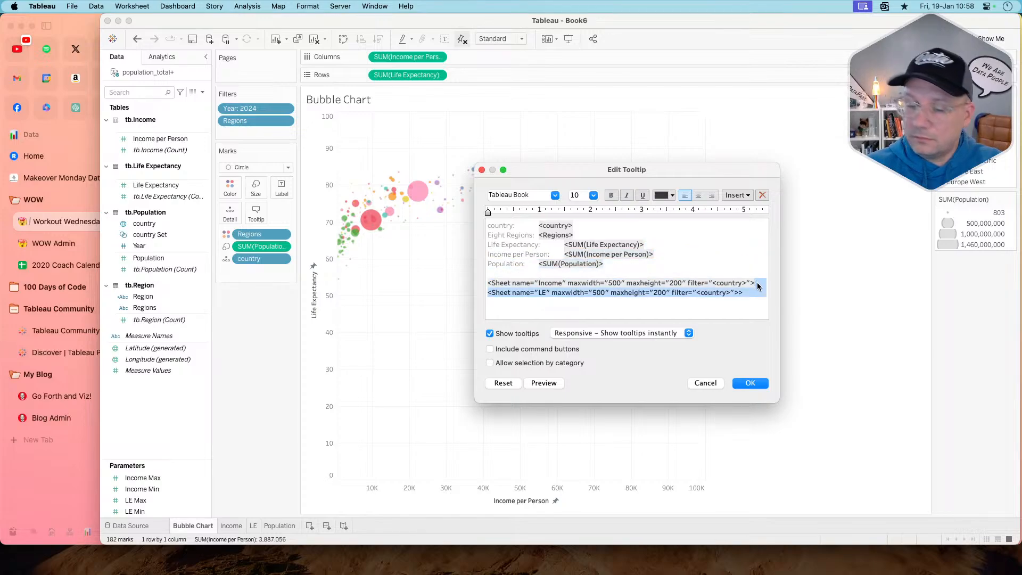
key(BackSpace)
- Set the Income sheet's maxheight to 600 in the tooltip, apply it, and preview the tooltip on the large red bubble
triple_click(675, 281)
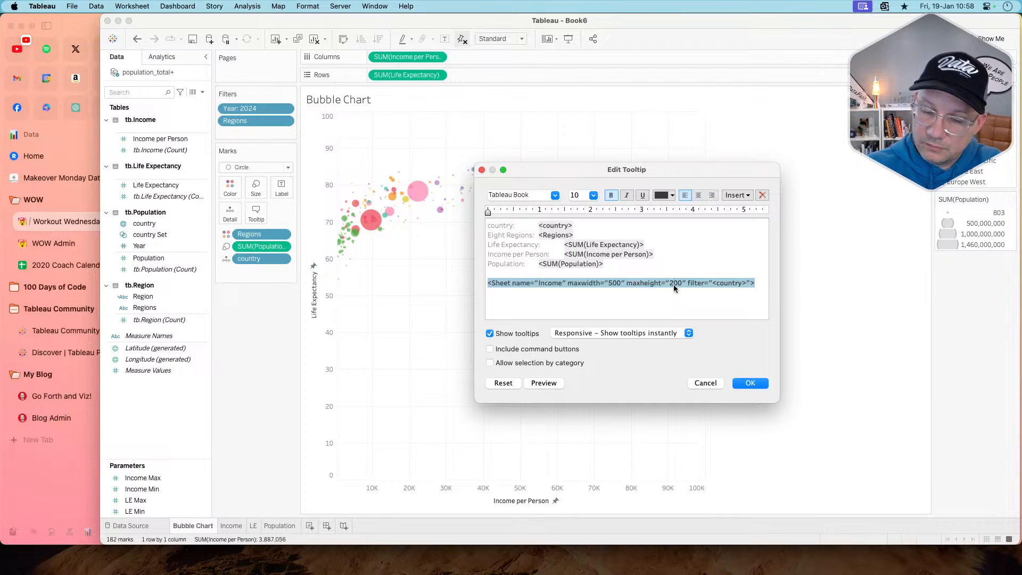
click(672, 284)
key(BackSpace)
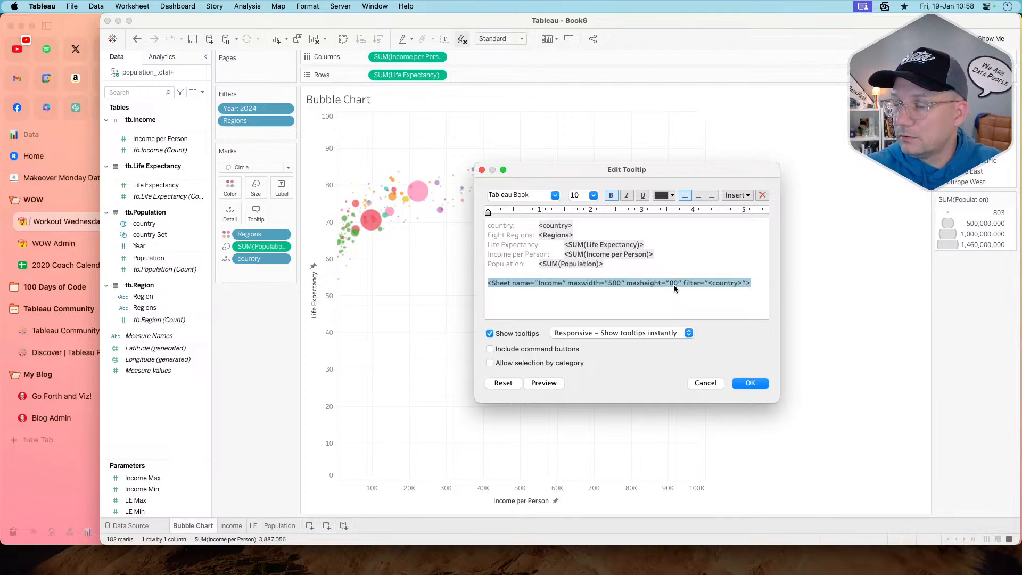
text(6)
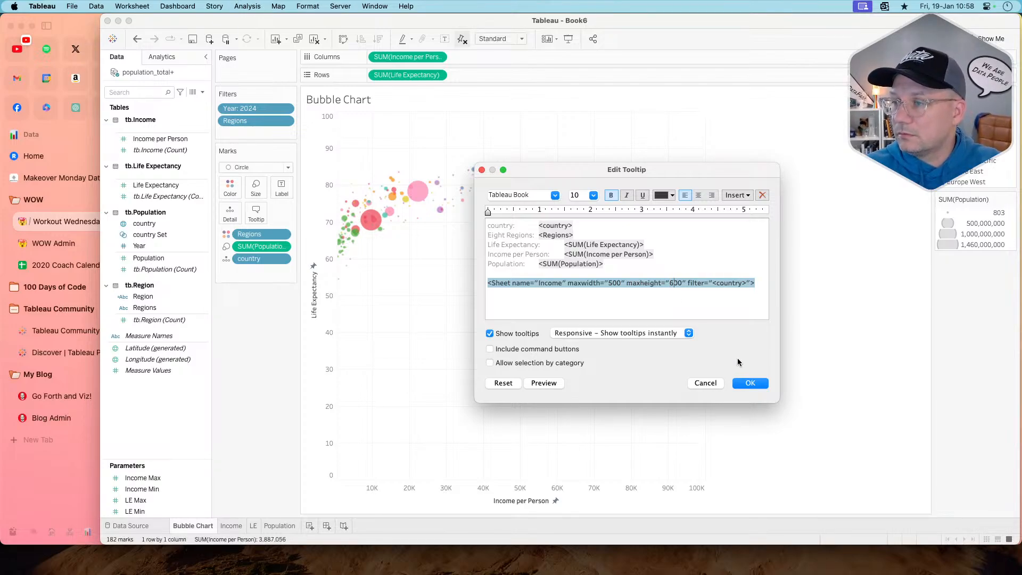
click(750, 383)
mouse_move(369, 218)
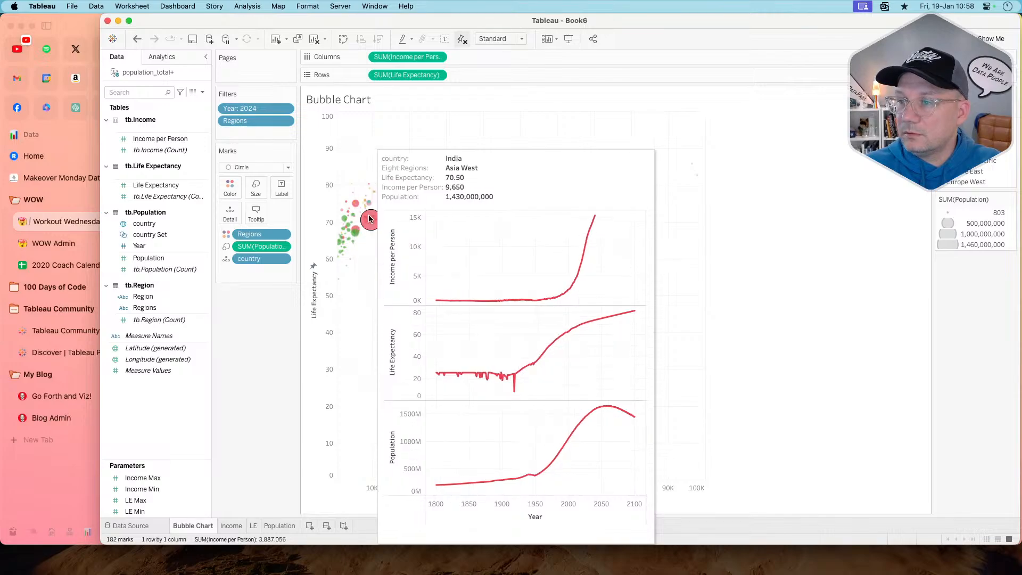
- Set the Income sheet's maxheight to 400 in the Bubble Chart tooltip and preview it on the large red bubble
click(262, 216)
triple_click(672, 283)
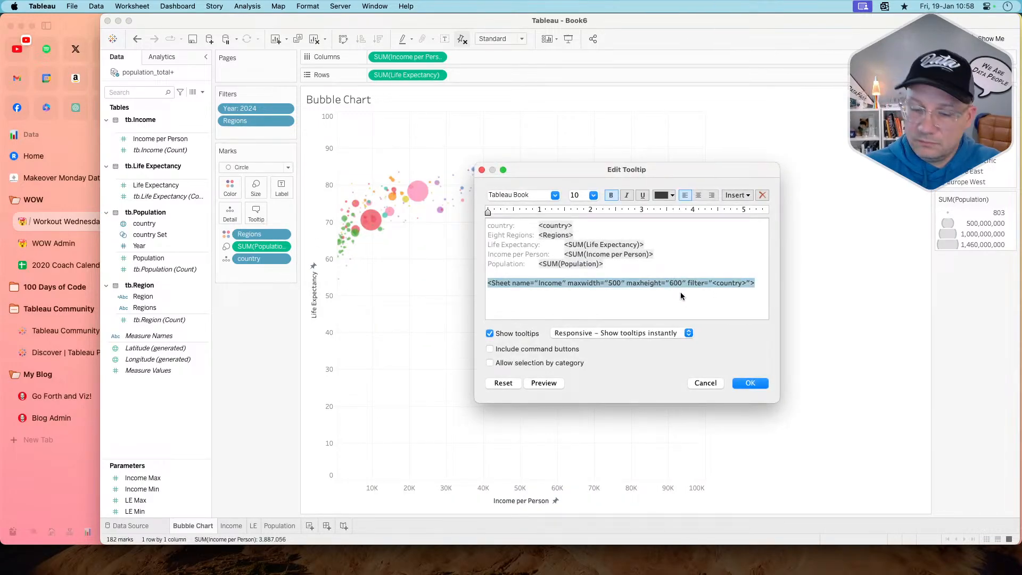
click(750, 382)
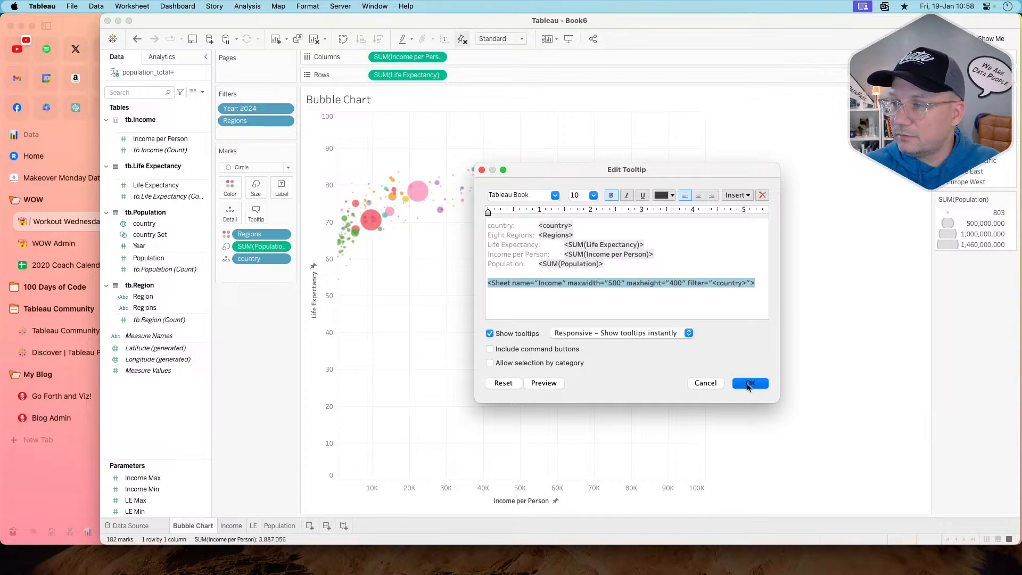
mouse_move(373, 227)
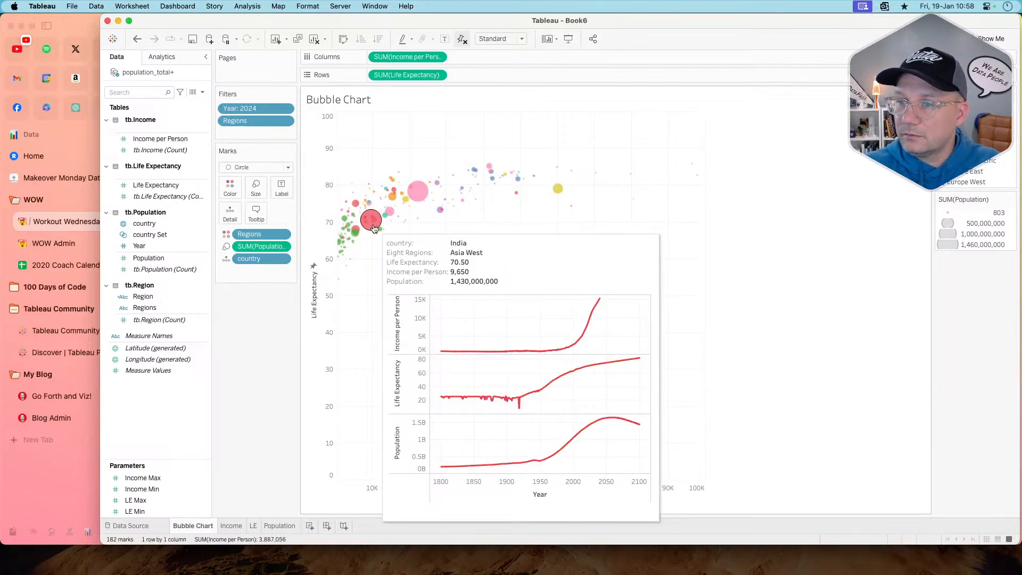
- Try a maxheight of 300 for the Income sheet in the tooltip and preview it on the large red bubble
click(256, 213)
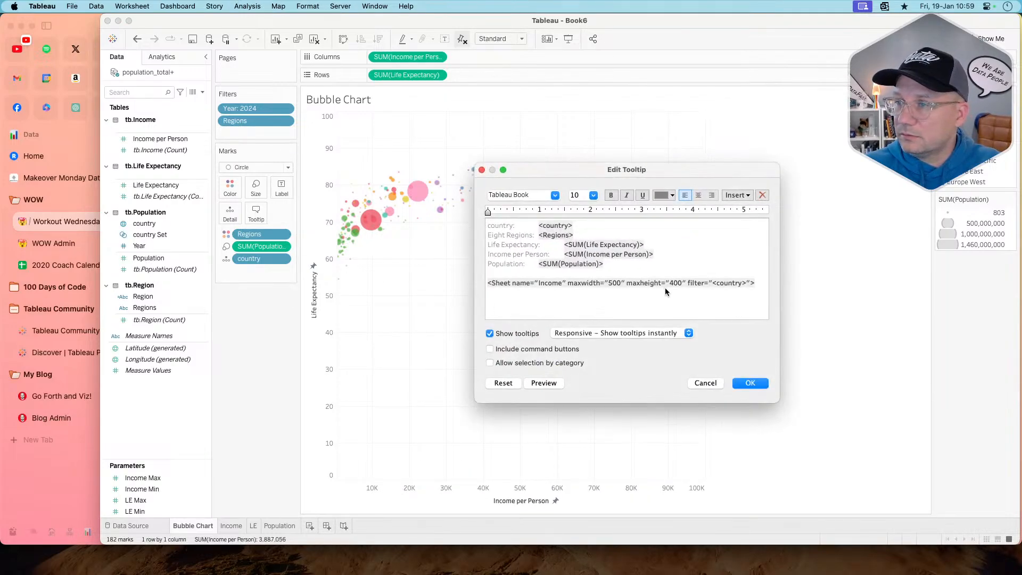
triple_click(671, 282)
click(673, 282)
key(BackSpace)
text(3)
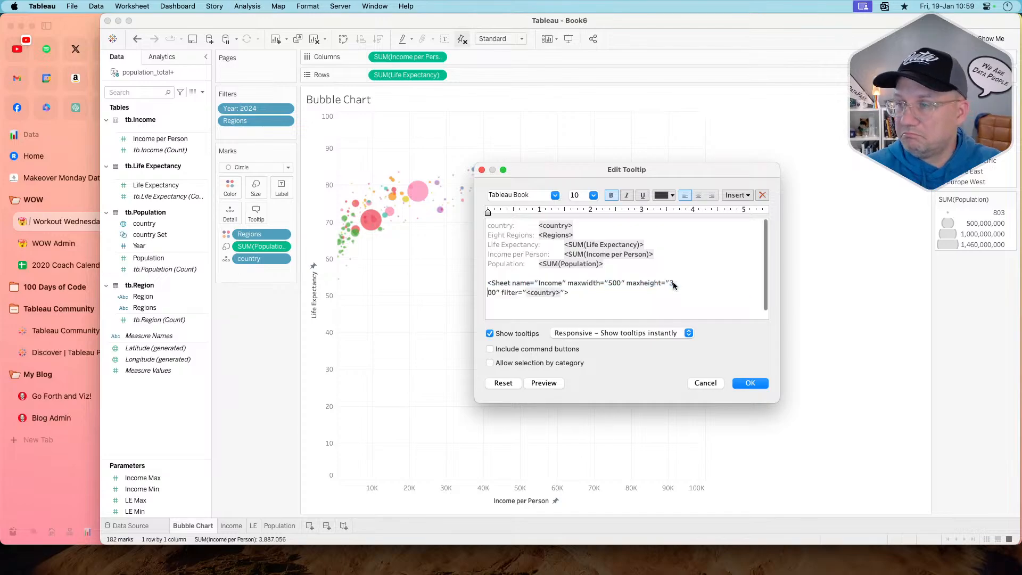
click(750, 383)
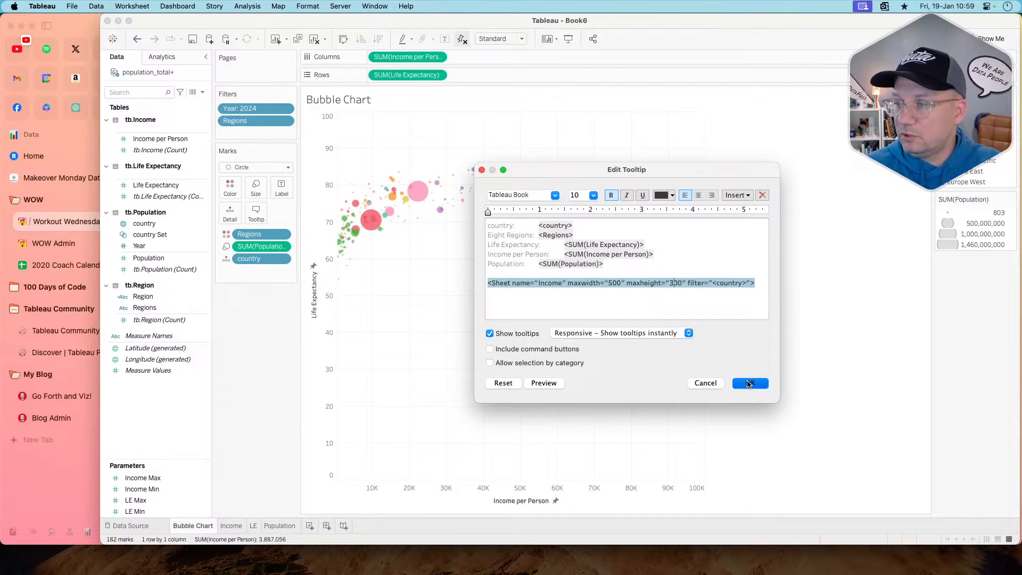
mouse_move(373, 221)
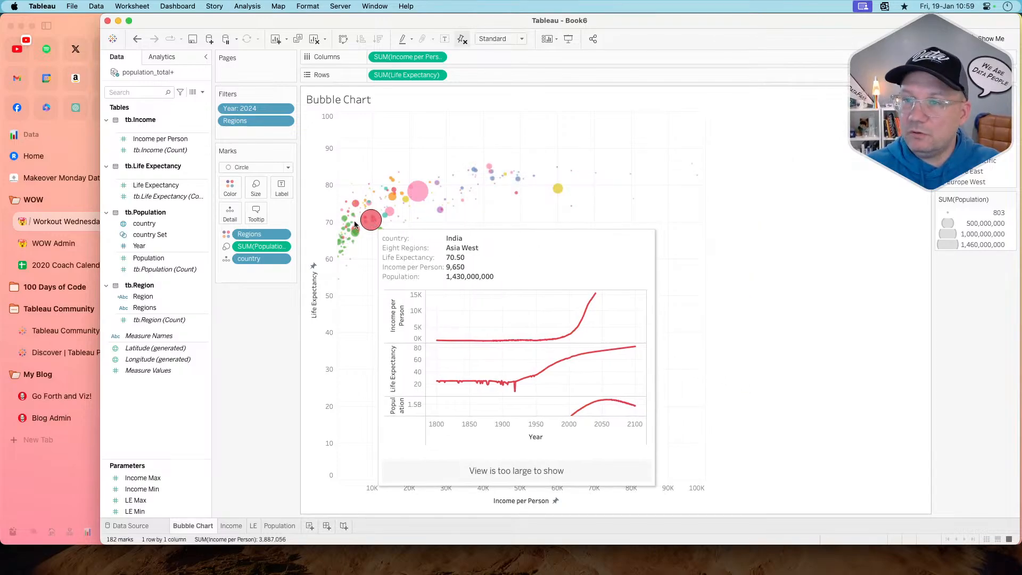
- Return the tooltip sheet's maxheight to 400, apply it, and preview the result on the large red bubble
click(256, 212)
click(674, 282)
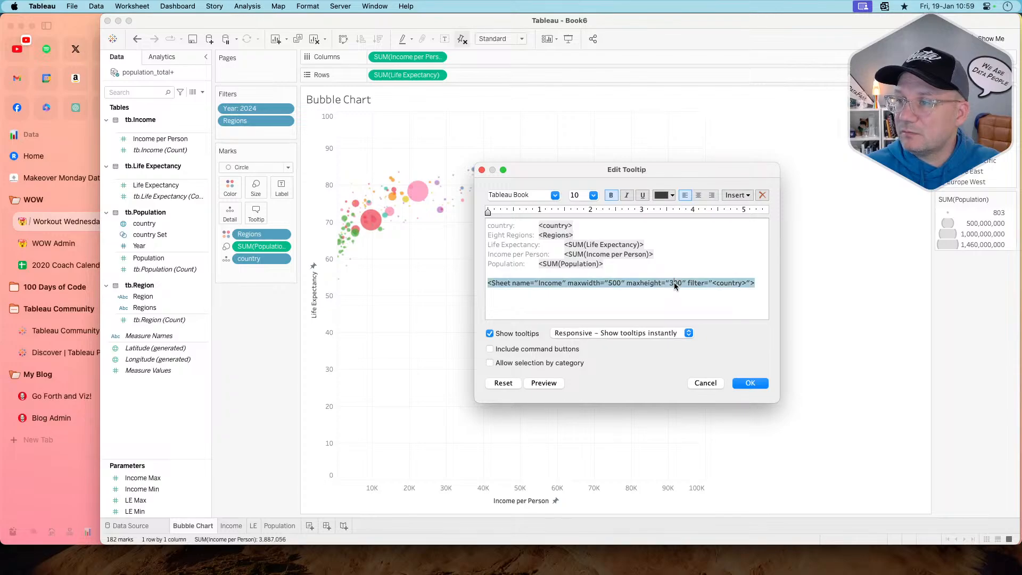
key(BackSpace)
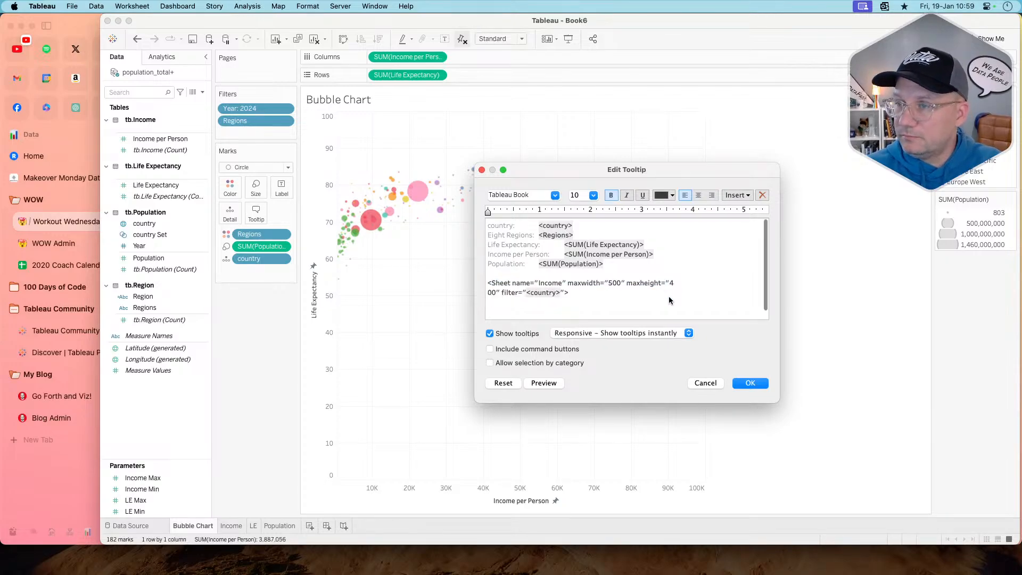
text(4)
click(741, 384)
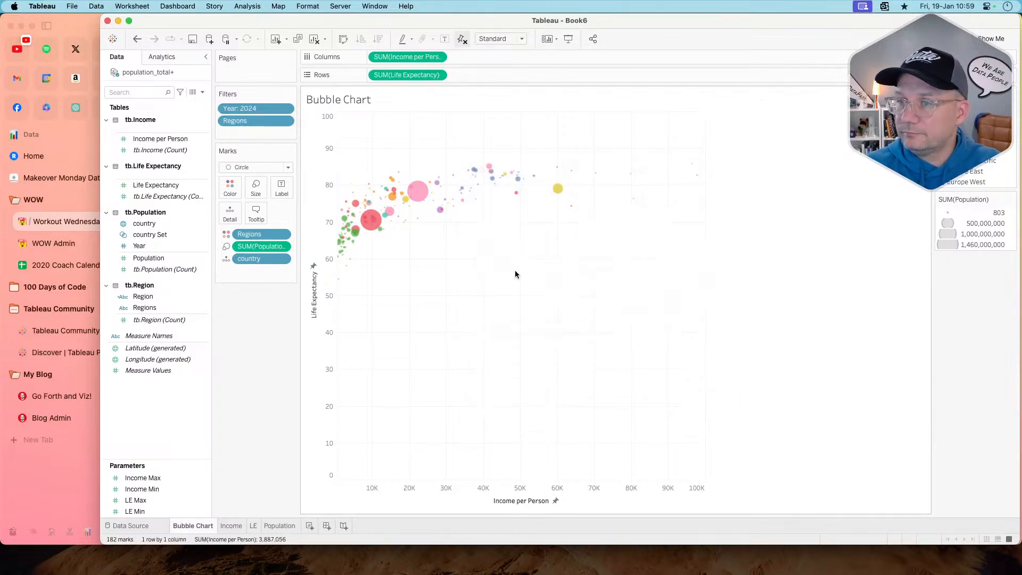
mouse_move(374, 222)
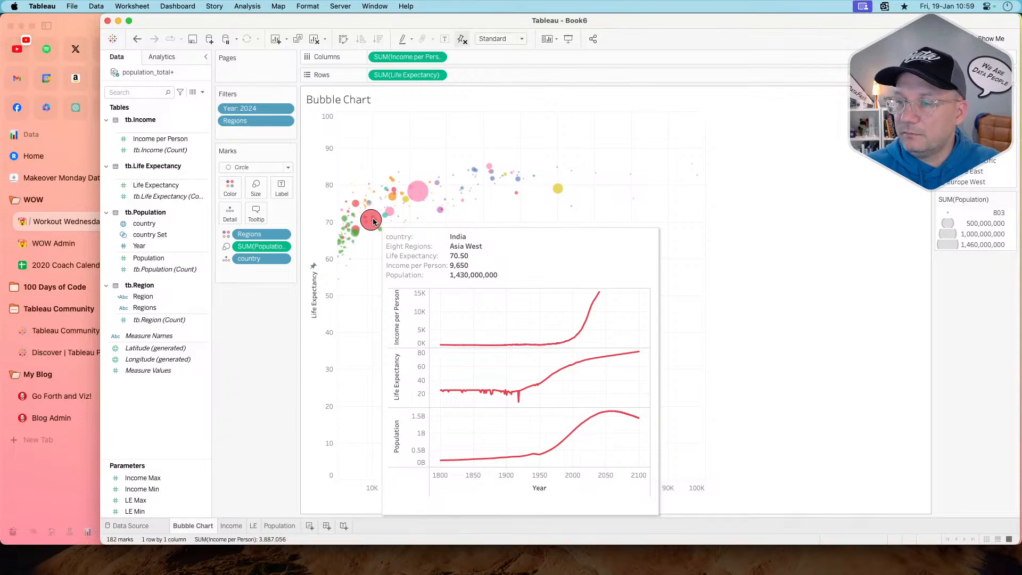
- Delete the LE and Population worksheets together
click(255, 525)
right_click(275, 526)
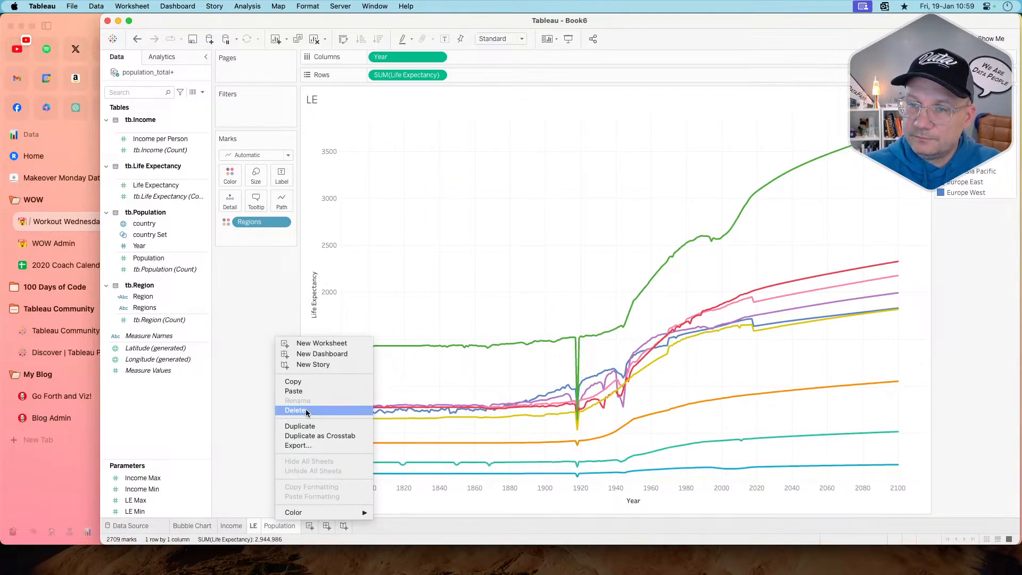
click(307, 416)
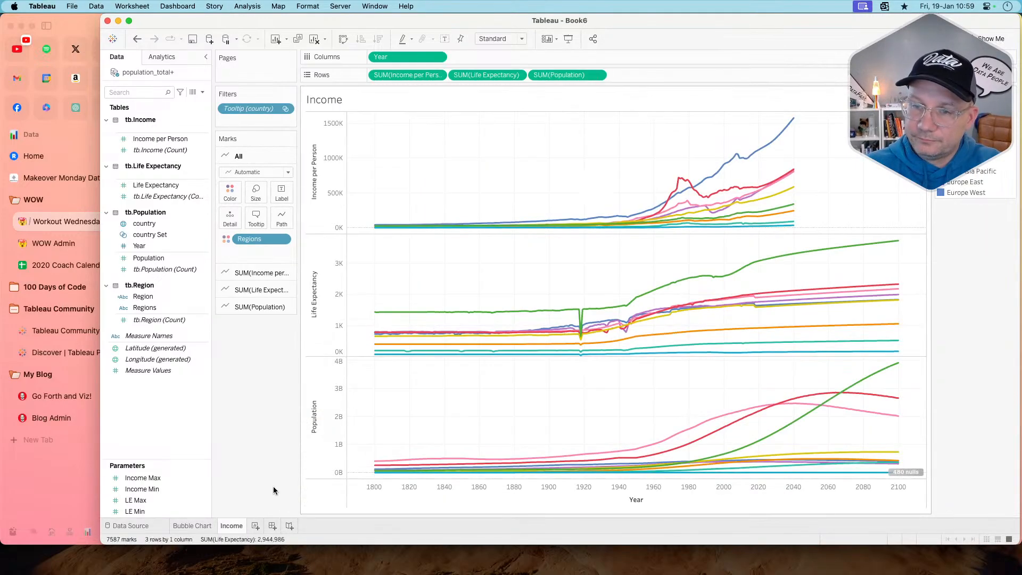
- Rename the Income worksheet ViT and hide it from the workbook's sheets
double_click(222, 526)
key(BackSpace)
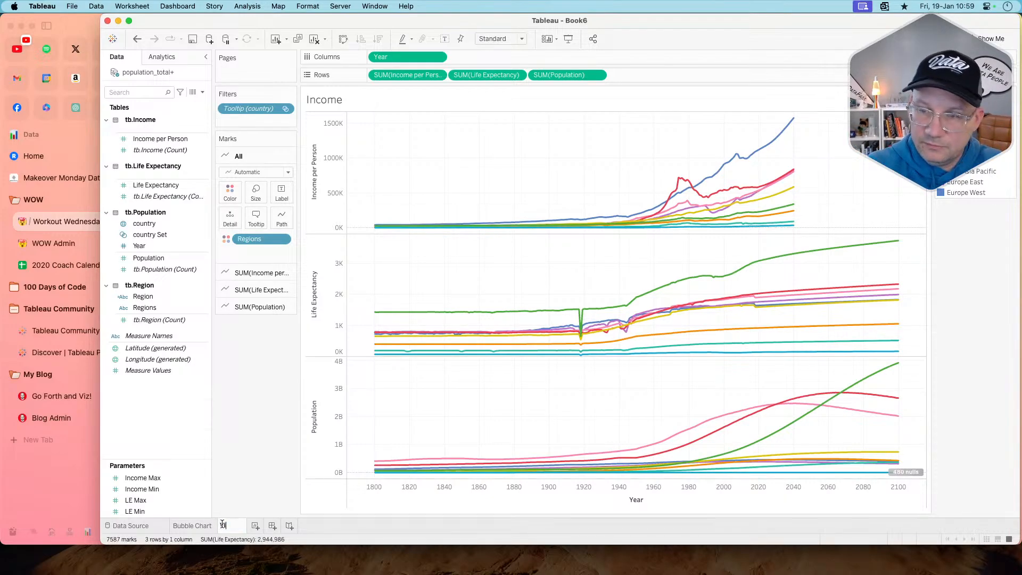
text(ViT)
key(Return)
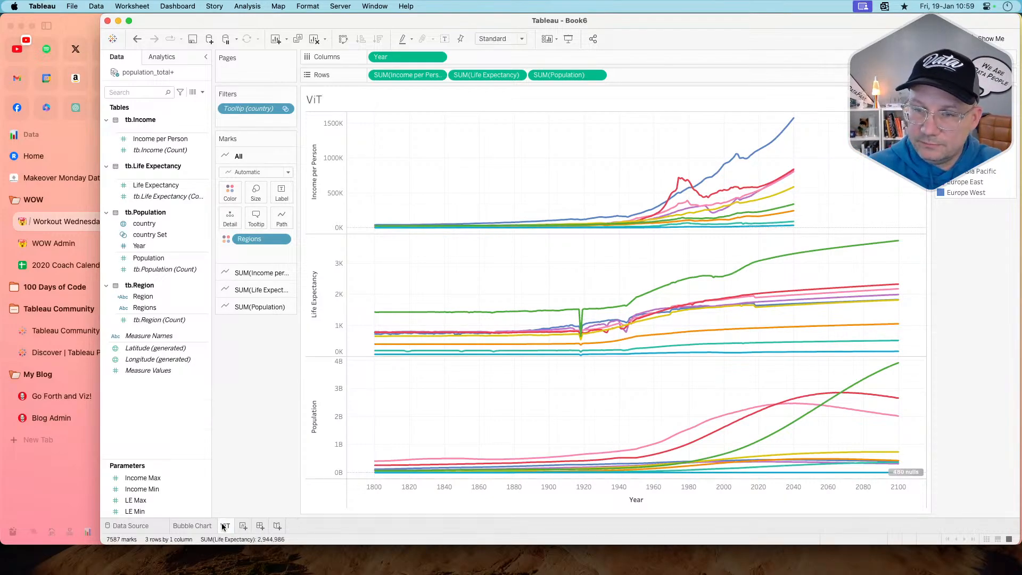
right_click(190, 525)
click(227, 466)
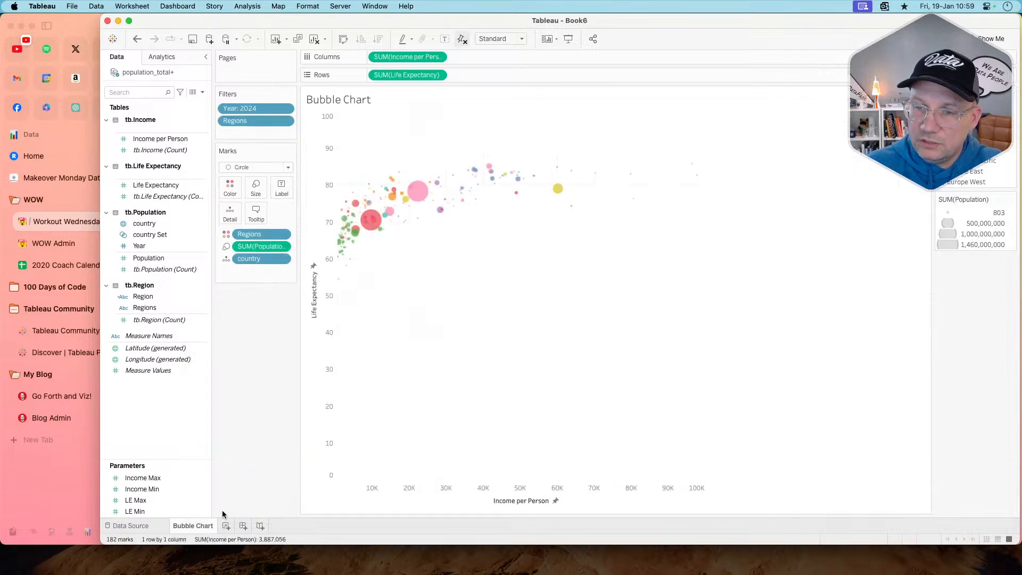
- Create a new worksheet with Region on the columns and as text, colored by Regions
click(226, 526)
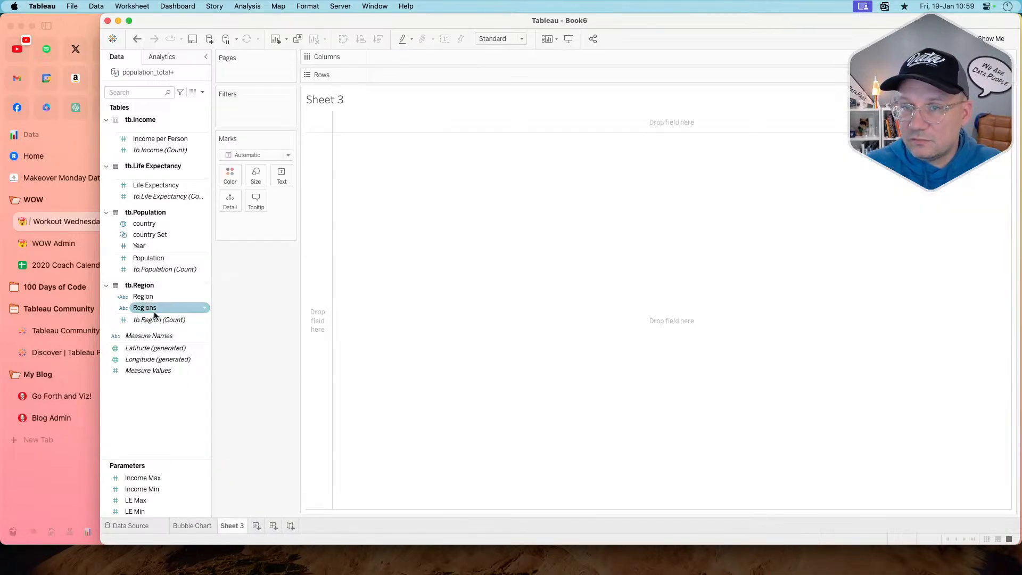
drag(152, 297, 281, 178)
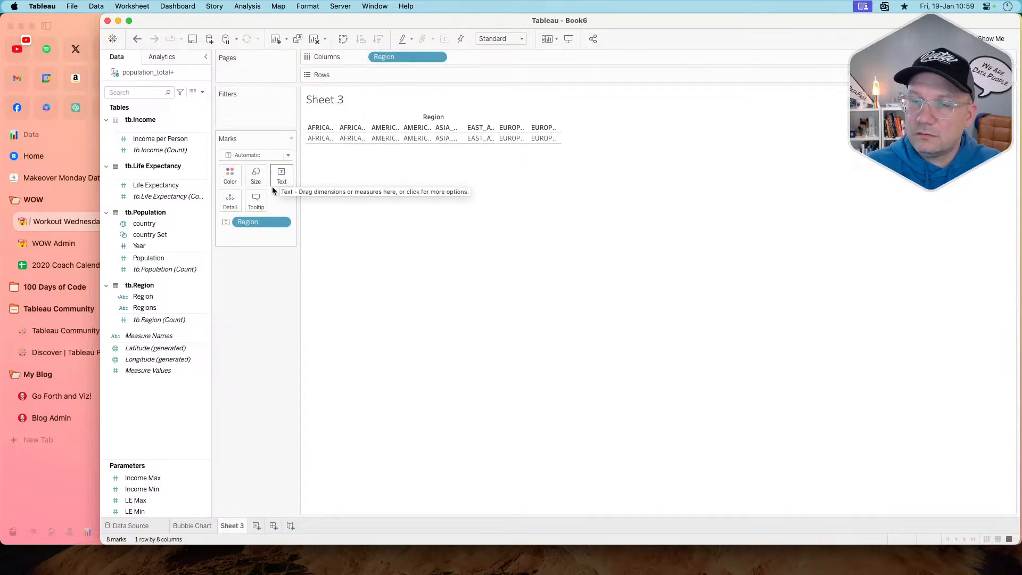
click(253, 222)
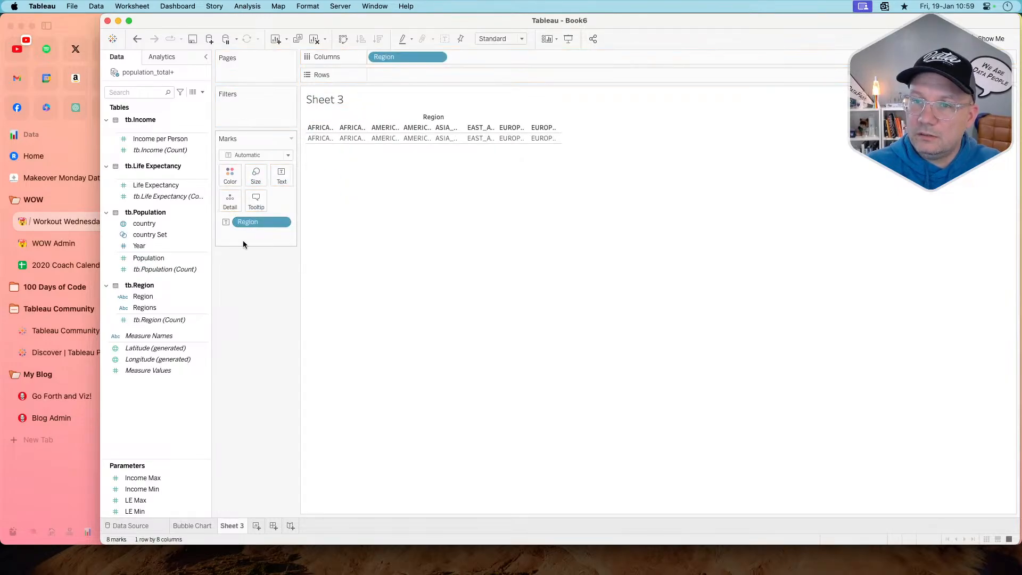
drag(153, 303, 225, 177)
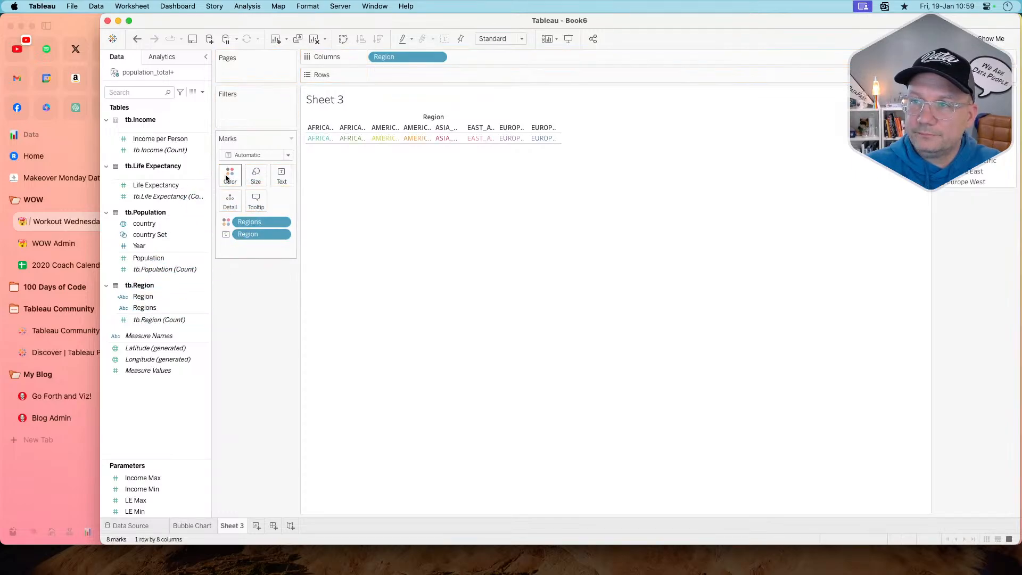
- Format the Region label text in Tableau Bold size 12 and fit the sheet to Entire View
click(281, 174)
click(376, 199)
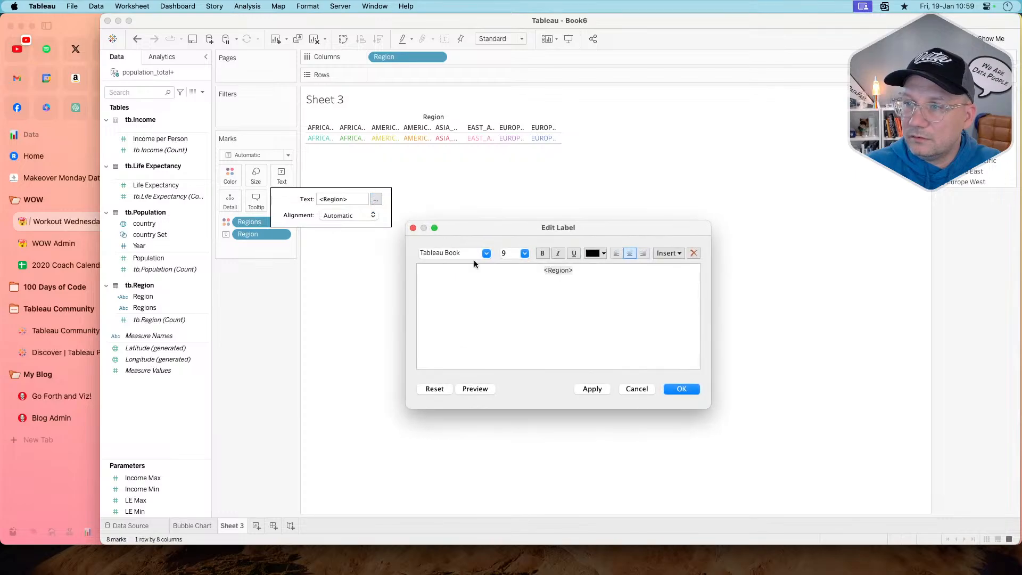
click(485, 253)
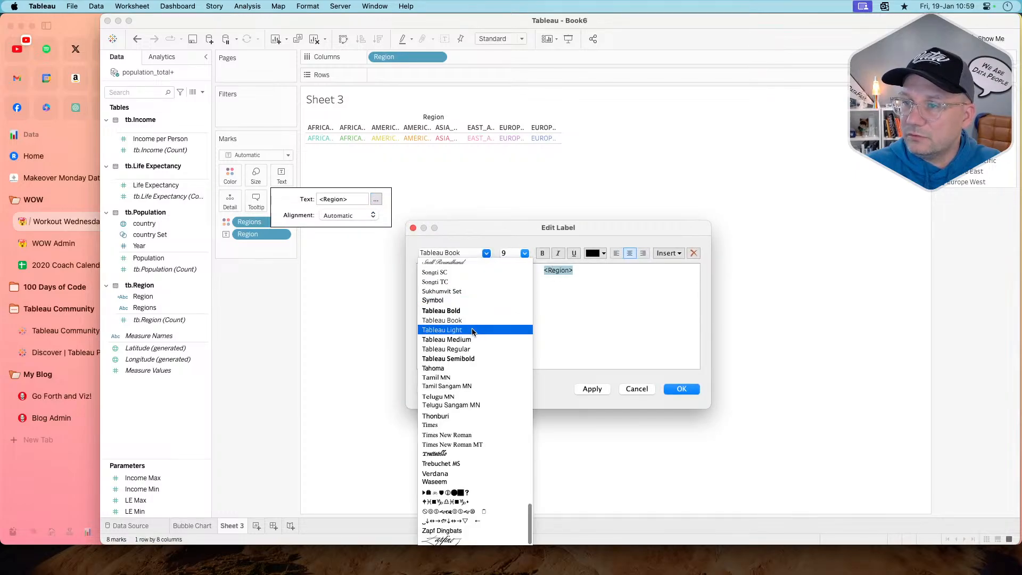
click(468, 313)
click(525, 253)
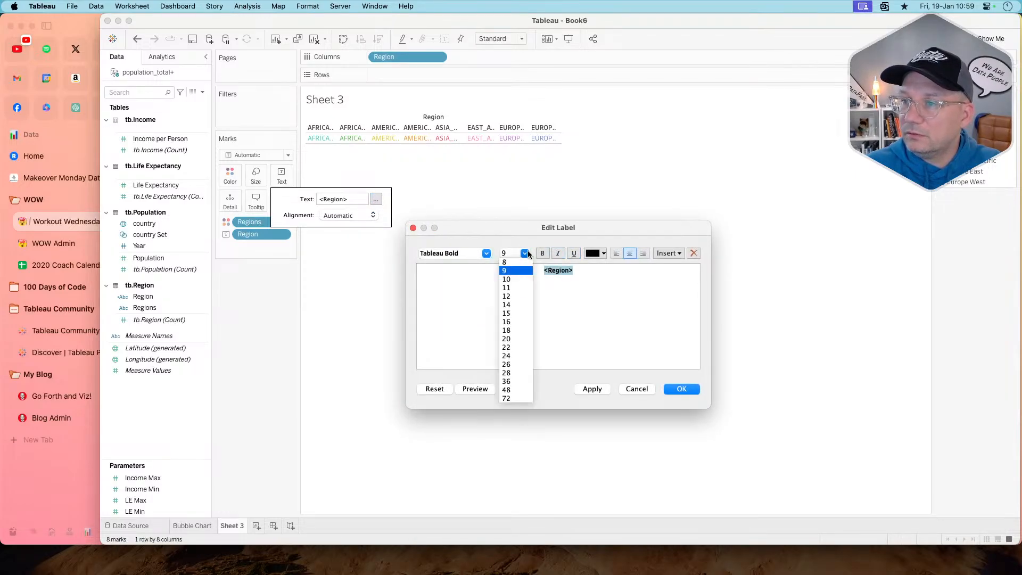
click(515, 296)
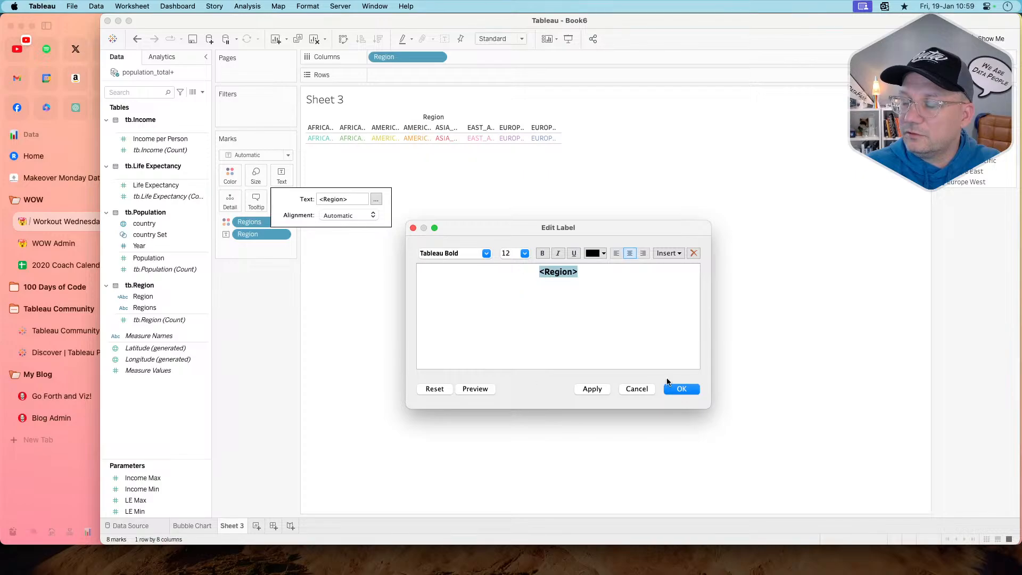
click(681, 389)
click(672, 372)
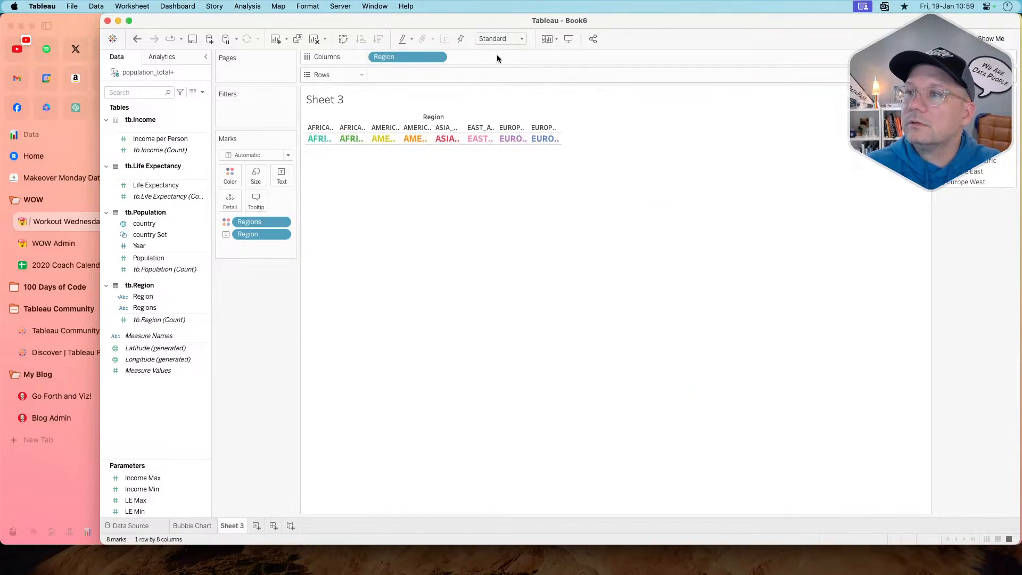
click(516, 39)
click(506, 74)
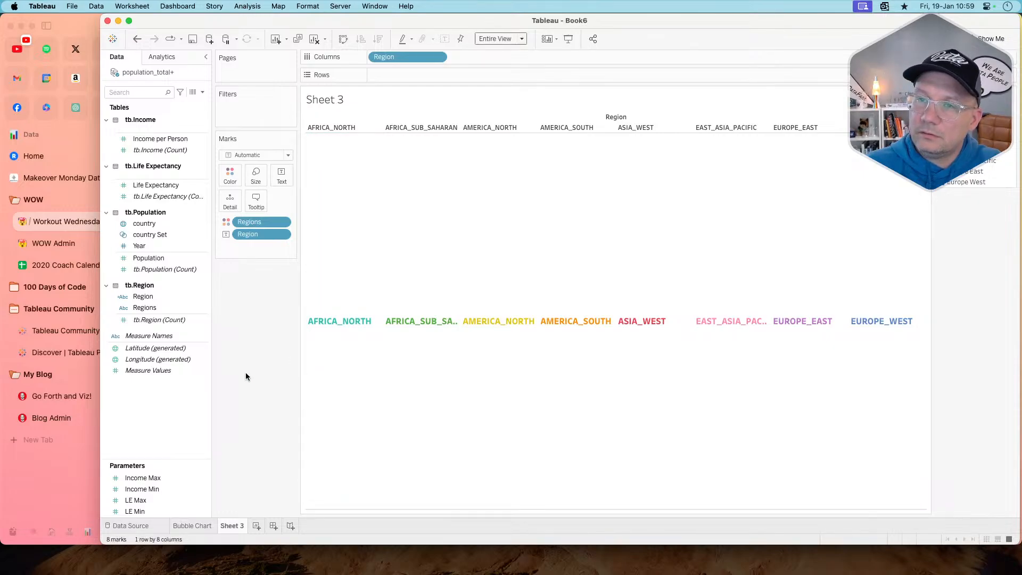
- Examine the formula of the Region calculated field without changing it
right_click(185, 308)
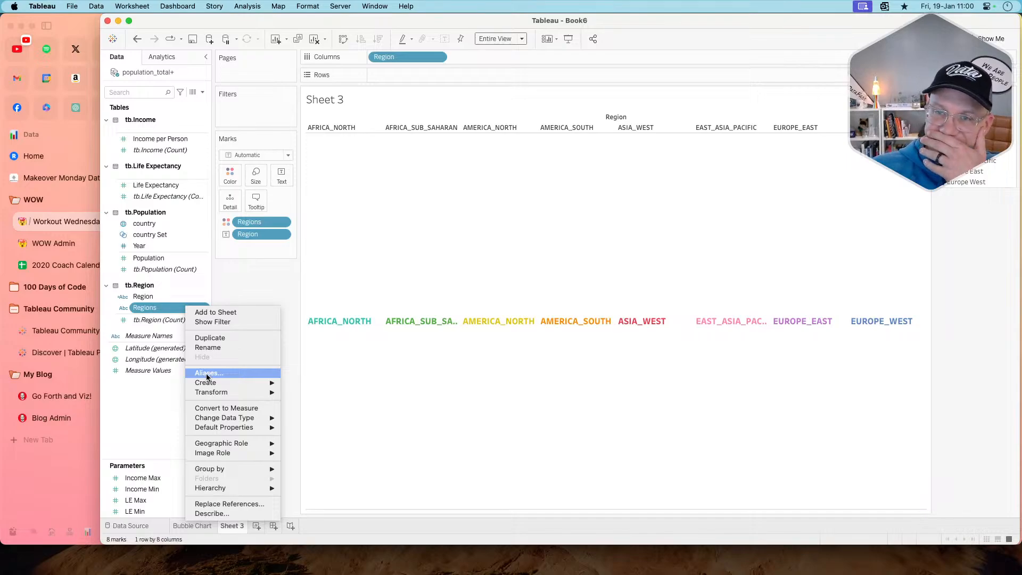
click(162, 297)
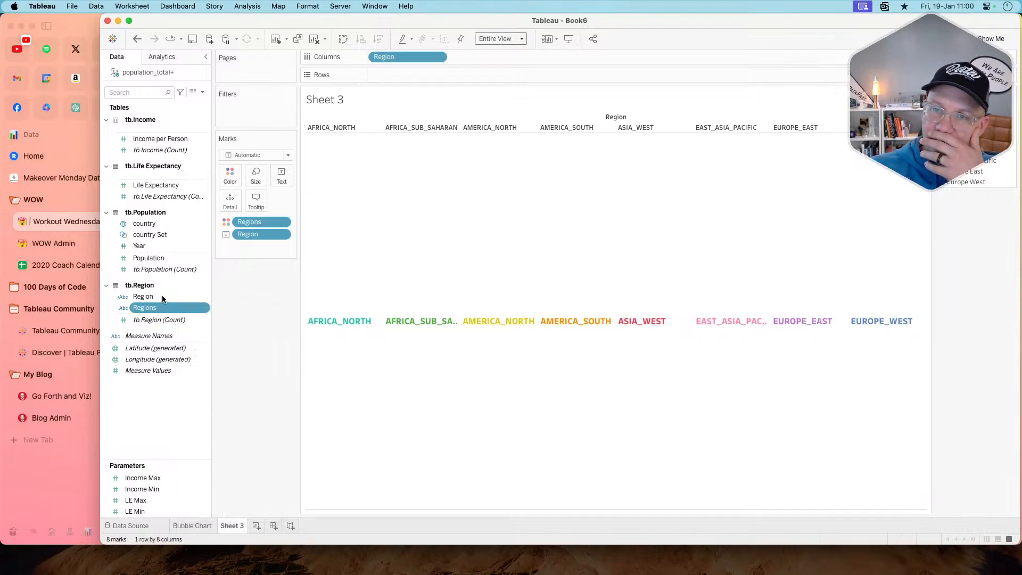
right_click(162, 297)
click(184, 354)
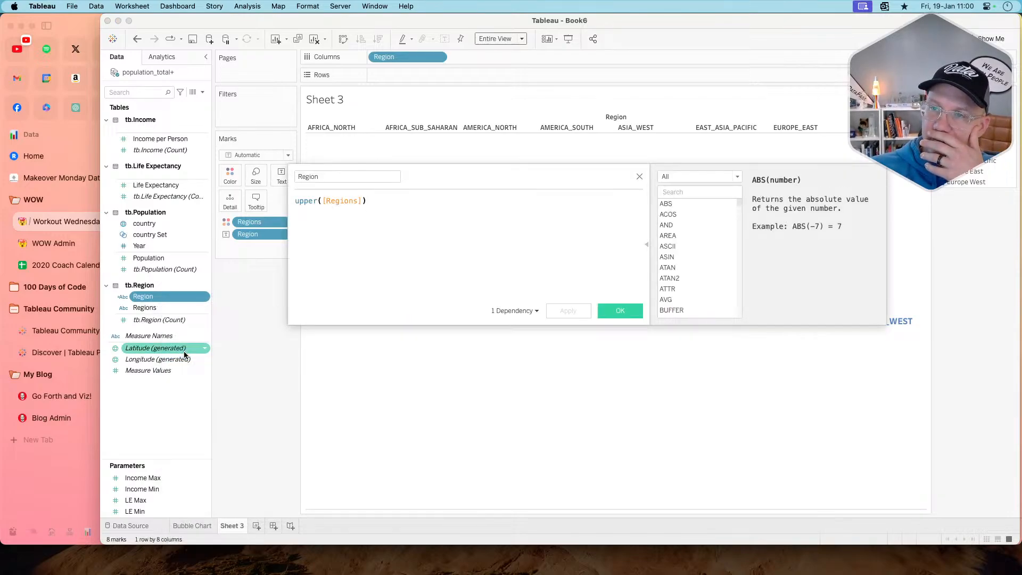
click(639, 176)
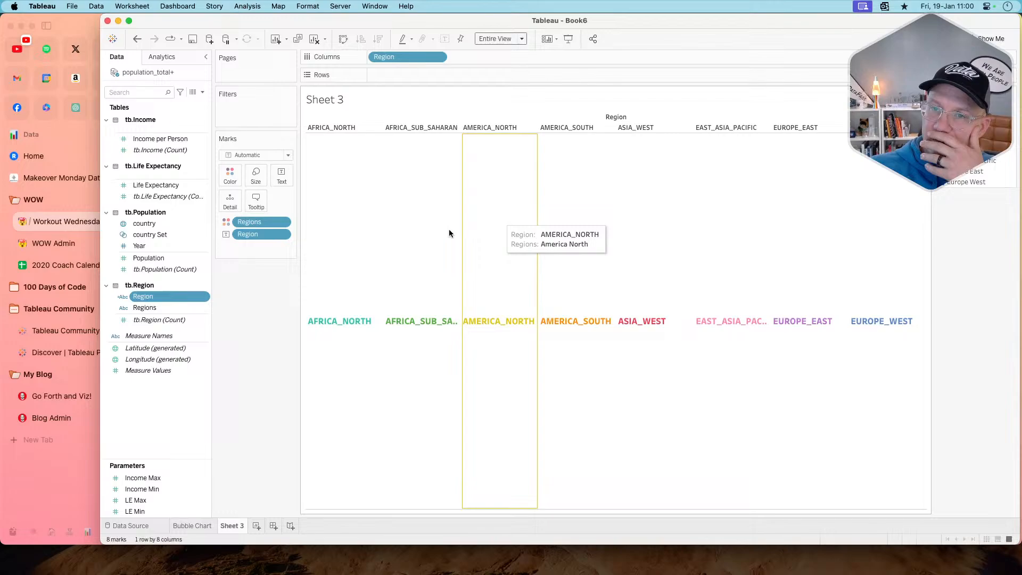
right_click(177, 296)
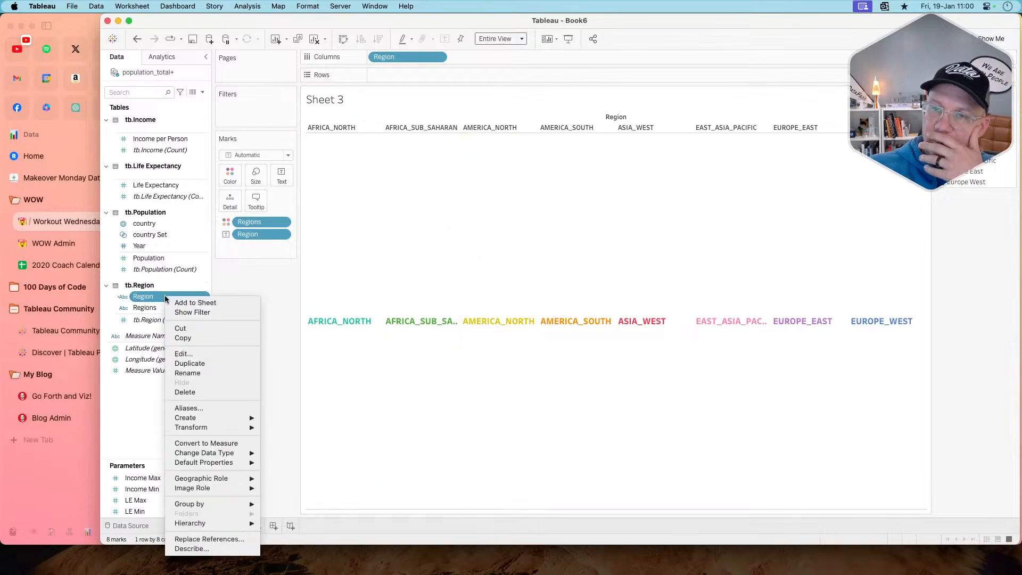
click(190, 408)
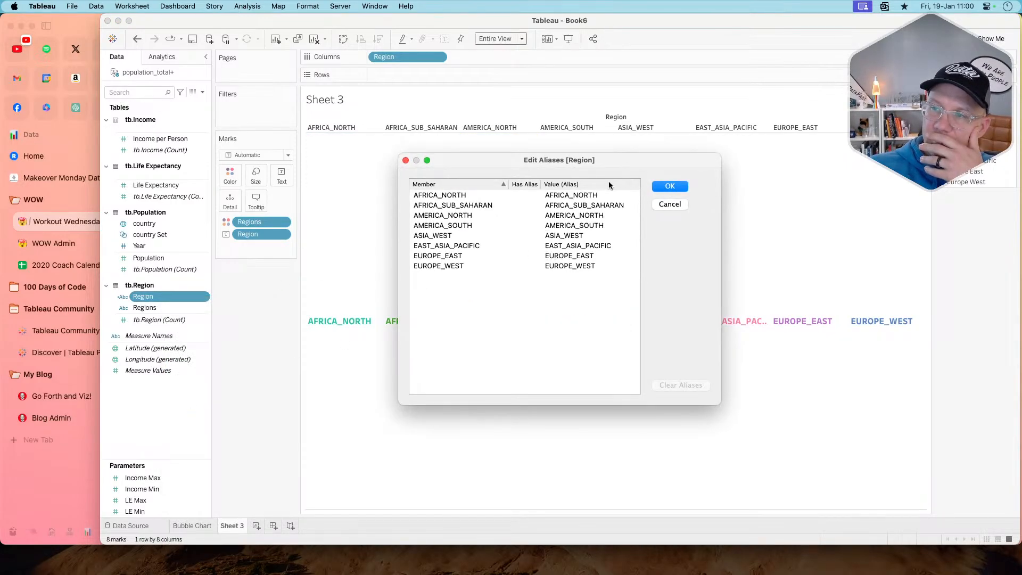
double_click(575, 196)
click(575, 195)
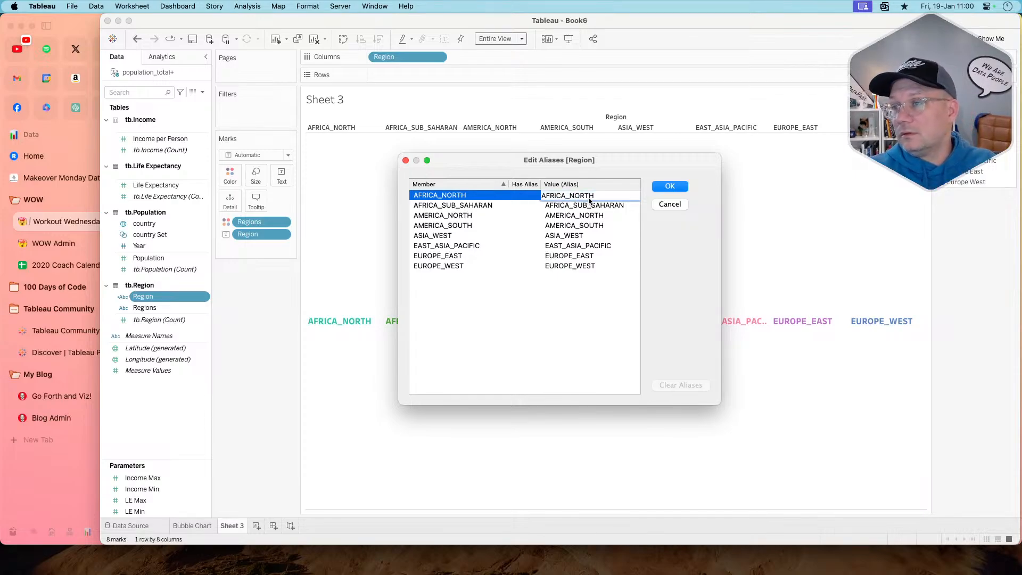
click(679, 204)
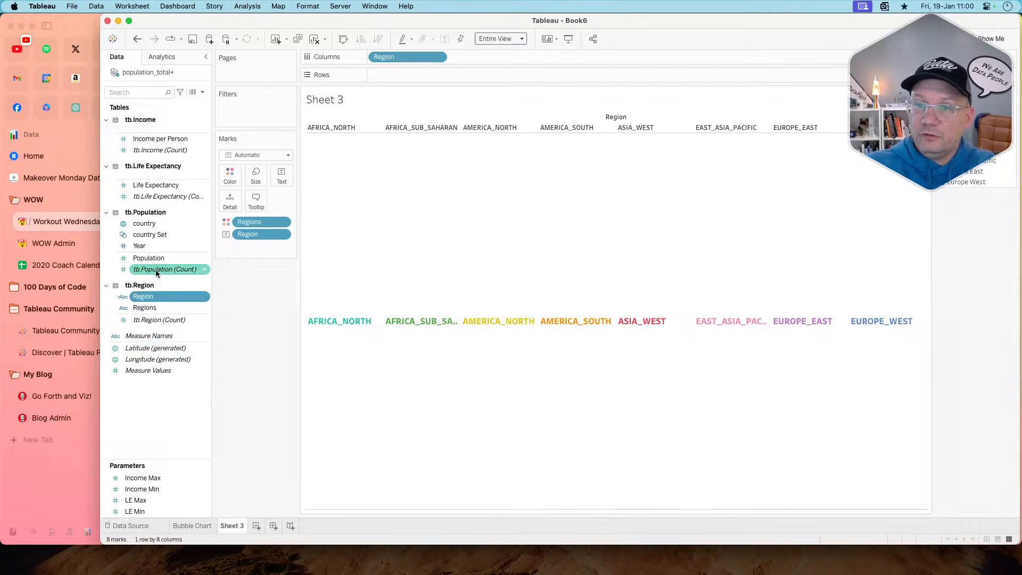
- Edit the Region calculated field to replace underscores with spaces: upper(REPLACE([Regions],"_",' '))
right_click(151, 296)
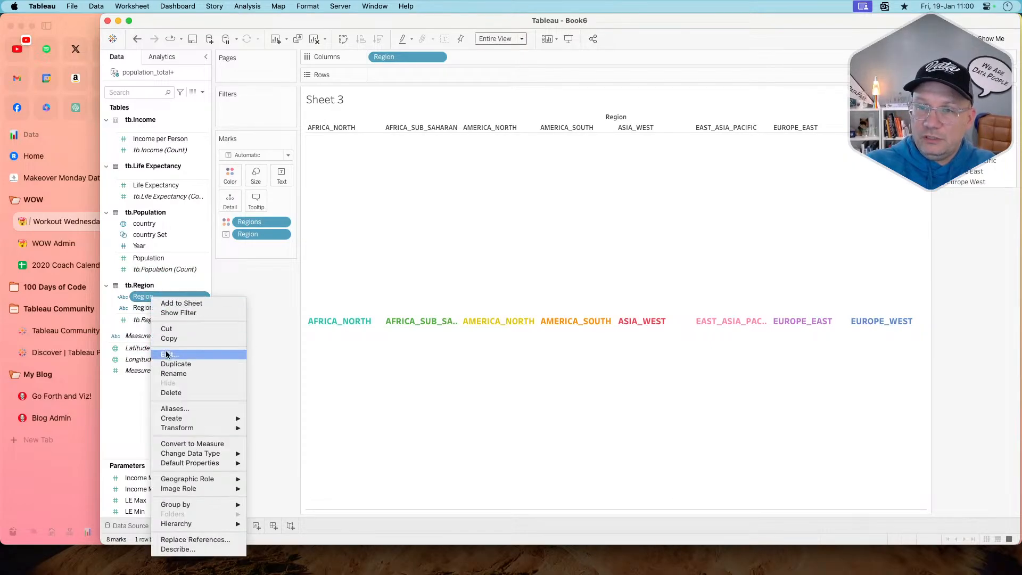
click(166, 355)
click(321, 201)
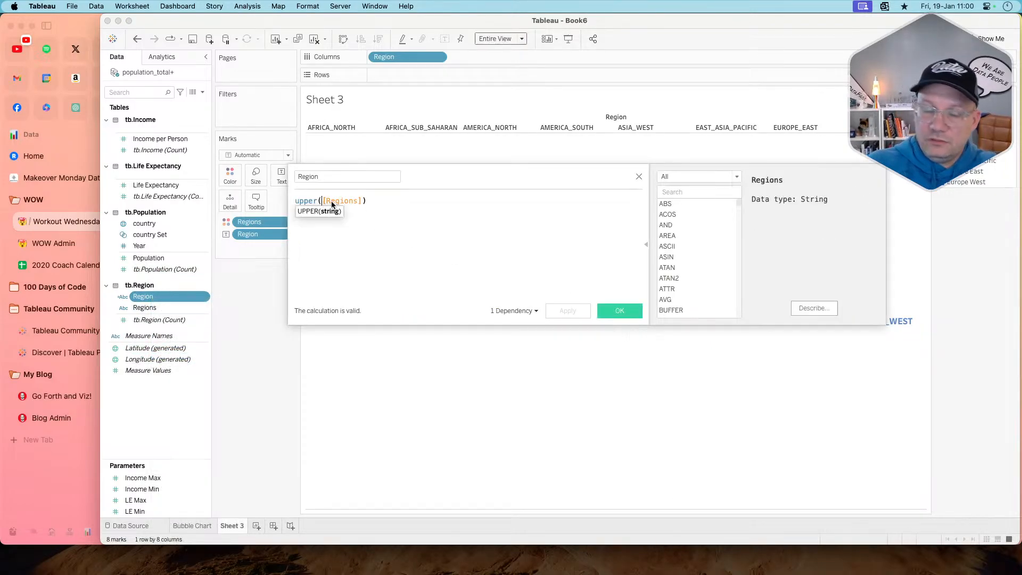
text(REPLACE()
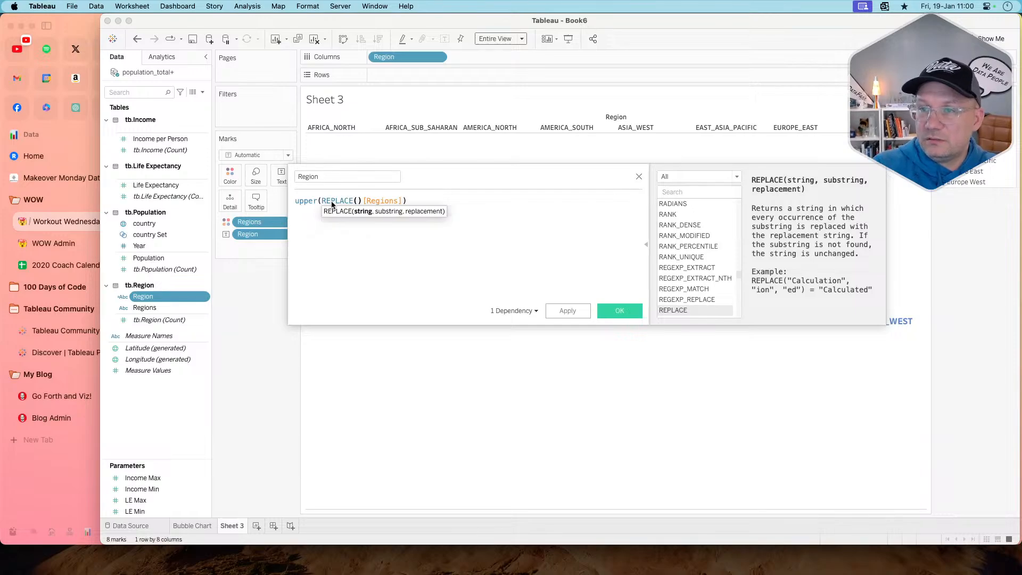
key(super+Left)
key(super+Right)
key(Left)
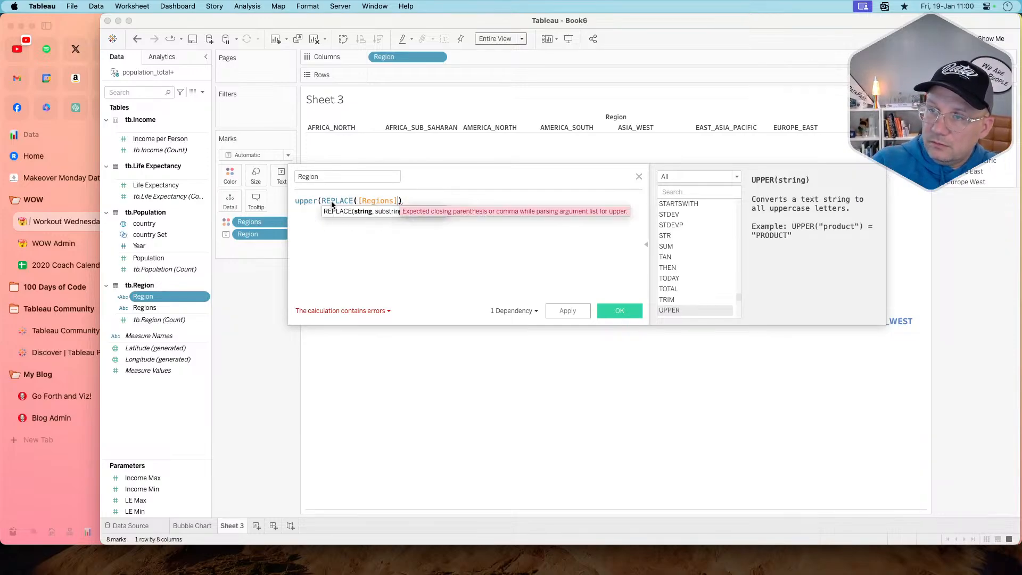
text(,"_)
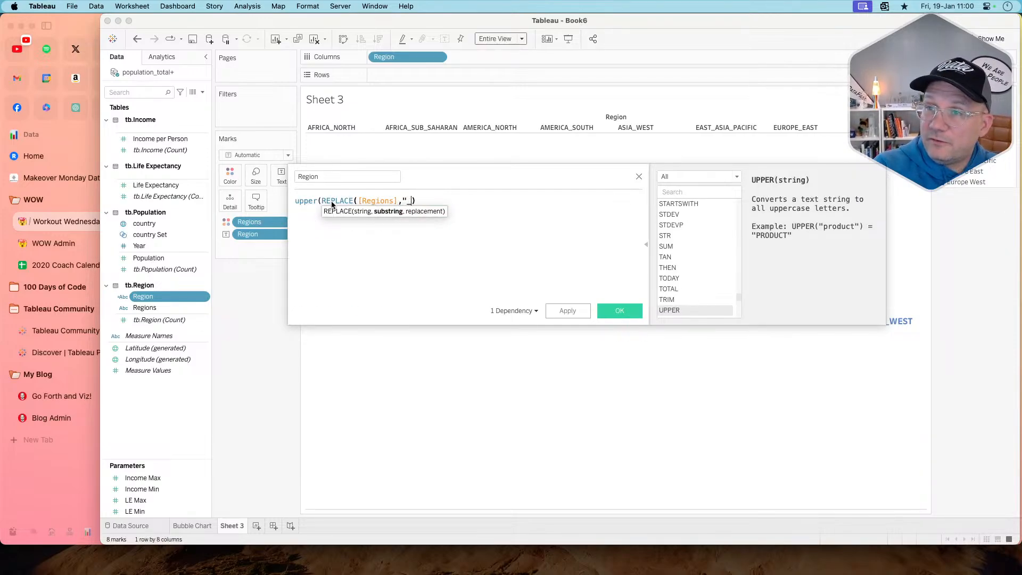
key(Return)
key(BackSpace)
text(",)
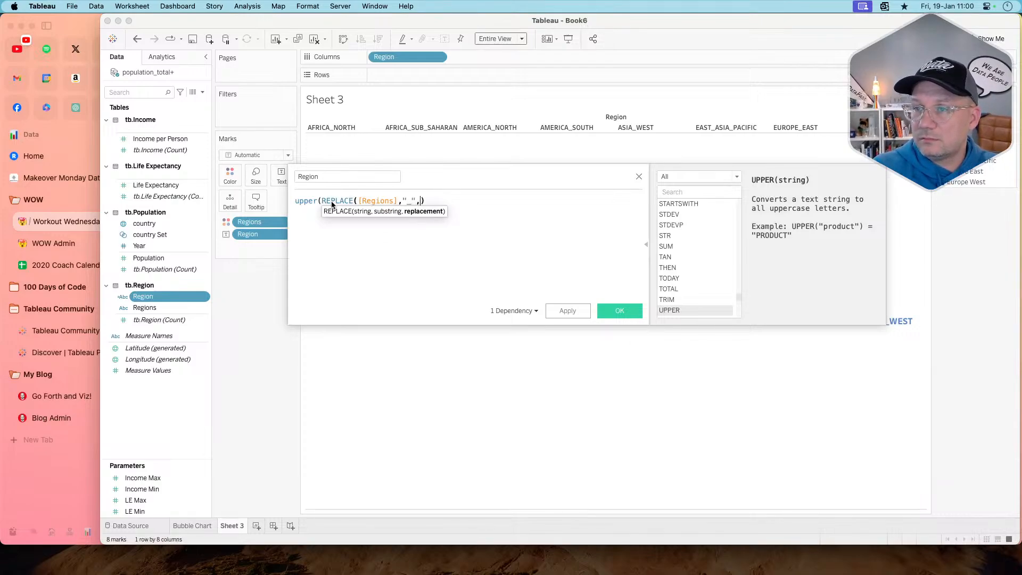
text(')
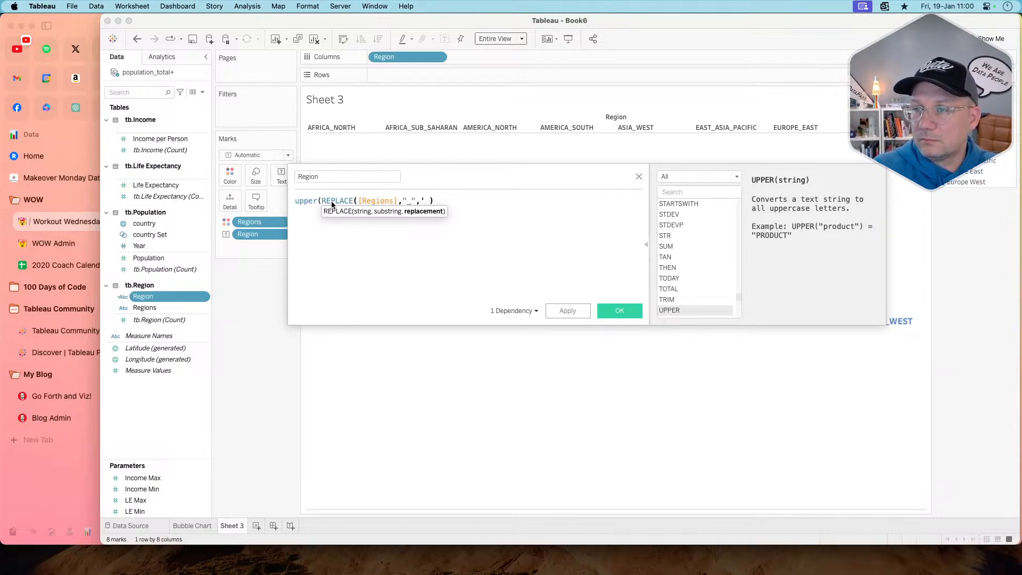
text( ')
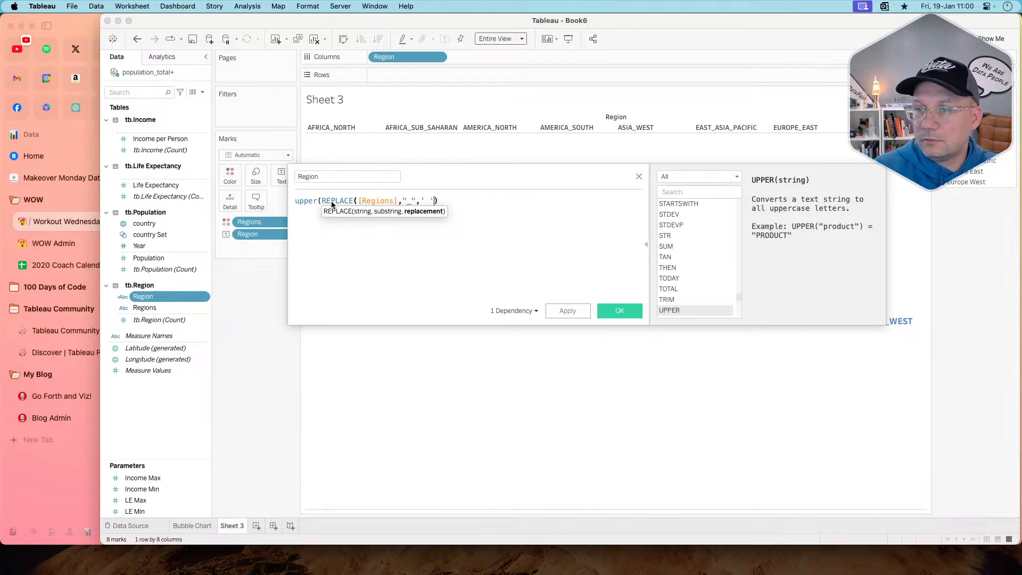
click(472, 271)
text())
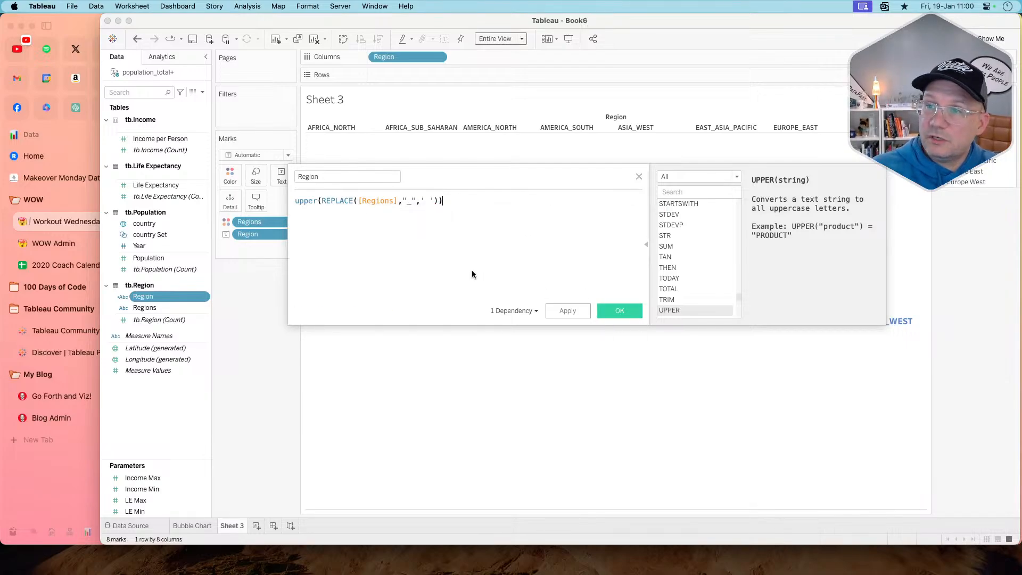
click(604, 311)
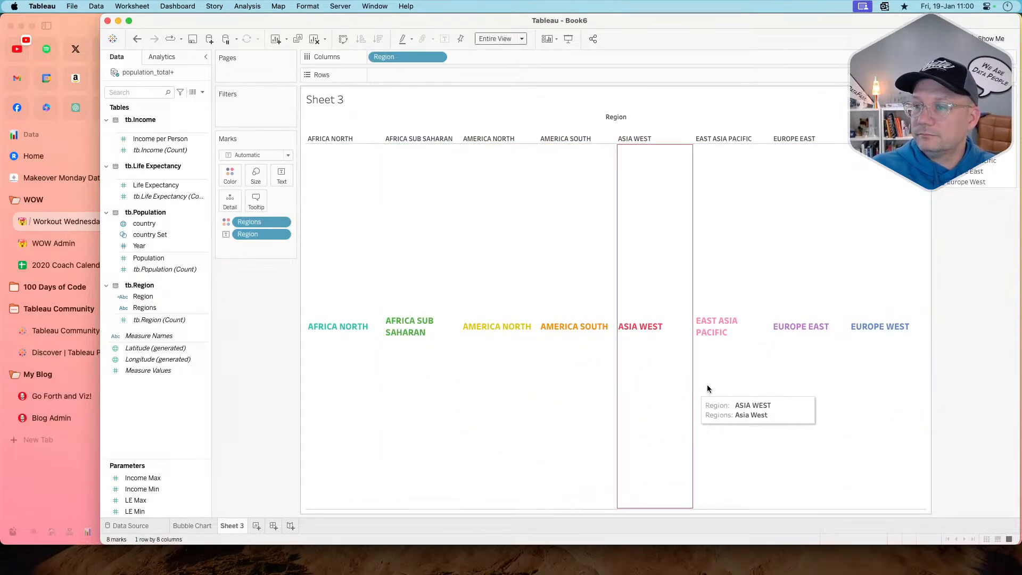
- Hide the column field label and the Region header above the colored text labels
right_click(559, 115)
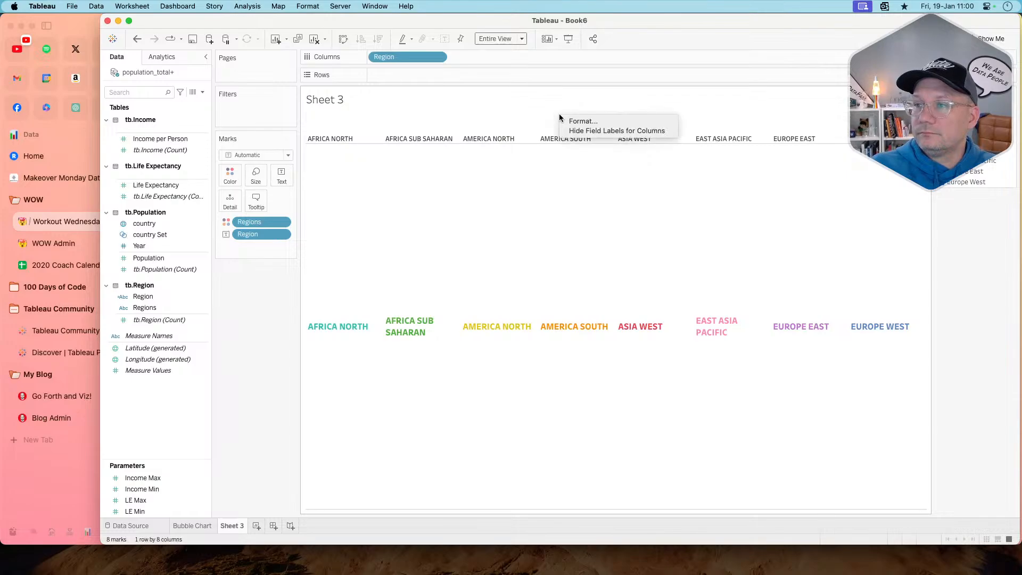
click(574, 132)
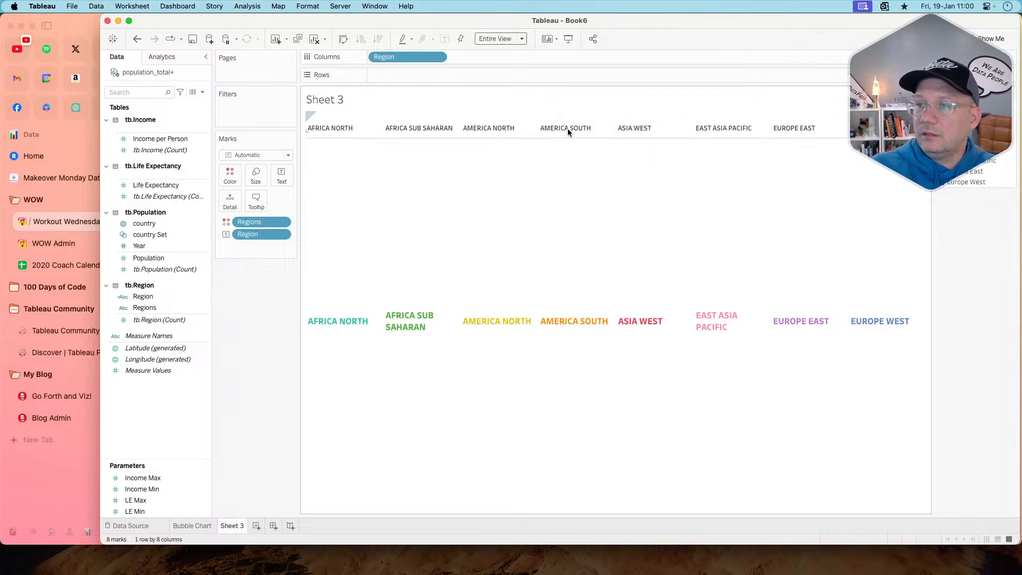
click(438, 57)
click(399, 139)
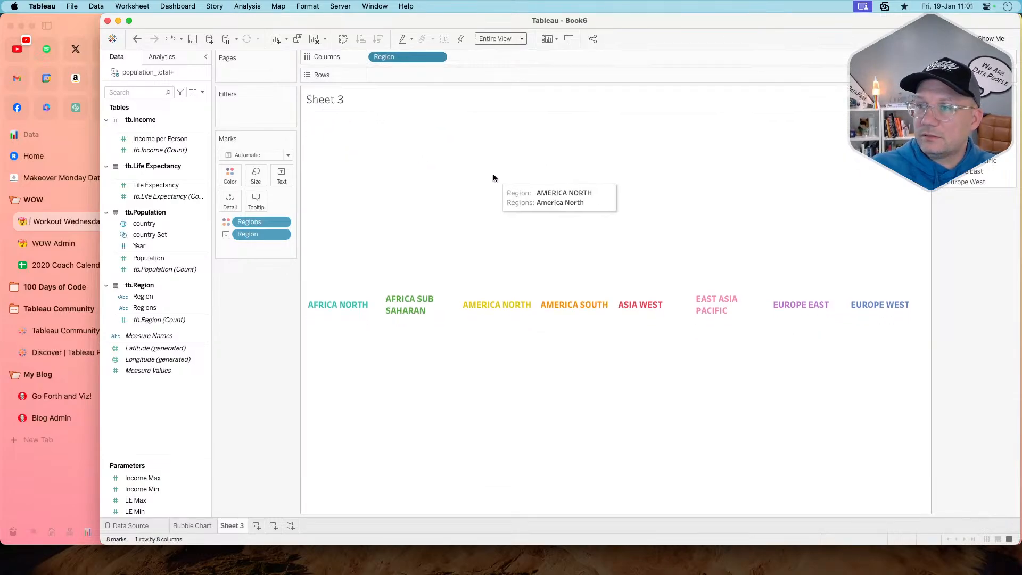
- Set the sheet's row divider pane border to None
right_click(495, 180)
click(516, 217)
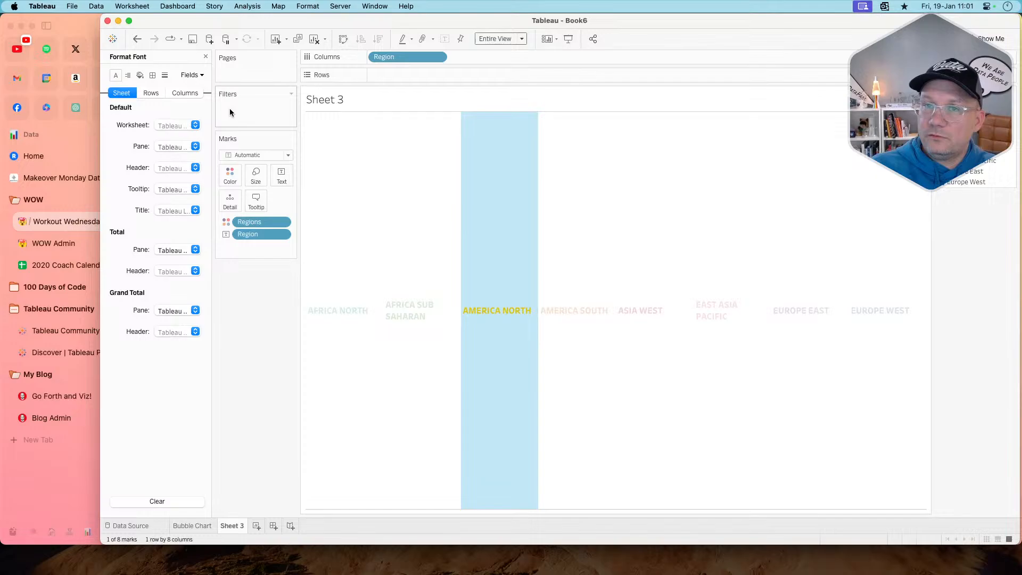
click(152, 74)
click(166, 328)
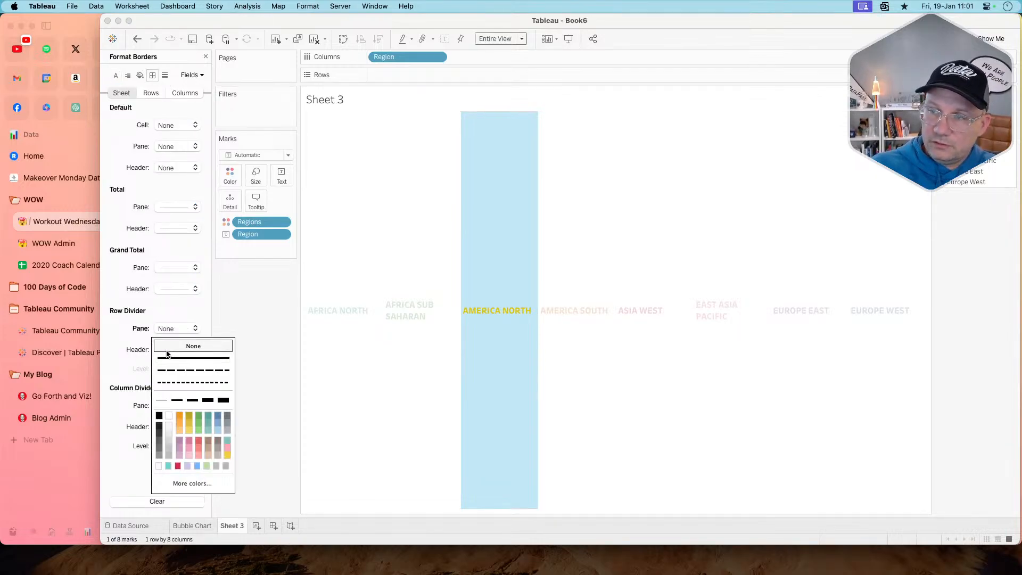
click(181, 343)
key(Escape)
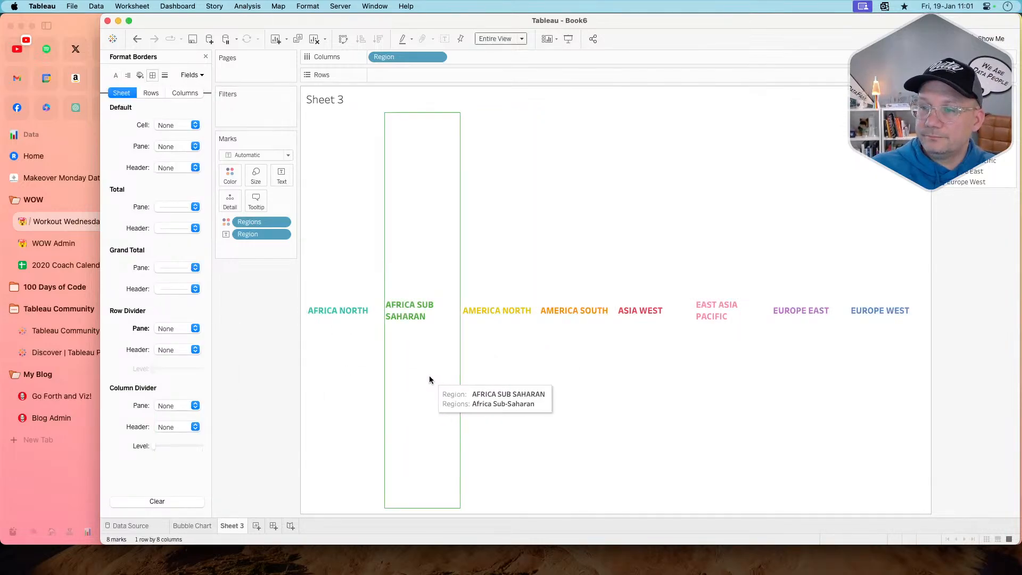
- Turn off tooltips for the region label sheet
click(256, 202)
click(490, 334)
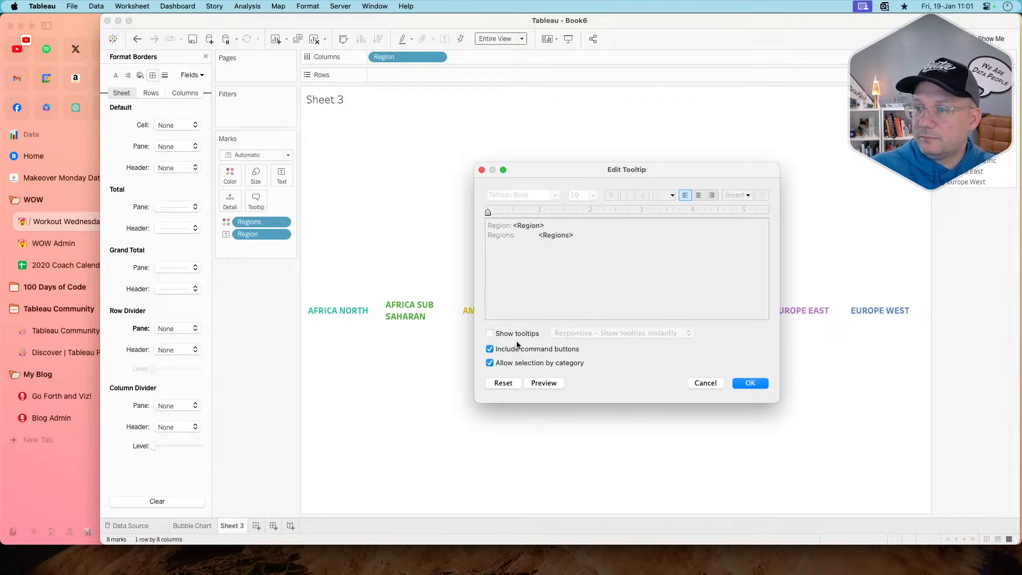
click(750, 384)
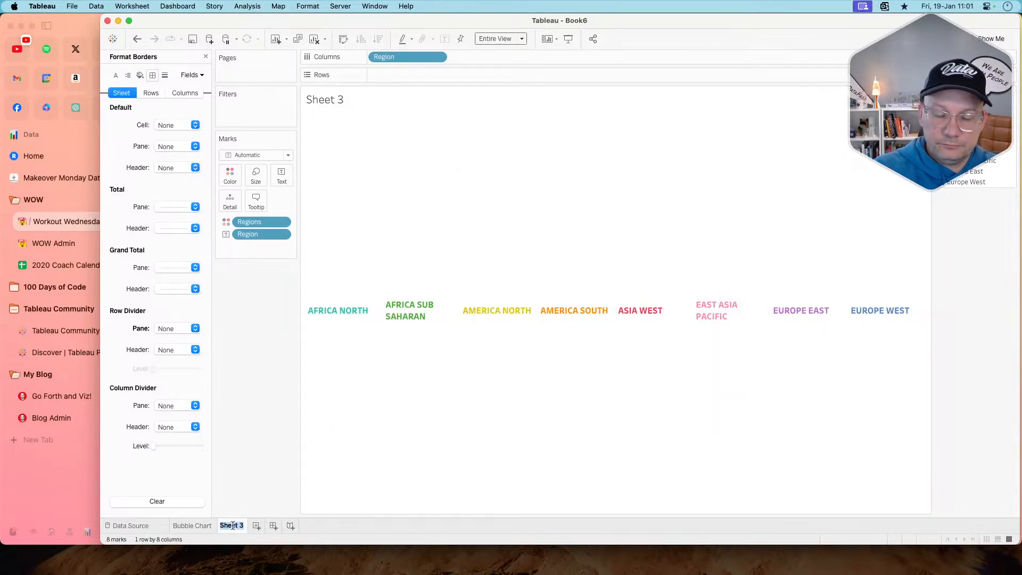
- Rename the region label worksheet as Regiions
text(Reg)
key(BackSpace)
key(BackSpace)
key(BackSpace)
text(io)
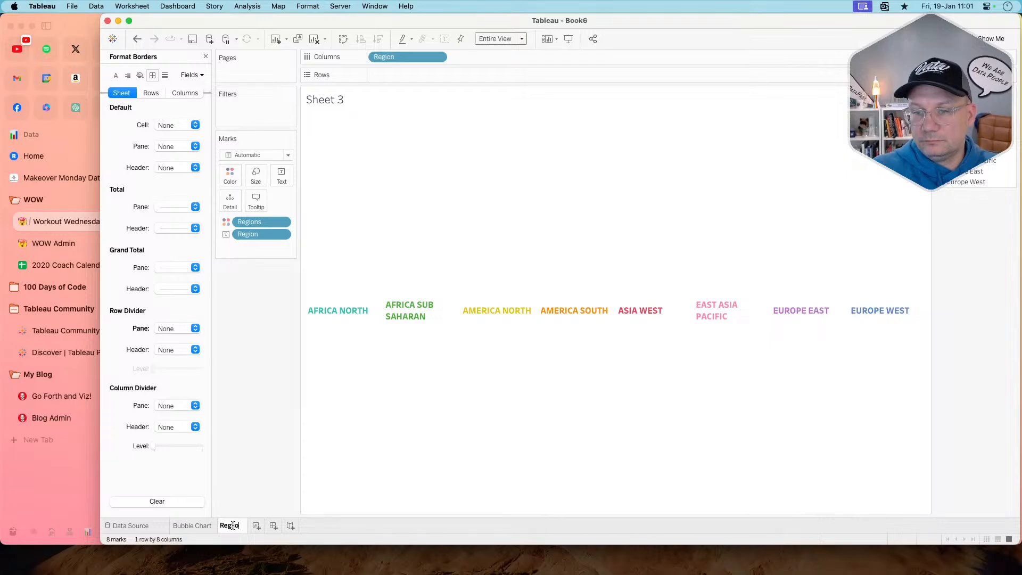
text(ns)
key(Return)
- Check the dashboard requirements on the Workout Wednesday page in the browser, and create a Tableau dashboard with a fixed size of 800 by 800 px
click(210, 526)
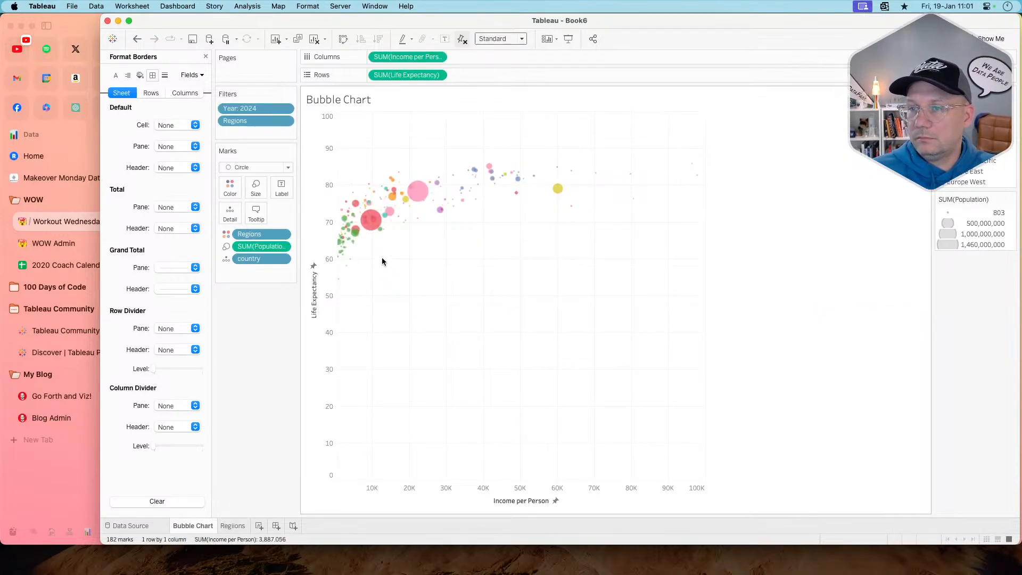
key(super+Tab)
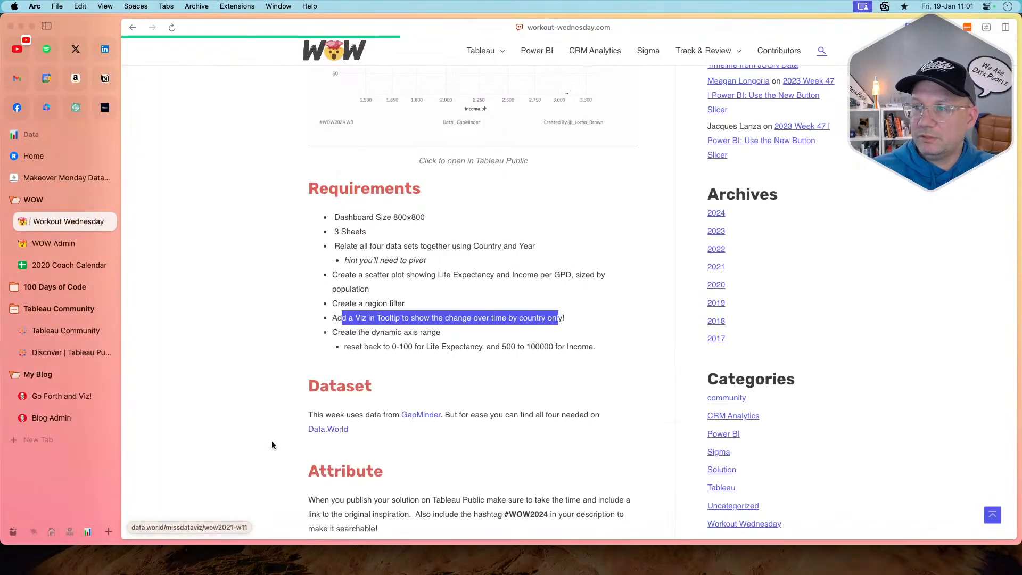
scroll(272, 445, up, 6)
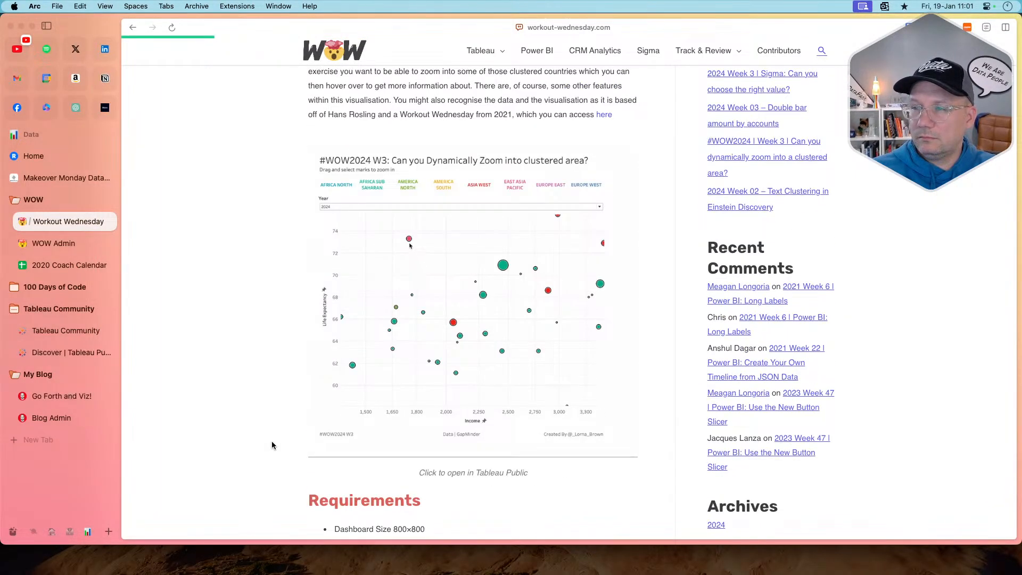
scroll(272, 445, down, 4)
key(super+Tab)
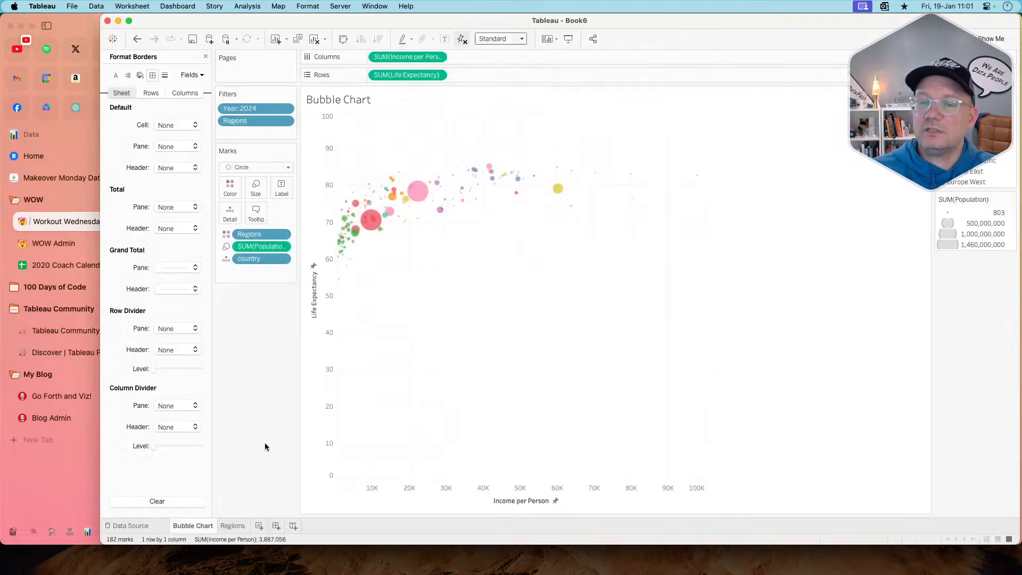
mouse_move(198, 527)
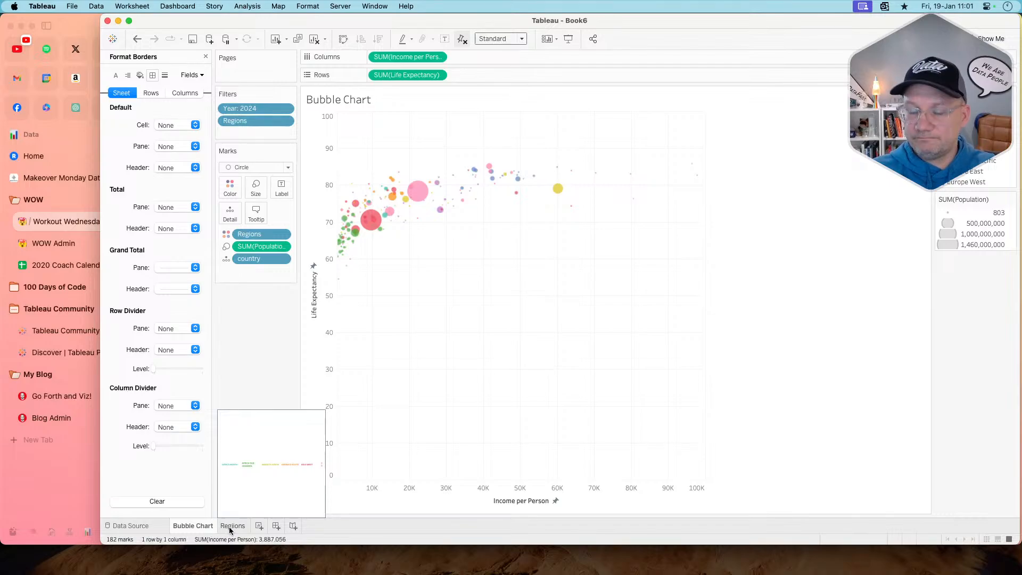
click(276, 525)
key(super+Tab)
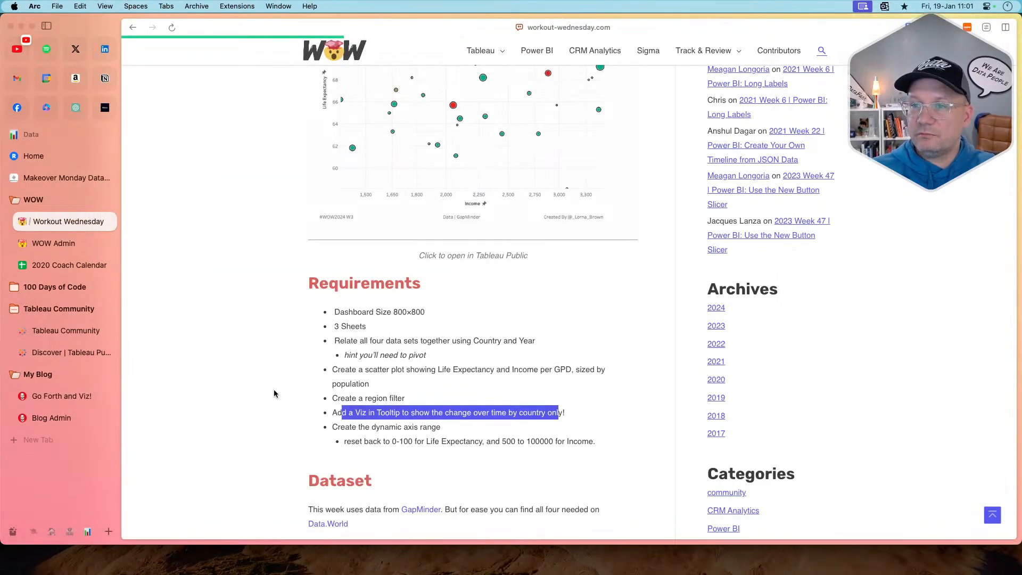
key(super+Tab)
click(165, 138)
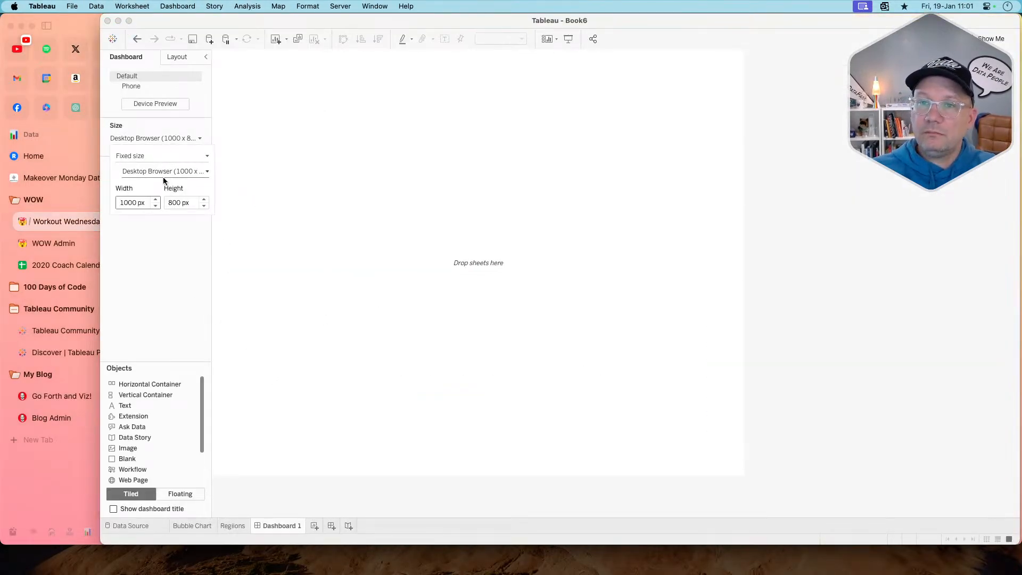
click(154, 205)
click(155, 206)
click(296, 258)
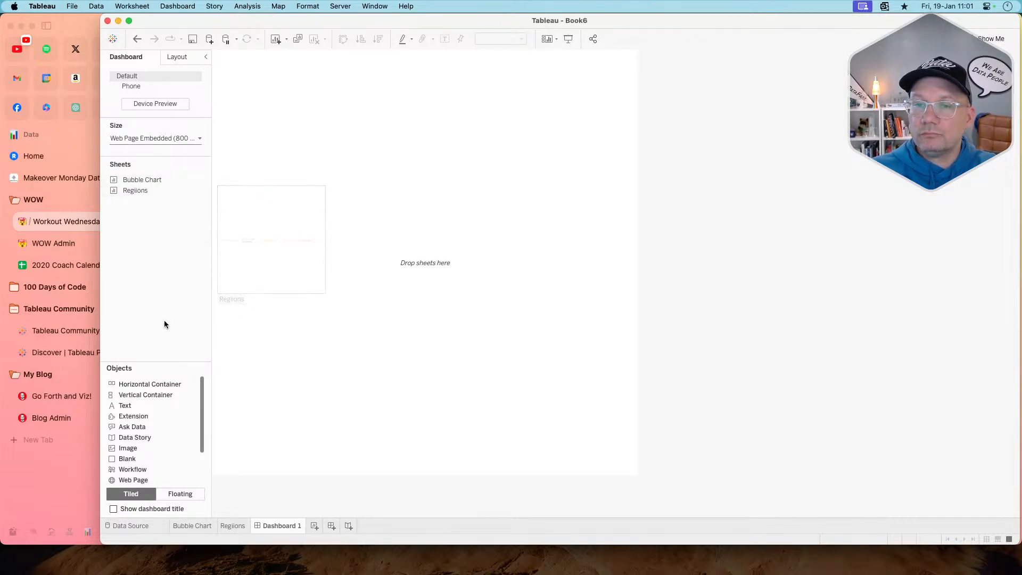
click(144, 405)
drag(137, 458, 328, 318)
drag(139, 410, 351, 305)
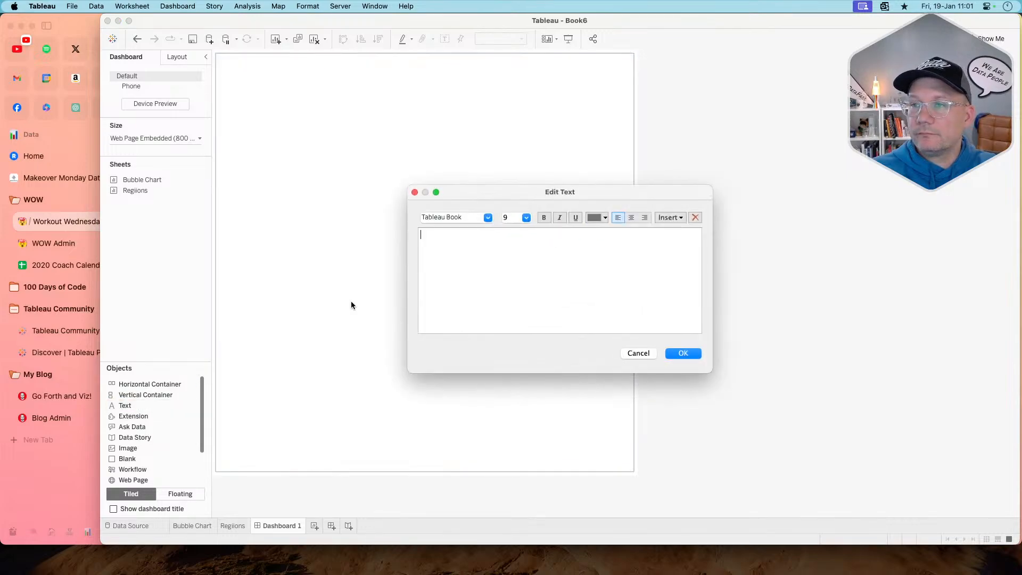
click(639, 353)
key(ctrl+z)
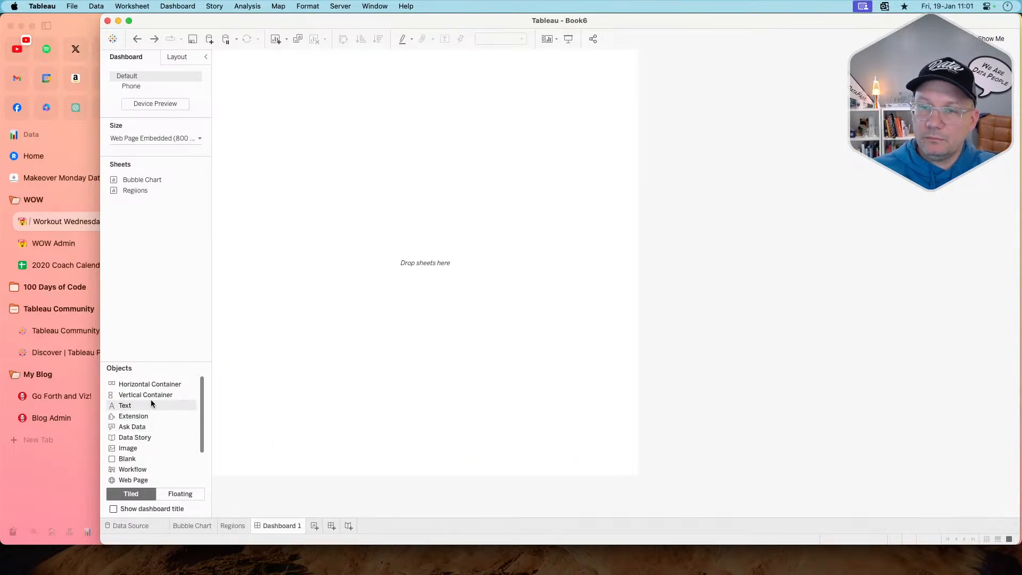
- Add a tiled vertical container to the dashboard and set its outer padding to 20 on all sides
drag(145, 394, 357, 301)
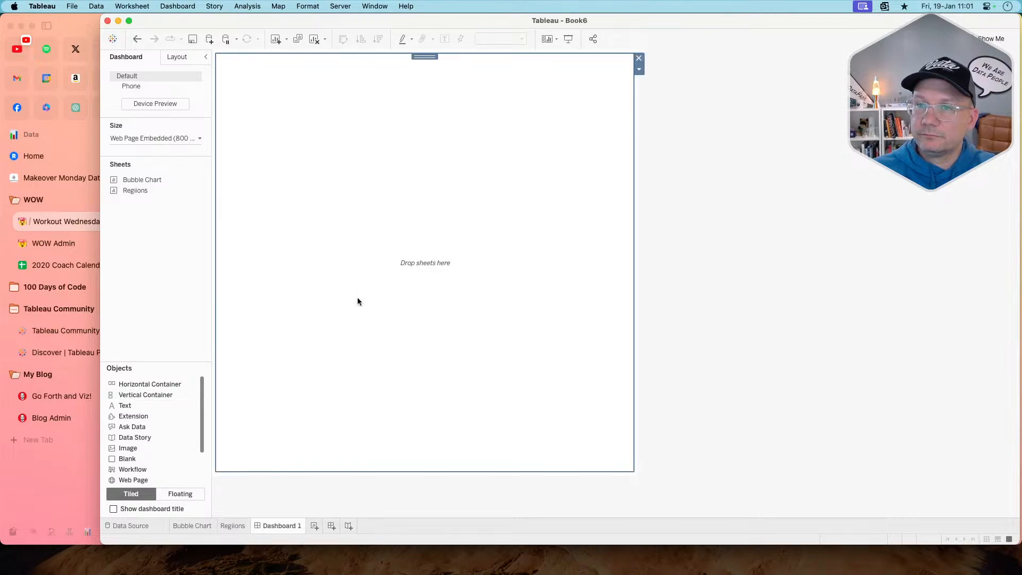
click(152, 138)
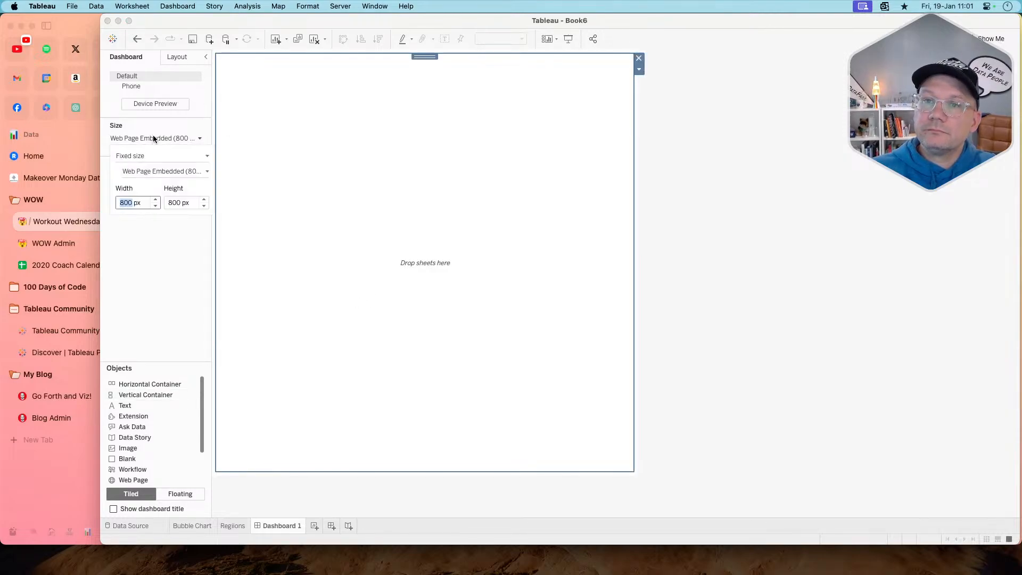
click(176, 57)
click(136, 299)
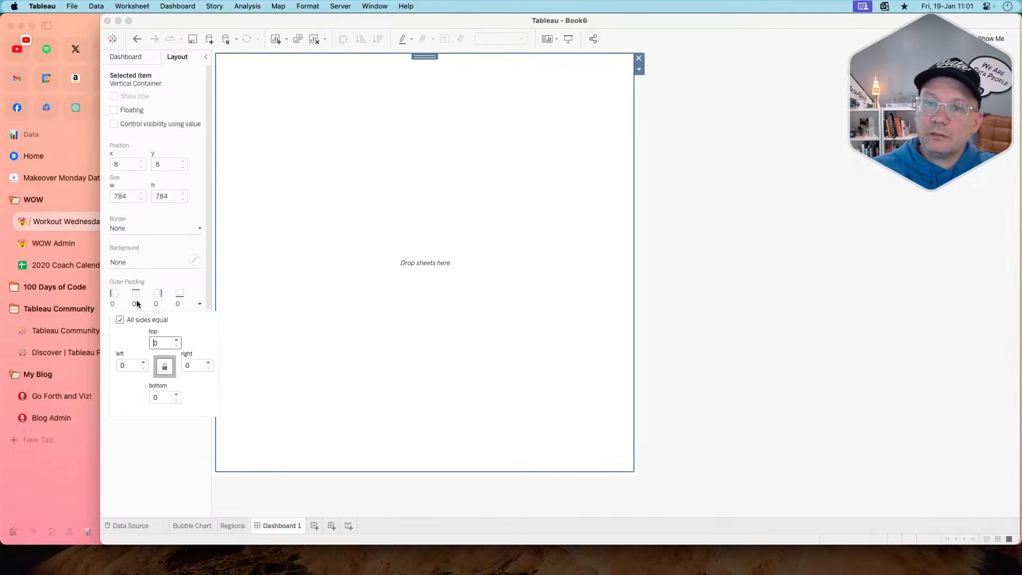
text(20)
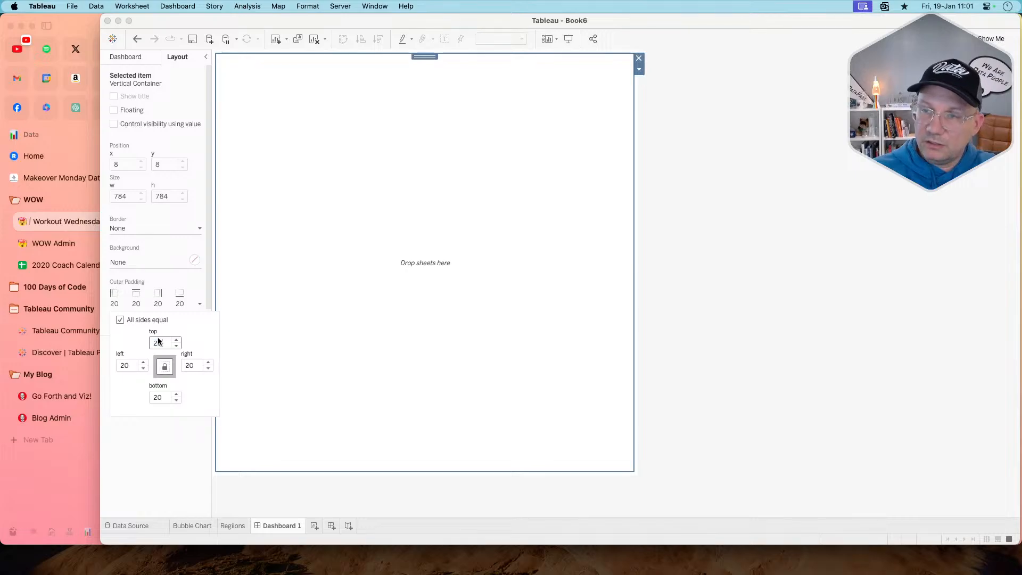
click(261, 329)
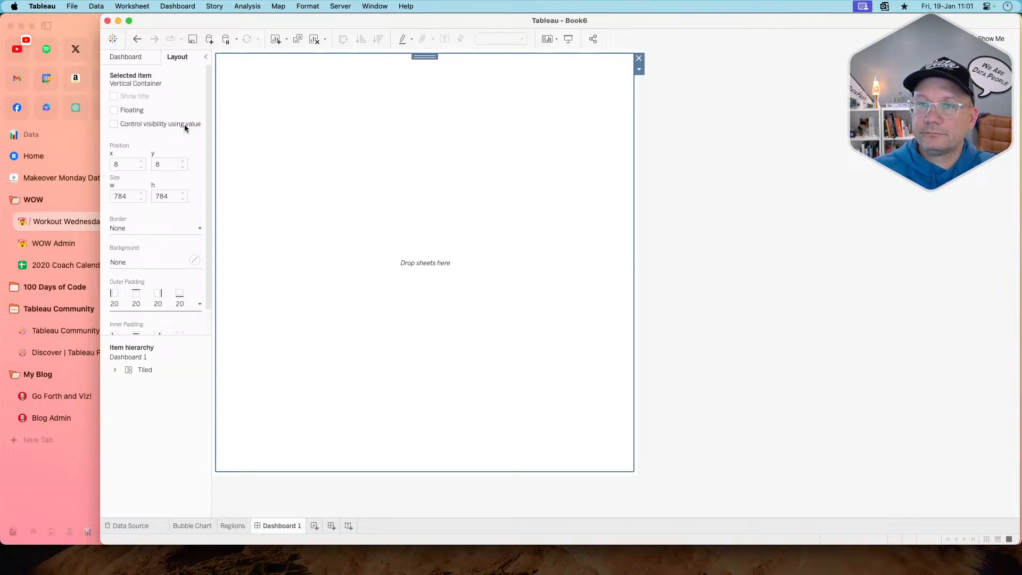
- Add a text object to the dashboard's vertical container and check the example dashboard's heading on the Workout Wednesday page in the browser
click(141, 56)
drag(142, 404, 360, 288)
key(super+Tab)
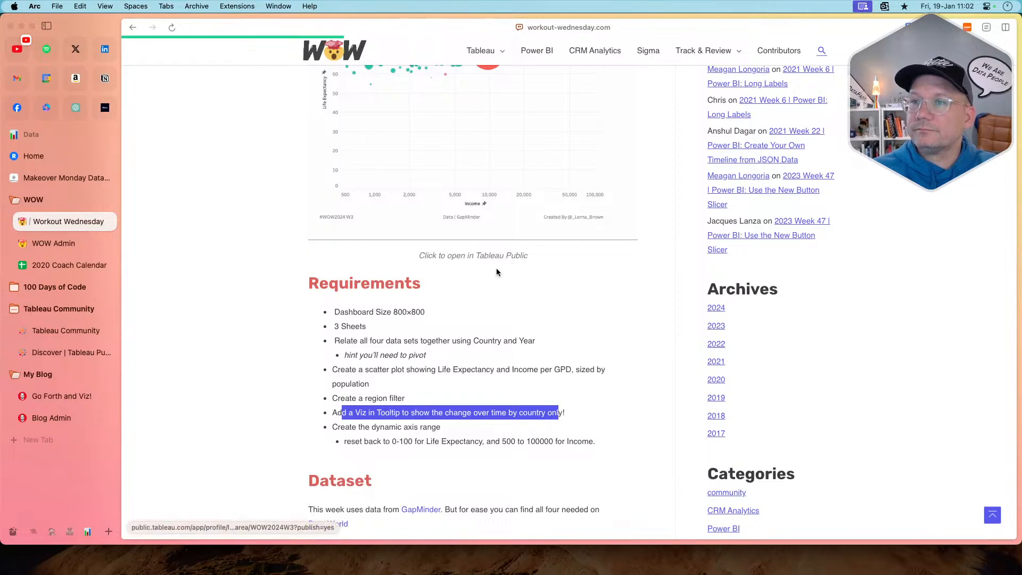
scroll(496, 270, up, 10)
scroll(497, 270, down, 3)
key(super+Tab)
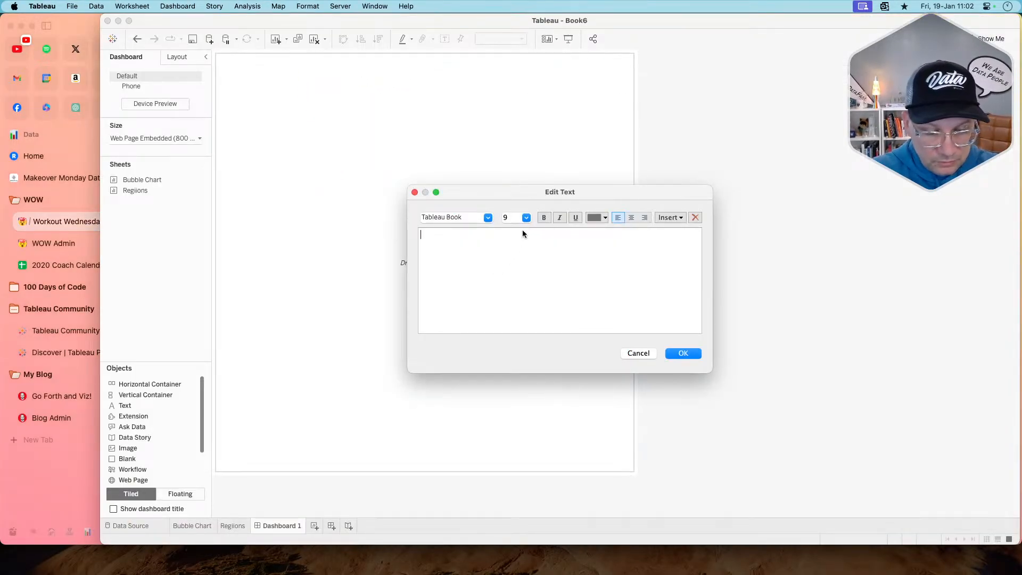
- Enter the title "#WOW2024 | Week 3 | Dynamic Axis Ranges" in the Tableau text object, consulting the Workout Wednesday page in the browser for wording
text(#WOW)
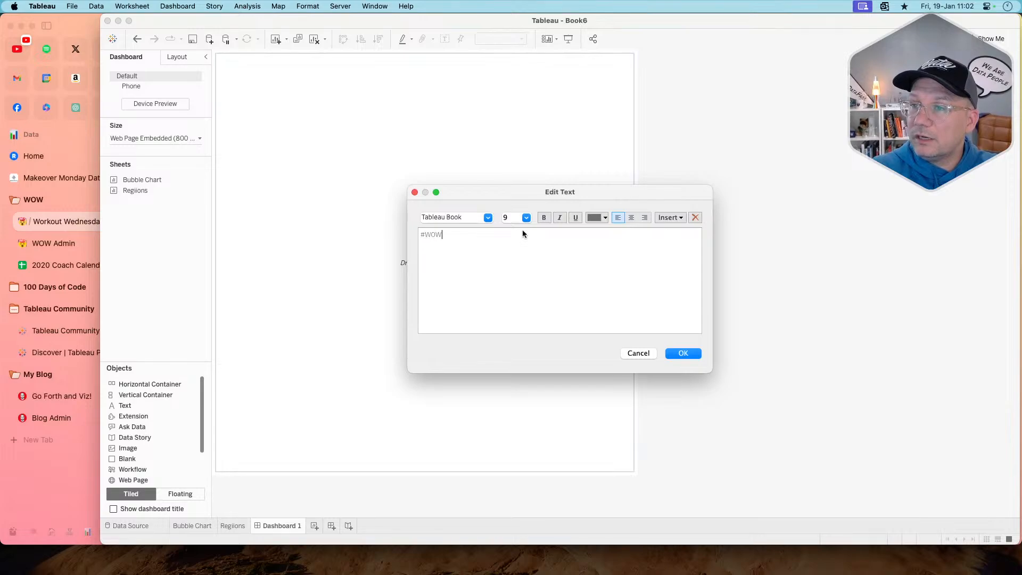
text(2024)
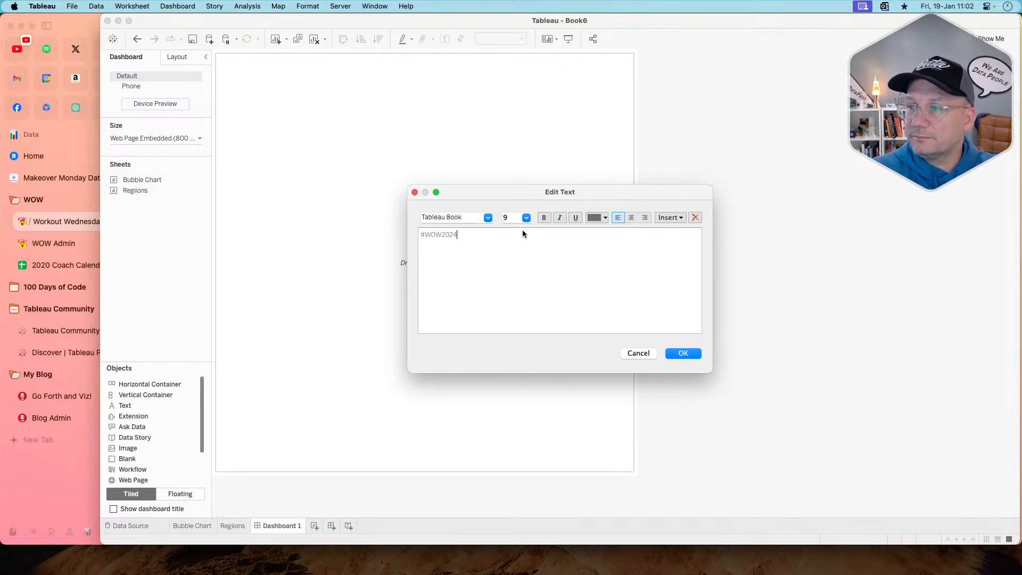
text( | Week 4)
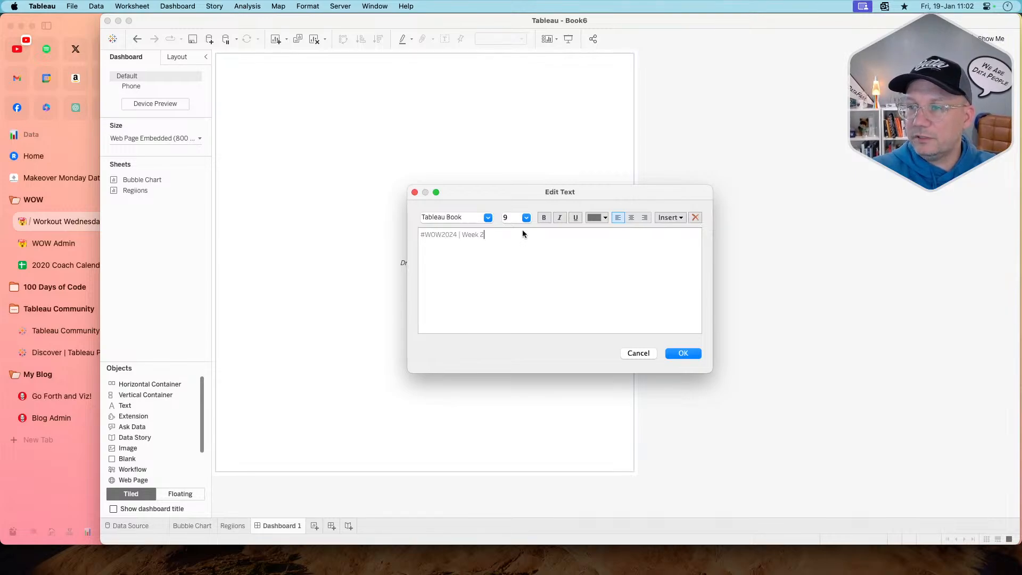
key(BackSpace)
text(3 |)
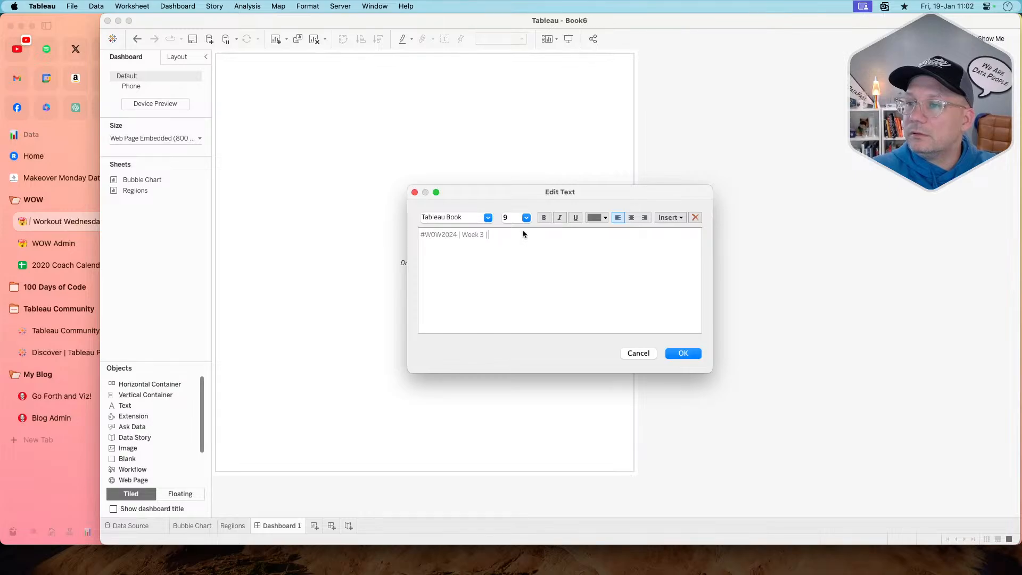
key(super+Tab)
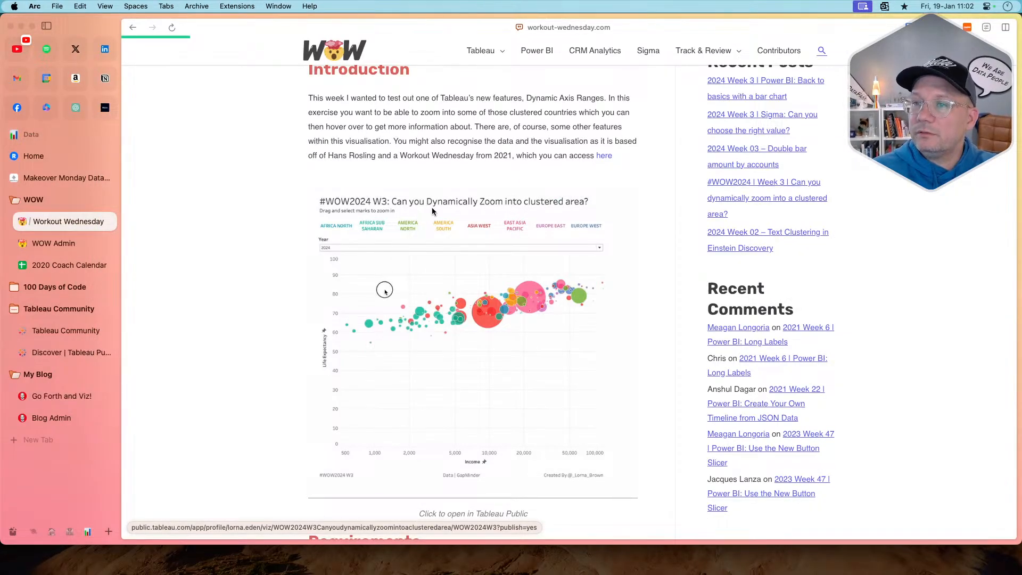
drag(384, 290, 433, 338)
key(super+Tab)
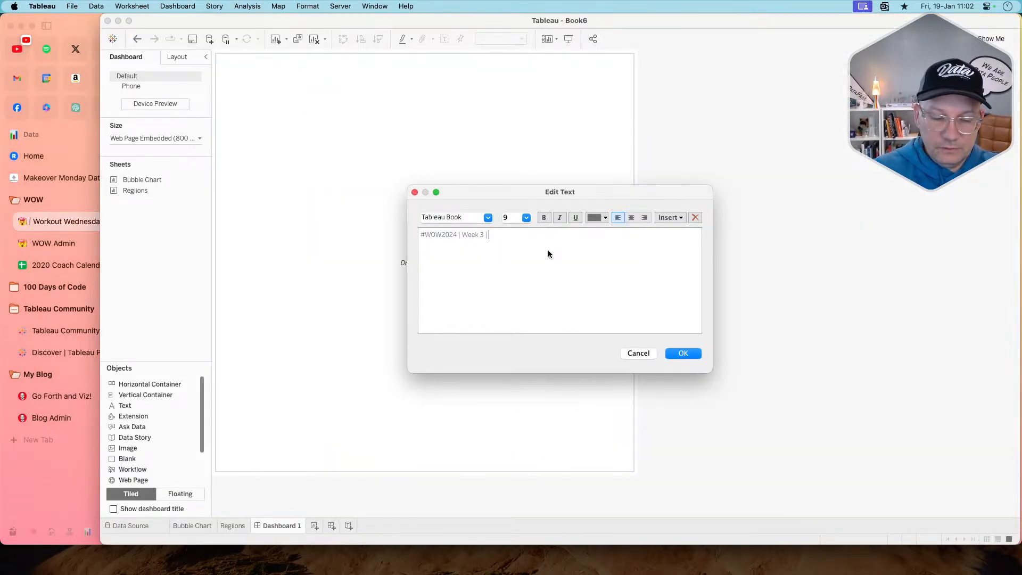
text(| Dyn)
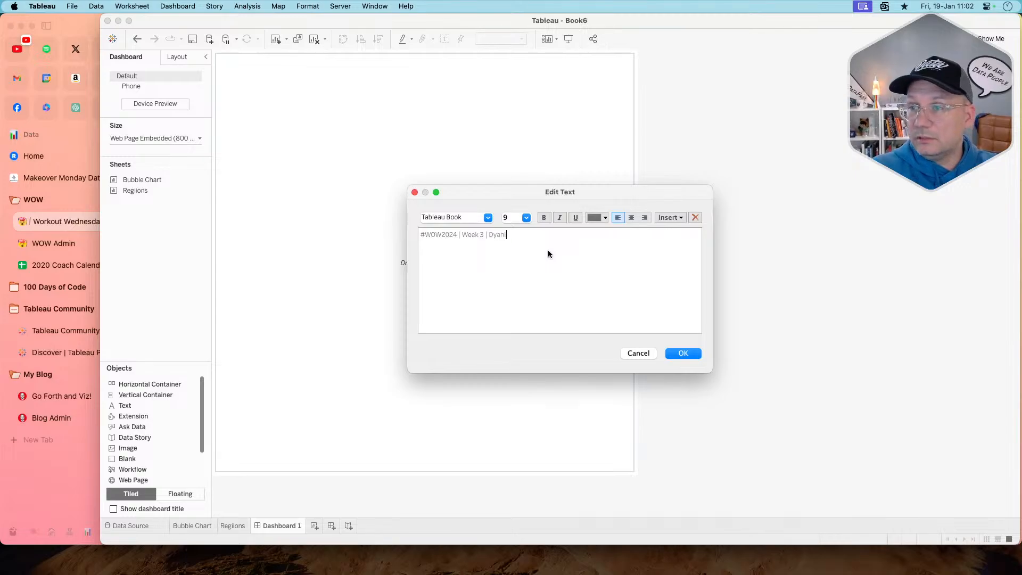
text(amic Axis Ranges)
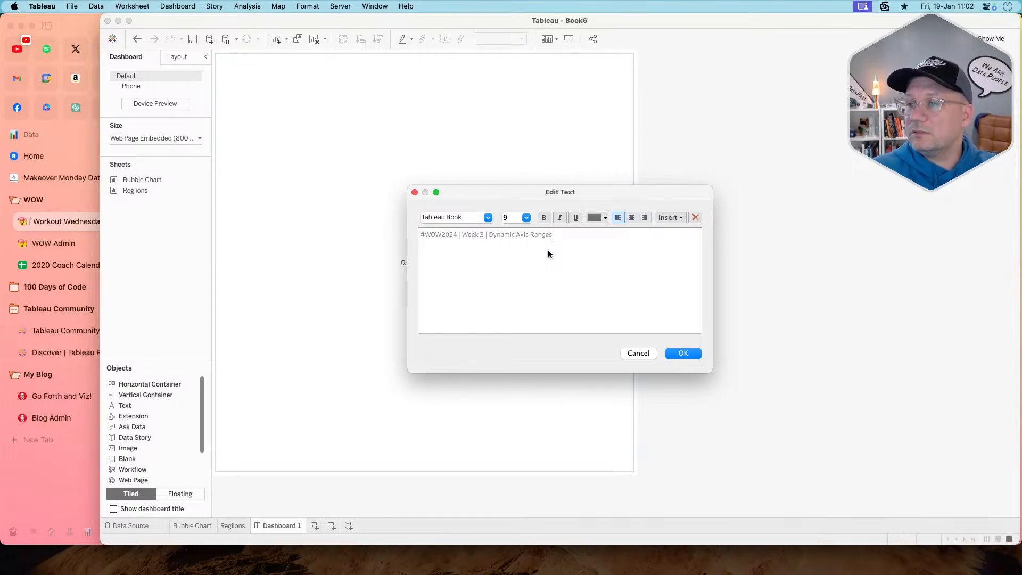
key(super+Tab)
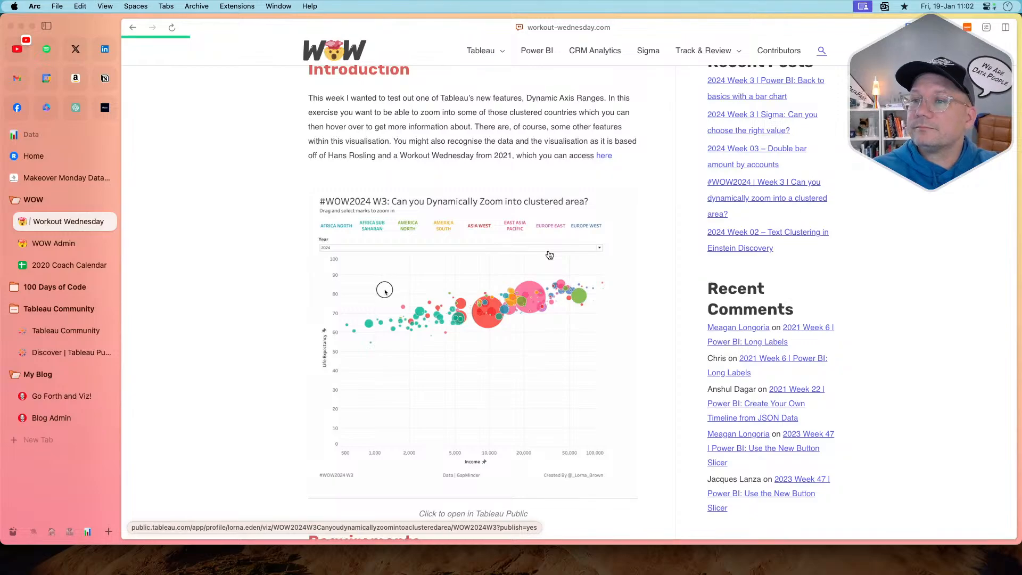
key(super+Tab)
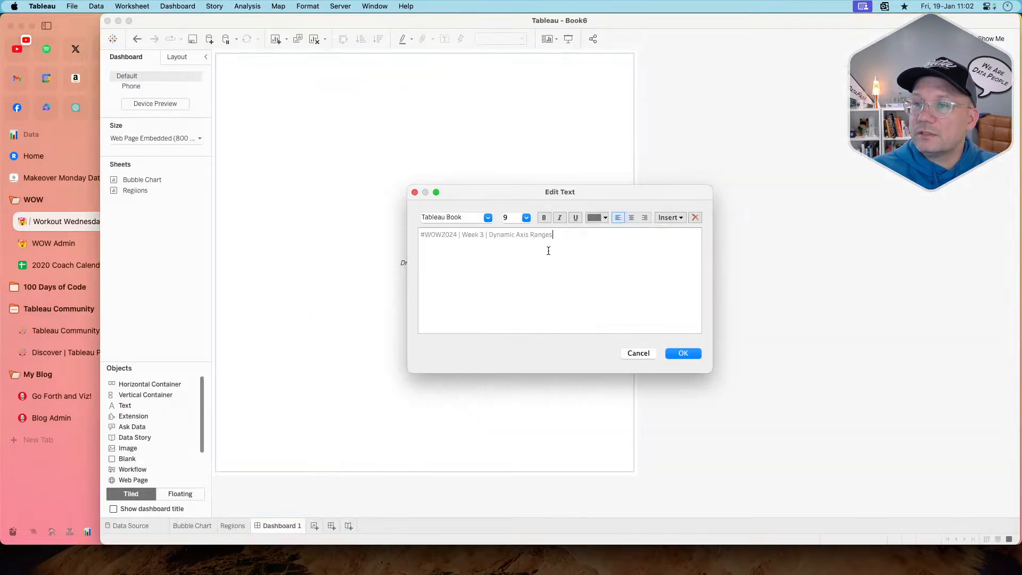
- Format the title text as Tableau Semibold, size 20, in black
key(super+a)
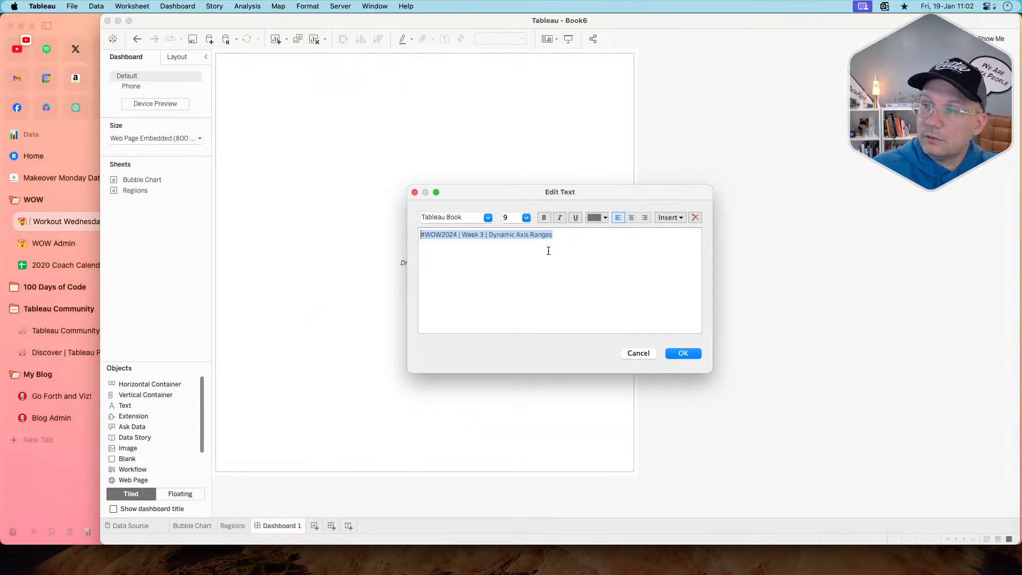
click(490, 218)
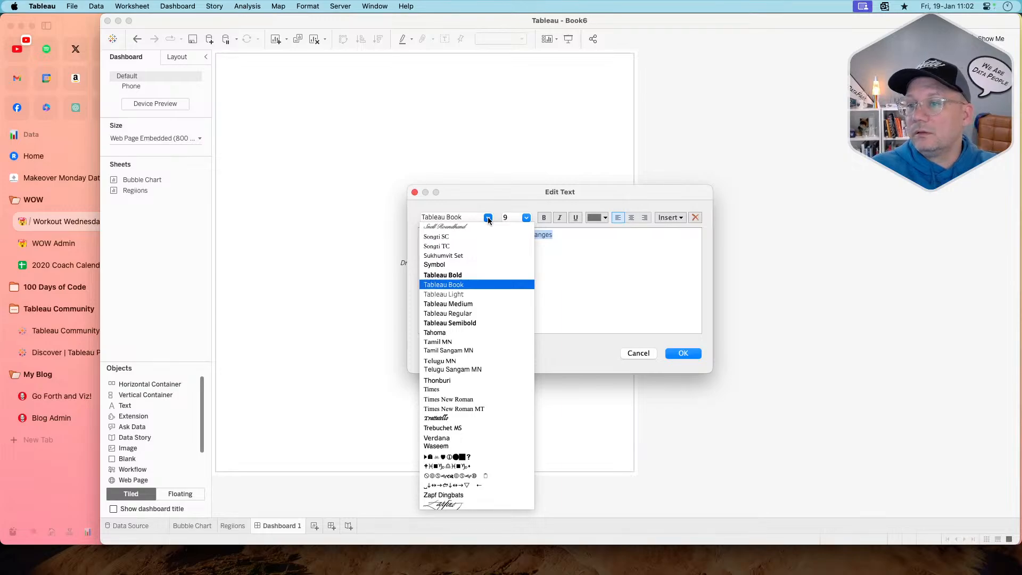
click(487, 324)
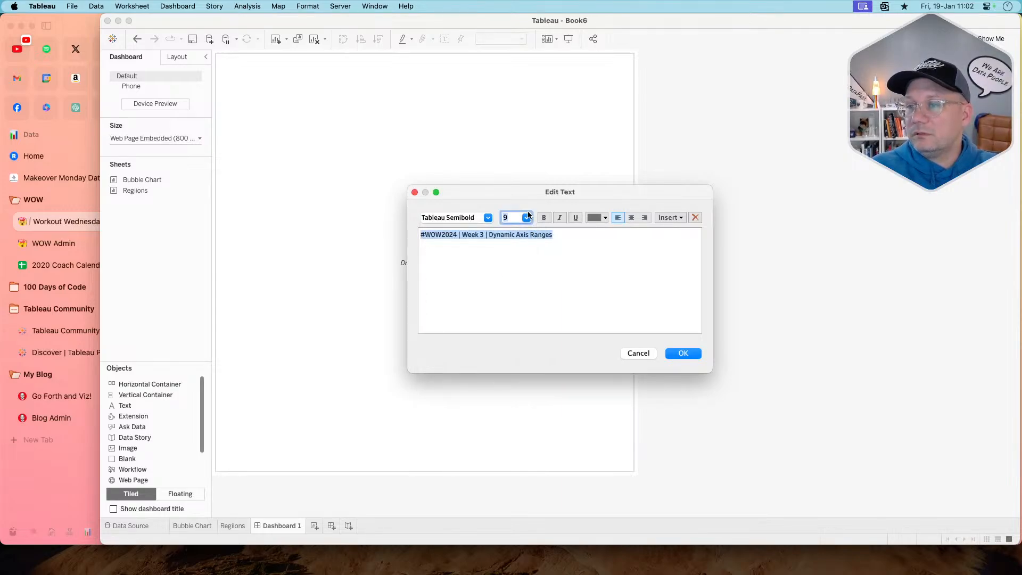
click(526, 217)
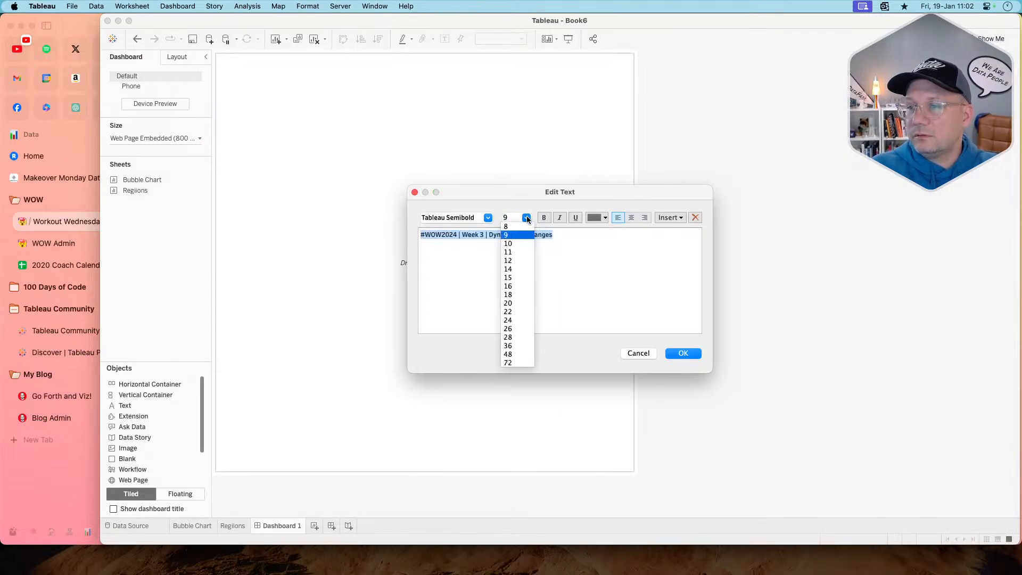
click(523, 303)
click(500, 258)
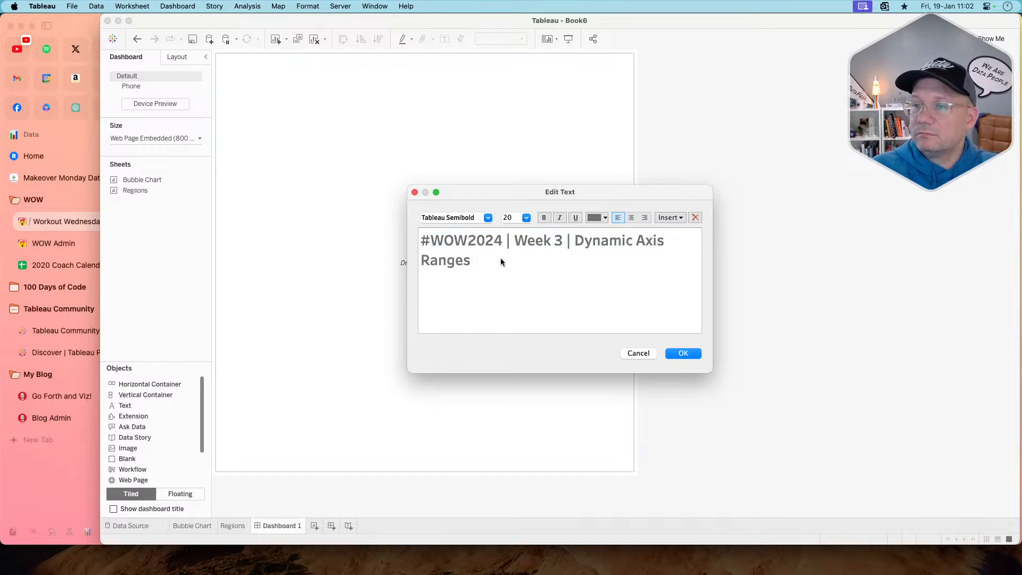
key(super+a)
click(595, 222)
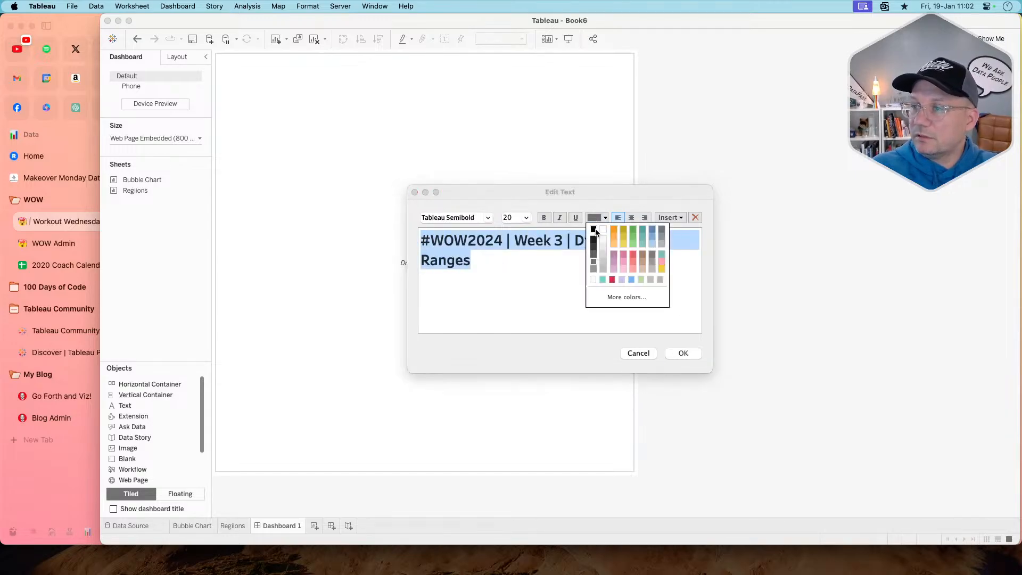
click(596, 228)
click(503, 257)
- Start a new line below the title and set its font to Tableau Book, size 12
key(Return)
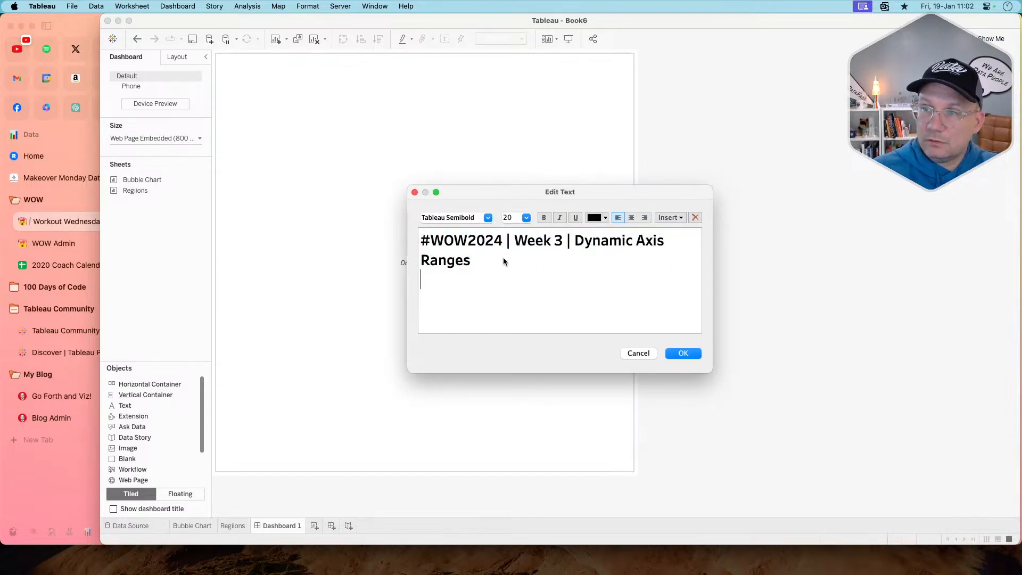
click(488, 218)
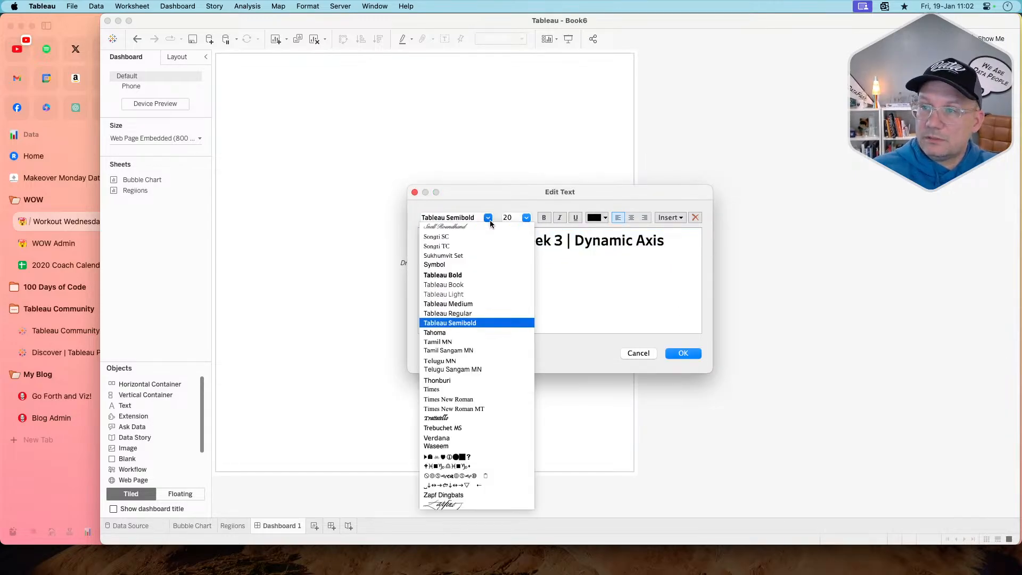
click(482, 285)
click(525, 218)
click(526, 218)
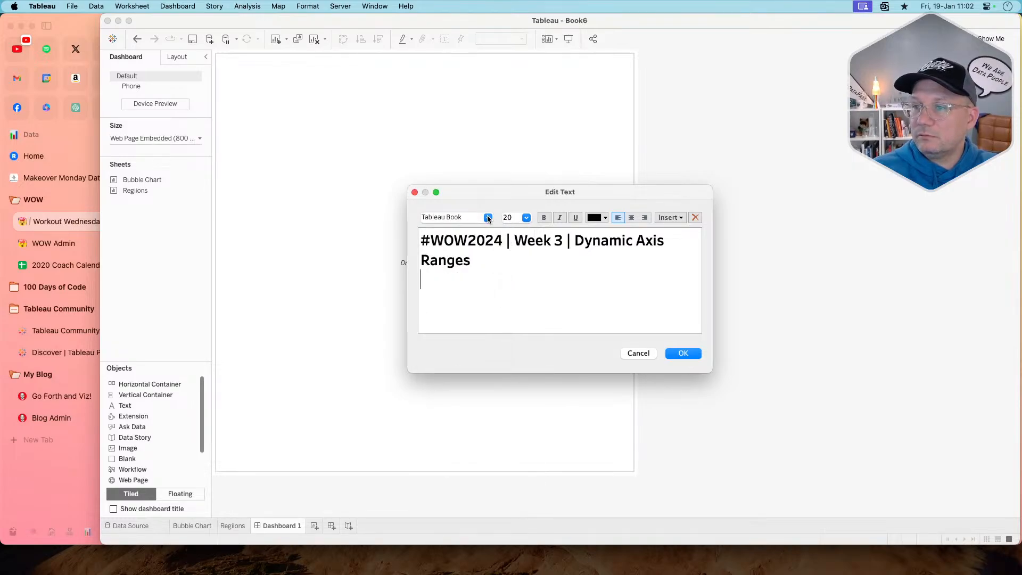
click(488, 218)
click(487, 218)
click(527, 218)
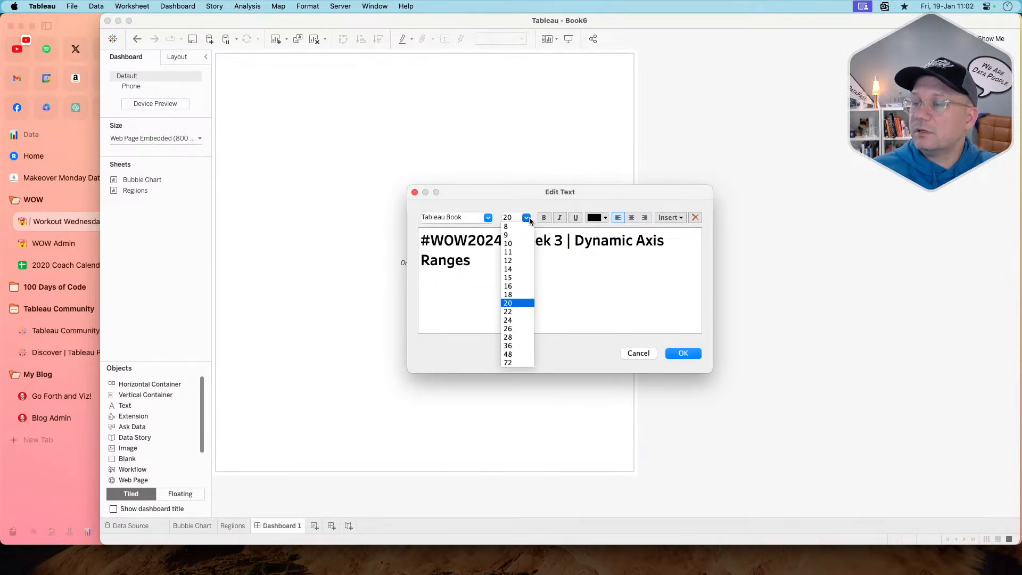
click(522, 261)
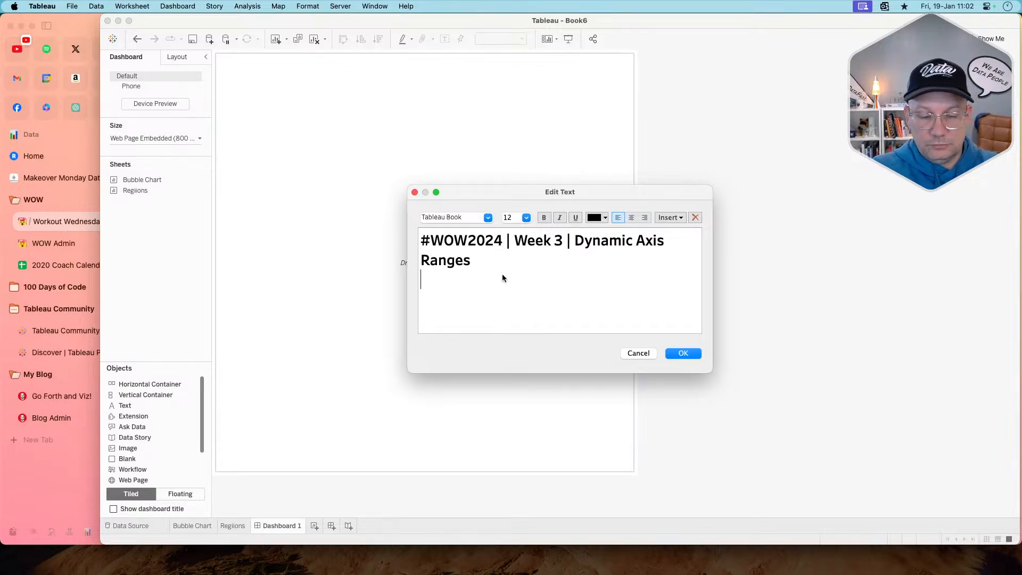
- Check the example's subtitle in the browser, enter "Drag and select marks to zoom in | deselect to zoom out" under the title, and apply the text
key(super+Tab)
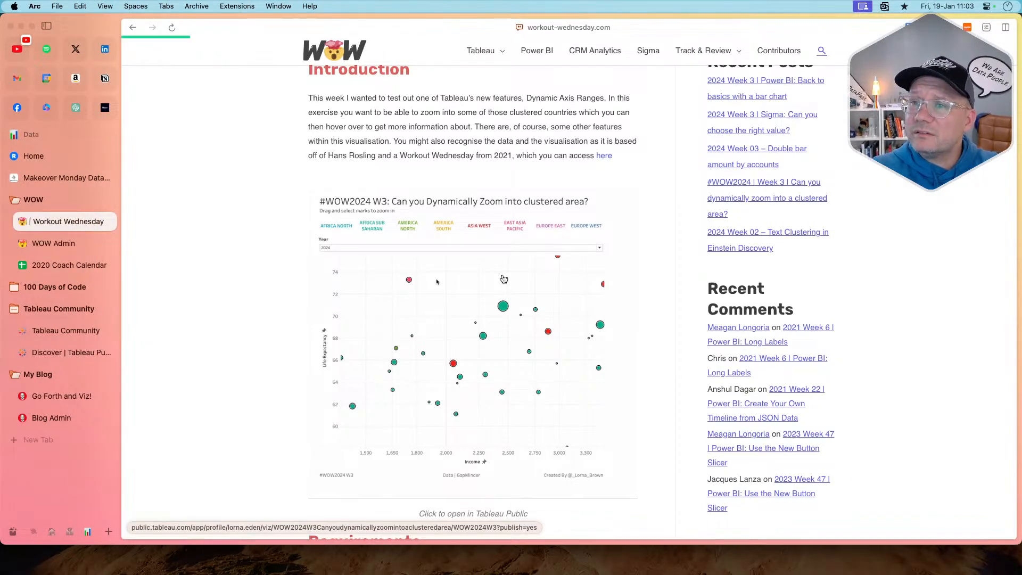
key(super+Tab)
text(Draf)
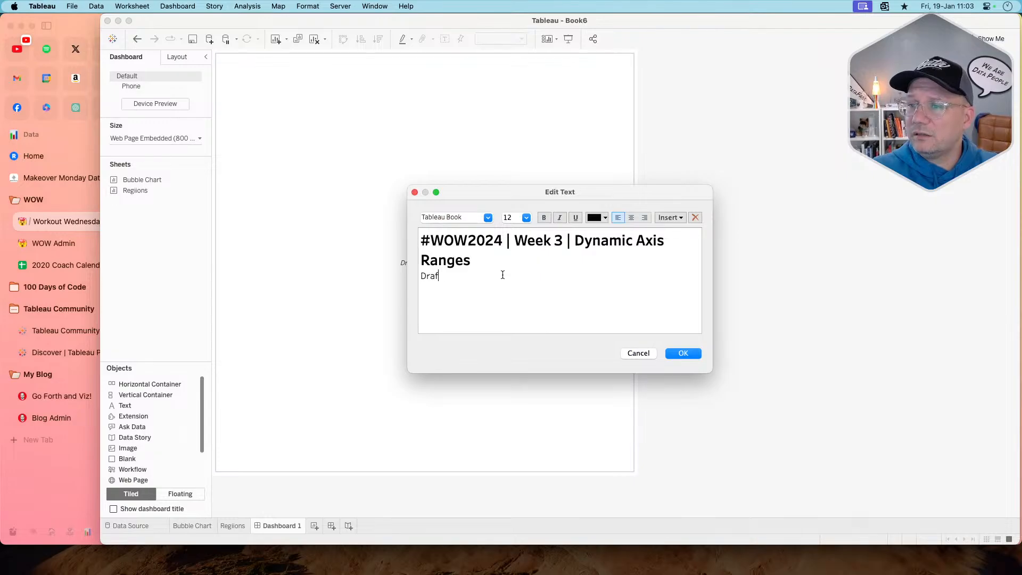
key(BackSpace)
text(g and select mar)
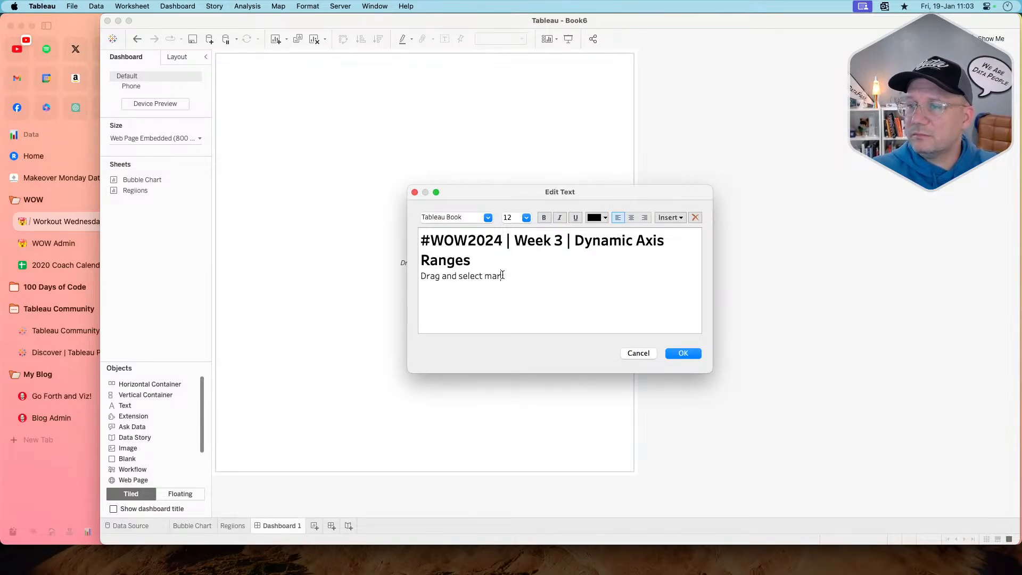
text(ks to zoom in | deskt)
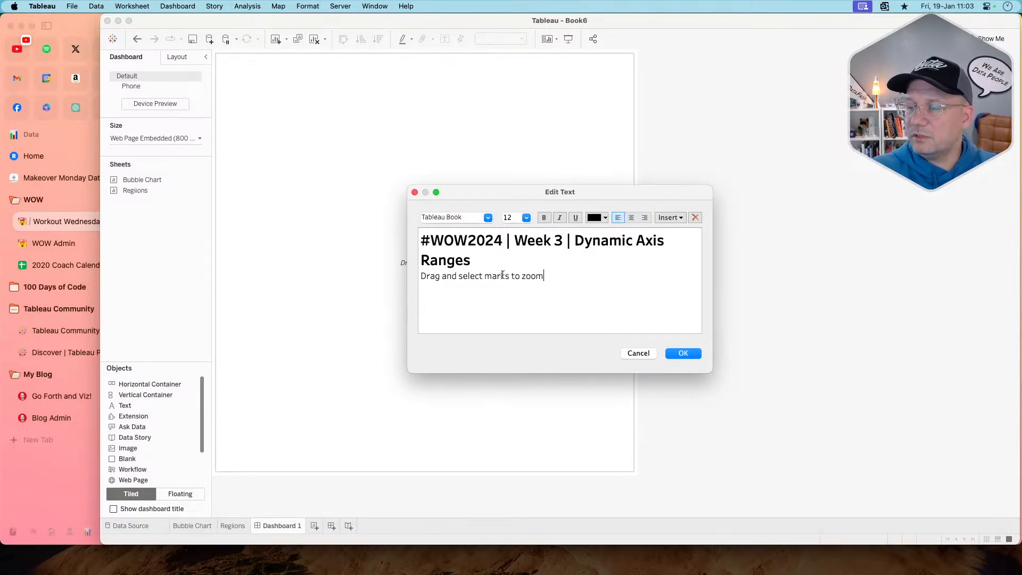
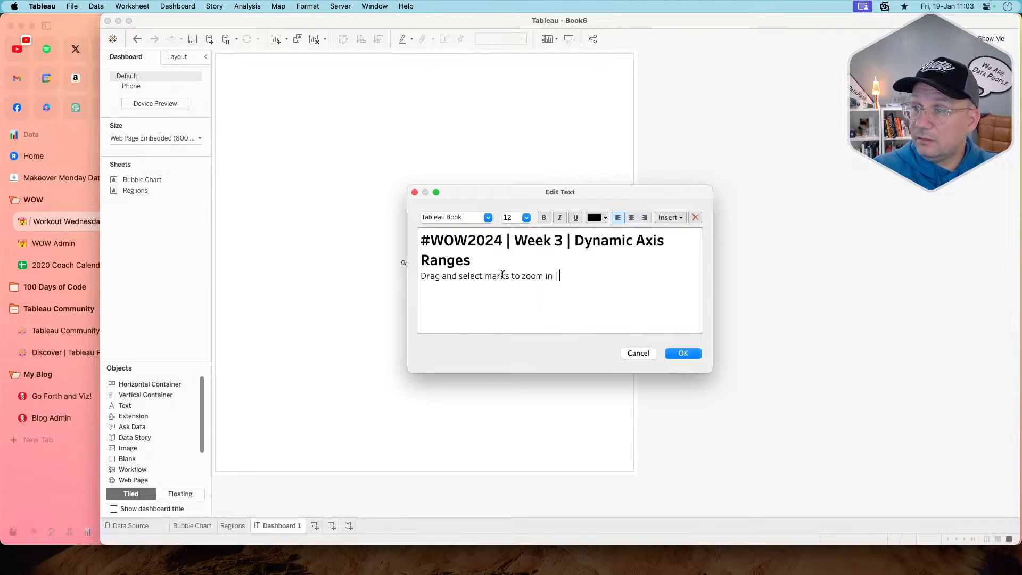
text(esle)
key(BackSpace)
key(BackSpace)
text(elt)
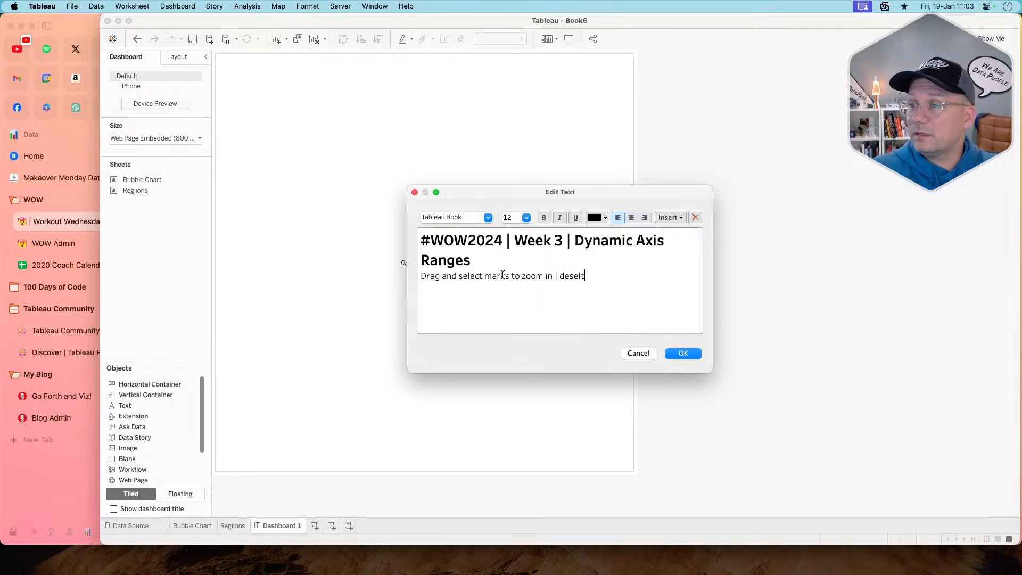
key(BackSpace)
text(lec)
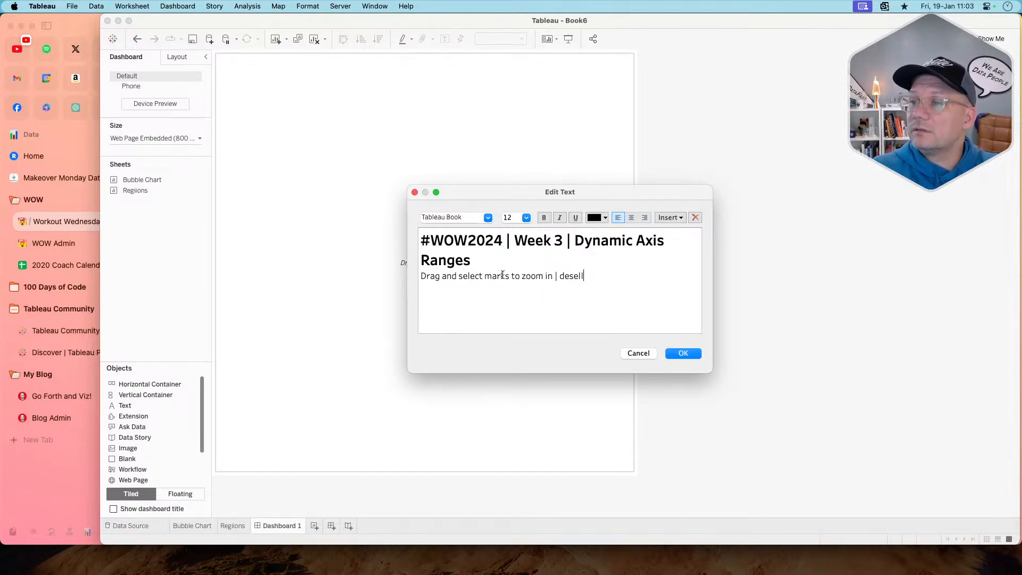
text(ect to zoom)
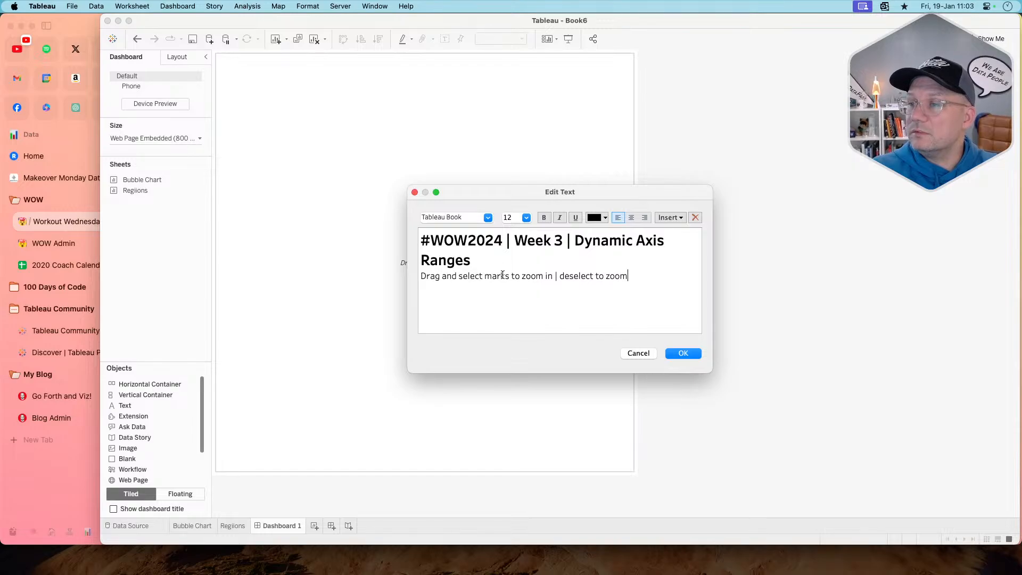
text( out)
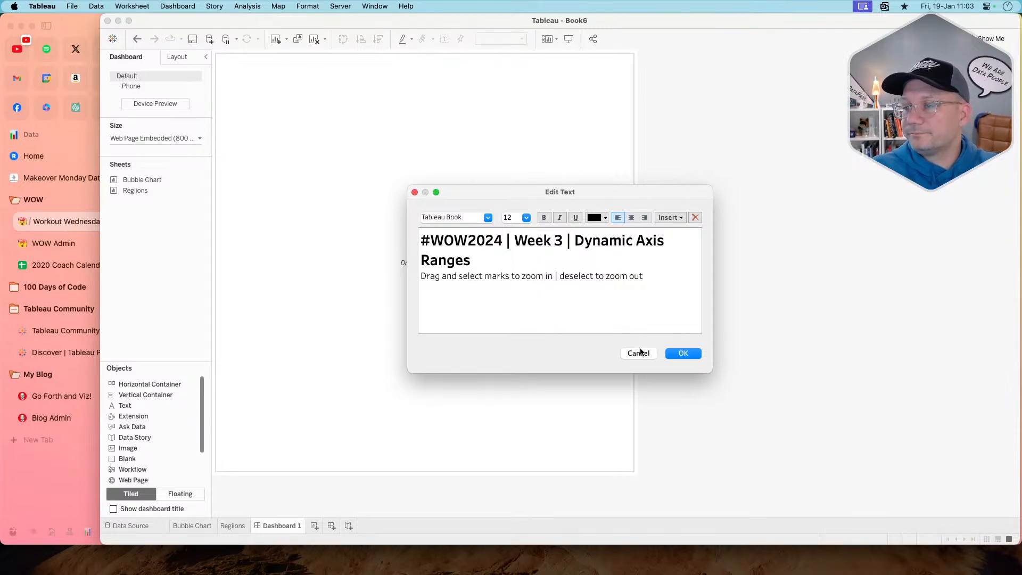
click(676, 353)
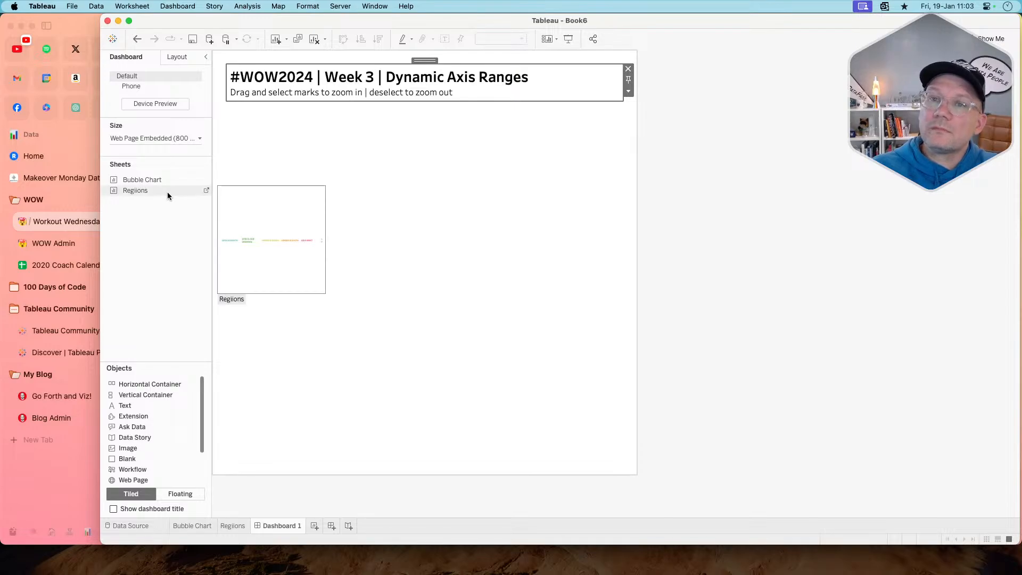
- Place the Regiions sheet beneath the dashboard title with its sheet title hidden, and add the Bubble Chart sheet below it
drag(167, 191, 398, 94)
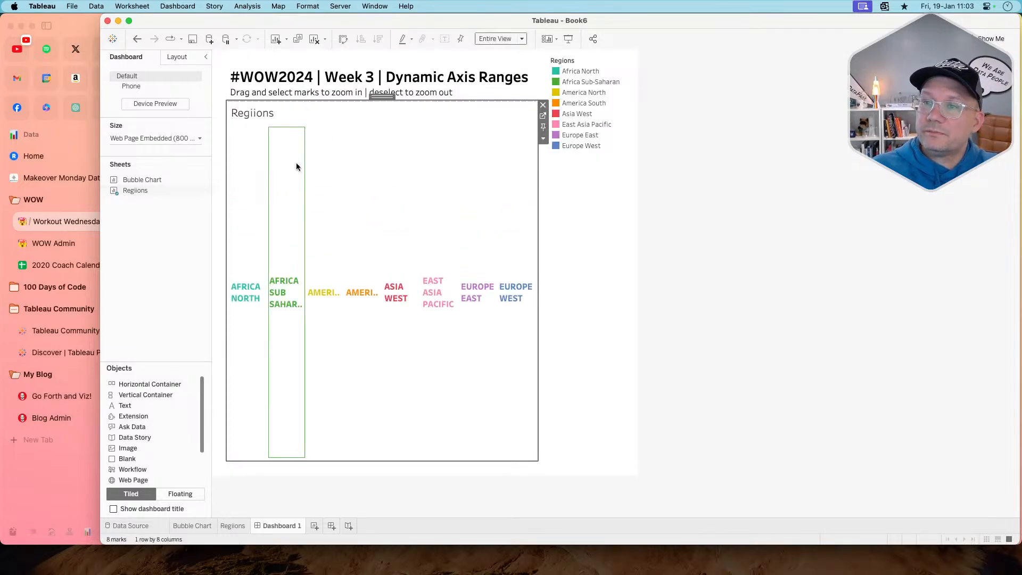
right_click(257, 114)
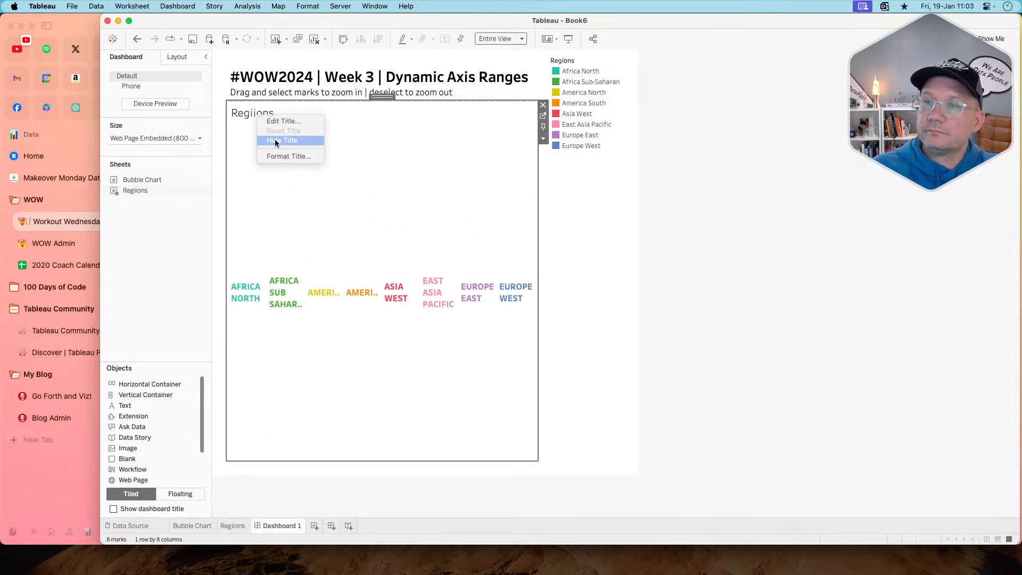
click(274, 140)
mouse_move(165, 178)
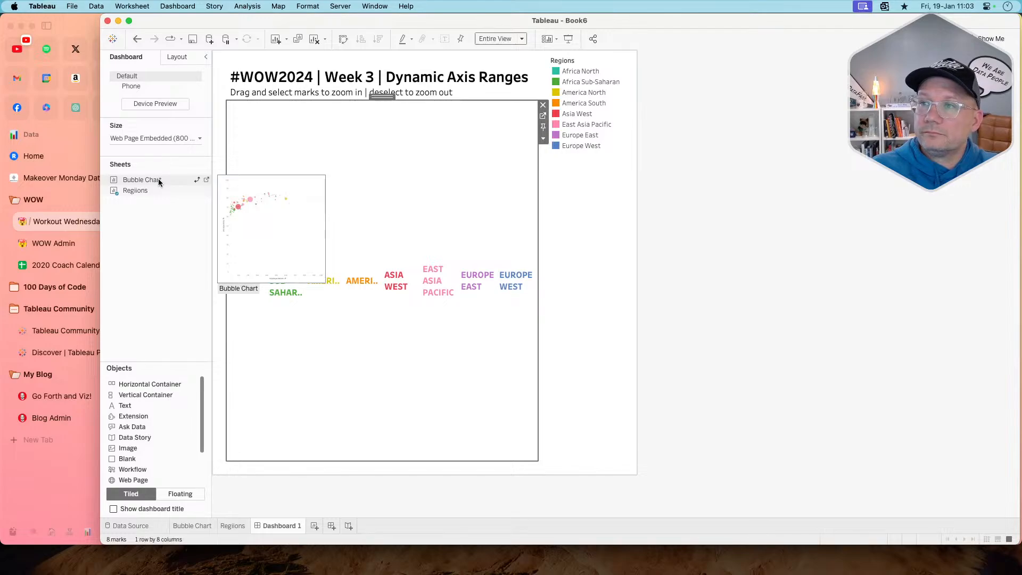
drag(158, 177, 374, 379)
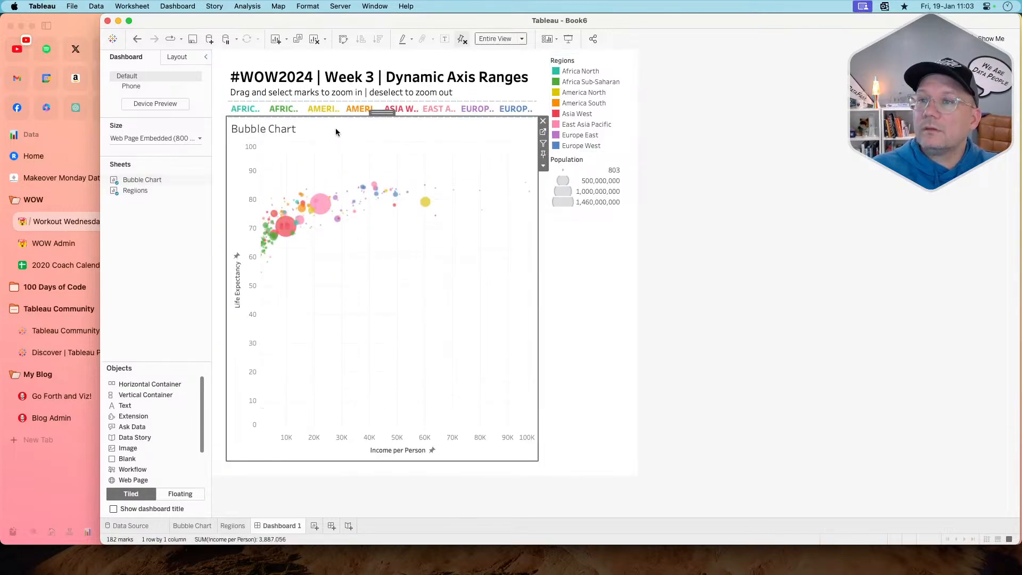
- Delete the layout container holding the Regions and Population legends, and hide the Bubble Chart's sheet title
click(590, 300)
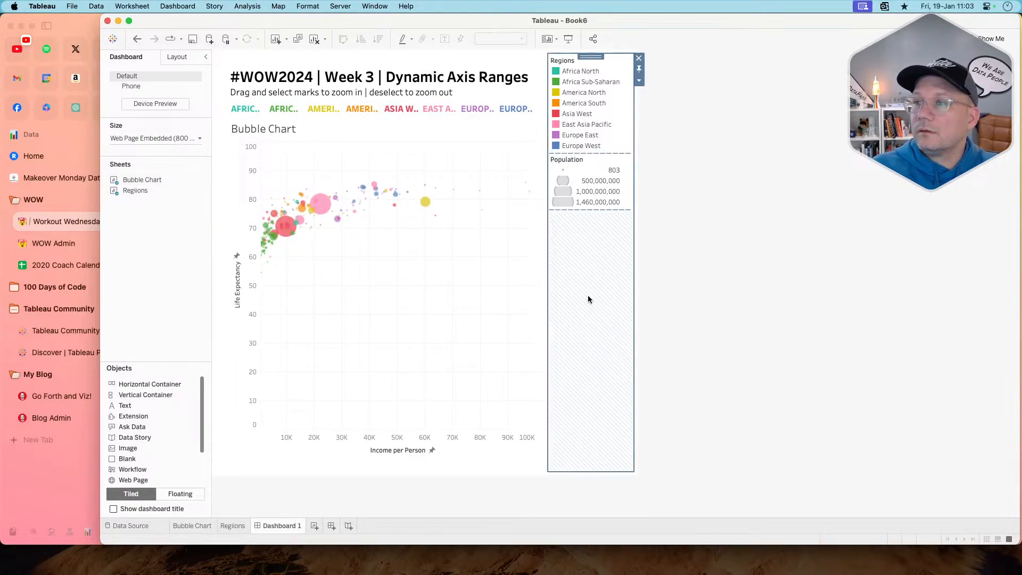
click(639, 60)
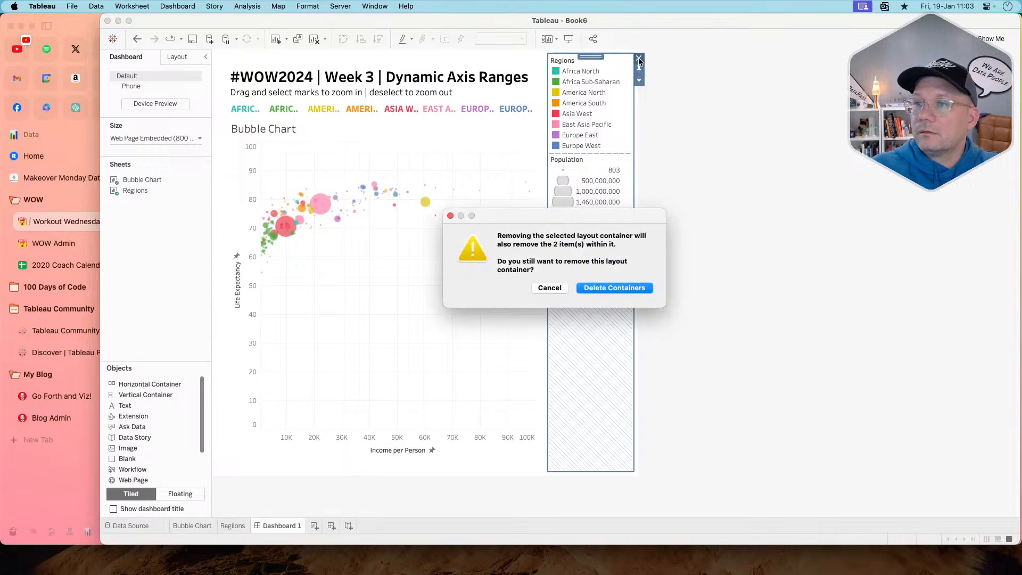
click(602, 289)
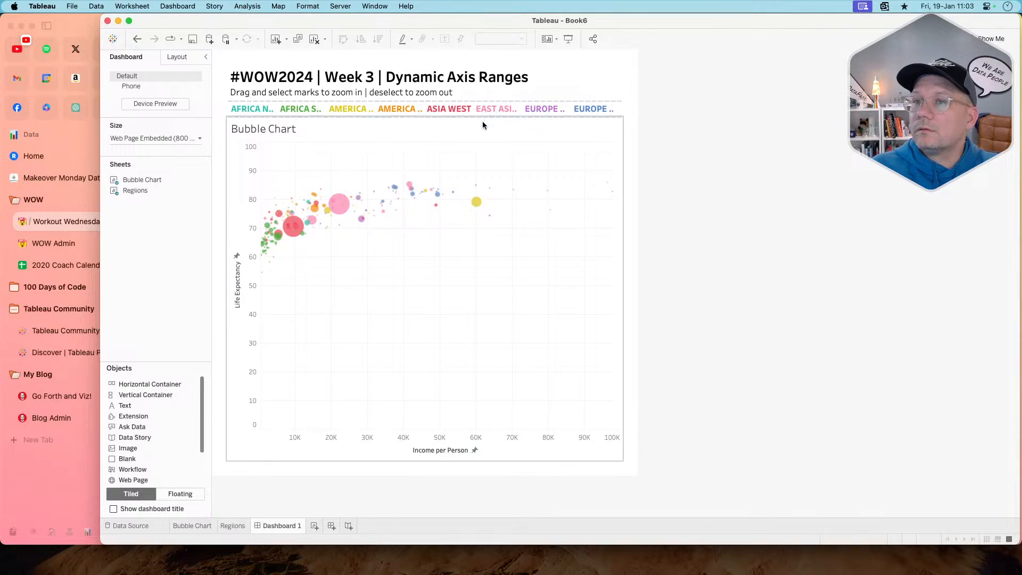
right_click(452, 125)
click(472, 155)
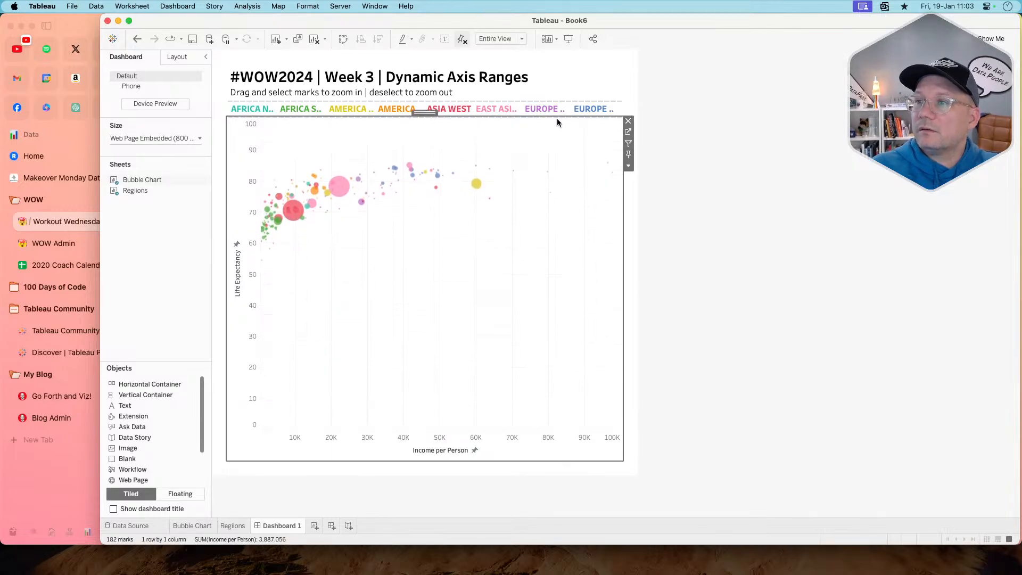
- Compare the region labels with the example in the browser and set the Regiions sheet's height to 50 pixels on the dashboard
key(super+Tab)
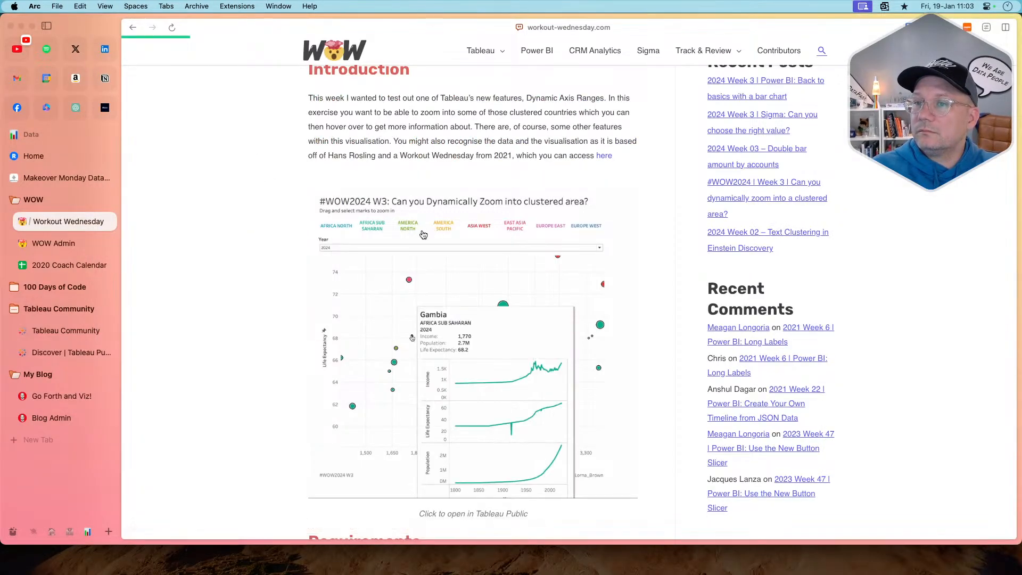
key(super+Tab)
click(616, 110)
click(616, 109)
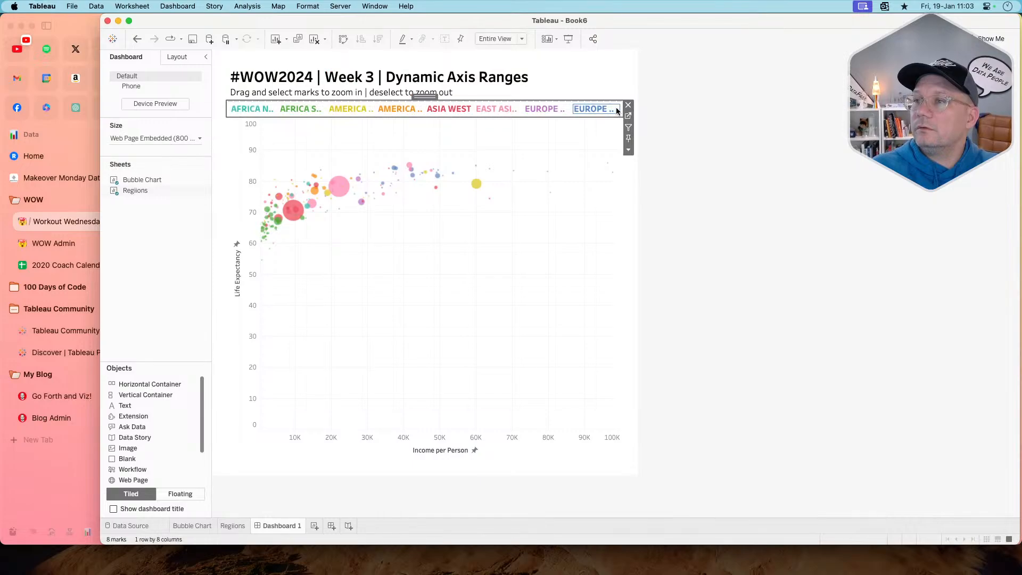
click(628, 150)
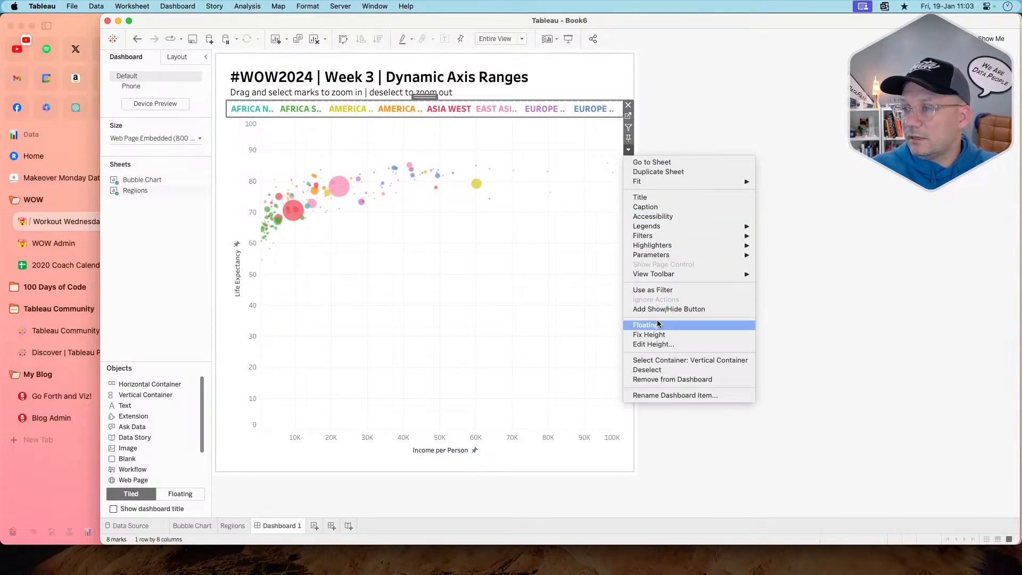
click(655, 344)
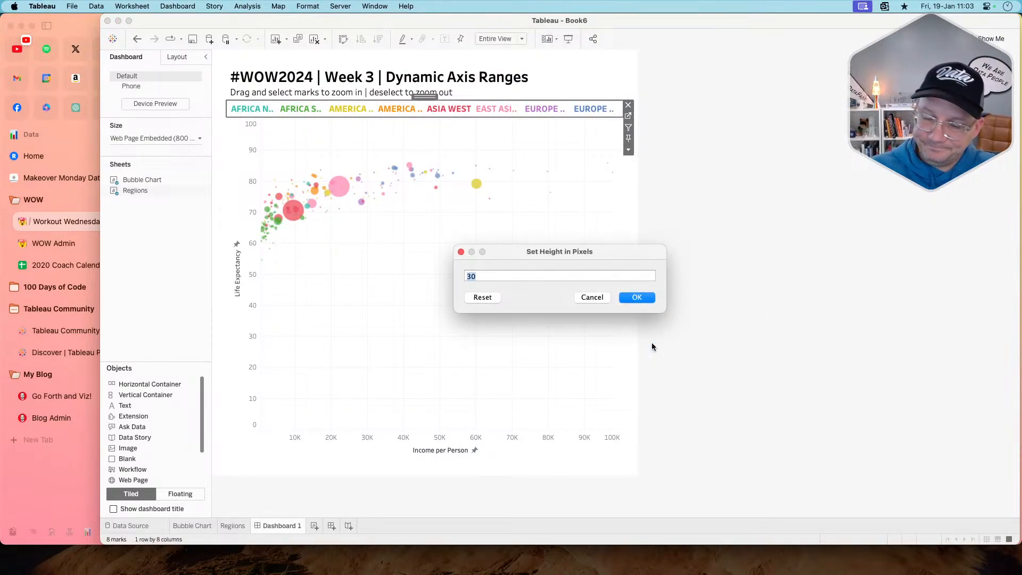
text(50)
key(Return)
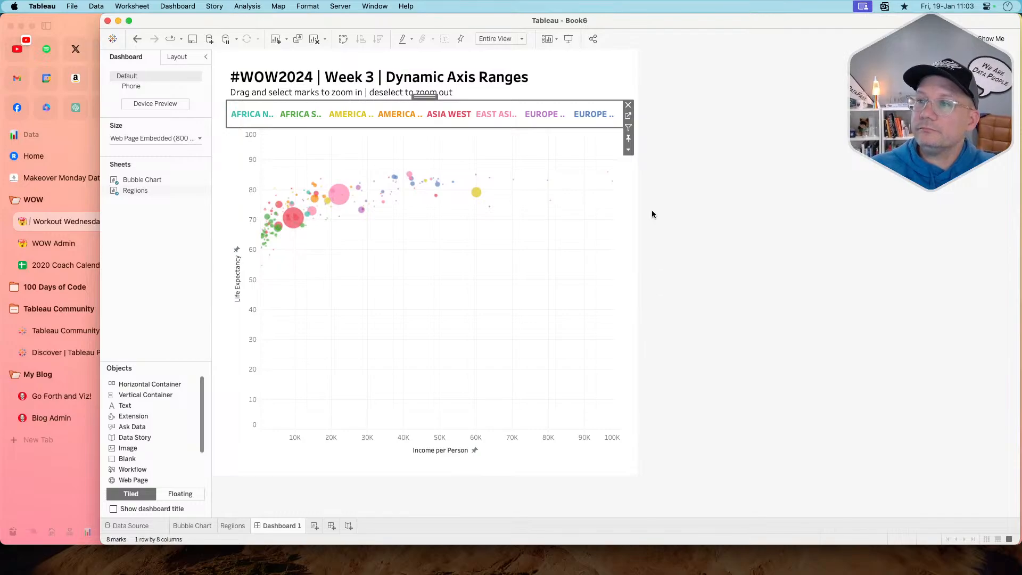
- Set the Regiions sheet's height on the dashboard to 75 pixels
click(628, 150)
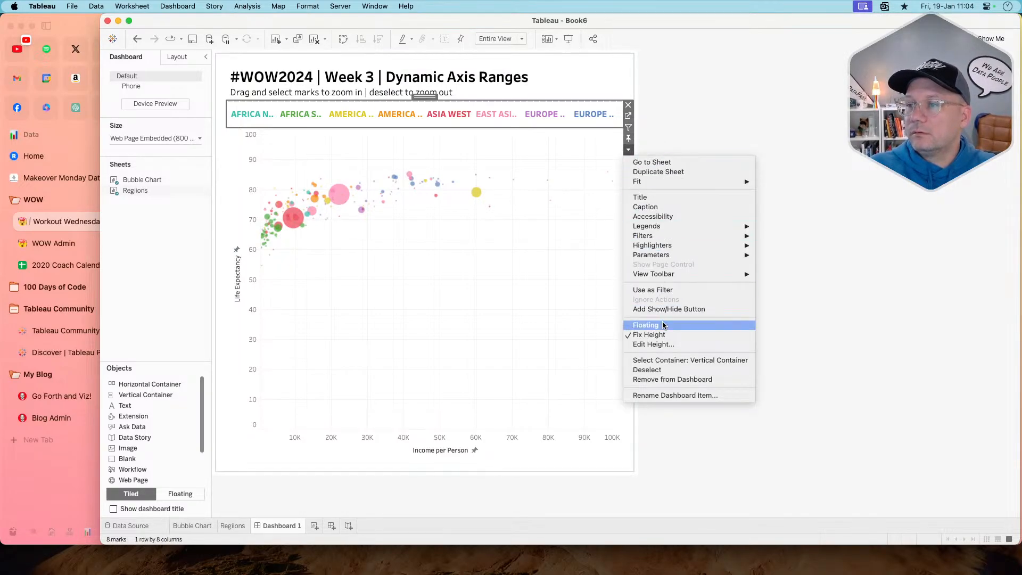
click(653, 344)
text(75)
key(Return)
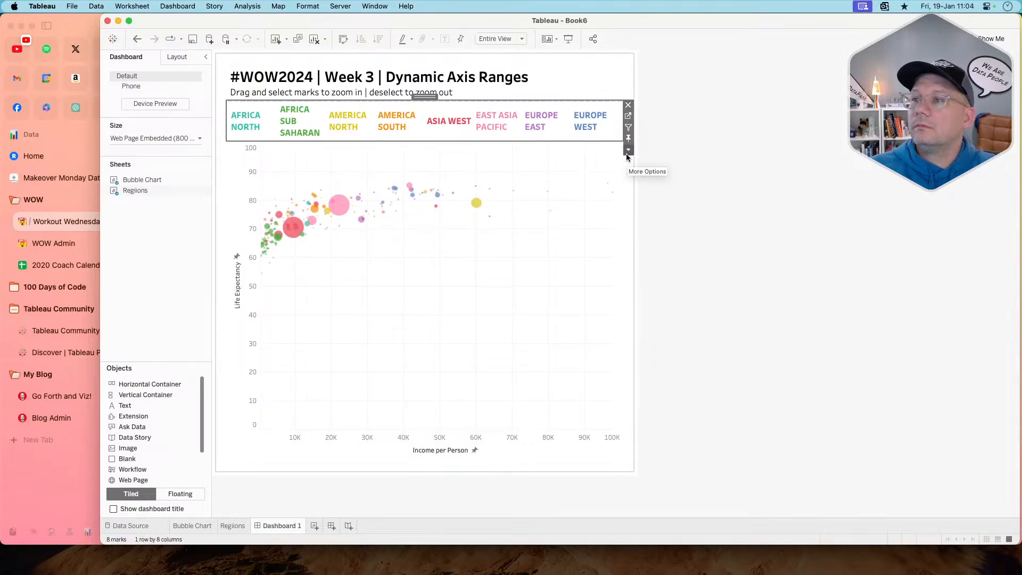
- Go to the Regiions sheet and reduce the Region label's font, trying size 10 before settling on size 11
click(628, 115)
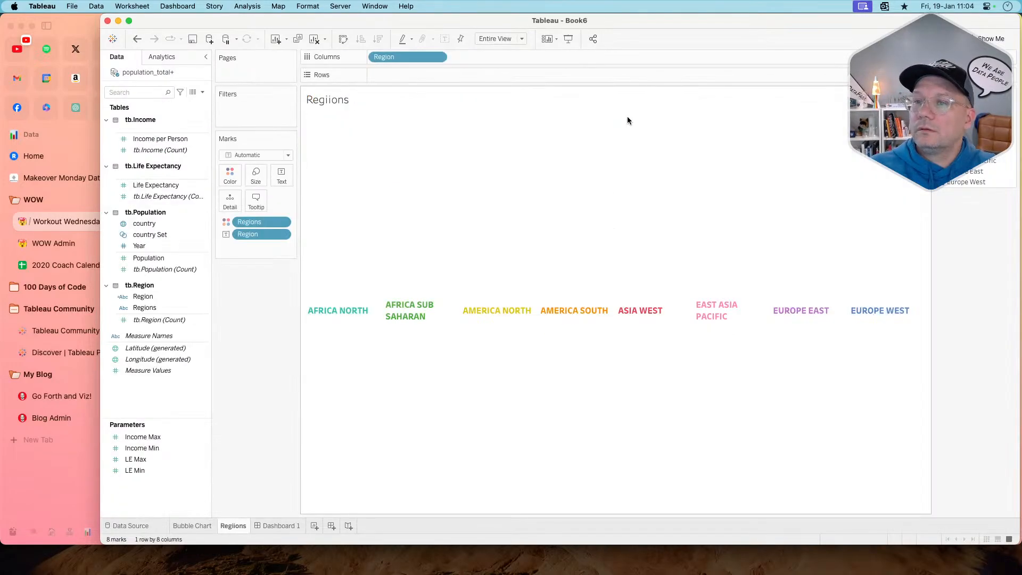
click(285, 181)
click(376, 198)
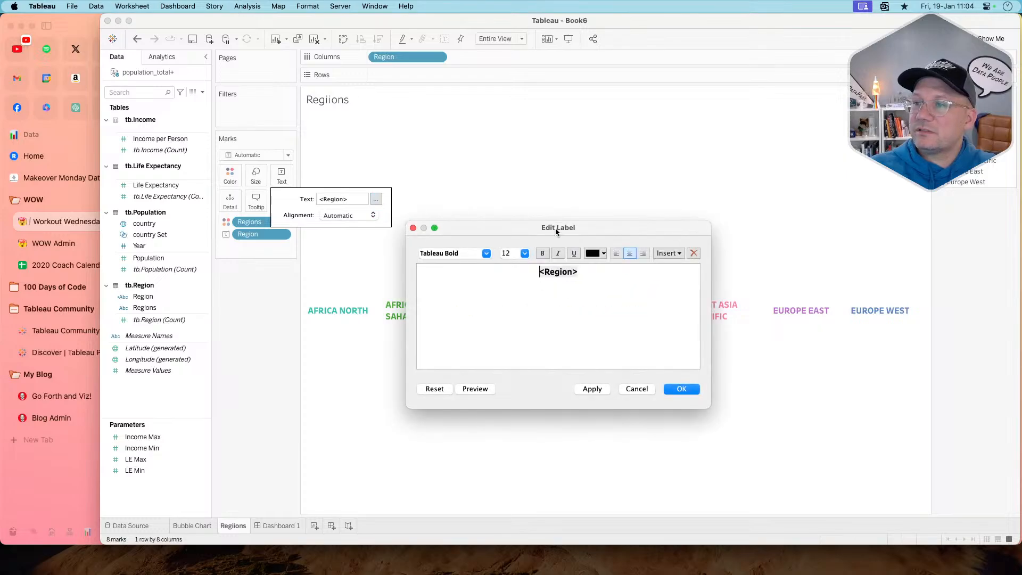
double_click(557, 273)
click(524, 279)
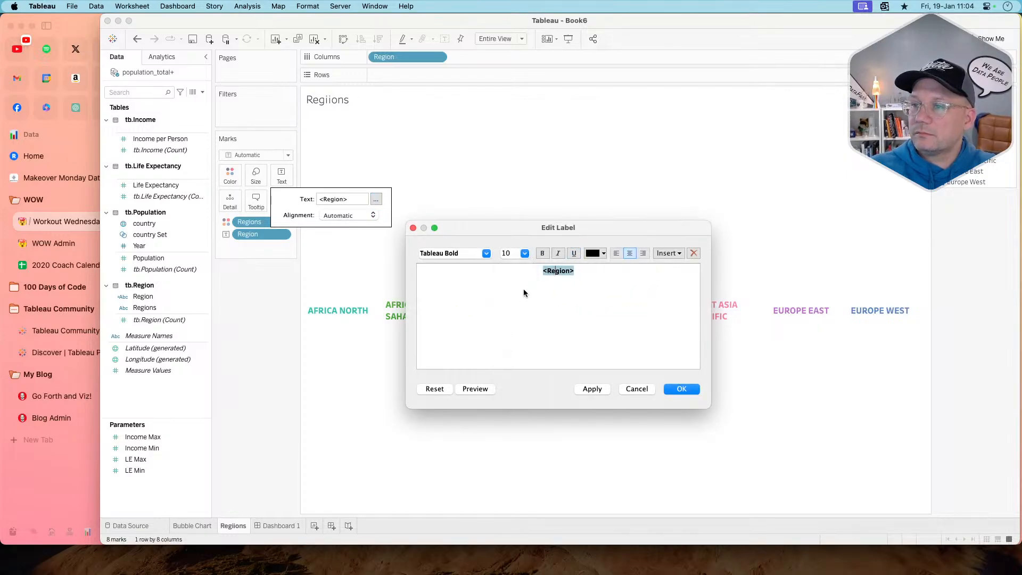
click(591, 390)
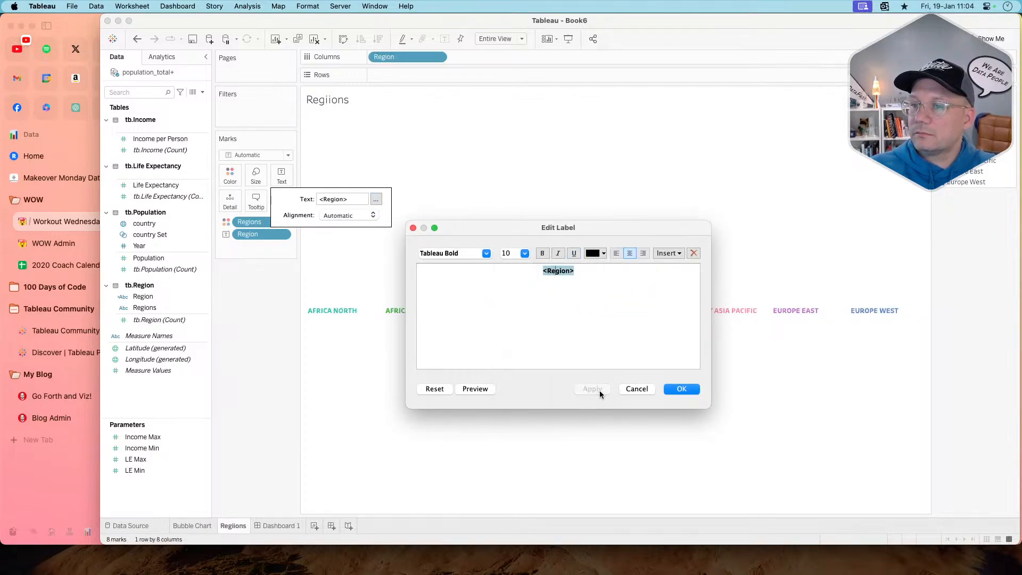
click(525, 253)
click(519, 277)
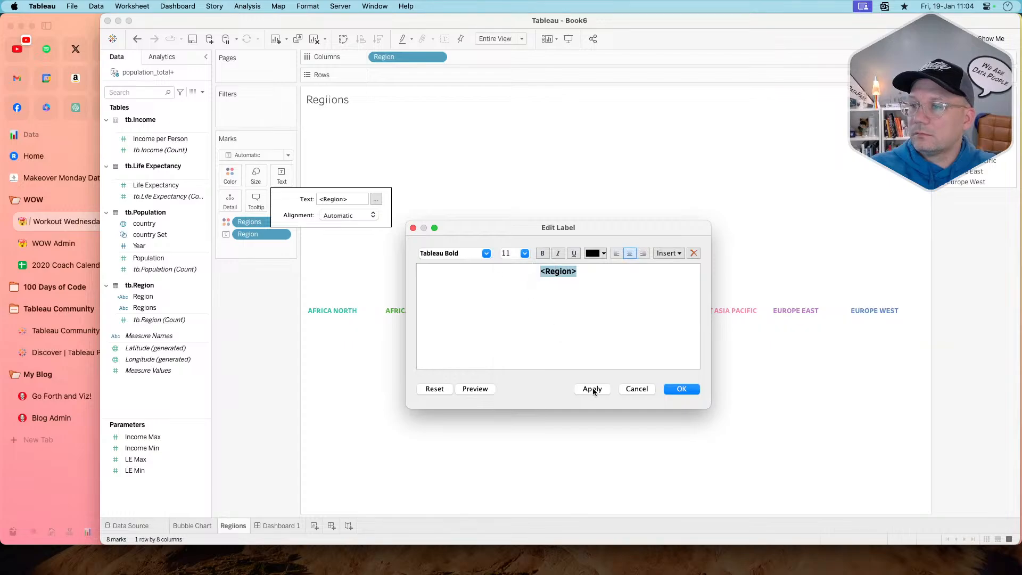
click(593, 389)
click(681, 389)
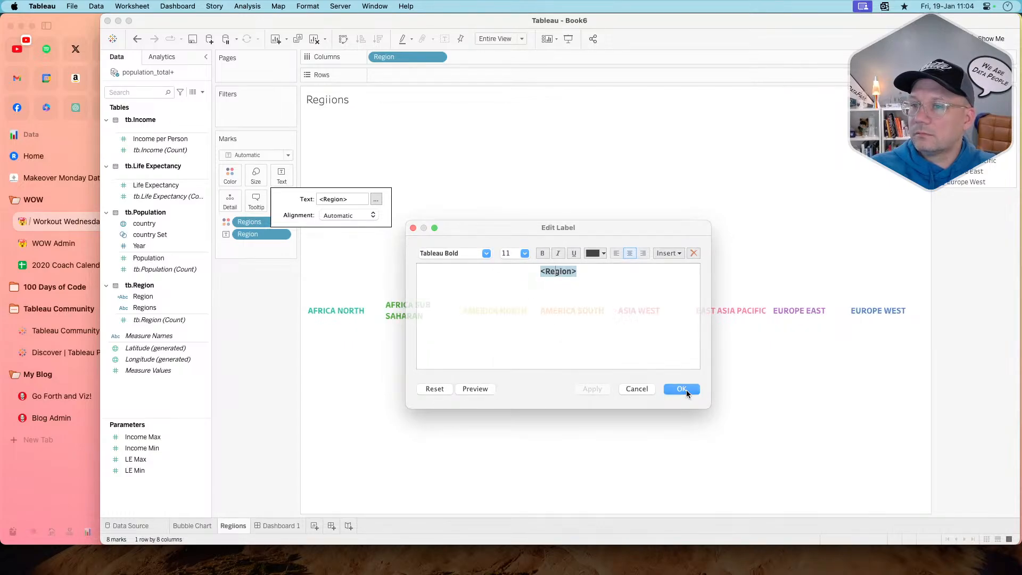
- Center the alignment of the region labels and return to Dashboard 1
click(348, 215)
click(343, 269)
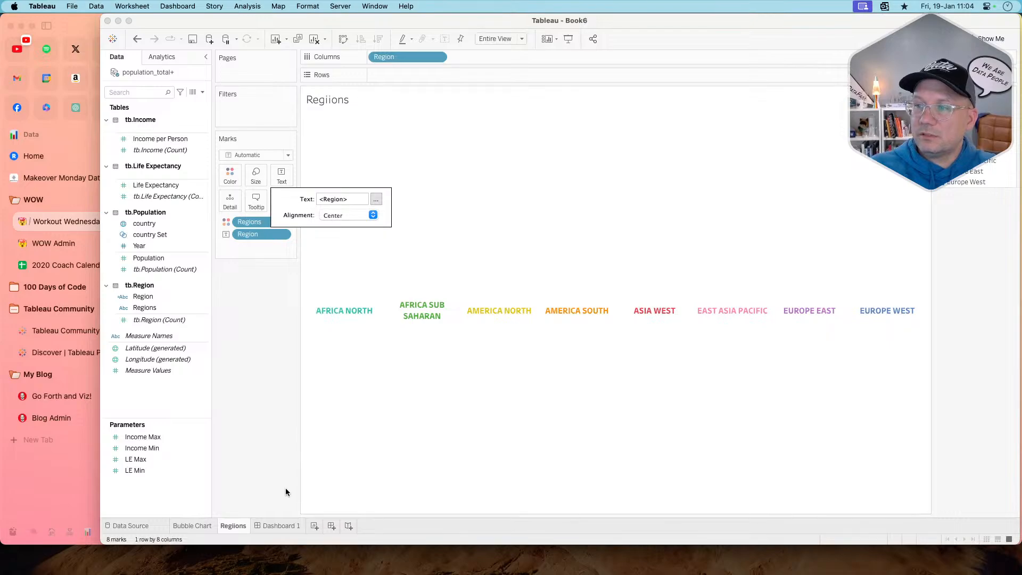
click(269, 526)
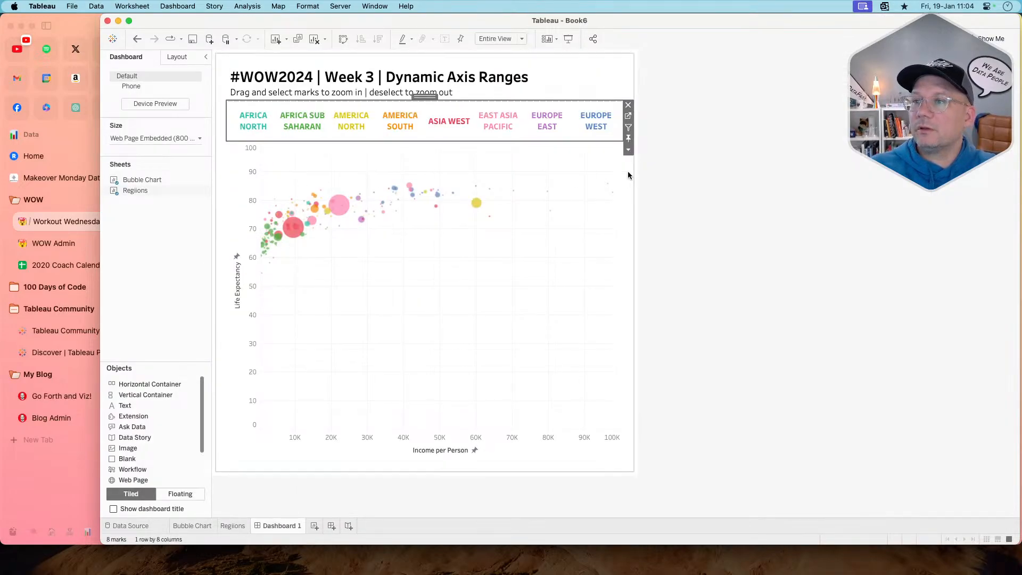
click(698, 180)
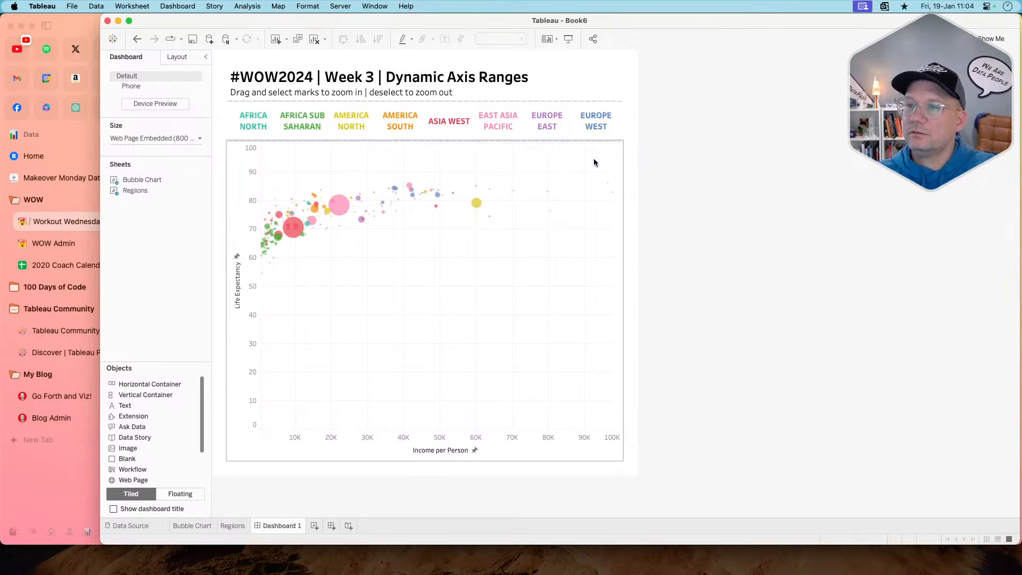
- Use the Regiions sheet as a filter on the dashboard
click(619, 134)
click(627, 128)
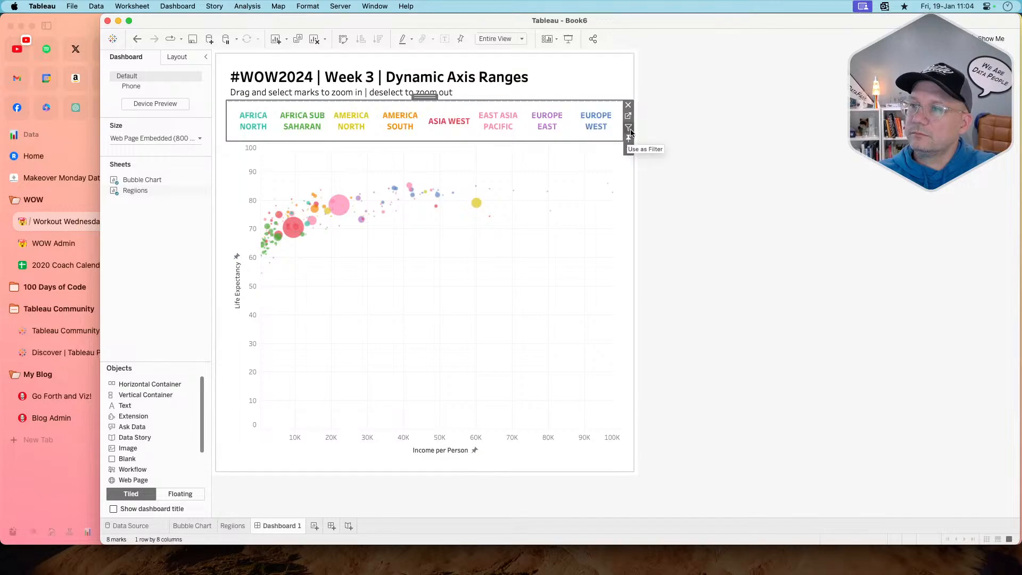
click(573, 168)
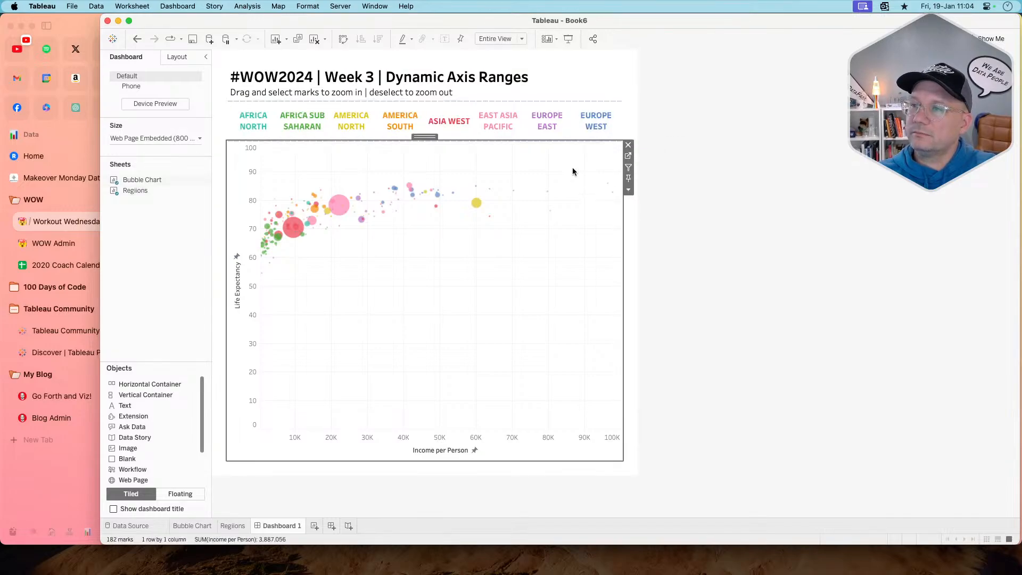
- Test the region filter by selecting several regions from Europe West across to America North, and clear the selection
click(594, 126)
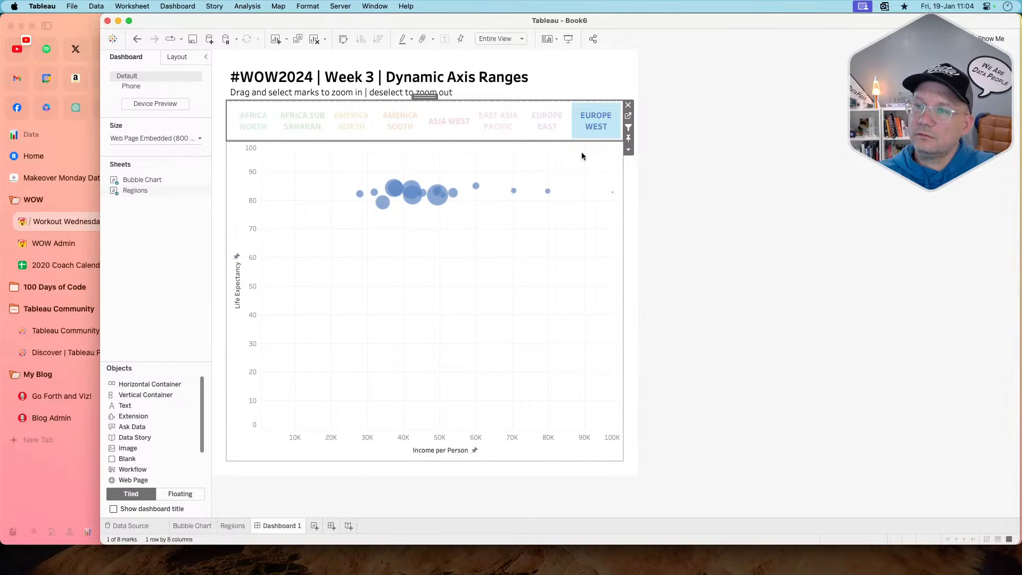
click(554, 126)
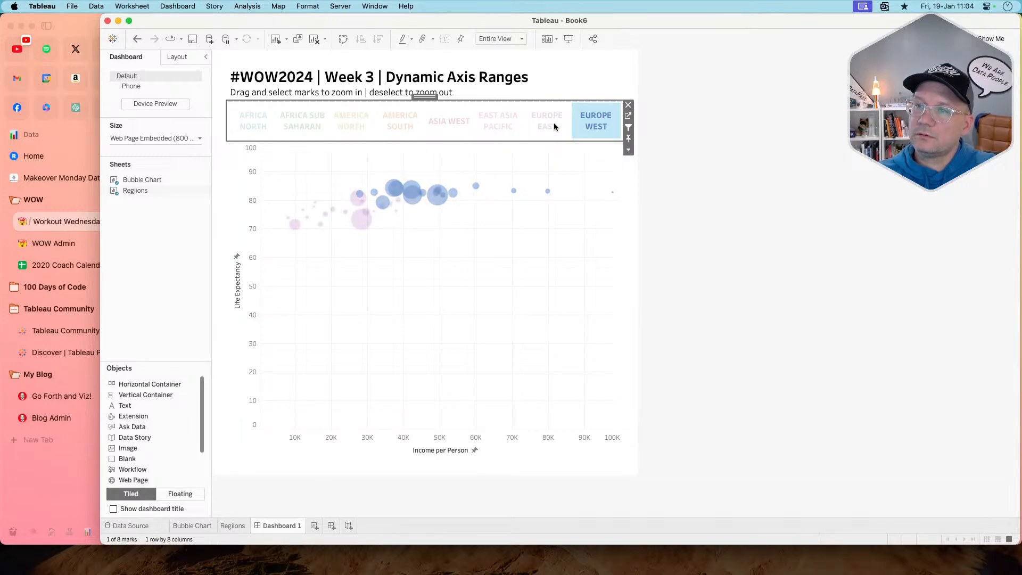
click(498, 121)
click(452, 121)
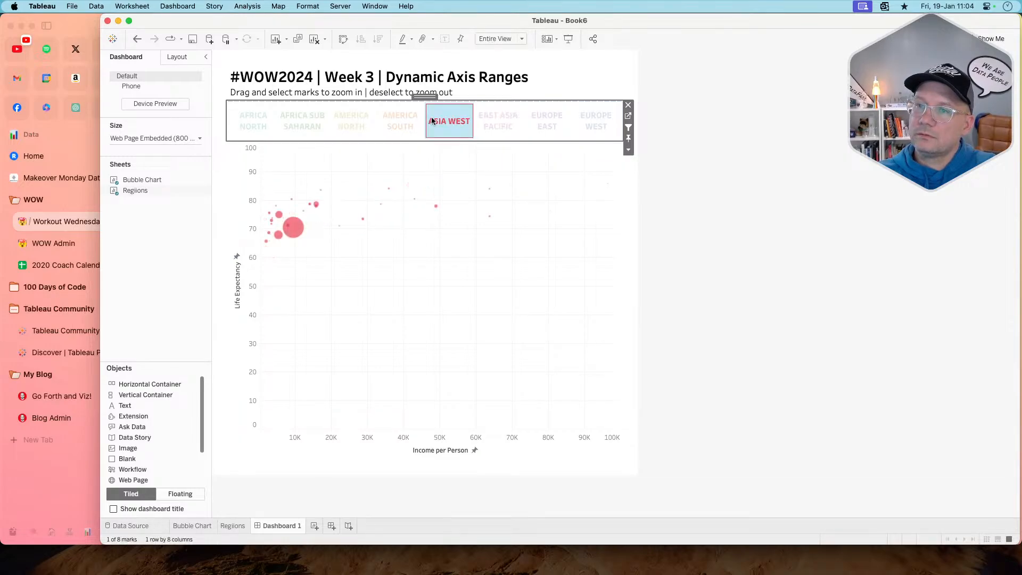
click(400, 121)
click(360, 121)
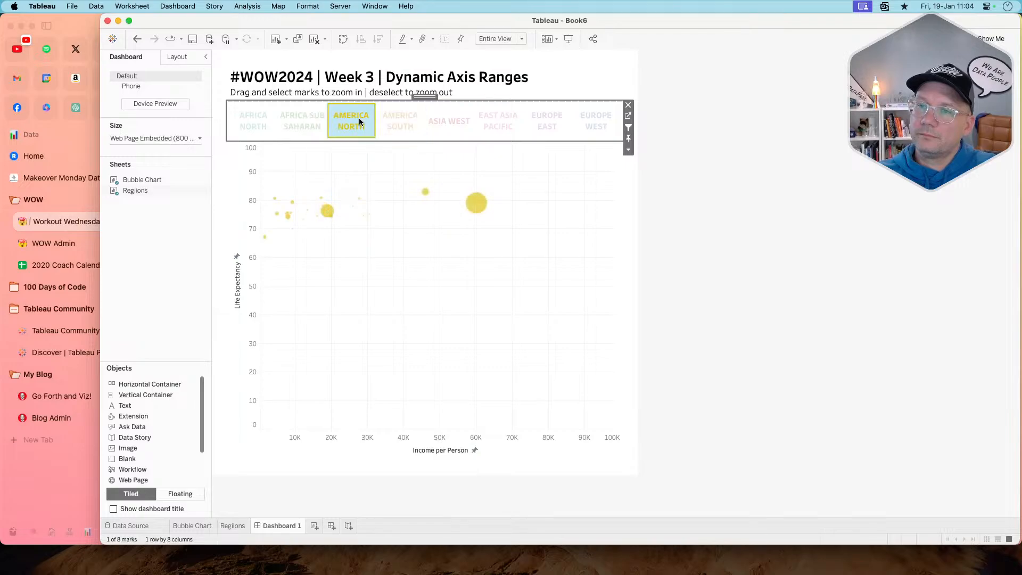
click(359, 121)
click(565, 154)
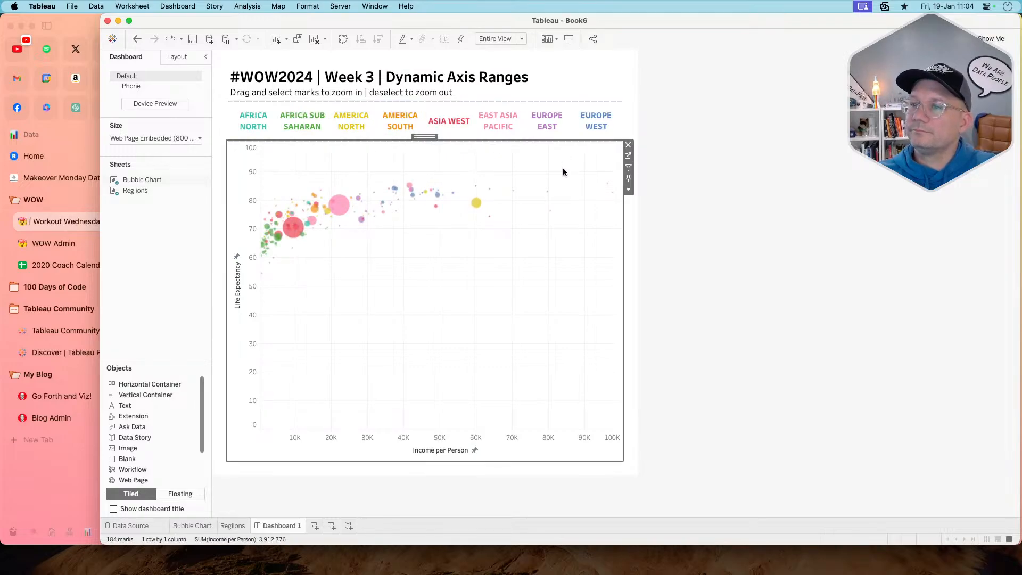
- Test selecting a group of marks between about 20K and 40K income on the bubble chart, and deselect them
click(725, 335)
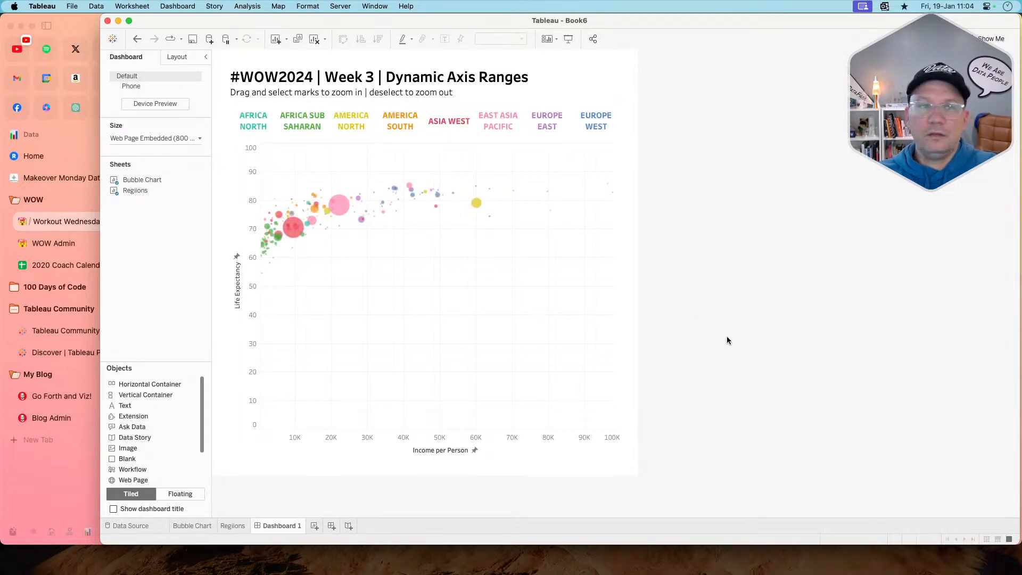
drag(400, 164, 330, 227)
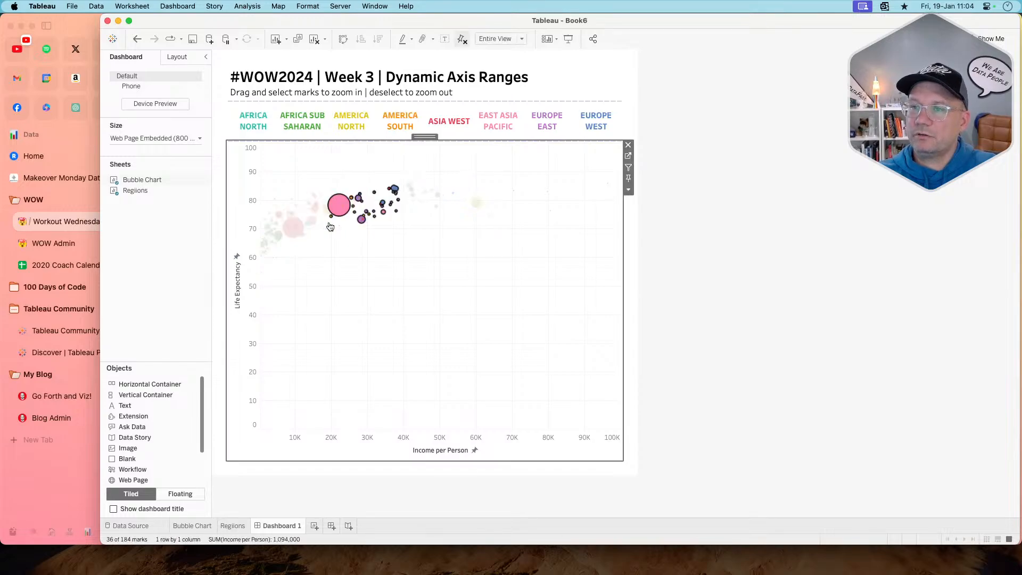
click(516, 215)
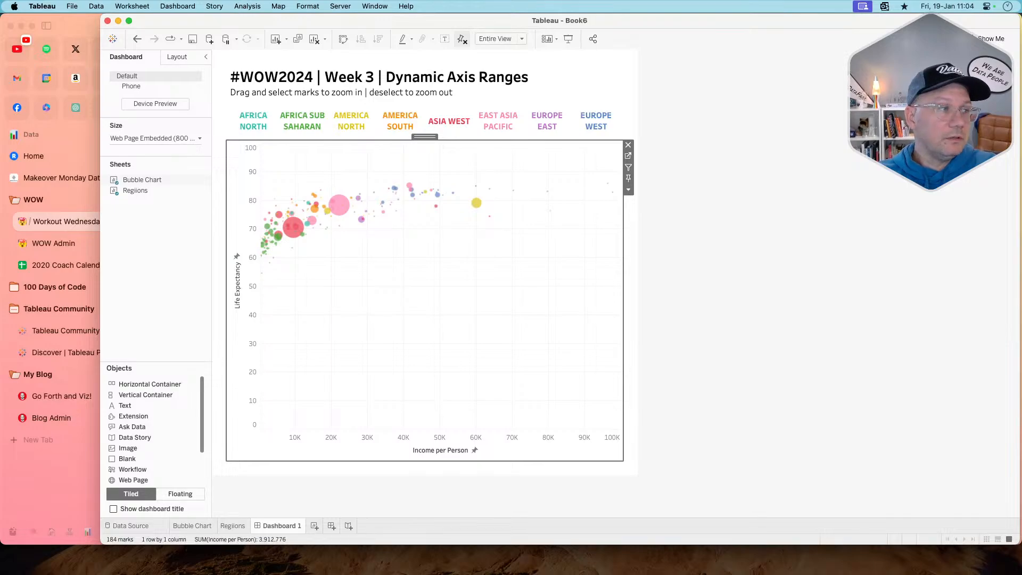